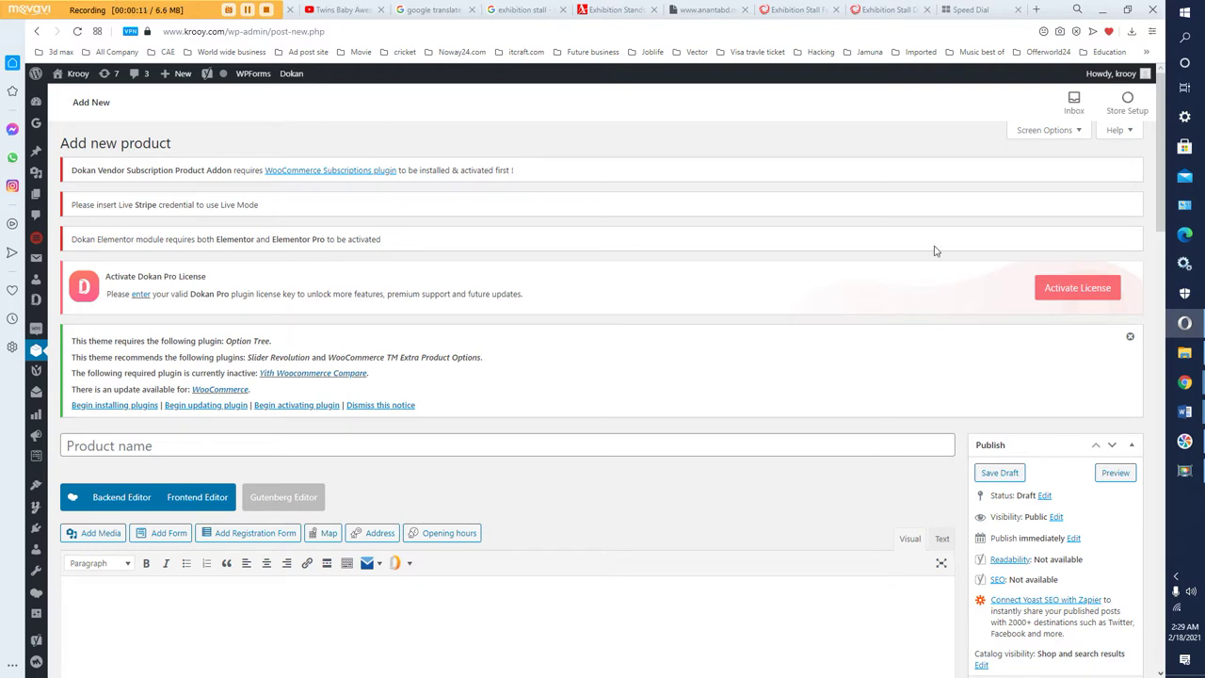
- Load the WordPress admin dashboard at krooy.com/wp-admin in the Speed Dial tab
{"action": "left_click", "coordinate": [983, 12]}
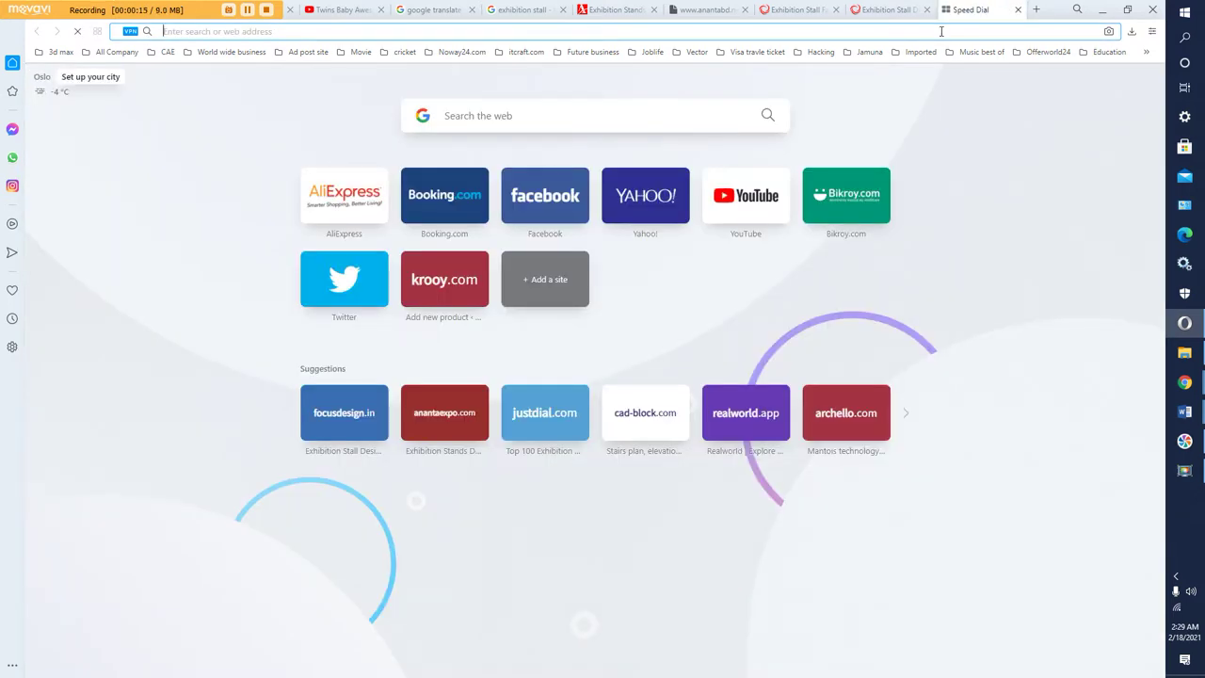
{"action": "type", "text": "k"}
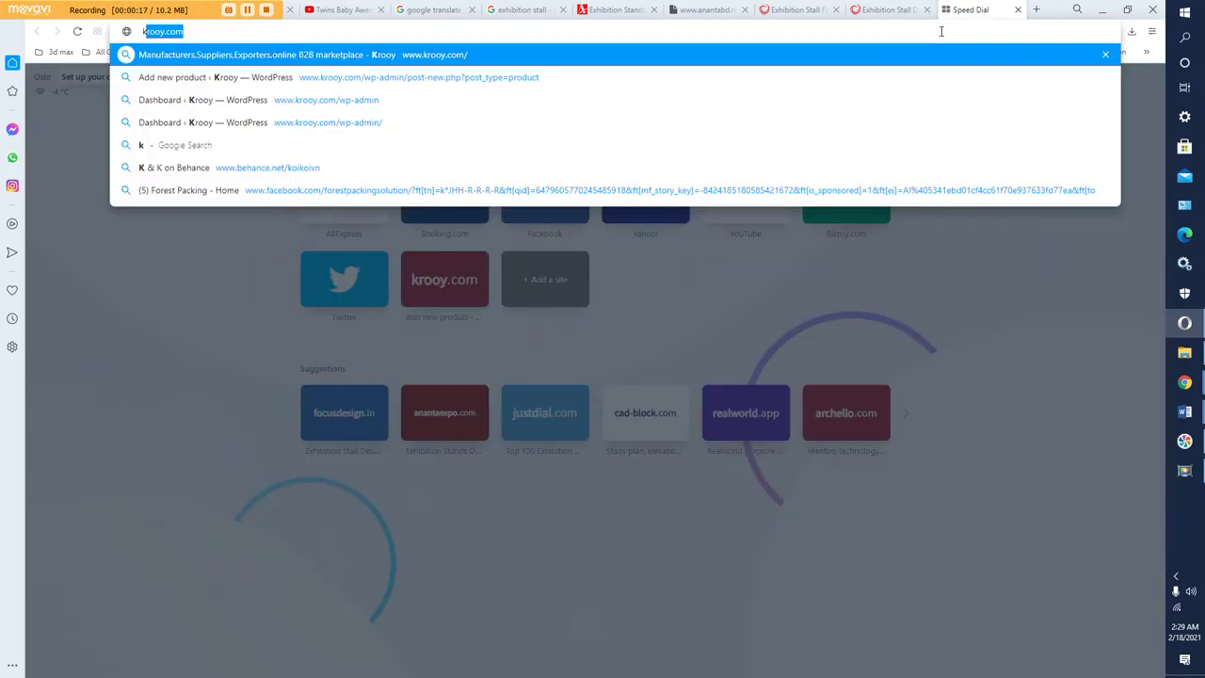
{"action": "key", "text": "Right"}
{"action": "type", "text": "/wp"}
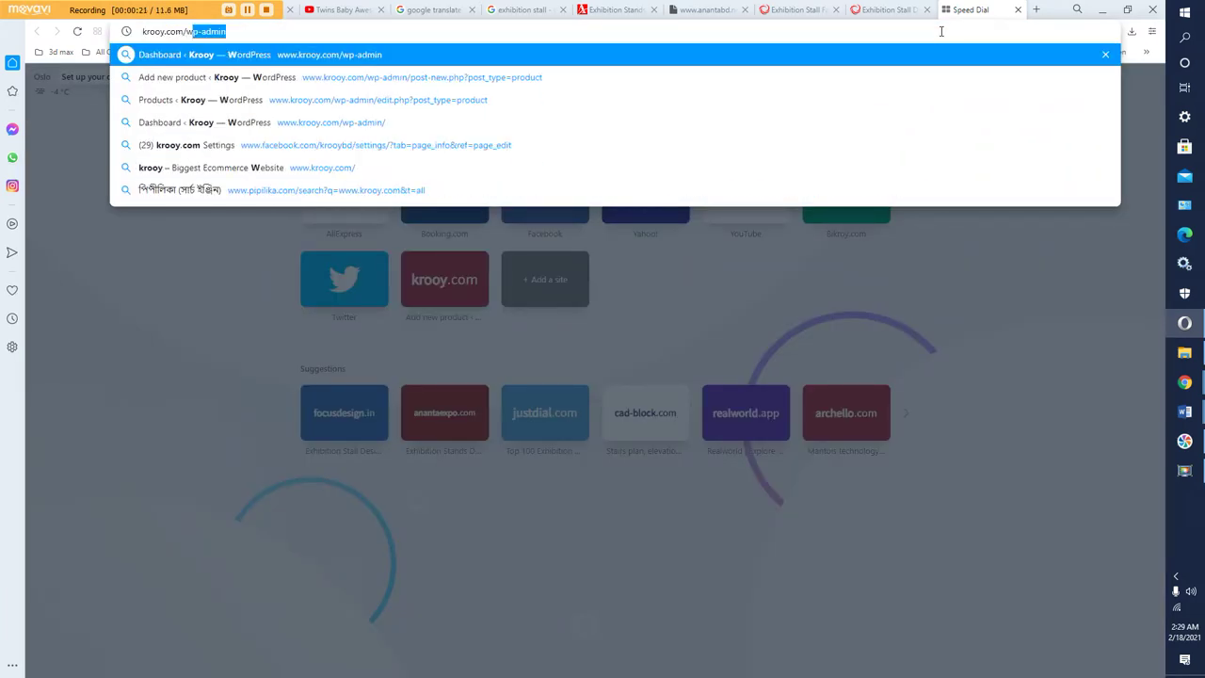
{"action": "key", "text": "Right"}
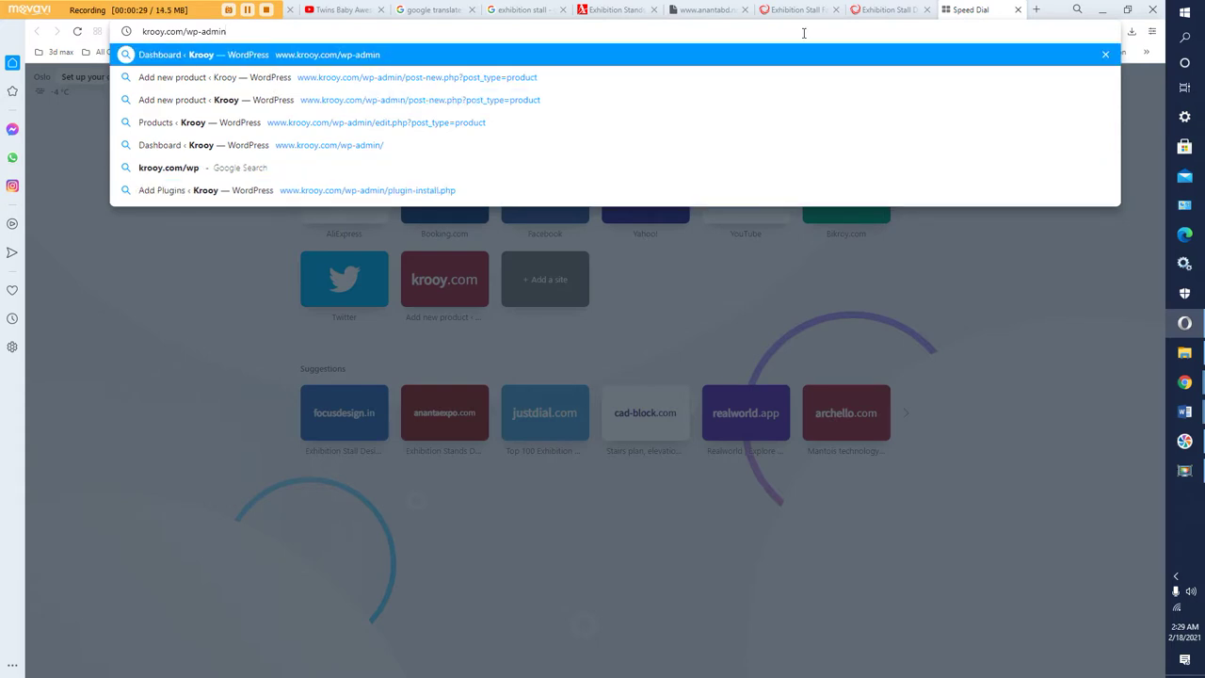
{"action": "key", "text": "Return"}
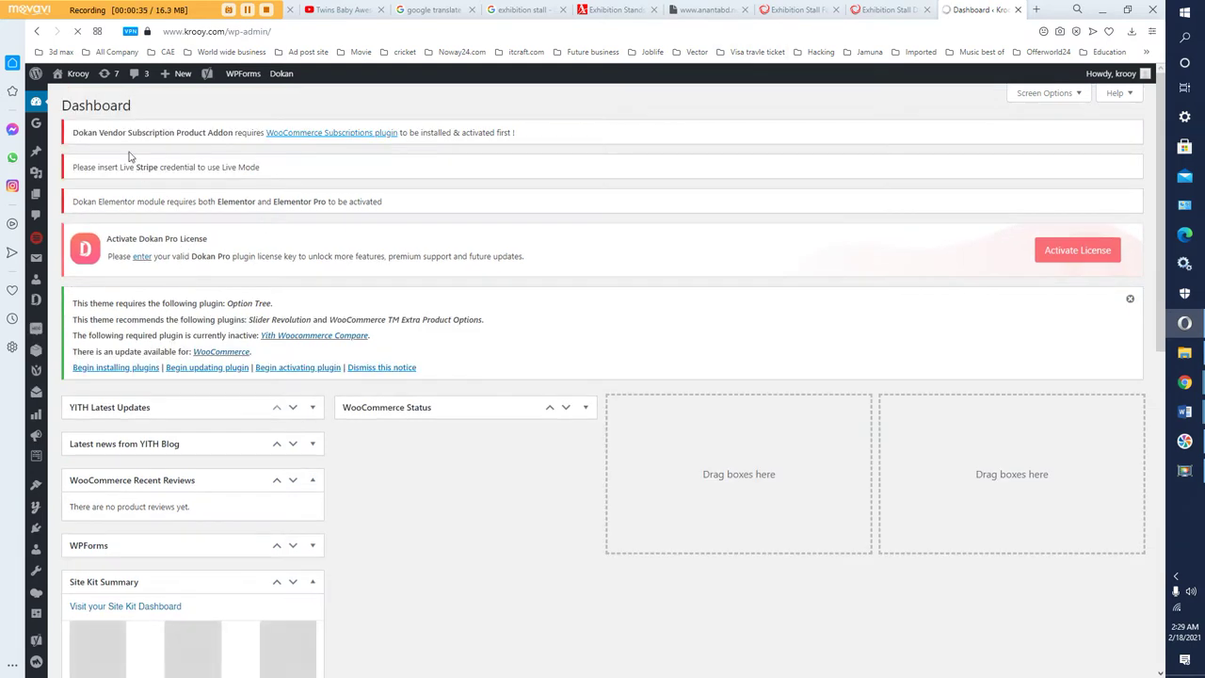
- View the list of all products and open the form for adding a new product
{"action": "mouse_move", "coordinate": [36, 75]}
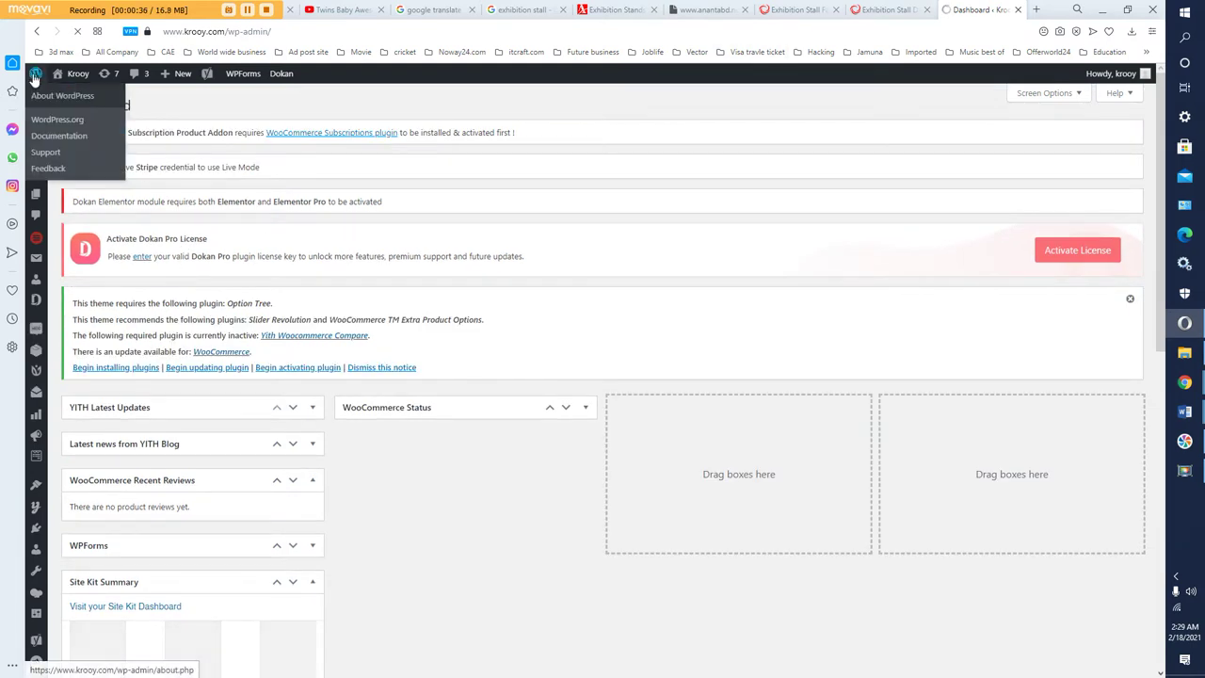
{"action": "left_click", "coordinate": [112, 84]}
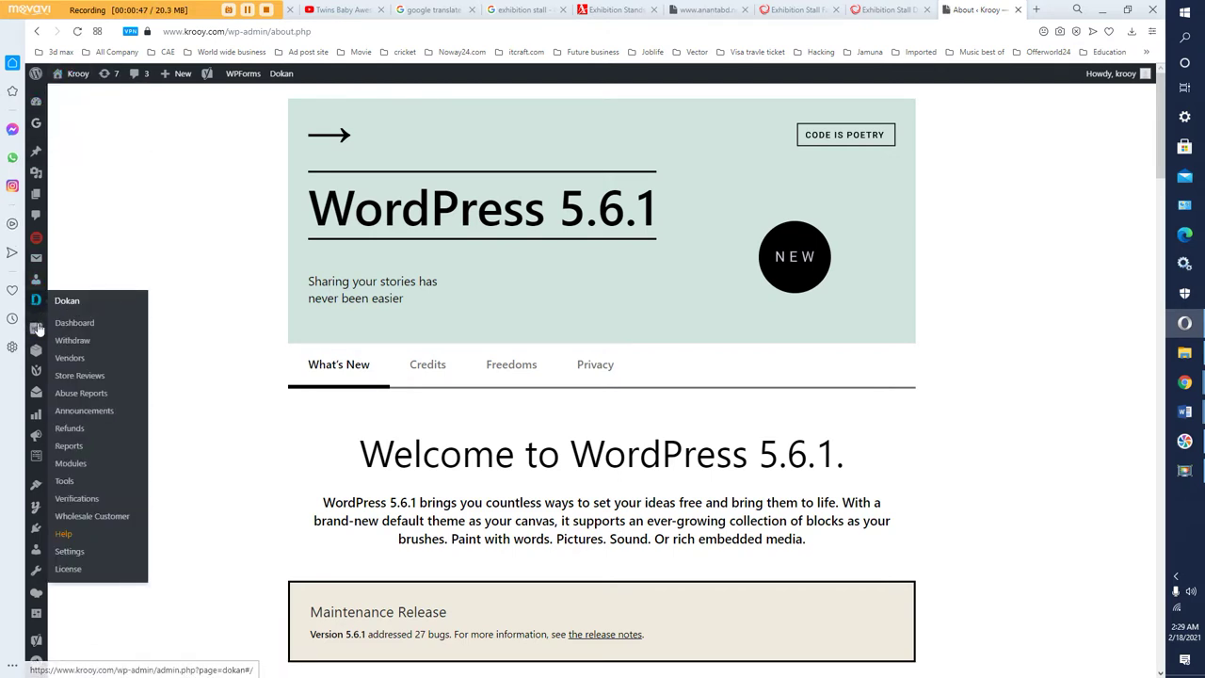
{"action": "mouse_move", "coordinate": [38, 352]}
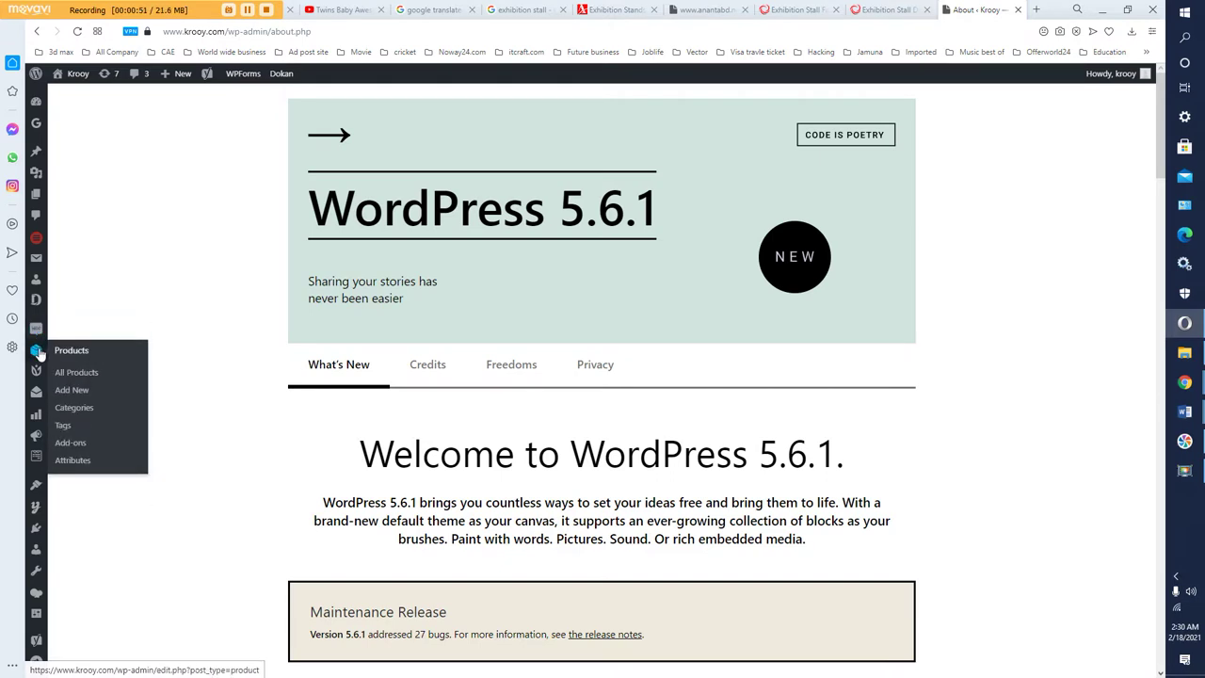
{"action": "left_click", "coordinate": [66, 374]}
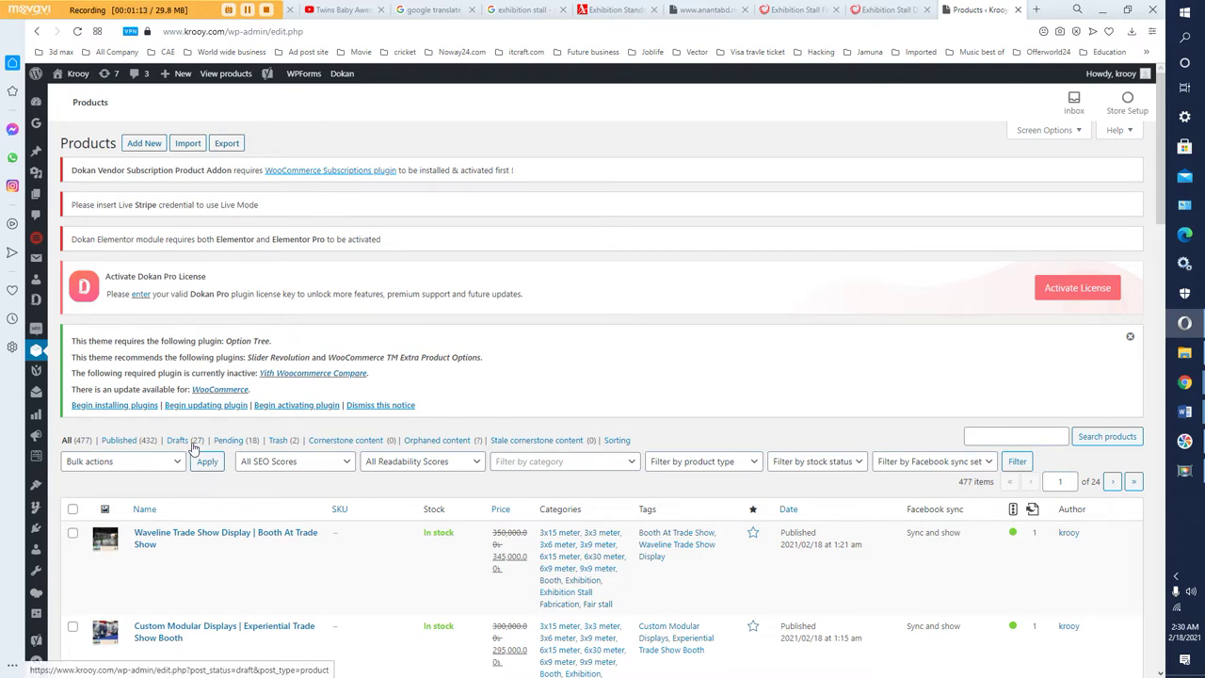
{"action": "mouse_move", "coordinate": [38, 355]}
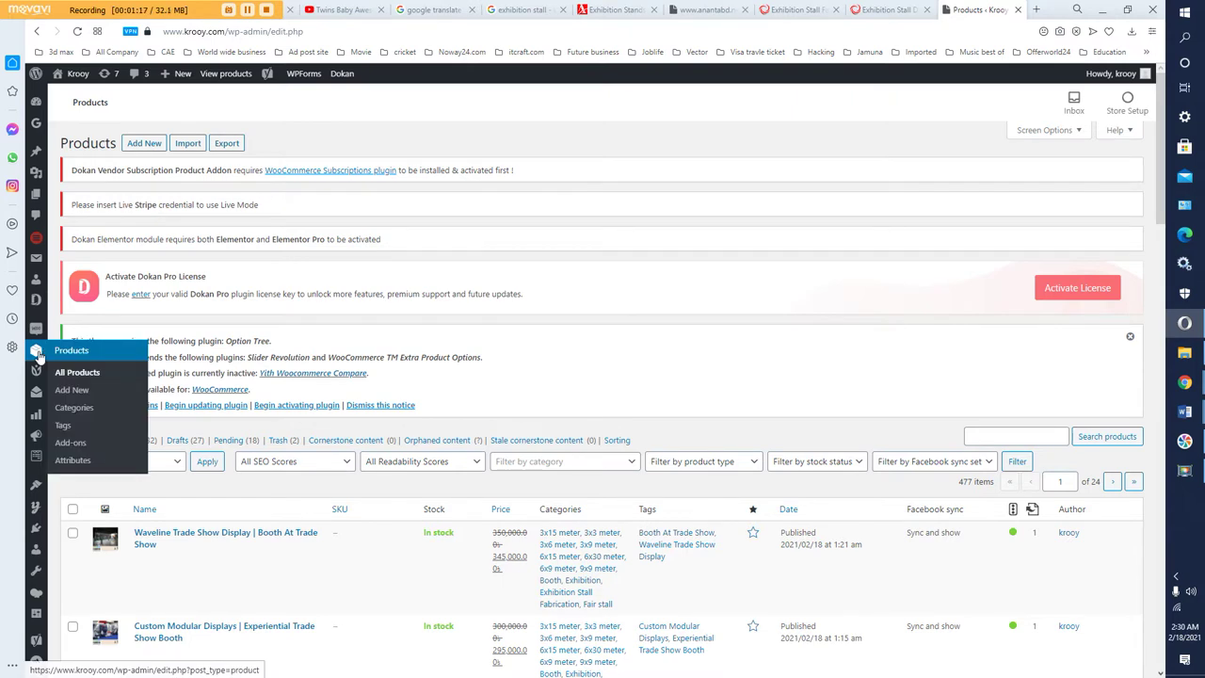
{"action": "left_click", "coordinate": [70, 391]}
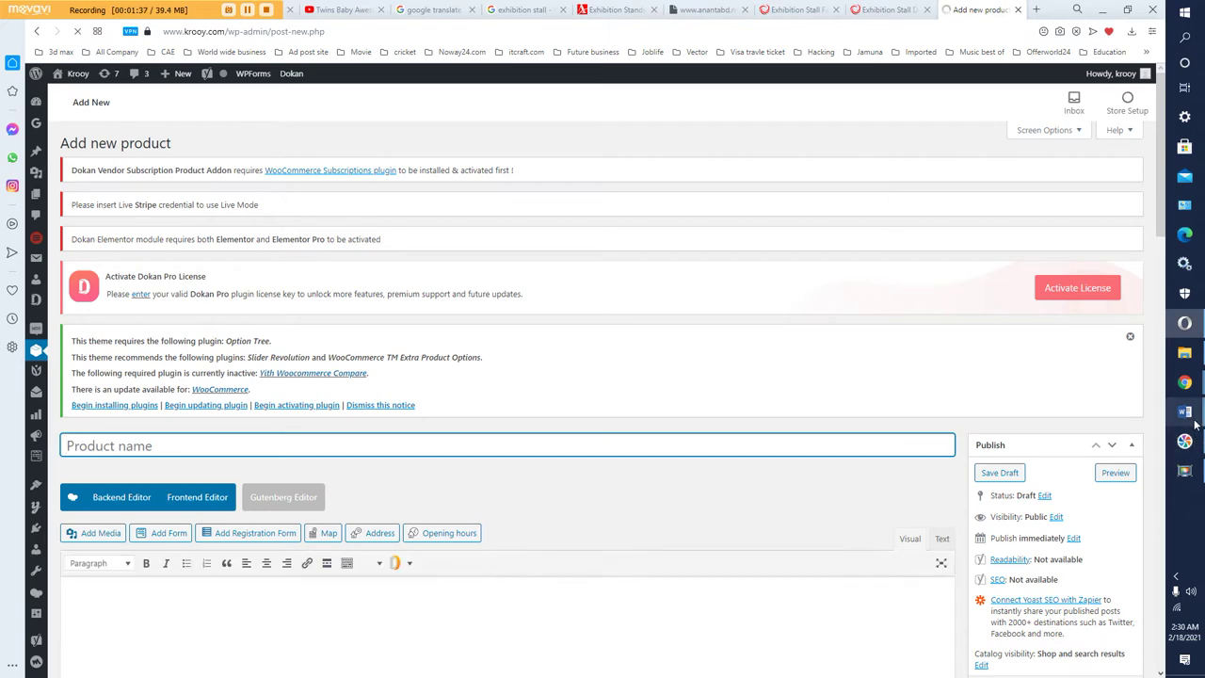
- Switch to Booth head line all.docx in Word and copy the three lines of entry 459, without its number
{"action": "mouse_move", "coordinate": [1188, 419]}
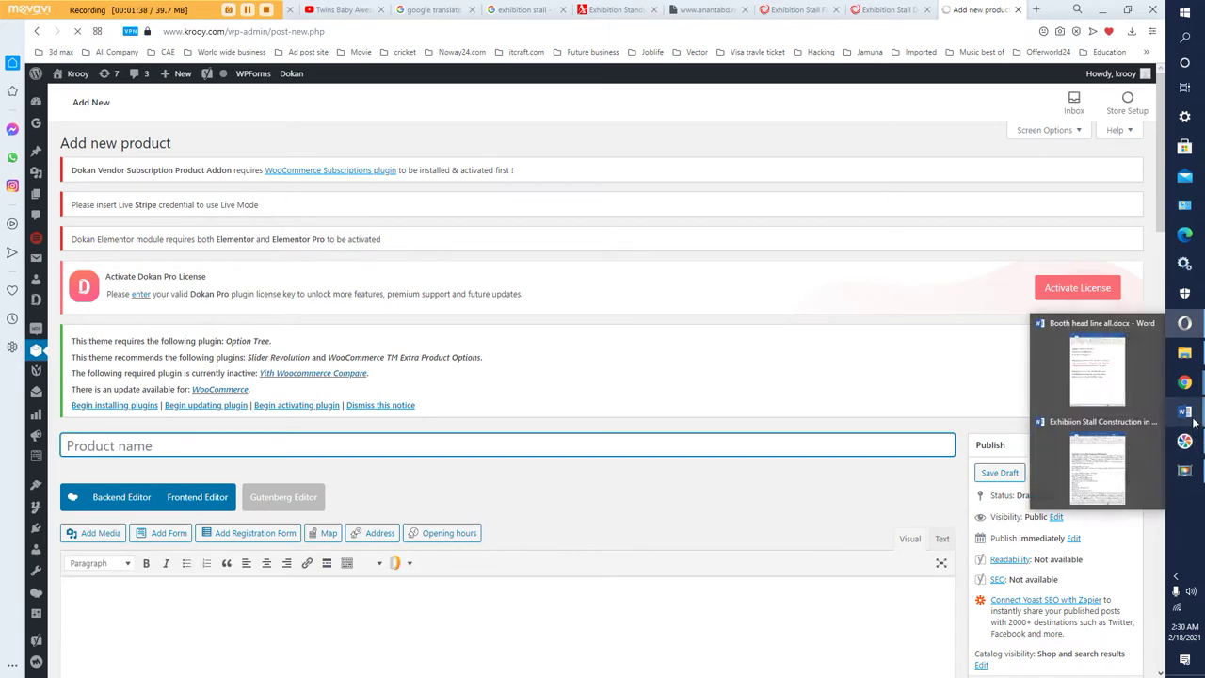
{"action": "left_click", "coordinate": [1128, 383]}
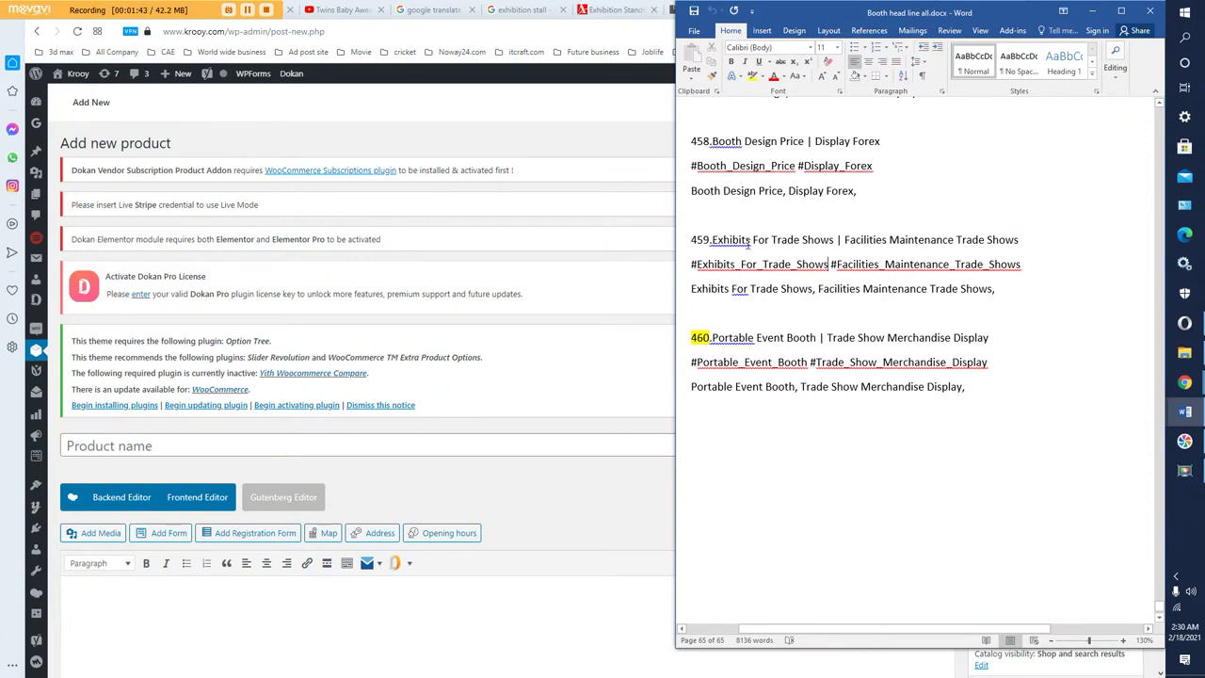
{"action": "scroll", "coordinate": [748, 243], "scroll_direction": "up", "scroll_amount": 2}
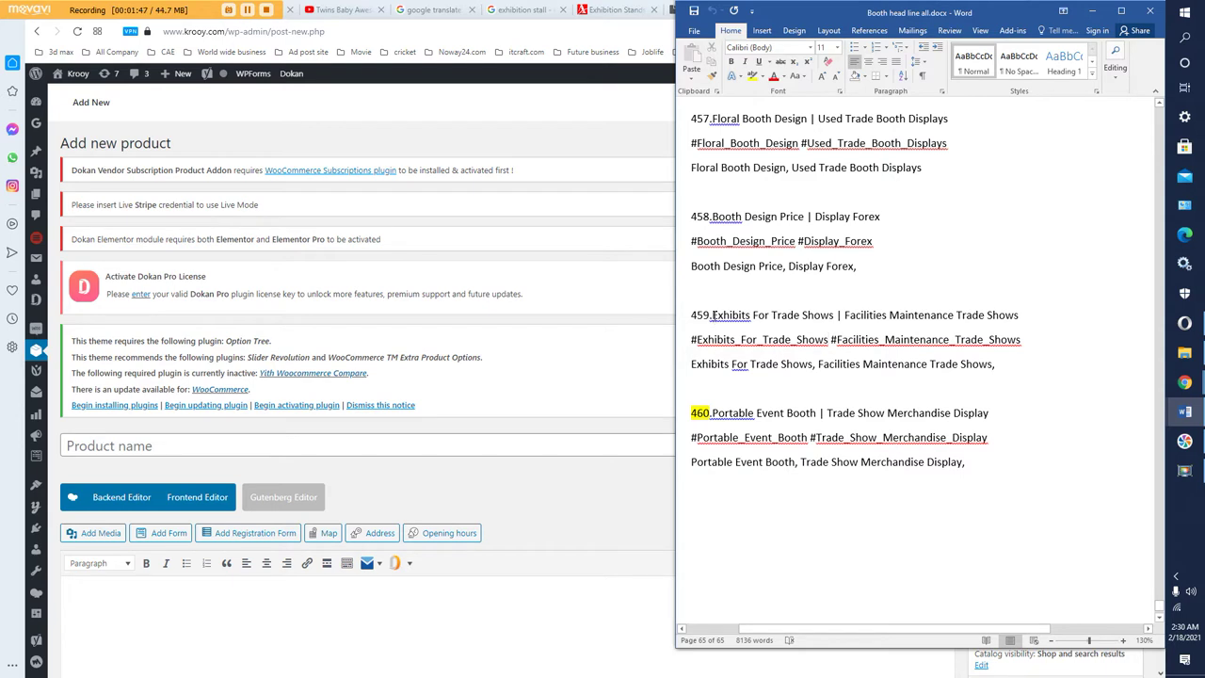
{"action": "left_click", "coordinate": [712, 315]}
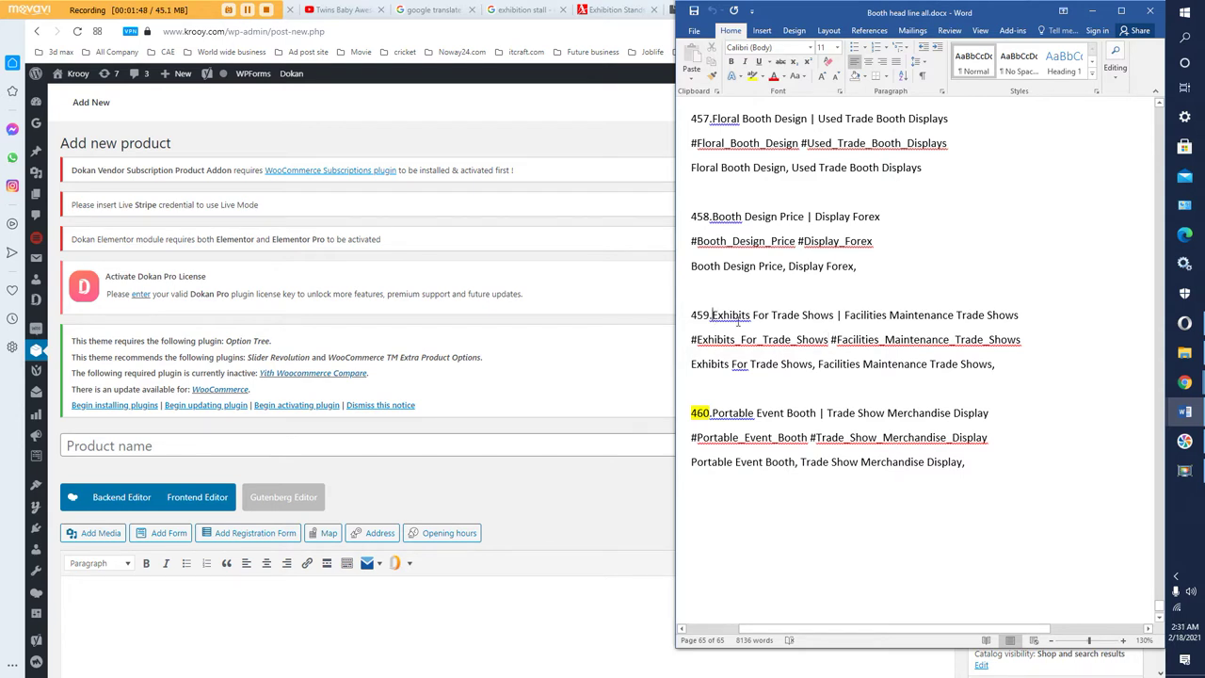
{"action": "left_click", "coordinate": [1000, 369], "text": "shift"}
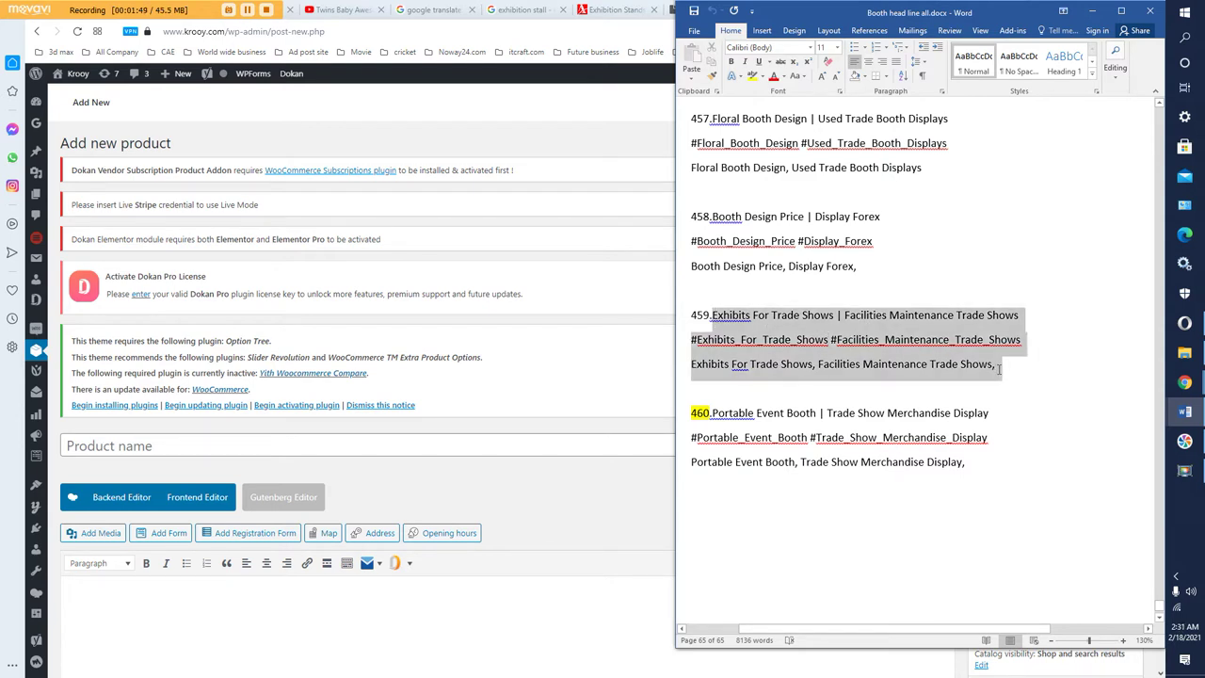
{"action": "left_click", "coordinate": [976, 367]}
{"action": "left_click_drag", "start_coordinate": [1001, 366], "coordinate": [726, 318]}
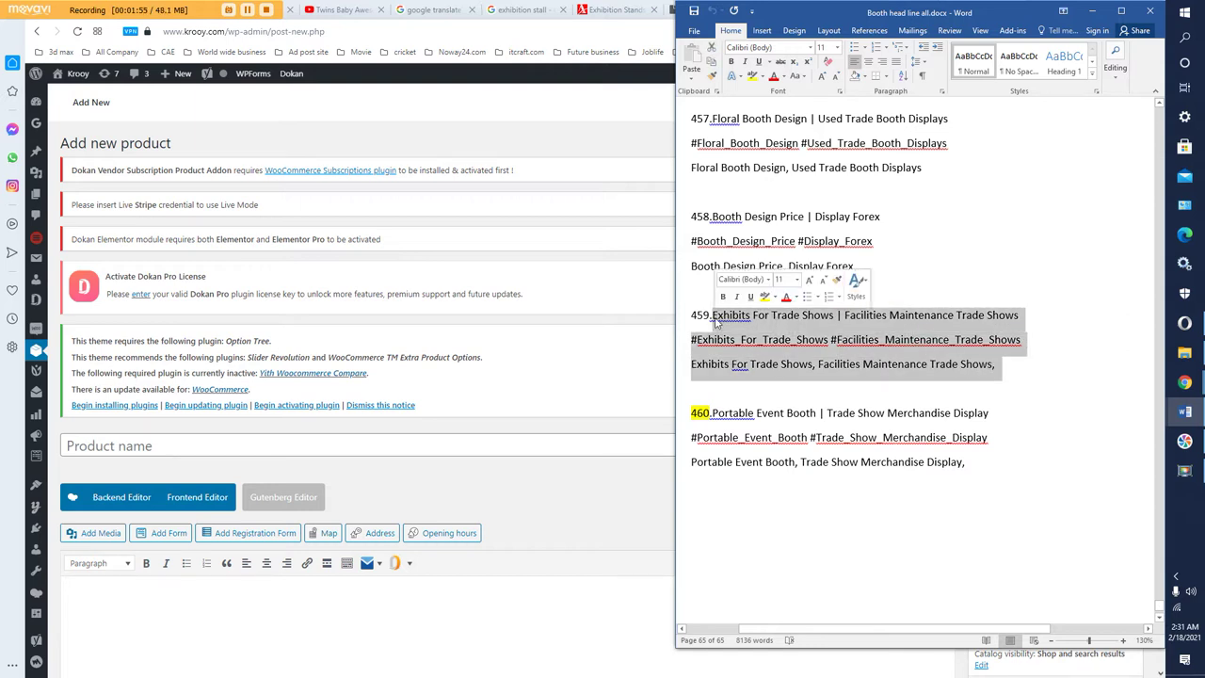
{"action": "right_click", "coordinate": [718, 321]}
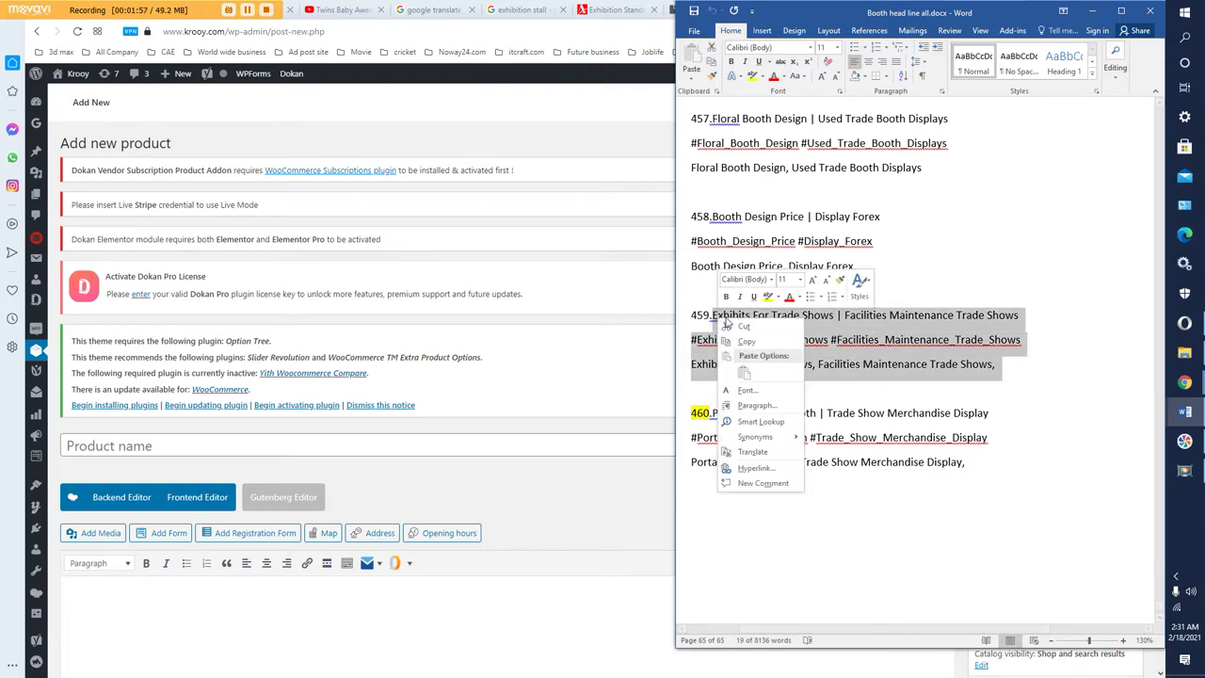
{"action": "left_click", "coordinate": [740, 342]}
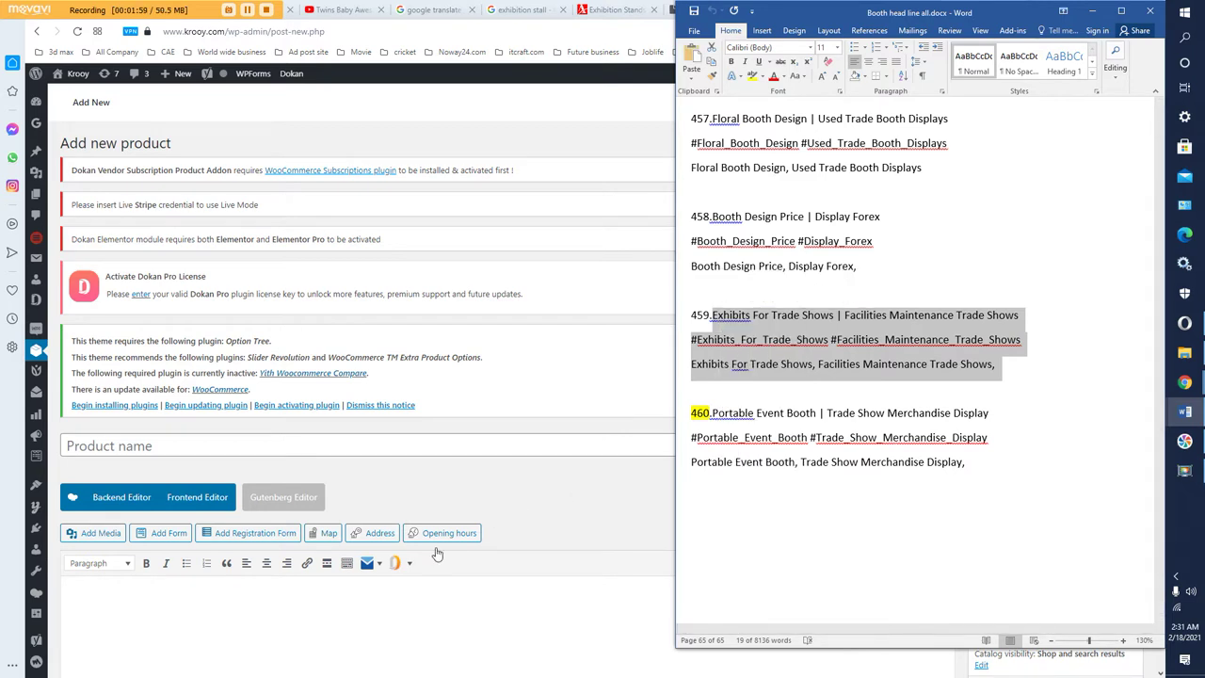
- Paste the copied headline, hashtags and keywords into the new product's description in the browser
{"action": "left_click", "coordinate": [204, 601]}
{"action": "right_click", "coordinate": [203, 600]}
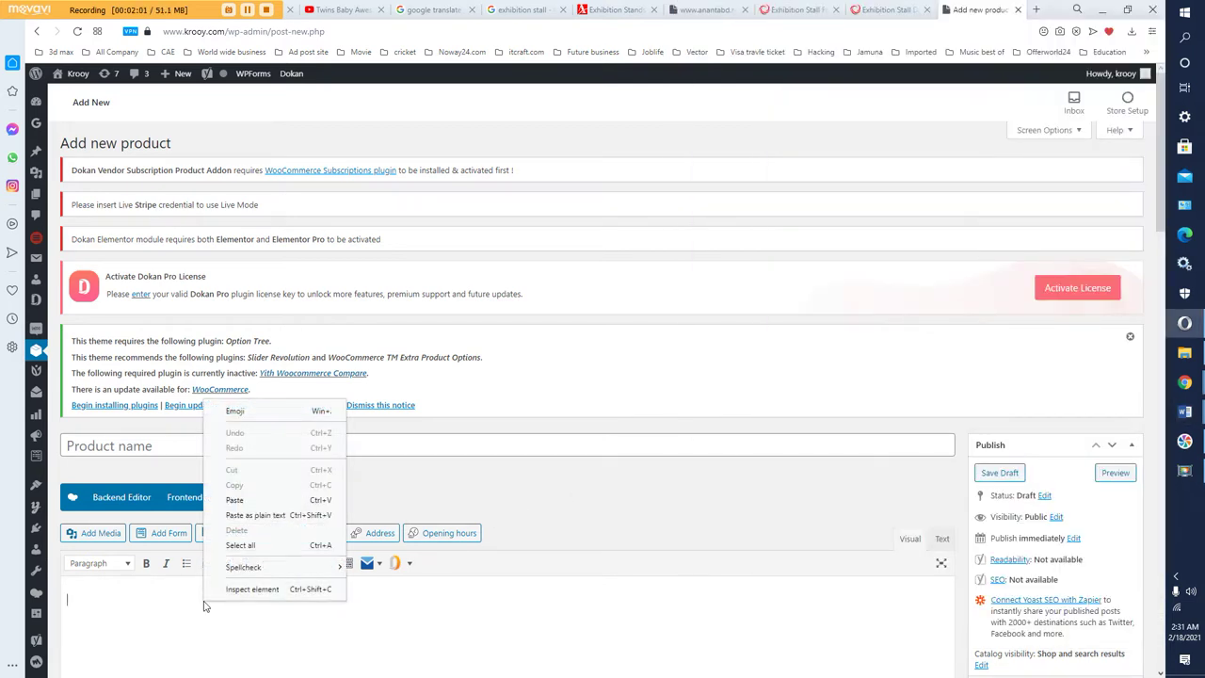
{"action": "left_click", "coordinate": [251, 499]}
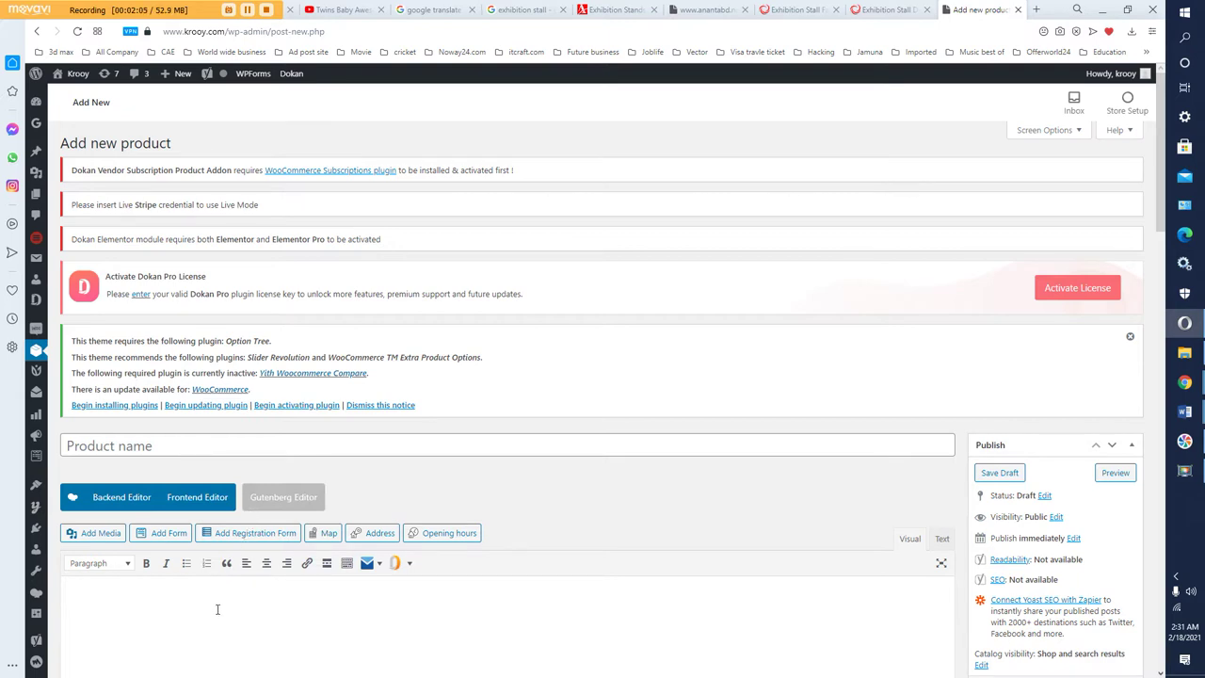
{"action": "key", "text": "ctrl+v"}
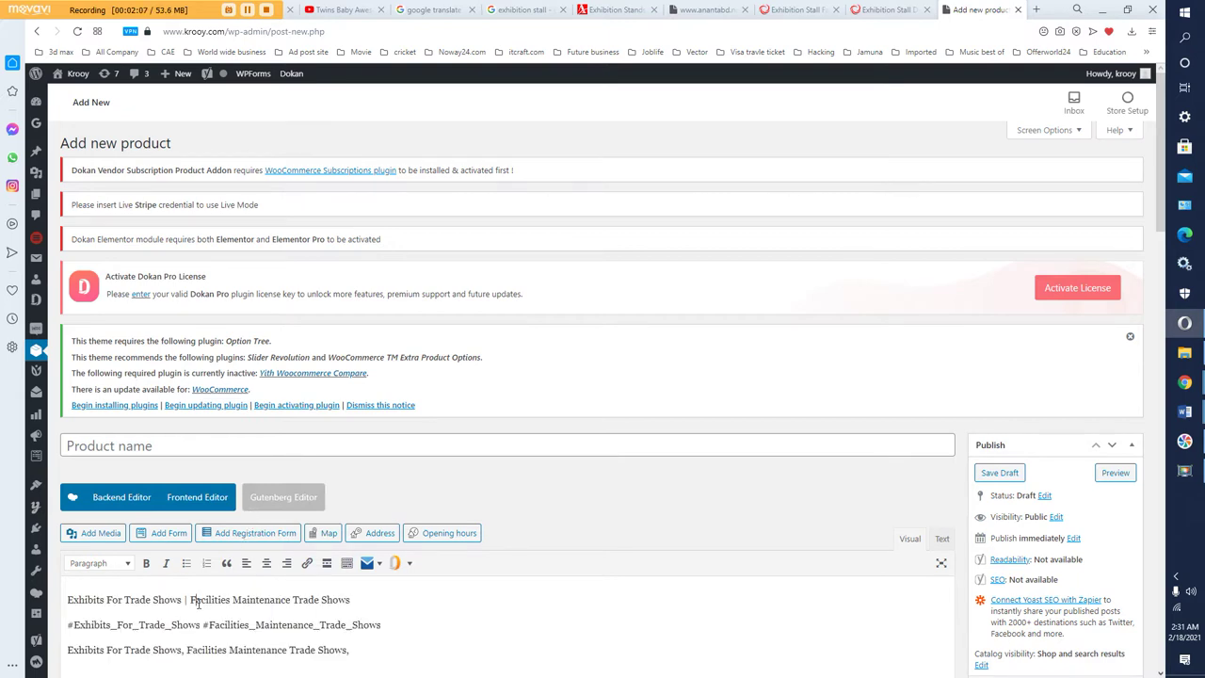
- Copy the description's first line, "Exhibits For Trade Shows | Facilities Maintenance Trade Shows", into the product name and return to the end of the description
{"action": "scroll", "coordinate": [194, 601], "scroll_direction": "down", "scroll_amount": 1}
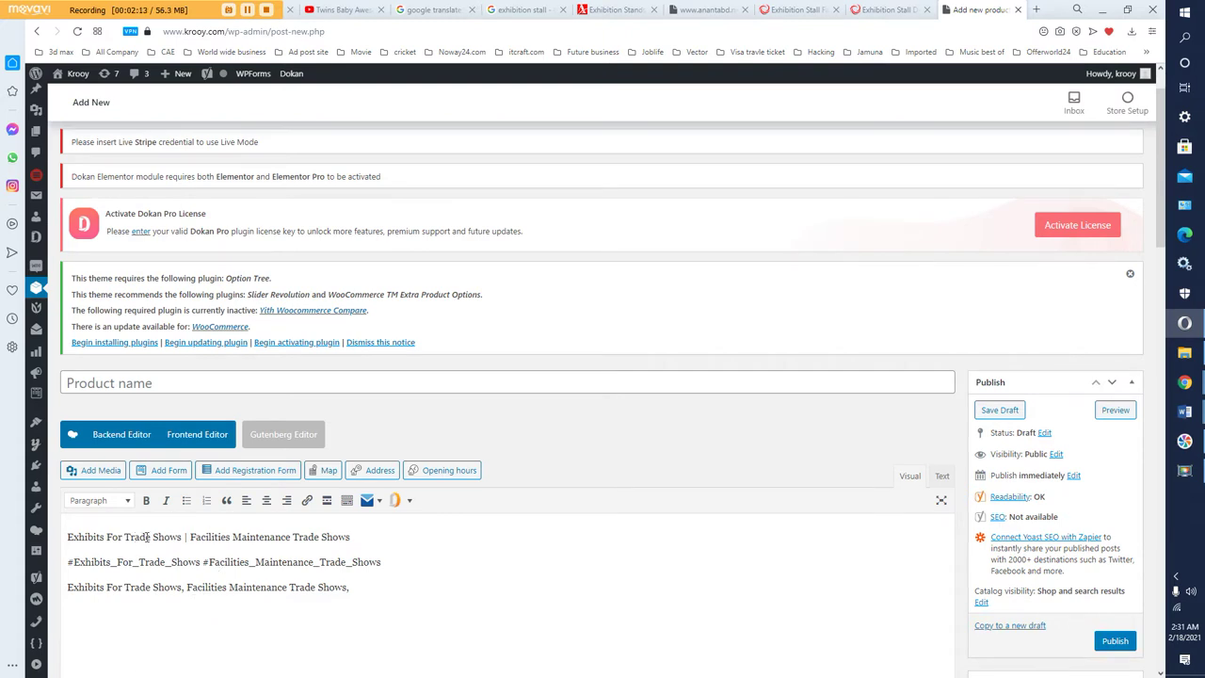
{"action": "triple_click", "coordinate": [139, 537]}
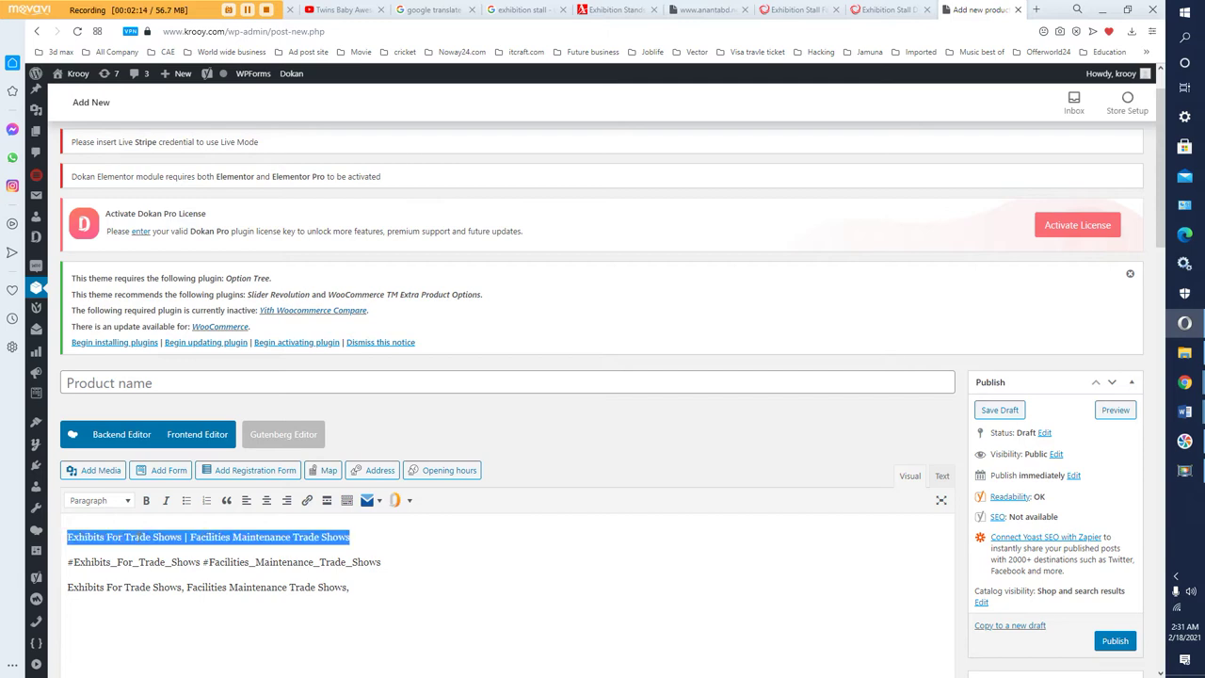
{"action": "right_click", "coordinate": [139, 536]}
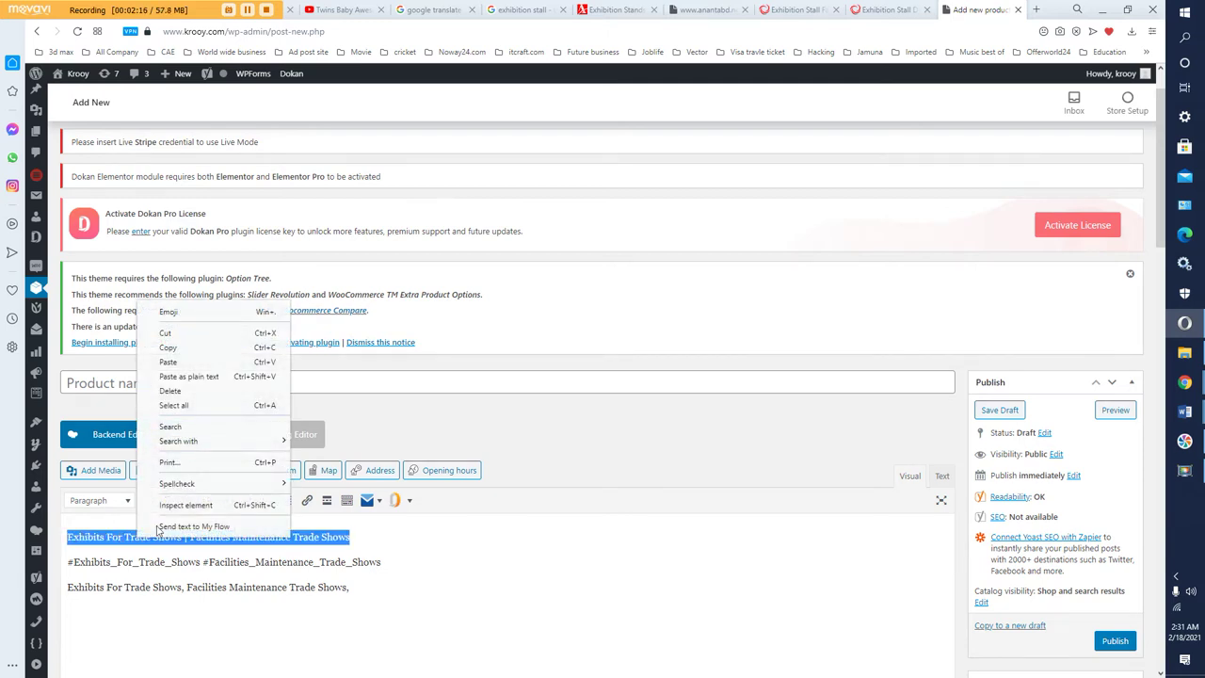
{"action": "left_click", "coordinate": [171, 350]}
{"action": "left_click", "coordinate": [154, 384]}
{"action": "right_click", "coordinate": [153, 386]}
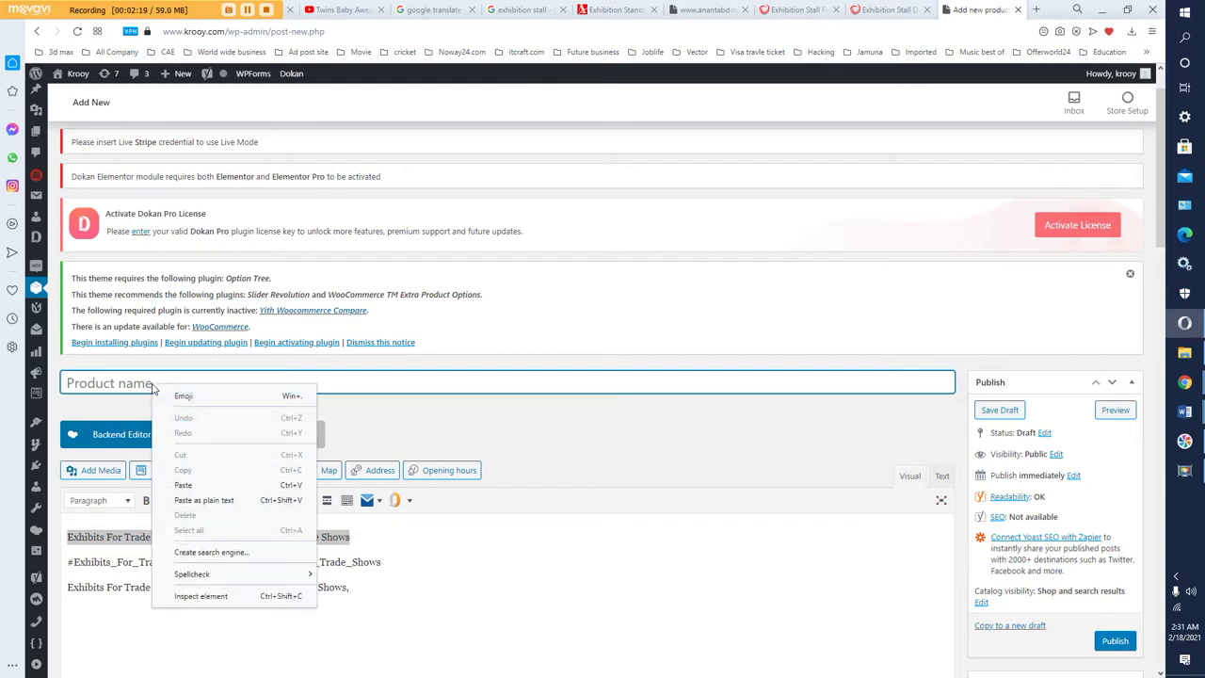
{"action": "left_click", "coordinate": [183, 485]}
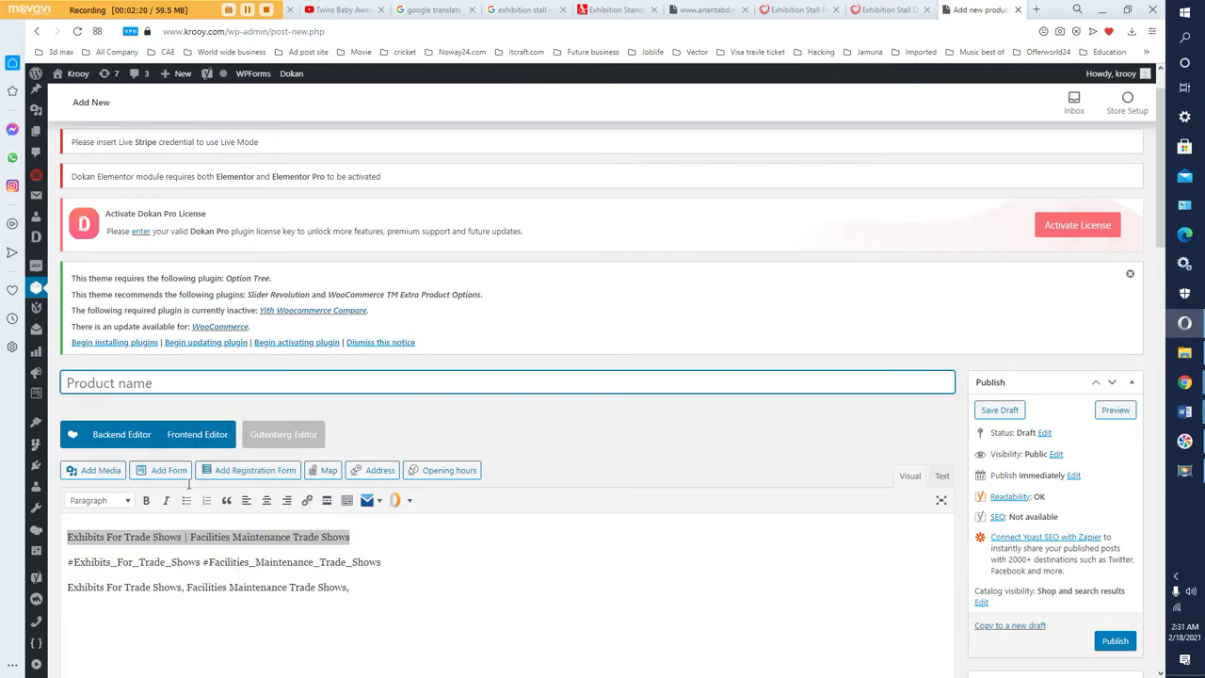
{"action": "left_click", "coordinate": [452, 426]}
{"action": "left_click", "coordinate": [322, 543]}
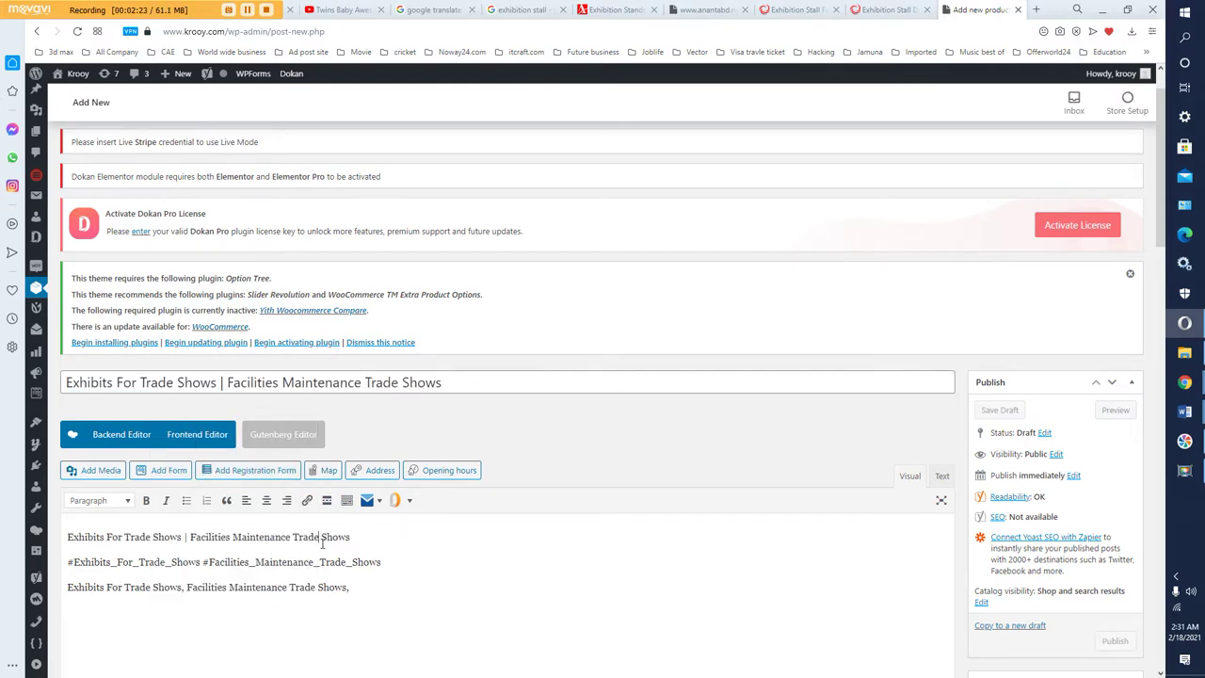
{"action": "scroll", "coordinate": [325, 551], "scroll_direction": "down", "scroll_amount": 1}
{"action": "left_click", "coordinate": [367, 465]}
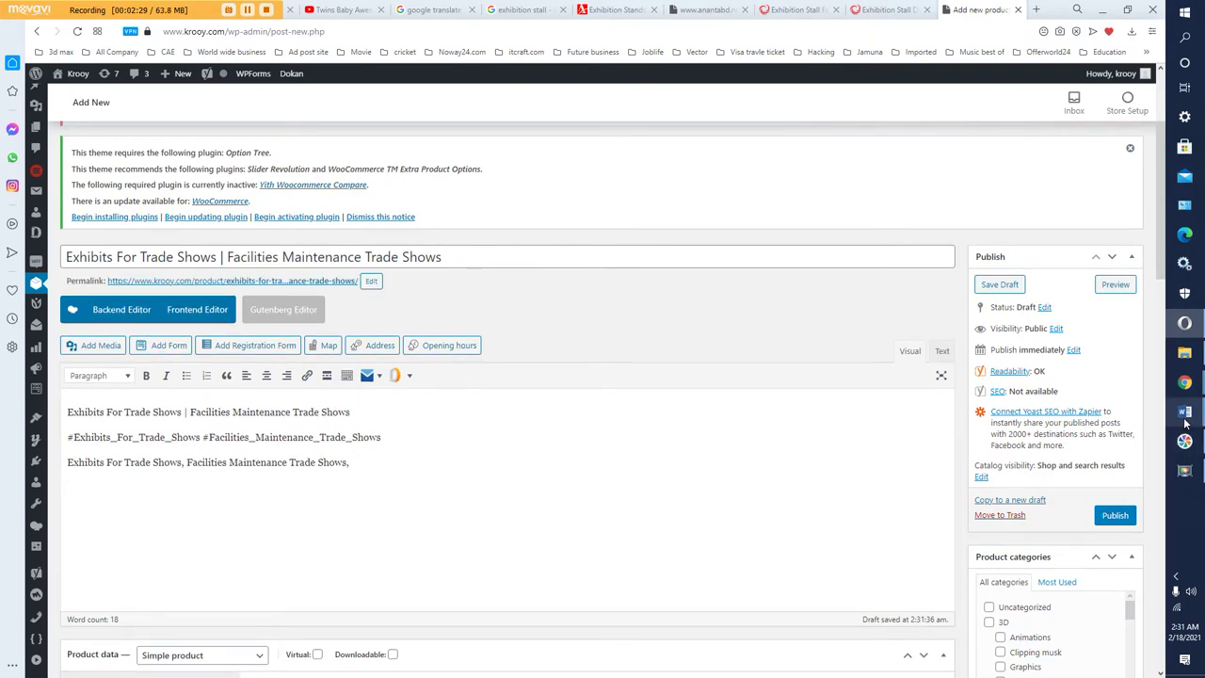
{"action": "mouse_move", "coordinate": [1185, 424]}
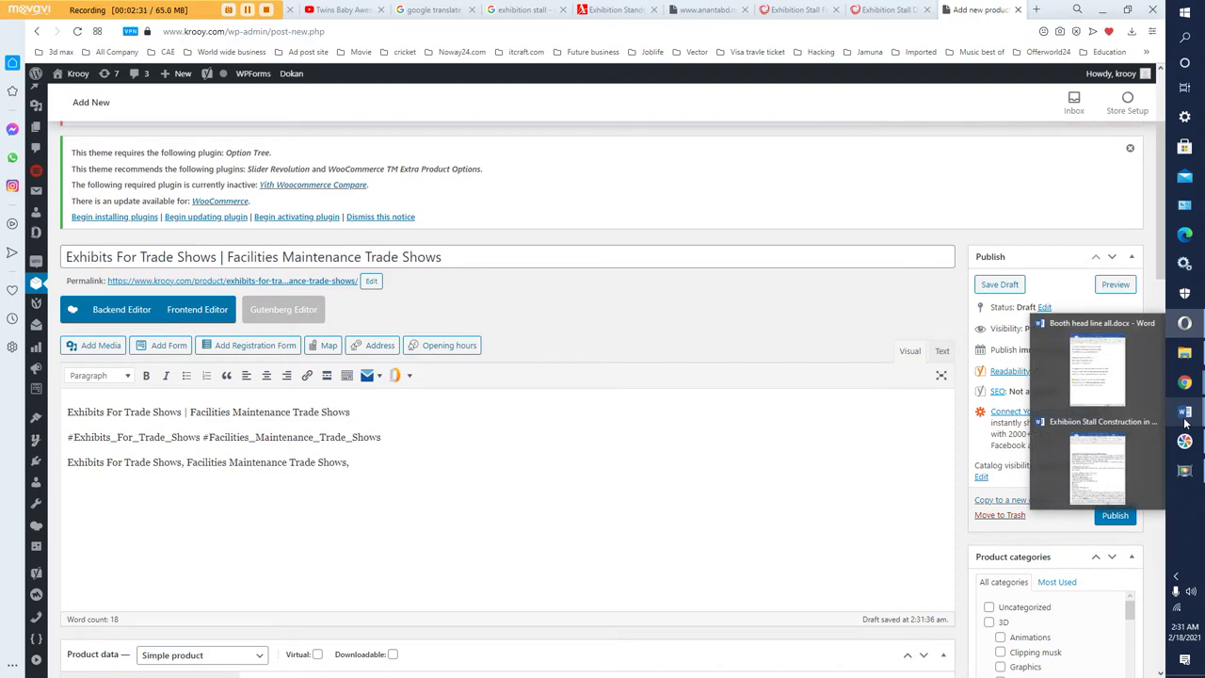
{"action": "left_click", "coordinate": [1106, 466]}
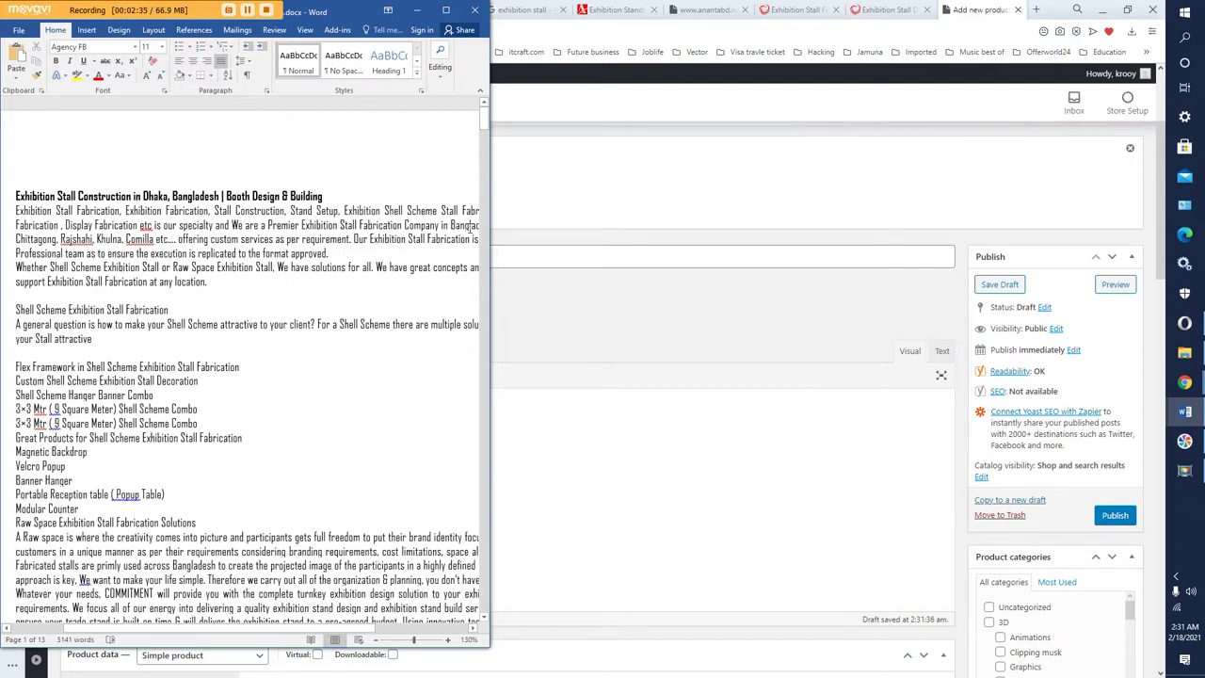
{"action": "left_click", "coordinate": [664, 180]}
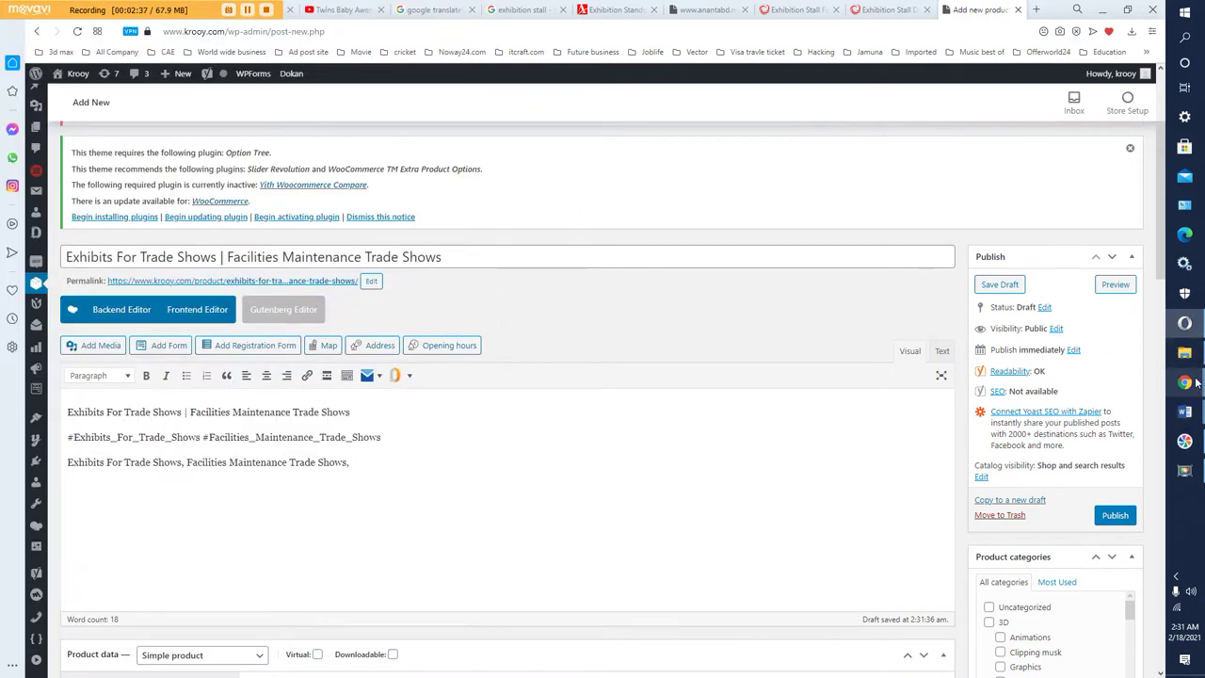
- Open Exhibition text 0.docx in Word from the folder "1 Exhibition Stall Fabrication Kiosk Pavilion Trade Fair Stall"
{"action": "left_click", "coordinate": [1184, 352]}
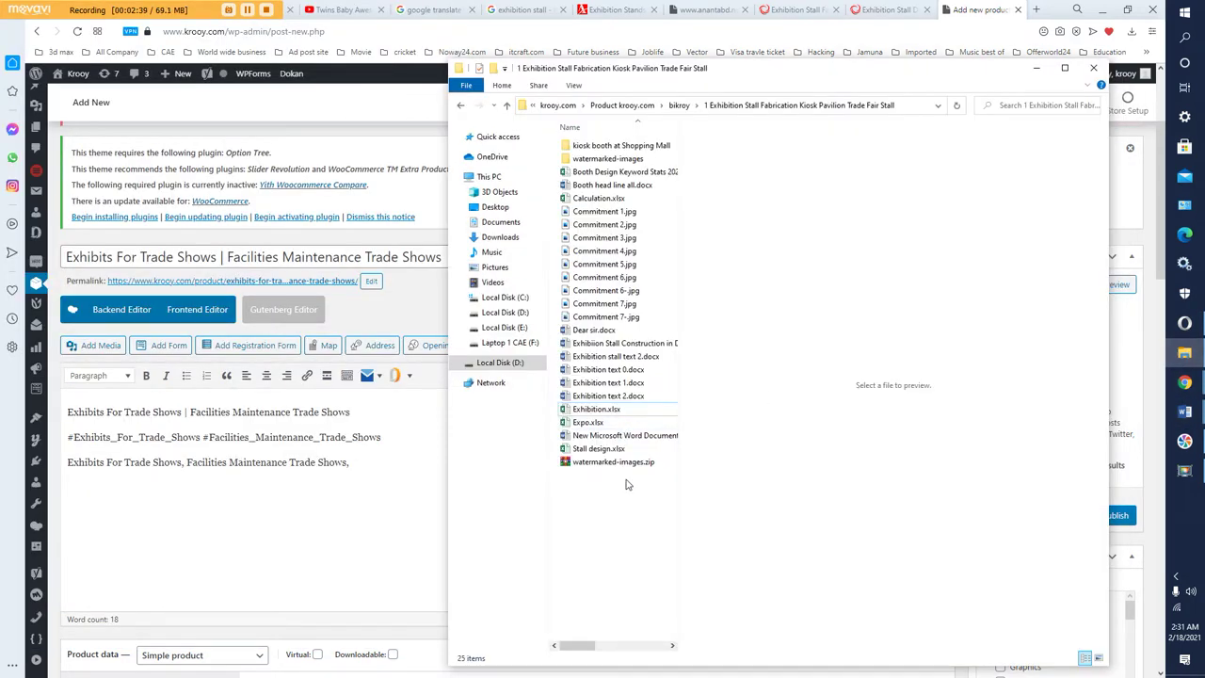
{"action": "left_click", "coordinate": [612, 373]}
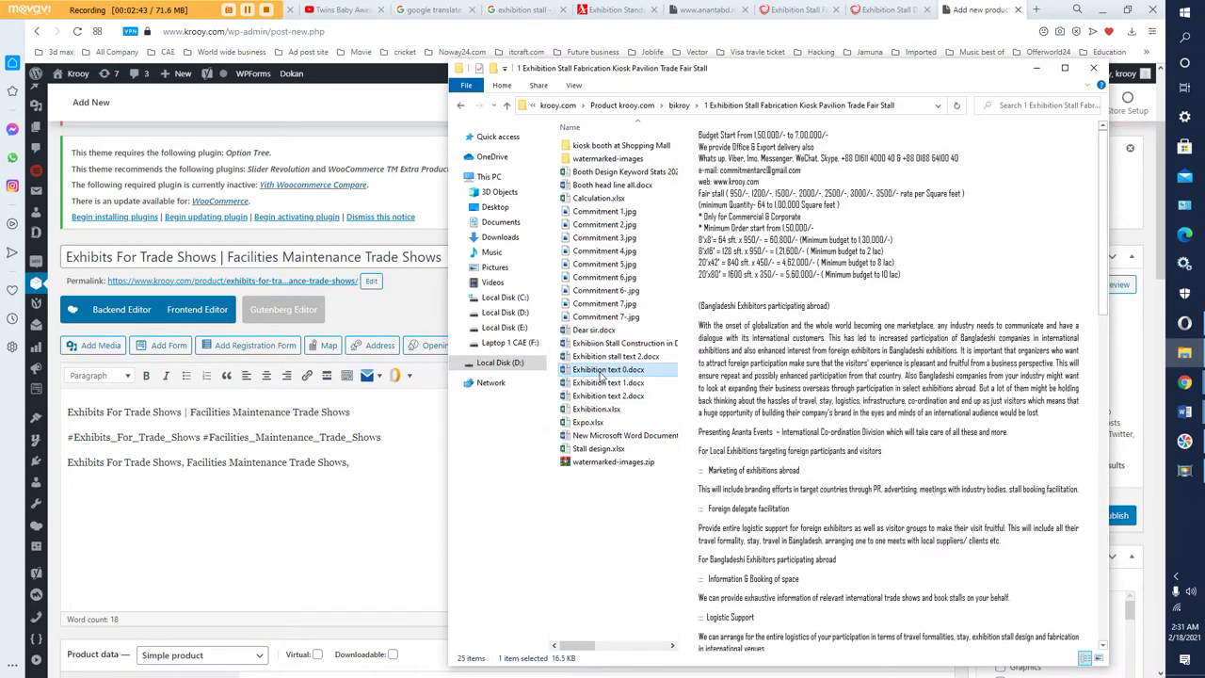
{"action": "double_click", "coordinate": [601, 374]}
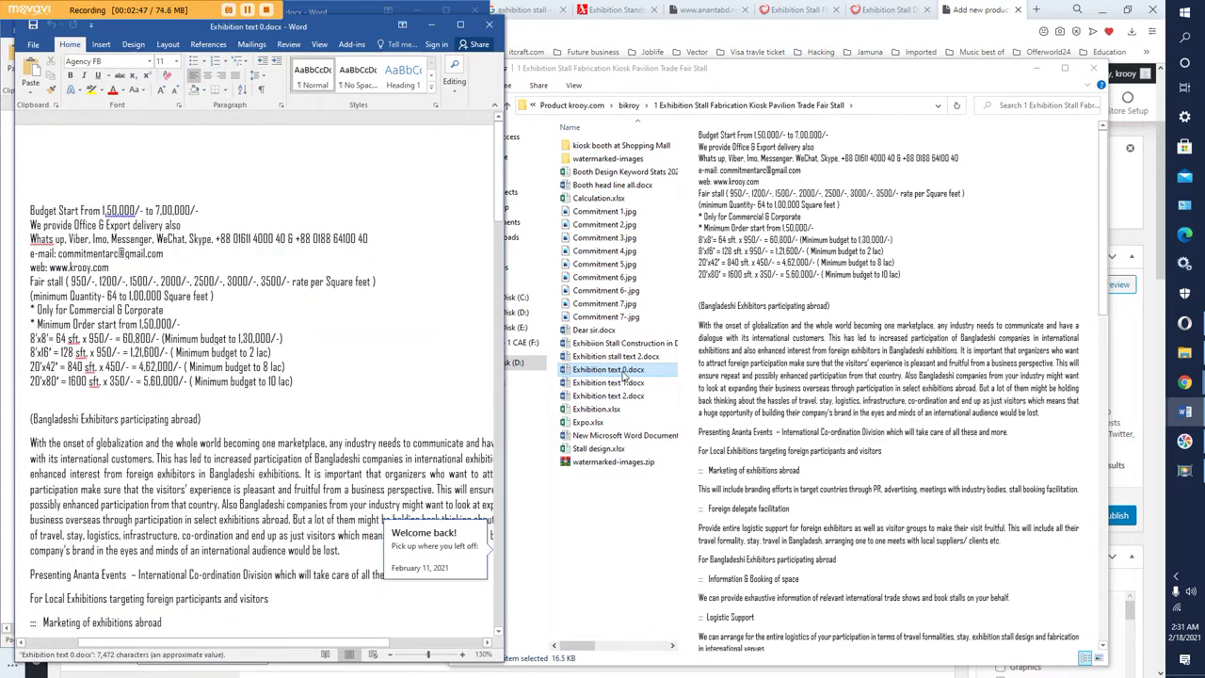
- Copy the block in Exhibition text 0.docx from "Budget Start From 1,50,000/-" through the 20'x80' price line
{"action": "left_click_drag", "start_coordinate": [280, 28], "coordinate": [835, 47]}
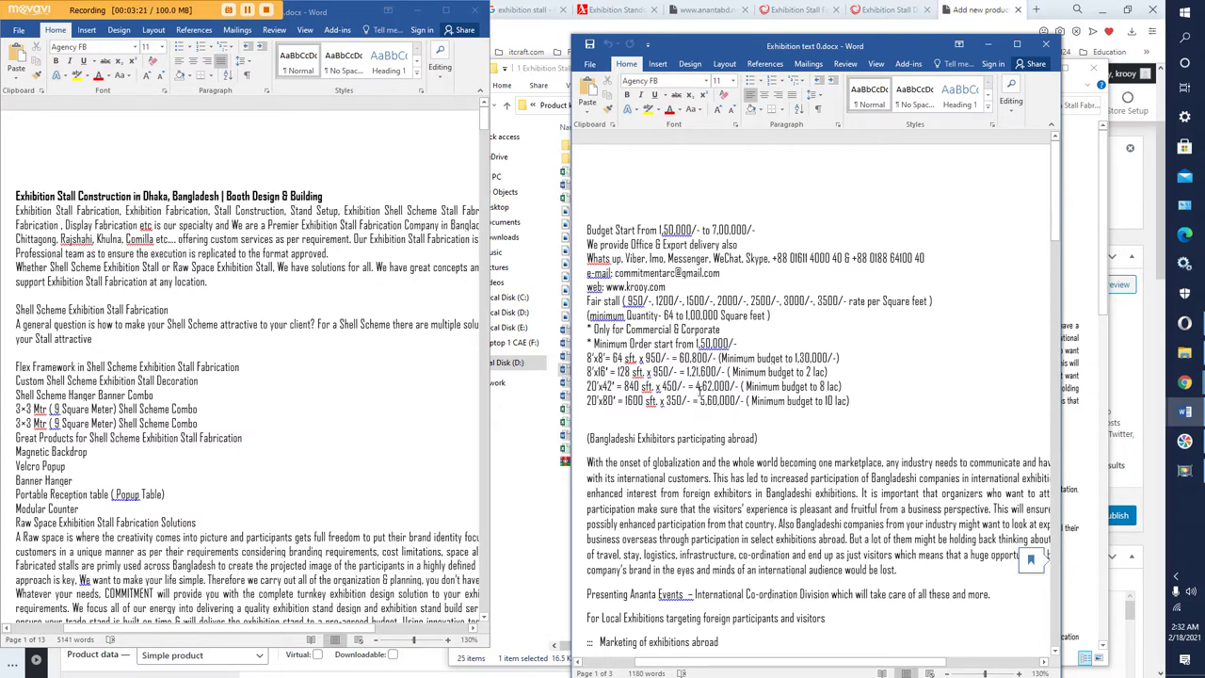
{"action": "left_click_drag", "start_coordinate": [588, 229], "coordinate": [863, 401]}
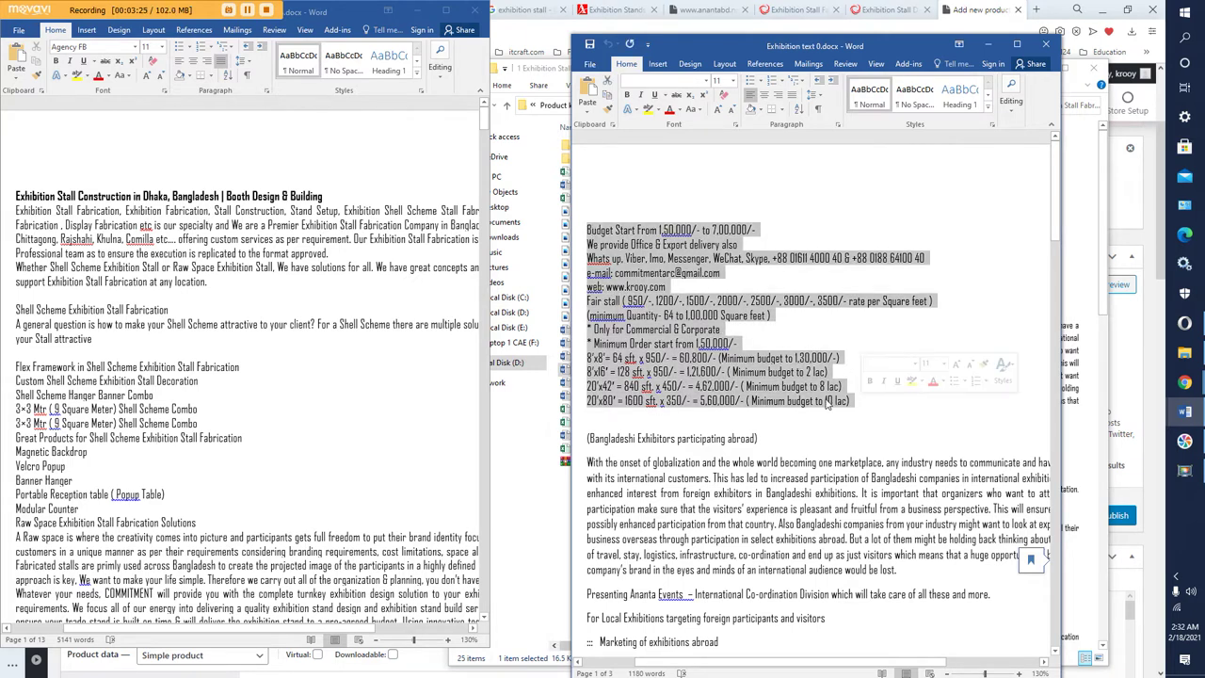
{"action": "right_click", "coordinate": [826, 398]}
{"action": "left_click", "coordinate": [840, 425]}
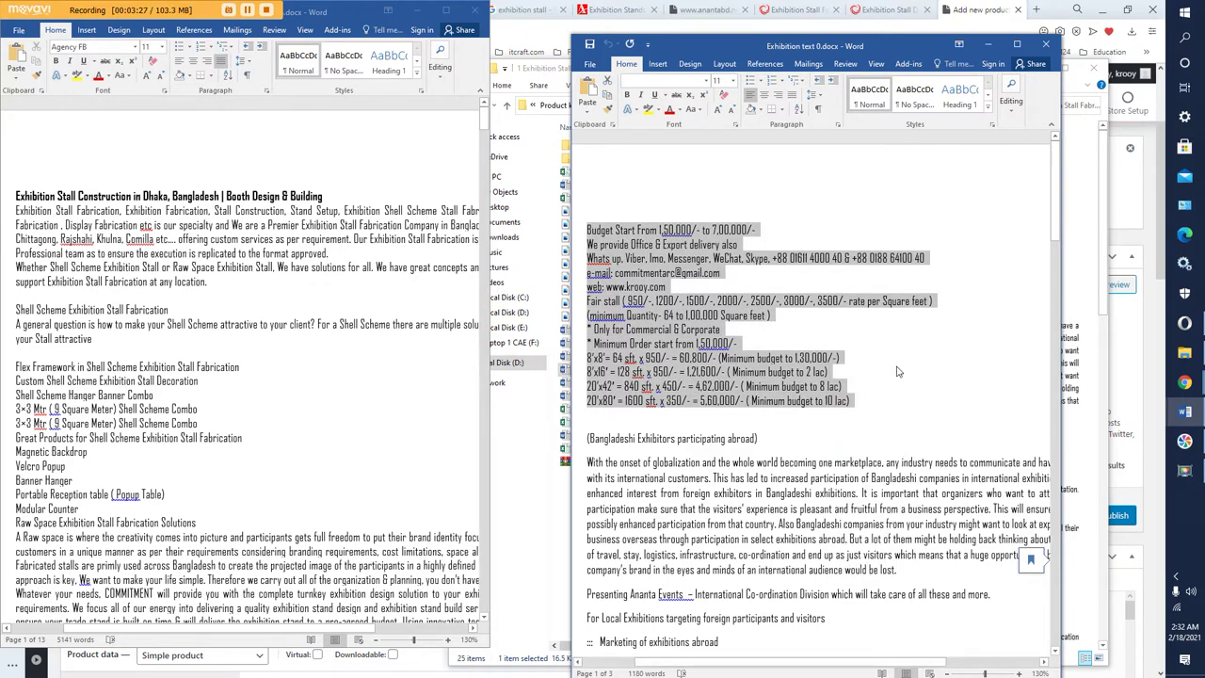
- Paste the copied budget, contact and price text below the keywords in the product description and add an empty line after it
{"action": "left_click", "coordinate": [1147, 361]}
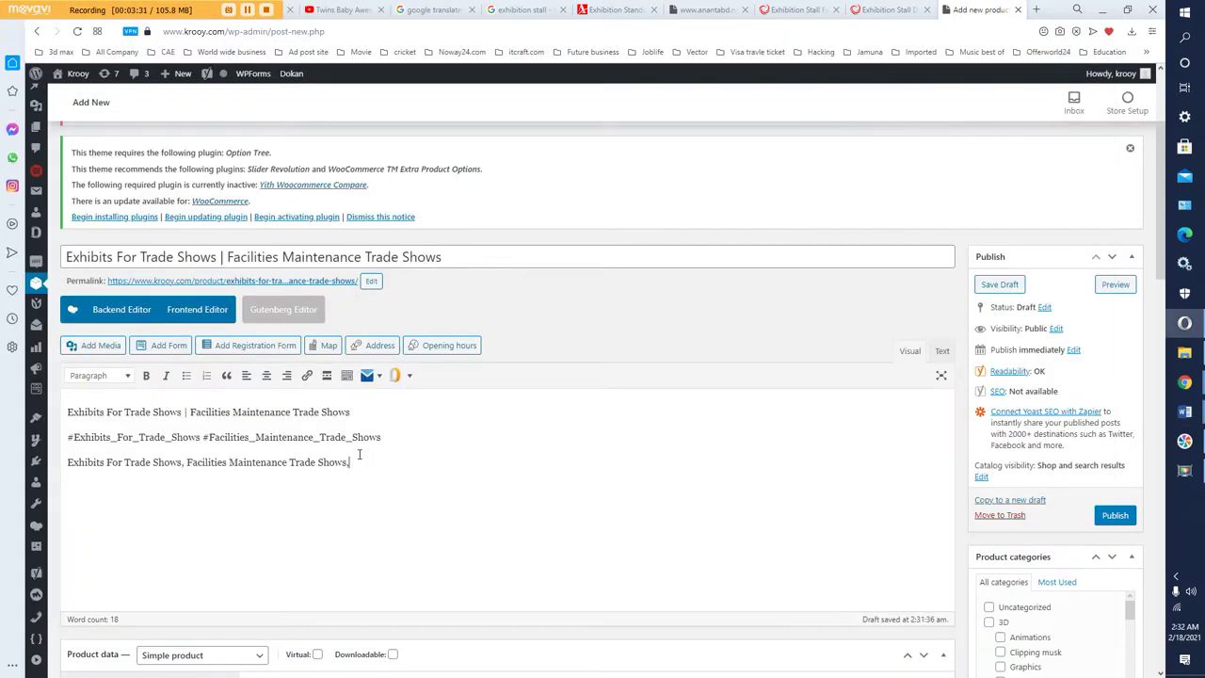
{"action": "key", "text": "Return"}
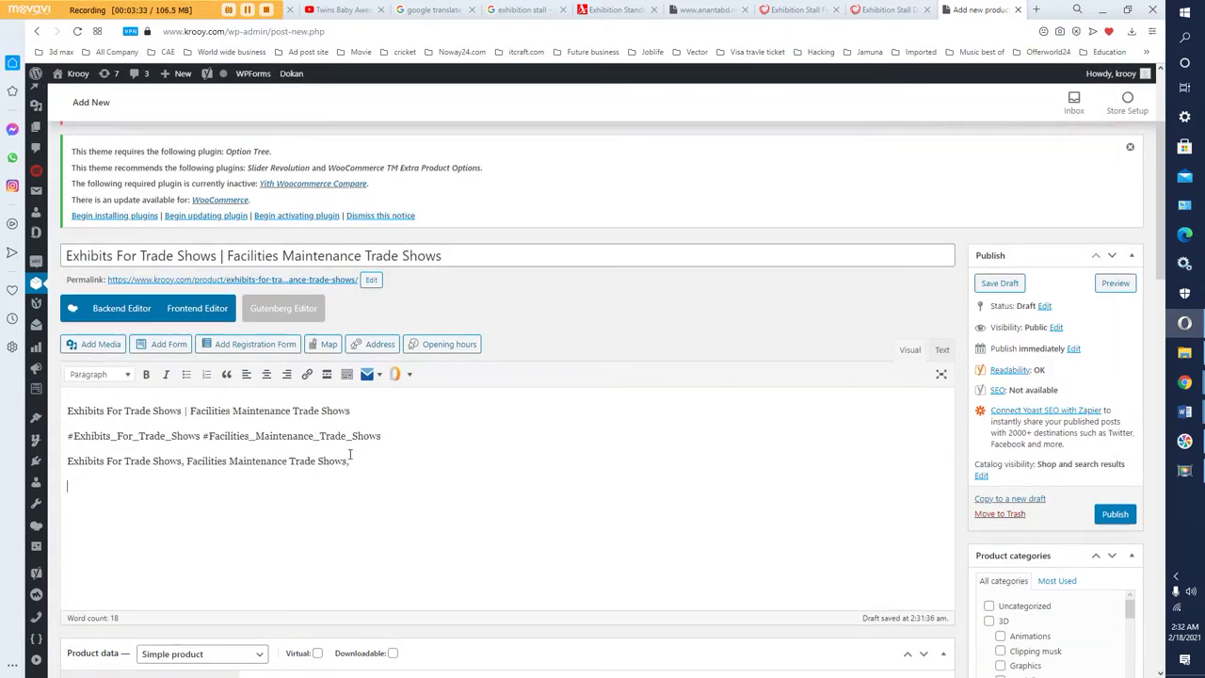
{"action": "scroll", "coordinate": [355, 454], "scroll_direction": "down", "scroll_amount": 3}
{"action": "right_click", "coordinate": [83, 235]}
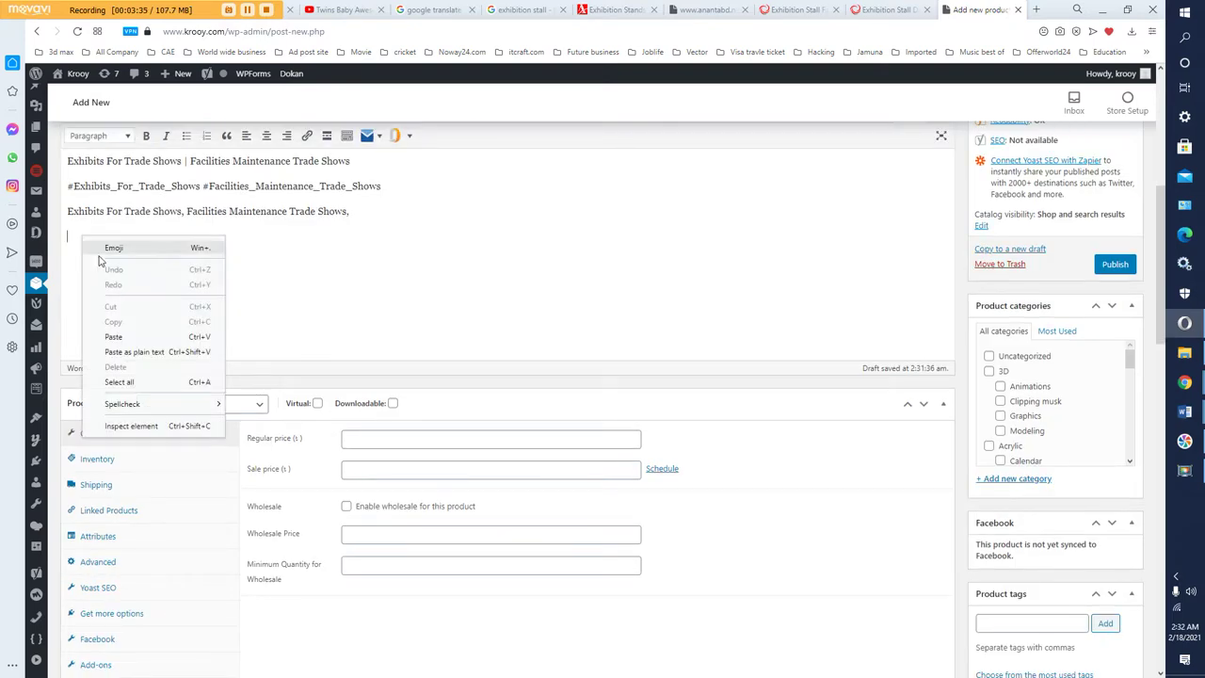
{"action": "left_click", "coordinate": [126, 332]}
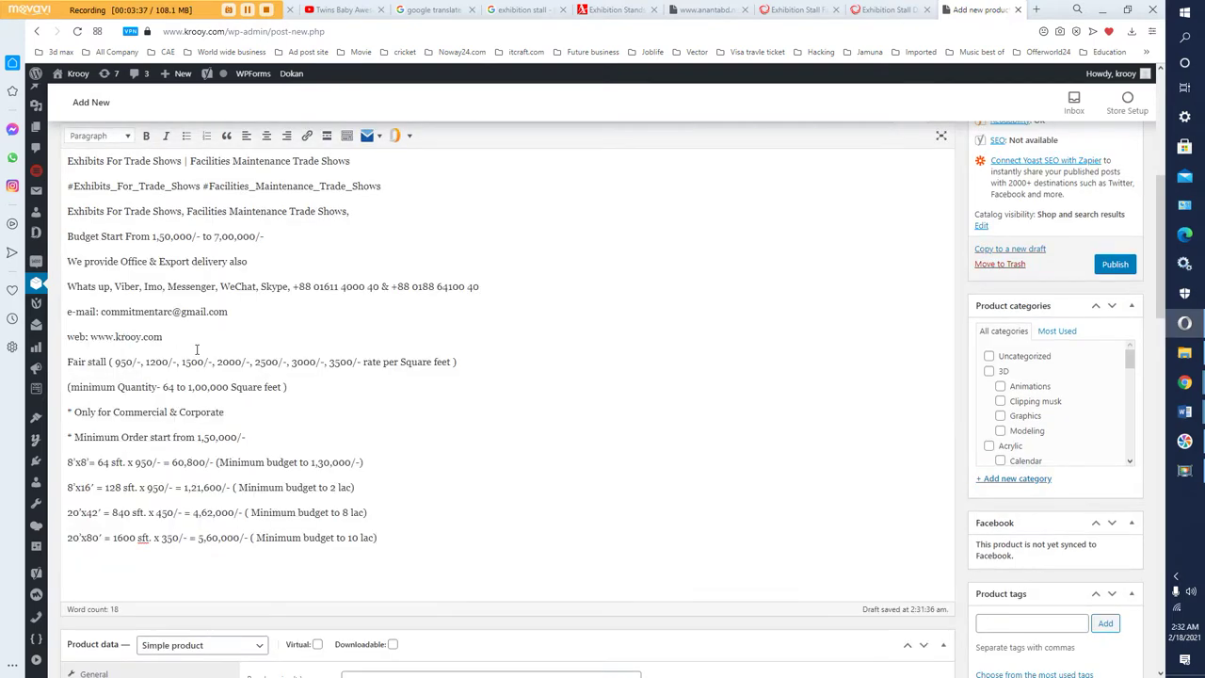
{"action": "scroll", "coordinate": [201, 341], "scroll_direction": "up", "scroll_amount": 1}
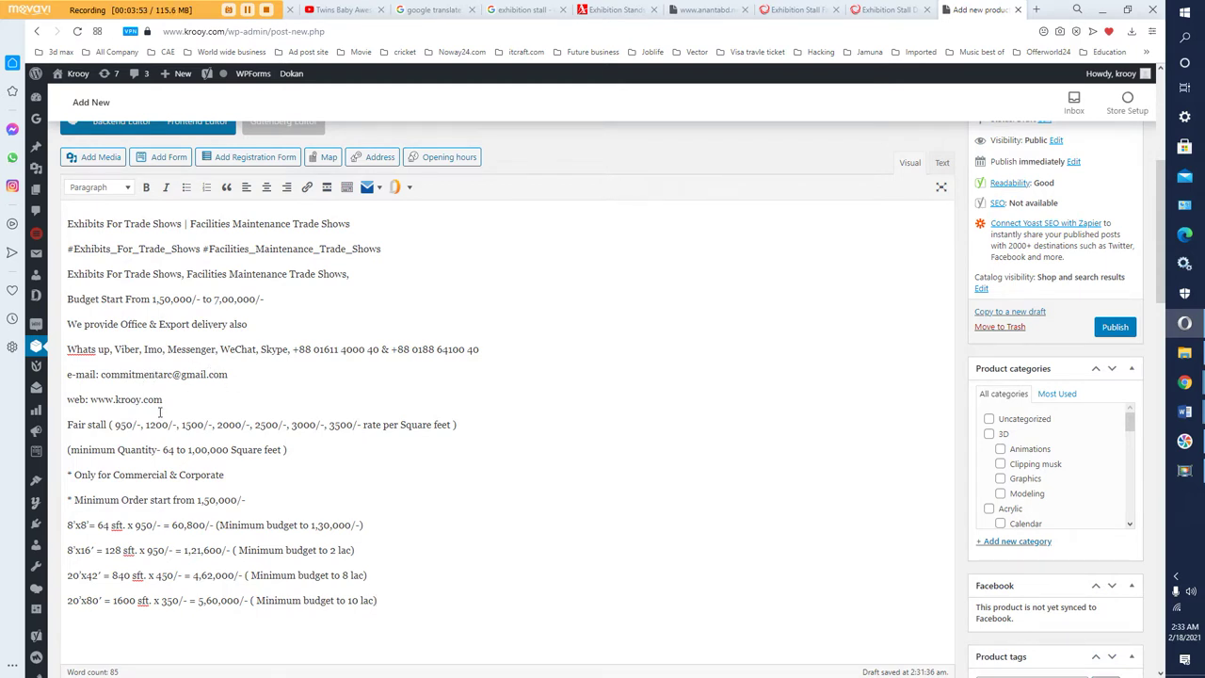
{"action": "scroll", "coordinate": [125, 415], "scroll_direction": "down", "scroll_amount": 1}
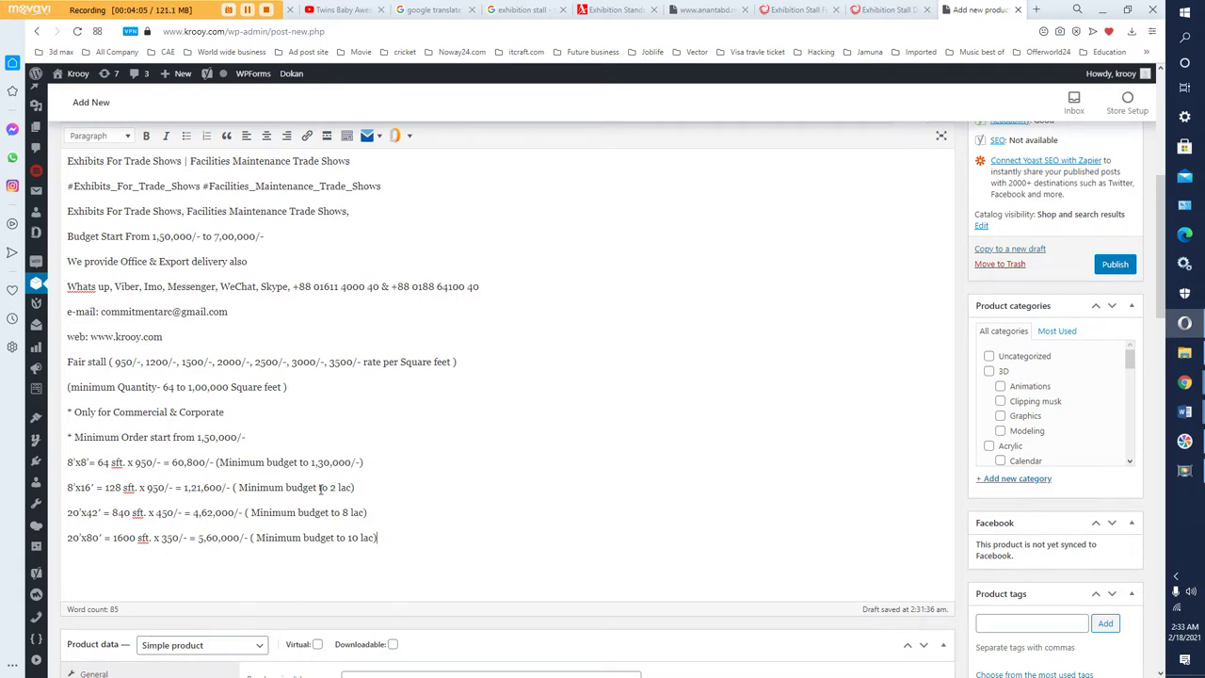
{"action": "key", "text": "Return"}
{"action": "scroll", "coordinate": [320, 511], "scroll_direction": "down", "scroll_amount": 1}
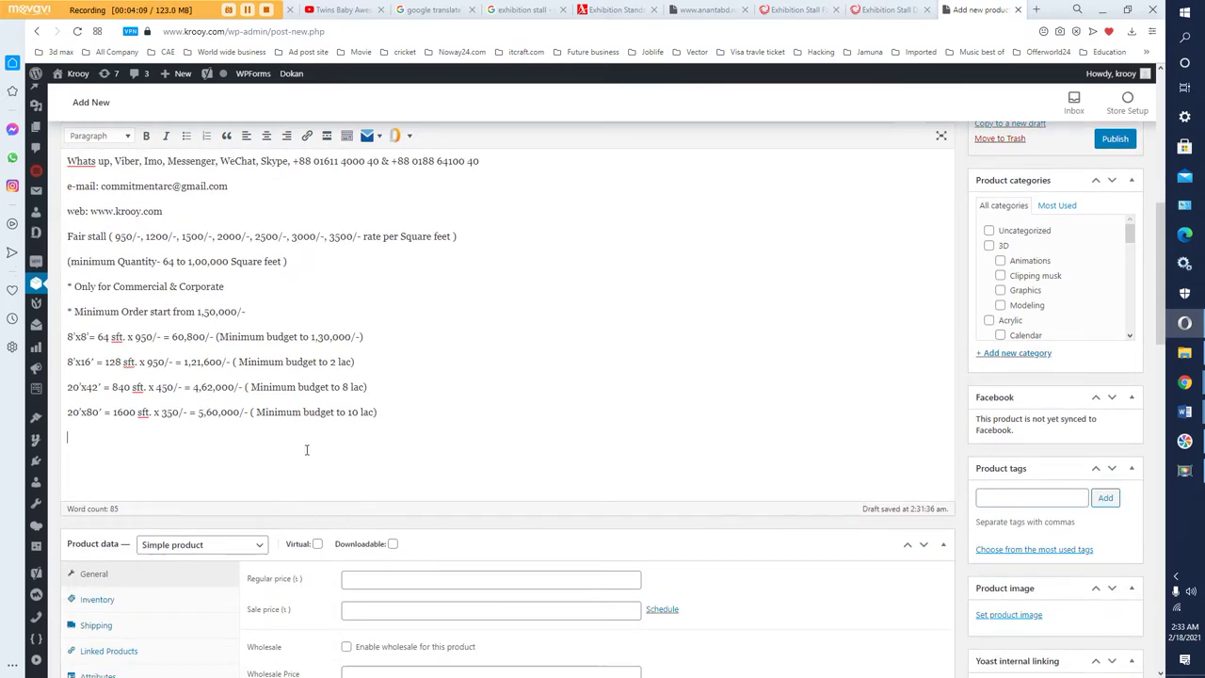
- Copy only the phrase "Exhibits For Trade Shows" from the product name
{"action": "scroll", "coordinate": [271, 442], "scroll_direction": "up", "scroll_amount": 2}
{"action": "scroll", "coordinate": [271, 443], "scroll_direction": "up", "scroll_amount": 1}
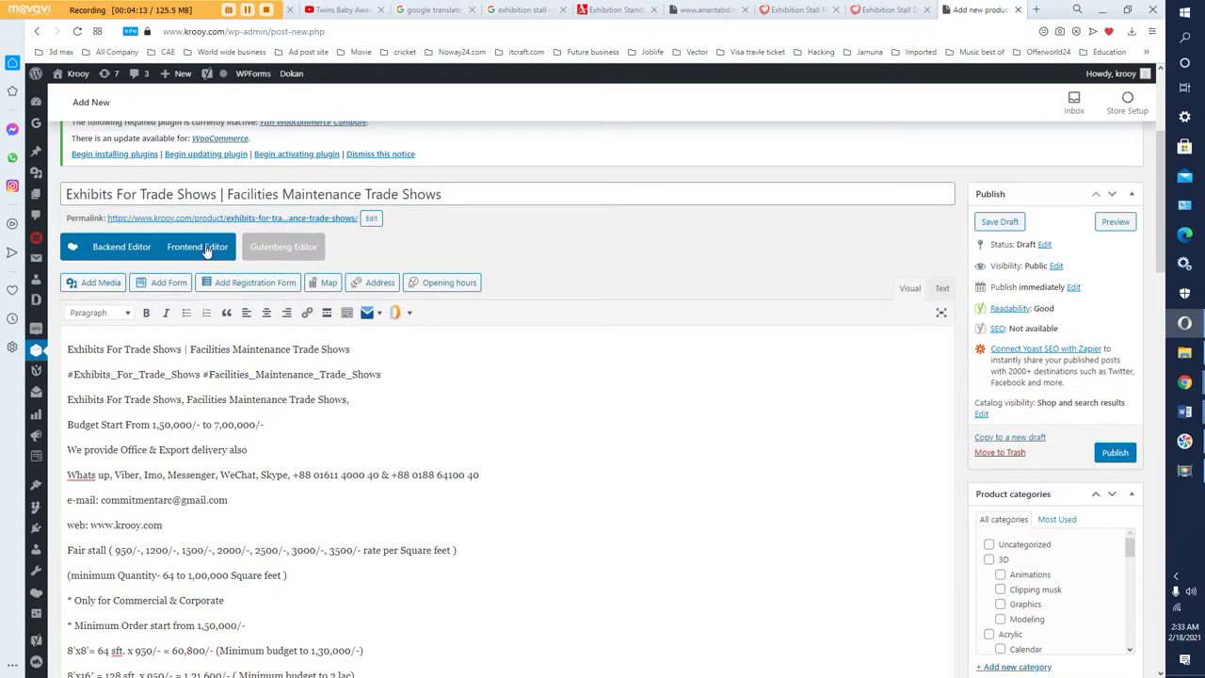
{"action": "left_click", "coordinate": [216, 194]}
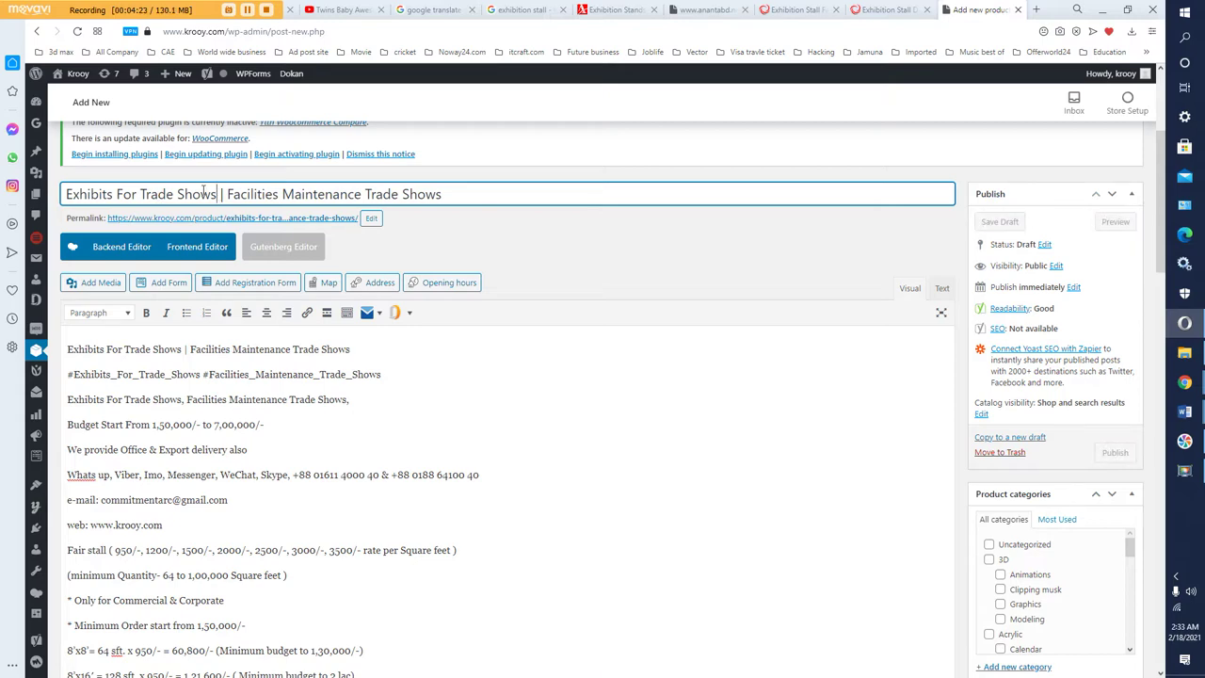
{"action": "scroll", "coordinate": [342, 358], "scroll_direction": "down", "scroll_amount": 2}
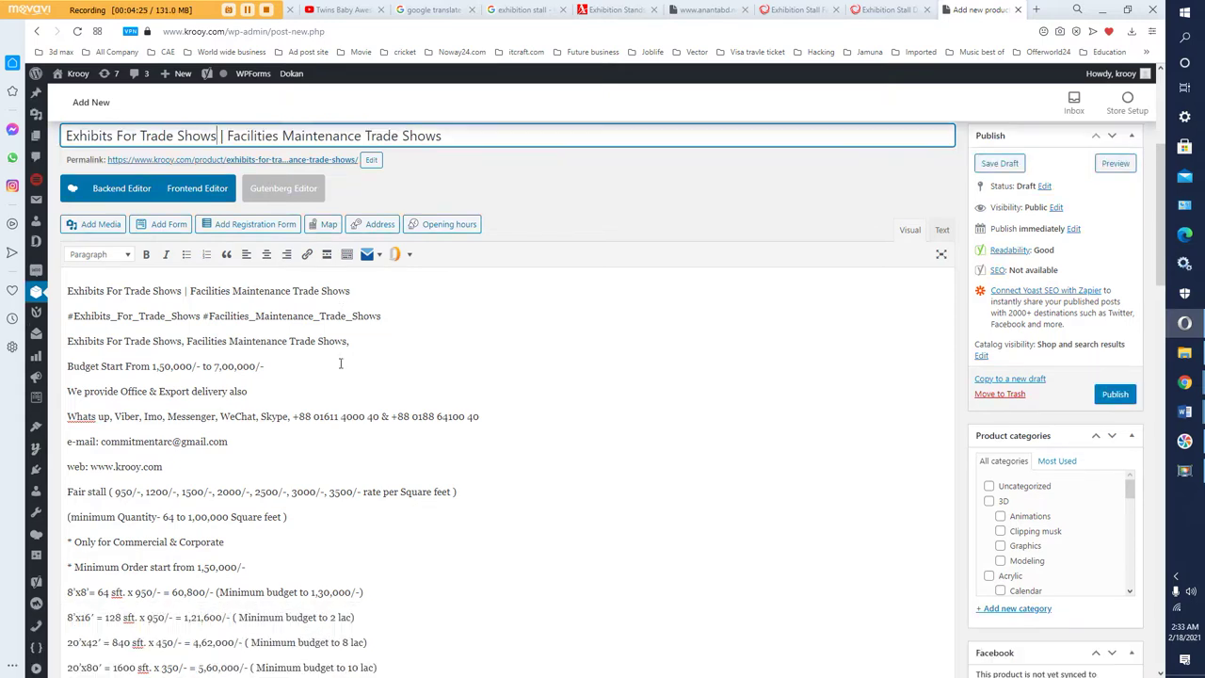
{"action": "scroll", "coordinate": [325, 364], "scroll_direction": "down", "scroll_amount": 2}
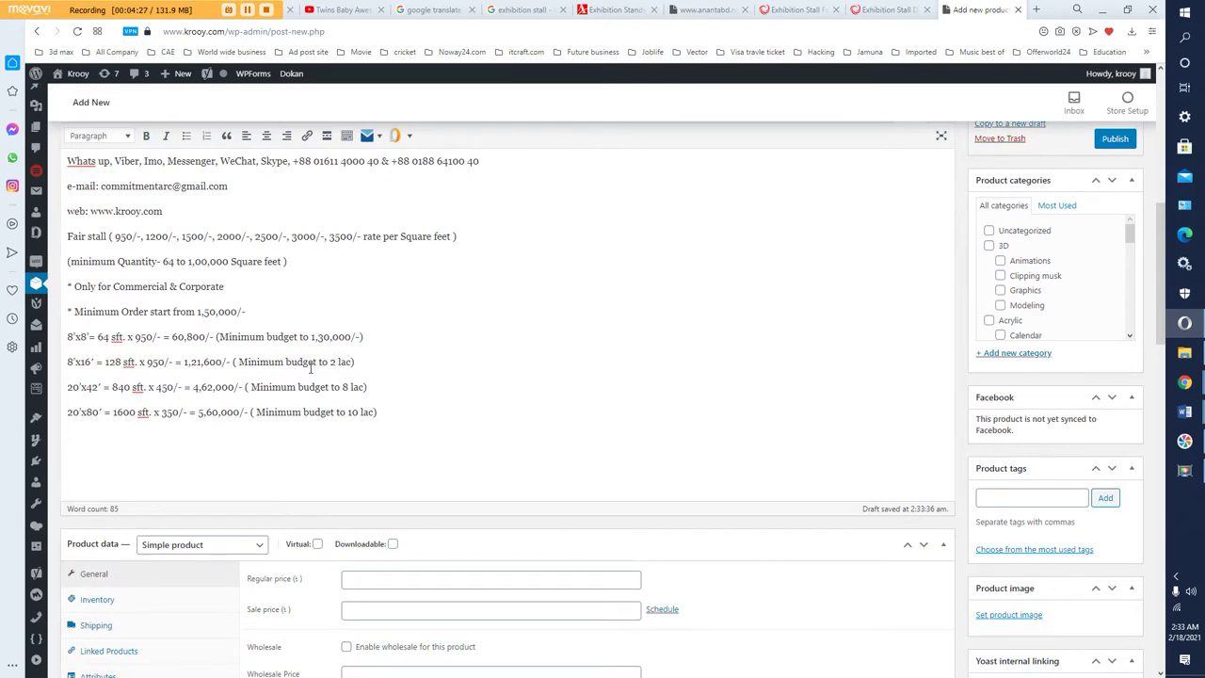
{"action": "scroll", "coordinate": [312, 367], "scroll_direction": "up", "scroll_amount": 3}
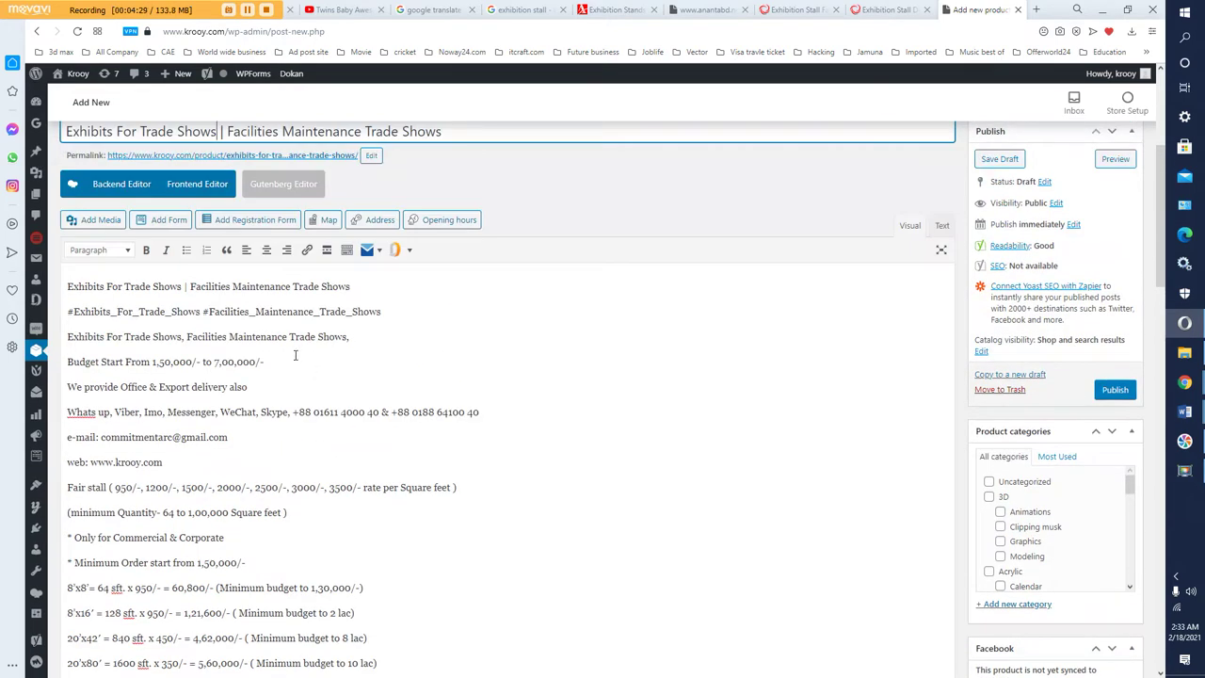
{"action": "scroll", "coordinate": [295, 352], "scroll_direction": "down", "scroll_amount": 3}
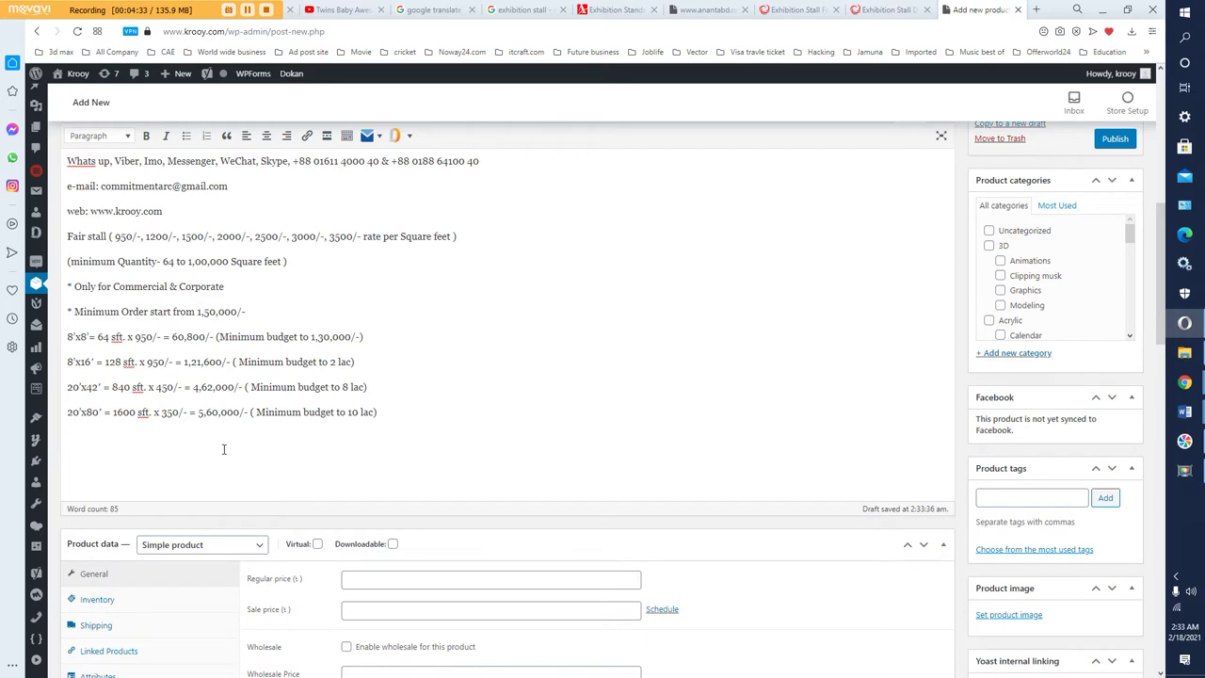
{"action": "scroll", "coordinate": [223, 443], "scroll_direction": "up", "scroll_amount": 5}
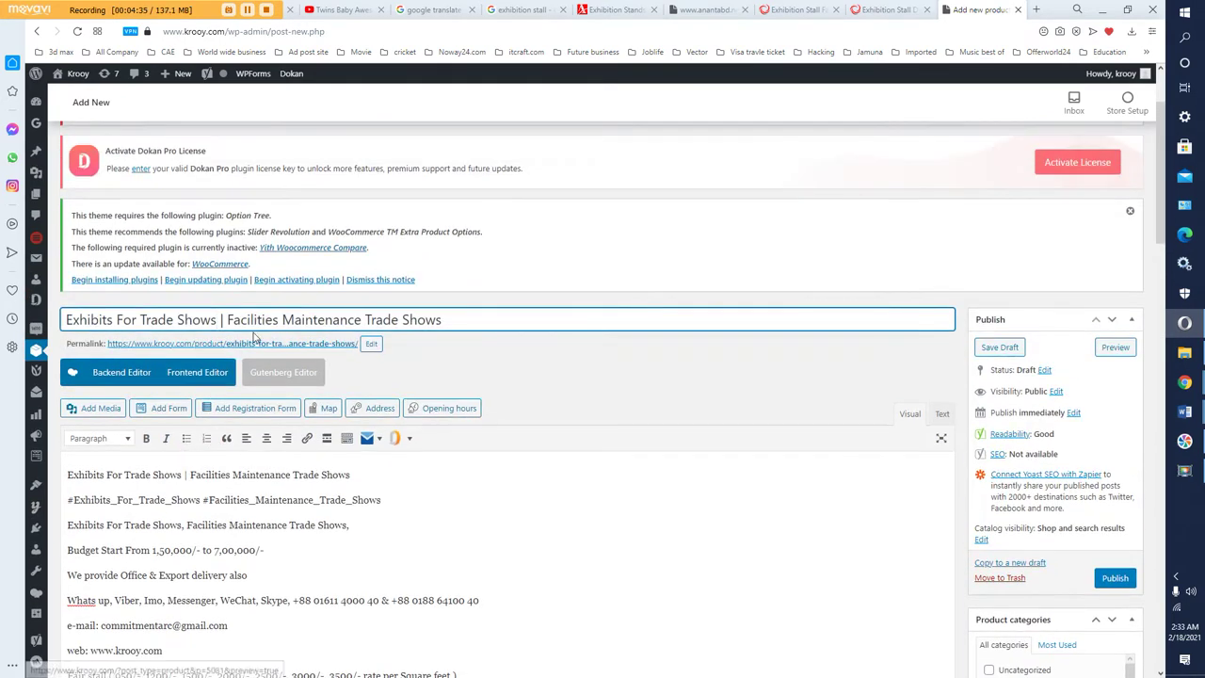
{"action": "left_click_drag", "start_coordinate": [218, 320], "coordinate": [65, 320]}
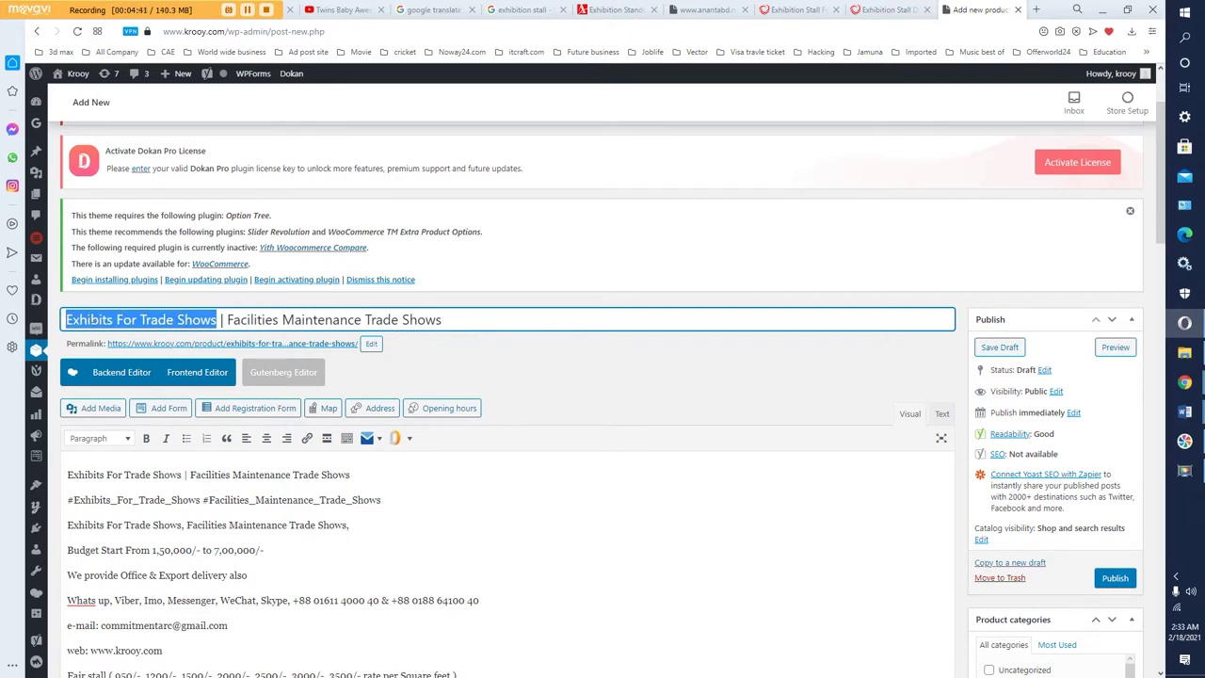
{"action": "right_click", "coordinate": [86, 318]}
{"action": "left_click", "coordinate": [113, 362]}
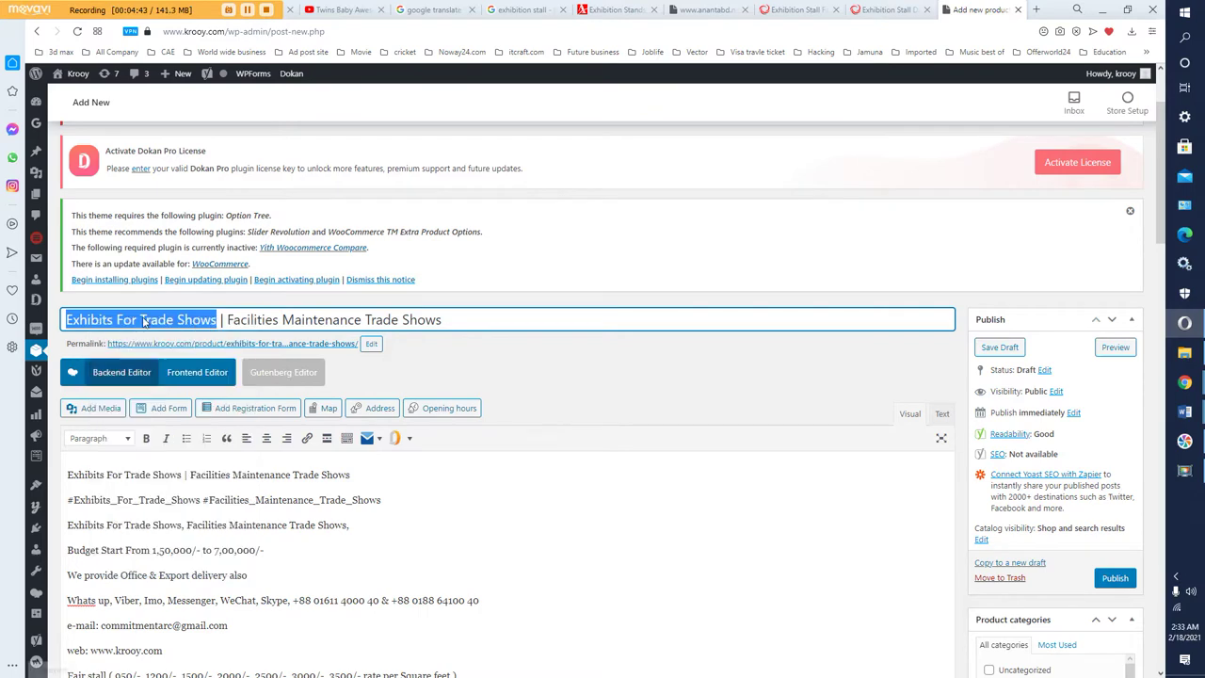
{"action": "left_click", "coordinate": [146, 311]}
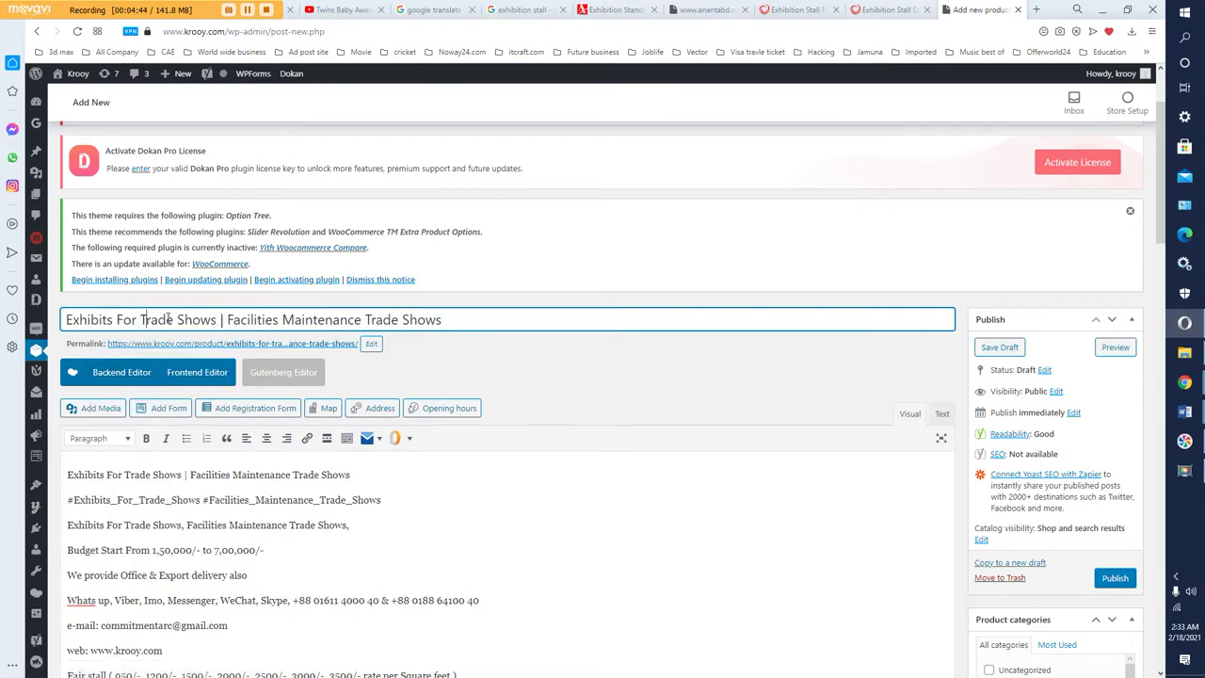
- Search Google for the copied phrase "Exhibits For Trade Shows" in a new browser tab
{"action": "left_click", "coordinate": [1034, 10]}
{"action": "left_click", "coordinate": [807, 32]}
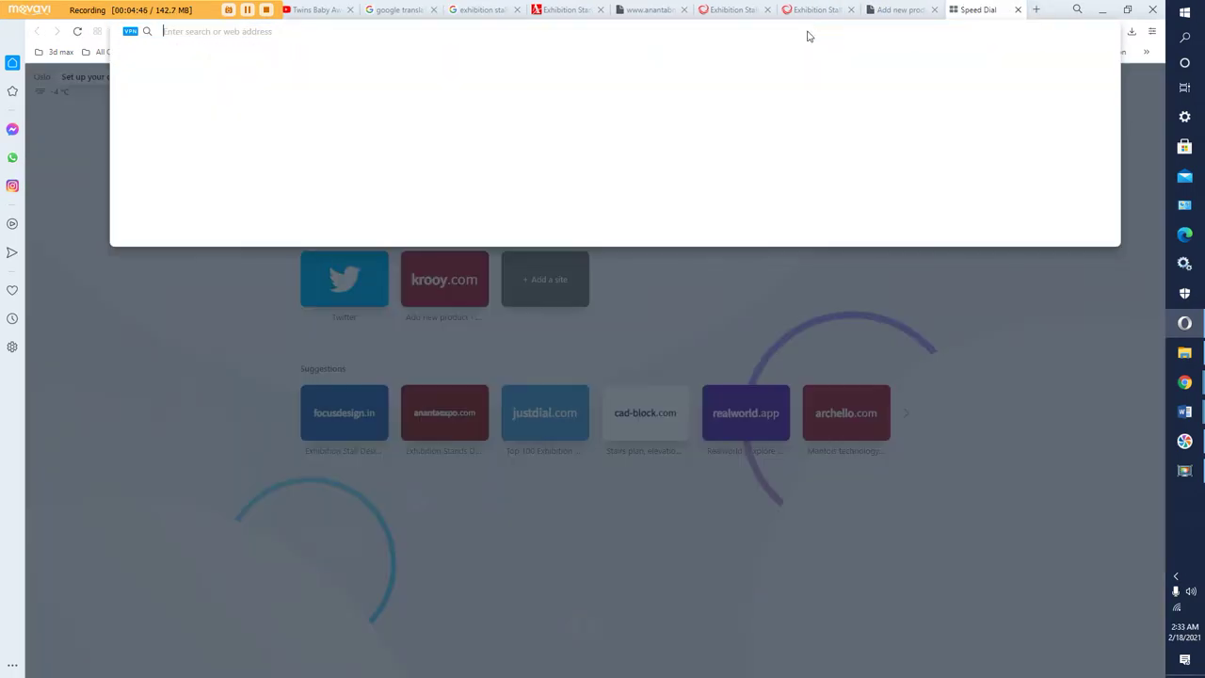
{"action": "right_click", "coordinate": [807, 33]}
{"action": "left_click", "coordinate": [831, 95]}
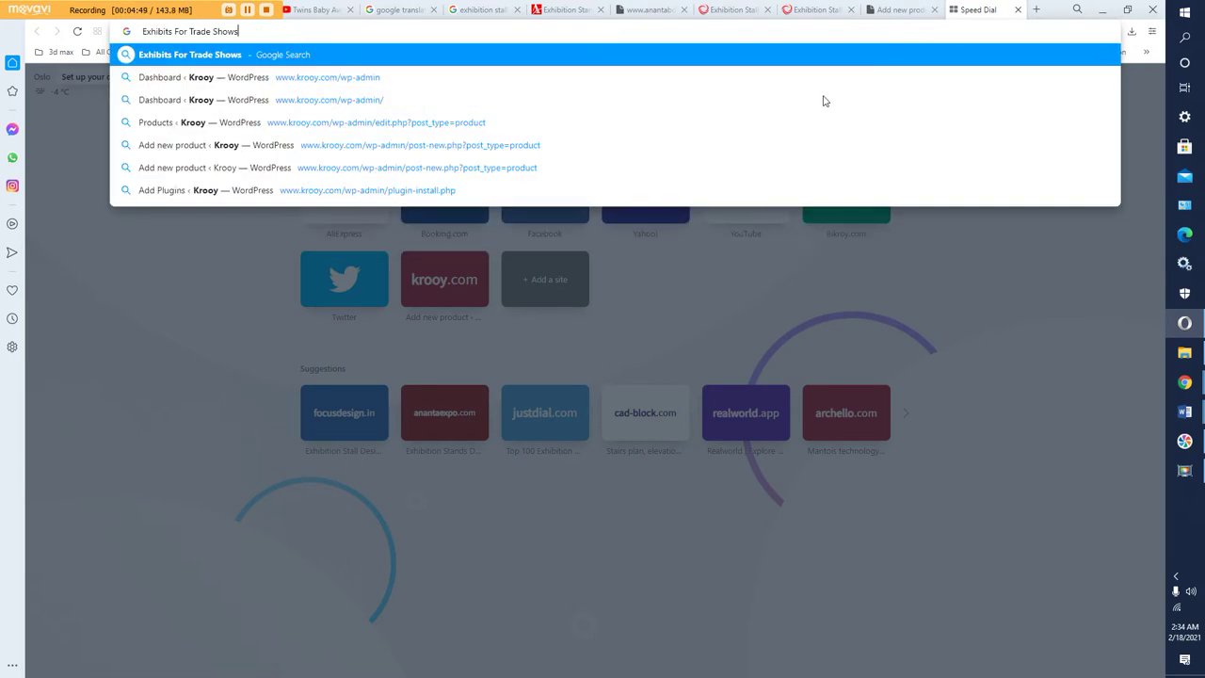
{"action": "key", "text": "Return"}
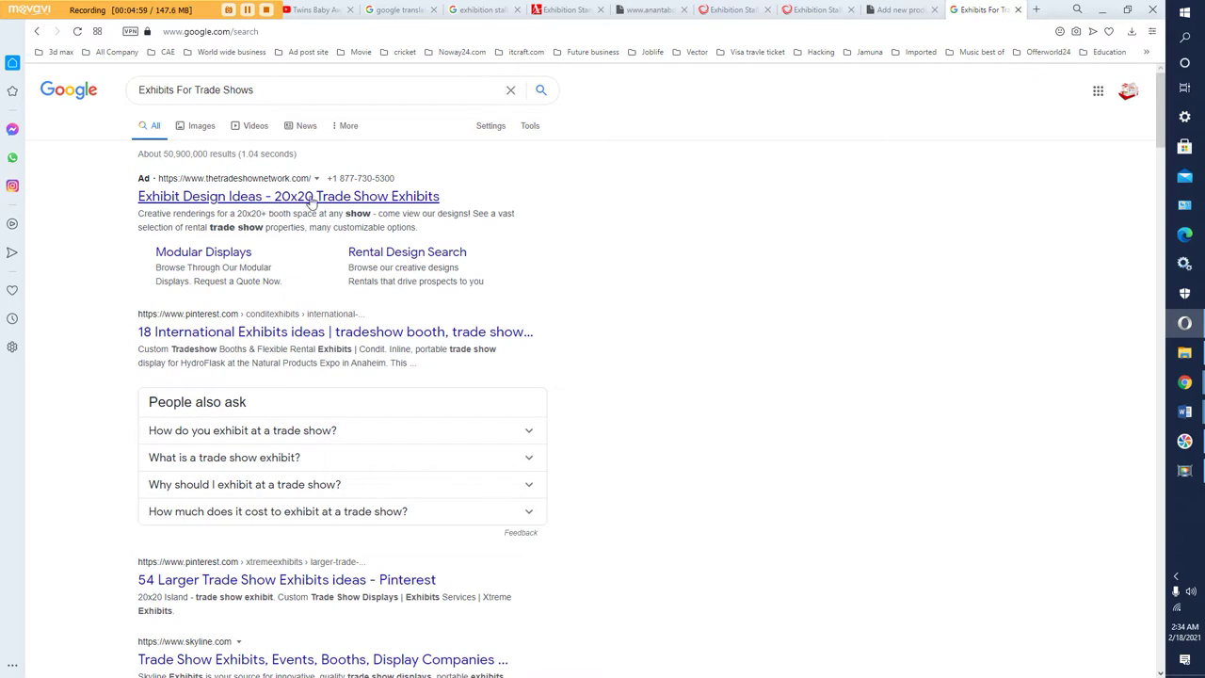
- Open the result "Exhibit Design Ideas - 20x20 Trade Show Exhibits" in a separate tab, view its page and return to the search results
{"action": "right_click", "coordinate": [254, 206]}
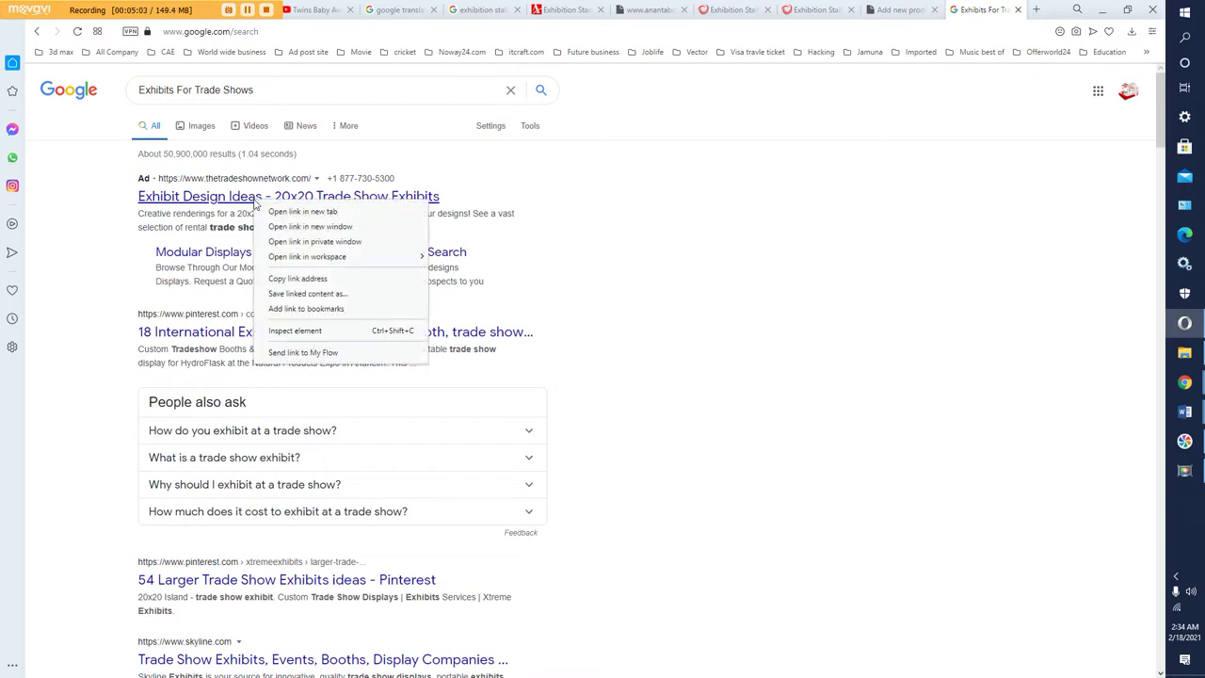
{"action": "left_click", "coordinate": [279, 212]}
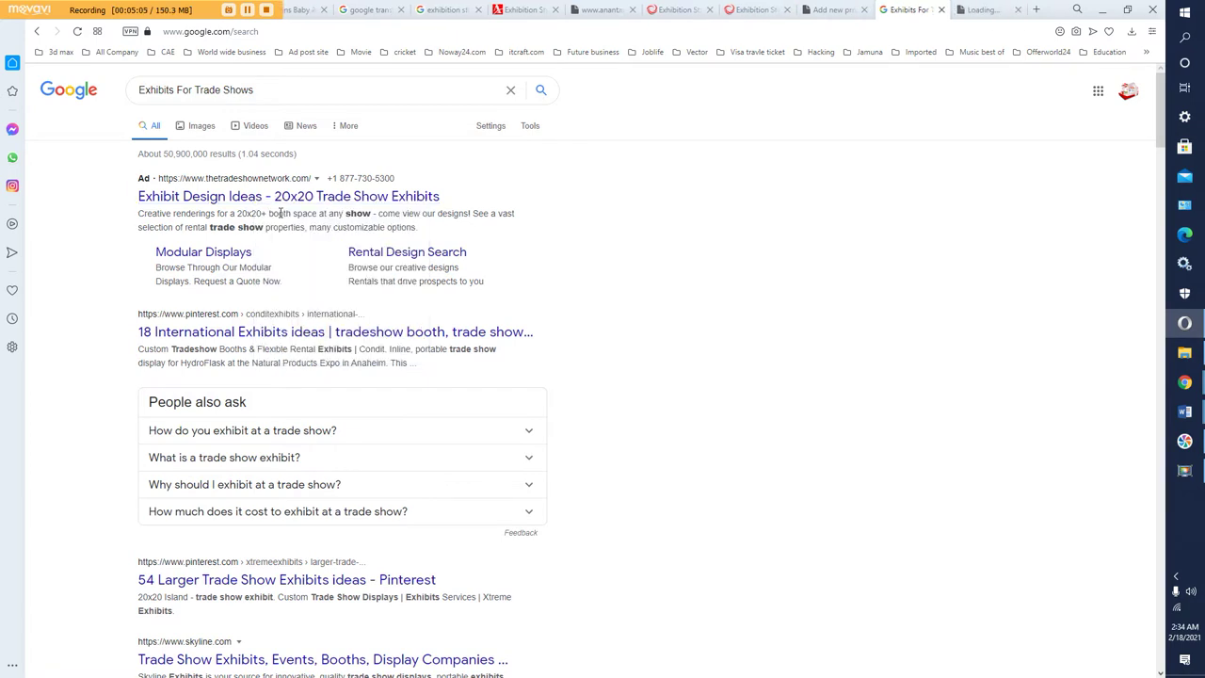
{"action": "left_click", "coordinate": [981, 13]}
{"action": "left_click", "coordinate": [930, 17]}
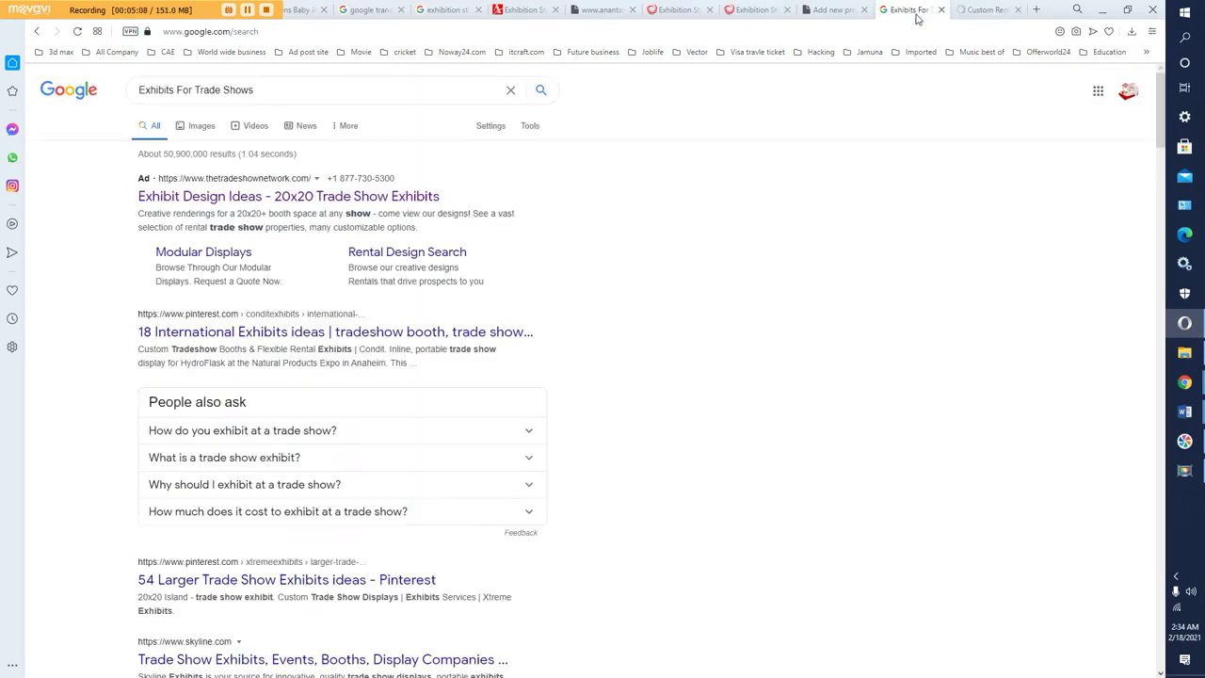
{"action": "left_click", "coordinate": [980, 14]}
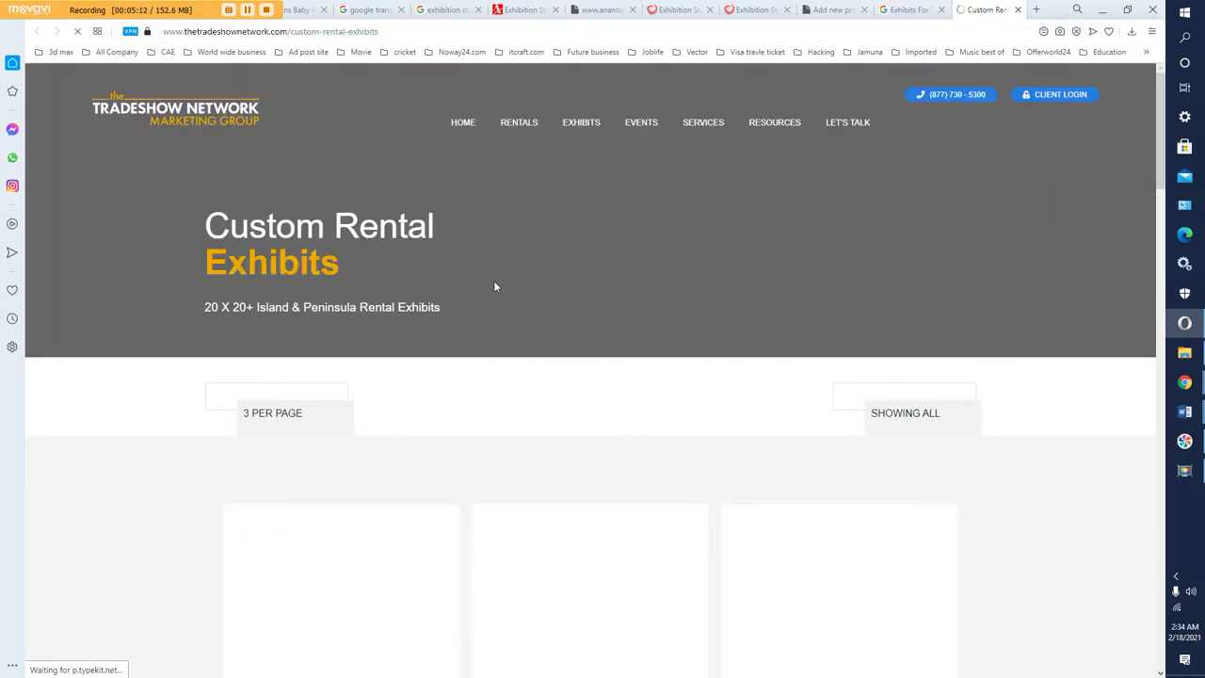
{"action": "left_click", "coordinate": [903, 16]}
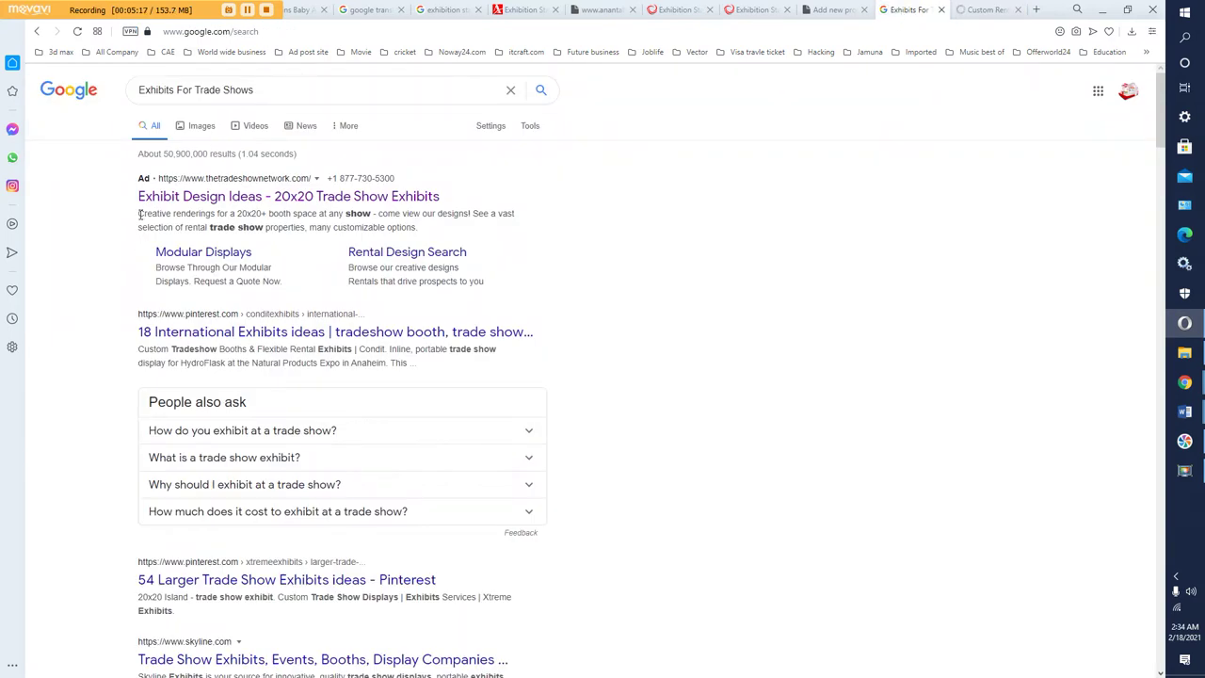
- Copy the two-line summary starting "Creative renderings for a 20x20+ booth space" under the first result and return to the new product page
{"action": "left_click_drag", "start_coordinate": [140, 214], "coordinate": [406, 230]}
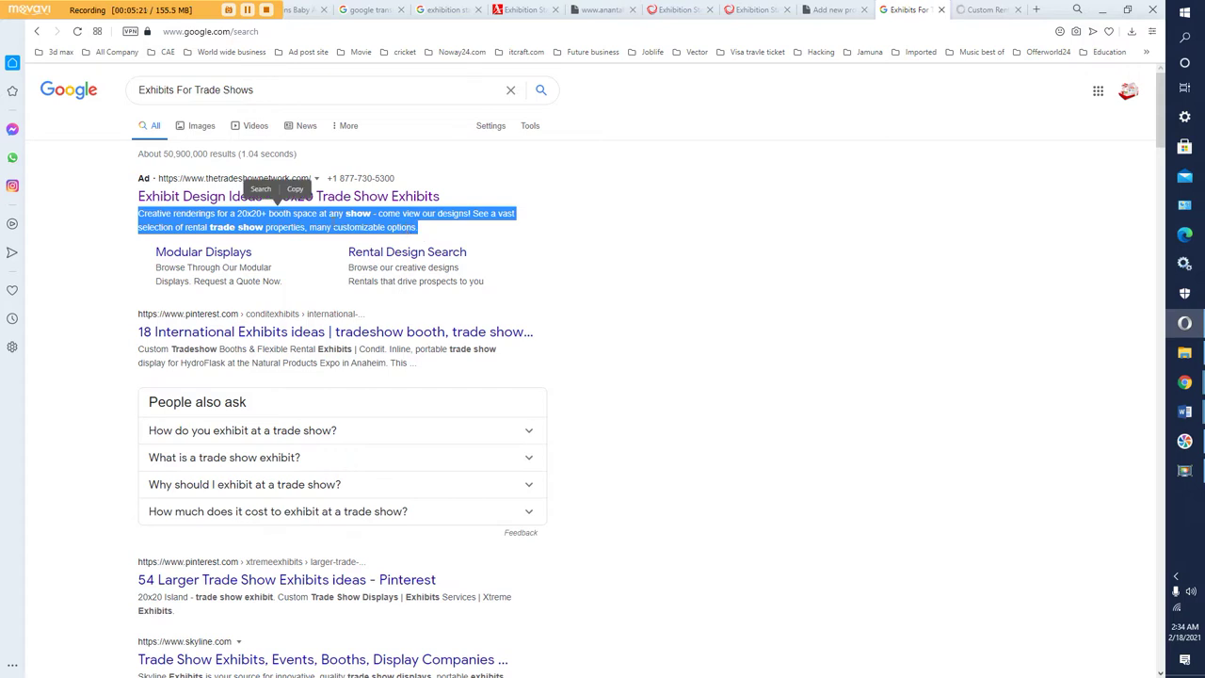
{"action": "left_click", "coordinate": [294, 189]}
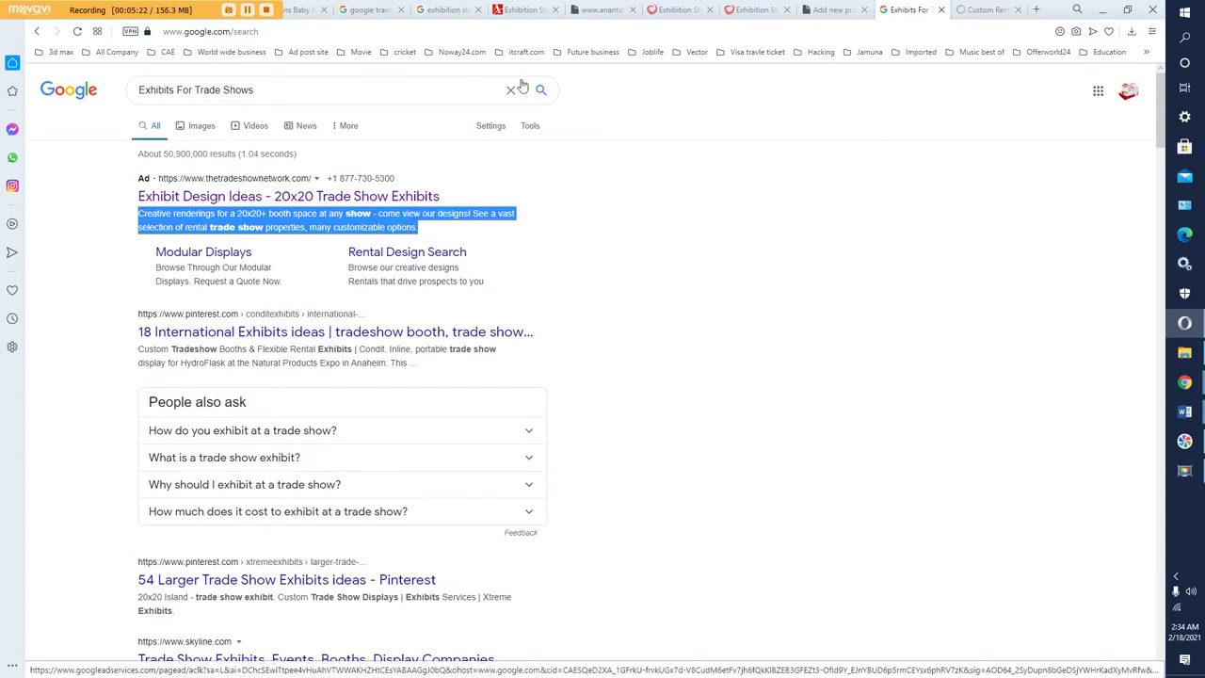
{"action": "left_click", "coordinate": [833, 10]}
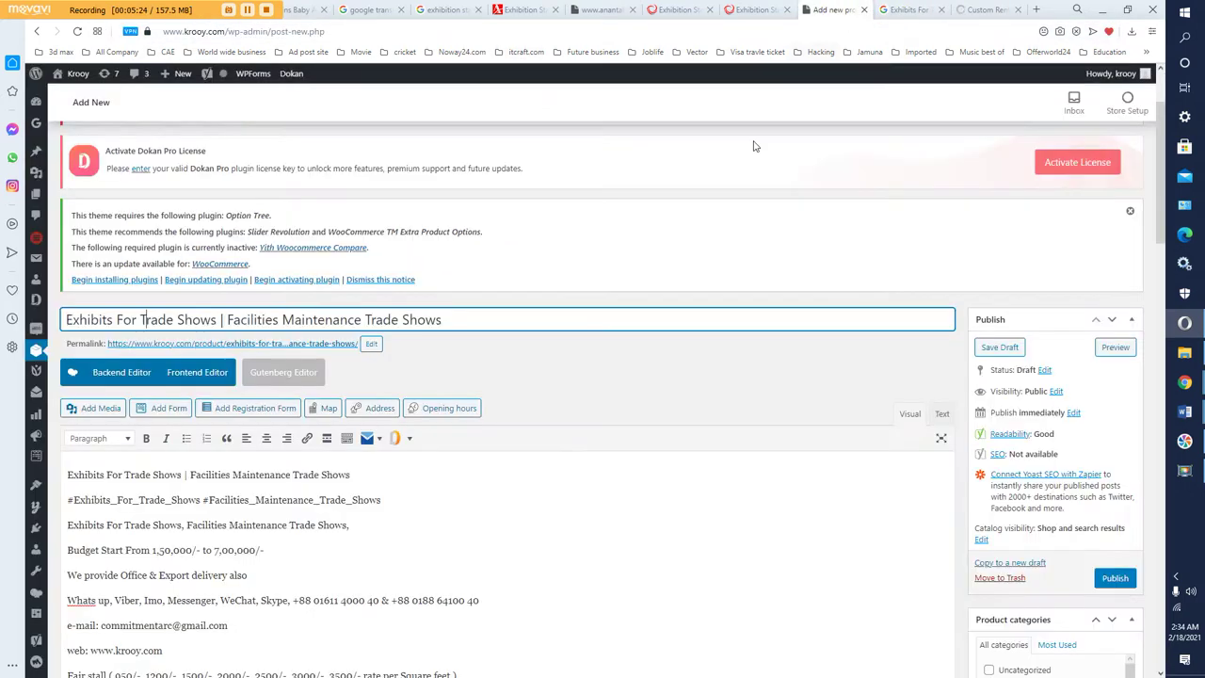
- Paste the copied summary text into the product's Yoast SEO meta description
{"action": "scroll", "coordinate": [552, 380], "scroll_direction": "down", "scroll_amount": 7}
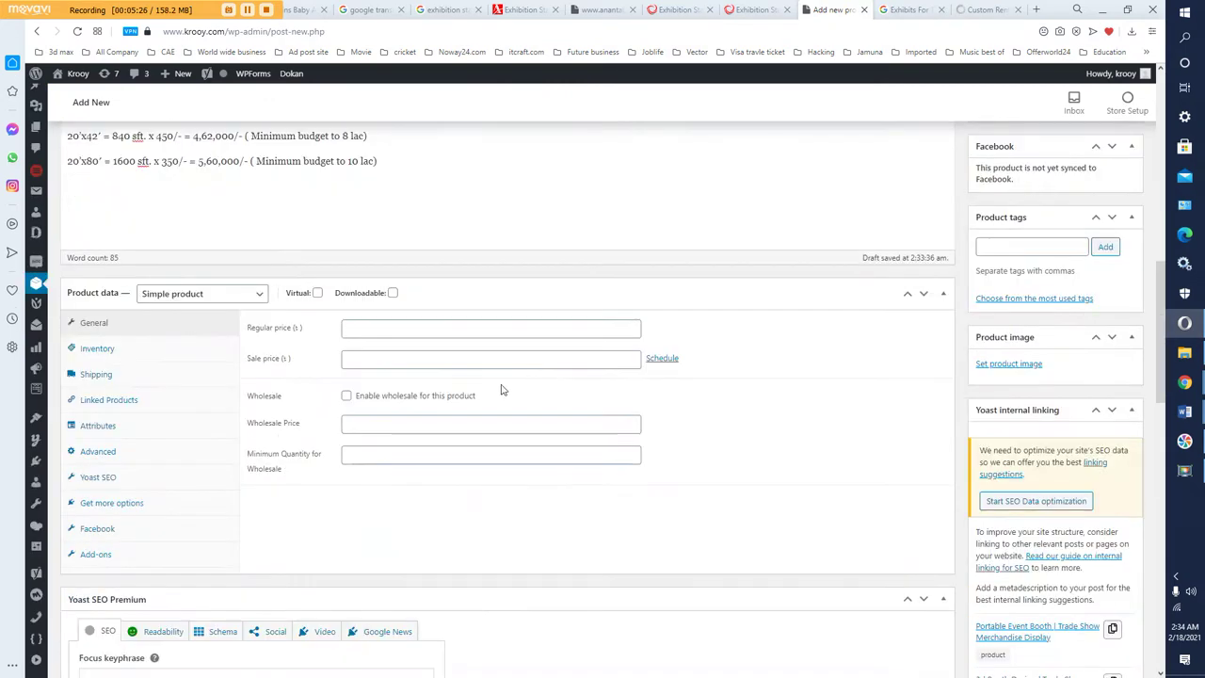
{"action": "scroll", "coordinate": [502, 389], "scroll_direction": "down", "scroll_amount": 5}
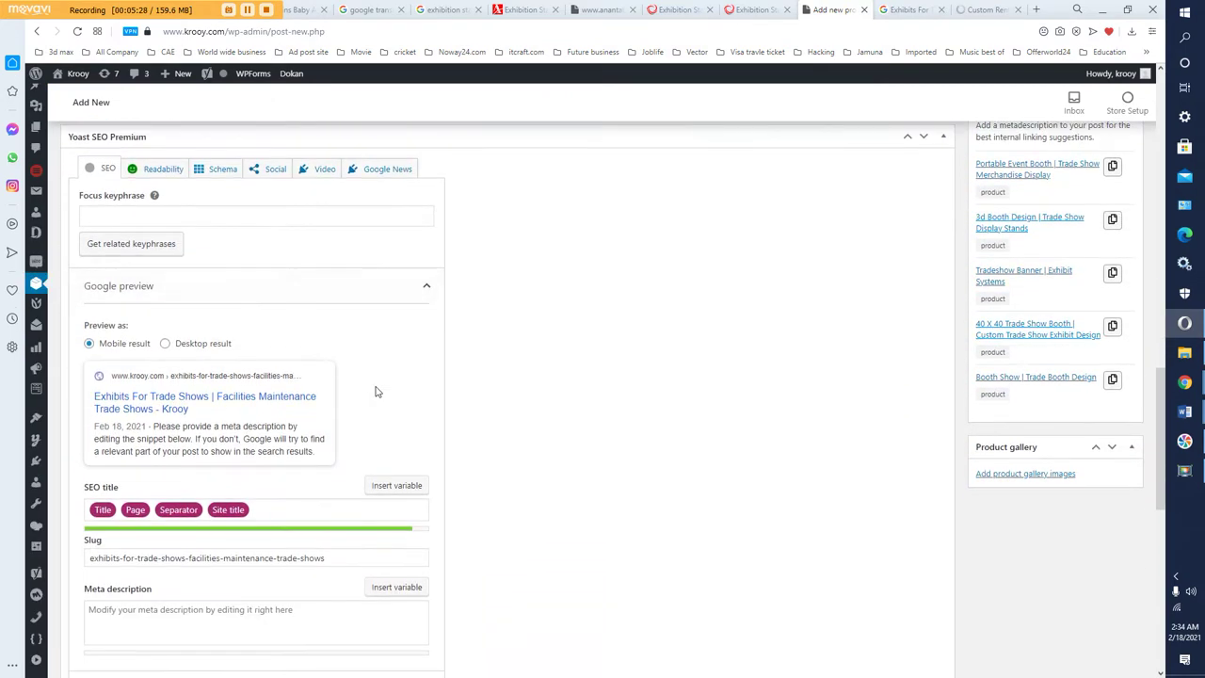
{"action": "scroll", "coordinate": [374, 391], "scroll_direction": "down", "scroll_amount": 2}
{"action": "left_click", "coordinate": [186, 449]}
{"action": "right_click", "coordinate": [184, 456]}
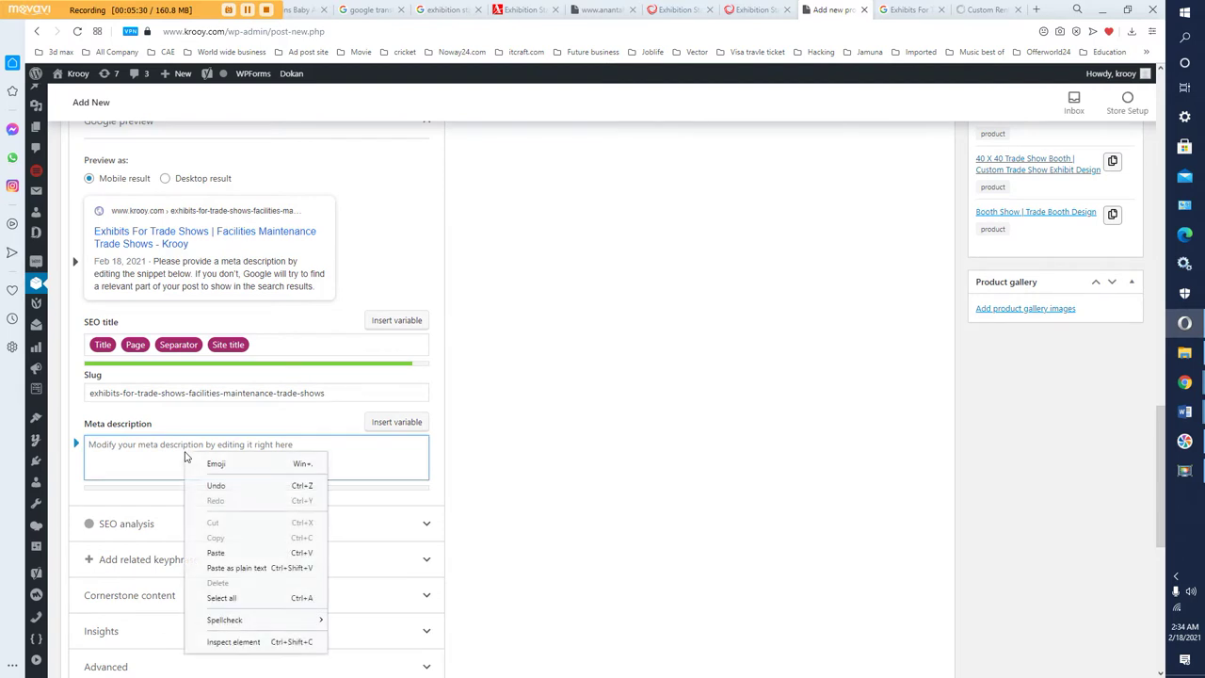
{"action": "left_click", "coordinate": [222, 553]}
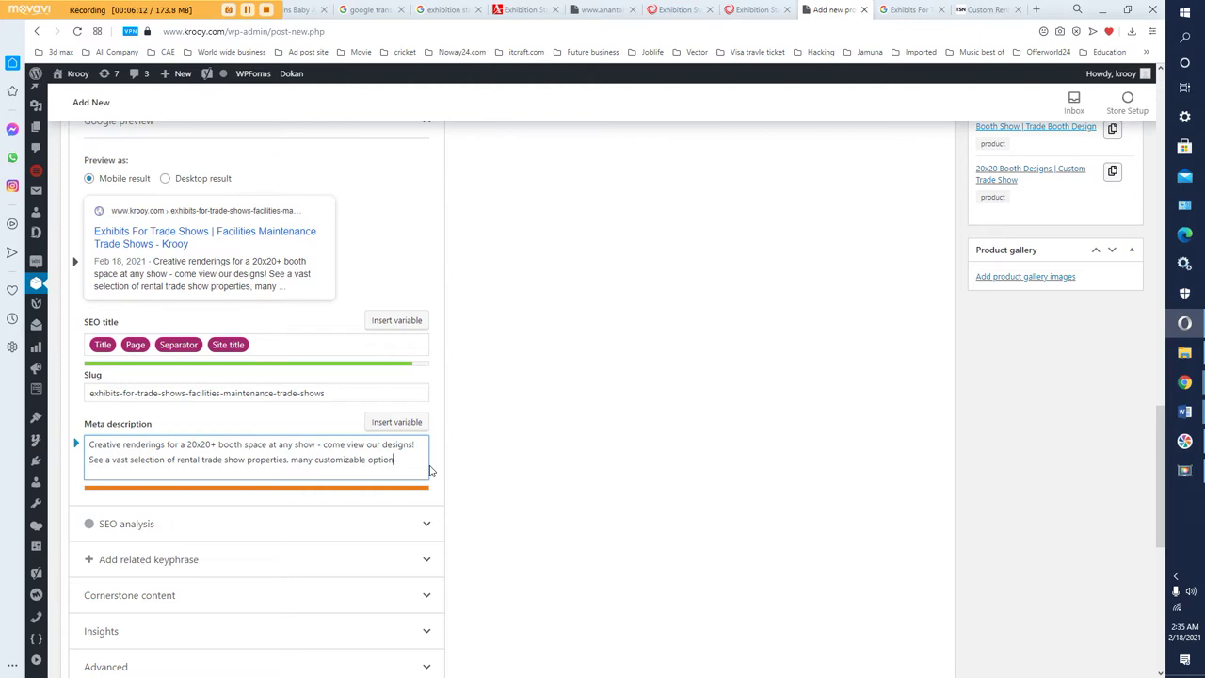
- Shorten the Yoast SEO meta description so that it ends with "See a vast selection of rental trade show properties"
{"action": "key", "text": "BackSpace"}
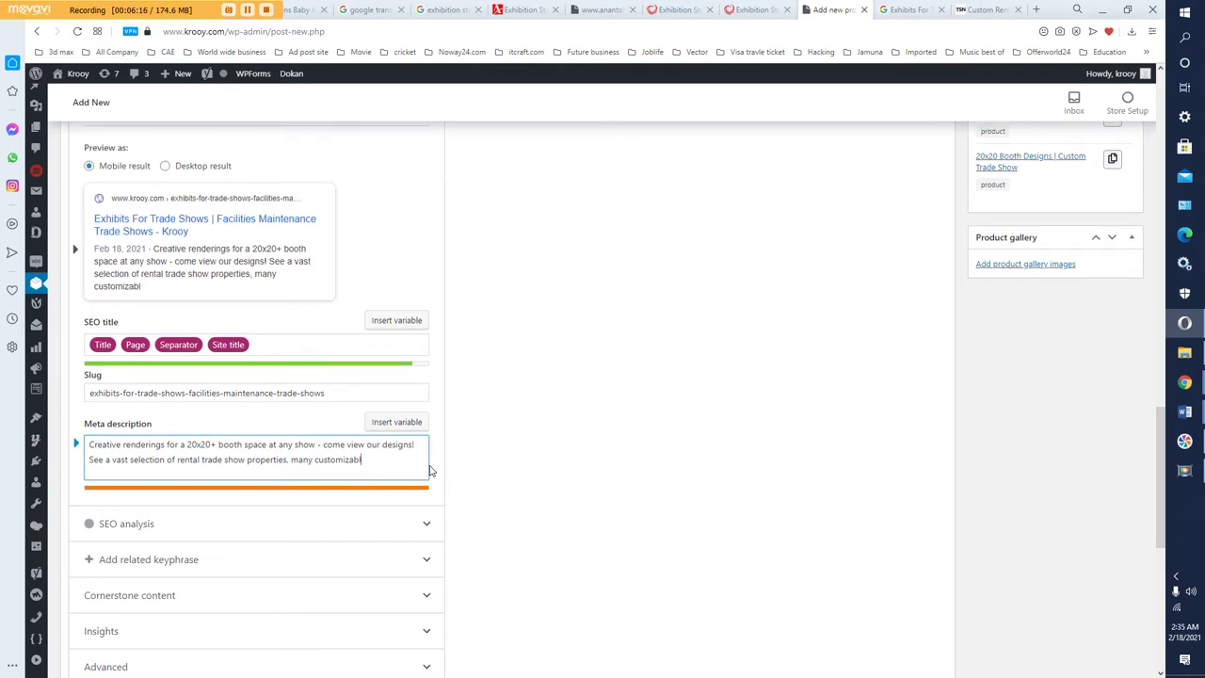
{"action": "key", "text": "BackSpace"}
{"action": "key", "text": "BackSpace"}
{"action": "key", "text": "BackSpace"}
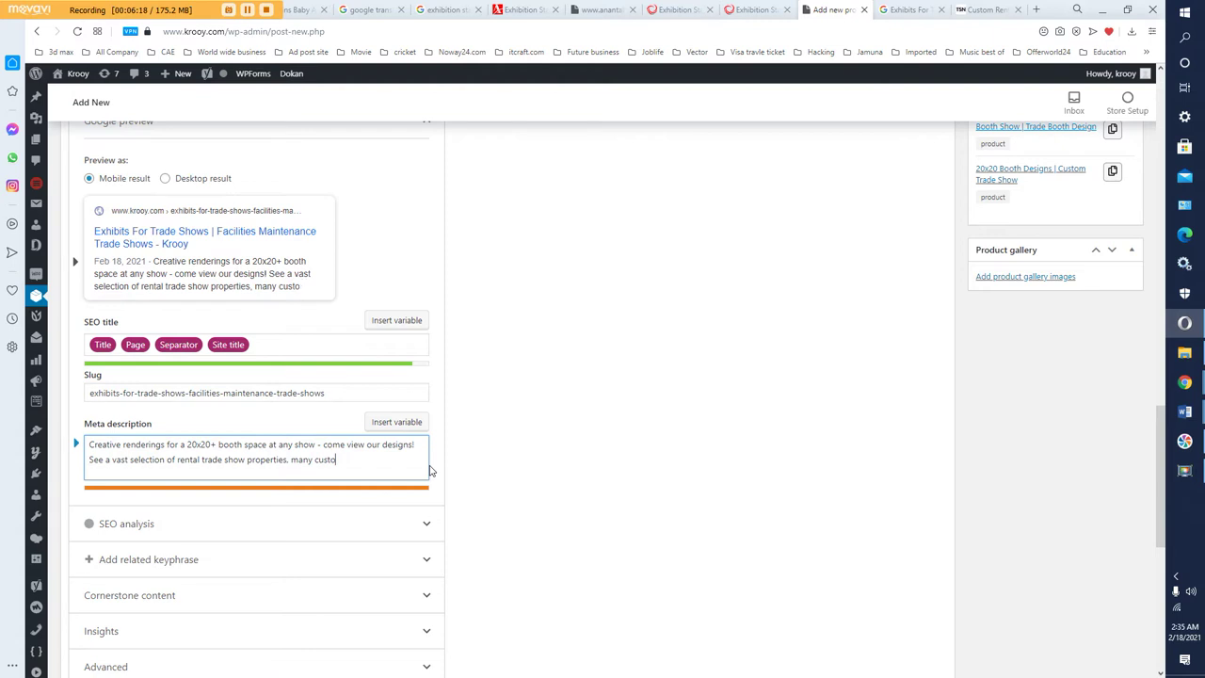
{"action": "key", "text": "BackSpace"}
{"action": "key", "text": "BackSpace"}
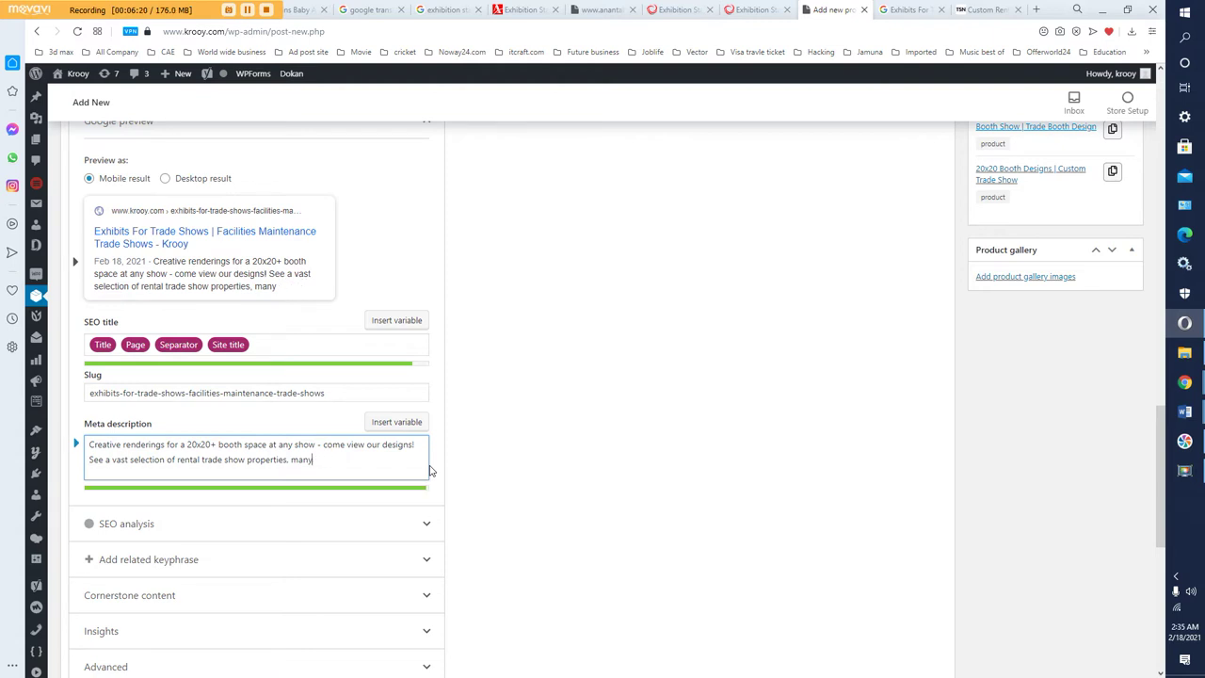
{"action": "key", "text": "BackSpace"}
{"action": "key", "text": "BackSpace"}
{"action": "key", "text": "BackSpace"}
{"action": "key", "text": "BackSpace"}
- Append ".com" after the Site title variable in the SEO title
{"action": "left_click", "coordinate": [274, 344]}
{"action": "scroll", "coordinate": [275, 345], "scroll_direction": "up", "scroll_amount": 1}
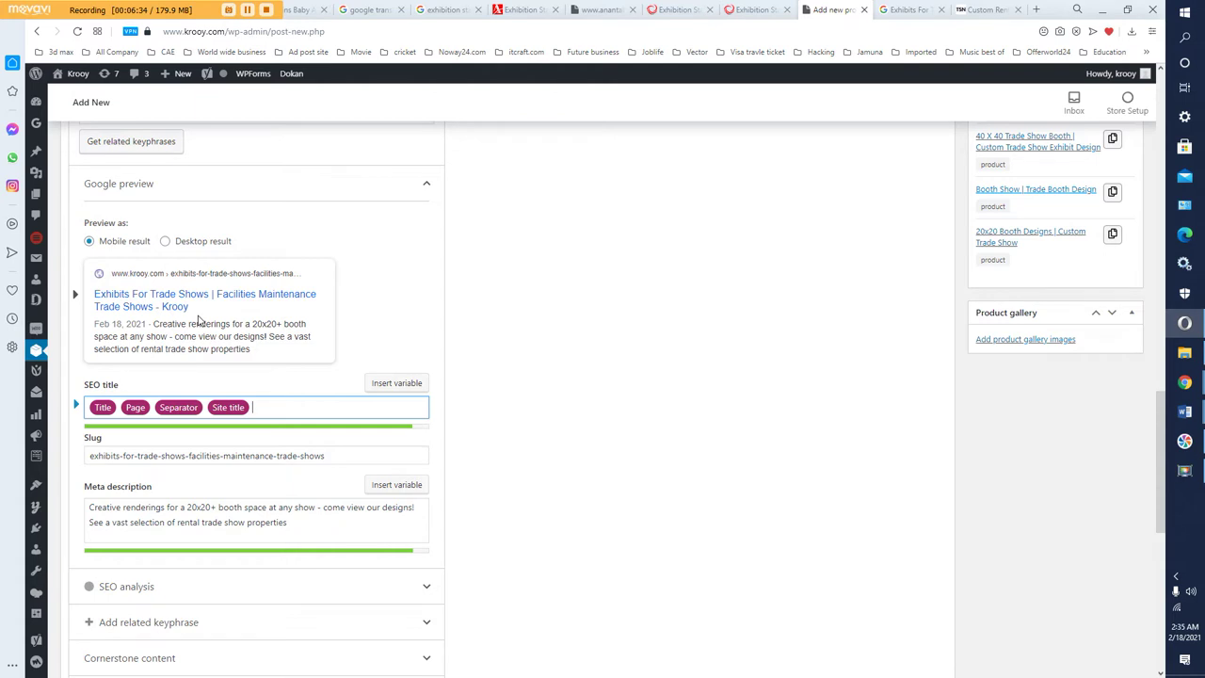
{"action": "type", "text": ".com"}
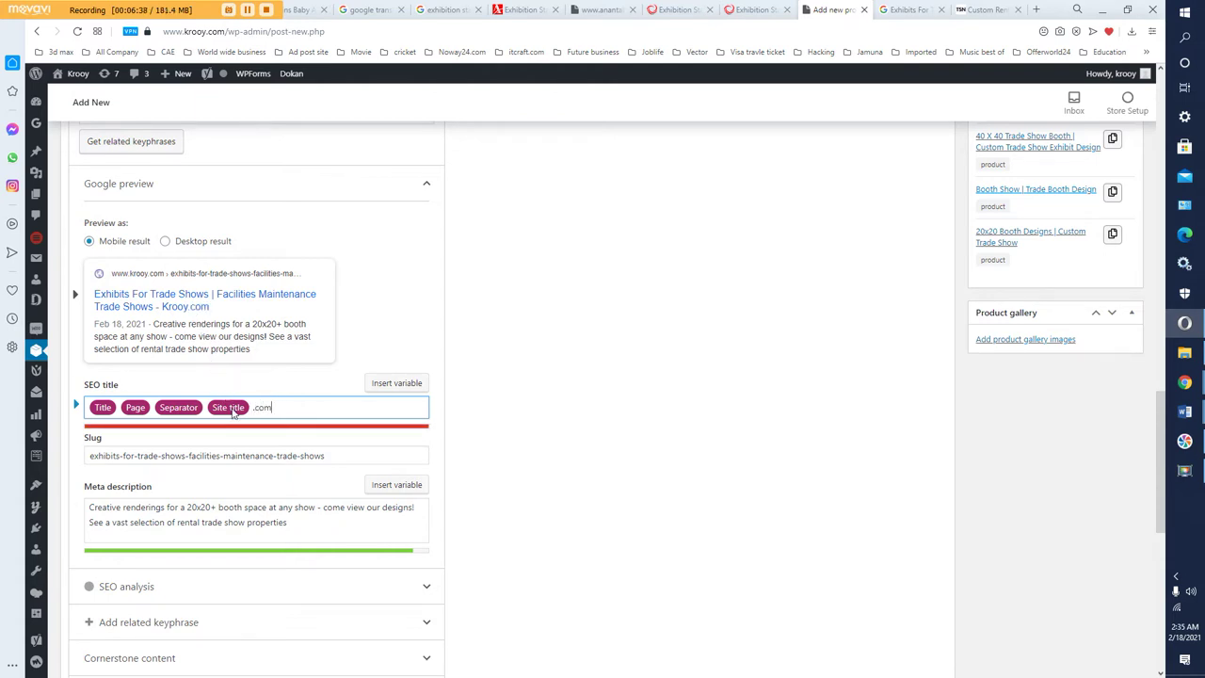
{"action": "left_click", "coordinate": [231, 452]}
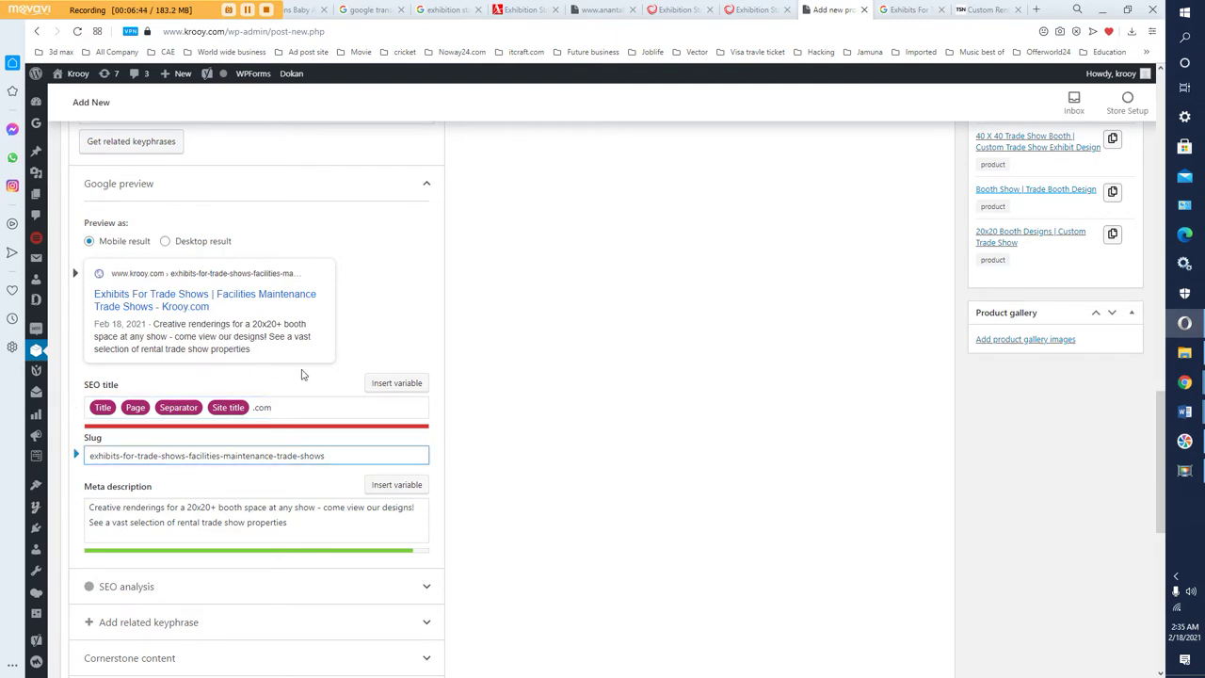
{"action": "left_click", "coordinate": [287, 407]}
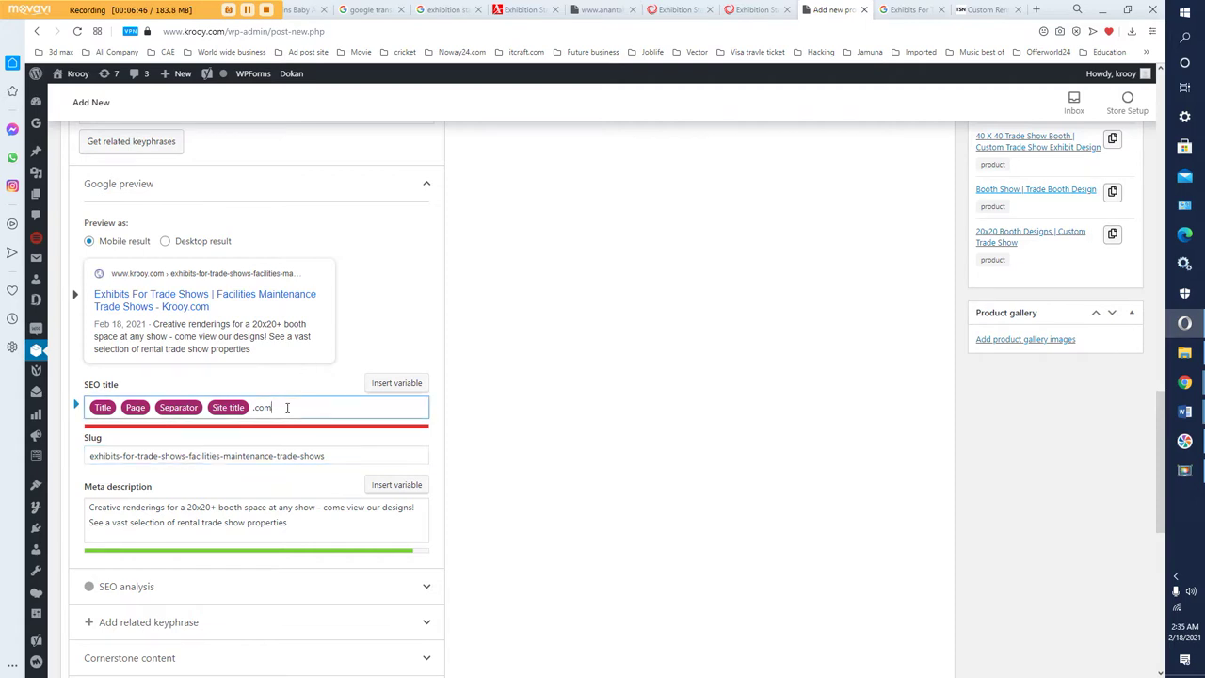
- Expand the SEO analysis section and review its list of problems, improvements and good results
{"action": "scroll", "coordinate": [339, 493], "scroll_direction": "down", "scroll_amount": 4}
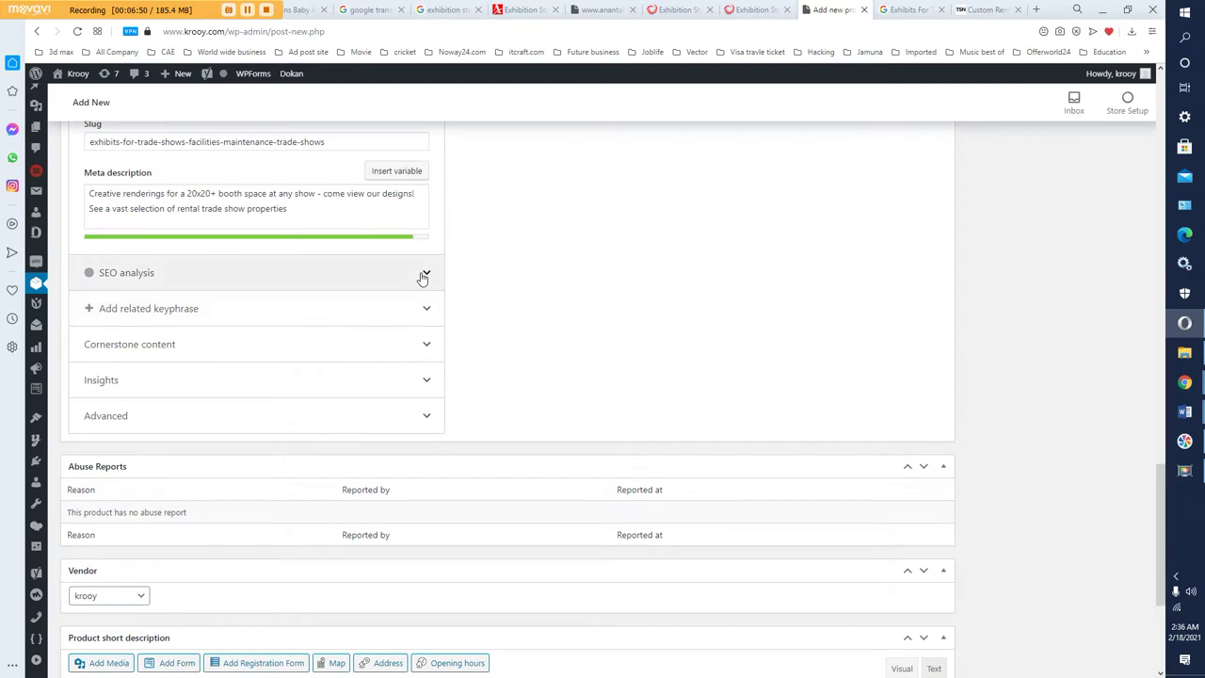
{"action": "left_click", "coordinate": [423, 273]}
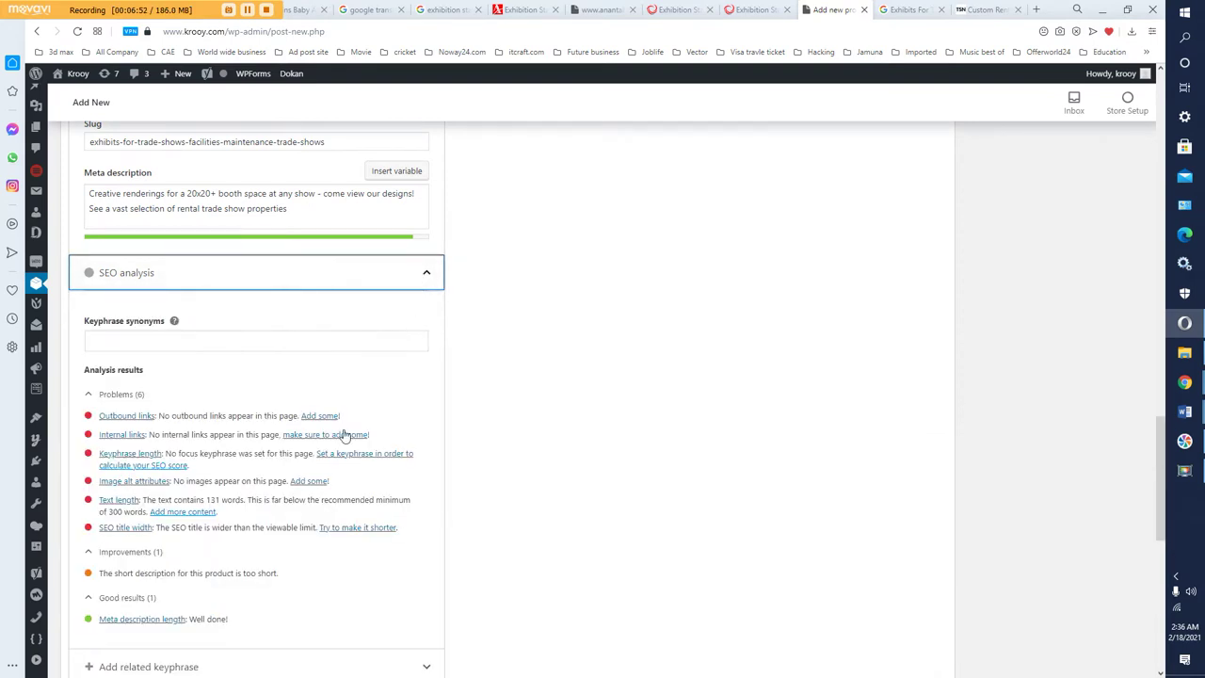
{"action": "scroll", "coordinate": [344, 436], "scroll_direction": "down", "scroll_amount": 1}
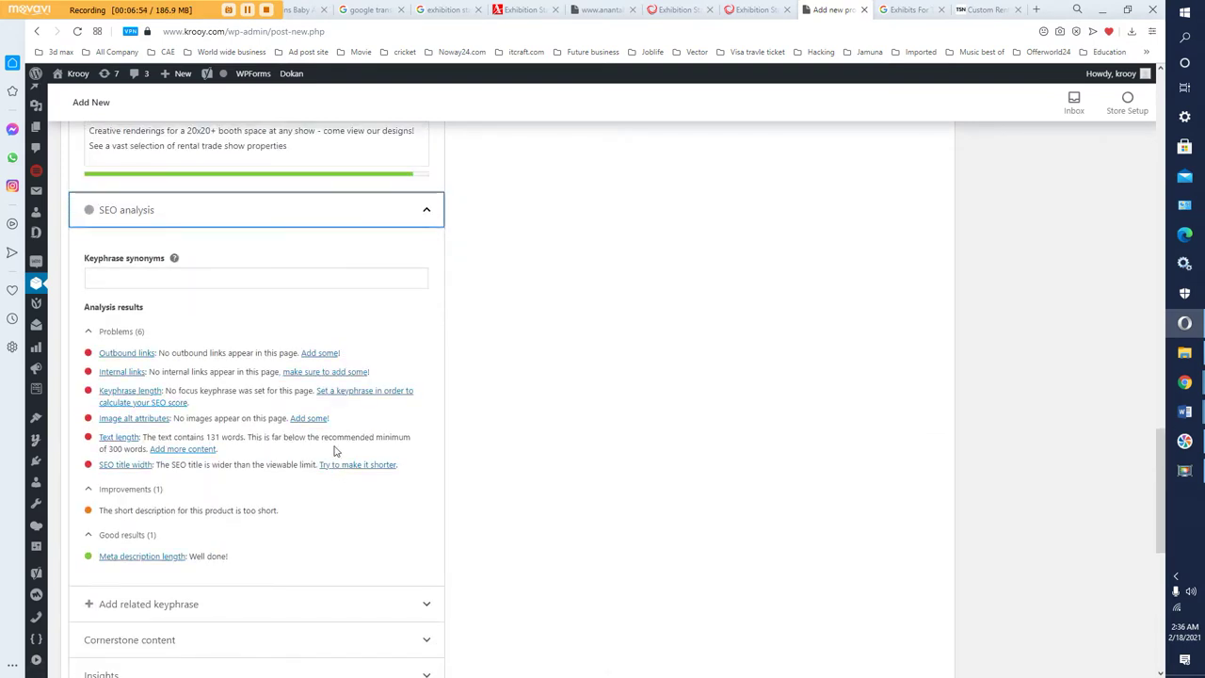
{"action": "scroll", "coordinate": [332, 414], "scroll_direction": "up", "scroll_amount": 3}
- Try shortening the SEO title suffix to ".co", check the SEO analysis, and restore the suffix to ".com"
{"action": "left_click", "coordinate": [312, 224]}
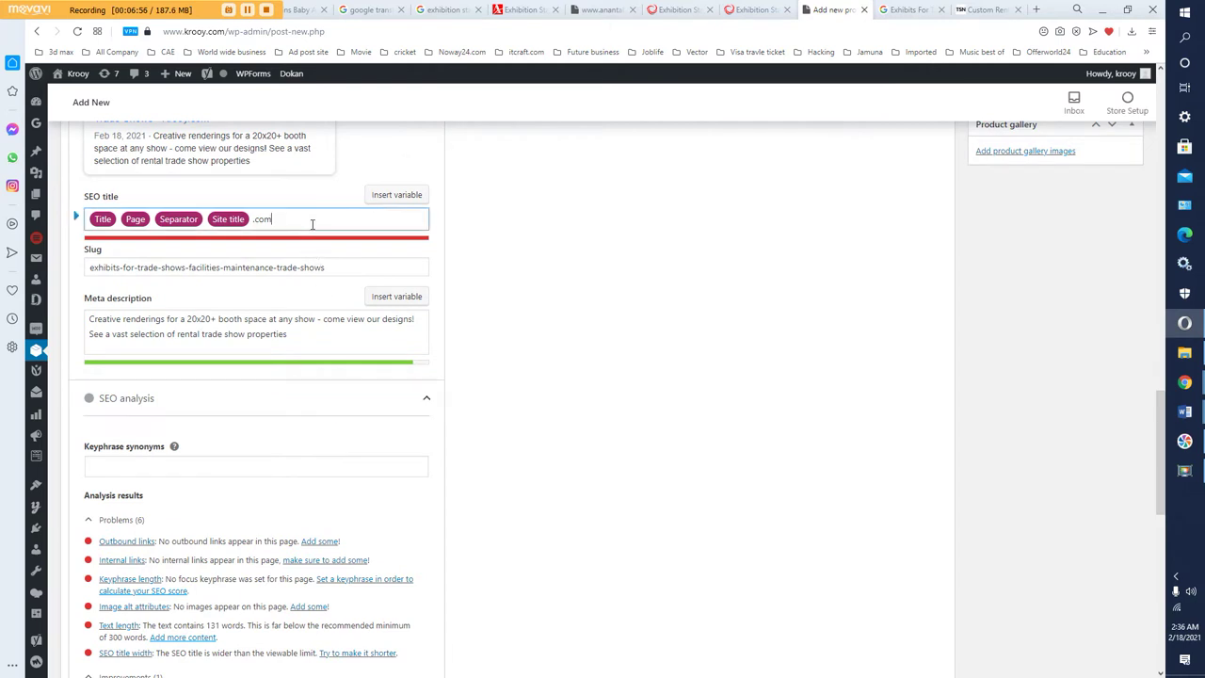
{"action": "key", "text": "BackSpace"}
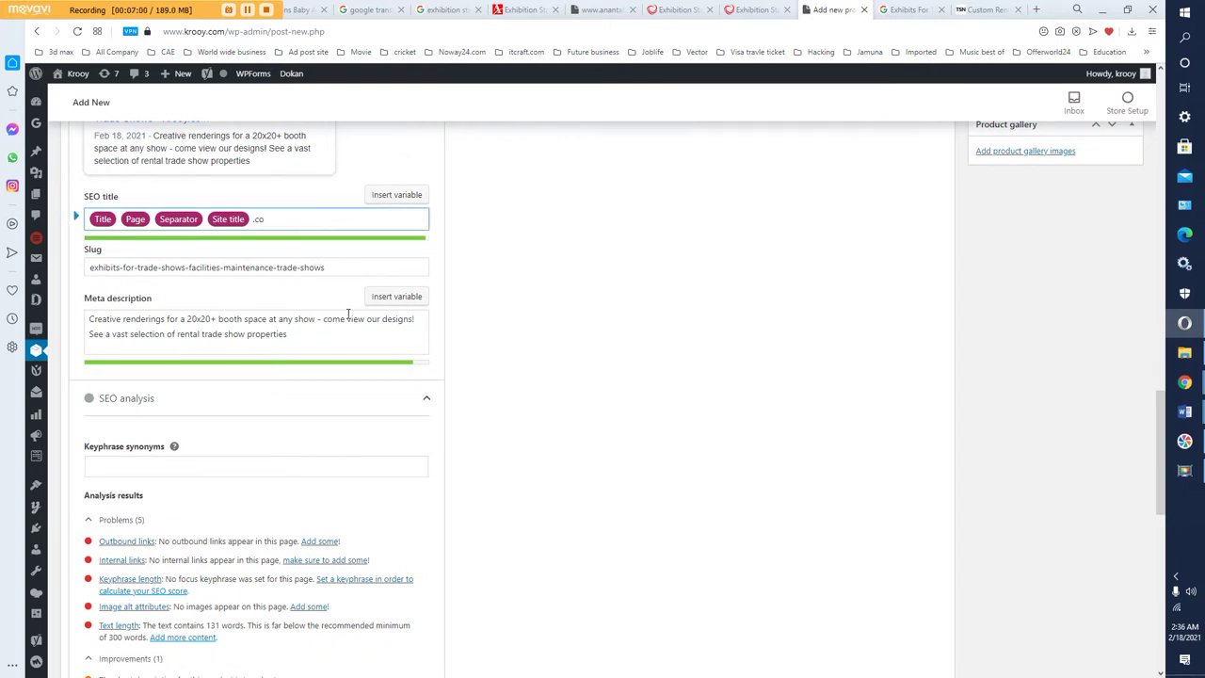
{"action": "scroll", "coordinate": [347, 314], "scroll_direction": "down", "scroll_amount": 2}
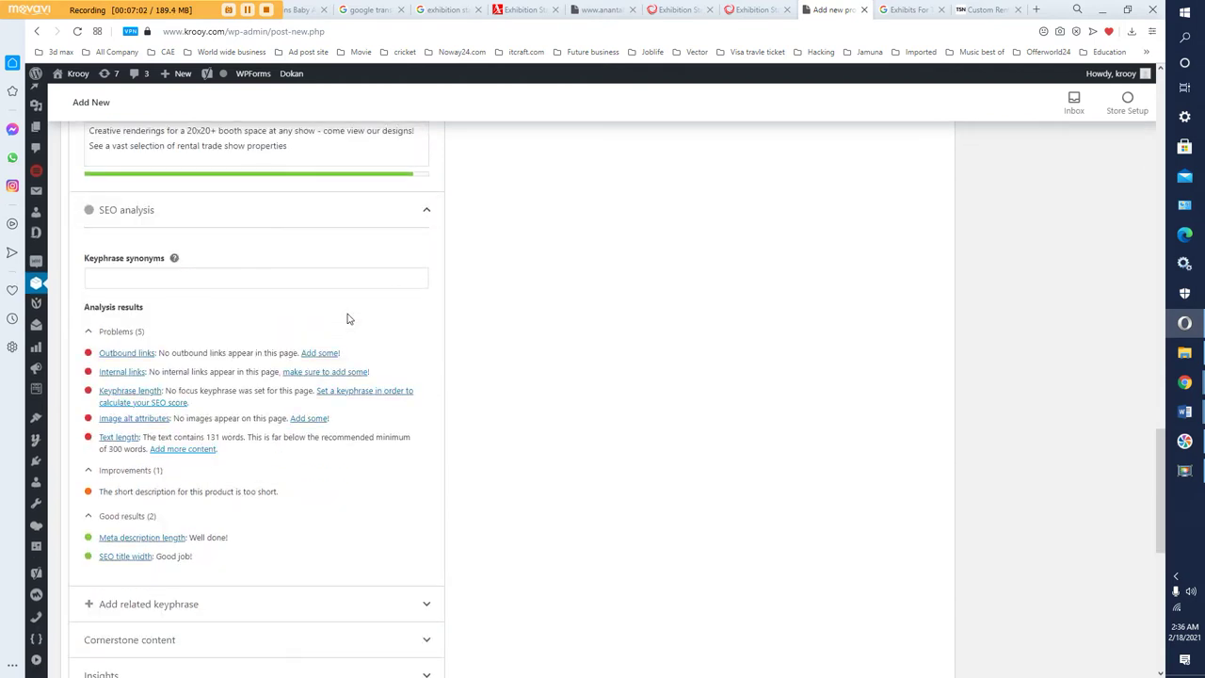
{"action": "scroll", "coordinate": [348, 318], "scroll_direction": "up", "scroll_amount": 3}
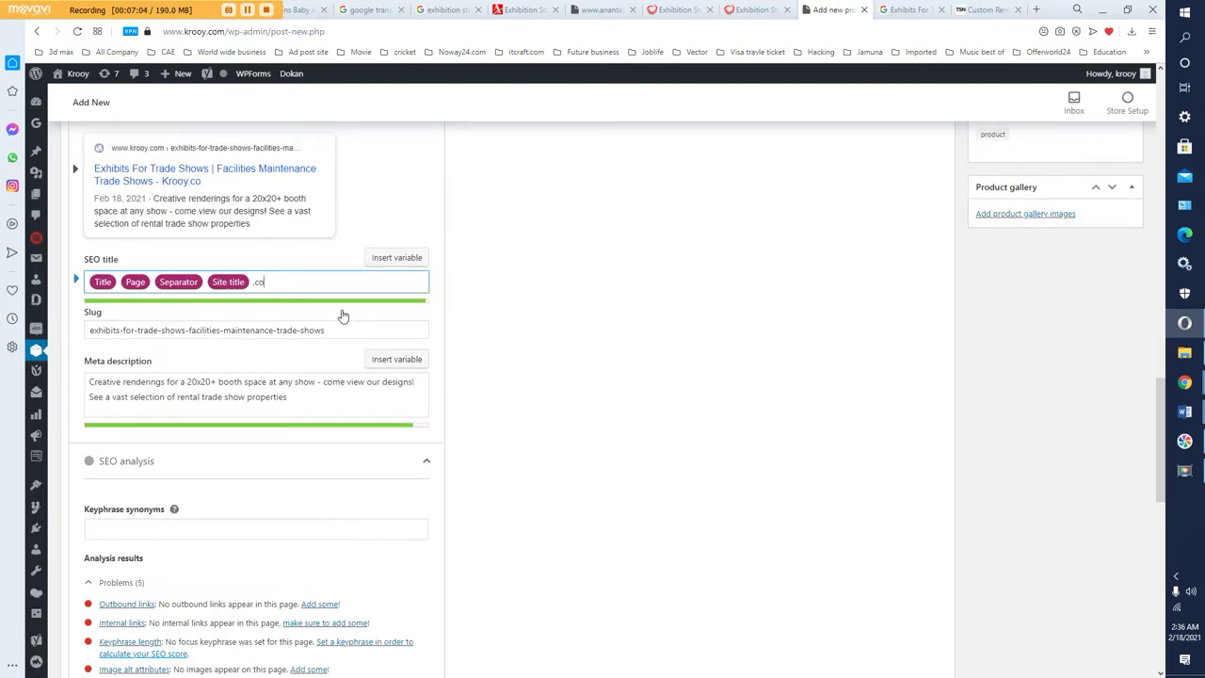
{"action": "key", "text": "BackSpace"}
{"action": "scroll", "coordinate": [316, 358], "scroll_direction": "up", "scroll_amount": 1}
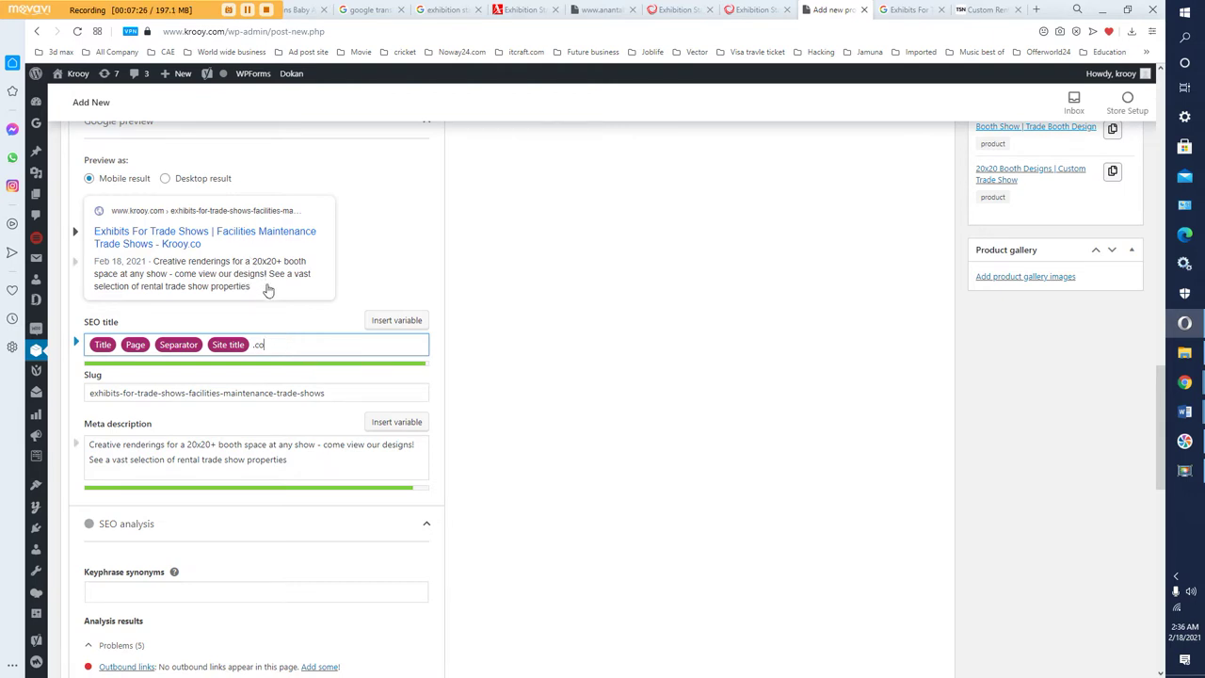
{"action": "type", "text": "m"}
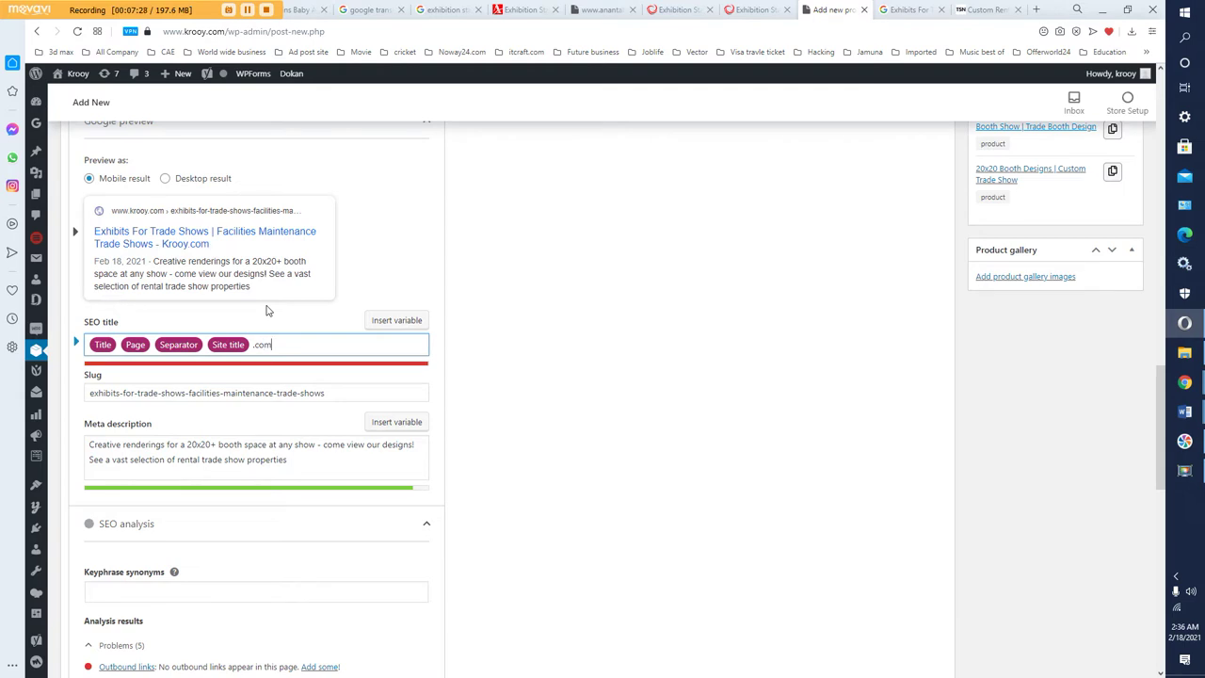
- Remove the ".com" suffix from the SEO title, leaving only the Title, Page, Separator and Site title variables
{"action": "key", "text": "BackSpace"}
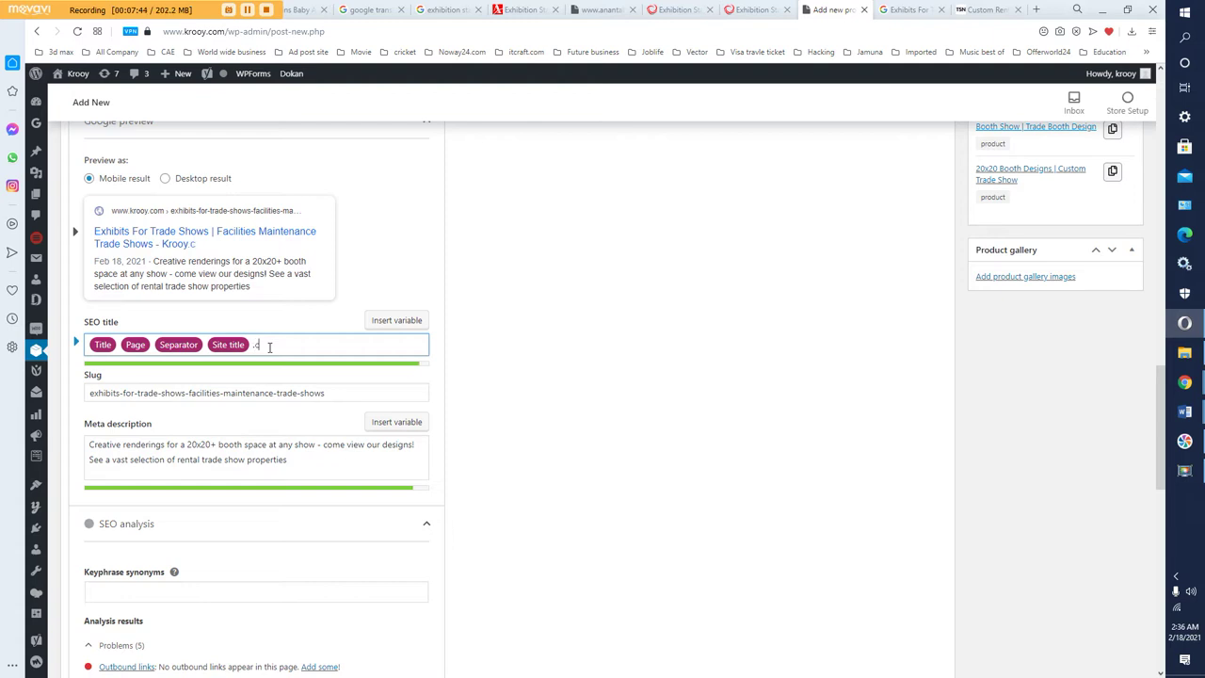
{"action": "type", "text": "om"}
{"action": "key", "text": "BackSpace"}
{"action": "scroll", "coordinate": [344, 487], "scroll_direction": "down", "scroll_amount": 2}
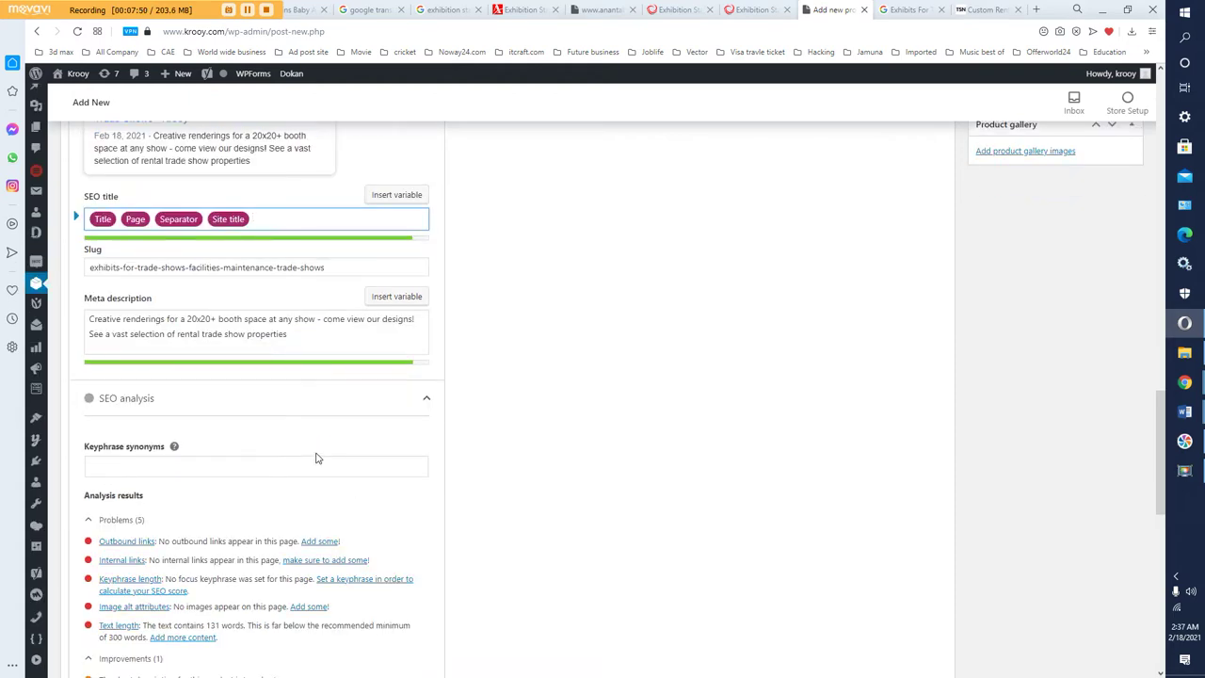
- Copy the product name "Exhibits For Trade Shows | Facilities Maintenance Trade Shows" and paste it as the Yoast focus keyphrase
{"action": "scroll", "coordinate": [384, 422], "scroll_direction": "up", "scroll_amount": 4}
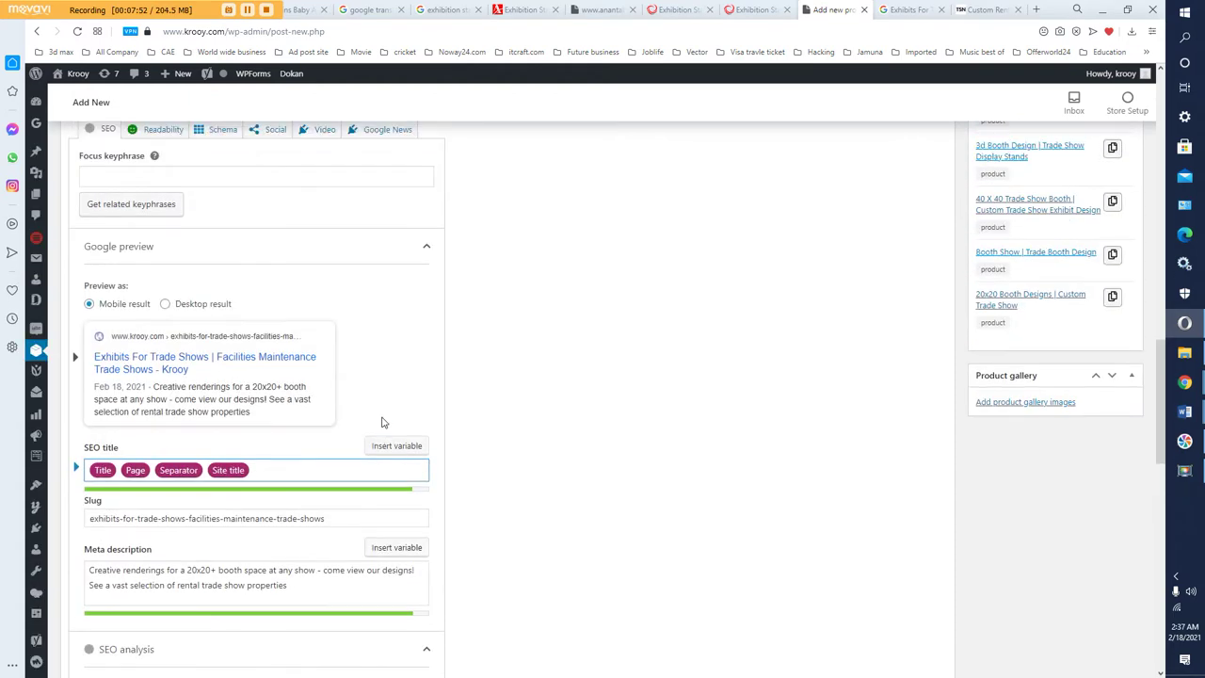
{"action": "scroll", "coordinate": [382, 421], "scroll_direction": "up", "scroll_amount": 1}
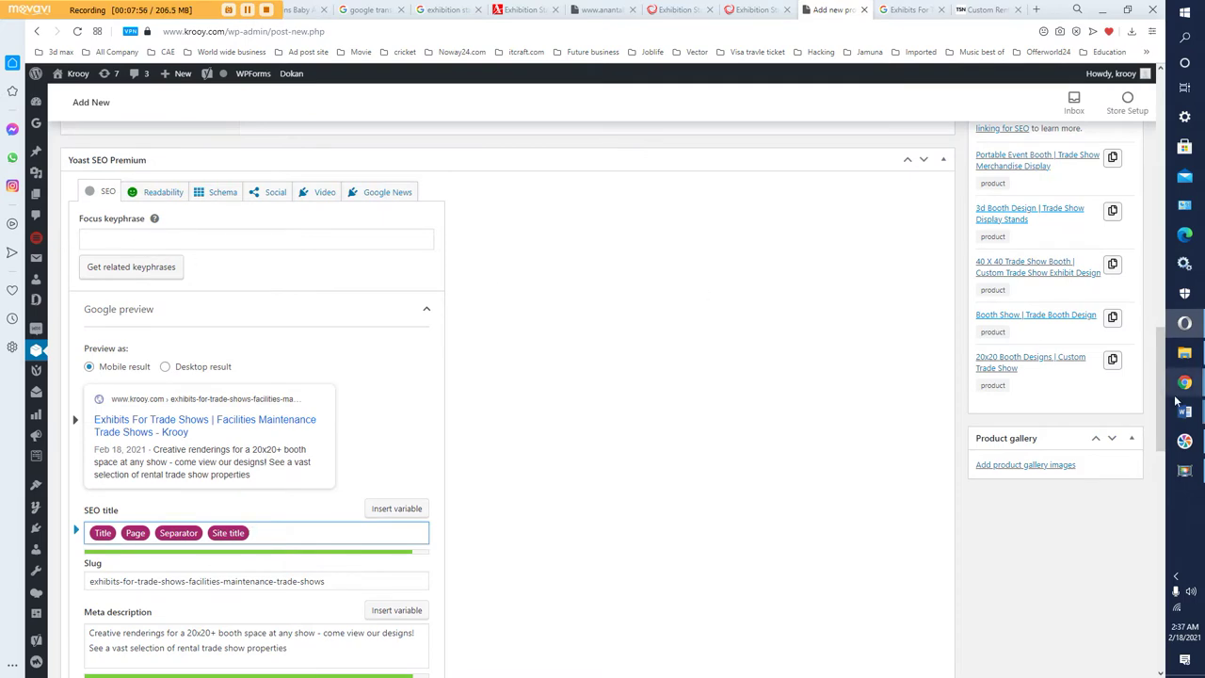
{"action": "left_click_drag", "start_coordinate": [1161, 386], "coordinate": [1167, 113]}
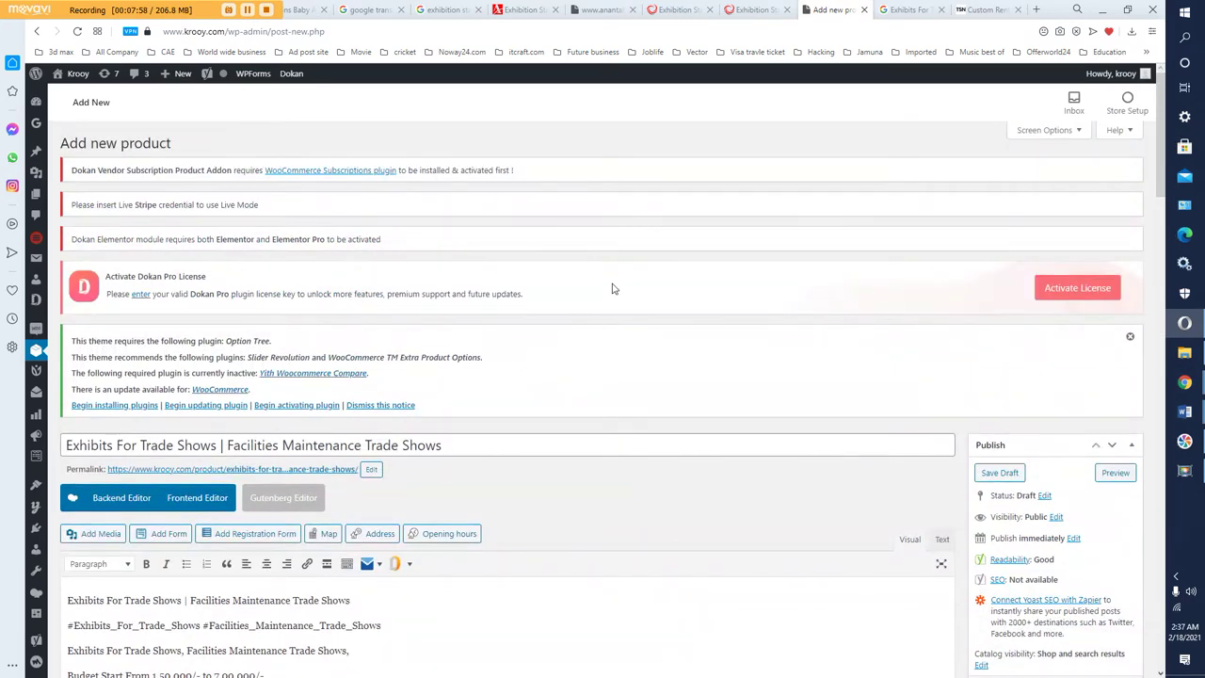
{"action": "triple_click", "coordinate": [175, 443]}
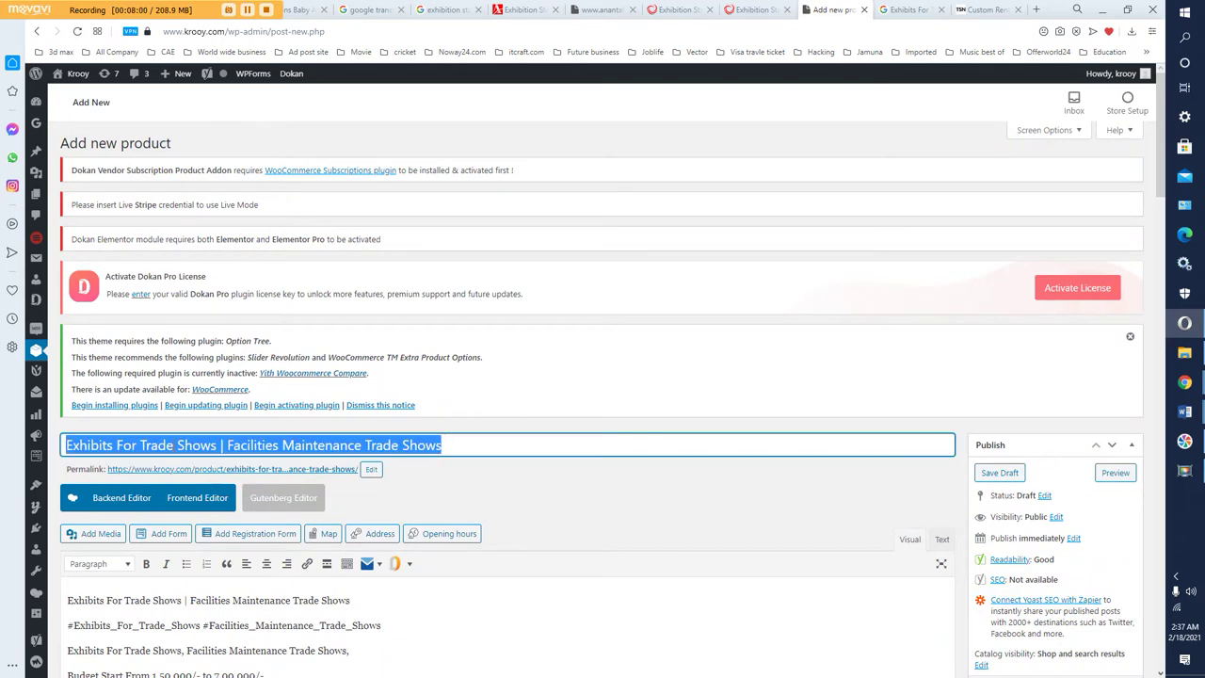
{"action": "right_click", "coordinate": [175, 449]}
{"action": "left_click", "coordinate": [226, 236]}
{"action": "left_click", "coordinate": [270, 456]}
{"action": "scroll", "coordinate": [259, 470], "scroll_direction": "down", "scroll_amount": 8}
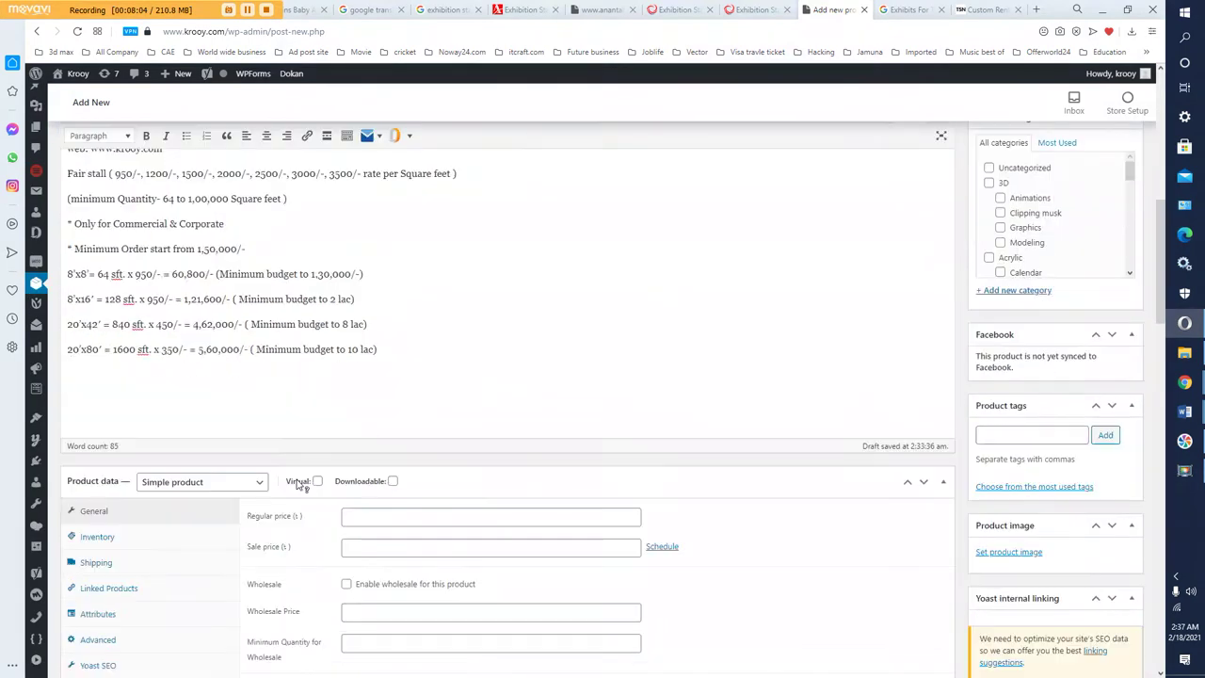
{"action": "scroll", "coordinate": [253, 474], "scroll_direction": "down", "scroll_amount": 3}
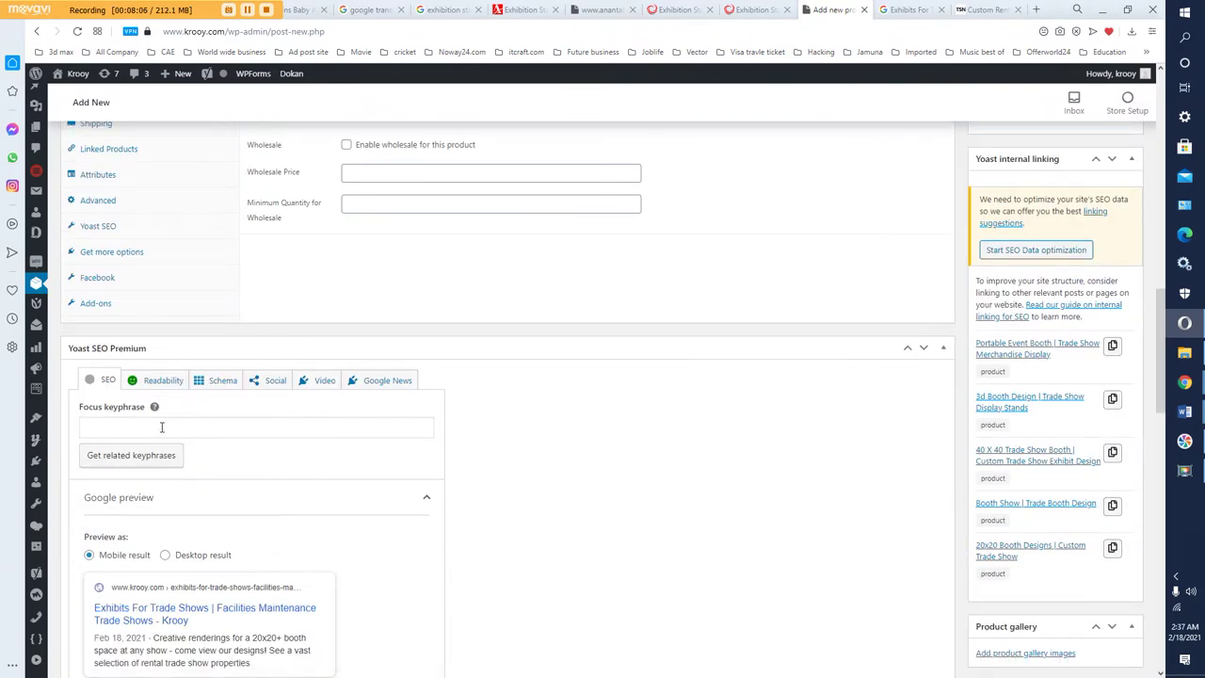
{"action": "right_click", "coordinate": [161, 432]}
{"action": "left_click", "coordinate": [213, 528]}
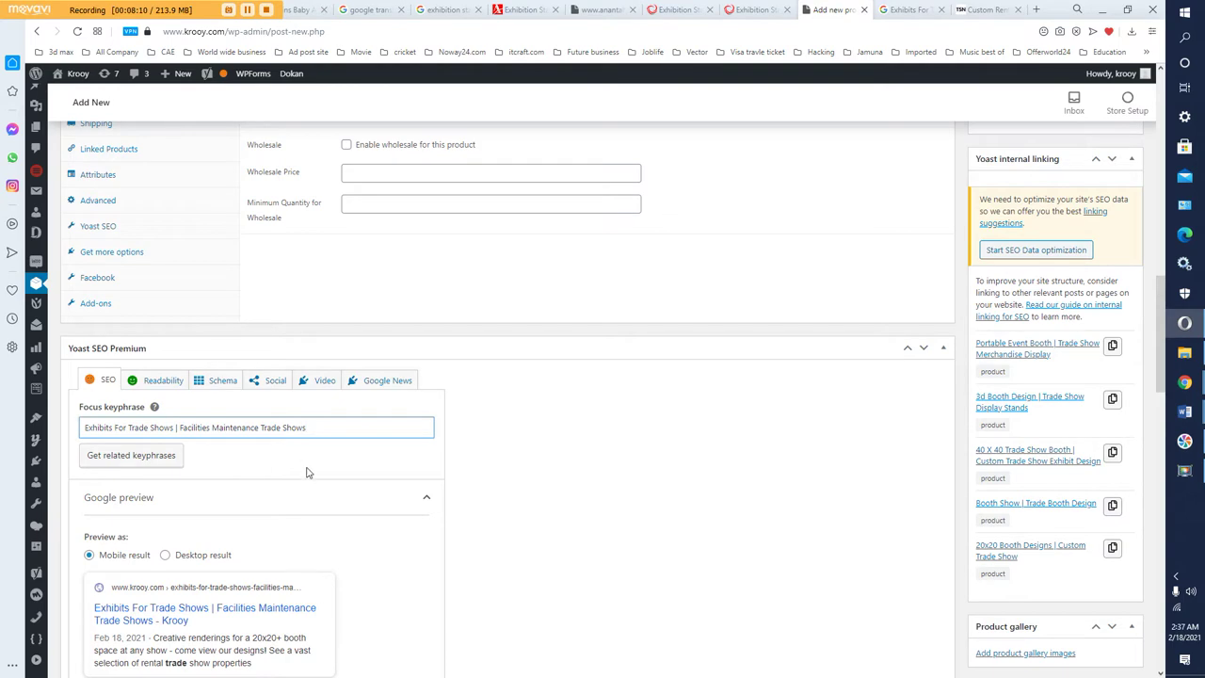
- Switch the Google preview of the product to the desktop result
{"action": "scroll", "coordinate": [313, 472], "scroll_direction": "down", "scroll_amount": 2}
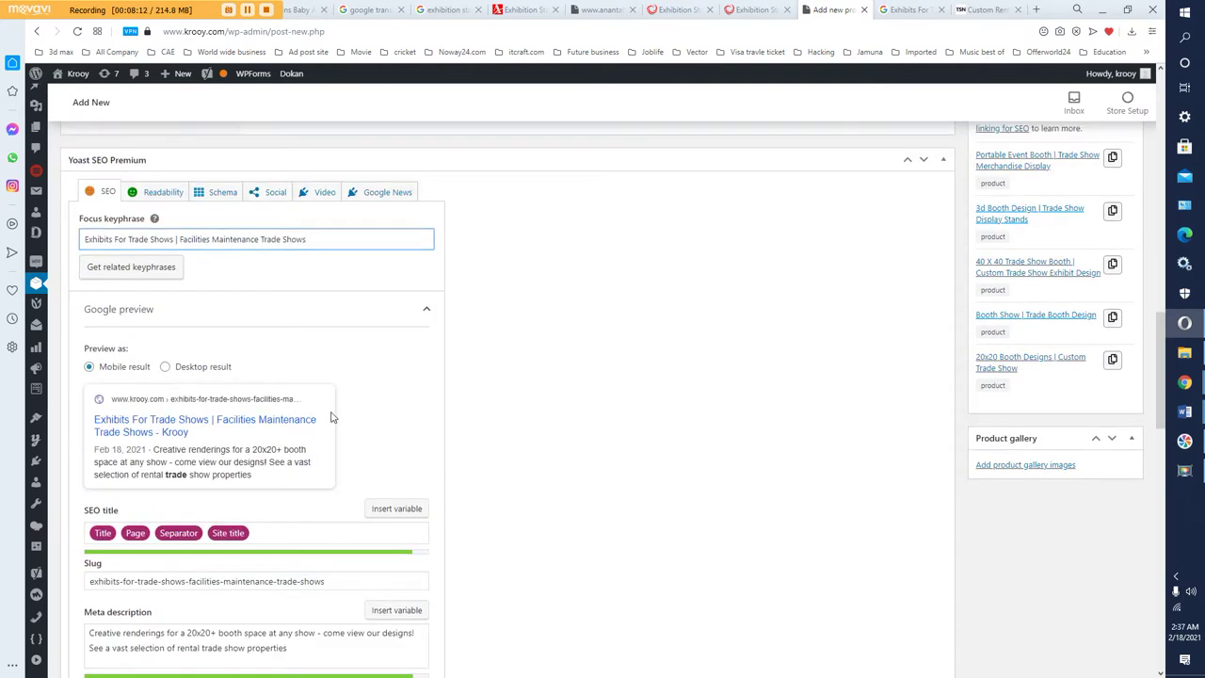
{"action": "scroll", "coordinate": [331, 416], "scroll_direction": "down", "scroll_amount": 1}
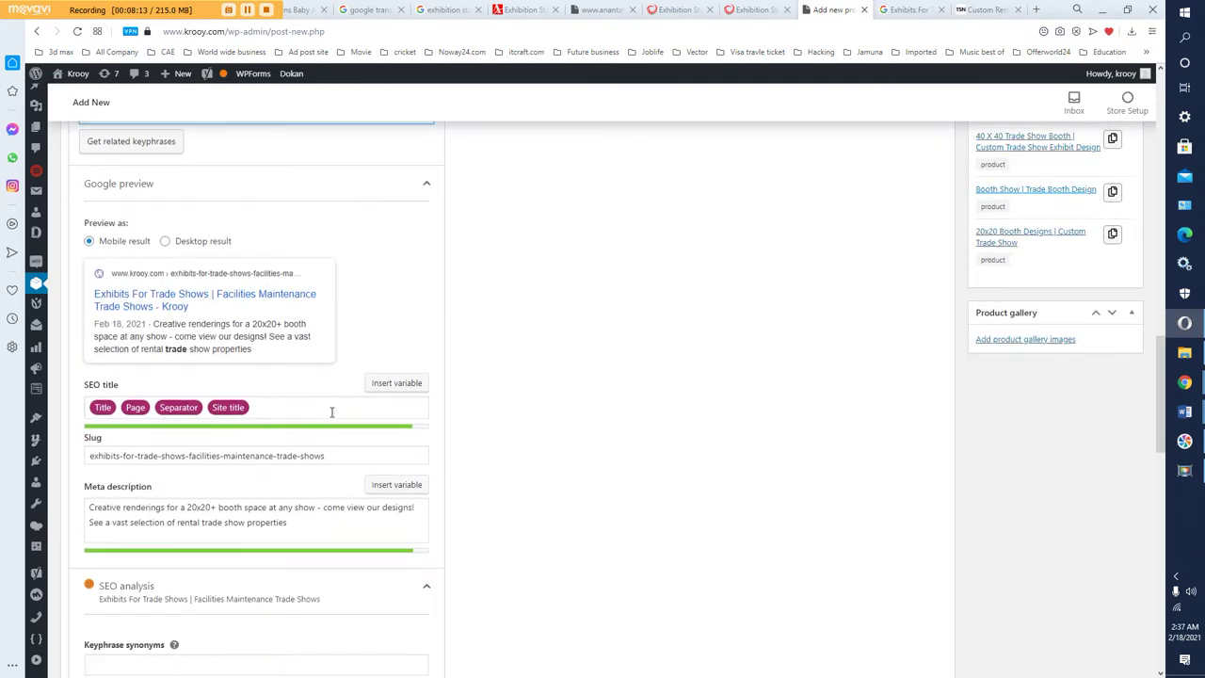
{"action": "left_click", "coordinate": [166, 242]}
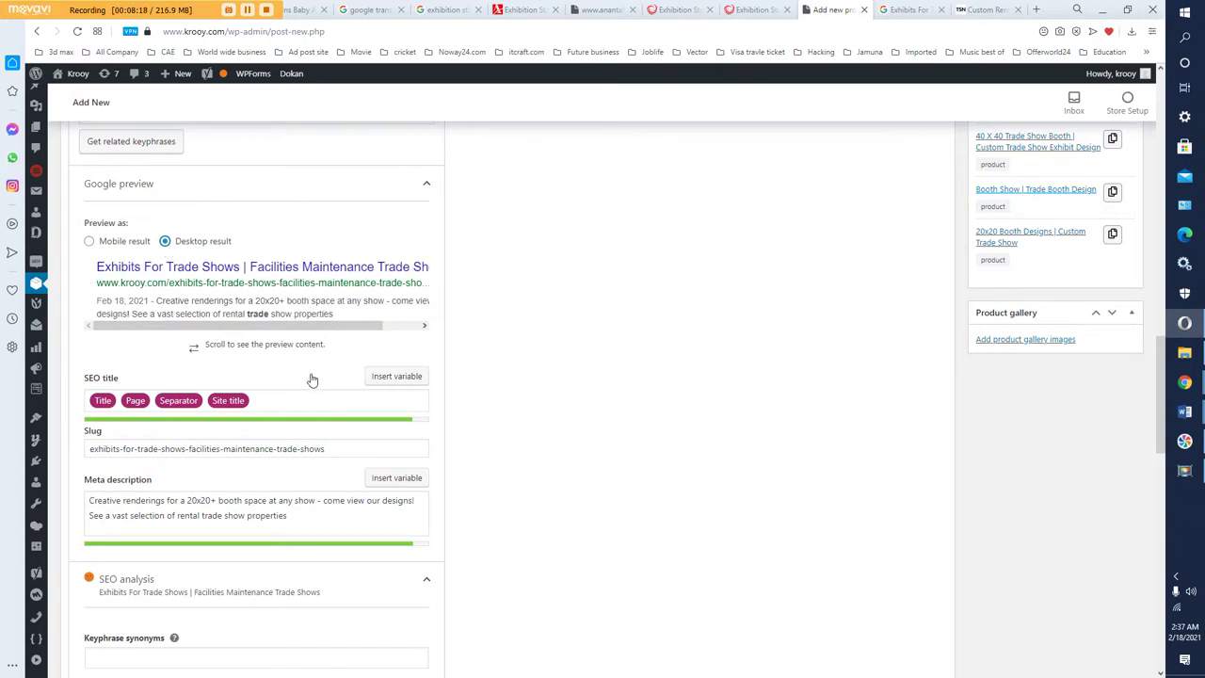
- Activate the empty Keyphrase synonyms field and switch to the Word document "Booth head line all.docx"
{"action": "scroll", "coordinate": [292, 428], "scroll_direction": "down", "scroll_amount": 2}
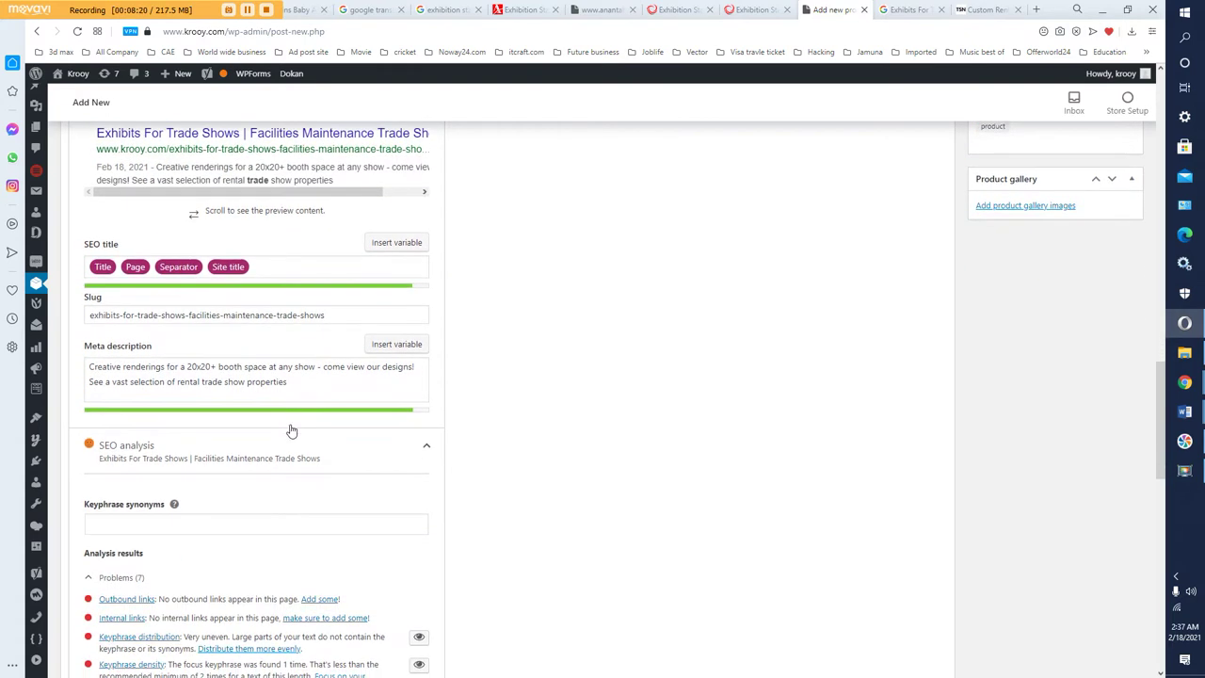
{"action": "scroll", "coordinate": [201, 455], "scroll_direction": "down", "scroll_amount": 1}
{"action": "left_click", "coordinate": [178, 406]}
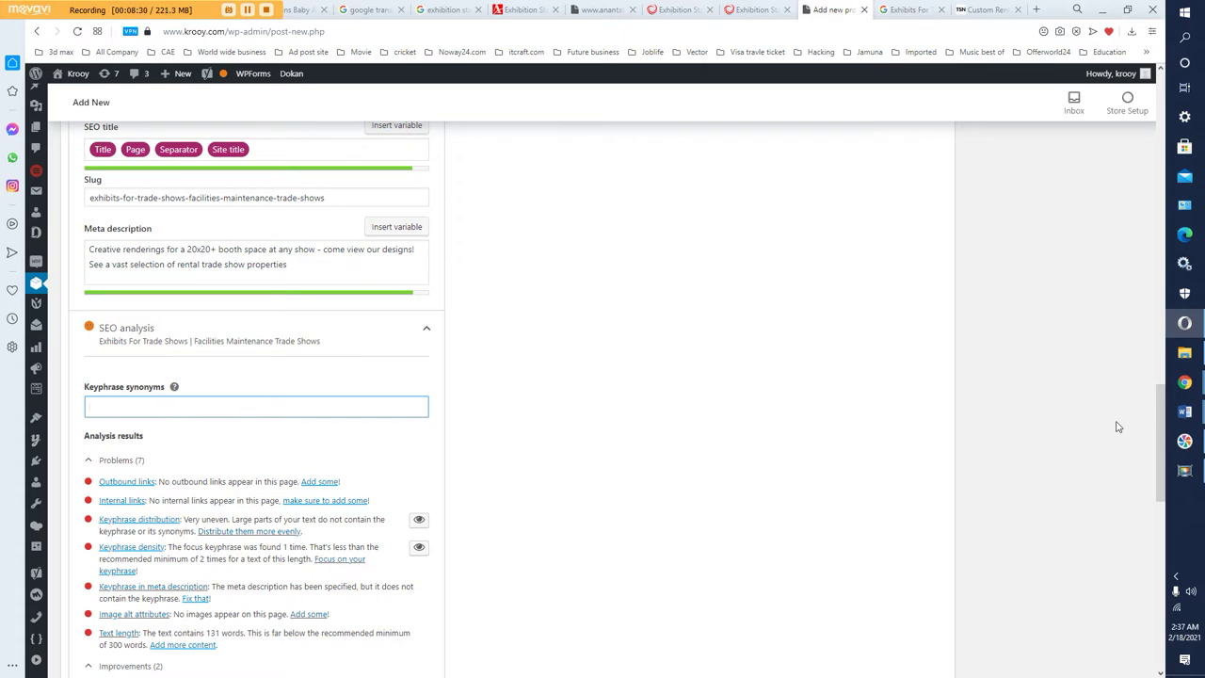
{"action": "left_click", "coordinate": [1183, 419]}
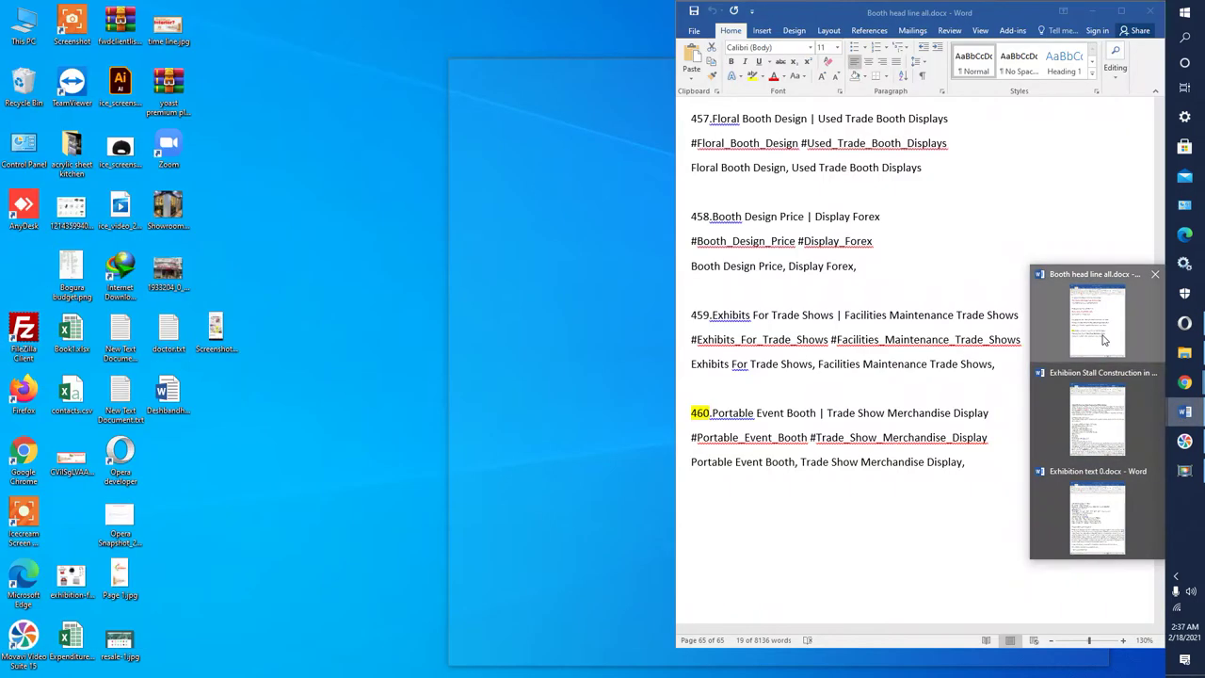
{"action": "left_click", "coordinate": [1105, 340]}
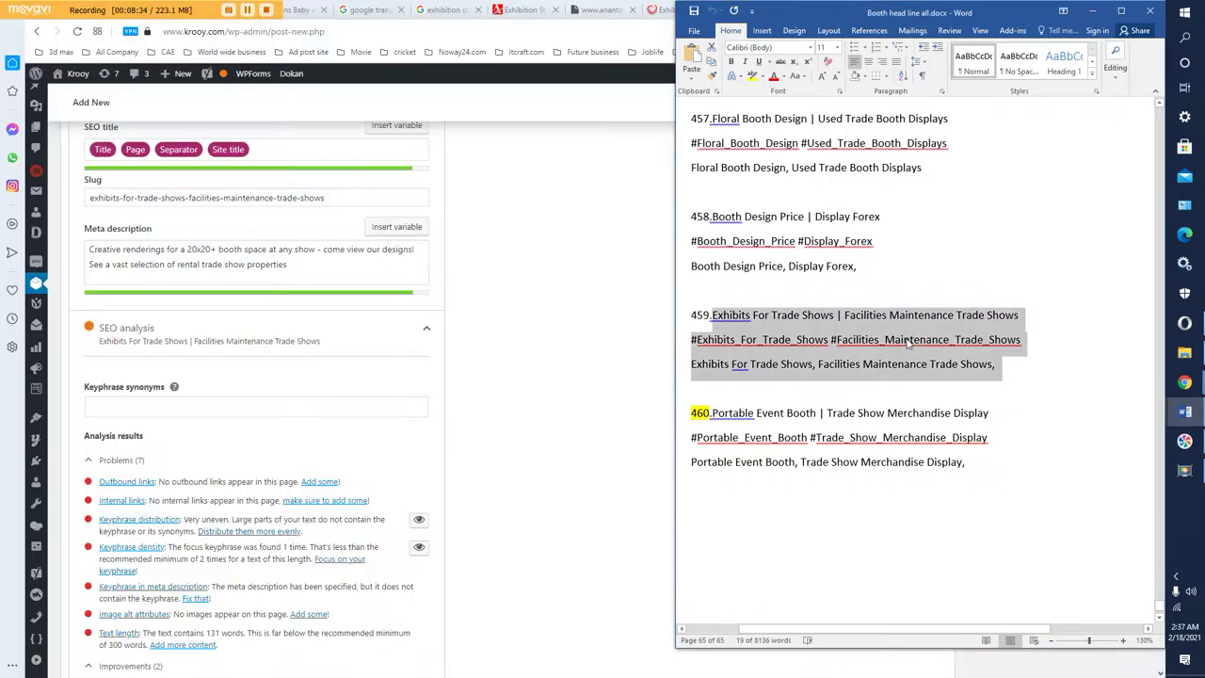
- Replace the first "Shows" in the title line of entry 459 with Word's suggested synonym "Demonstrations"
{"action": "left_click", "coordinate": [850, 332]}
{"action": "left_click_drag", "start_coordinate": [803, 316], "coordinate": [828, 318]}
{"action": "right_click", "coordinate": [823, 321]}
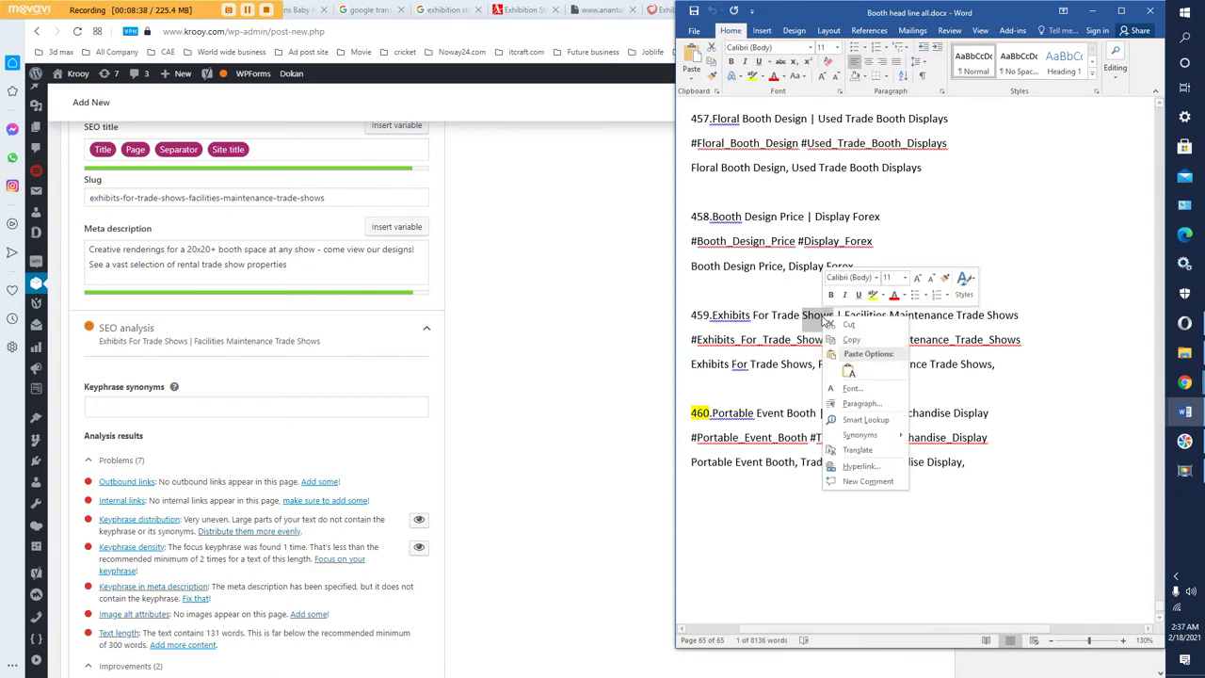
{"action": "mouse_move", "coordinate": [876, 439]}
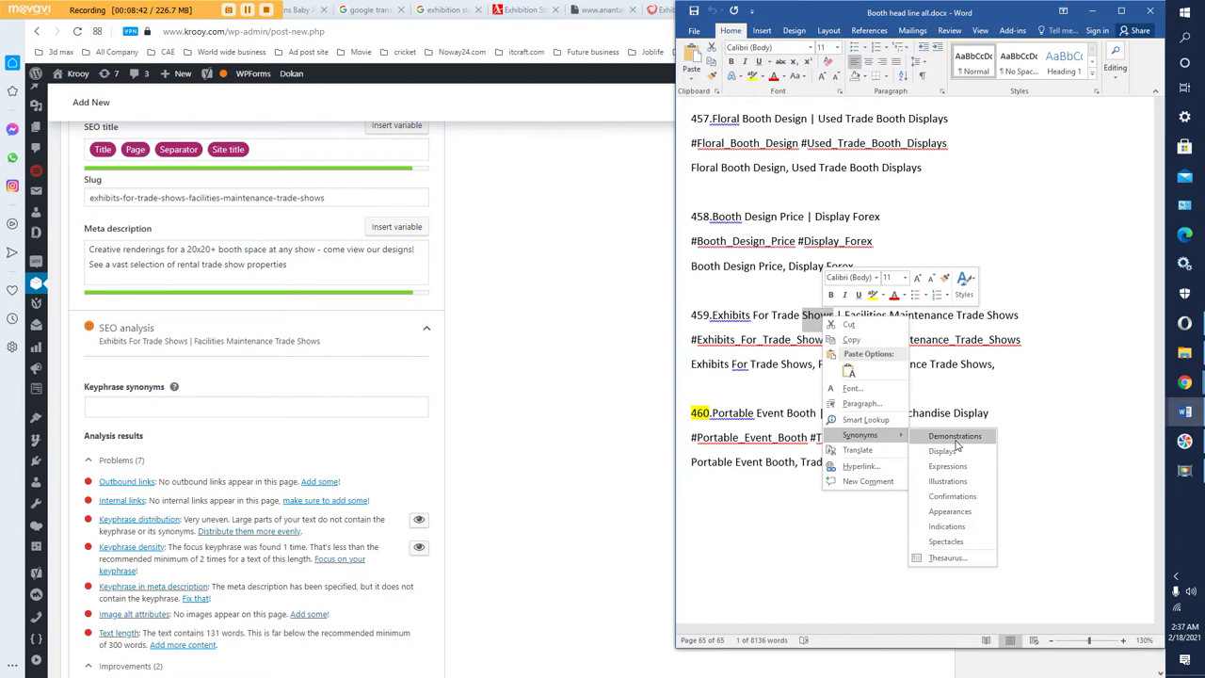
{"action": "left_click", "coordinate": [954, 437]}
{"action": "left_click", "coordinate": [965, 314]}
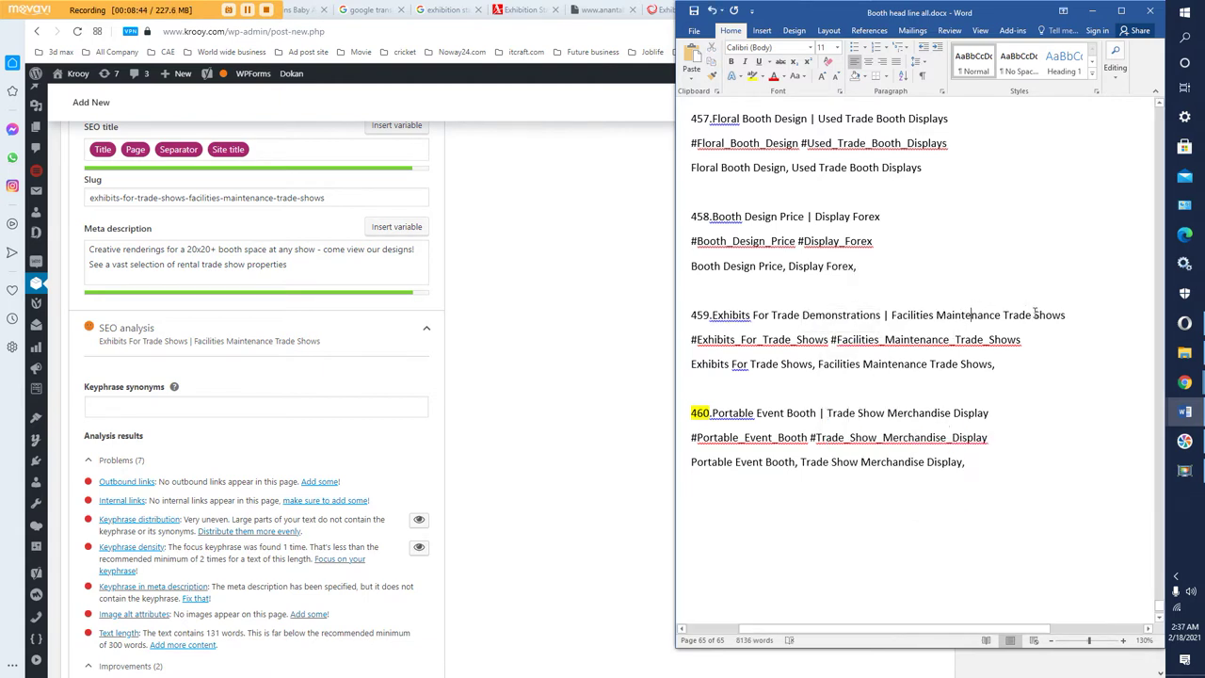
- Replace "Maintenance" in the title line of entry 459 with Word's suggested synonym "Upkeep"
{"action": "left_click_drag", "start_coordinate": [939, 315], "coordinate": [999, 321]}
{"action": "right_click", "coordinate": [997, 323]}
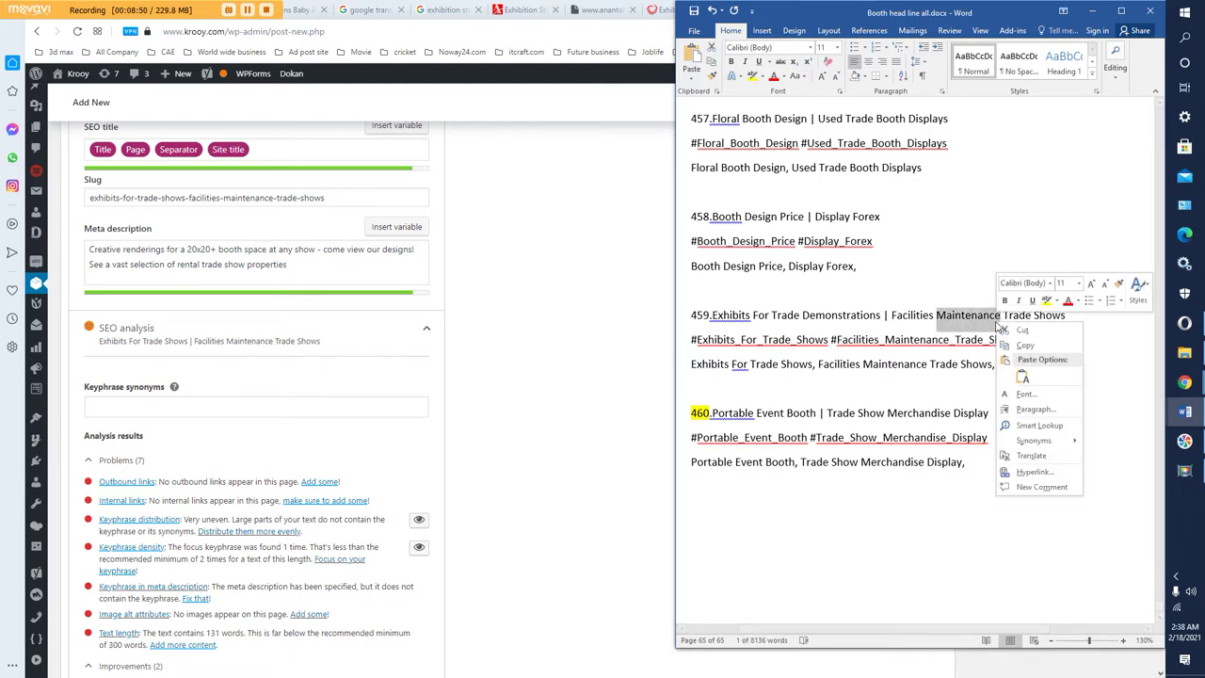
{"action": "mouse_move", "coordinate": [1032, 443]}
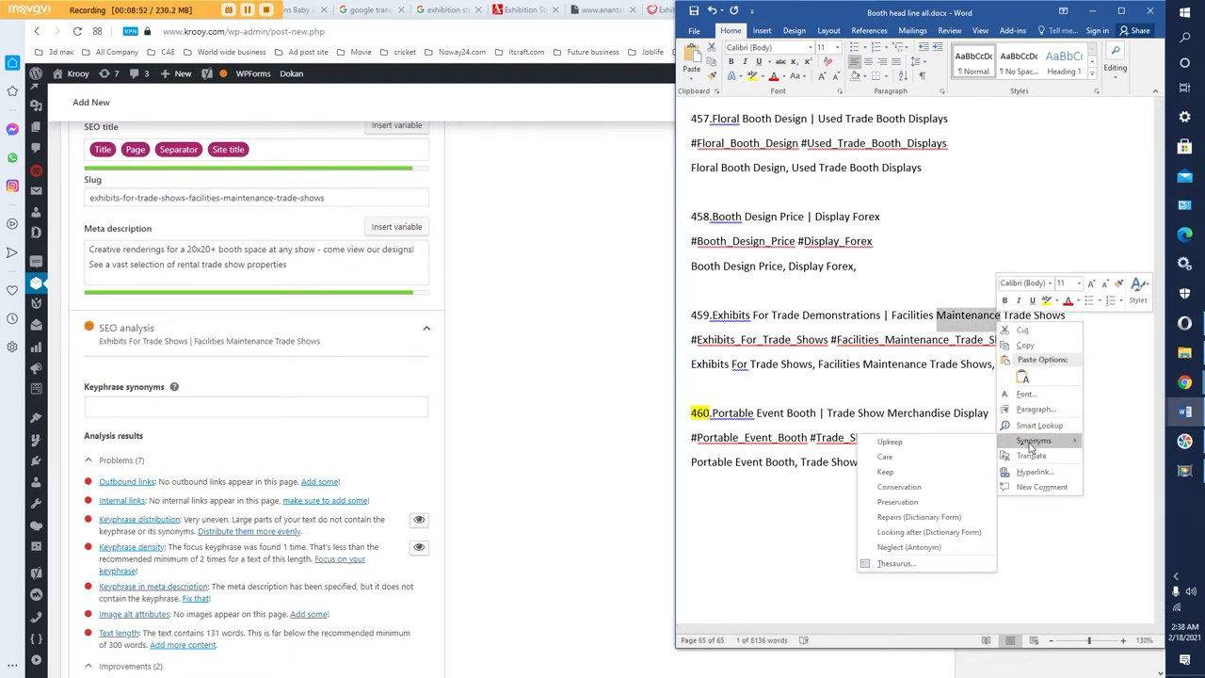
{"action": "left_click", "coordinate": [935, 443]}
{"action": "left_click", "coordinate": [1005, 315]}
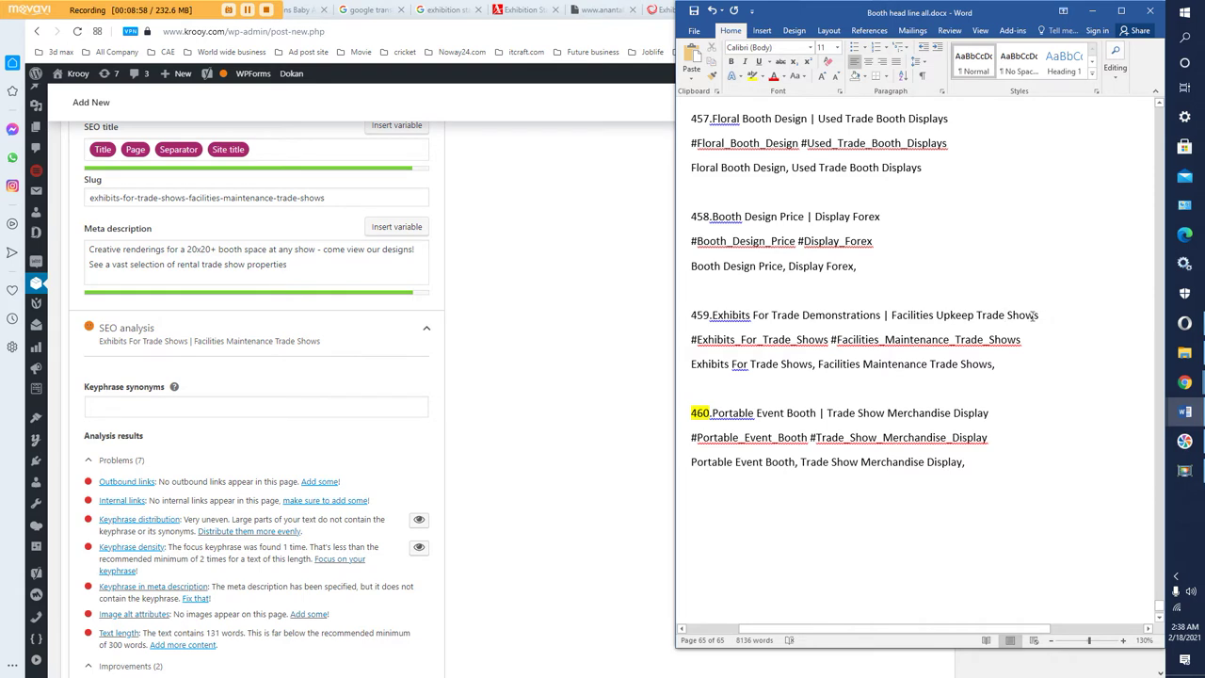
- Copy the reworded title "Exhibits For Trade Demonstrations | Facilities Upkeep Trade Shows" and paste it into Yoast's Keyphrase synonyms field in the browser
{"action": "left_click_drag", "start_coordinate": [1036, 316], "coordinate": [712, 318]}
{"action": "right_click", "coordinate": [730, 320]}
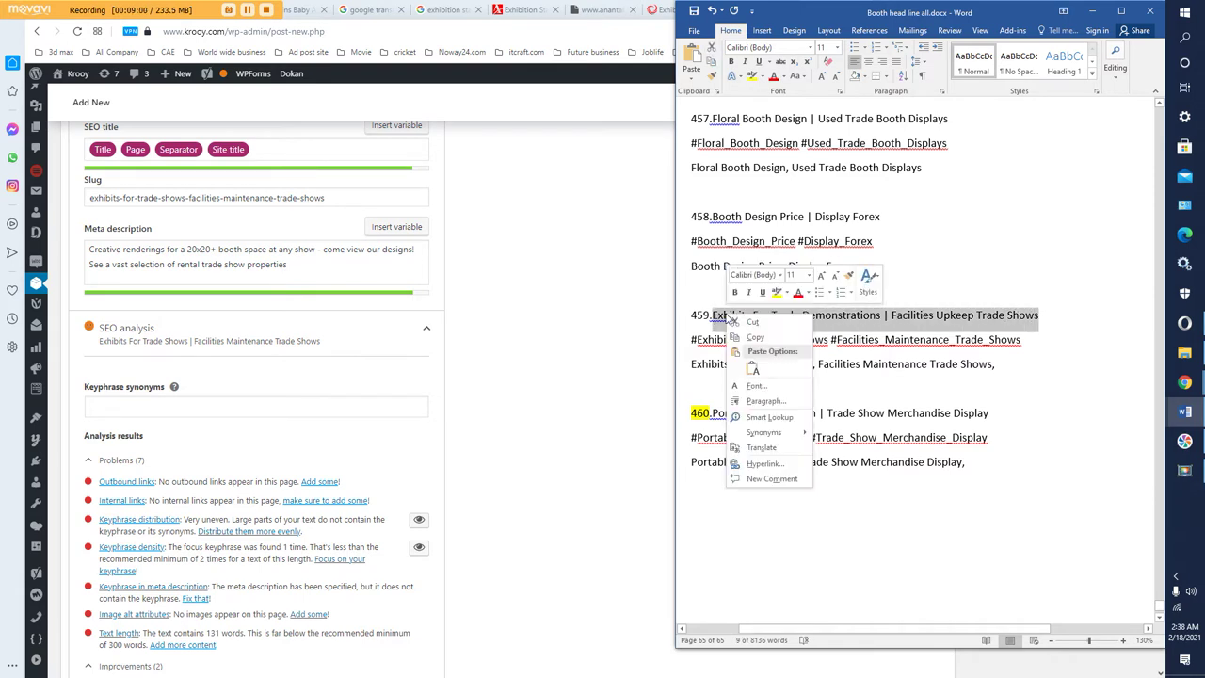
{"action": "left_click", "coordinate": [755, 336]}
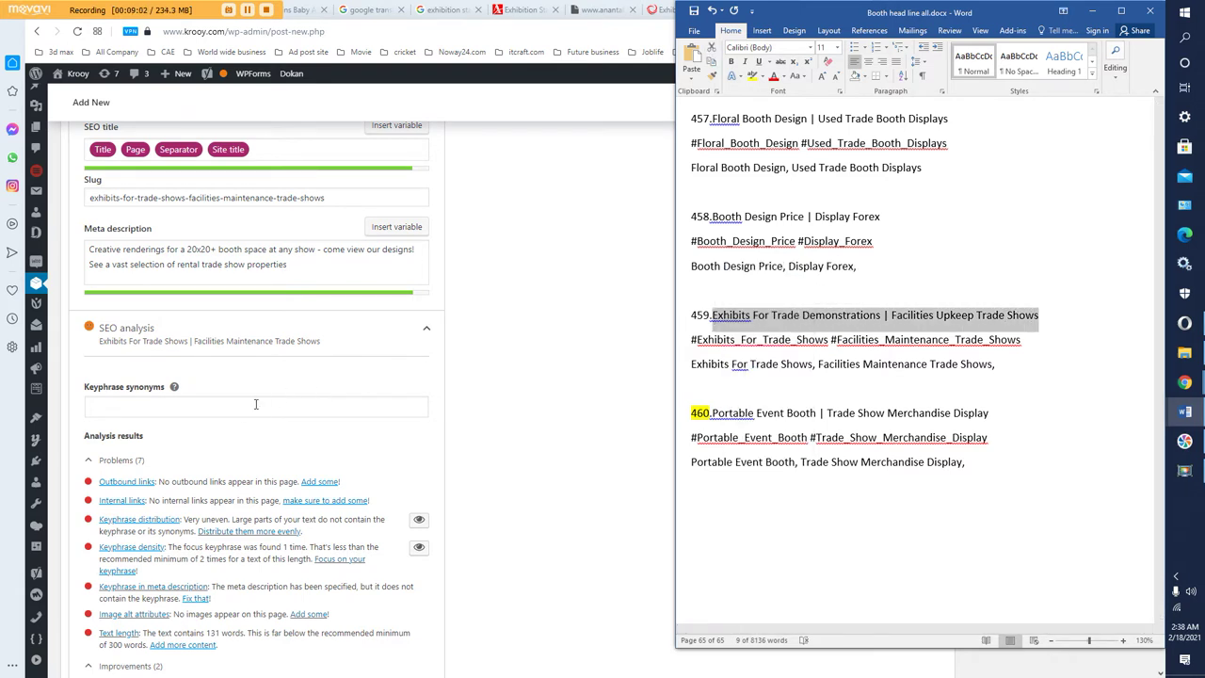
{"action": "left_click", "coordinate": [255, 404]}
{"action": "right_click", "coordinate": [257, 406]}
{"action": "left_click", "coordinate": [296, 509]}
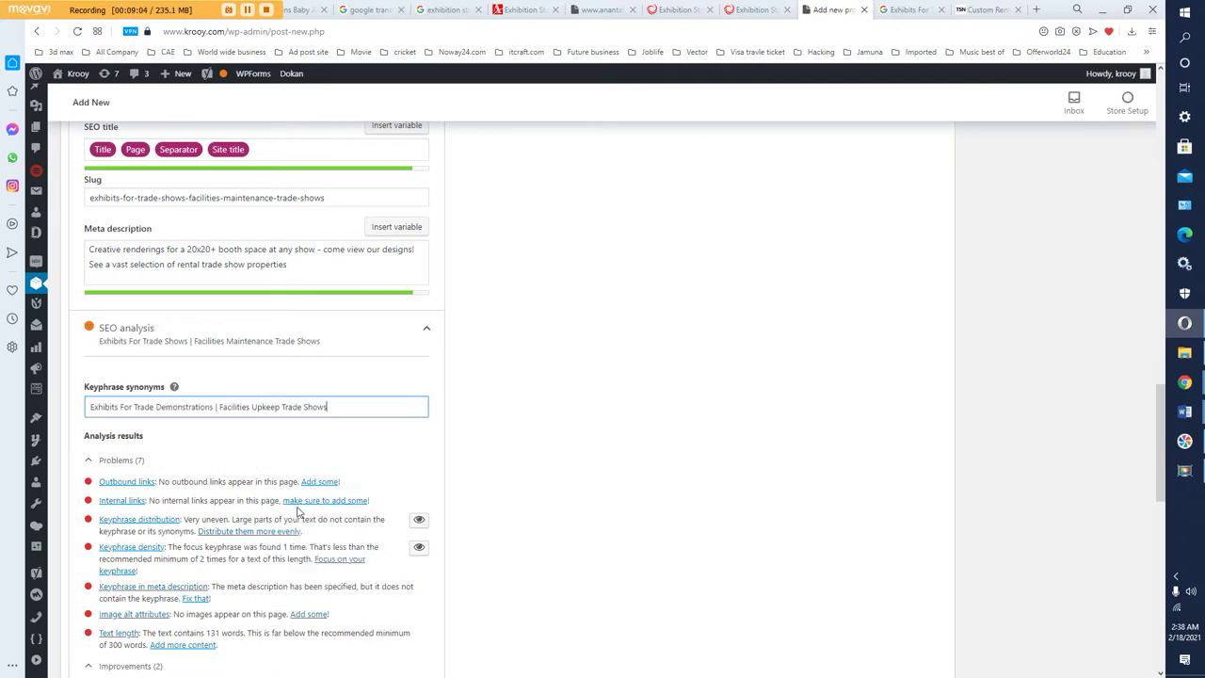
- Review the product's Yoast SEO analysis results and return to the Google results for "Exhibits For Trade Shows"
{"action": "scroll", "coordinate": [390, 473], "scroll_direction": "down", "scroll_amount": 1}
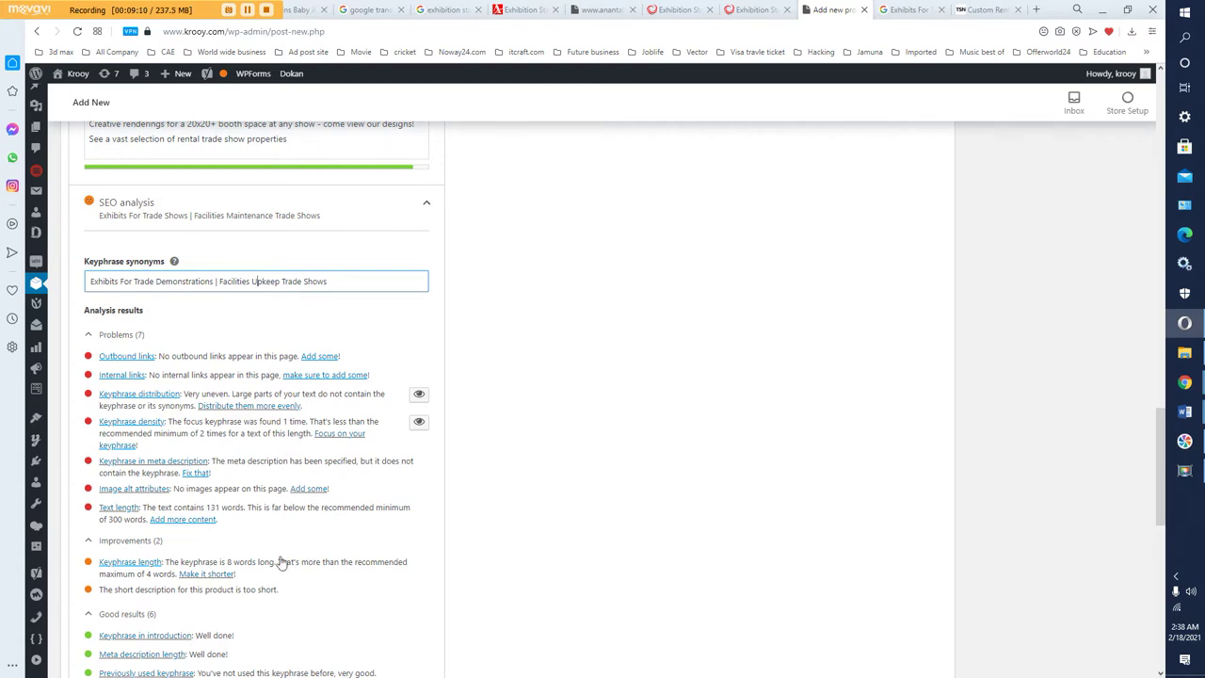
{"action": "scroll", "coordinate": [210, 619], "scroll_direction": "down", "scroll_amount": 1}
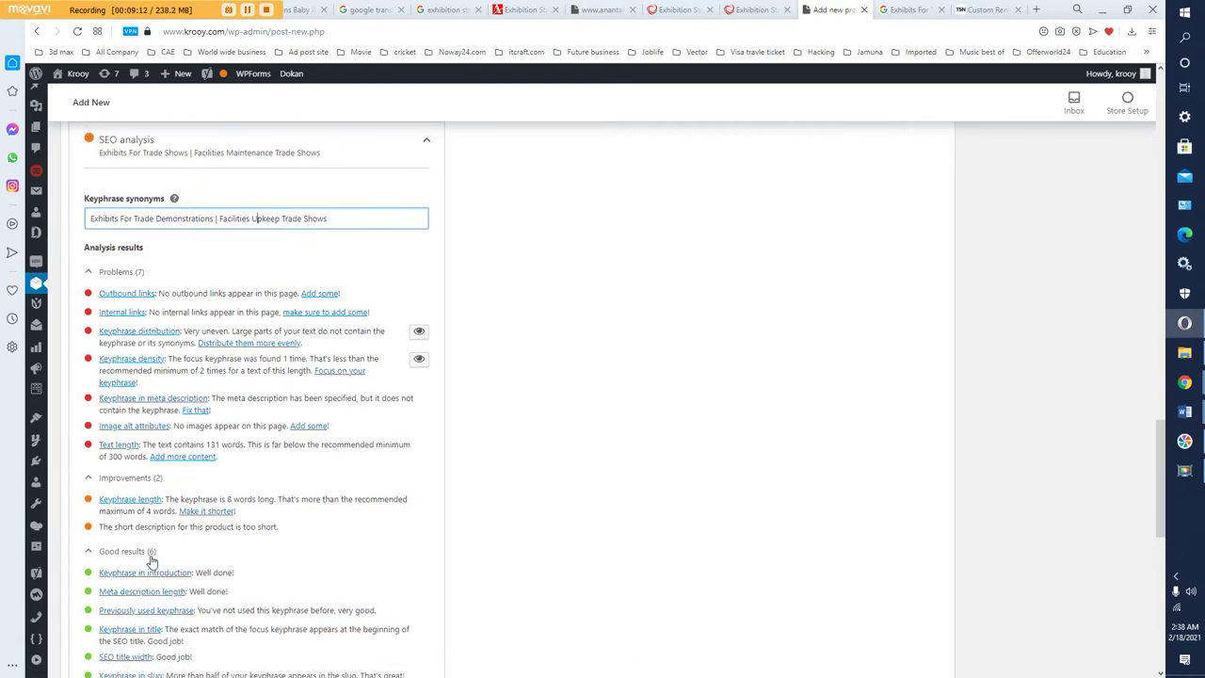
{"action": "scroll", "coordinate": [150, 561], "scroll_direction": "up", "scroll_amount": 3}
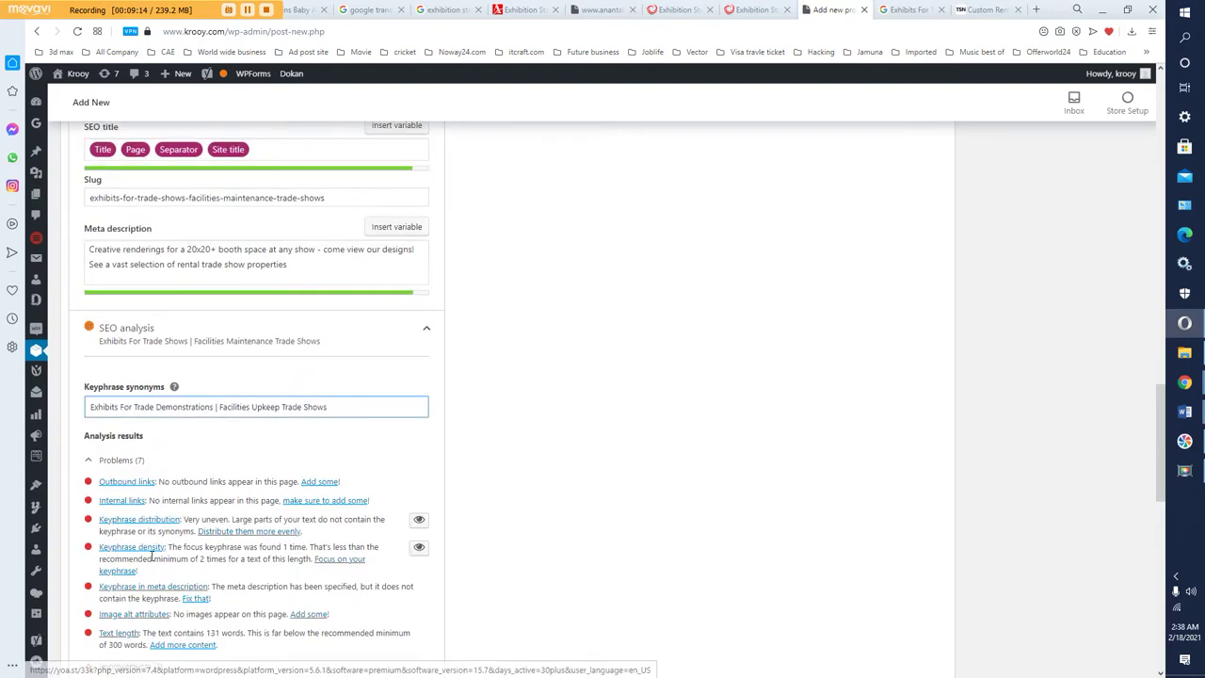
{"action": "scroll", "coordinate": [151, 485], "scroll_direction": "up", "scroll_amount": 8}
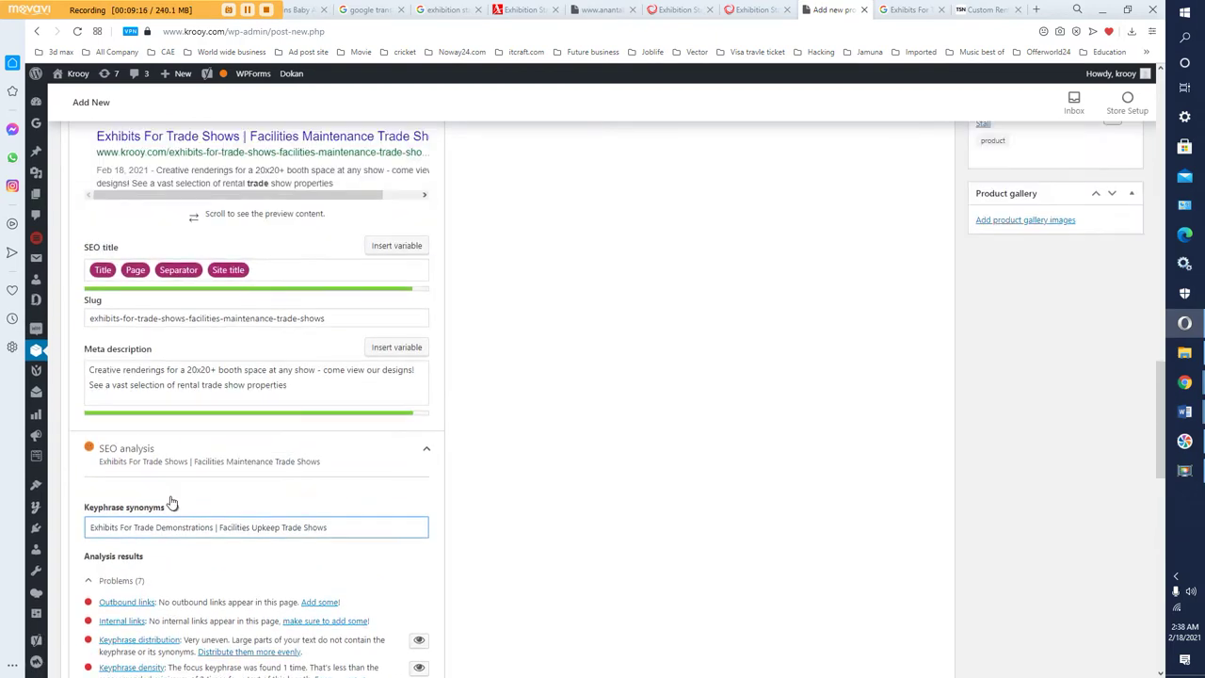
{"action": "scroll", "coordinate": [170, 501], "scroll_direction": "up", "scroll_amount": 8}
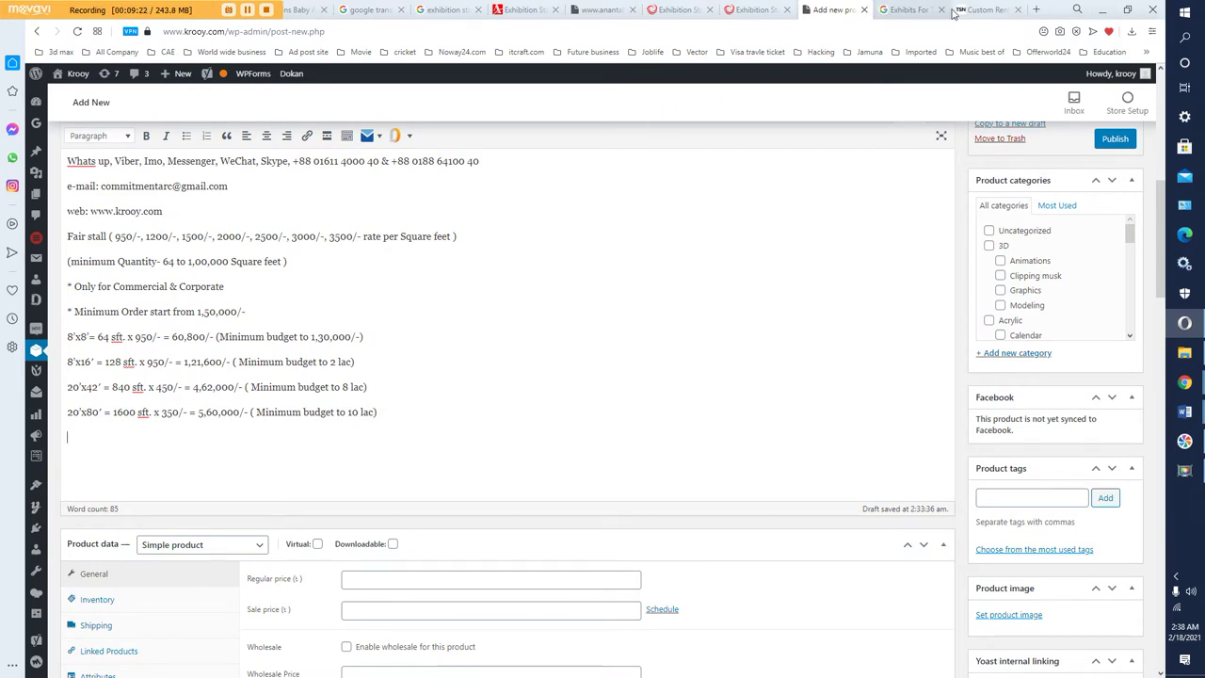
{"action": "left_click", "coordinate": [910, 10]}
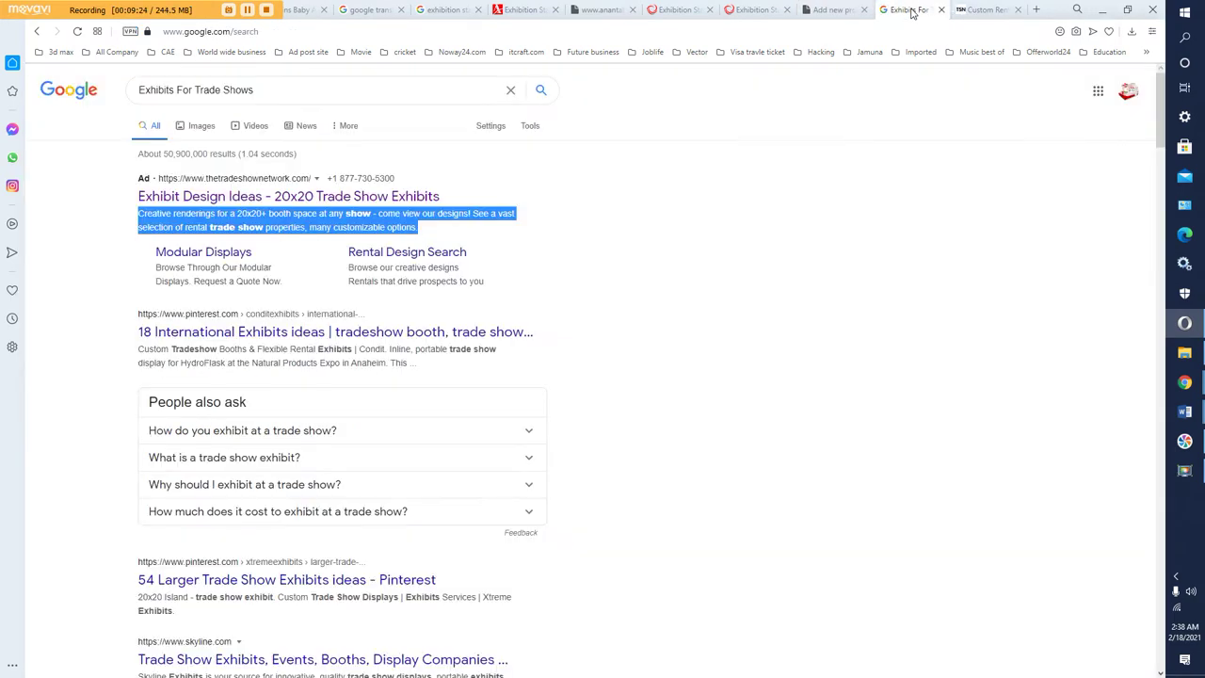
{"action": "left_click", "coordinate": [270, 93]}
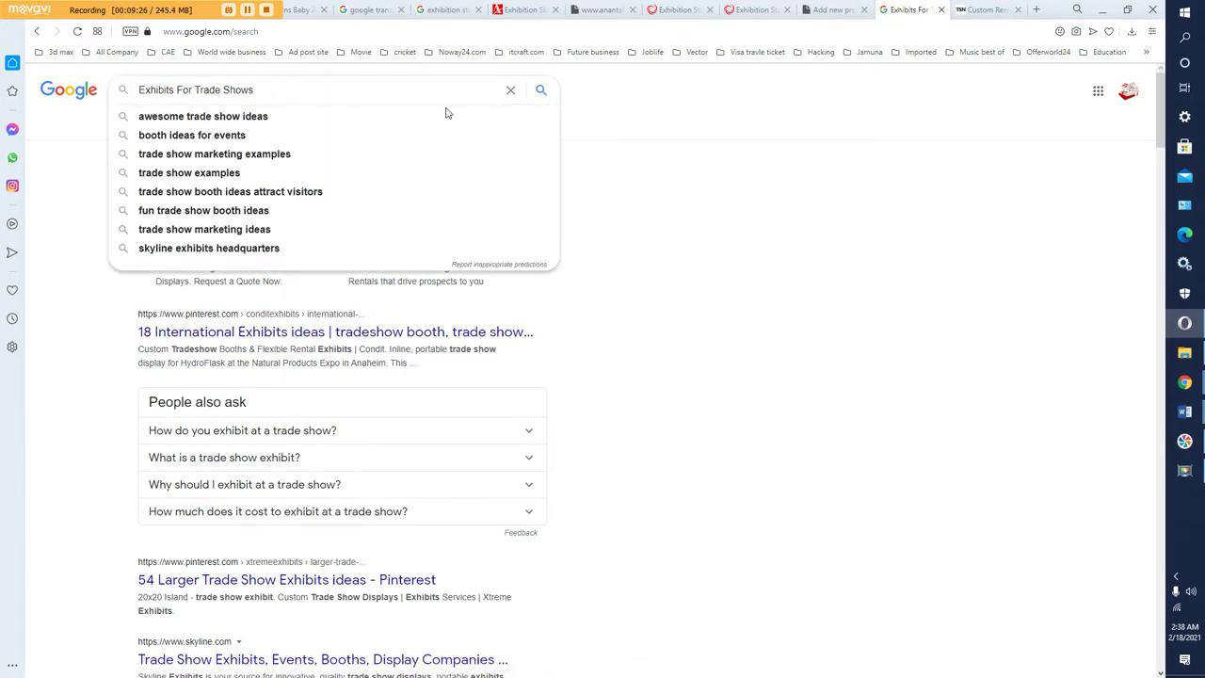
{"action": "left_click", "coordinate": [612, 139]}
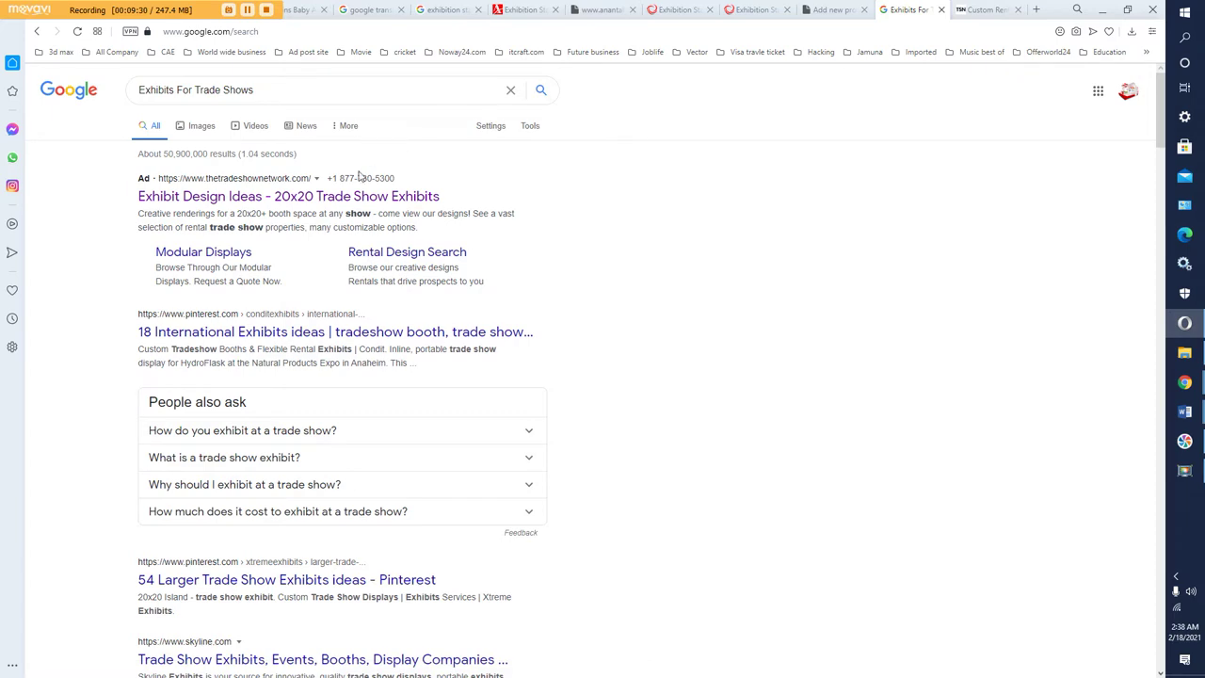
- Browse the Custom Rental Exhibits page of The Tradeshow Network and open the 20X50 RSNA Rental image in a new tab
{"action": "left_click", "coordinate": [985, 10]}
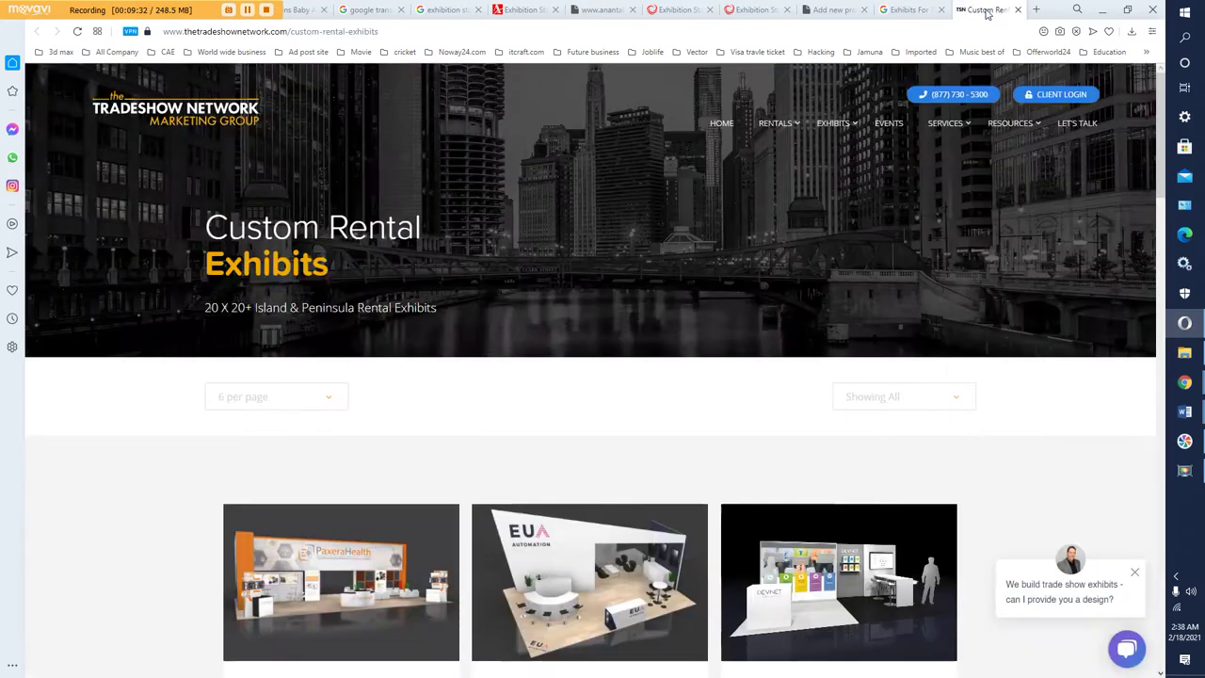
{"action": "scroll", "coordinate": [806, 277], "scroll_direction": "down", "scroll_amount": 2}
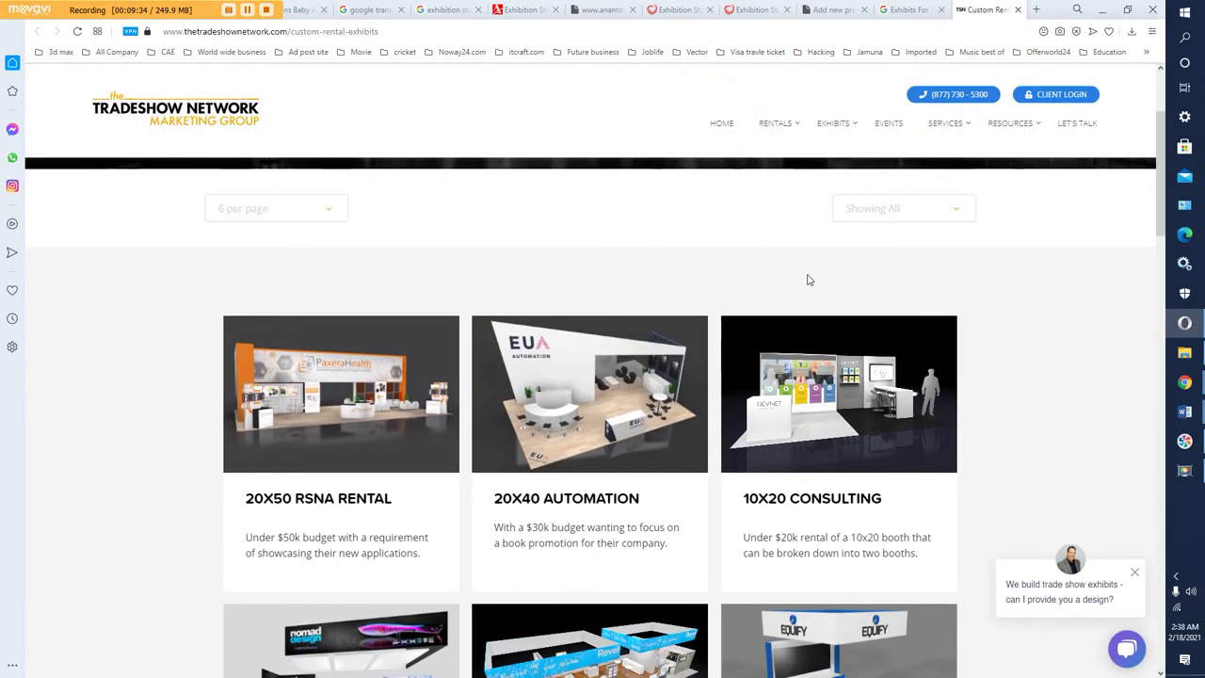
{"action": "scroll", "coordinate": [565, 424], "scroll_direction": "down", "scroll_amount": 1}
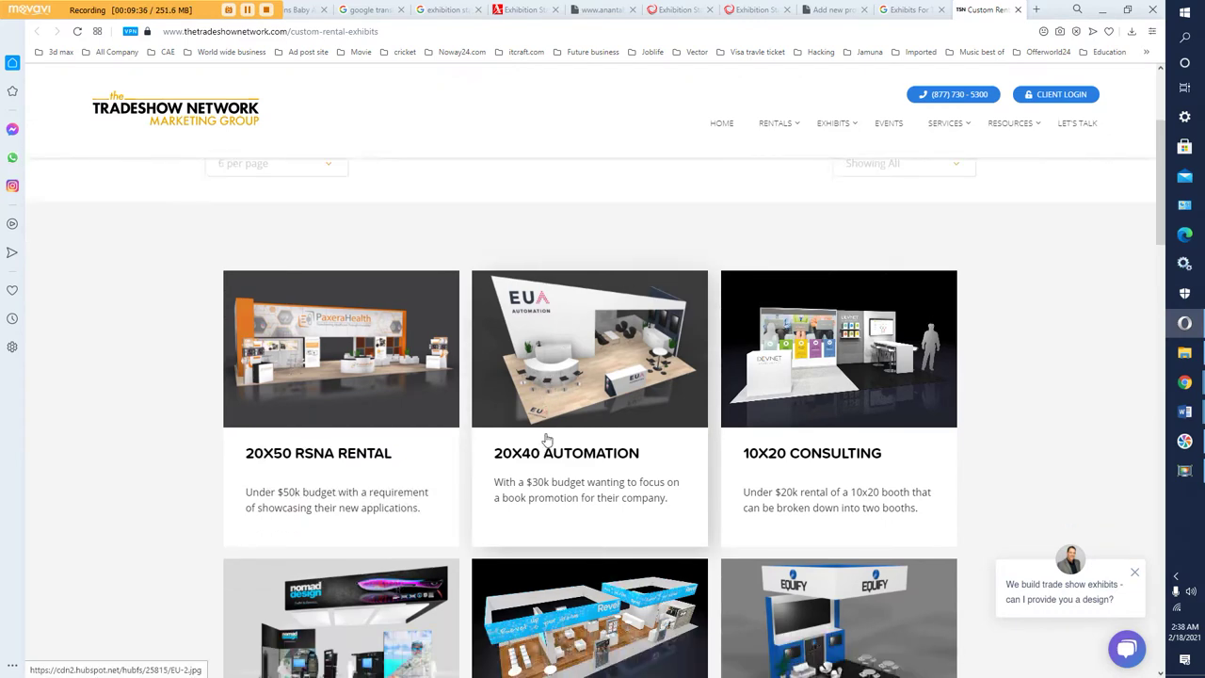
{"action": "scroll", "coordinate": [541, 451], "scroll_direction": "down", "scroll_amount": 3}
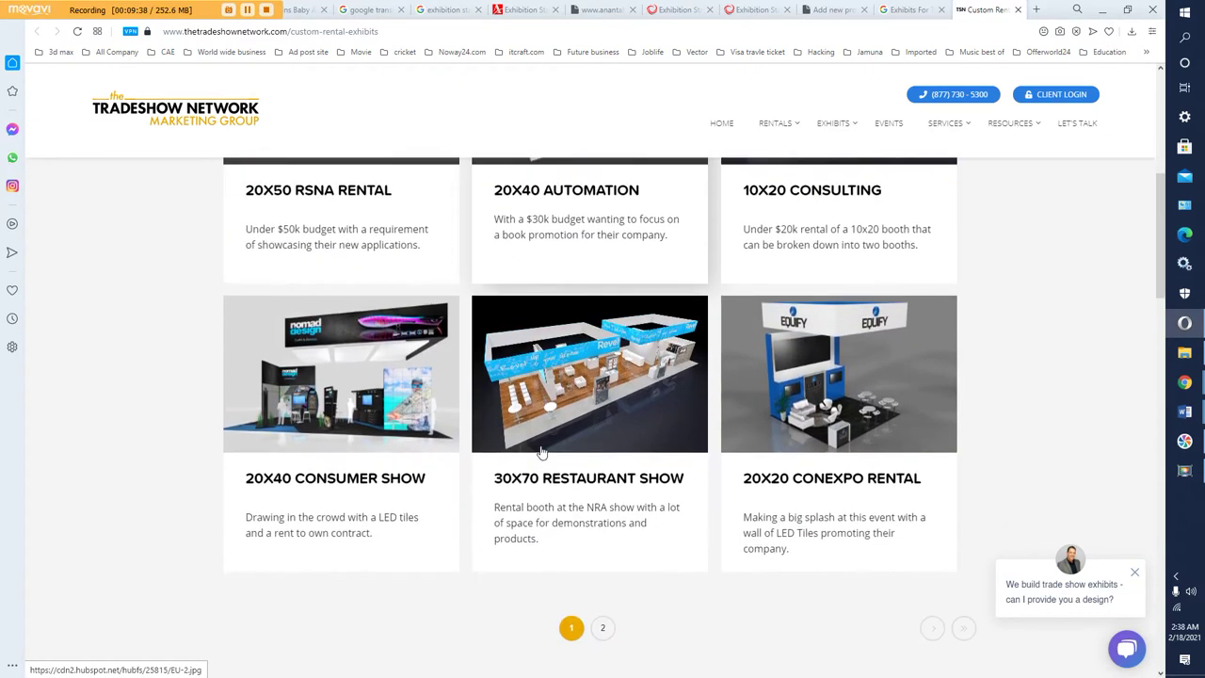
{"action": "scroll", "coordinate": [541, 452], "scroll_direction": "down", "scroll_amount": 1}
{"action": "scroll", "coordinate": [542, 453], "scroll_direction": "up", "scroll_amount": 2}
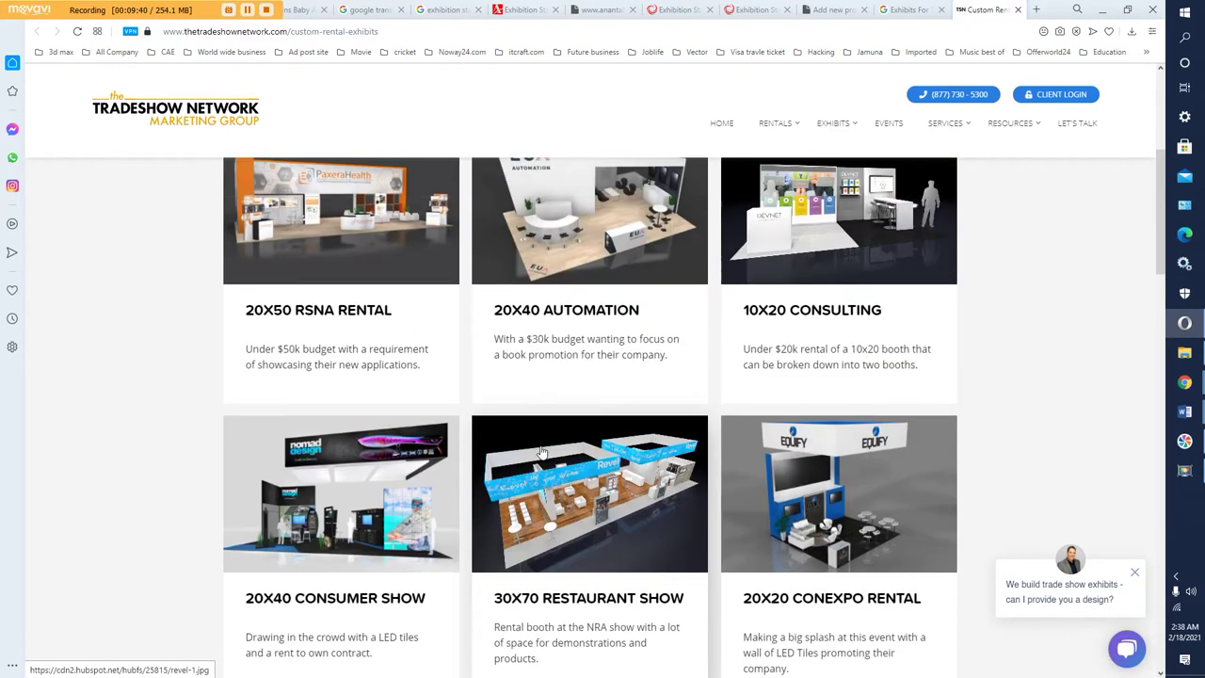
{"action": "scroll", "coordinate": [531, 454], "scroll_direction": "up", "scroll_amount": 1}
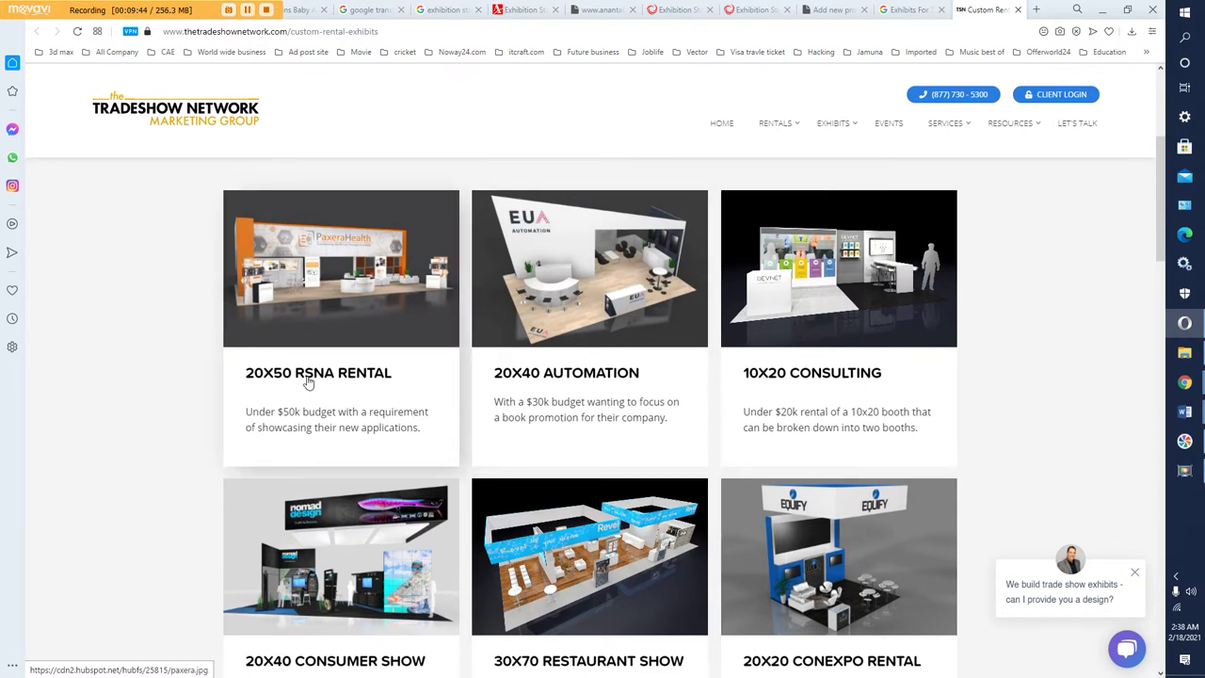
{"action": "right_click", "coordinate": [310, 382]}
{"action": "left_click", "coordinate": [346, 395]}
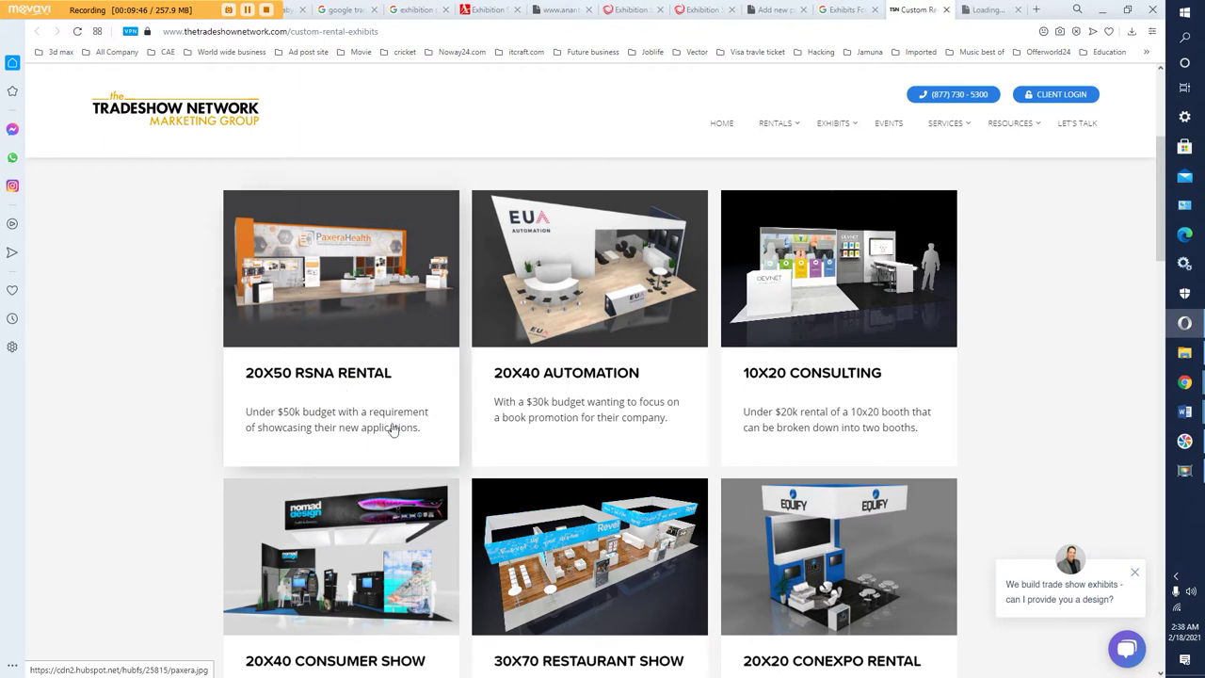
{"action": "scroll", "coordinate": [464, 440], "scroll_direction": "down", "scroll_amount": 1}
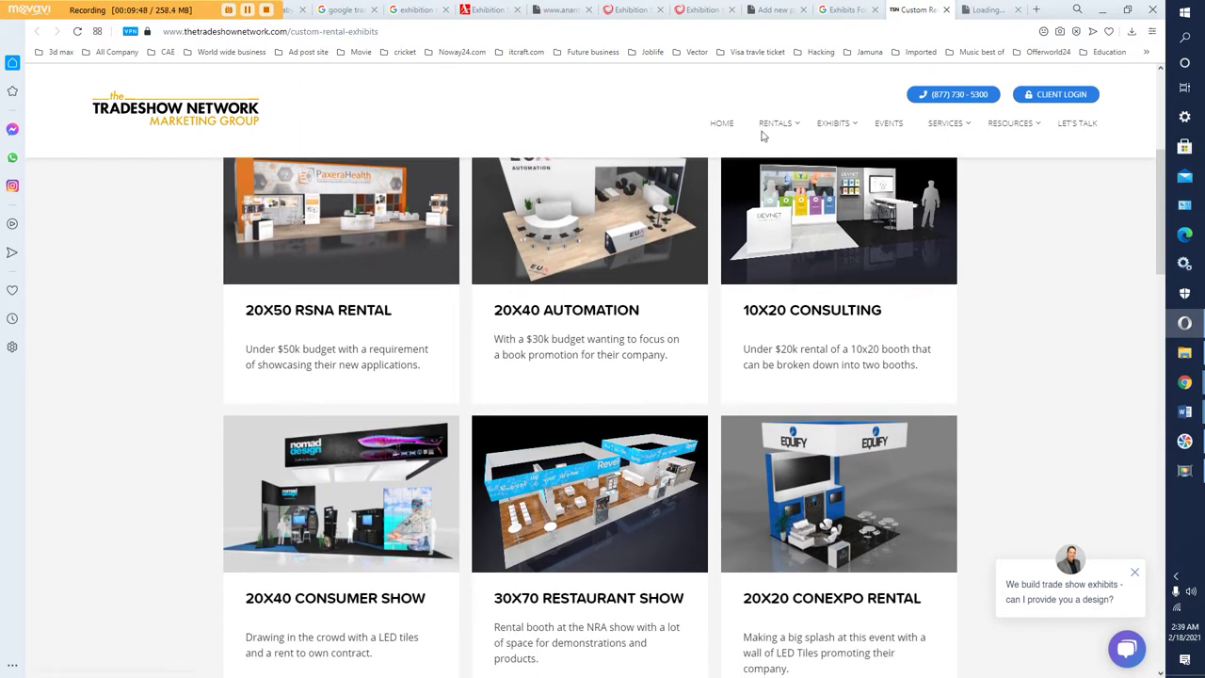
{"action": "left_click", "coordinate": [982, 12]}
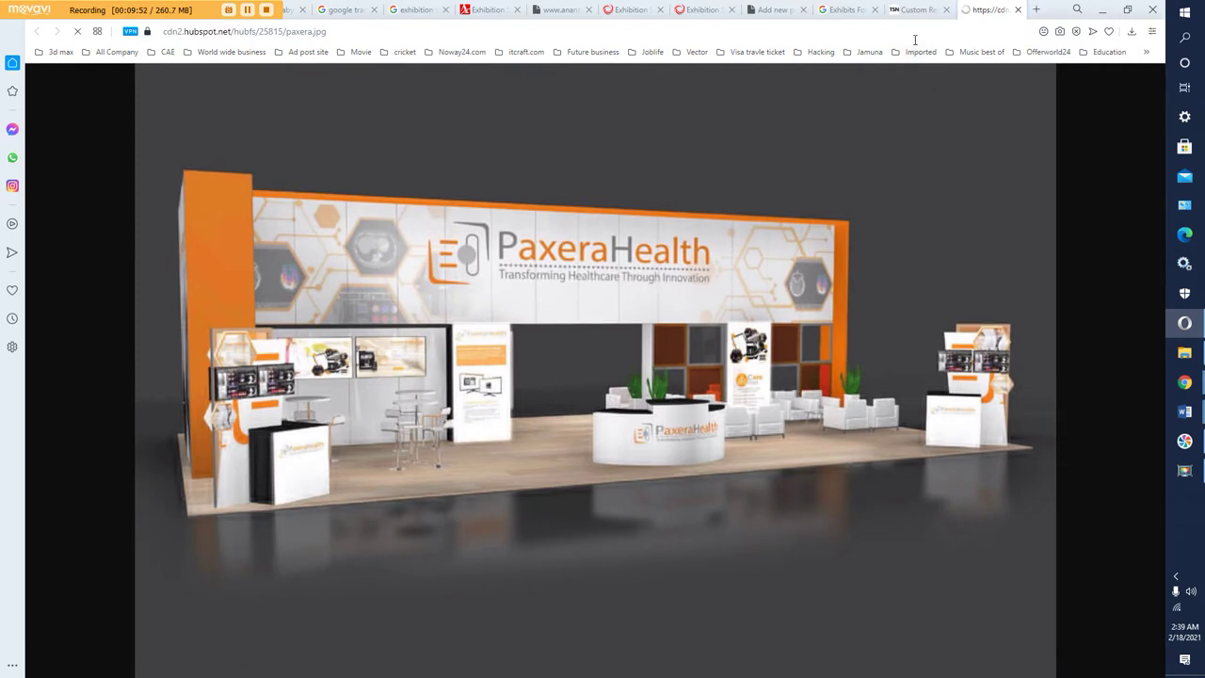
- Copy the Custom Rentals section of the rental exhibits page, from its "Customizable and Affordable Turnkey Rental Solutions" line through the Budget paragraph
{"action": "left_click", "coordinate": [918, 10]}
{"action": "scroll", "coordinate": [865, 273], "scroll_direction": "down", "scroll_amount": 2}
{"action": "scroll", "coordinate": [864, 273], "scroll_direction": "down", "scroll_amount": 5}
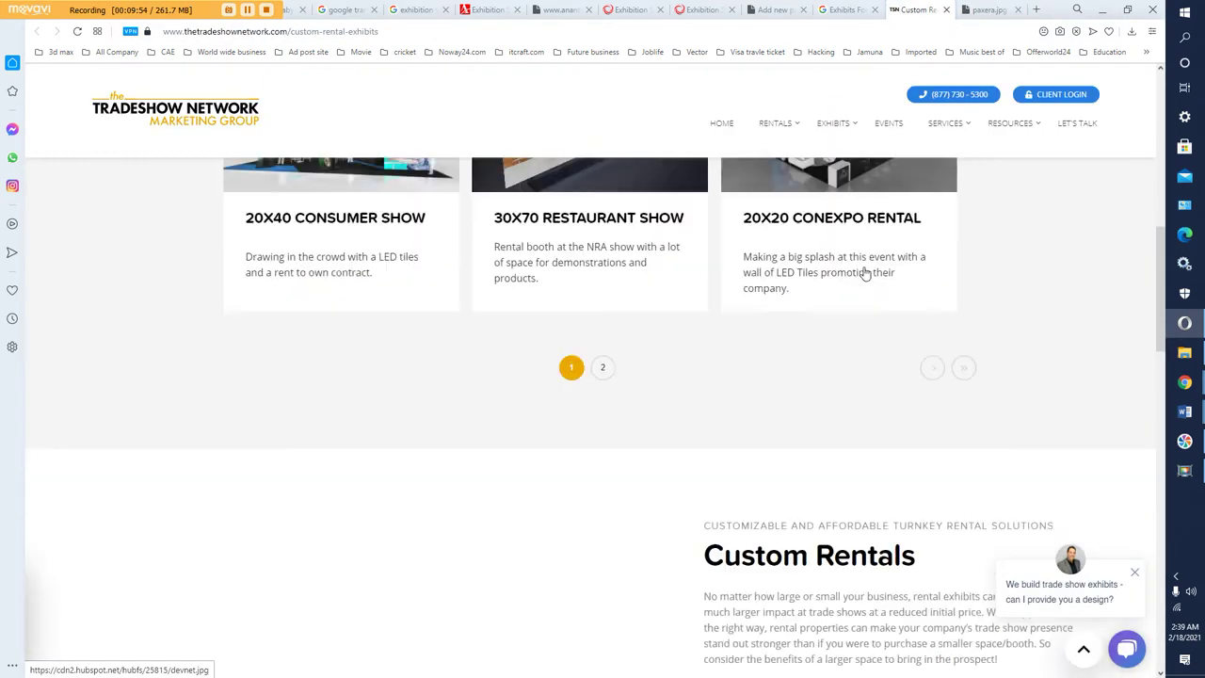
{"action": "scroll", "coordinate": [783, 306], "scroll_direction": "down", "scroll_amount": 2}
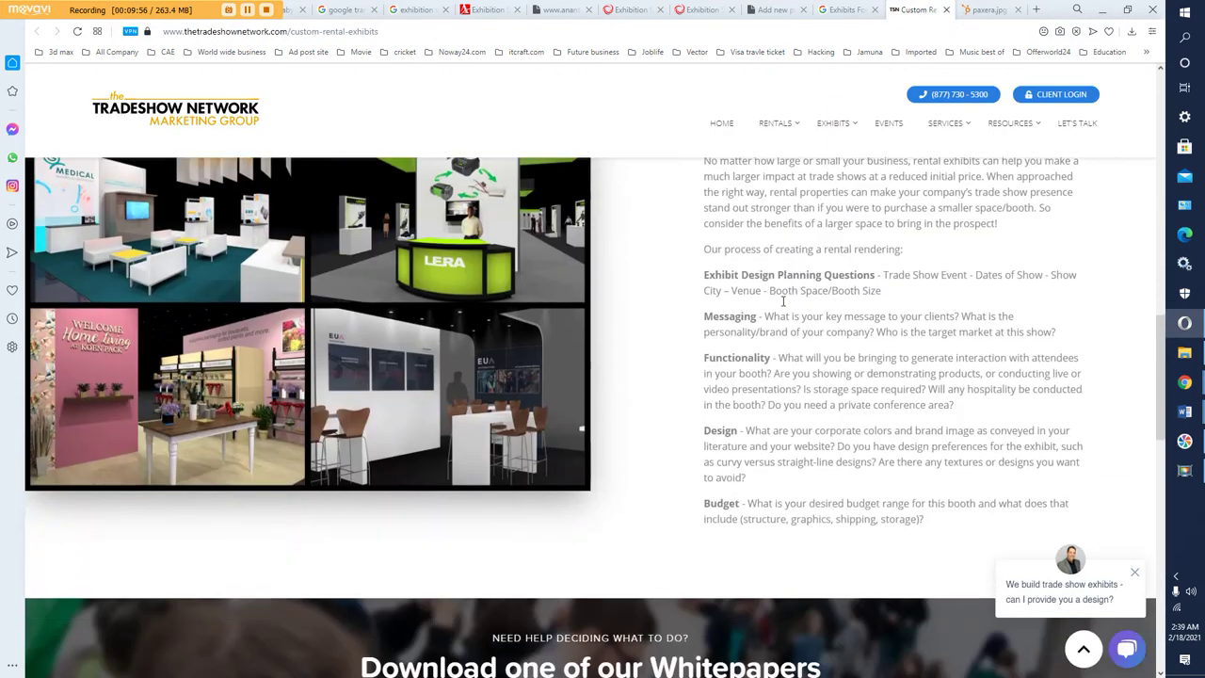
{"action": "scroll", "coordinate": [784, 306], "scroll_direction": "up", "scroll_amount": 3}
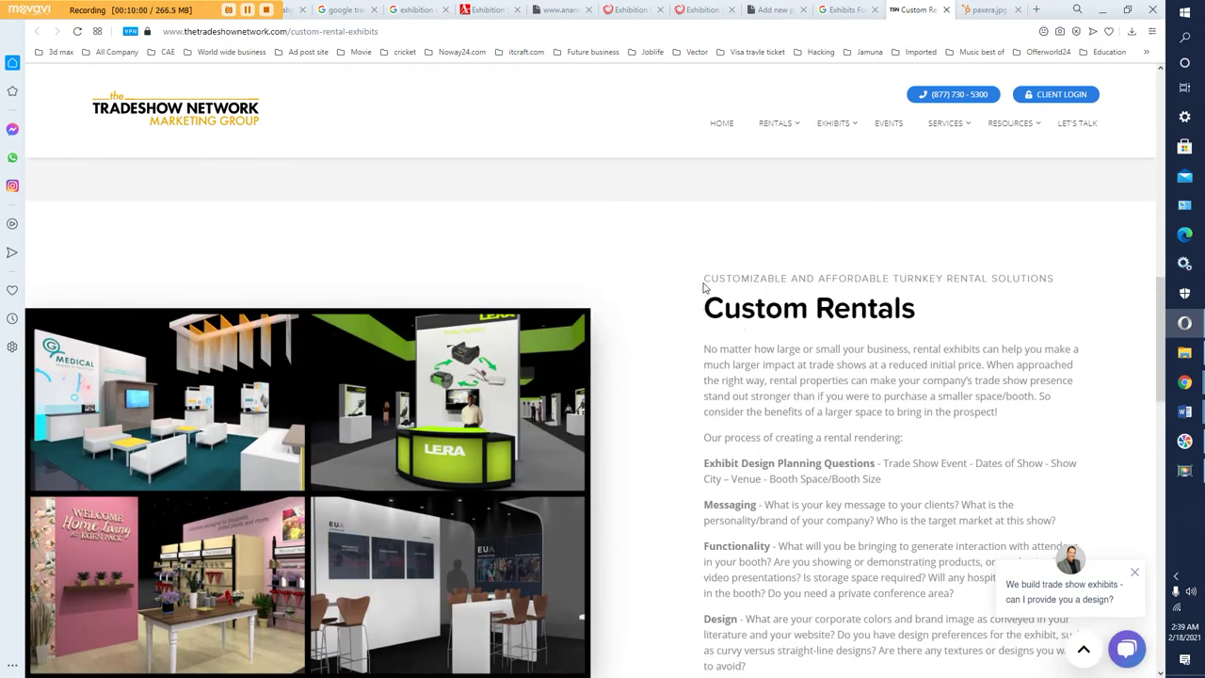
{"action": "left_click_drag", "start_coordinate": [704, 280], "coordinate": [921, 530]}
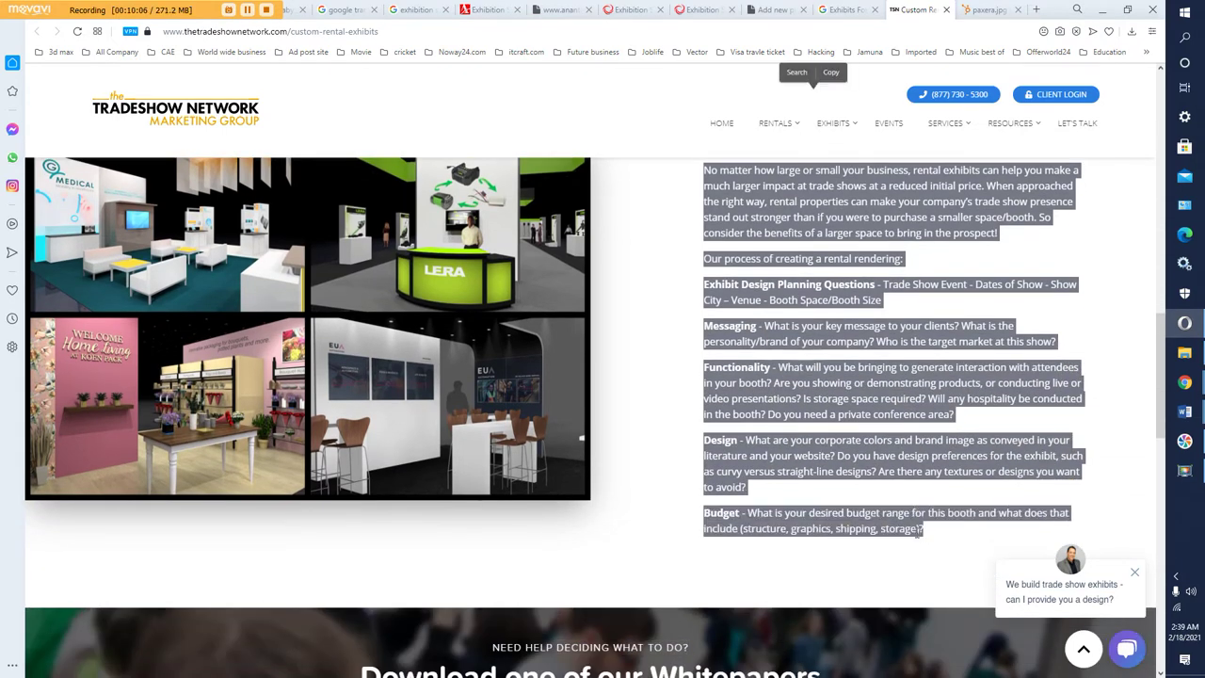
{"action": "left_click", "coordinate": [832, 74]}
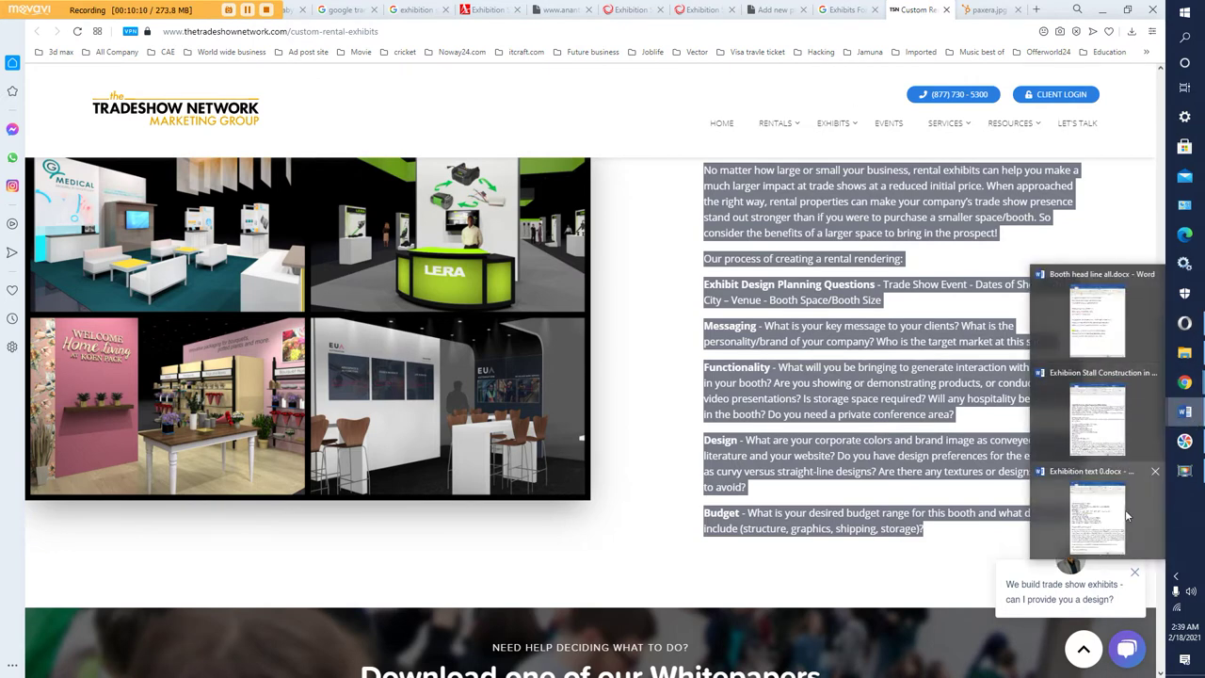
- Switch to the Word document "Exhibiion Stall Construction in Dhaka.docx" and paste the copied text as text only at its beginning
{"action": "mouse_move", "coordinate": [1113, 440]}
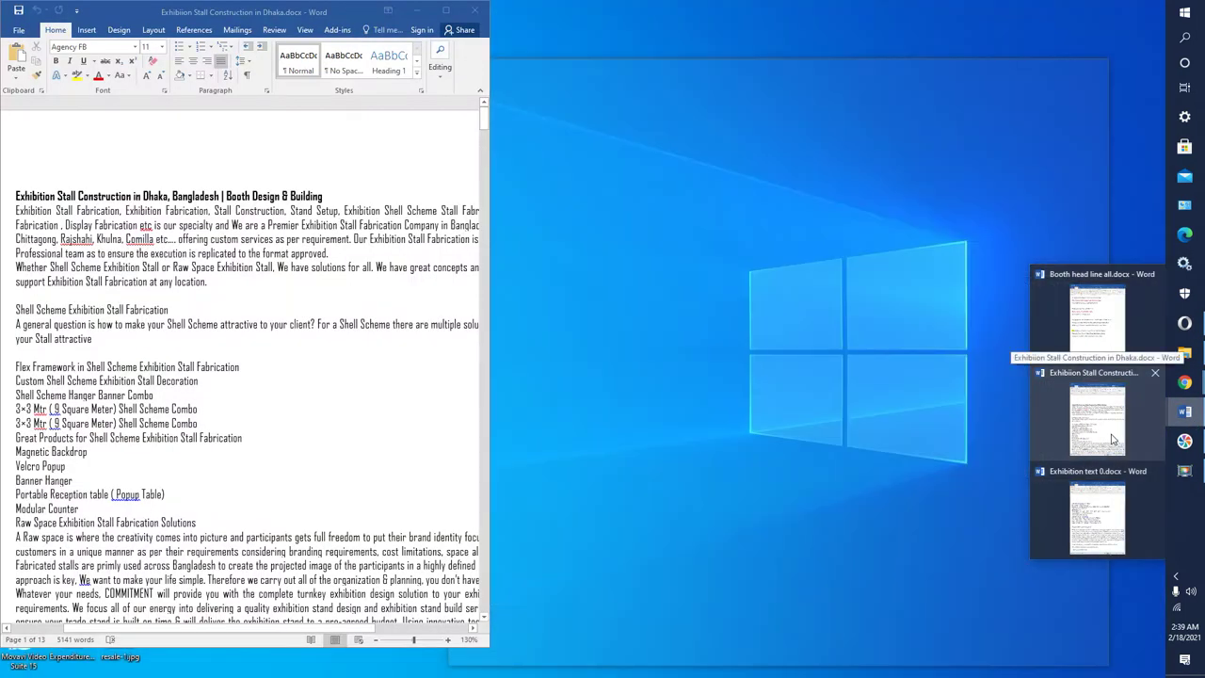
{"action": "left_click", "coordinate": [1112, 440]}
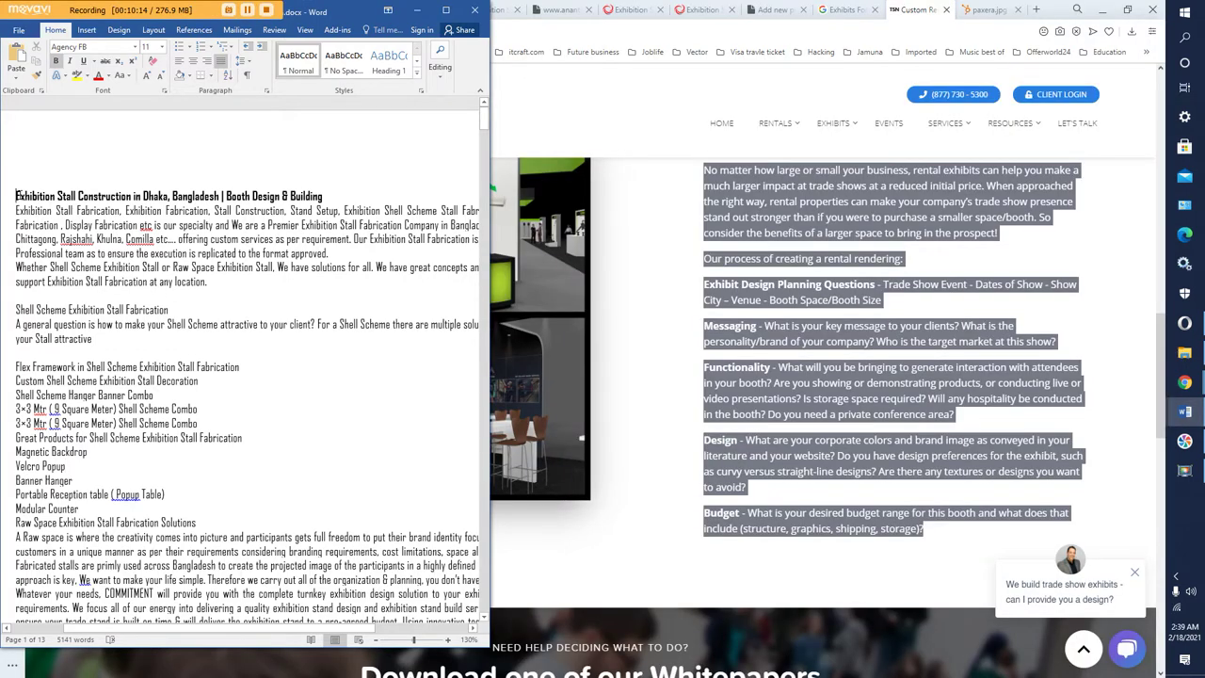
{"action": "key", "text": "super+Down"}
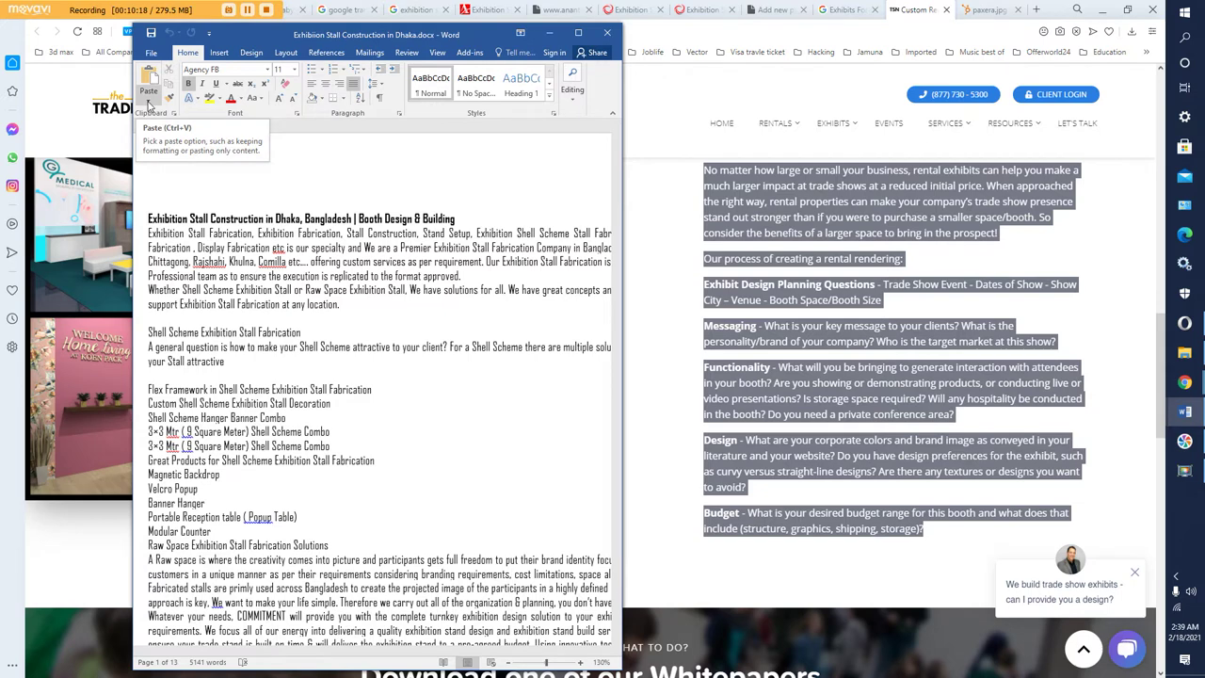
{"action": "left_click", "coordinate": [147, 101]}
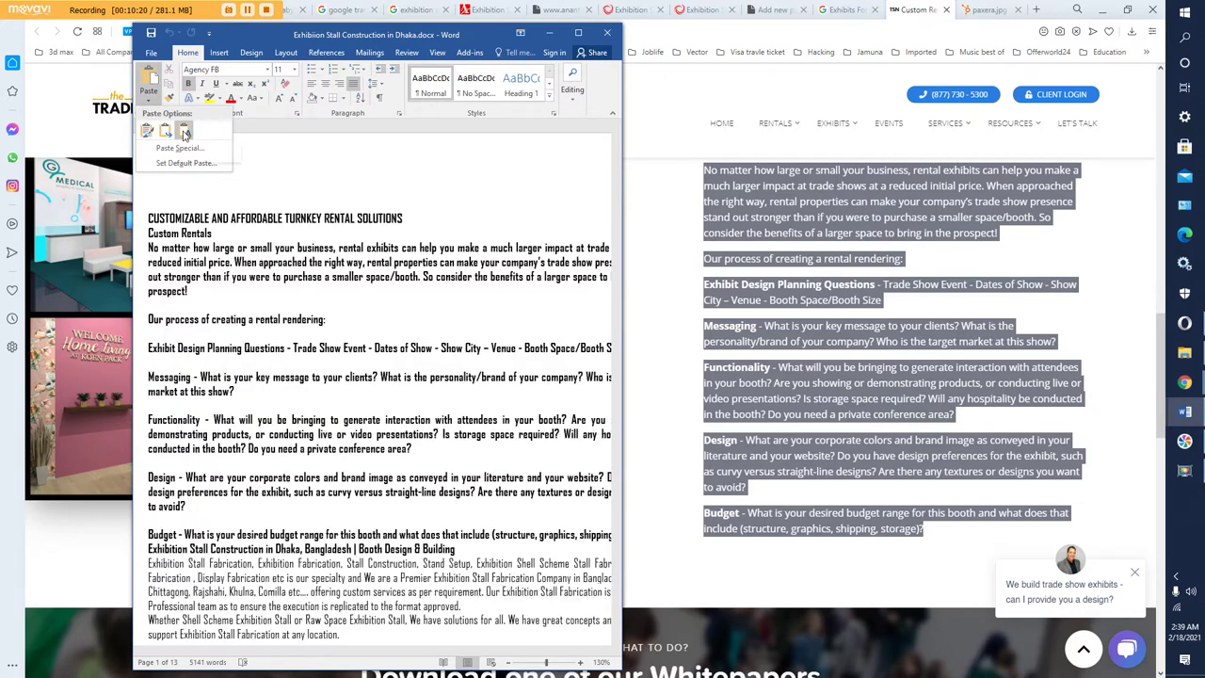
{"action": "left_click", "coordinate": [184, 133]}
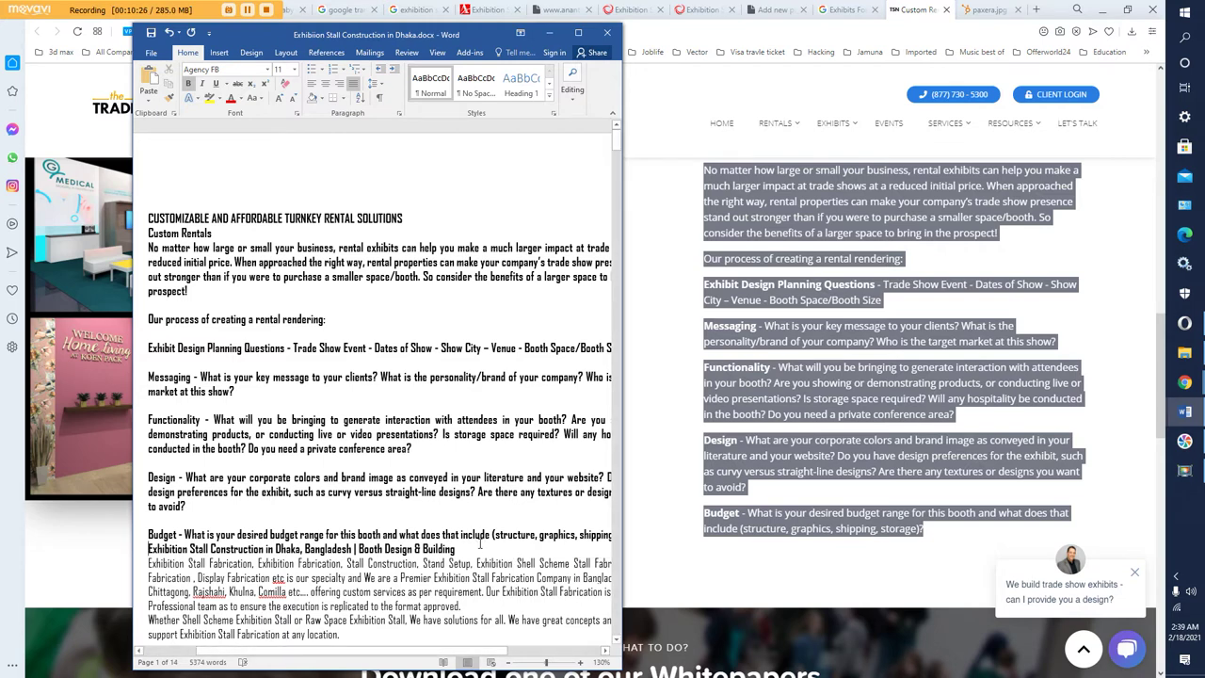
- Separate the pasted Custom Rentals text from the heading below, unbold it, and set its spacing to 0 pt after with single line spacing
{"action": "key", "text": "Return"}
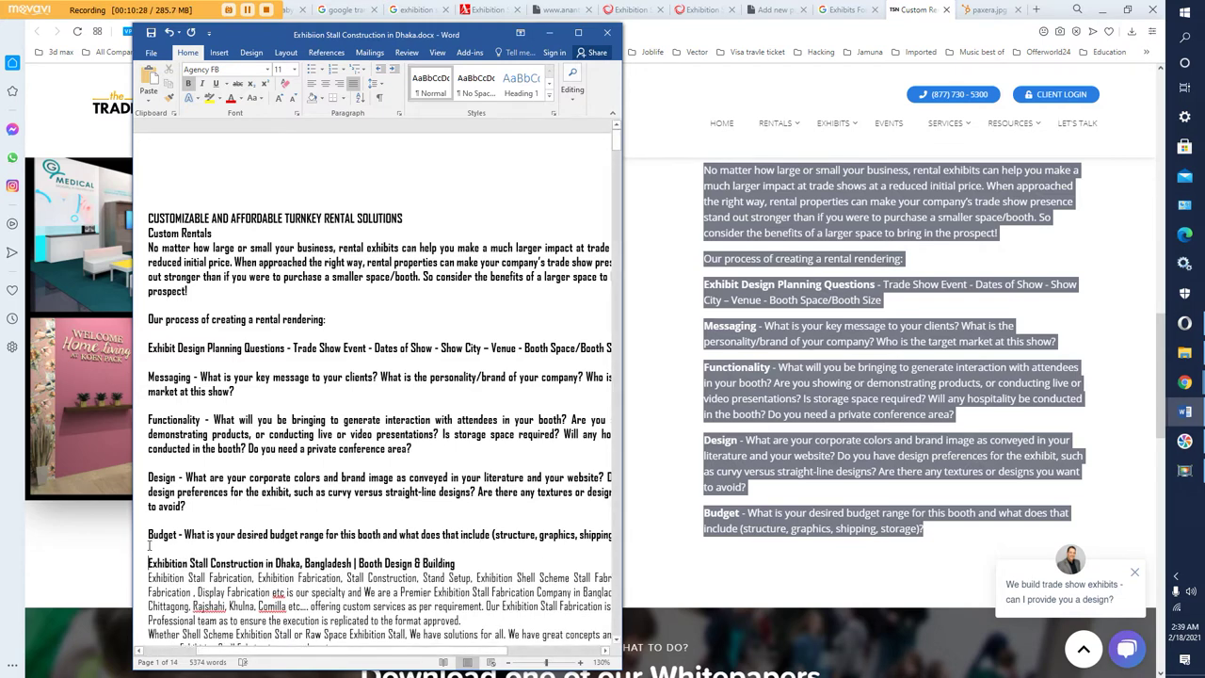
{"action": "left_click_drag", "start_coordinate": [149, 546], "coordinate": [152, 224]}
{"action": "left_click", "coordinate": [156, 199]}
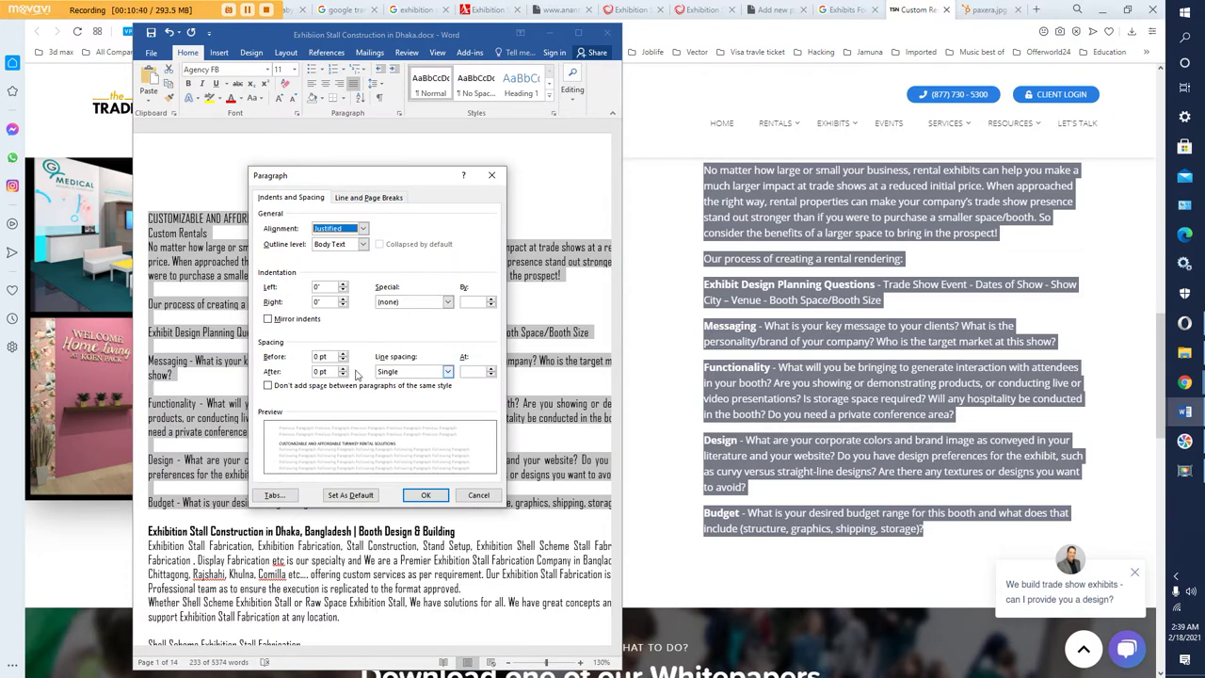
{"action": "left_click", "coordinate": [343, 375]}
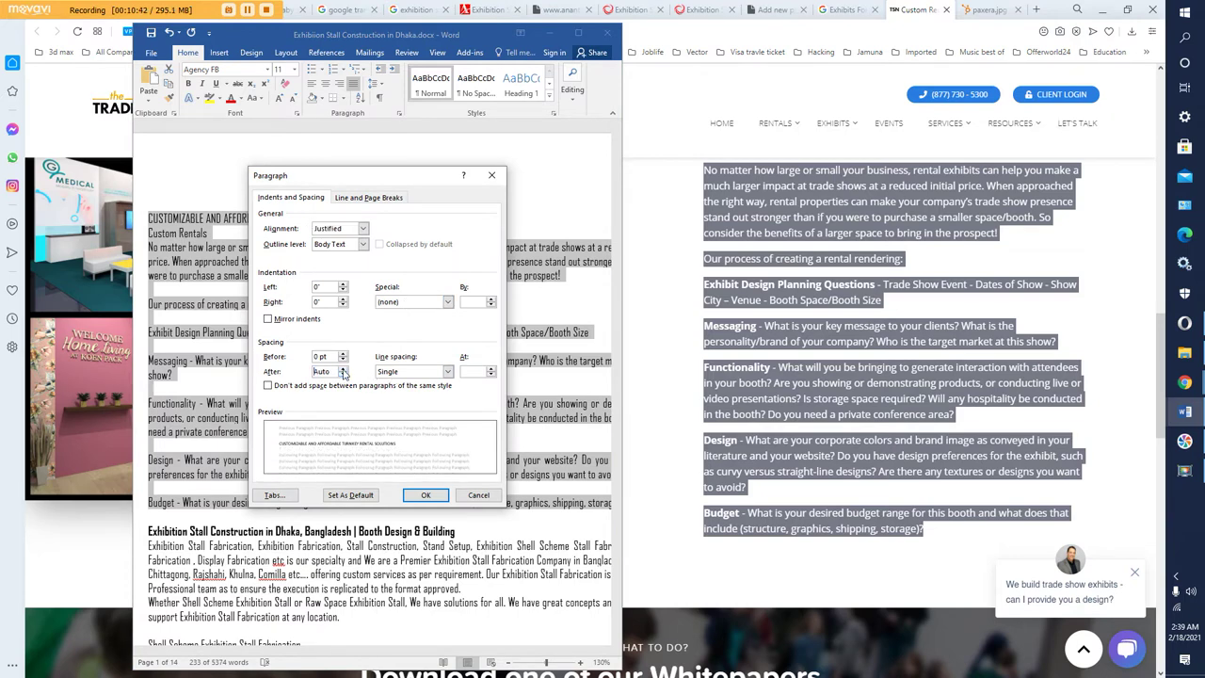
{"action": "left_click", "coordinate": [448, 372]}
{"action": "left_click", "coordinate": [386, 383]}
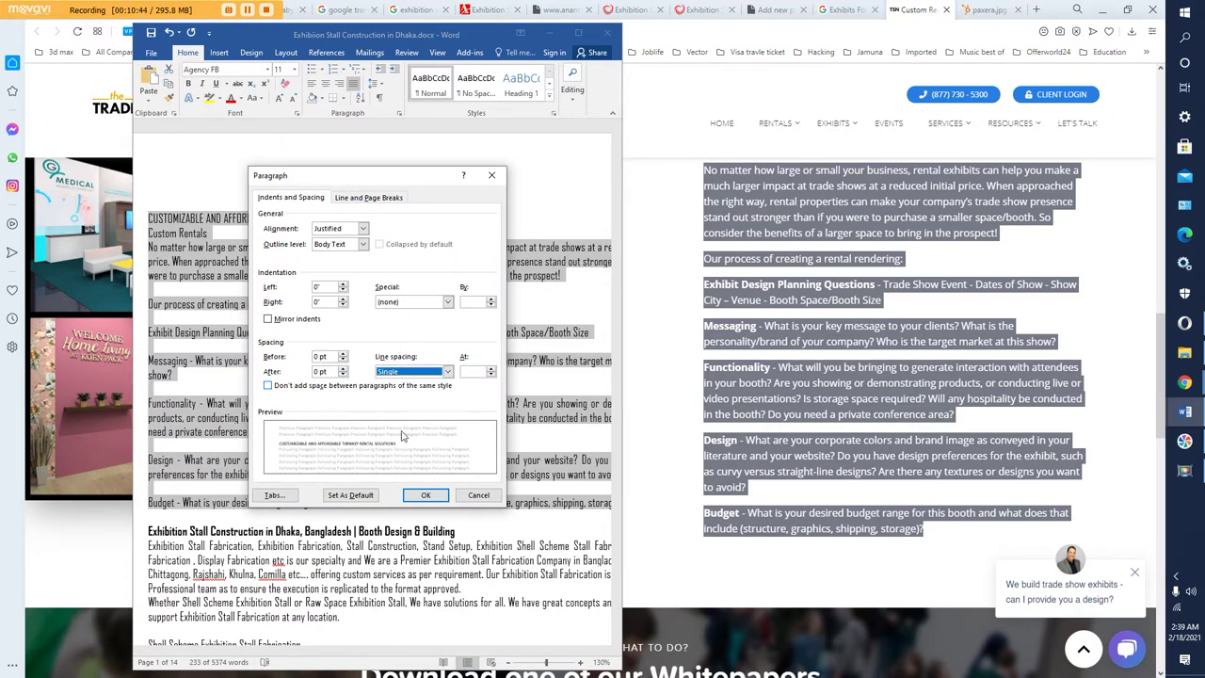
{"action": "left_click", "coordinate": [425, 494]}
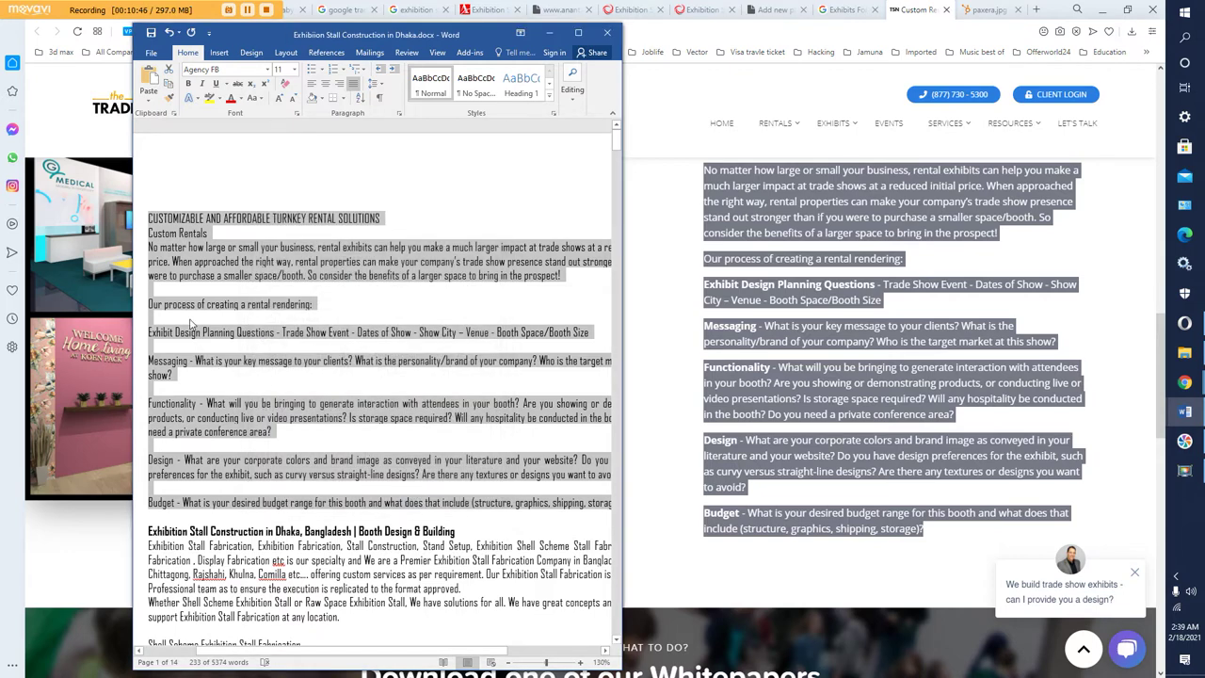
- Remove the blank lines between the paragraphs from "Our process of creating a rental rendering" through Budget
{"action": "left_click", "coordinate": [191, 318]}
{"action": "key", "text": "BackSpace"}
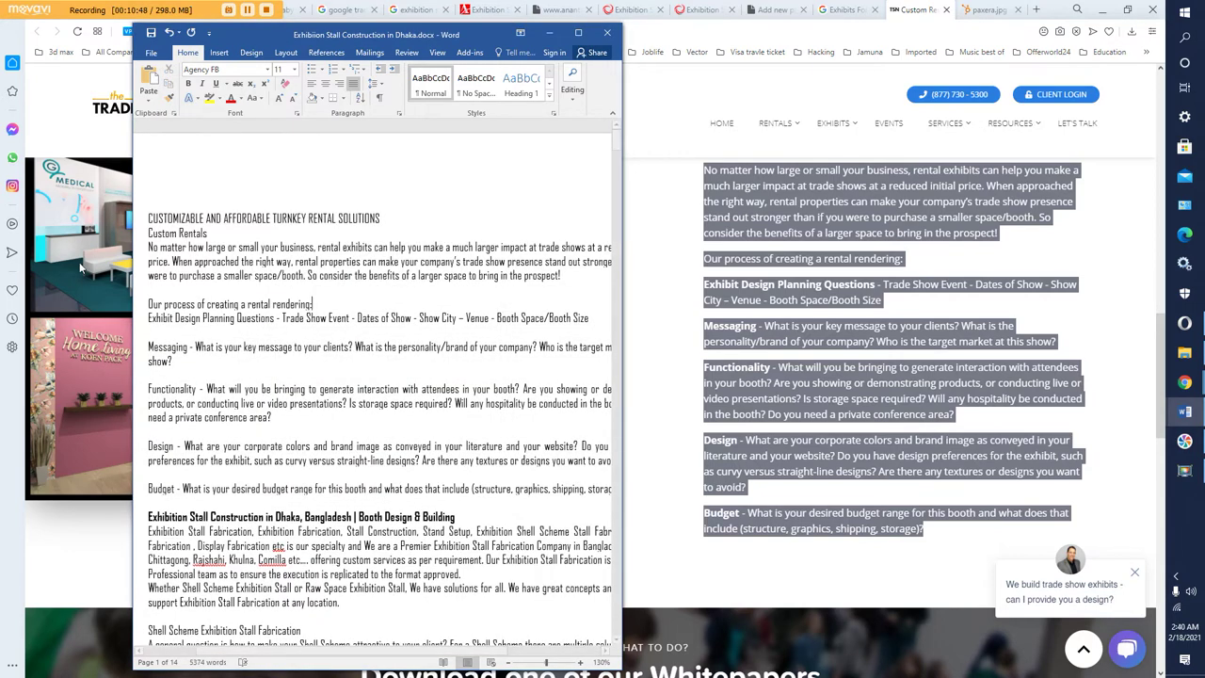
{"action": "key", "text": "BackSpace"}
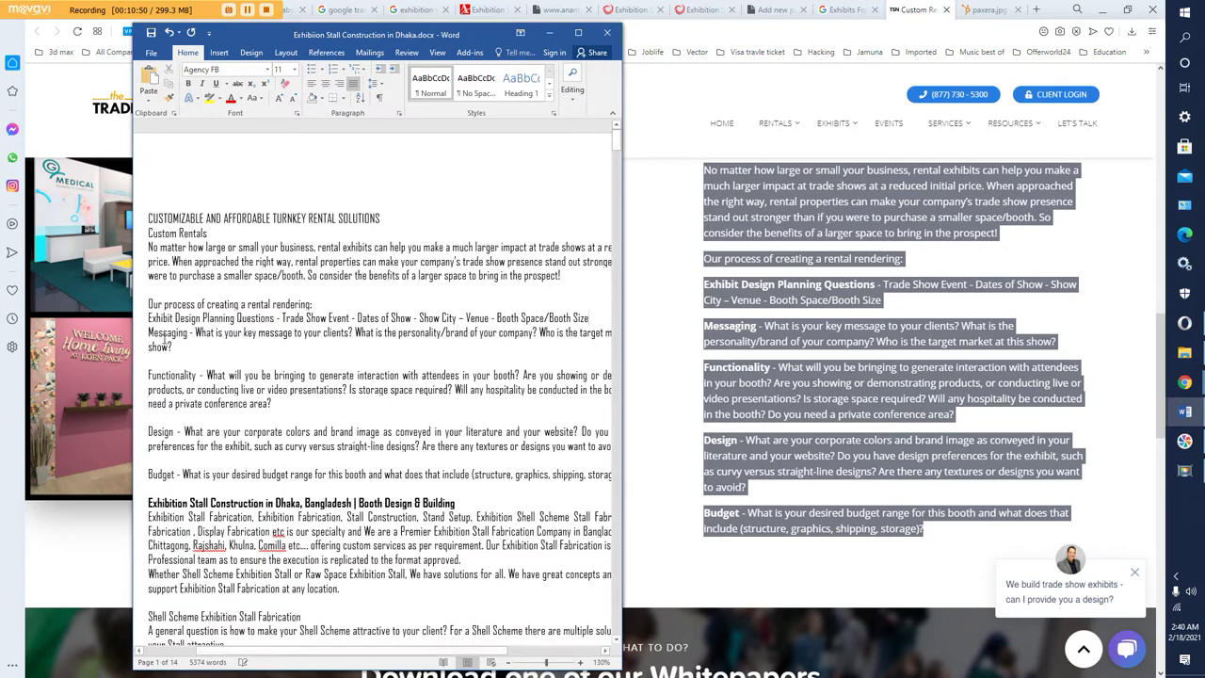
{"action": "key", "text": "BackSpace"}
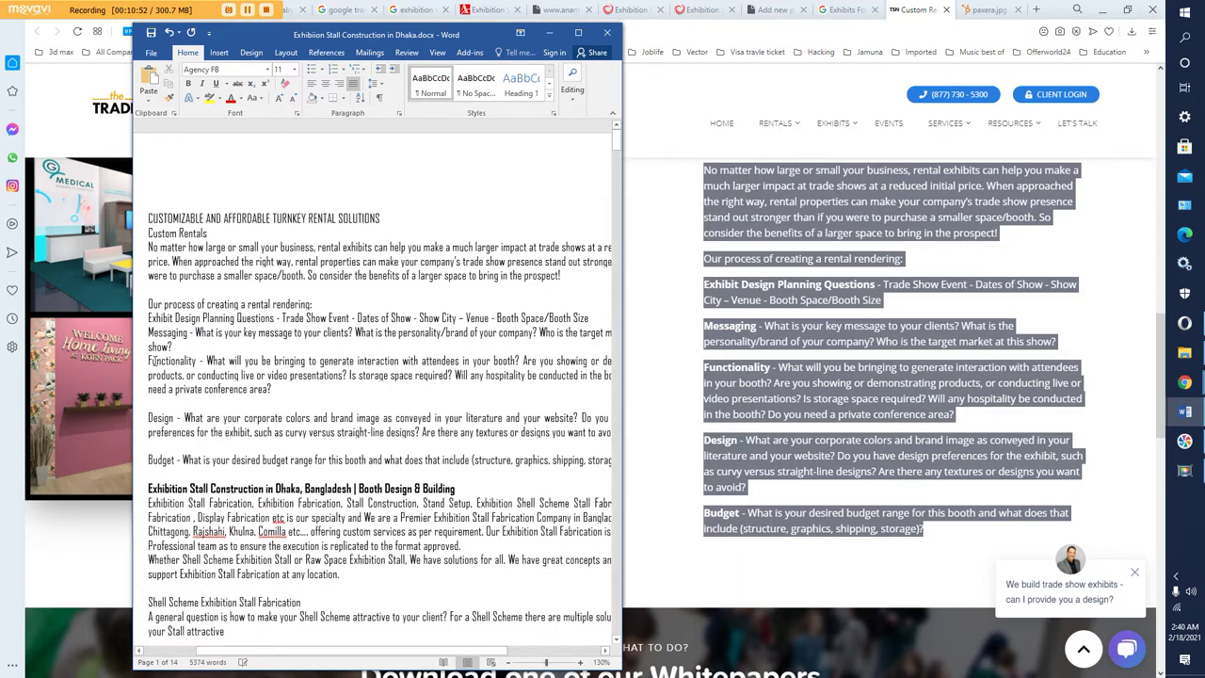
{"action": "left_click", "coordinate": [168, 405]}
{"action": "key", "text": "BackSpace"}
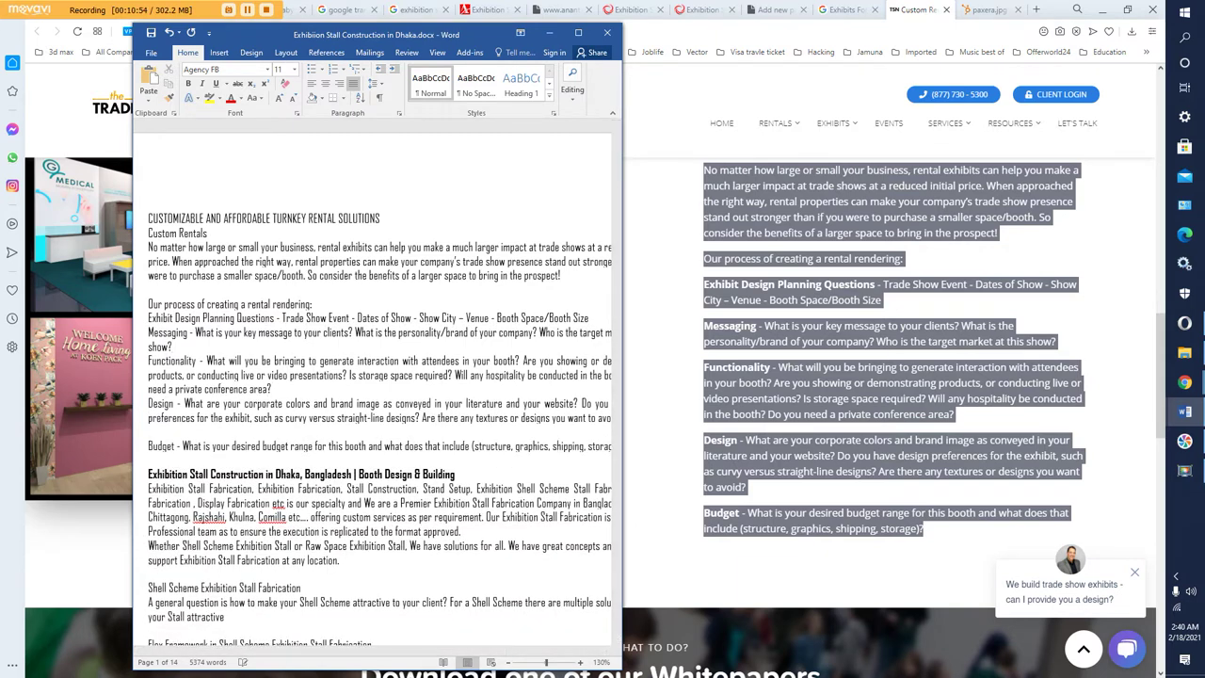
{"action": "left_click", "coordinate": [183, 435]}
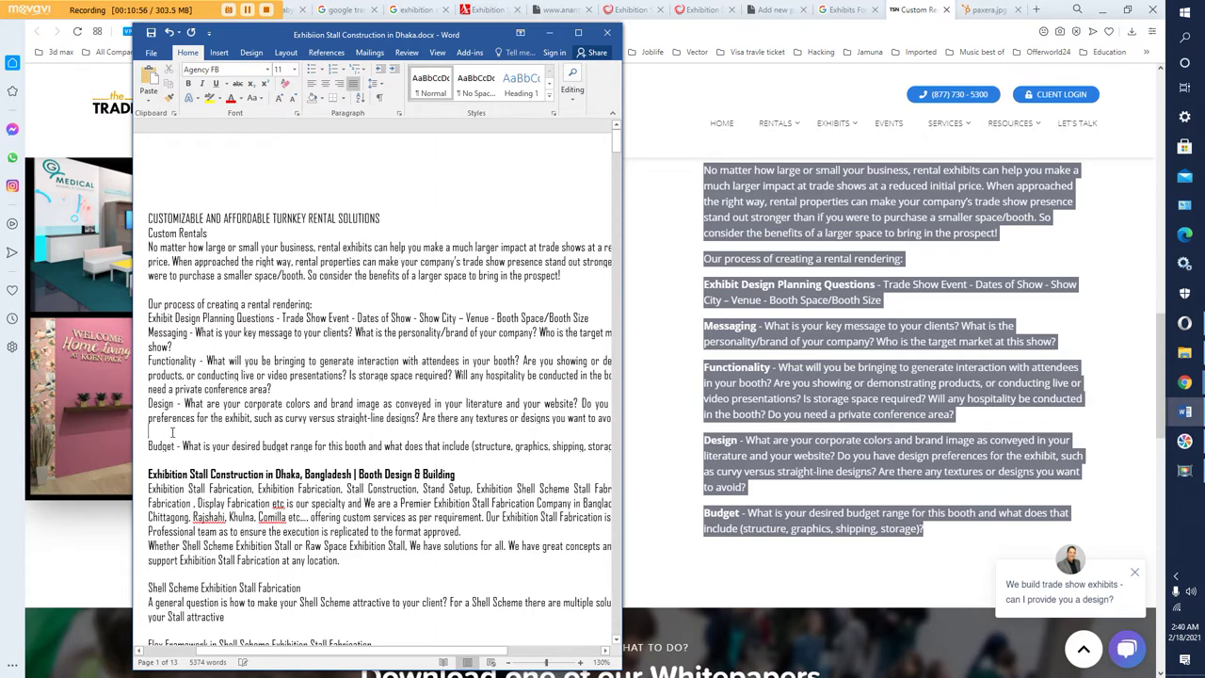
{"action": "key", "text": "BackSpace"}
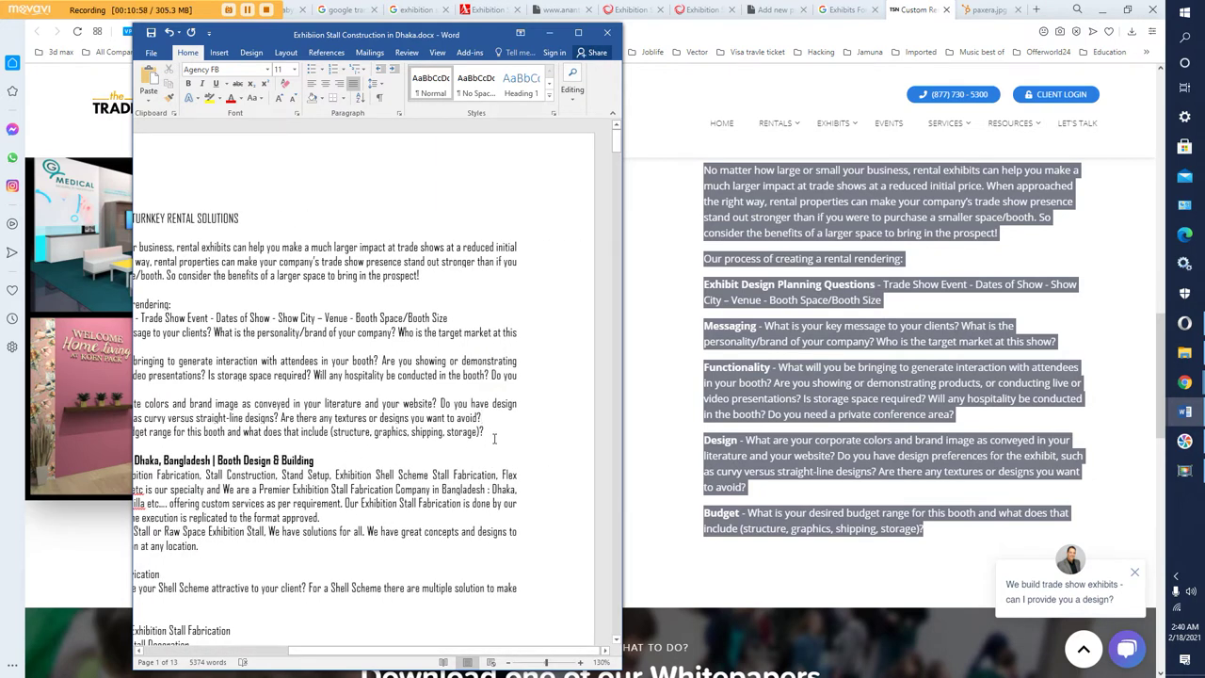
- Copy the cleaned Custom Rentals text into the end of the krooy.com product description in the browser and delete its blank line before "Our process"
{"action": "left_click_drag", "start_coordinate": [494, 438], "coordinate": [137, 212]}
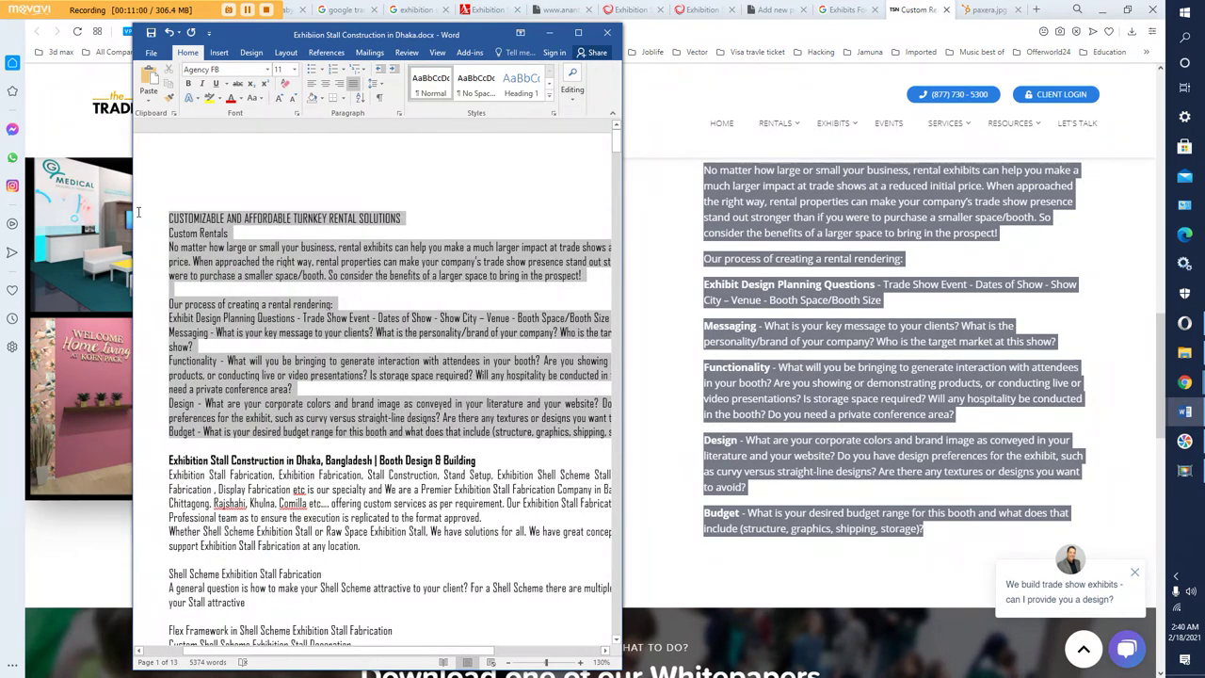
{"action": "right_click", "coordinate": [189, 222]}
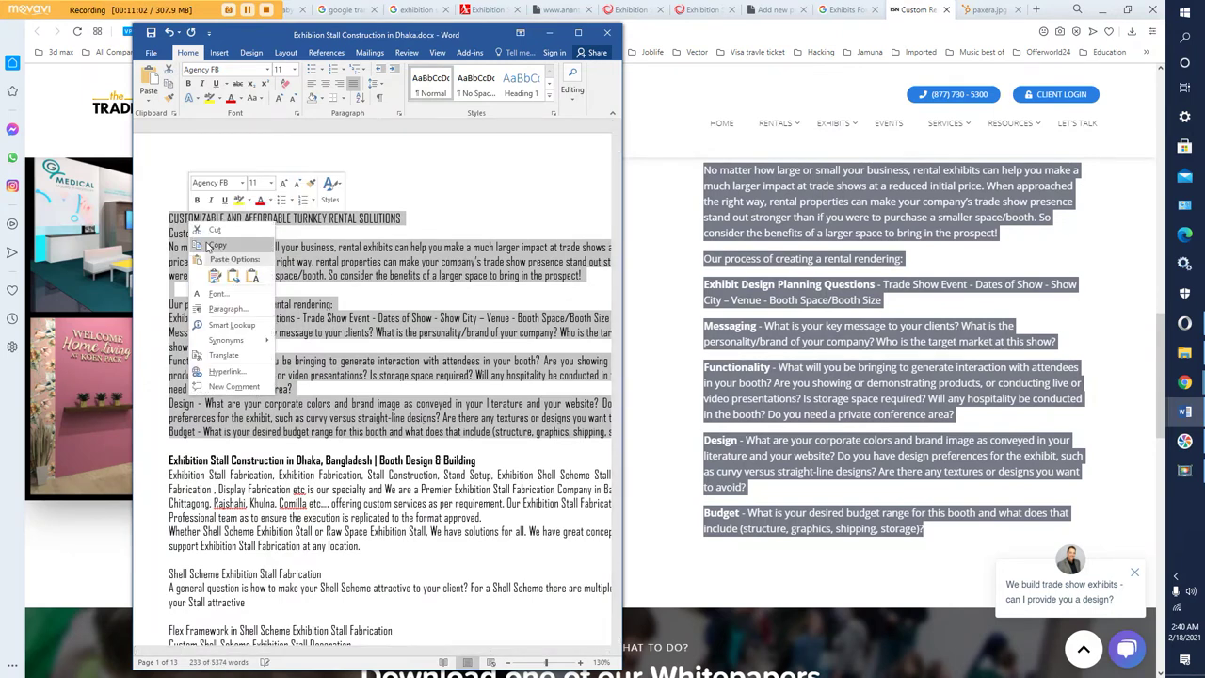
{"action": "left_click", "coordinate": [214, 245]}
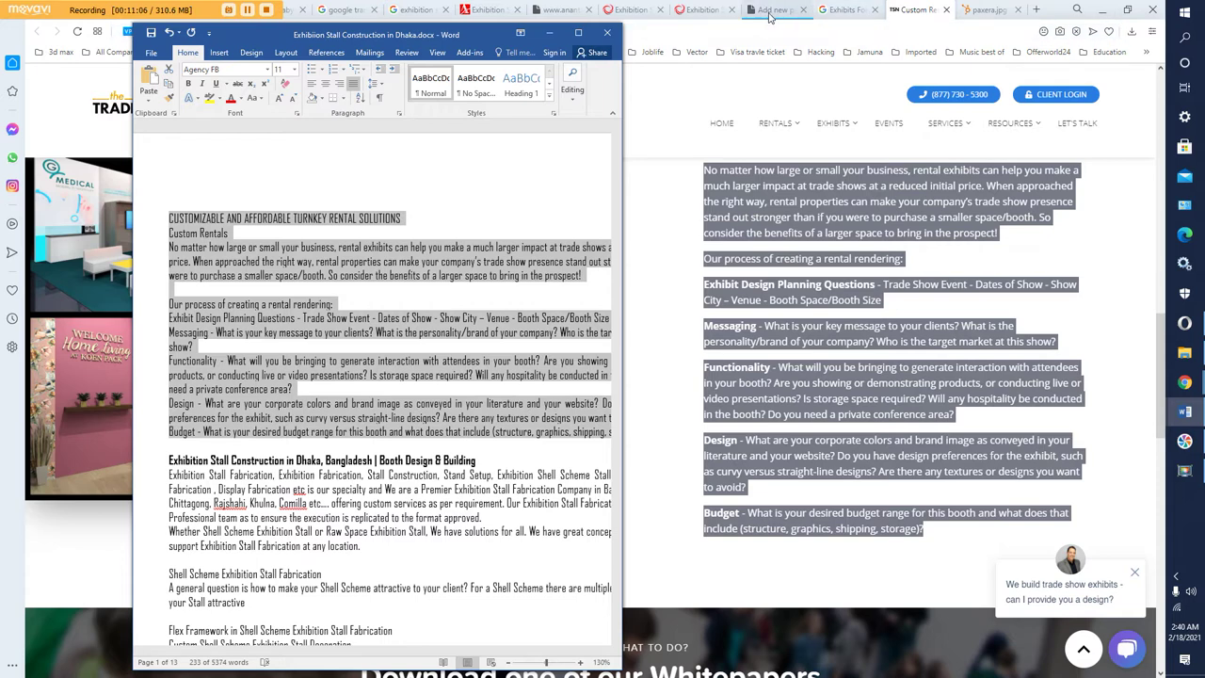
{"action": "left_click", "coordinate": [769, 16]}
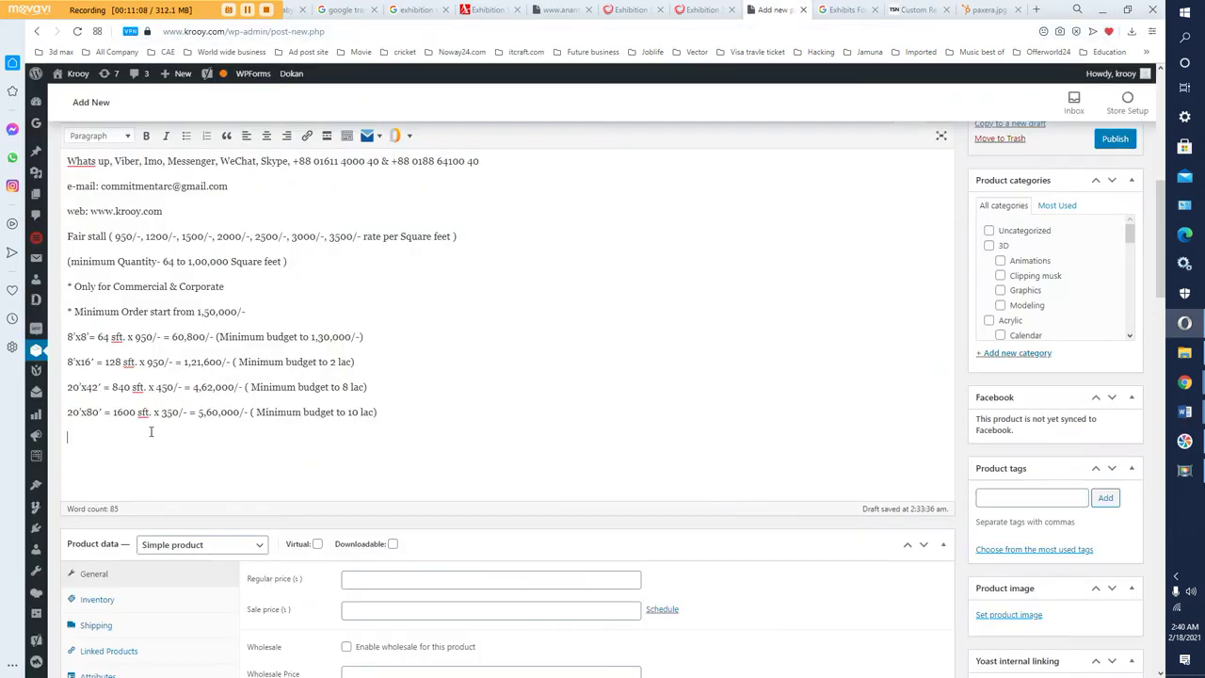
{"action": "right_click", "coordinate": [84, 437]}
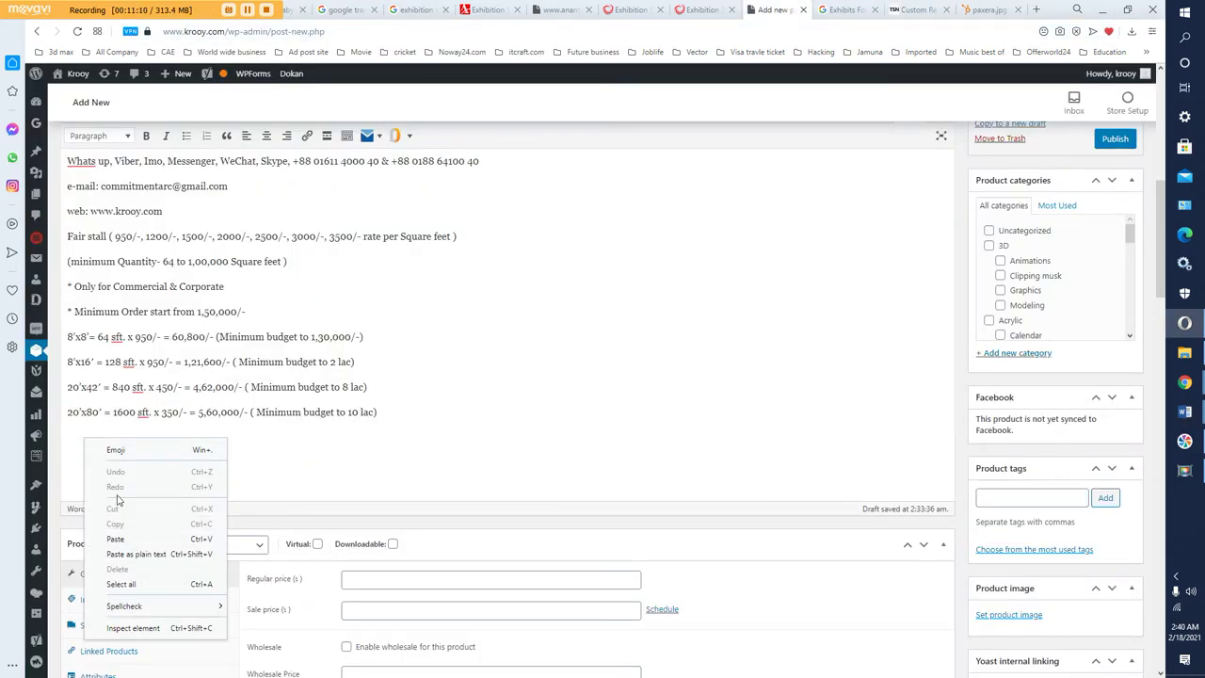
{"action": "left_click", "coordinate": [130, 540]}
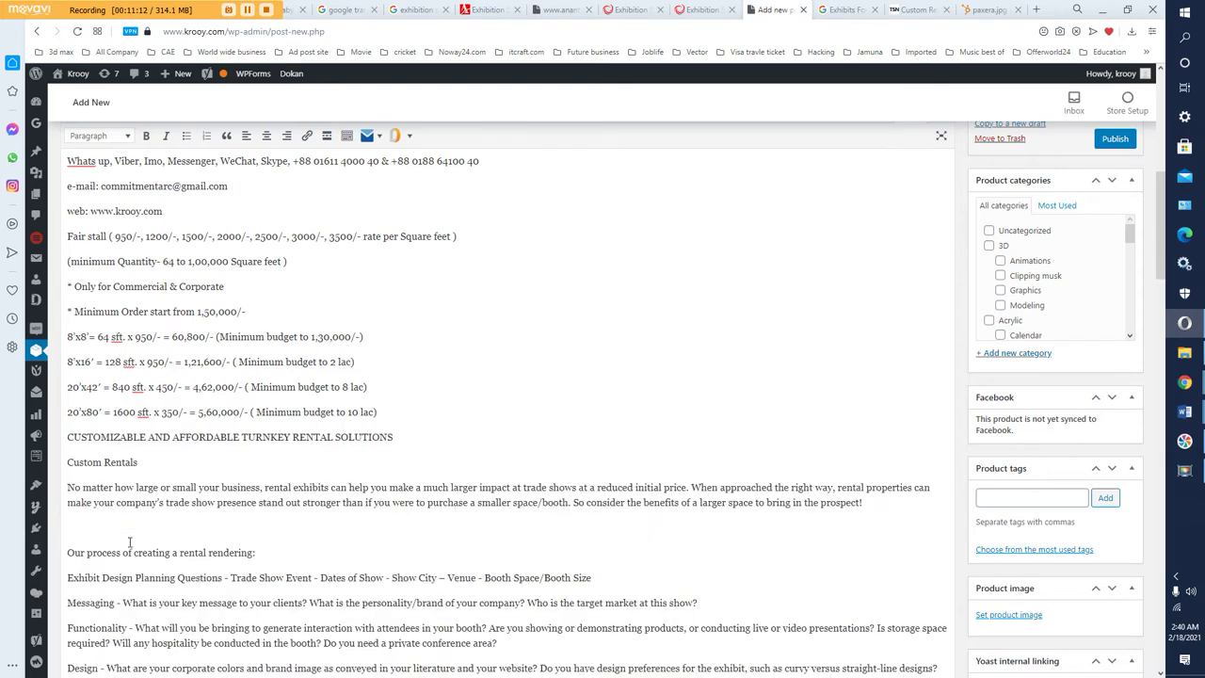
{"action": "scroll", "coordinate": [131, 532], "scroll_direction": "down", "scroll_amount": 2}
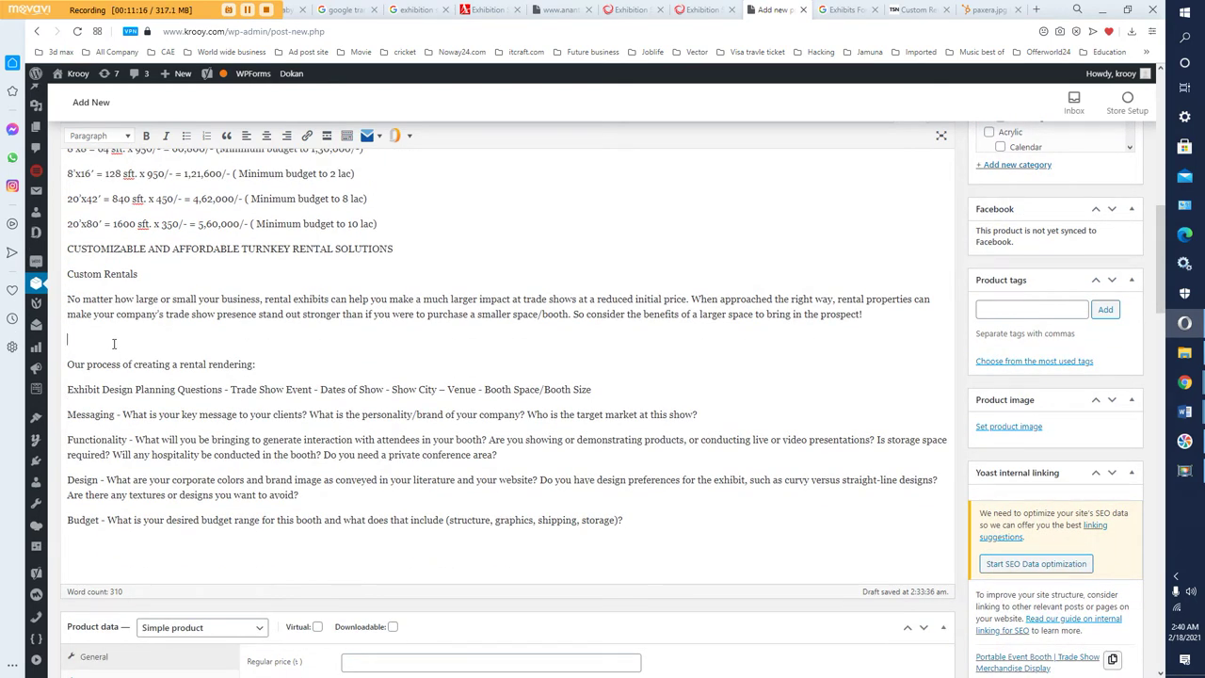
{"action": "key", "text": "BackSpace"}
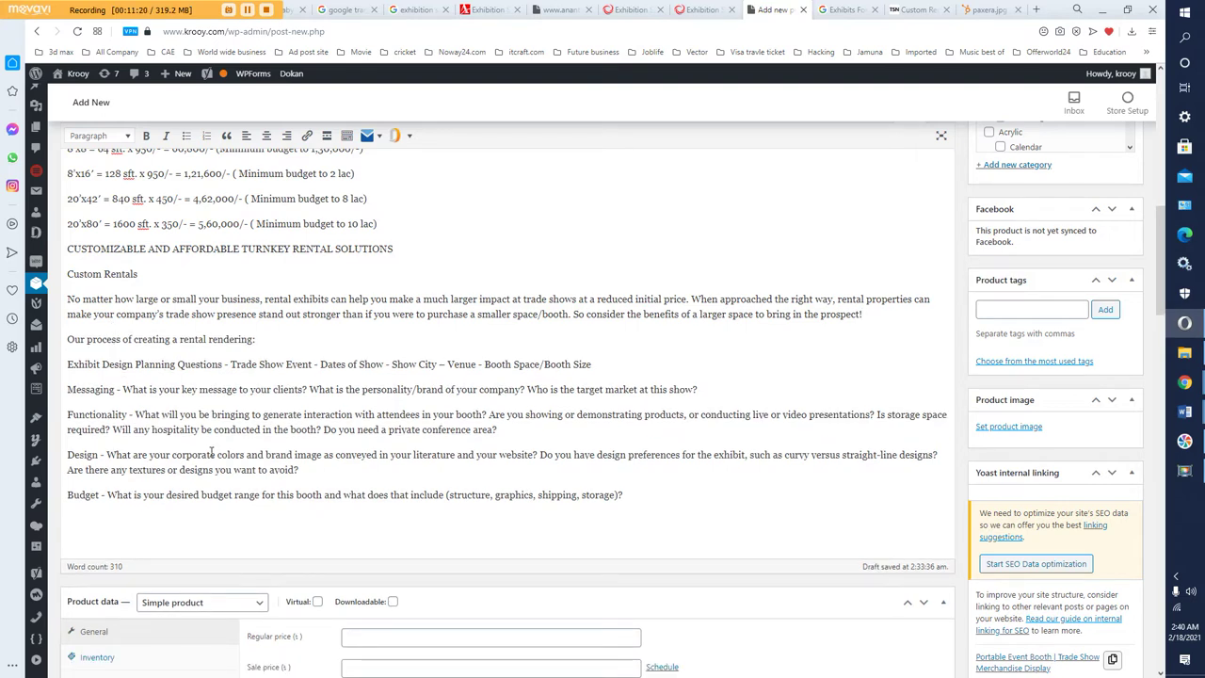
- Review the Yoast SEO analysis results for the extended product description
{"action": "scroll", "coordinate": [211, 455], "scroll_direction": "down", "scroll_amount": 1}
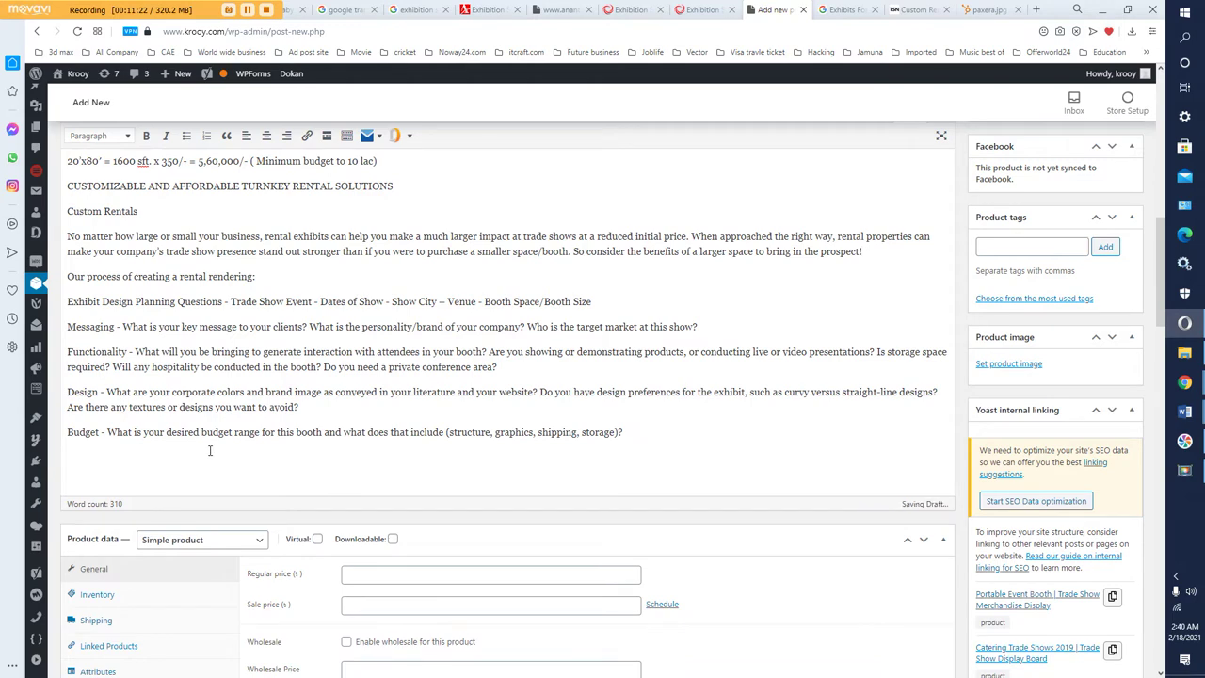
{"action": "scroll", "coordinate": [211, 453], "scroll_direction": "down", "scroll_amount": 6}
{"action": "scroll", "coordinate": [210, 455], "scroll_direction": "down", "scroll_amount": 6}
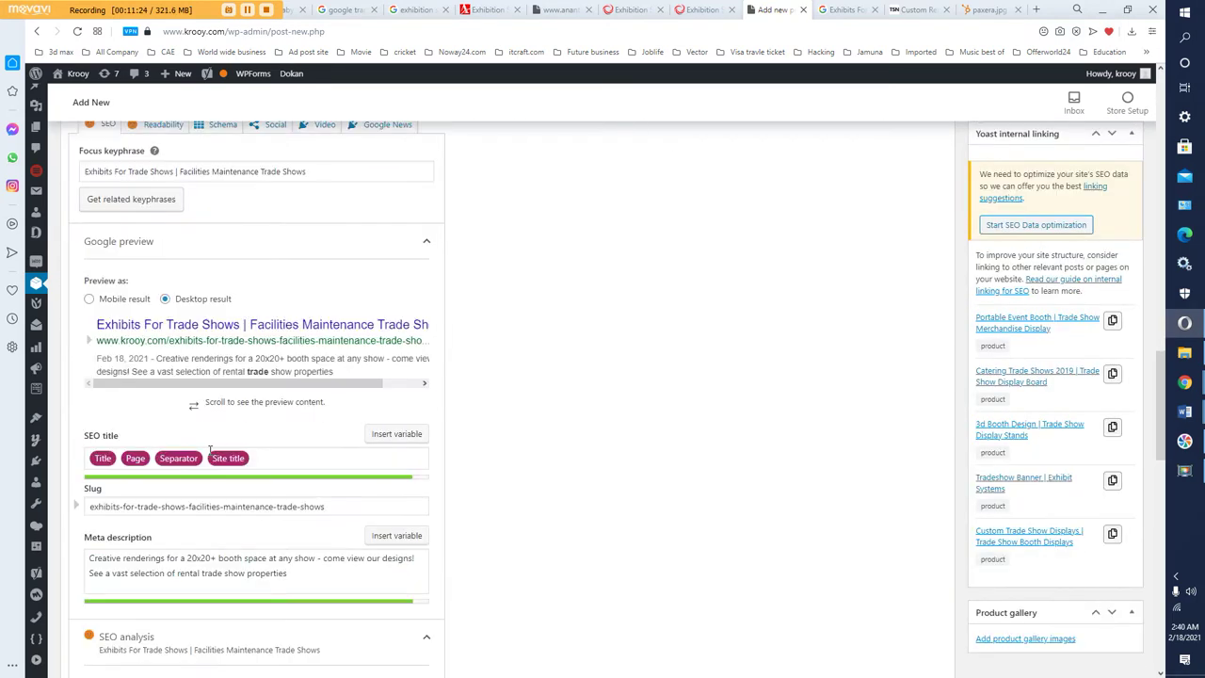
{"action": "scroll", "coordinate": [243, 455], "scroll_direction": "down", "scroll_amount": 1}
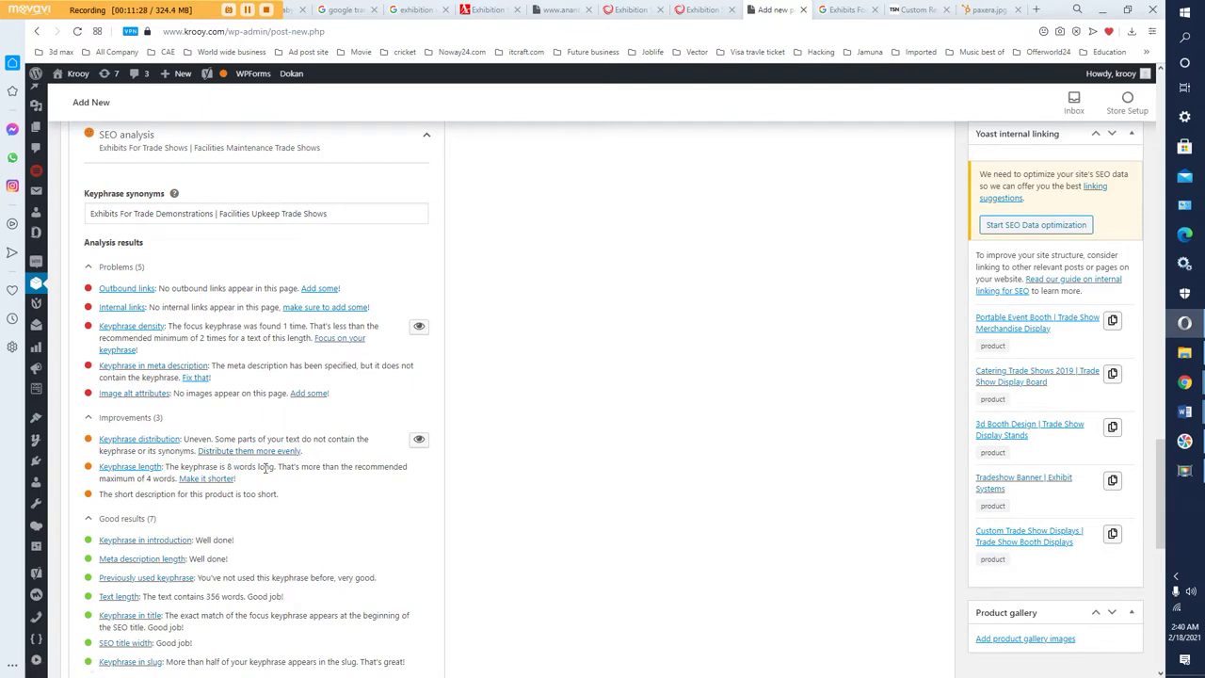
{"action": "scroll", "coordinate": [266, 492], "scroll_direction": "down", "scroll_amount": 1}
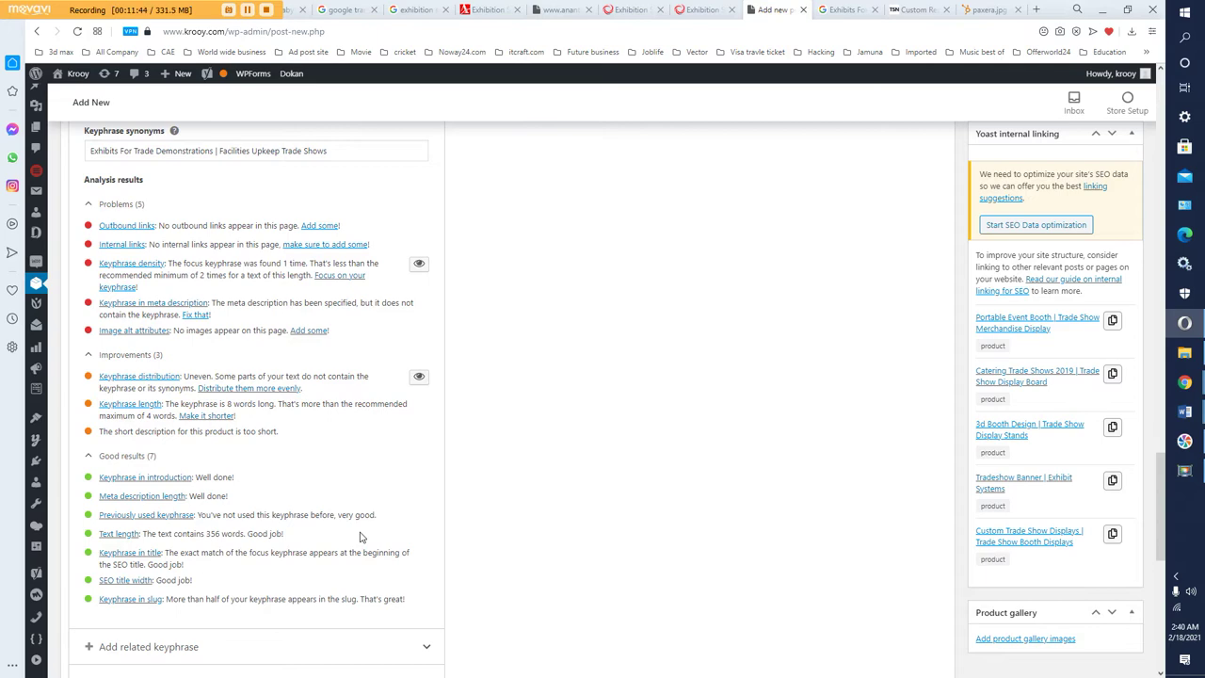
- Take the Custom Rentals text out of the product description and check the Yoast text length result without it
{"action": "scroll", "coordinate": [389, 482], "scroll_direction": "up", "scroll_amount": 15}
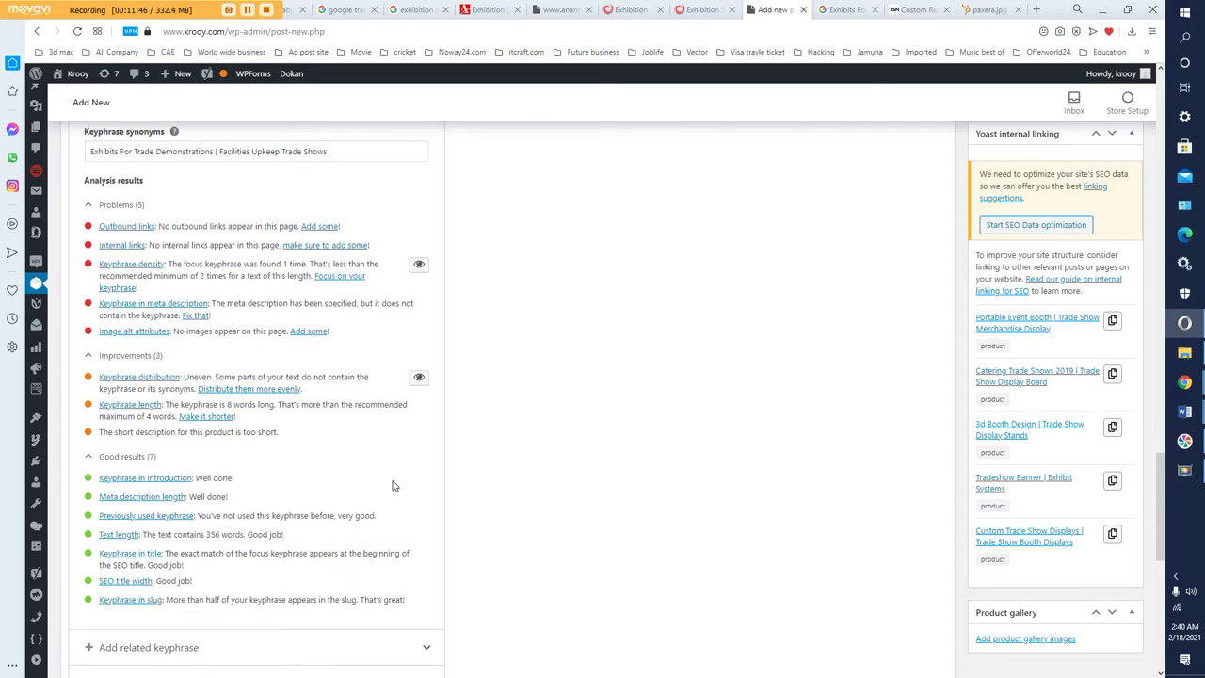
{"action": "scroll", "coordinate": [389, 482], "scroll_direction": "up", "scroll_amount": 4}
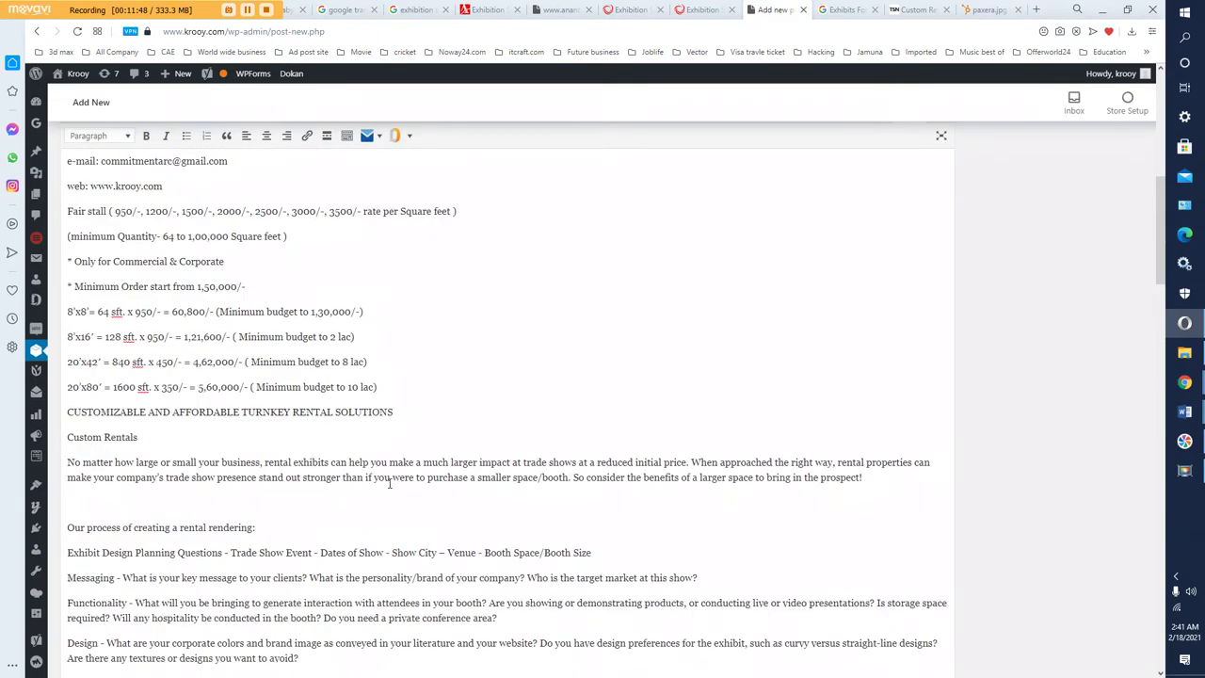
{"action": "scroll", "coordinate": [305, 579], "scroll_direction": "down", "scroll_amount": 1}
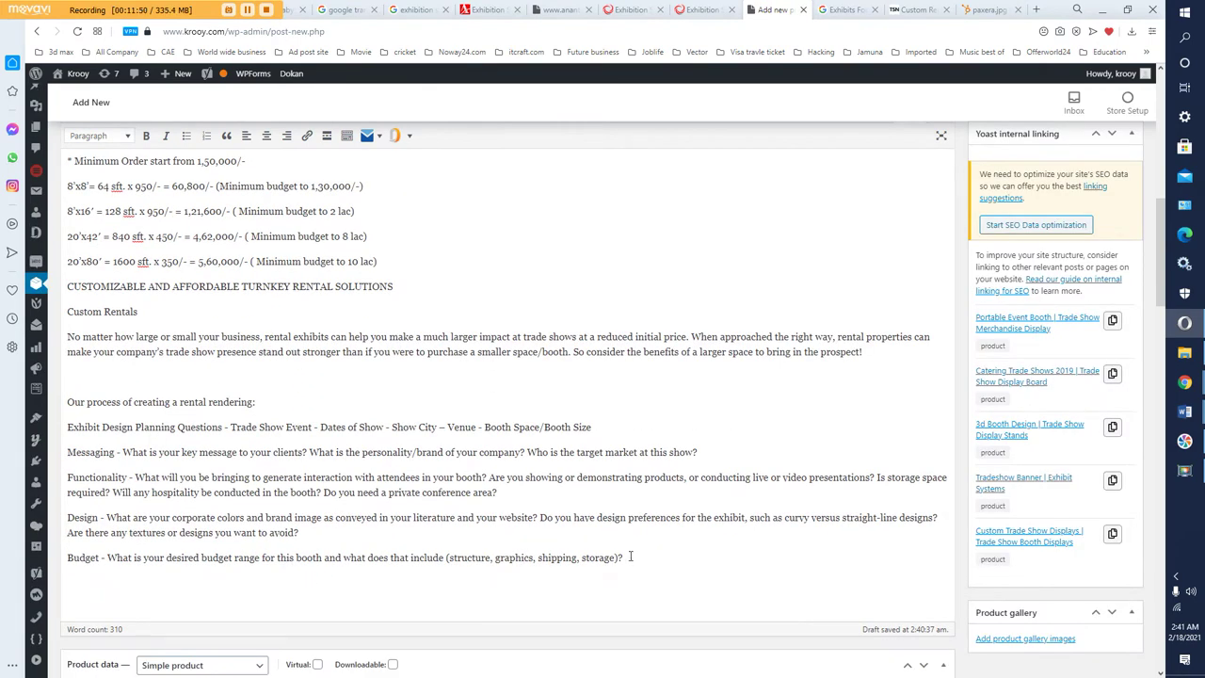
{"action": "left_click_drag", "start_coordinate": [623, 557], "coordinate": [80, 293]}
{"action": "key", "text": "super+c"}
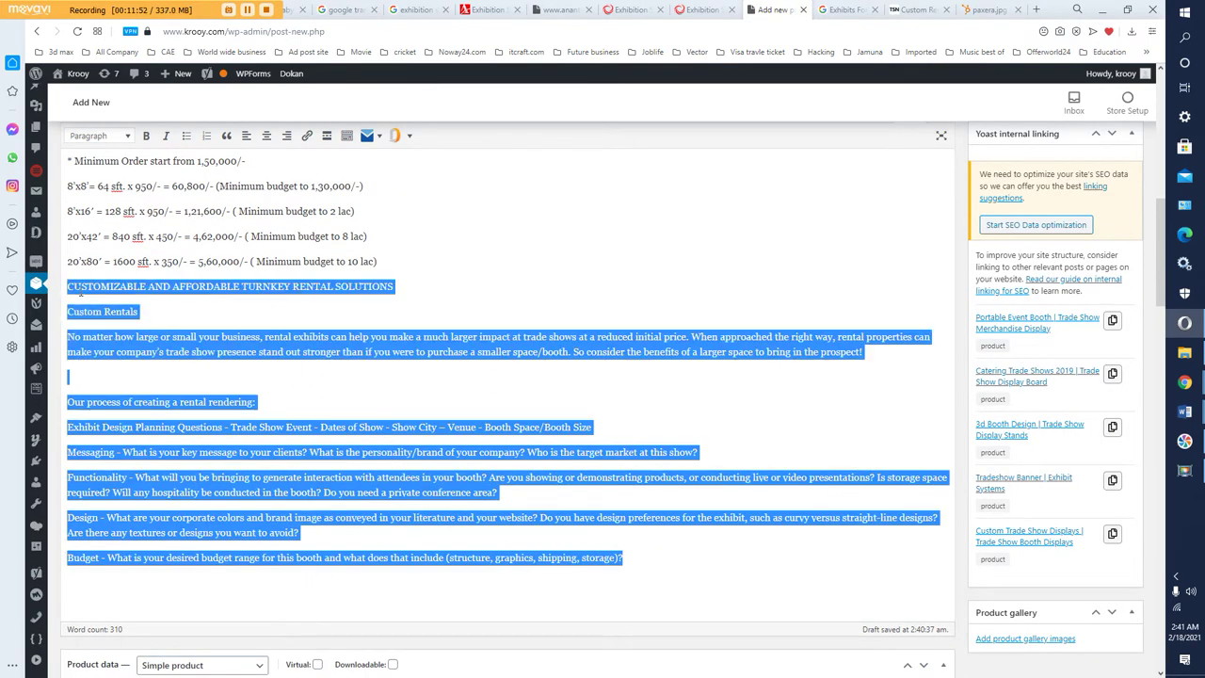
{"action": "key", "text": "BackSpace"}
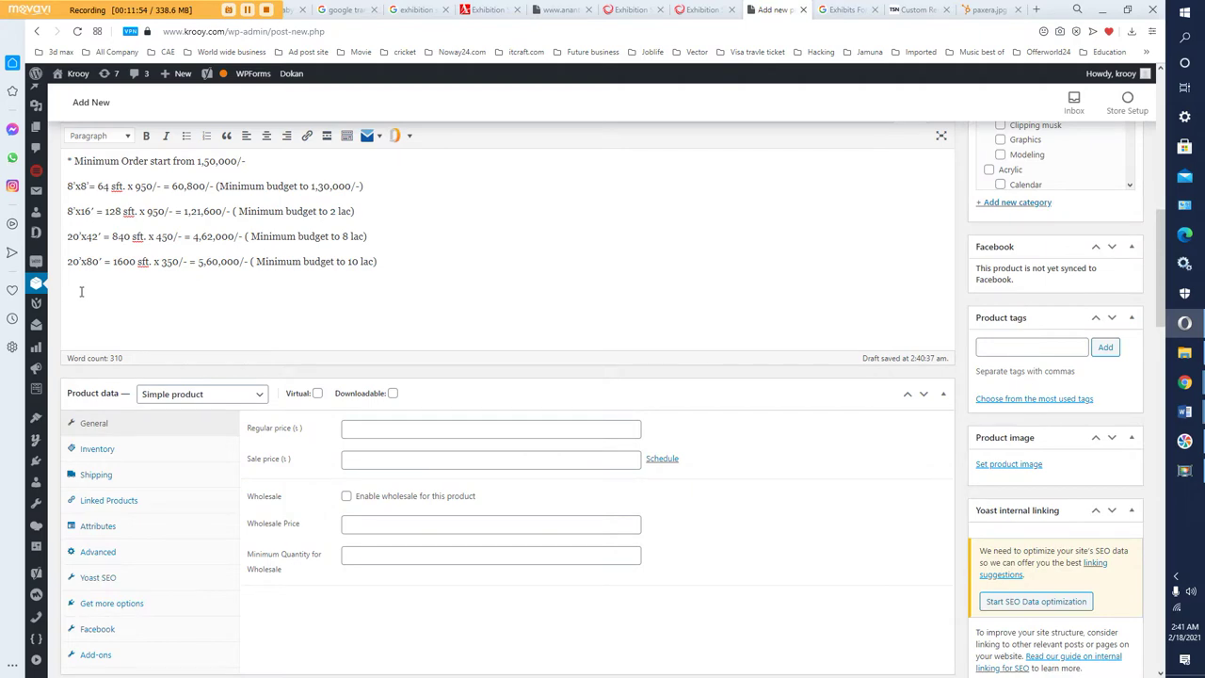
{"action": "scroll", "coordinate": [358, 449], "scroll_direction": "down", "scroll_amount": 15}
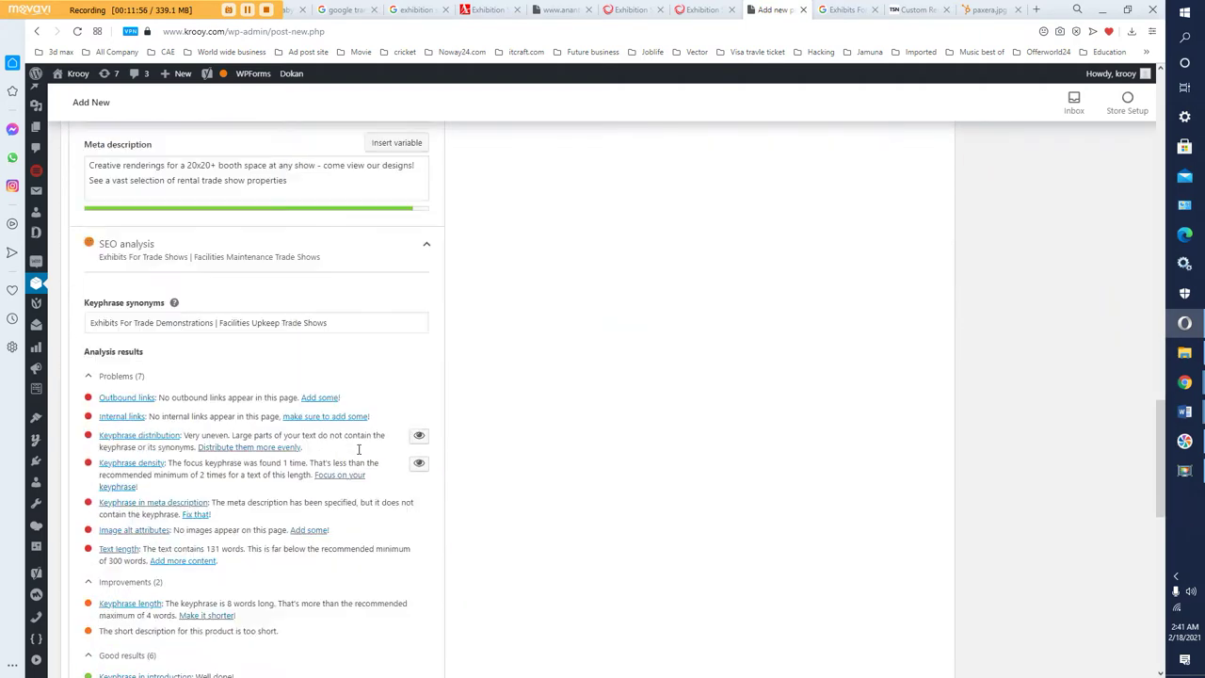
{"action": "scroll", "coordinate": [358, 449], "scroll_direction": "down", "scroll_amount": 2}
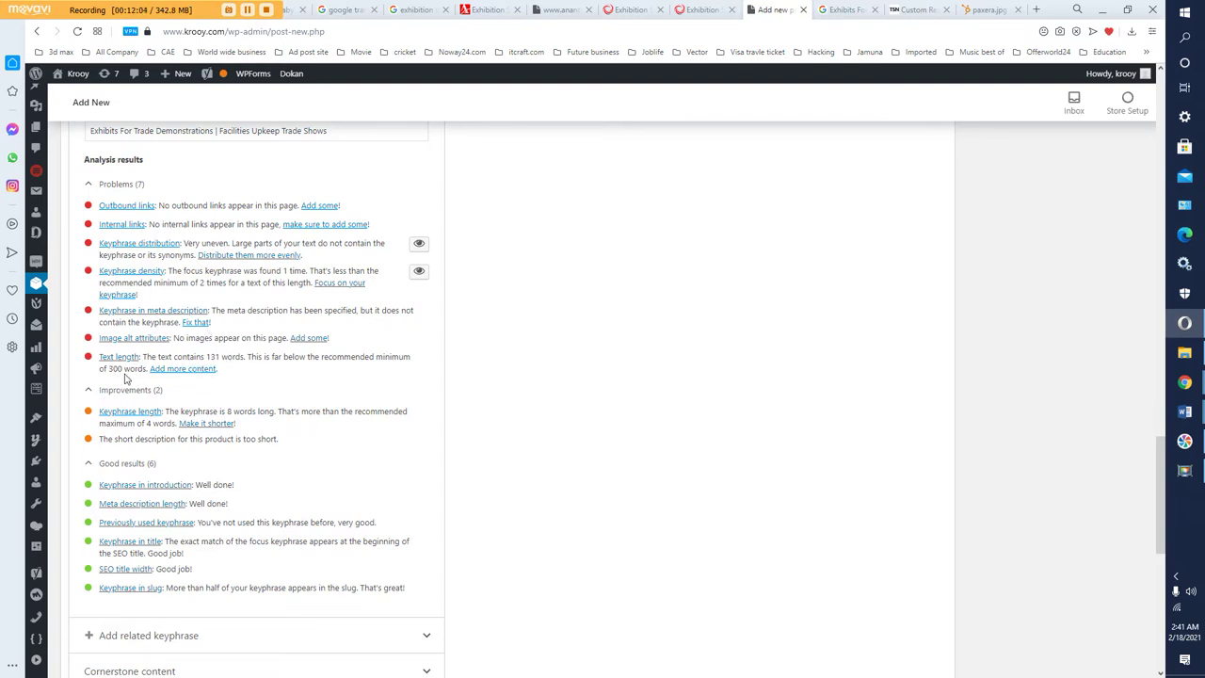
- Paste the Custom Rentals text back below the 20'x80' price line and delete the blank line before "Our process of creating a rental rendering"
{"action": "scroll", "coordinate": [499, 476], "scroll_direction": "up", "scroll_amount": 15}
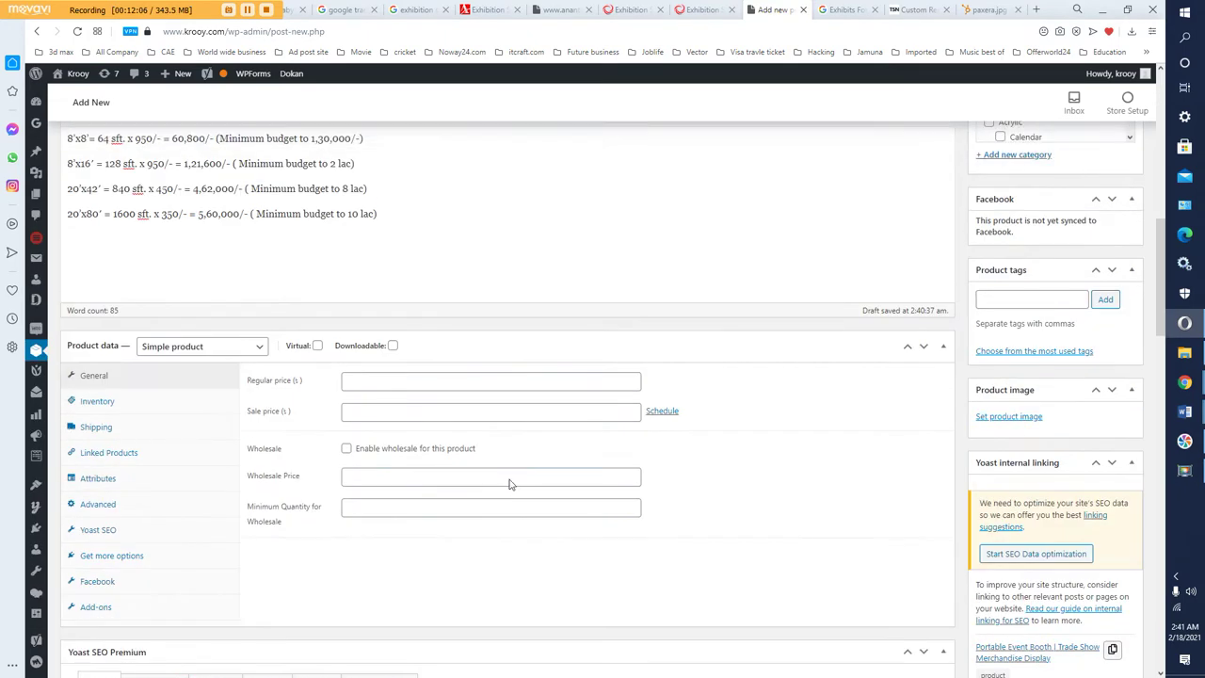
{"action": "scroll", "coordinate": [124, 414], "scroll_direction": "up", "scroll_amount": 2}
{"action": "right_click", "coordinate": [83, 414]}
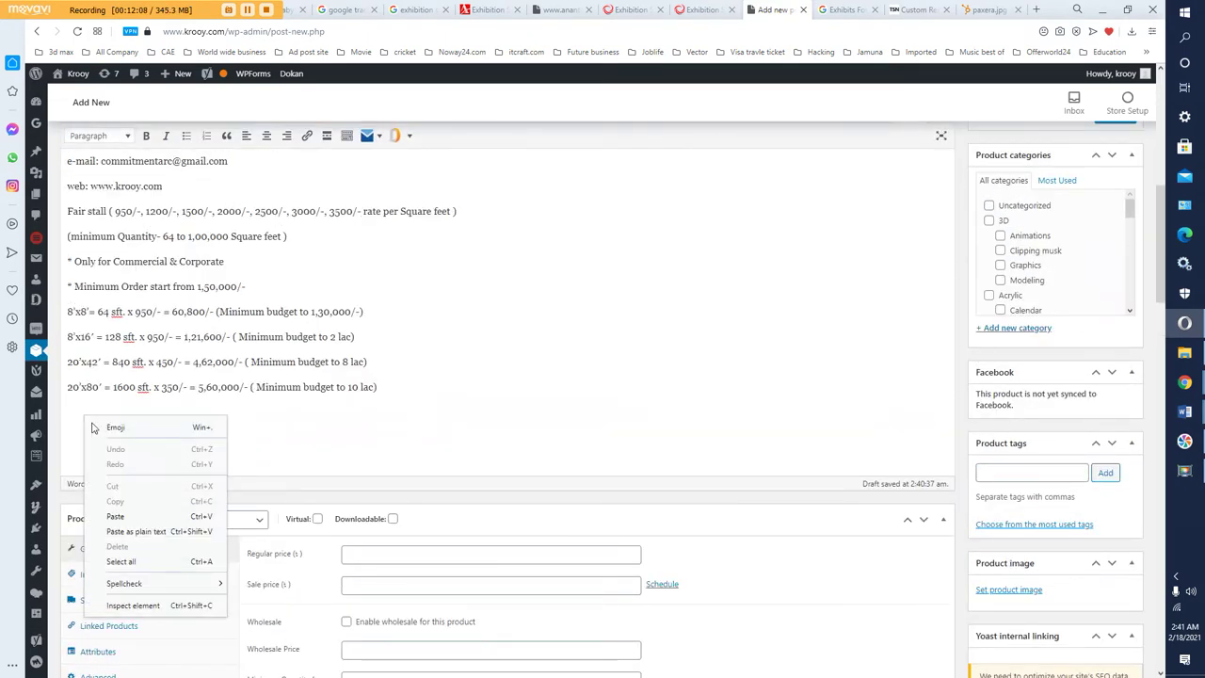
{"action": "left_click", "coordinate": [123, 511]}
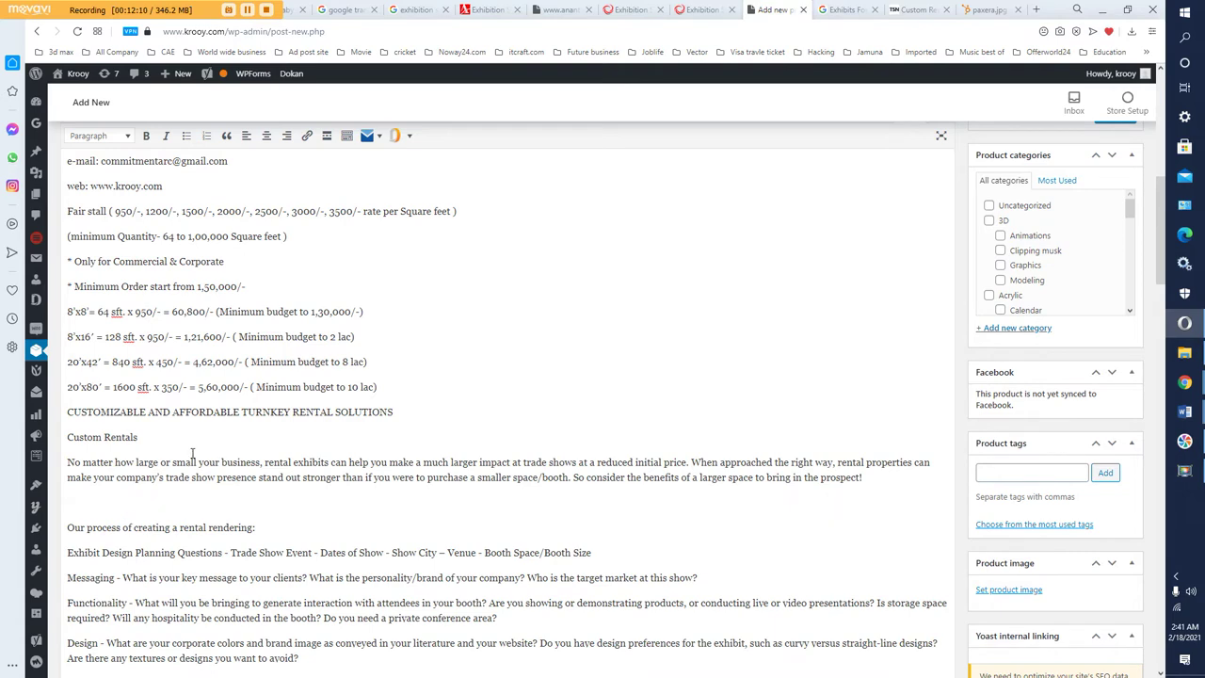
{"action": "scroll", "coordinate": [192, 453], "scroll_direction": "down", "scroll_amount": 2}
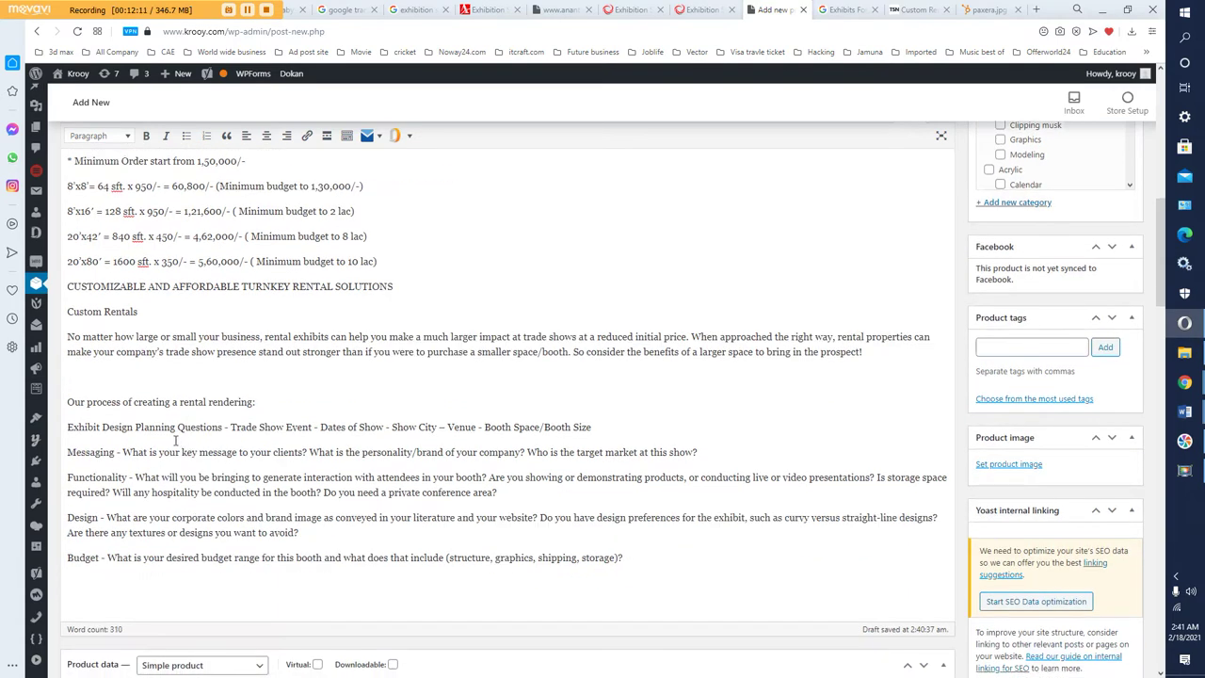
{"action": "left_click", "coordinate": [129, 379]}
{"action": "key", "text": "BackSpace"}
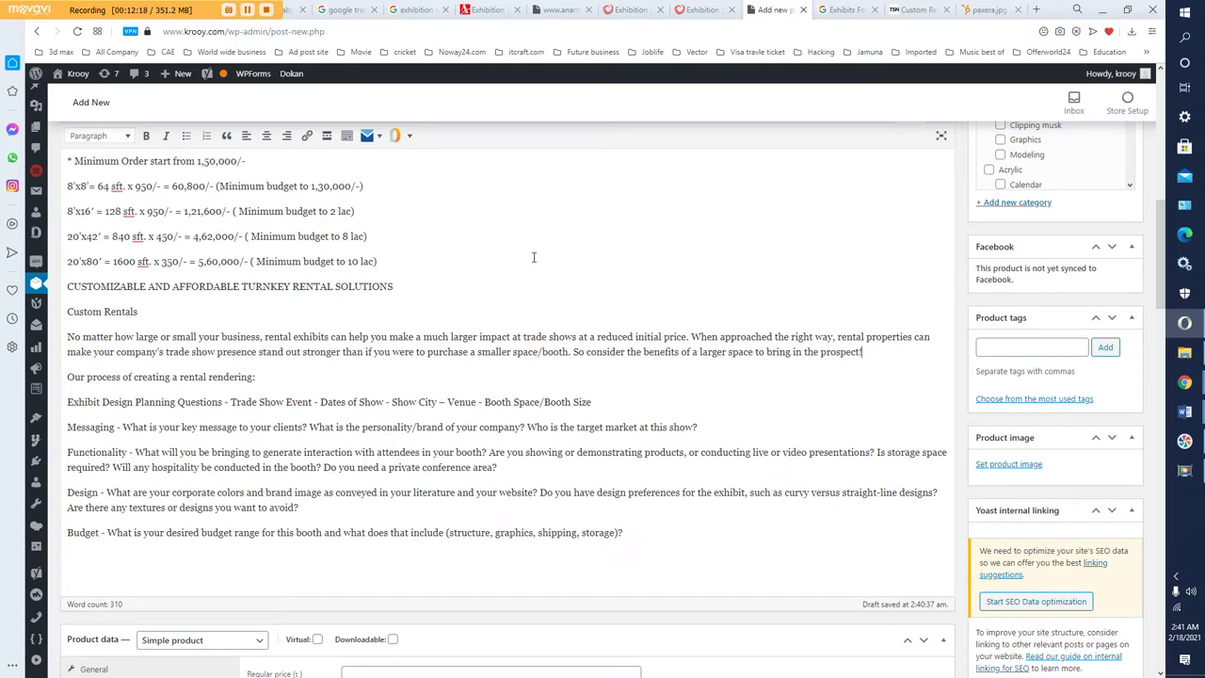
- Close the paxera.jpg image tab and show the Custom Rentals text in the Word document "Exhibiion Stall Construction in Dhaka.docx" in a maximized window
{"action": "left_click", "coordinate": [981, 12]}
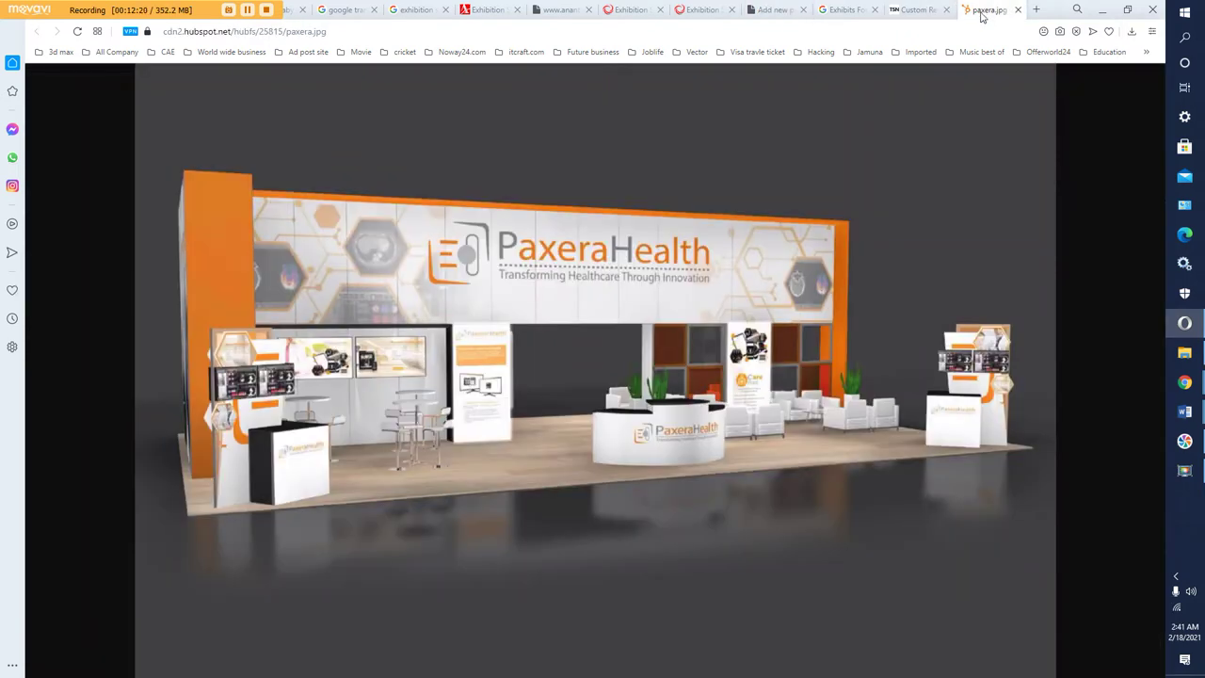
{"action": "left_click", "coordinate": [1017, 10]}
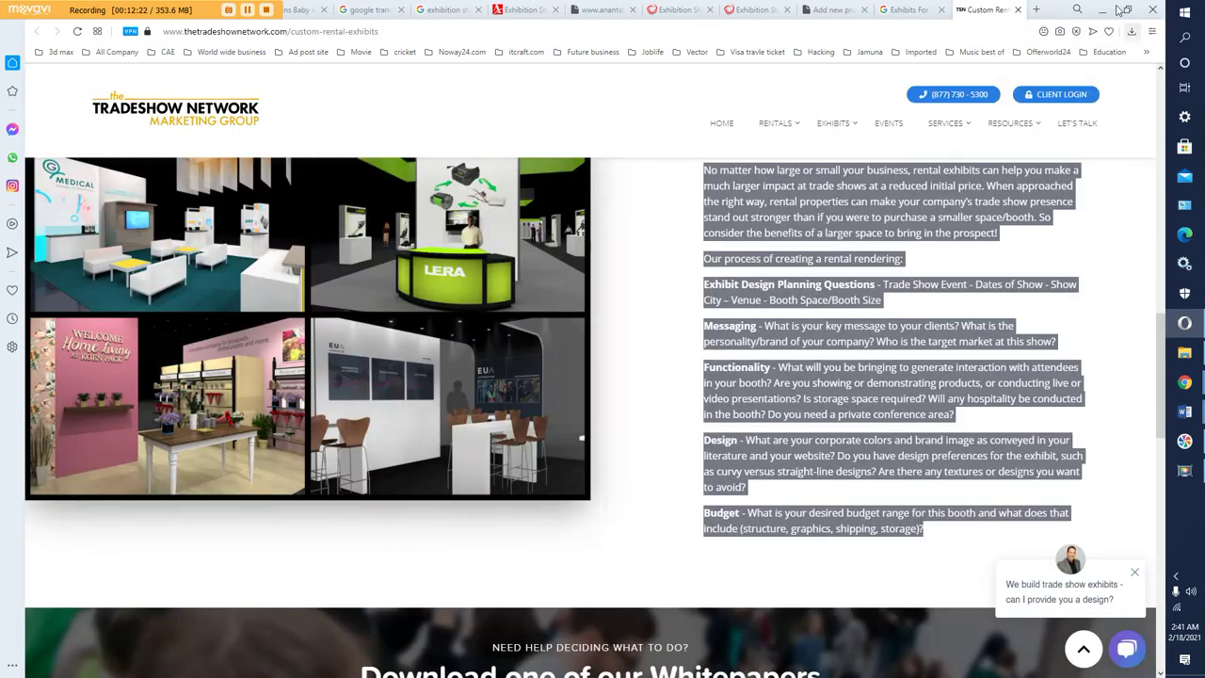
{"action": "left_click", "coordinate": [1102, 10]}
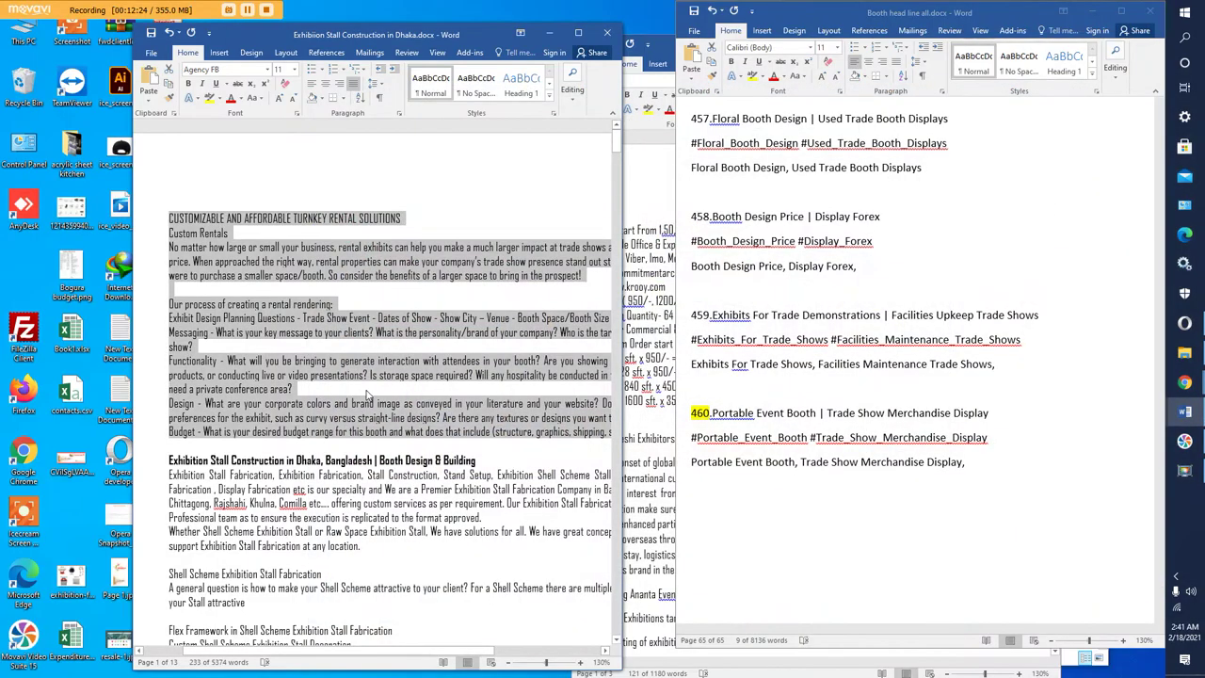
{"action": "left_click", "coordinate": [423, 160]}
{"action": "left_click", "coordinate": [579, 34]}
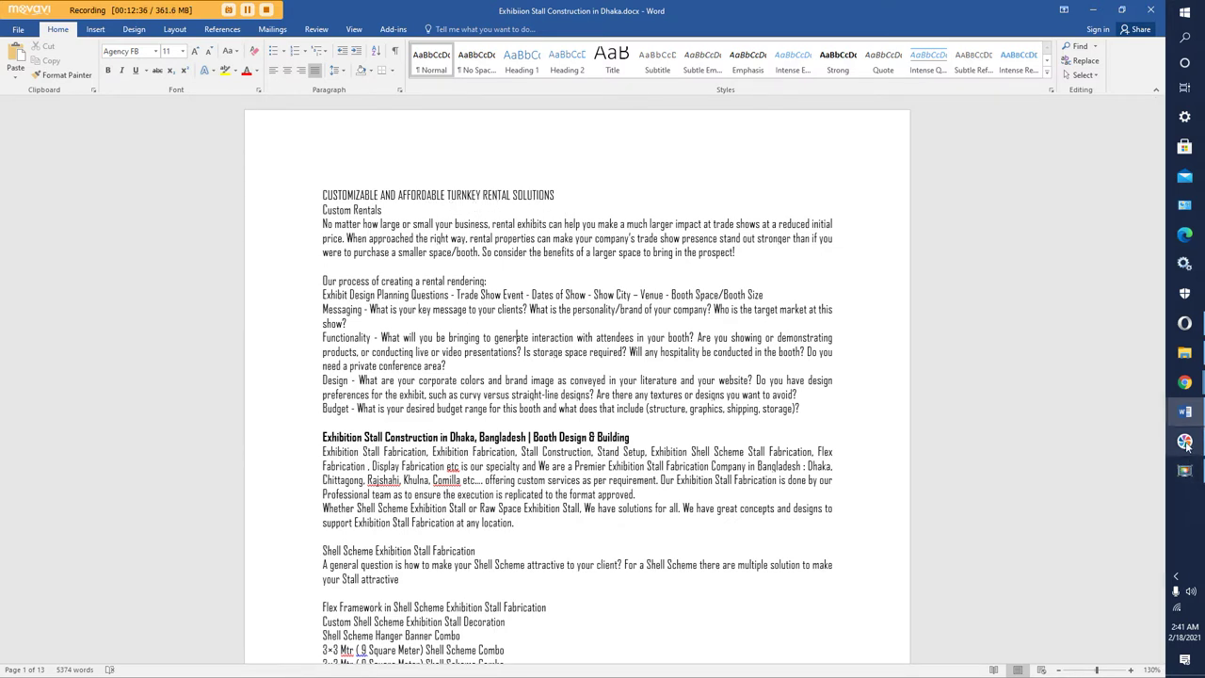
- Return to the browser and review the Custom Rentals section on the Tradeshow Network page, from its heading to the Budget paragraph
{"action": "left_click", "coordinate": [1186, 385]}
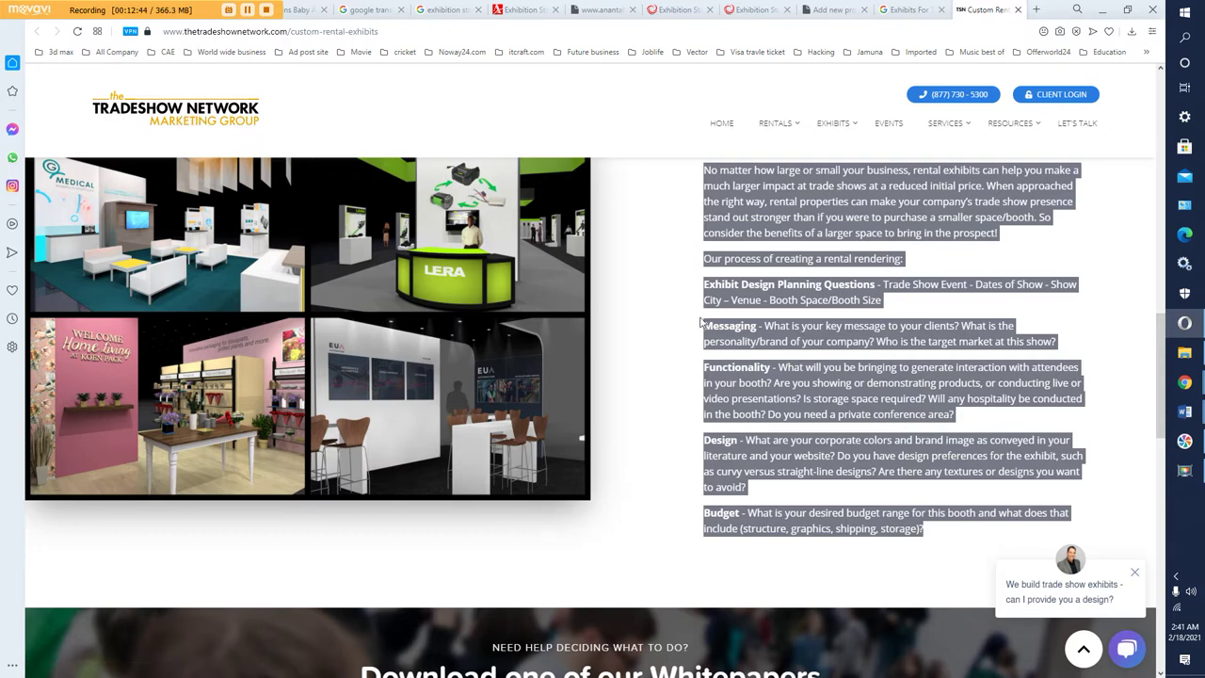
{"action": "left_click", "coordinate": [823, 347]}
{"action": "scroll", "coordinate": [822, 347], "scroll_direction": "up", "scroll_amount": 1}
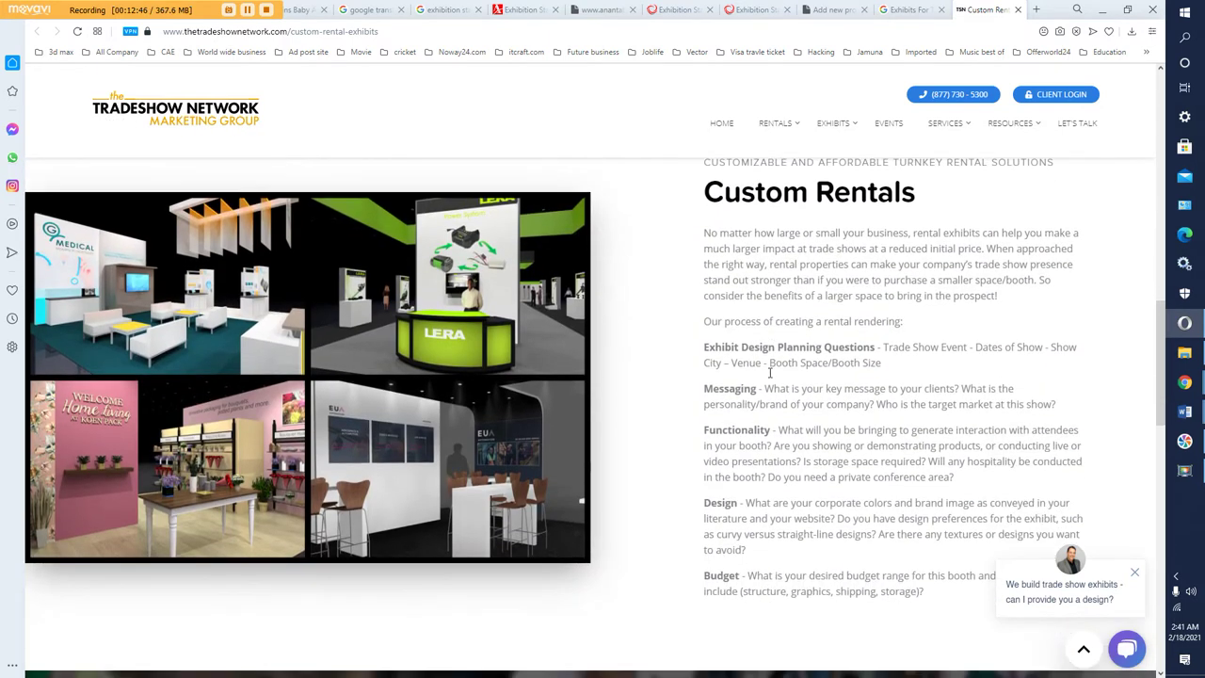
{"action": "scroll", "coordinate": [822, 347], "scroll_direction": "up", "scroll_amount": 1}
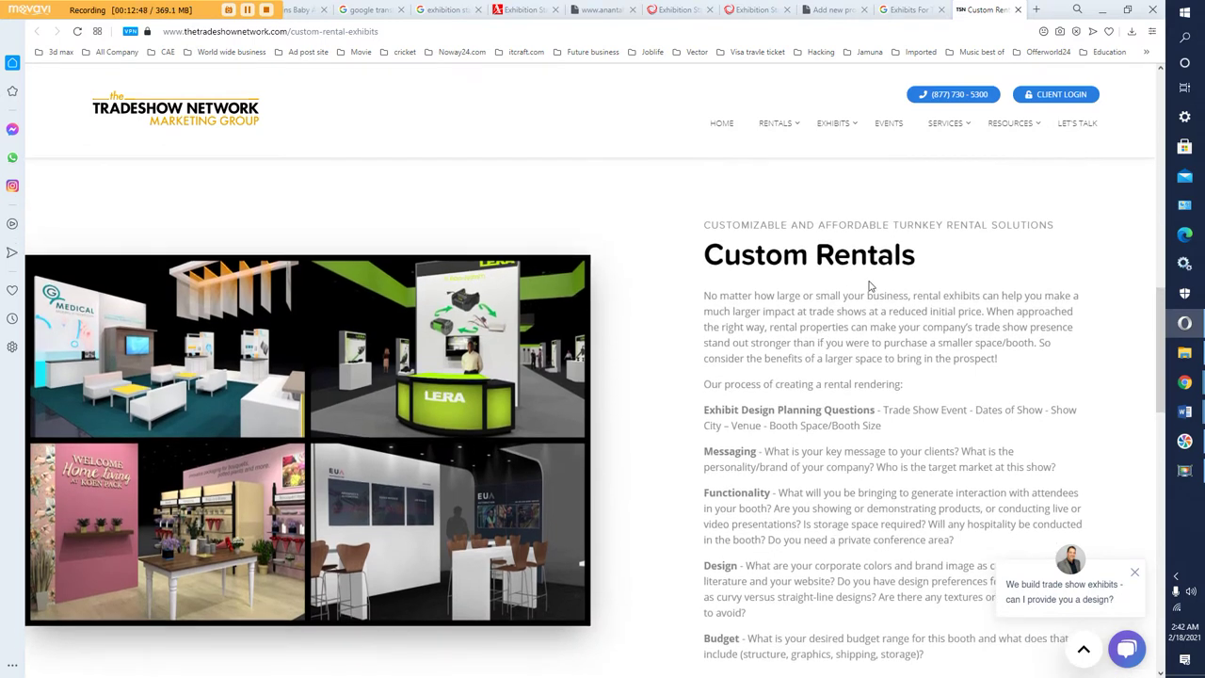
{"action": "scroll", "coordinate": [976, 349], "scroll_direction": "down", "scroll_amount": 3}
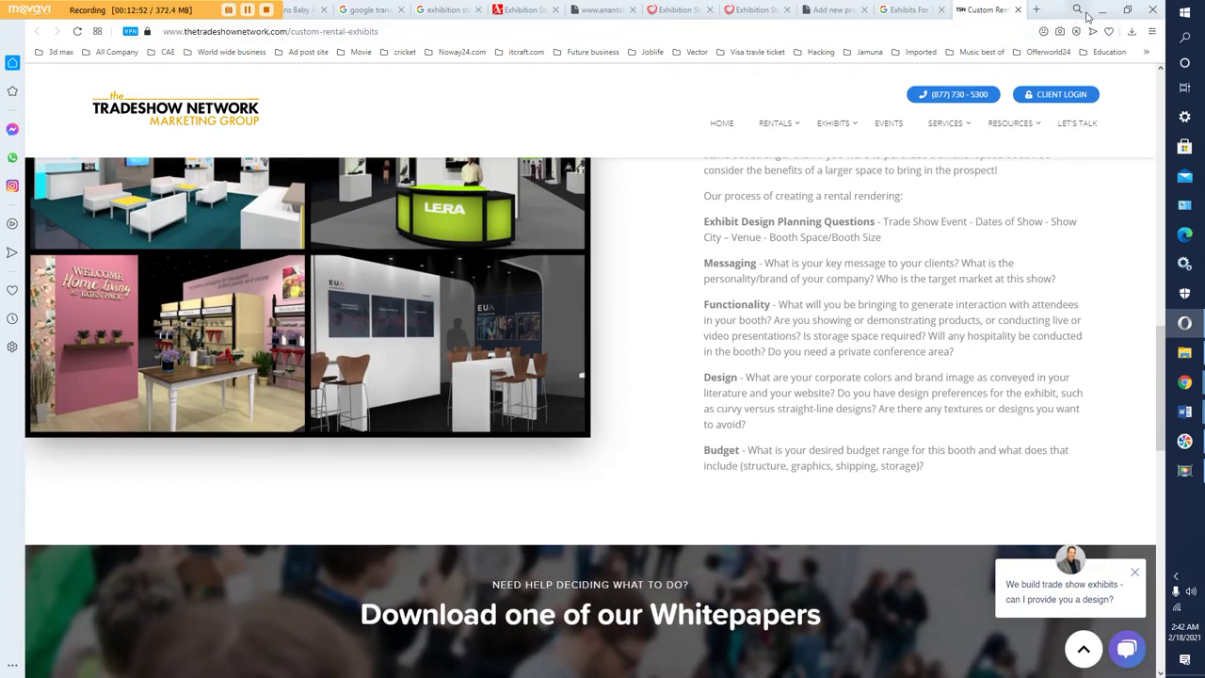
- Go back to the krooy.com product draft and start a new line below the Budget paragraph of the description
{"action": "left_click", "coordinate": [832, 7]}
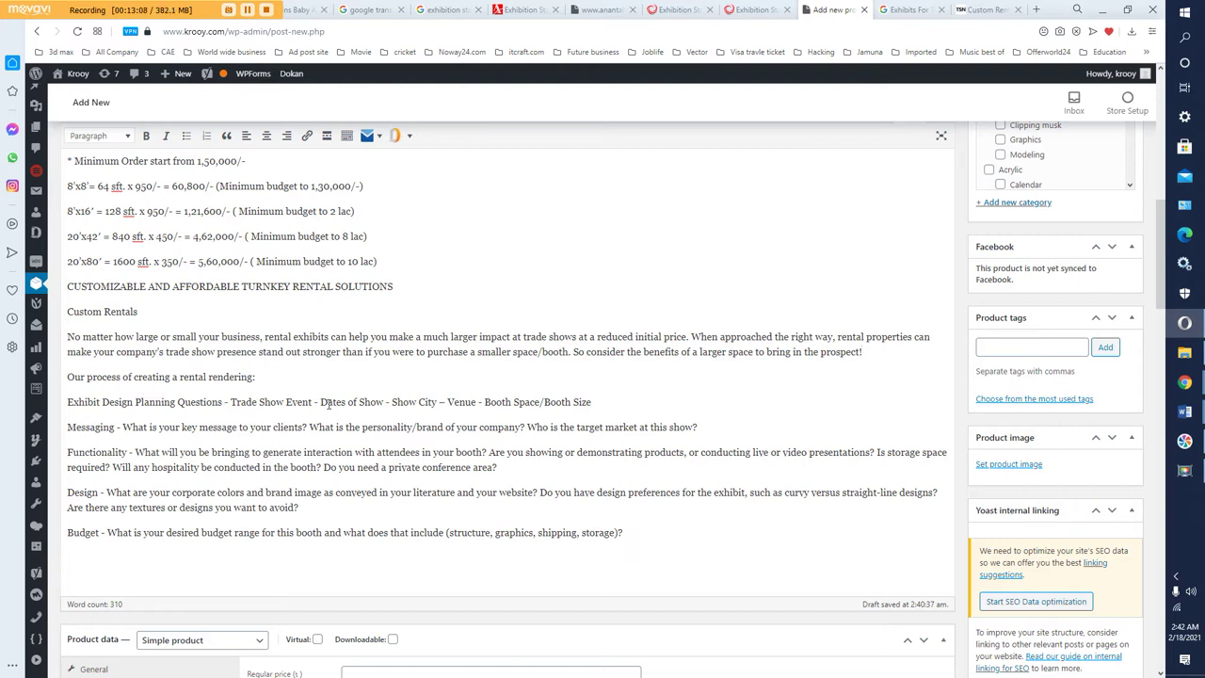
{"action": "scroll", "coordinate": [429, 480], "scroll_direction": "down", "scroll_amount": 1}
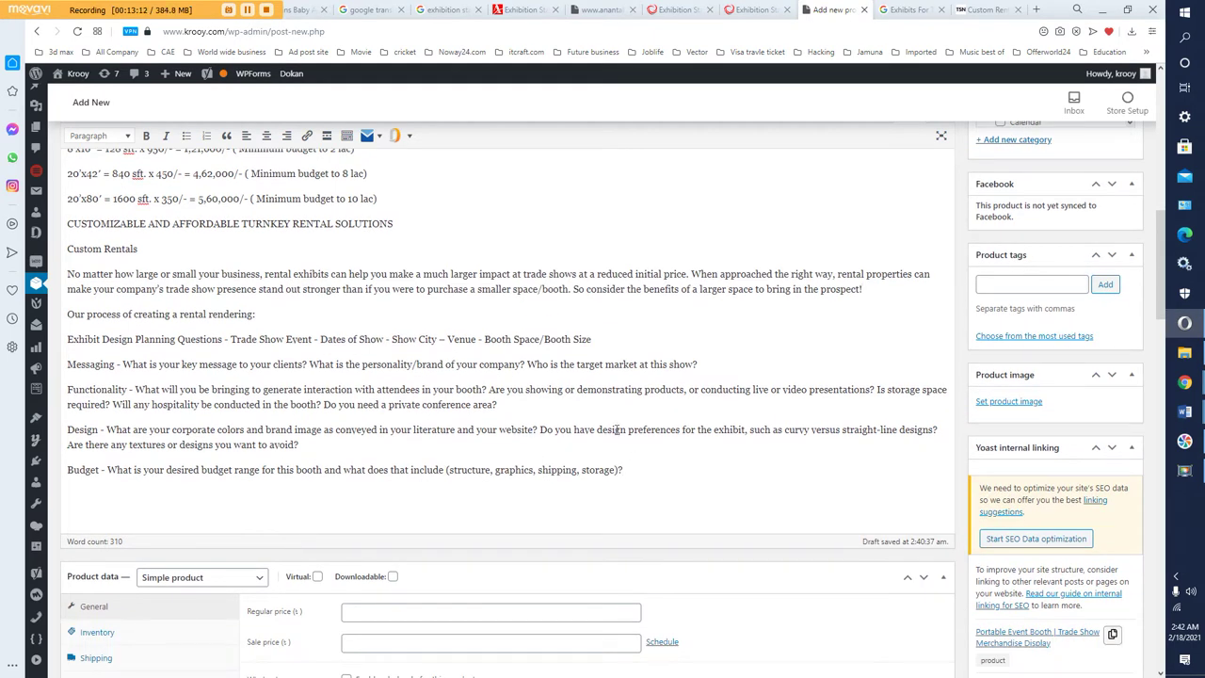
{"action": "key", "text": "Return"}
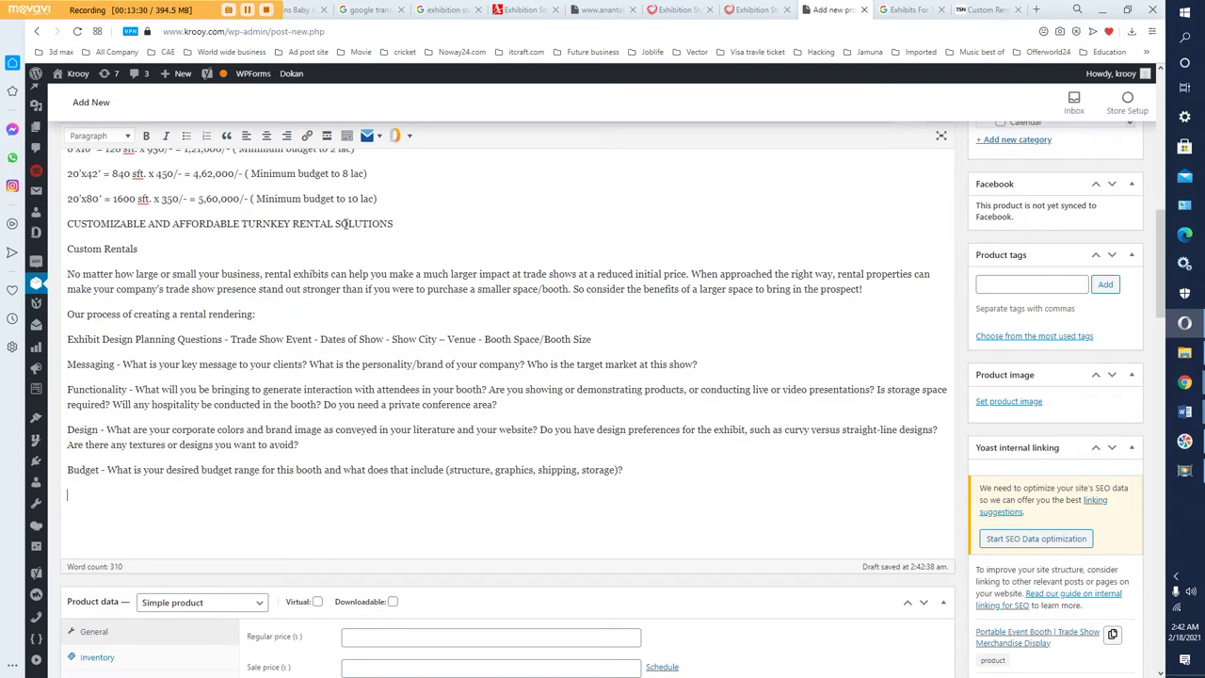
- Replace "SOLUTIONS" with "SOLUTION COMMITMENT" in the description's "CUSTOMIZABLE AND AFFORDABLE TURNKEY RENTAL" heading
{"action": "left_click_drag", "start_coordinate": [336, 223], "coordinate": [394, 223]}
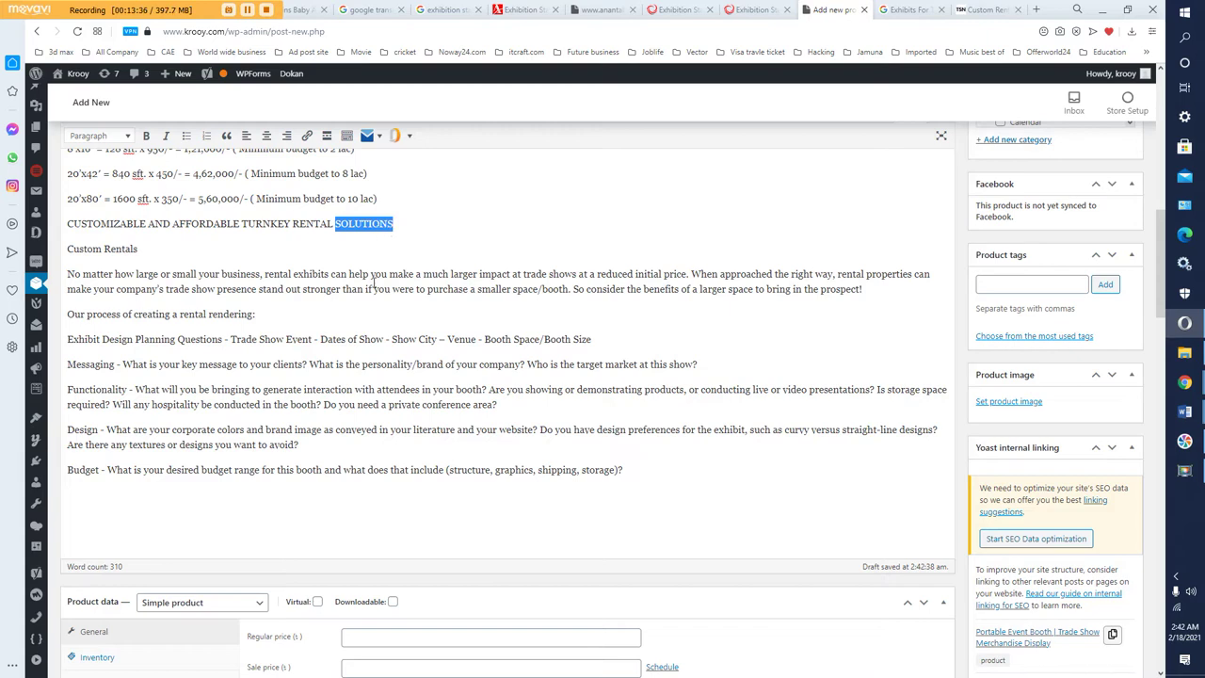
{"action": "scroll", "coordinate": [374, 283], "scroll_direction": "up", "scroll_amount": 1}
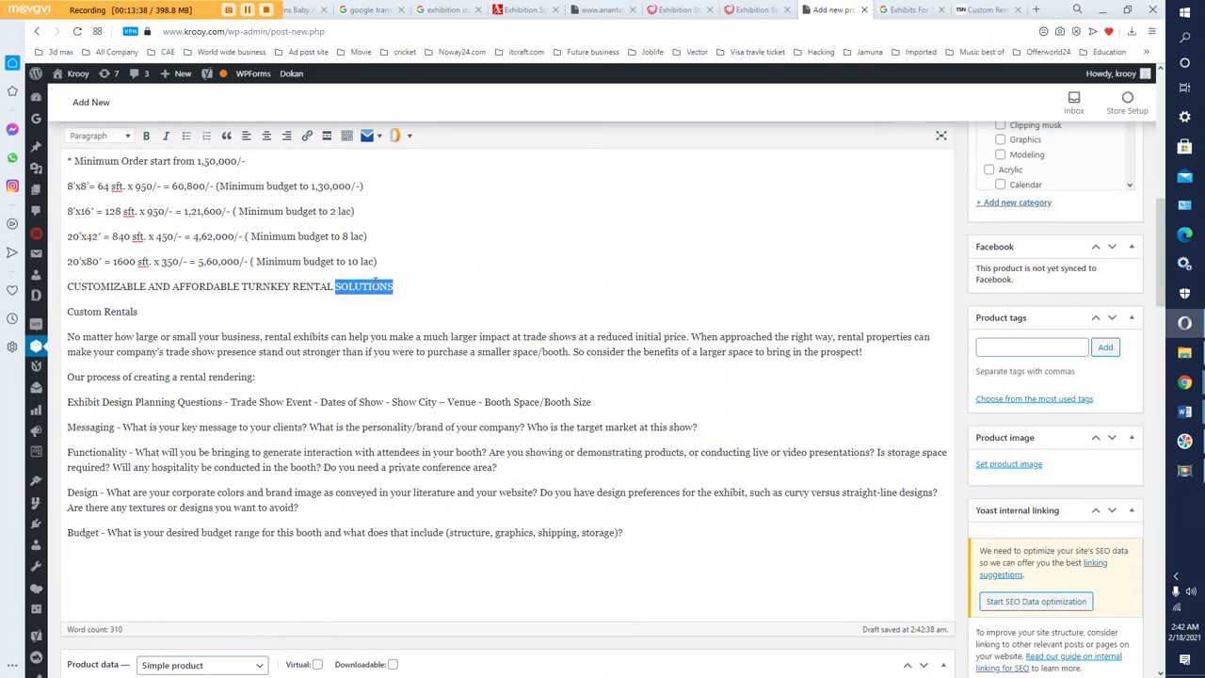
{"action": "type", "text": "C"}
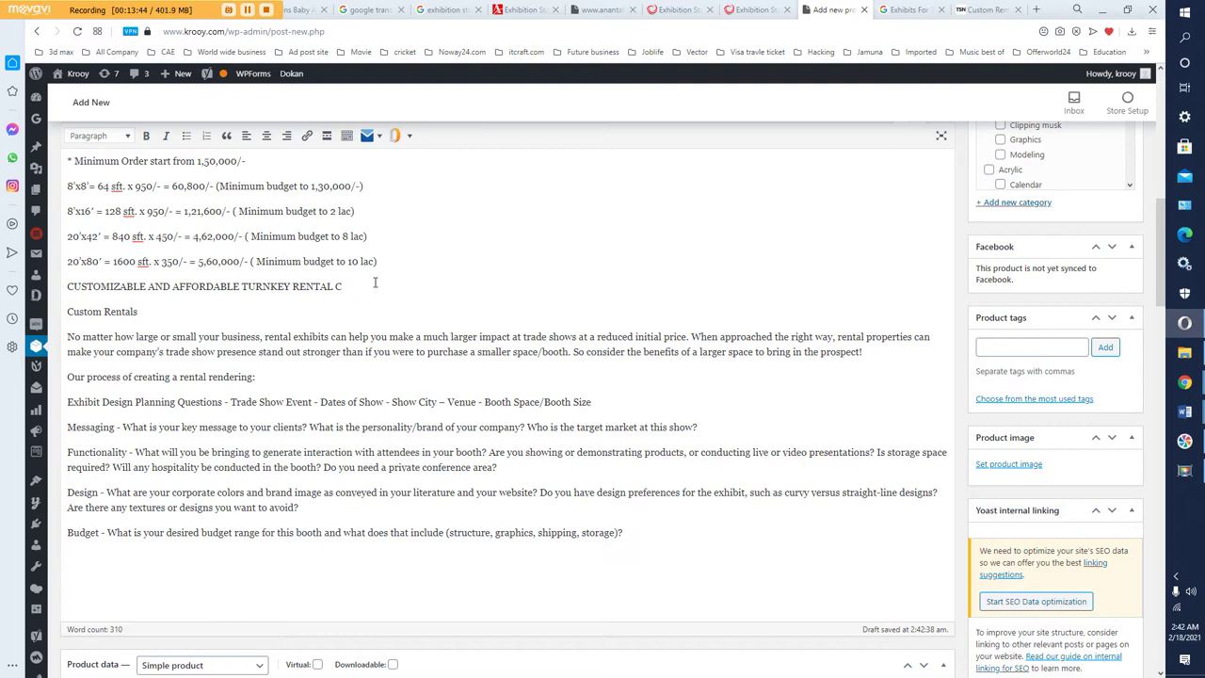
{"action": "type", "text": "OMM"}
{"action": "type", "text": "s"}
{"action": "key", "text": "BackSpace"}
{"action": "type", "text": "SOLUTIO"}
{"action": "type", "text": "N"}
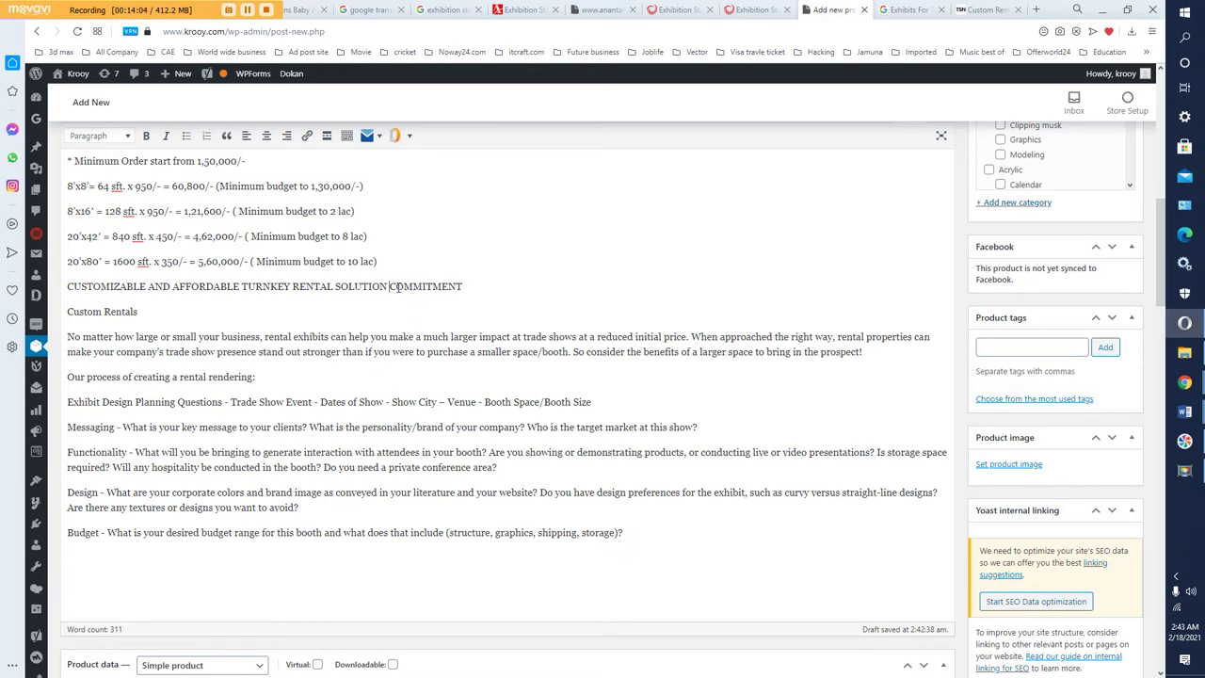
{"action": "left_click_drag", "start_coordinate": [388, 286], "coordinate": [465, 285]}
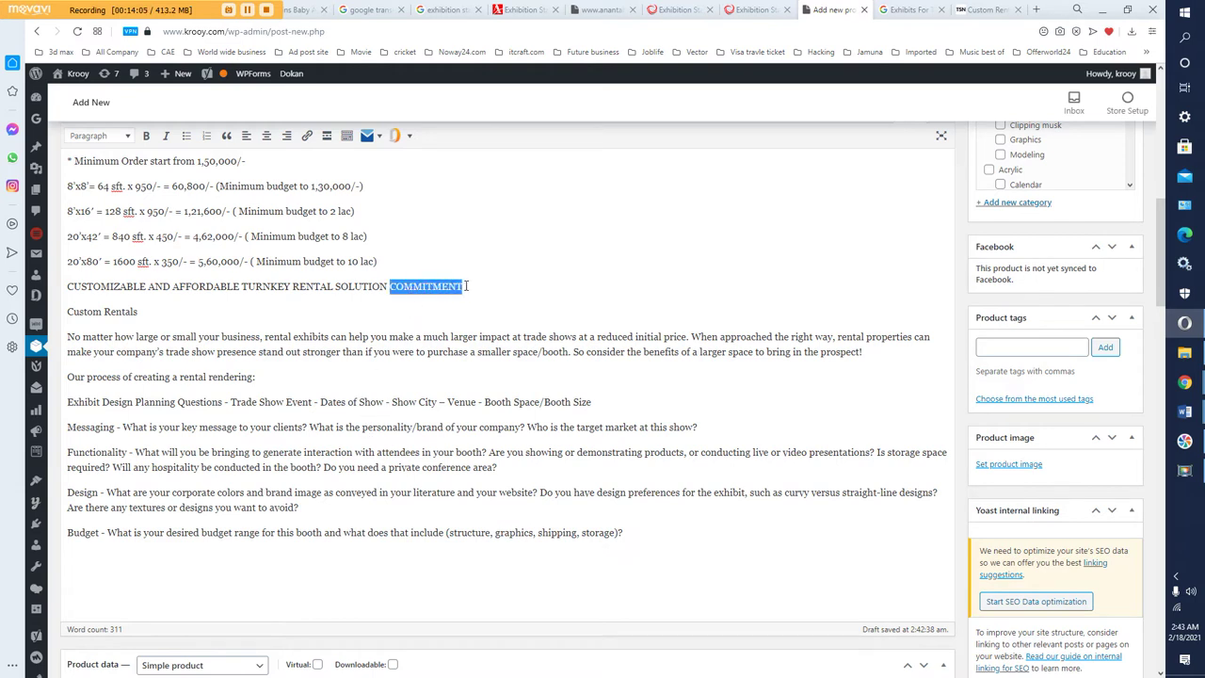
{"action": "left_click", "coordinate": [433, 288]}
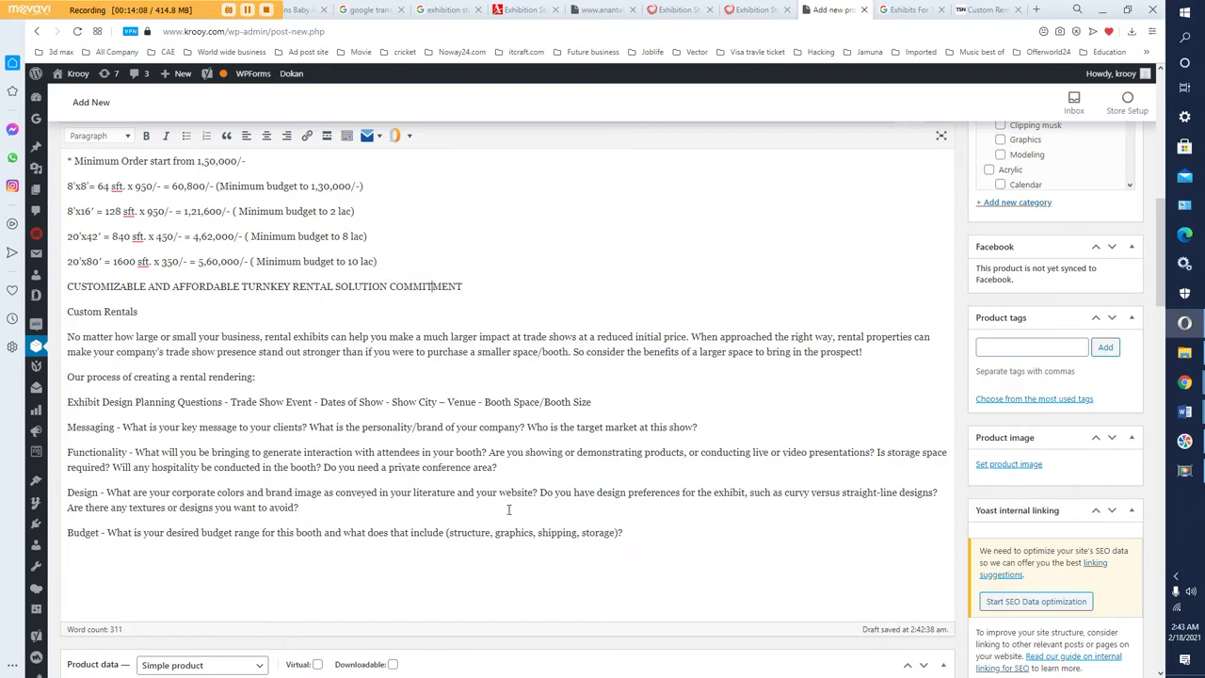
- In the Word document "Exhibition text 0.docx", copy the block from "Why Product Buy From Commitment?" through the FAQ and the closing company links
{"action": "left_click", "coordinate": [656, 538]}
{"action": "scroll", "coordinate": [621, 537], "scroll_direction": "down", "scroll_amount": 2}
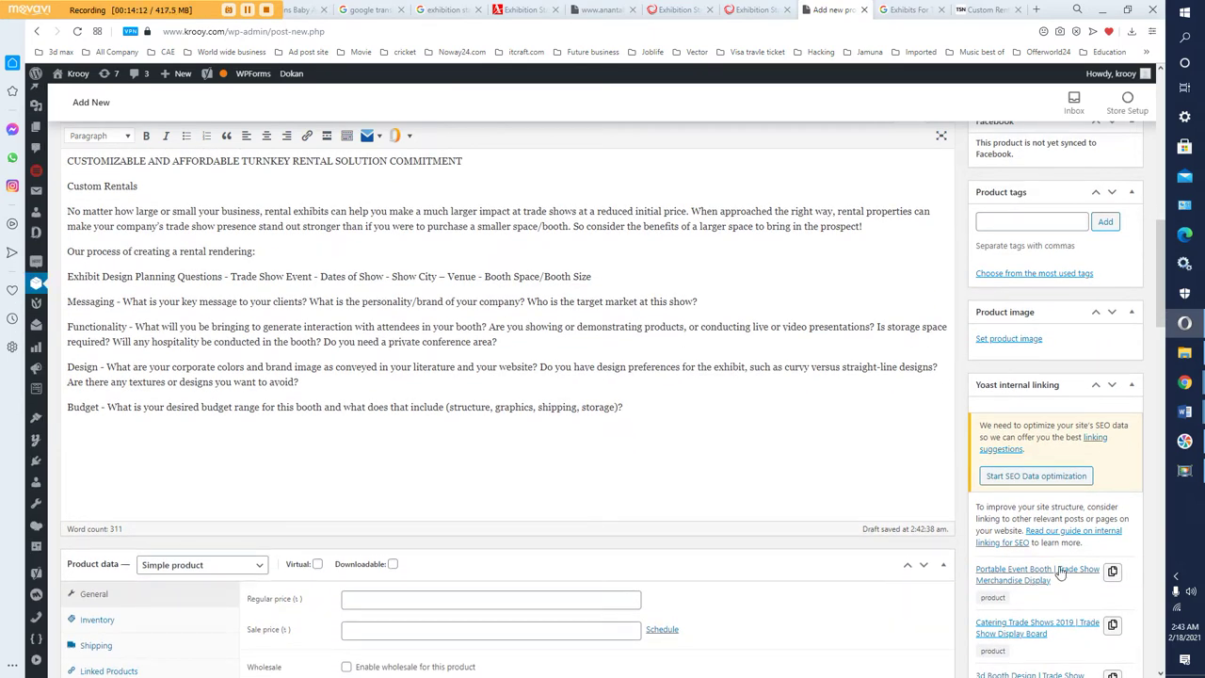
{"action": "mouse_move", "coordinate": [1184, 414]}
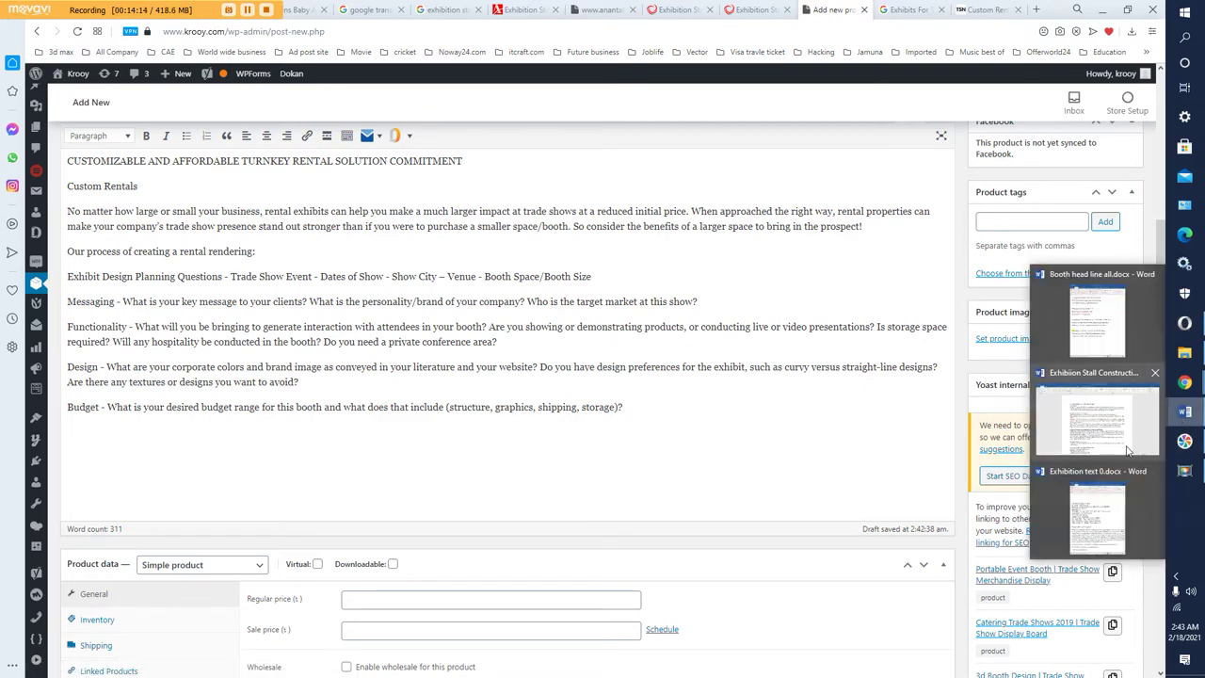
{"action": "left_click", "coordinate": [1100, 504]}
{"action": "scroll", "coordinate": [731, 497], "scroll_direction": "down", "scroll_amount": 10}
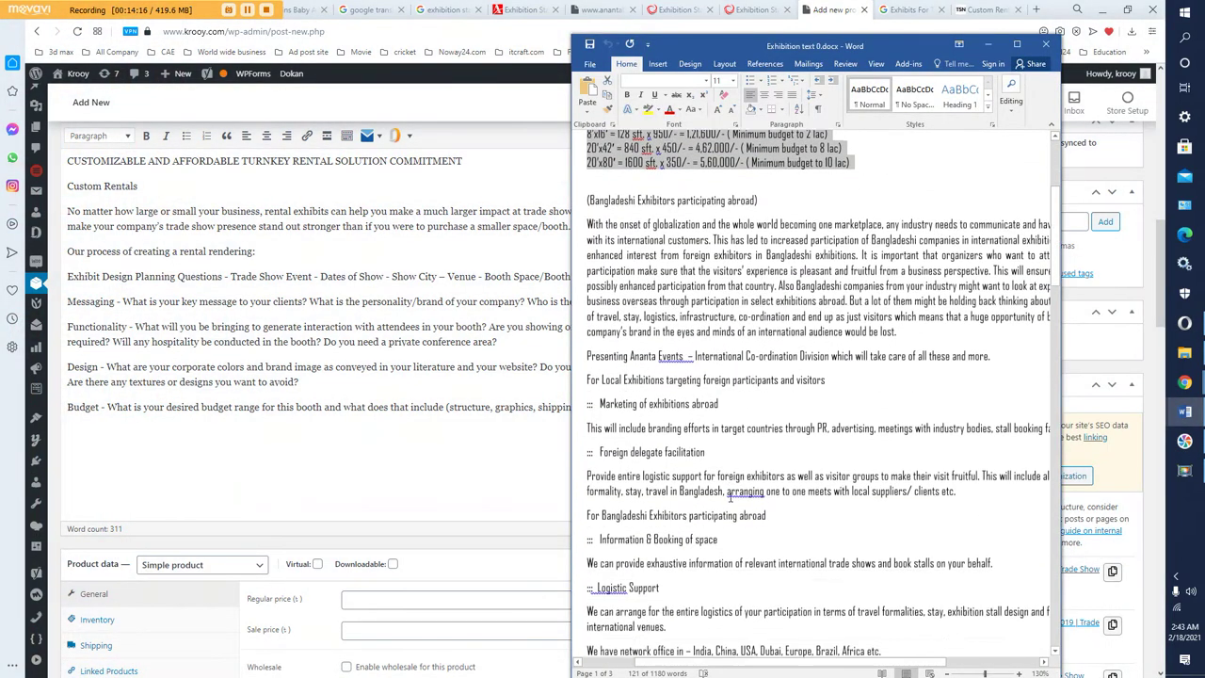
{"action": "scroll", "coordinate": [730, 497], "scroll_direction": "down", "scroll_amount": 12}
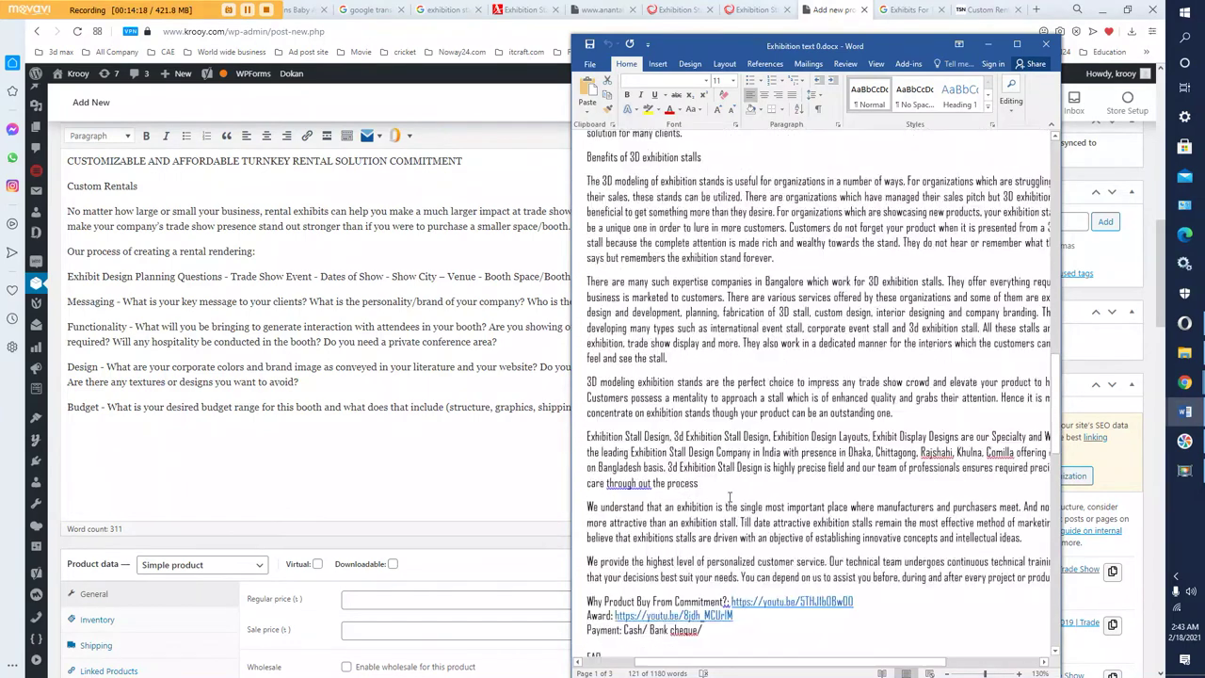
{"action": "scroll", "coordinate": [733, 495], "scroll_direction": "down", "scroll_amount": 3}
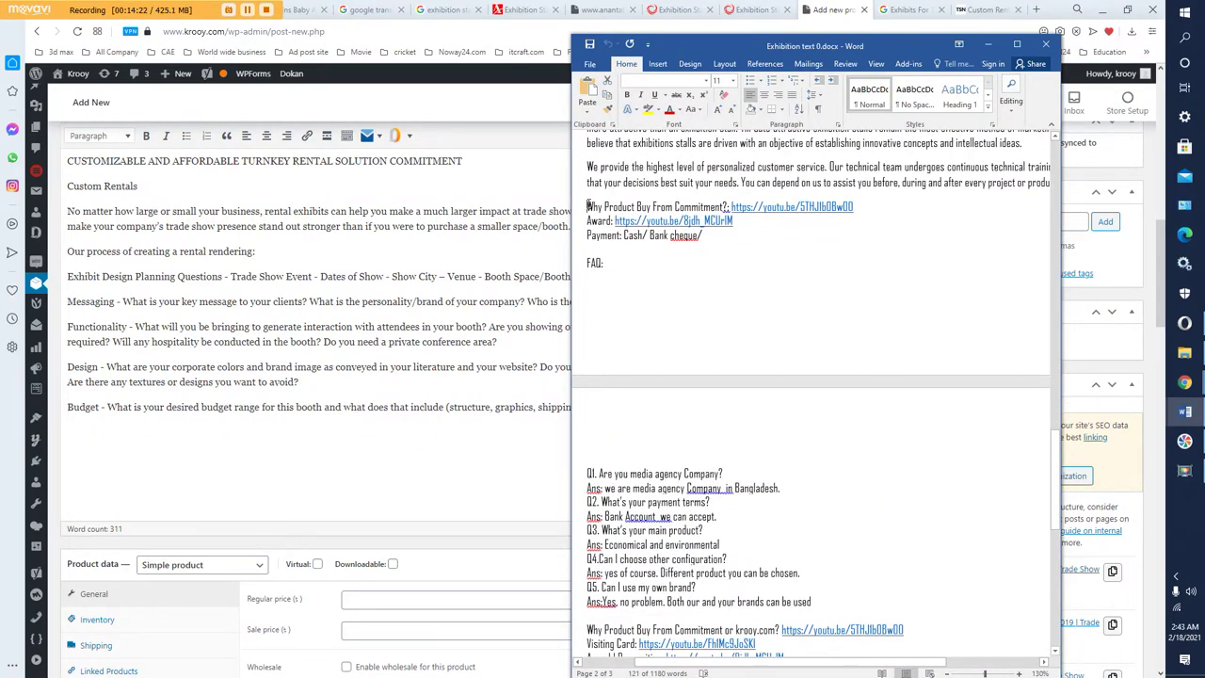
{"action": "left_click_drag", "start_coordinate": [587, 207], "coordinate": [595, 241]}
{"action": "right_click", "coordinate": [594, 241]}
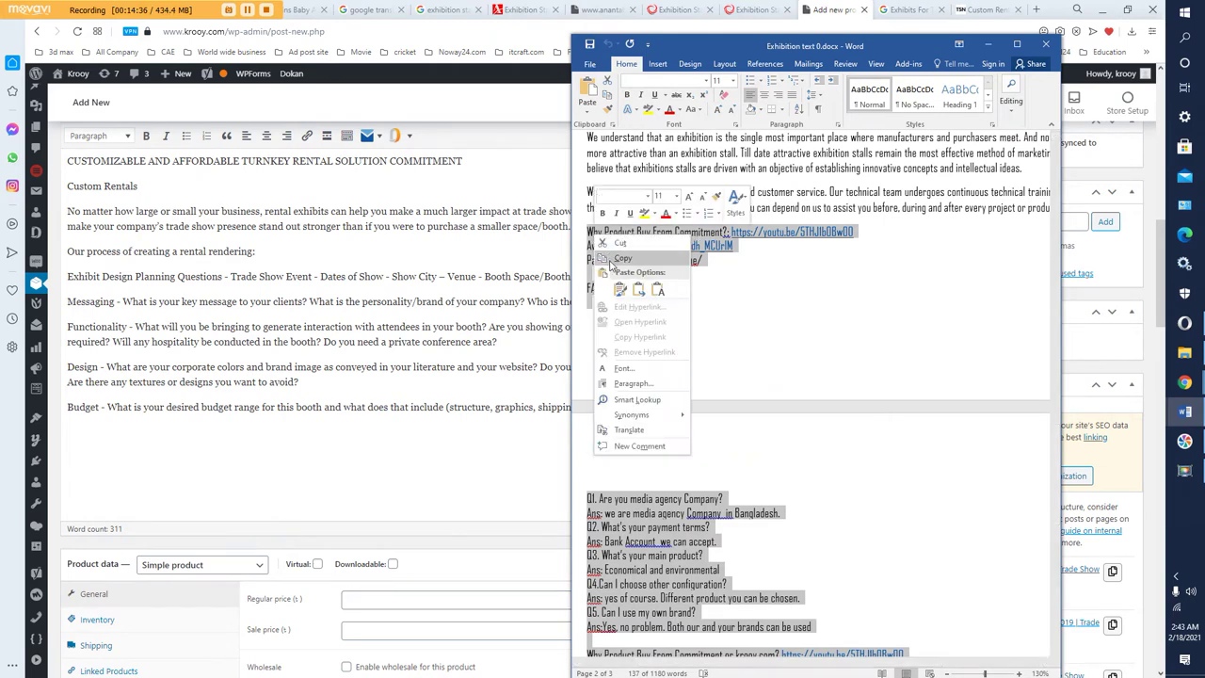
{"action": "left_click", "coordinate": [612, 264]}
- Paste the copied FAQ and links block below the Budget paragraph of the product description and delete the blank lines before and after "FAQ:"
{"action": "left_click", "coordinate": [96, 431]}
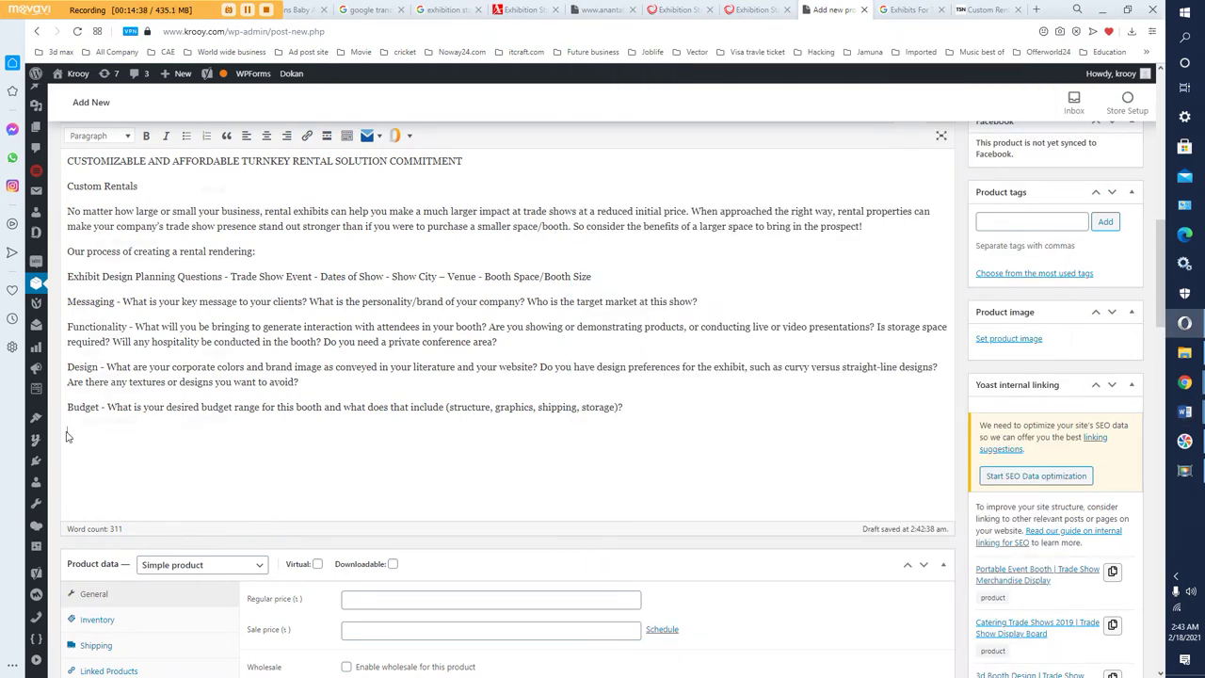
{"action": "right_click", "coordinate": [66, 431]}
{"action": "left_click", "coordinate": [106, 492]}
{"action": "right_click", "coordinate": [79, 430]}
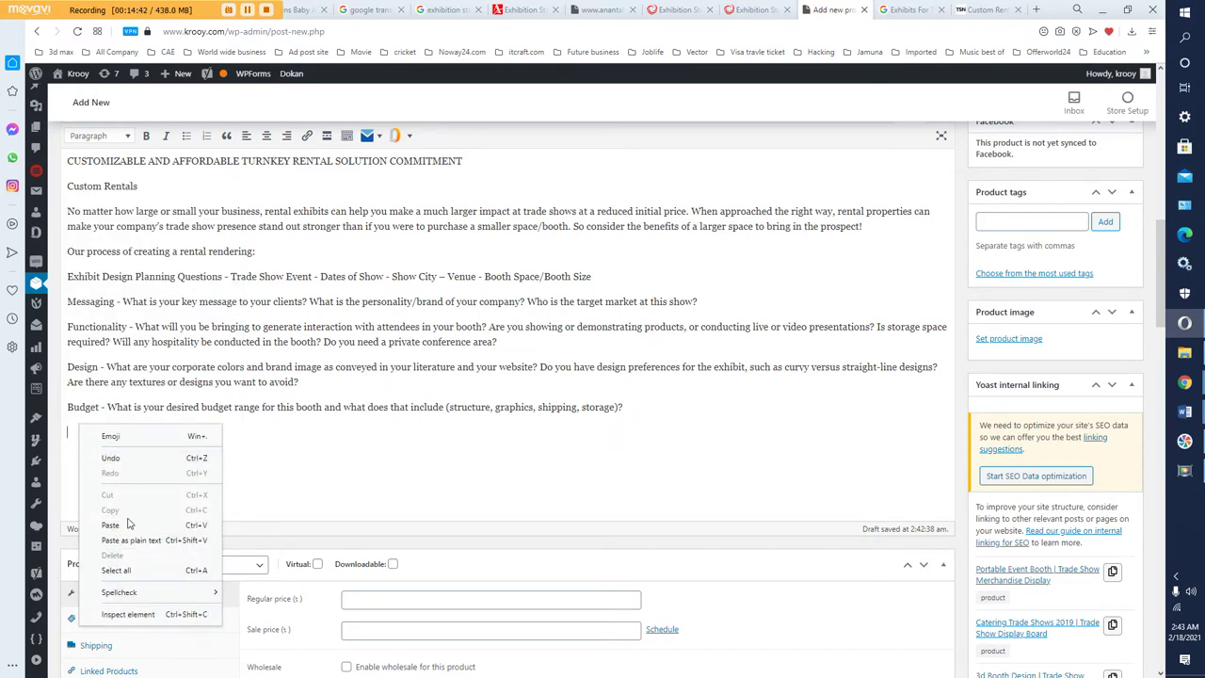
{"action": "left_click", "coordinate": [130, 524]}
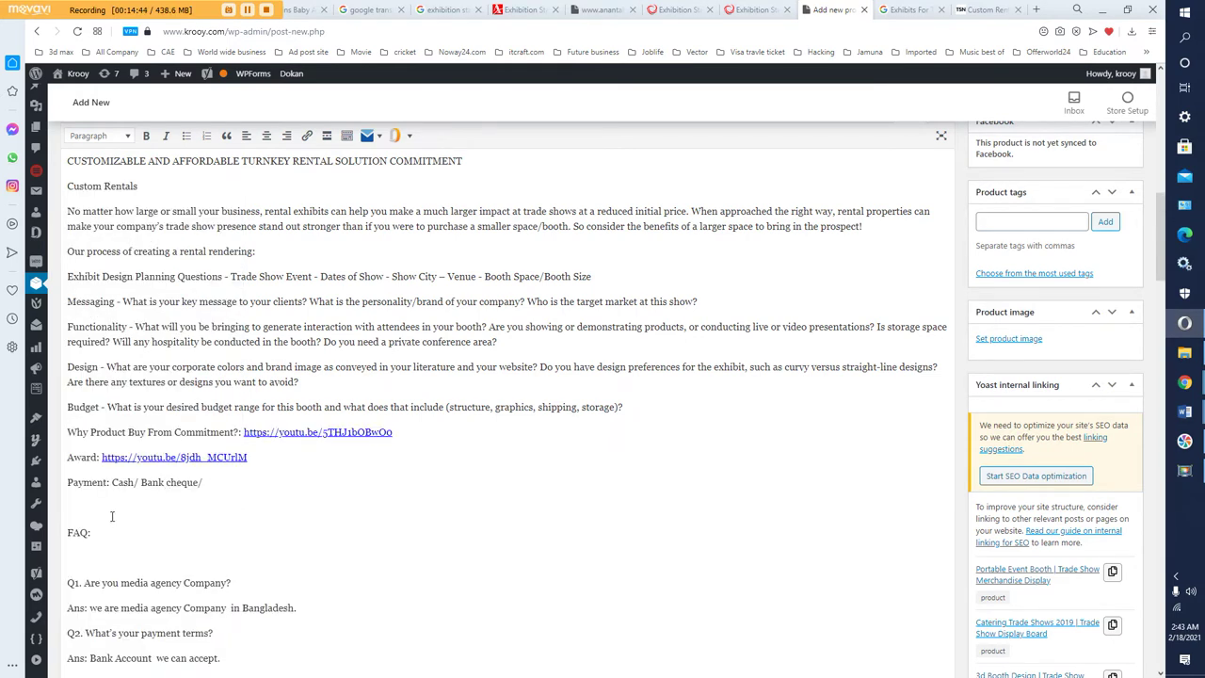
{"action": "left_click", "coordinate": [110, 515]}
{"action": "key", "text": "BackSpace"}
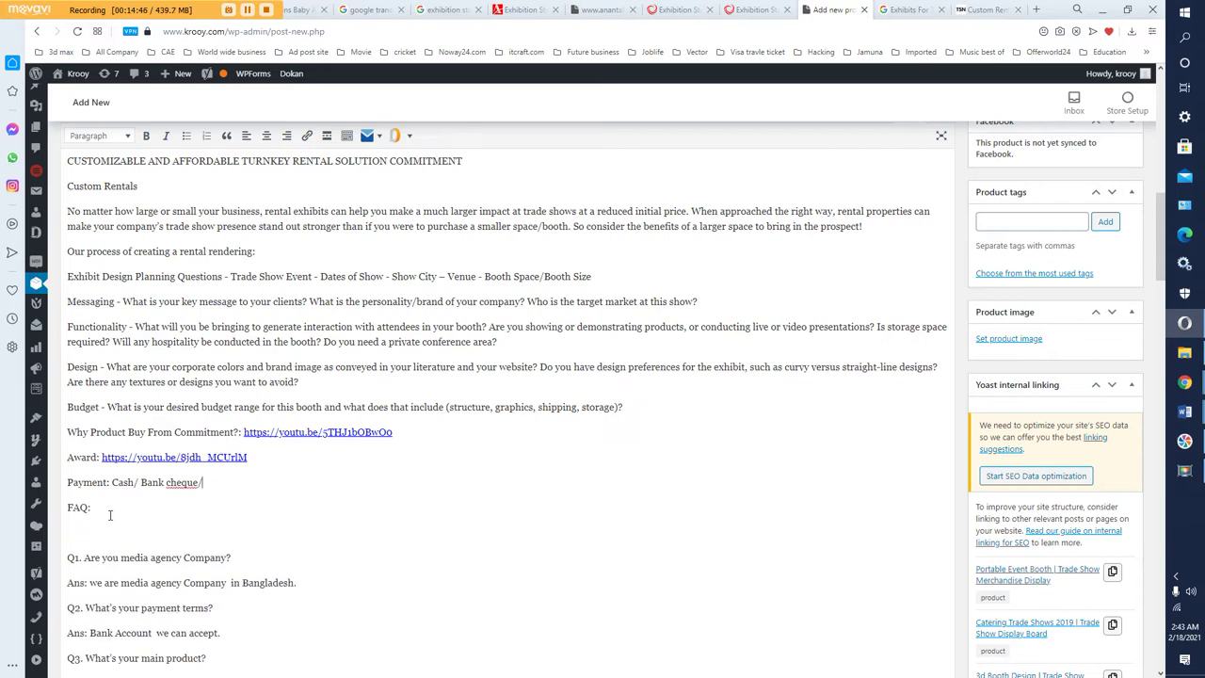
{"action": "key", "text": "BackSpace"}
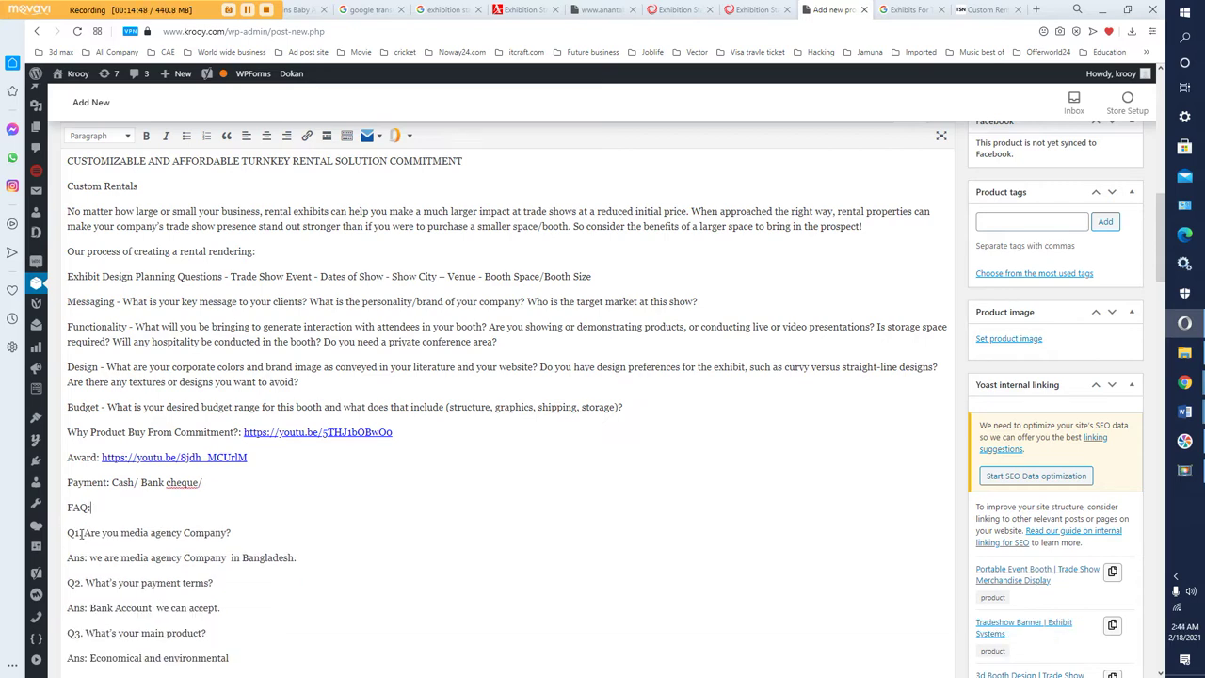
- Check the extended description through to its closing links and set the product's regular price to 300000 and its sale price to 295000
{"action": "scroll", "coordinate": [411, 535], "scroll_direction": "down", "scroll_amount": 5}
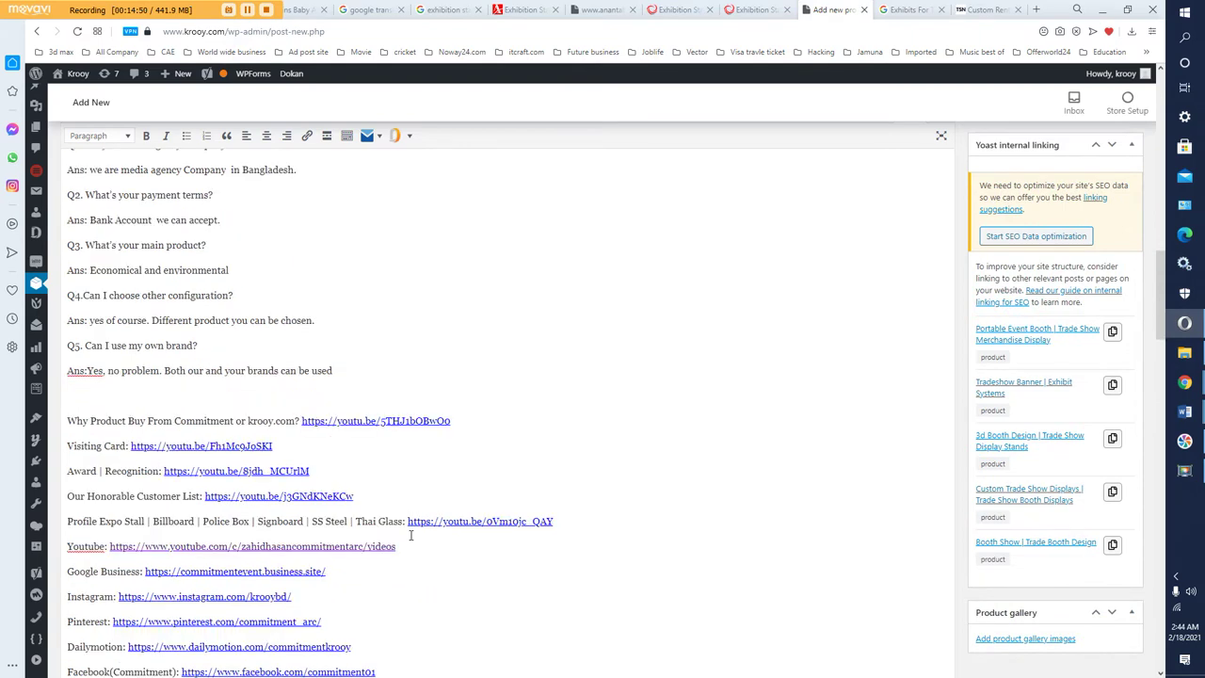
{"action": "scroll", "coordinate": [382, 525], "scroll_direction": "down", "scroll_amount": 2}
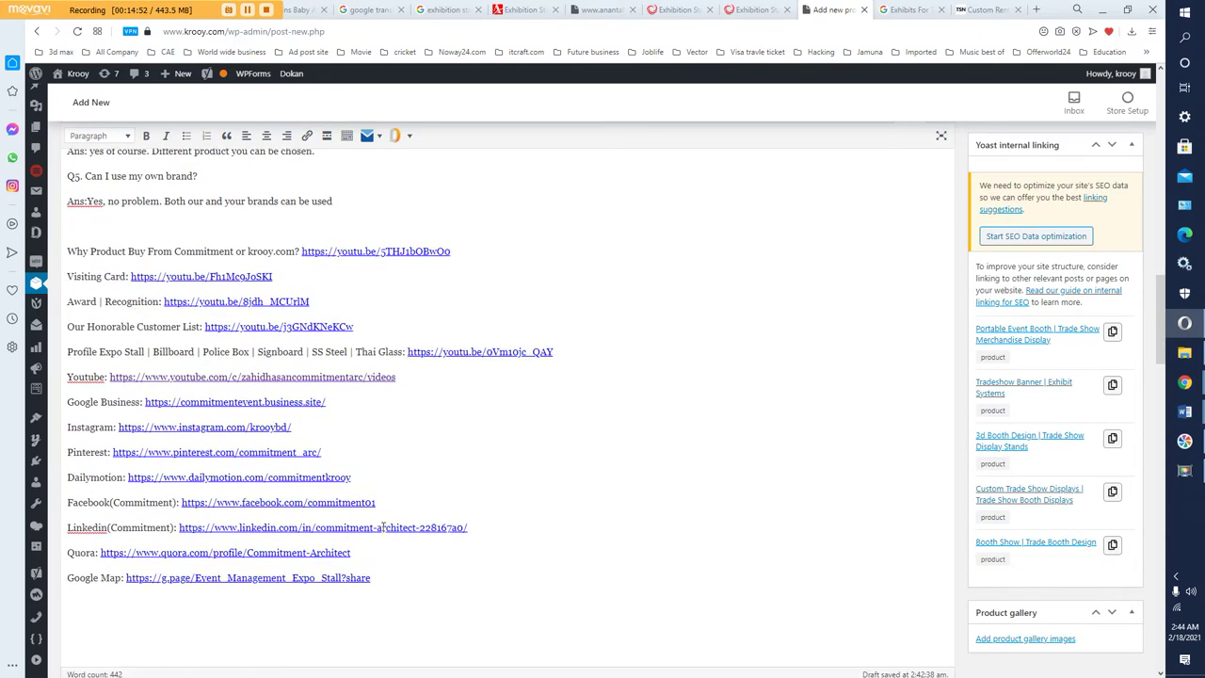
{"action": "scroll", "coordinate": [382, 528], "scroll_direction": "up", "scroll_amount": 15}
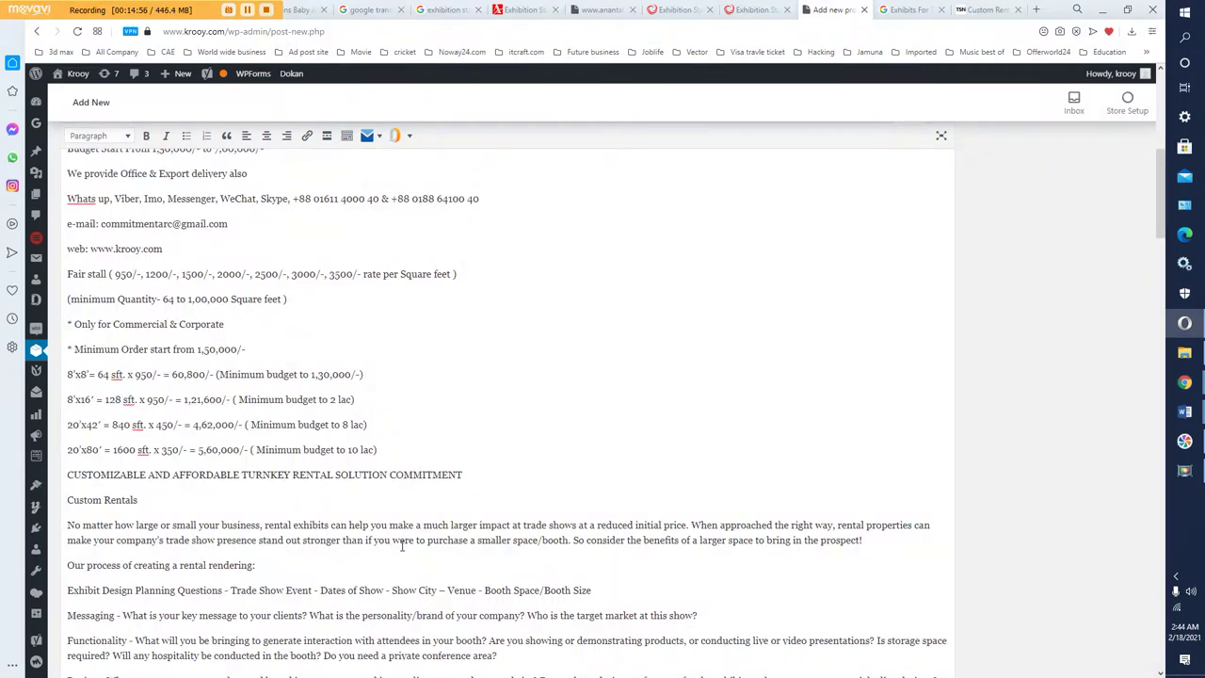
{"action": "scroll", "coordinate": [402, 544], "scroll_direction": "down", "scroll_amount": 5}
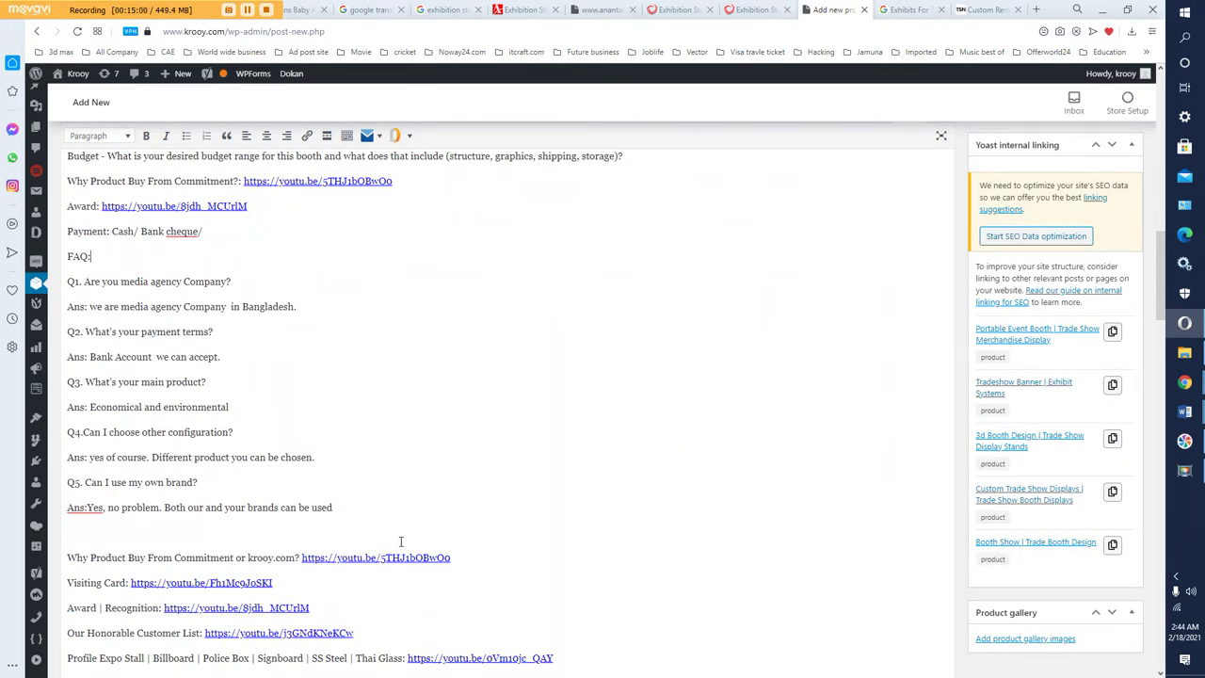
{"action": "scroll", "coordinate": [373, 514], "scroll_direction": "down", "scroll_amount": 8}
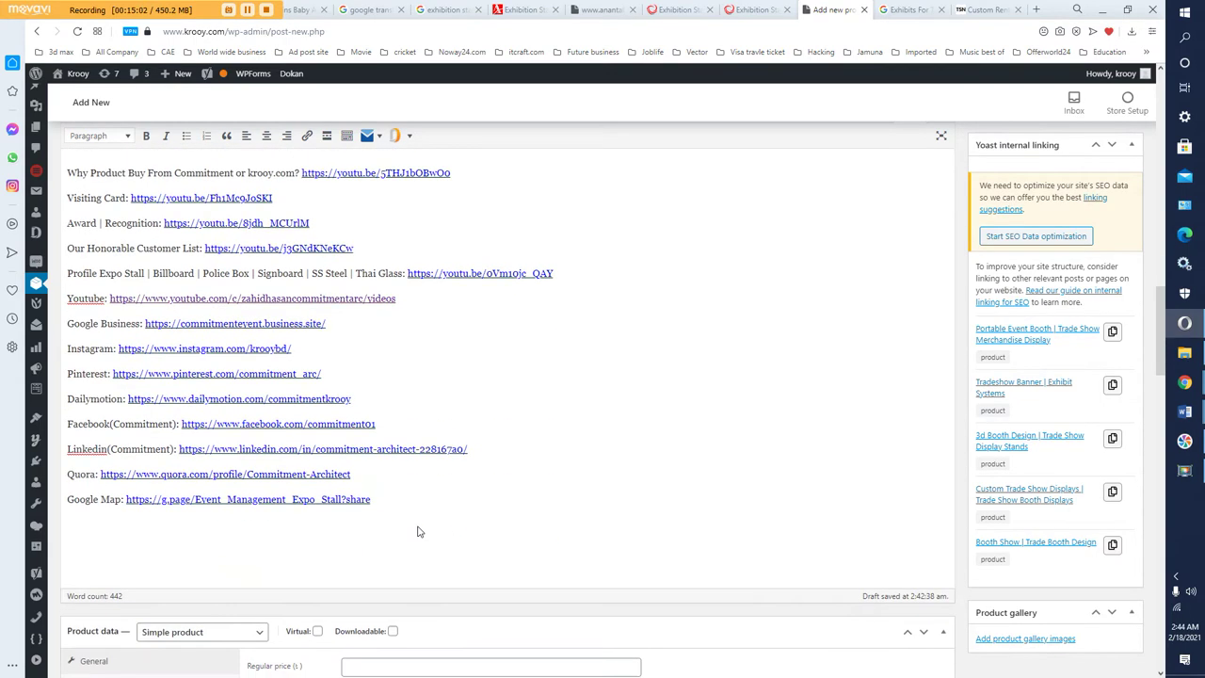
{"action": "left_click", "coordinate": [424, 364]}
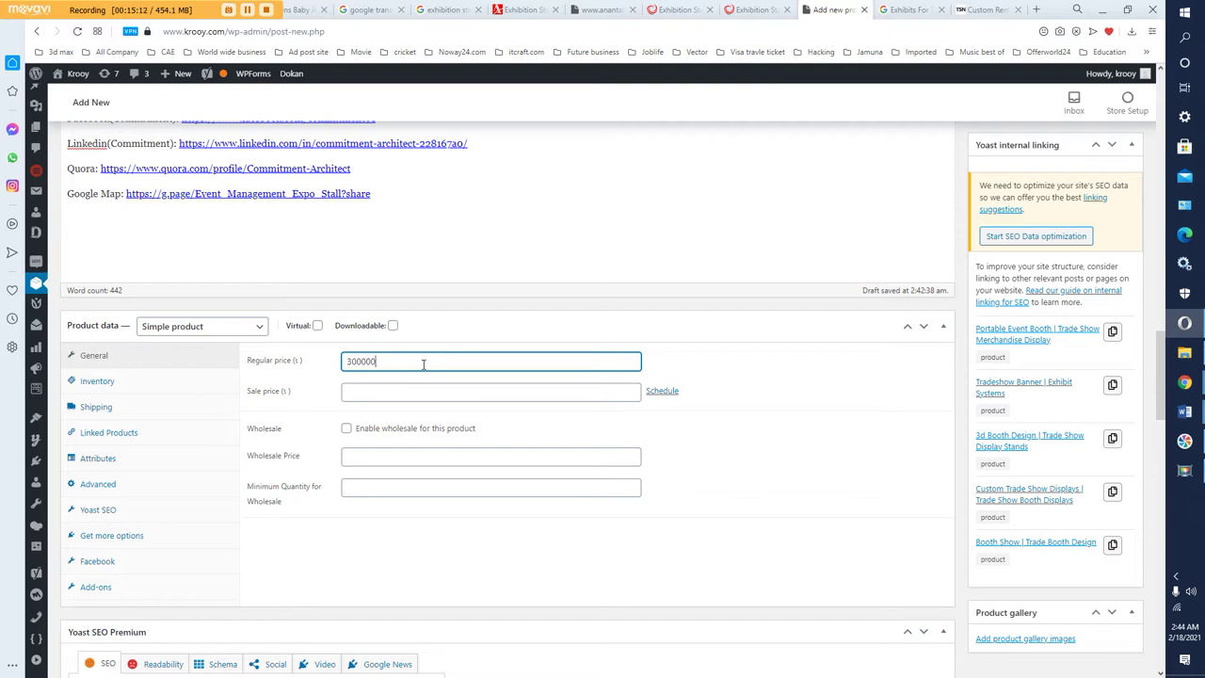
{"action": "left_click", "coordinate": [401, 387]}
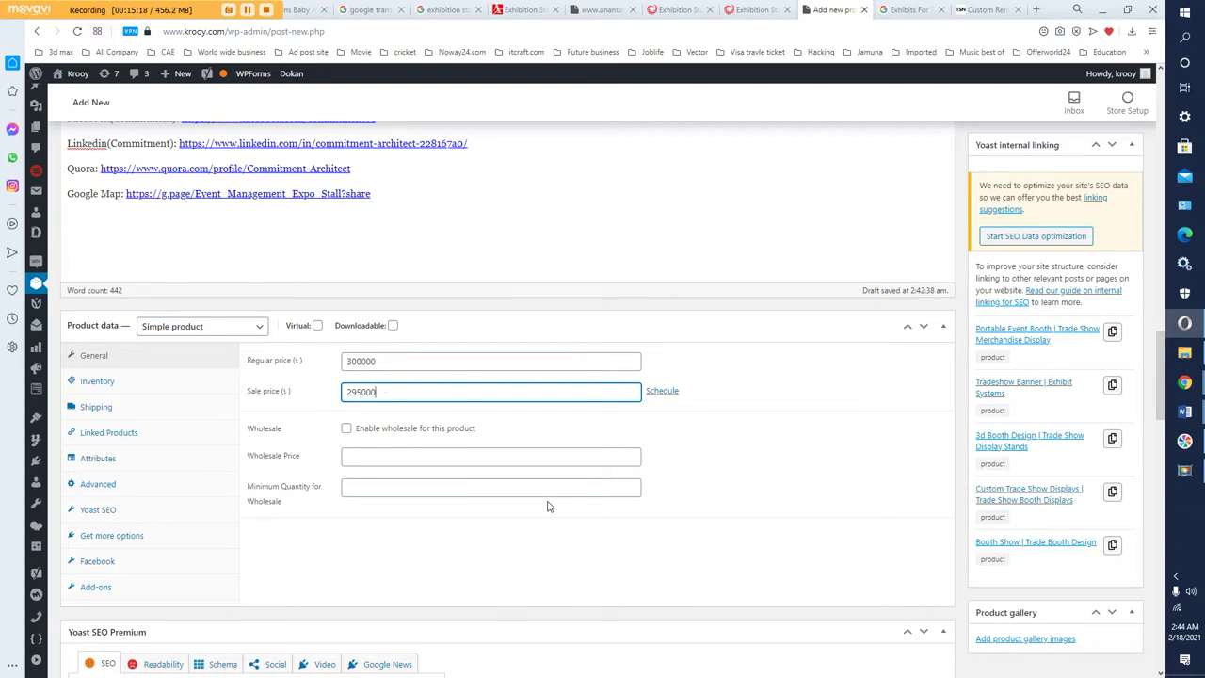
- Review the Yoast SEO analysis problems for the product and switch to Chrome to bring up the krooy.com store page
{"action": "scroll", "coordinate": [553, 508], "scroll_direction": "down", "scroll_amount": 3}
{"action": "scroll", "coordinate": [555, 507], "scroll_direction": "down", "scroll_amount": 5}
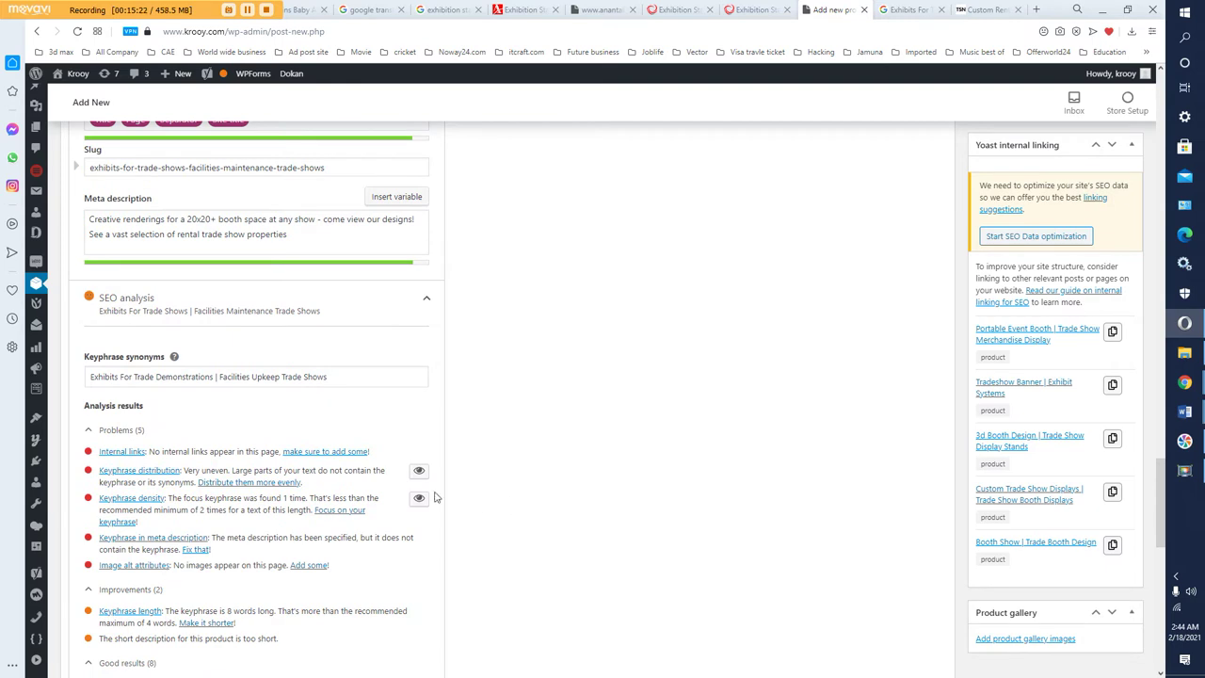
{"action": "scroll", "coordinate": [142, 478], "scroll_direction": "down", "scroll_amount": 1}
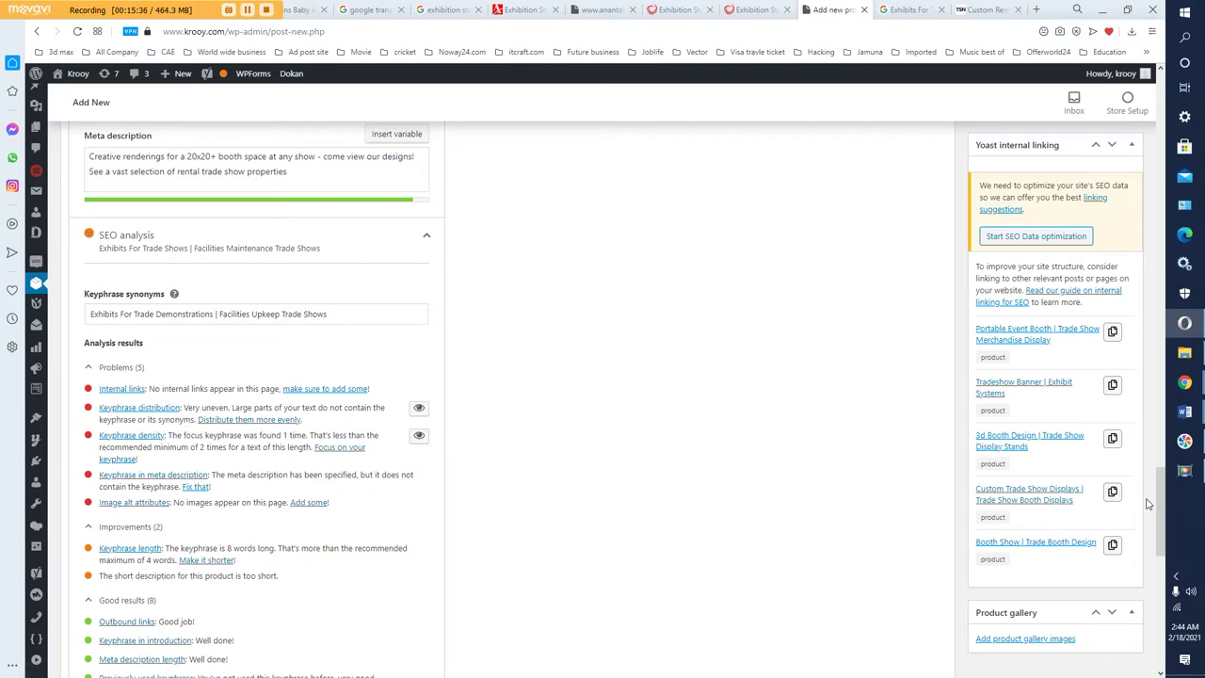
{"action": "left_click_drag", "start_coordinate": [1158, 503], "coordinate": [1184, 165]}
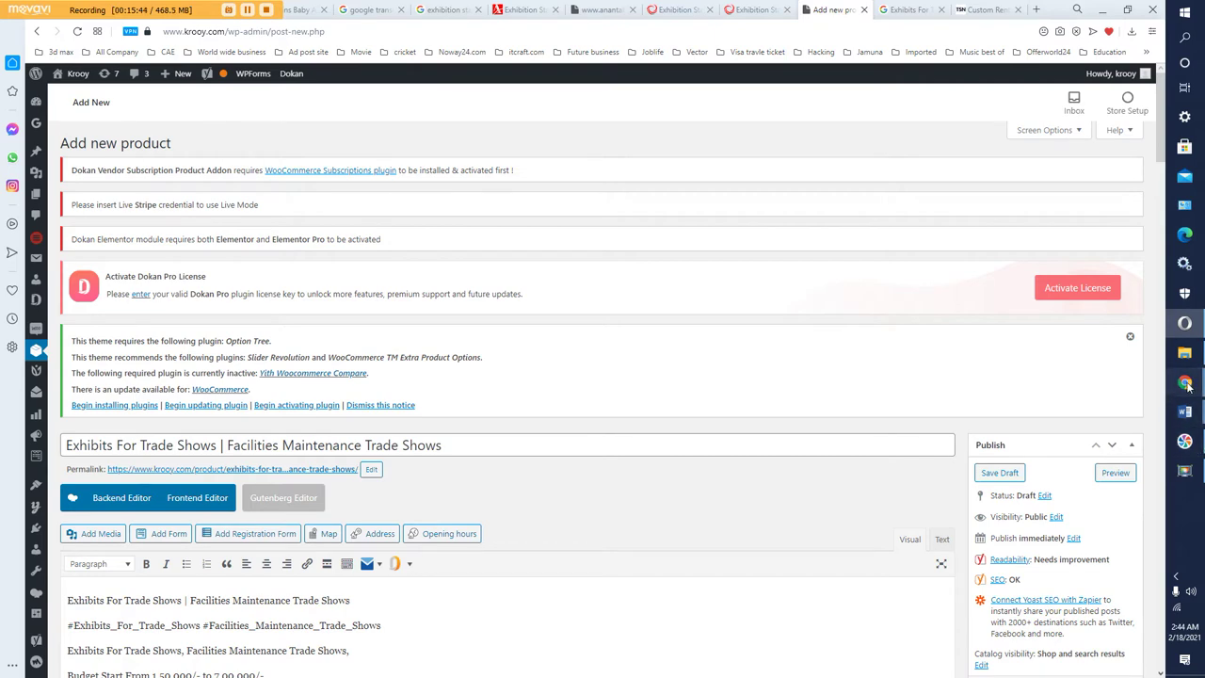
{"action": "mouse_move", "coordinate": [1187, 387]}
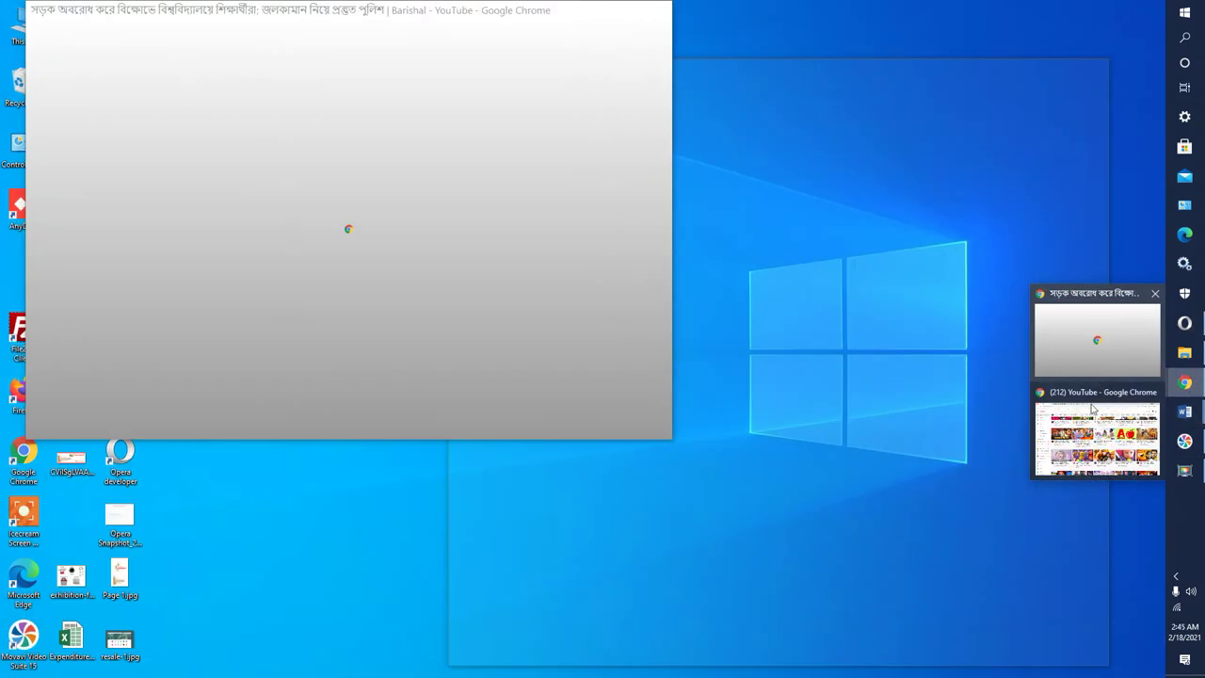
{"action": "mouse_move", "coordinate": [1089, 423]}
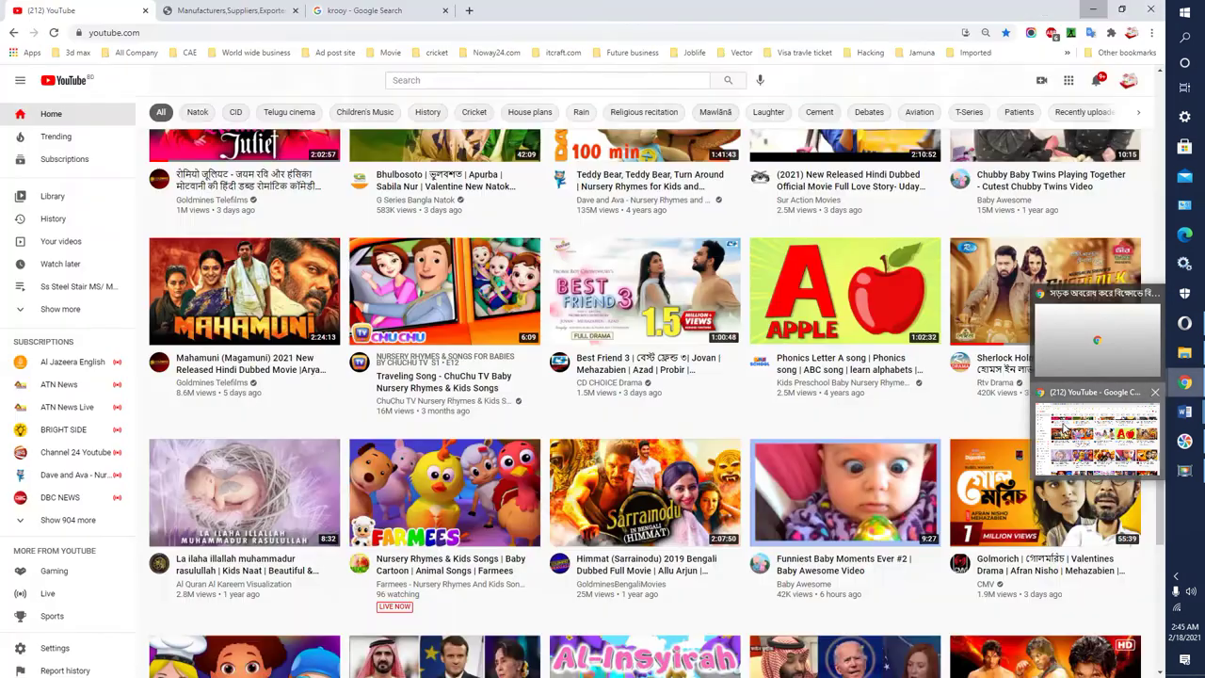
{"action": "left_click", "coordinate": [1064, 429]}
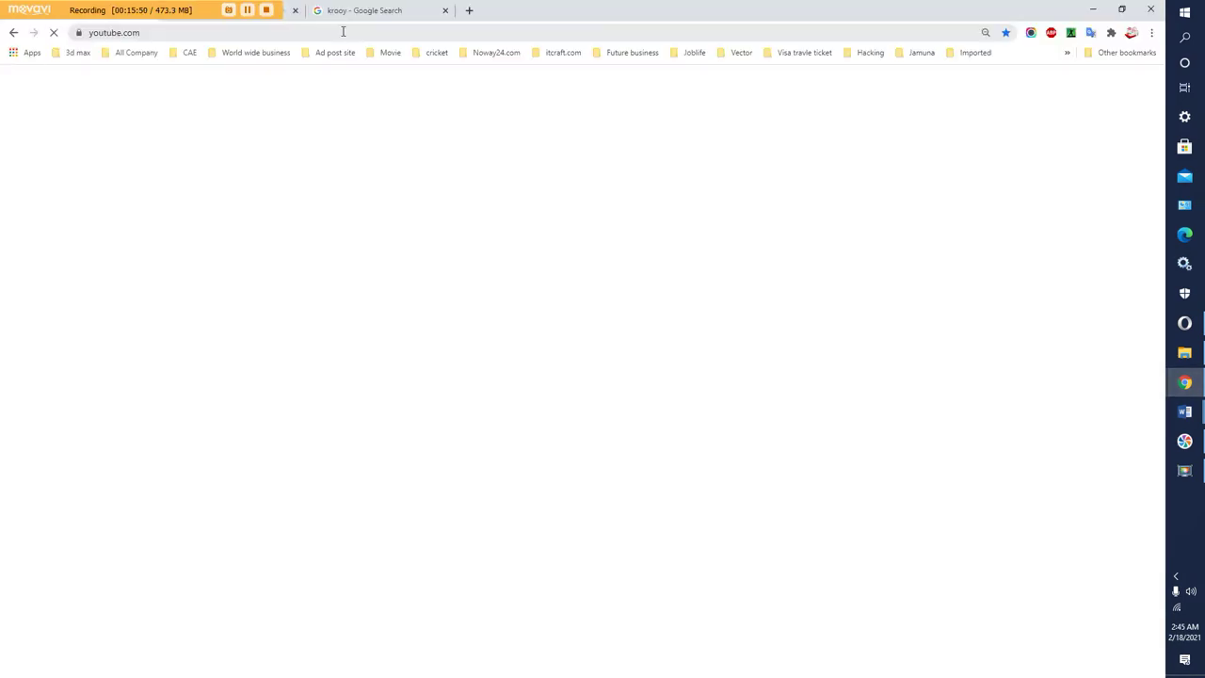
{"action": "left_click", "coordinate": [293, 13]}
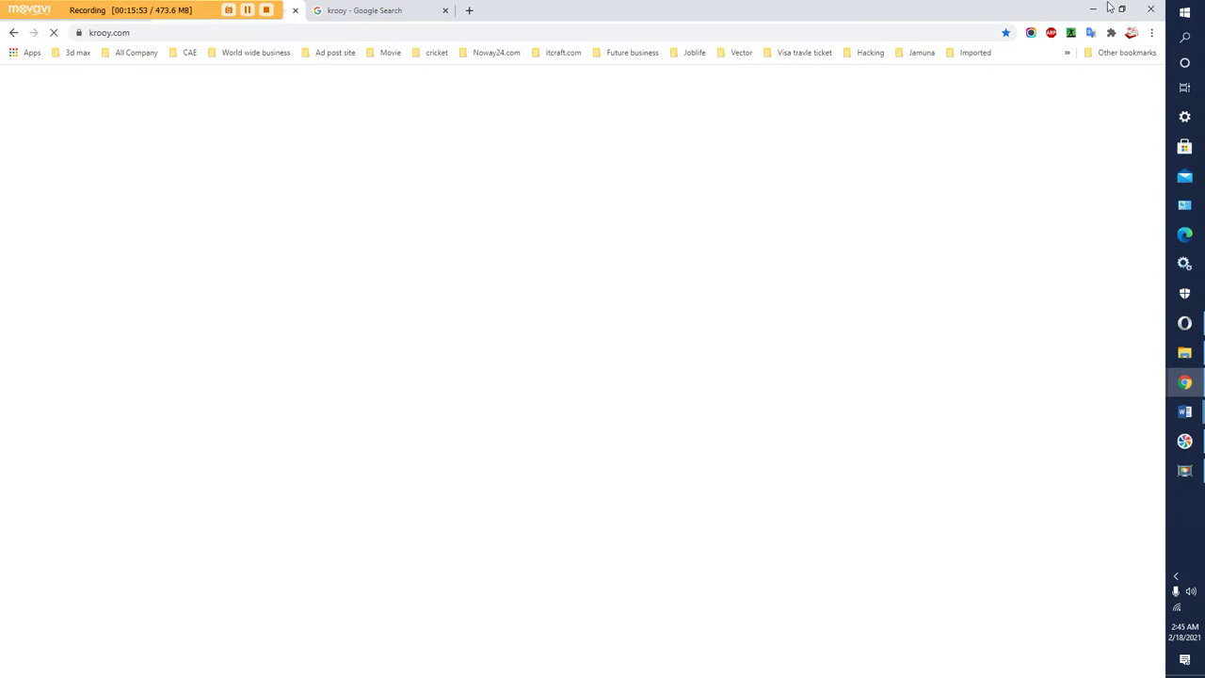
{"action": "double_click", "coordinate": [555, 11]}
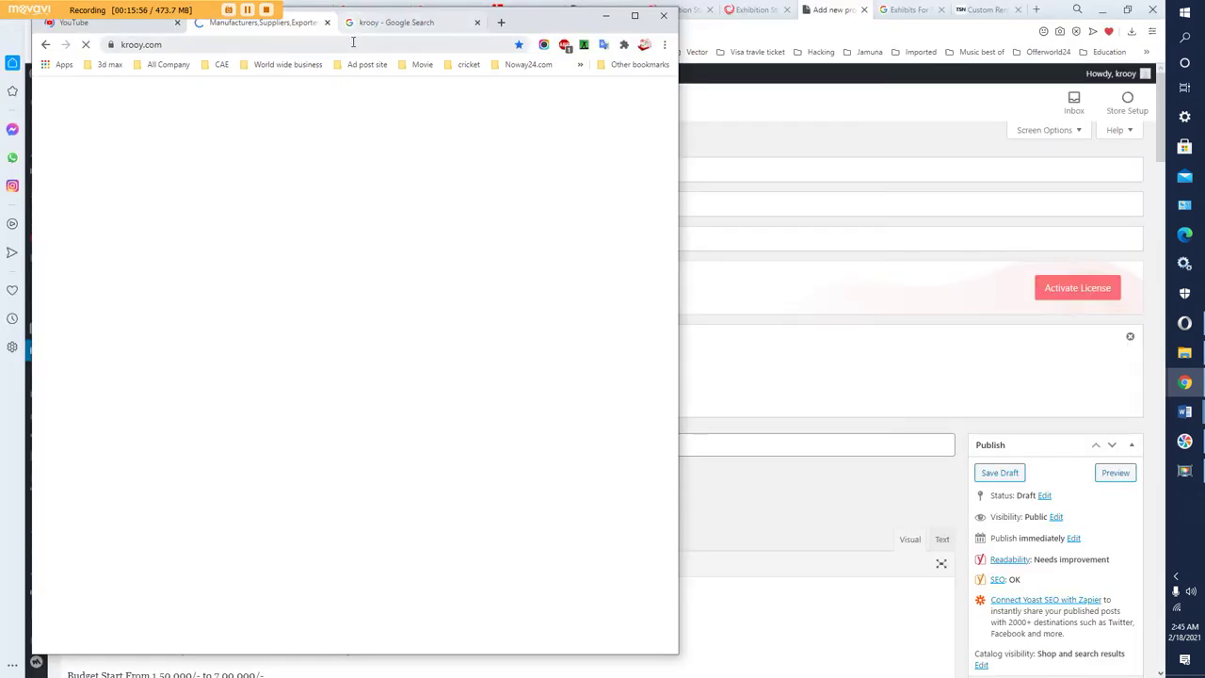
{"action": "left_click", "coordinate": [634, 19]}
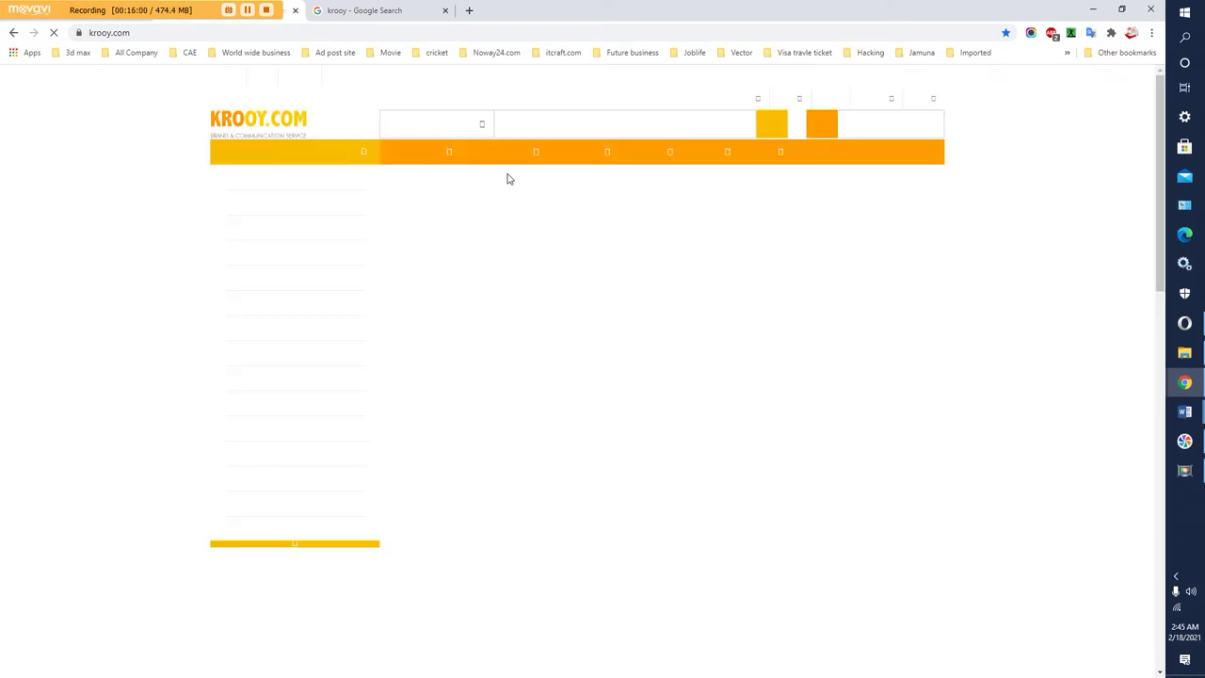
- Dismiss the newsletter pop-up on krooy.com and search the store for "exhibition"
{"action": "scroll", "coordinate": [515, 160], "scroll_direction": "down", "scroll_amount": 10}
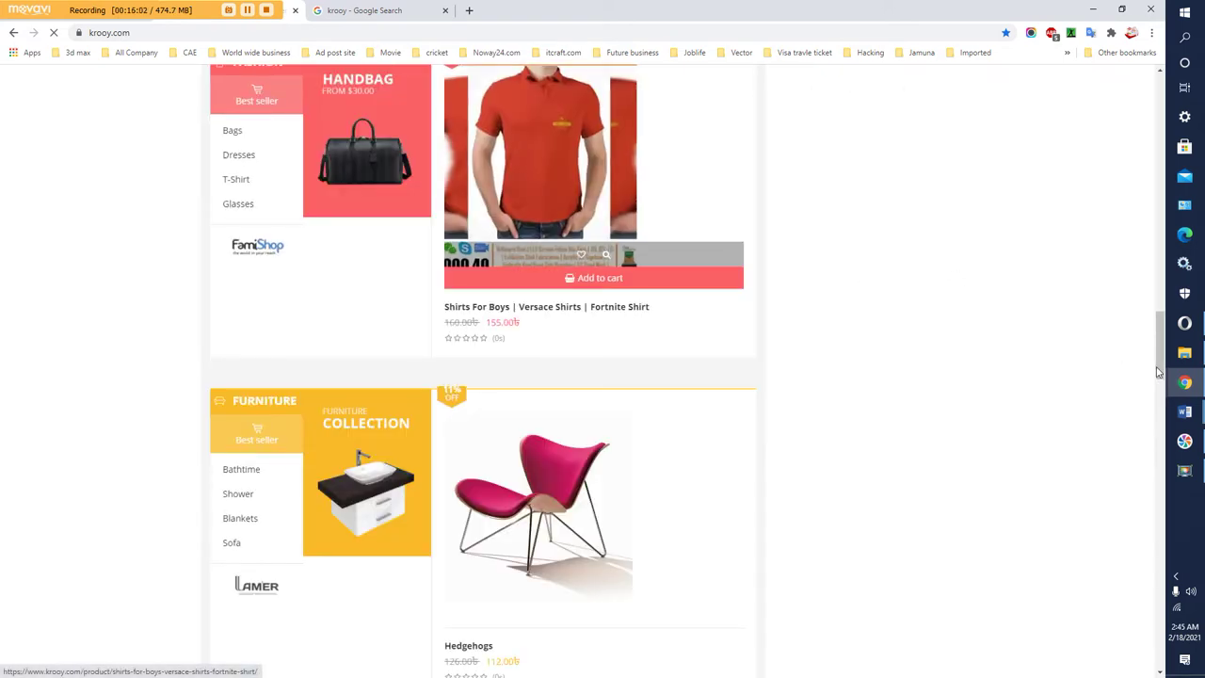
{"action": "left_click_drag", "start_coordinate": [1162, 348], "coordinate": [1167, 88]}
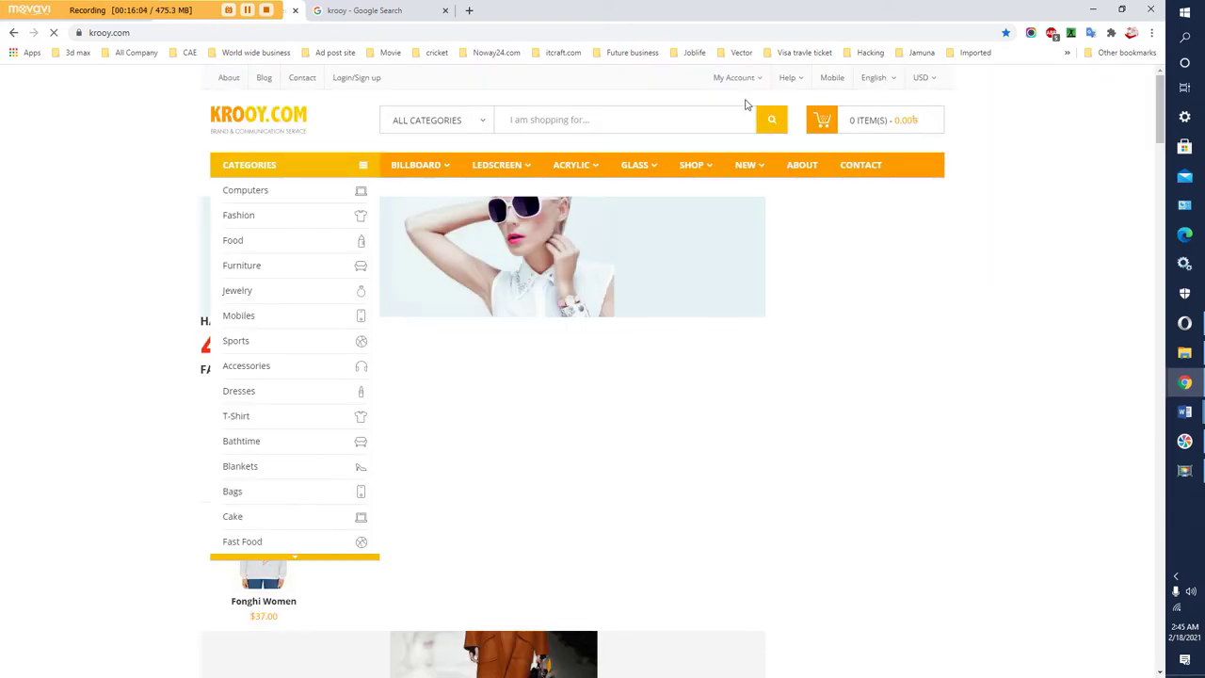
{"action": "left_click", "coordinate": [552, 118]}
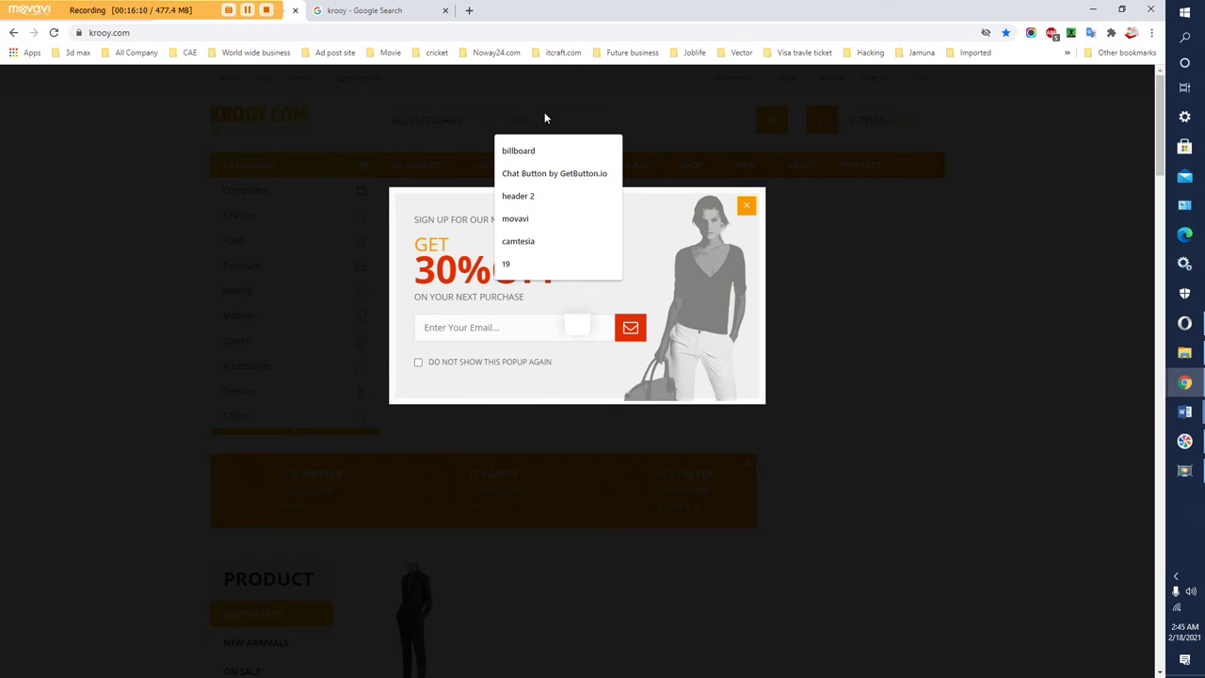
{"action": "left_click", "coordinate": [747, 207]}
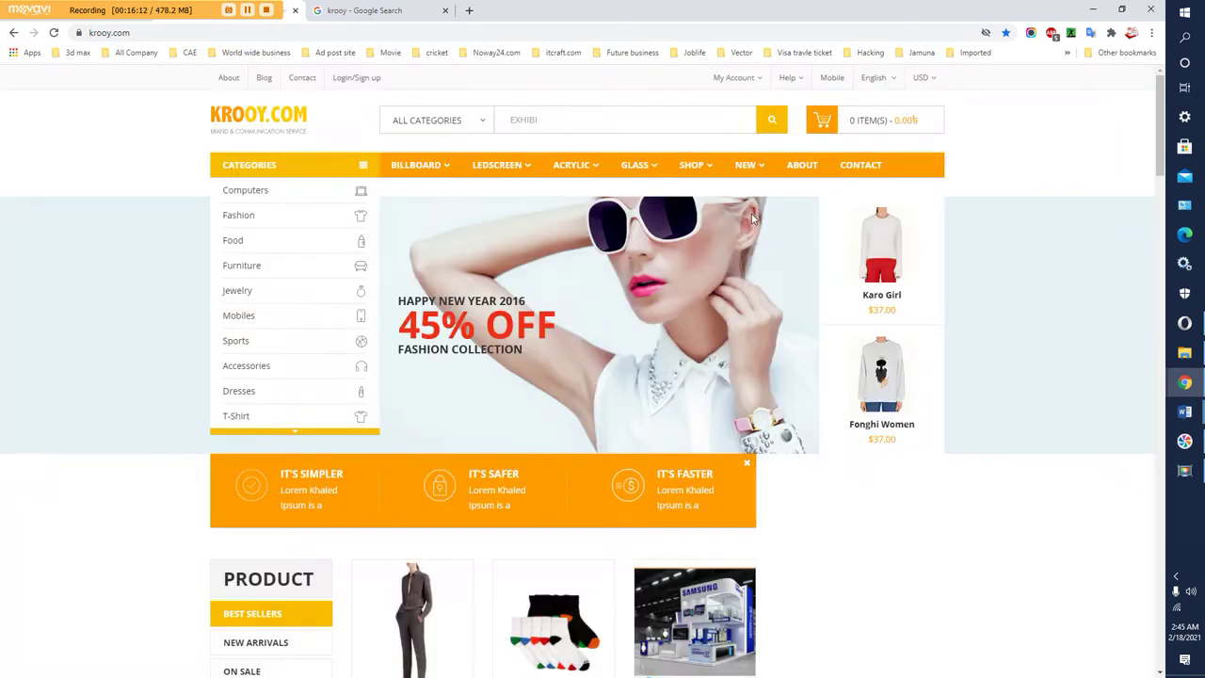
{"action": "left_click", "coordinate": [555, 127]}
{"action": "left_click", "coordinate": [541, 149]}
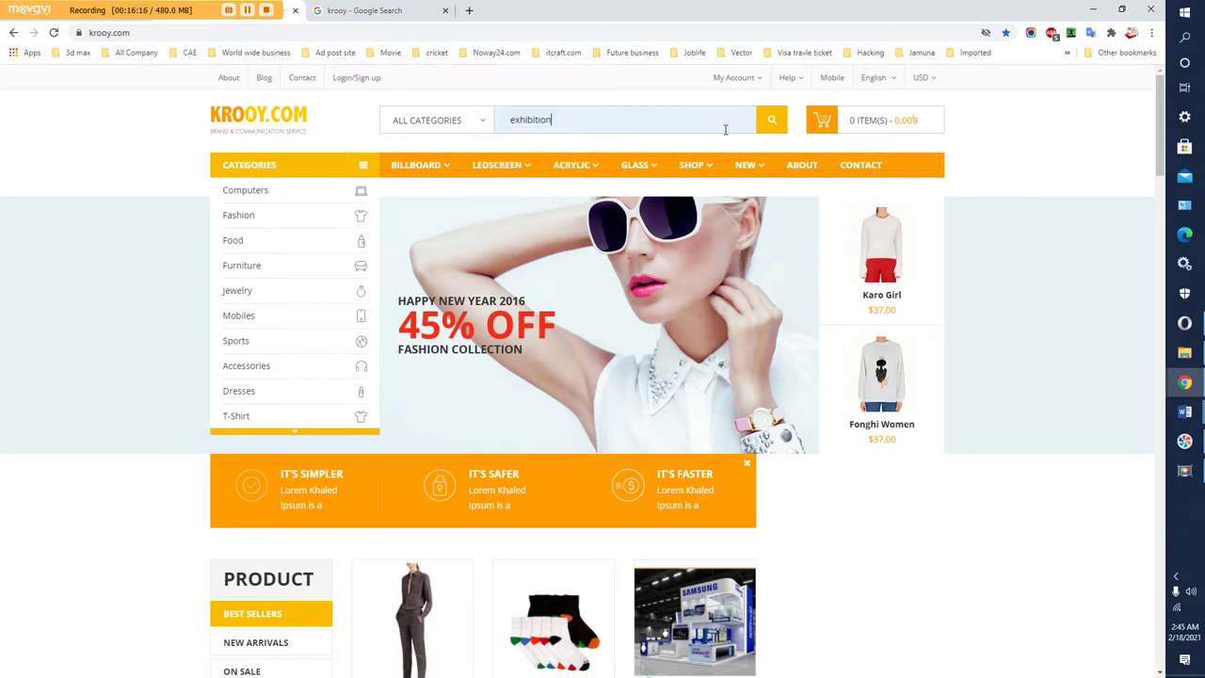
{"action": "left_click", "coordinate": [768, 126]}
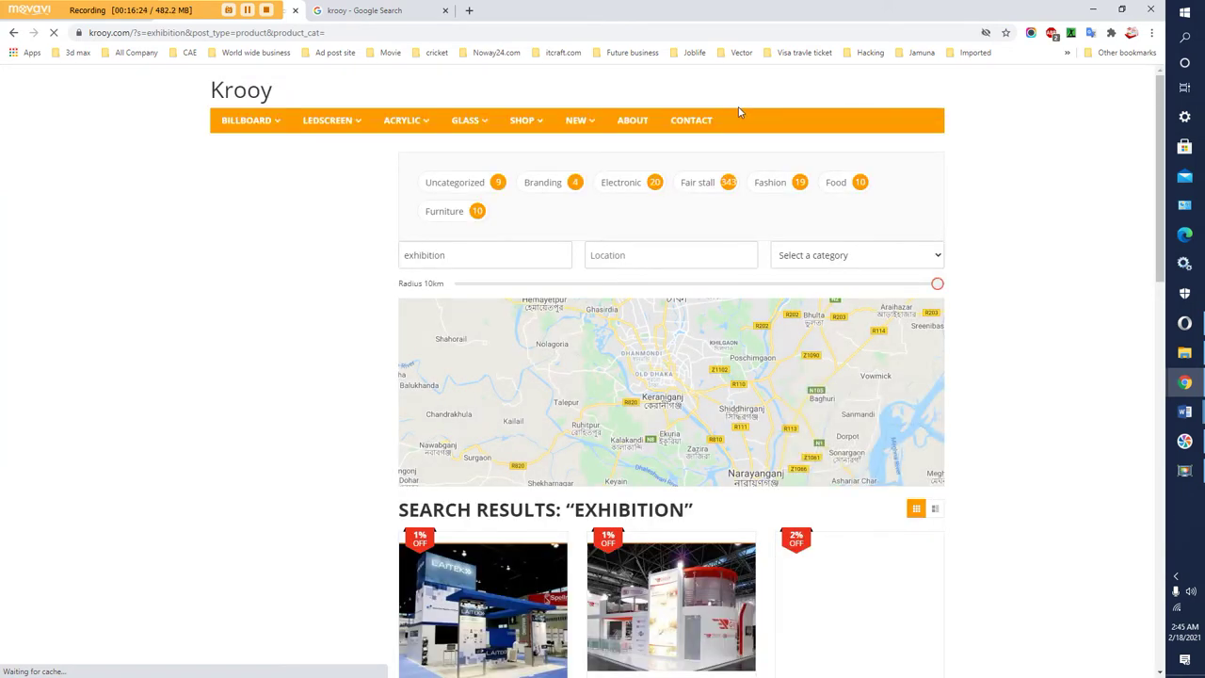
- Look through the "exhibition" search results and copy the address of the results page
{"action": "scroll", "coordinate": [478, 423], "scroll_direction": "down", "scroll_amount": 3}
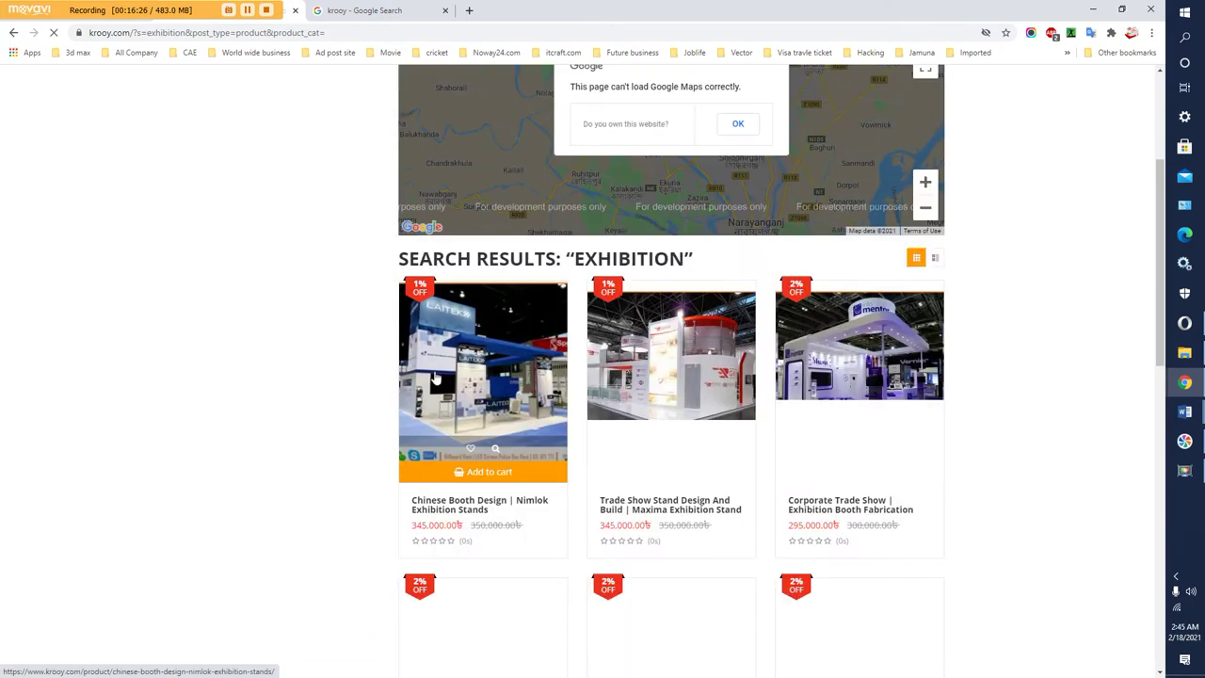
{"action": "scroll", "coordinate": [761, 523], "scroll_direction": "down", "scroll_amount": 2}
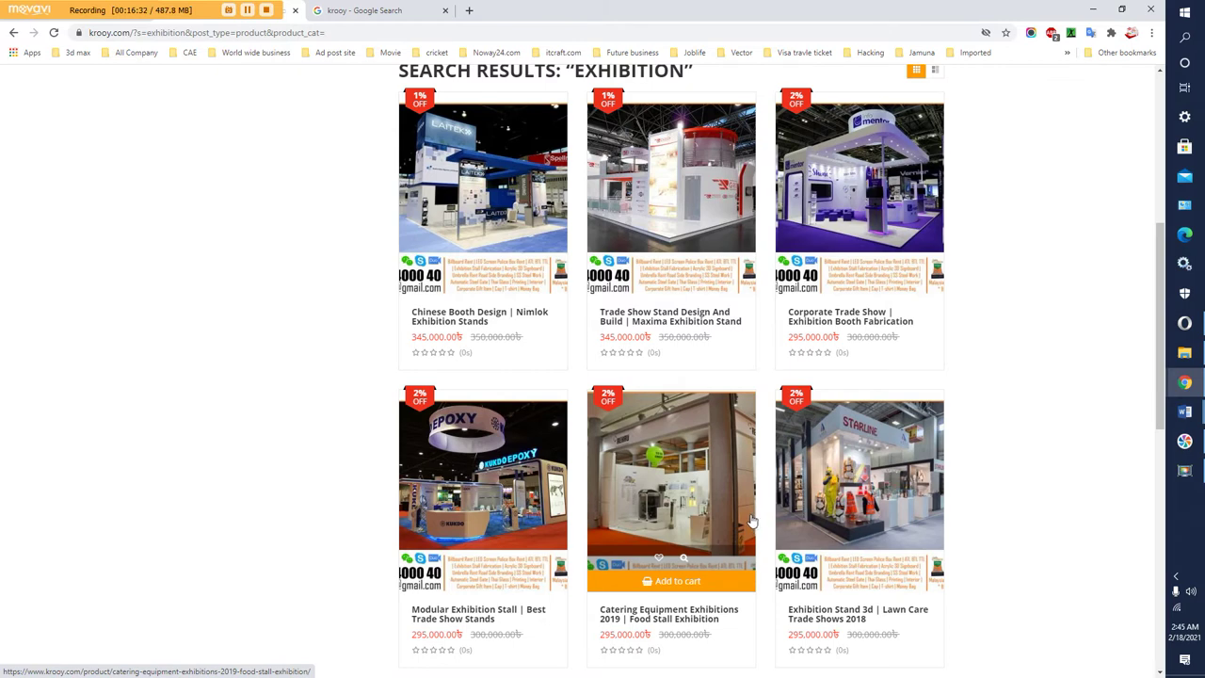
{"action": "scroll", "coordinate": [753, 521], "scroll_direction": "down", "scroll_amount": 3}
{"action": "scroll", "coordinate": [751, 519], "scroll_direction": "down", "scroll_amount": 1}
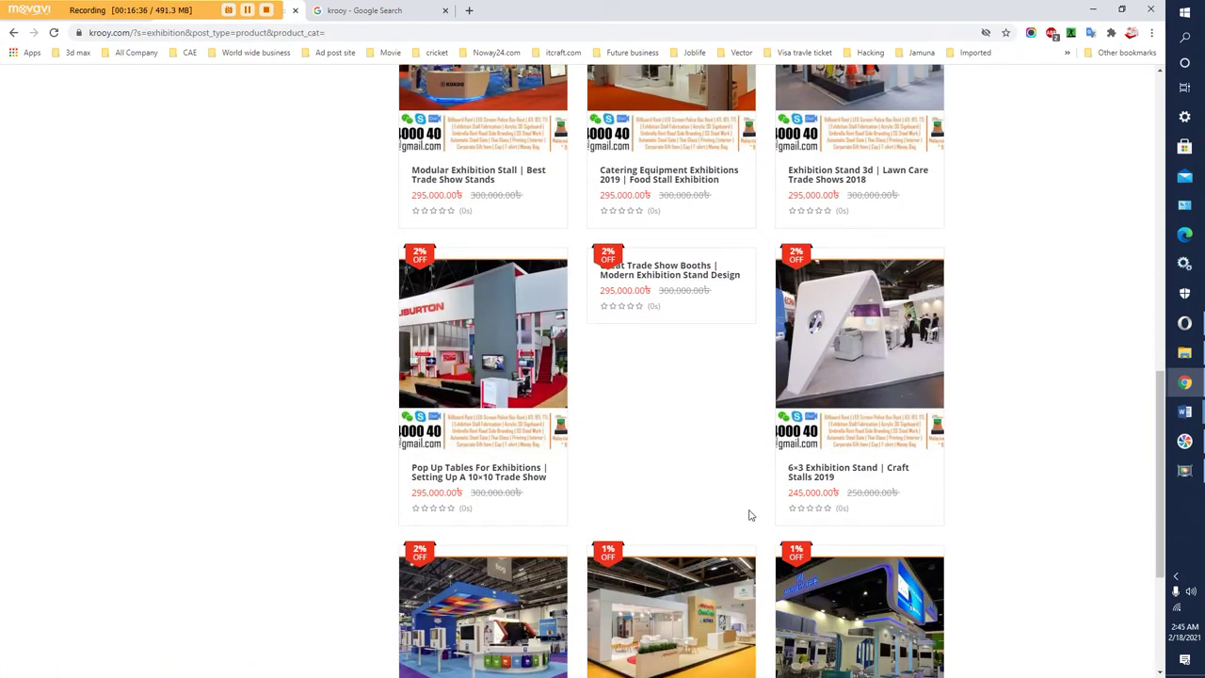
{"action": "scroll", "coordinate": [750, 515], "scroll_direction": "down", "scroll_amount": 3}
{"action": "scroll", "coordinate": [751, 515], "scroll_direction": "up", "scroll_amount": 9}
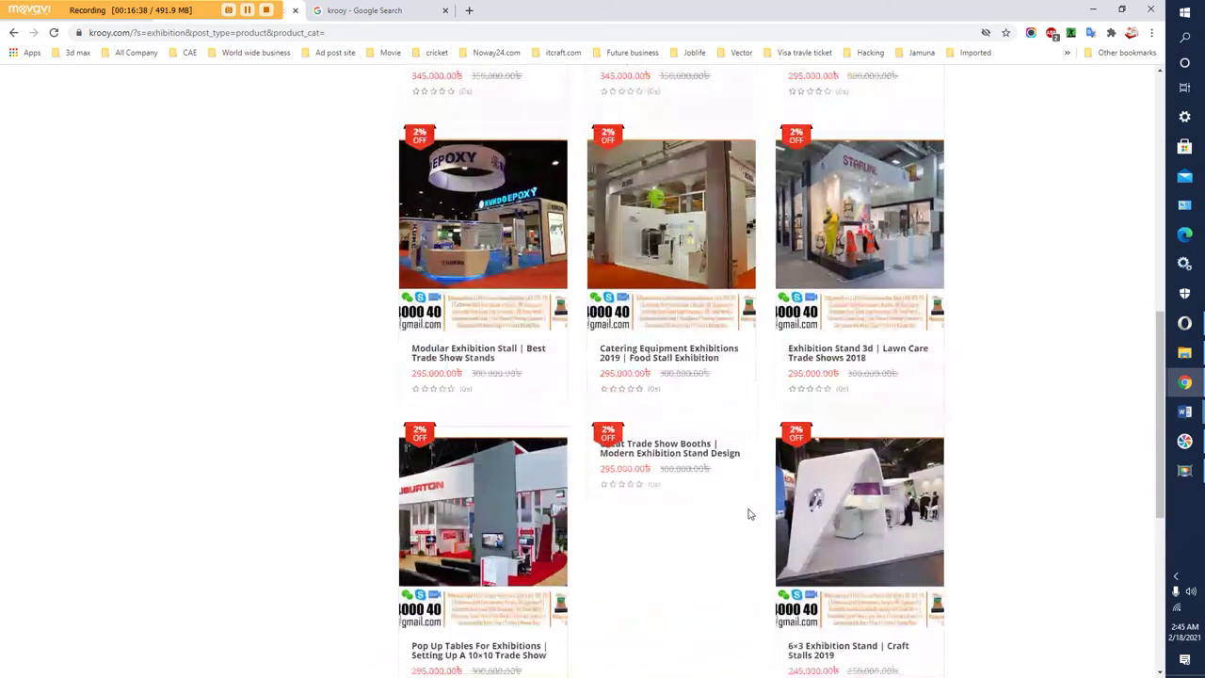
{"action": "scroll", "coordinate": [746, 513], "scroll_direction": "up", "scroll_amount": 2}
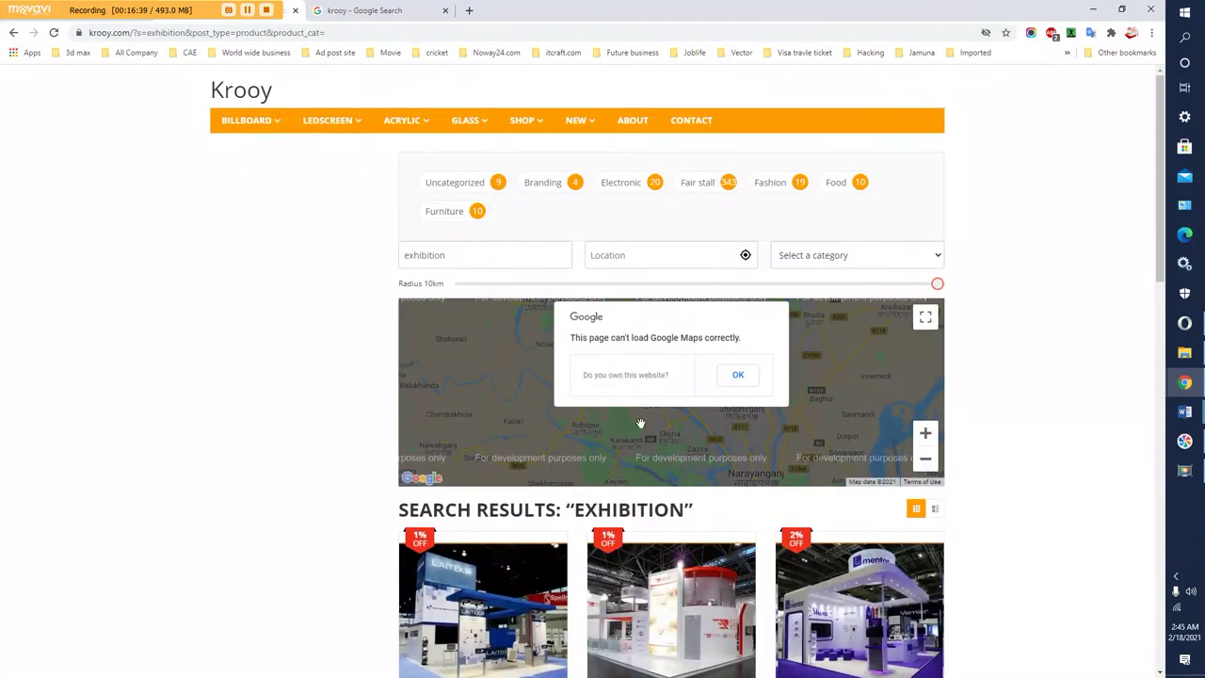
{"action": "left_click", "coordinate": [383, 32]}
{"action": "right_click", "coordinate": [304, 35]}
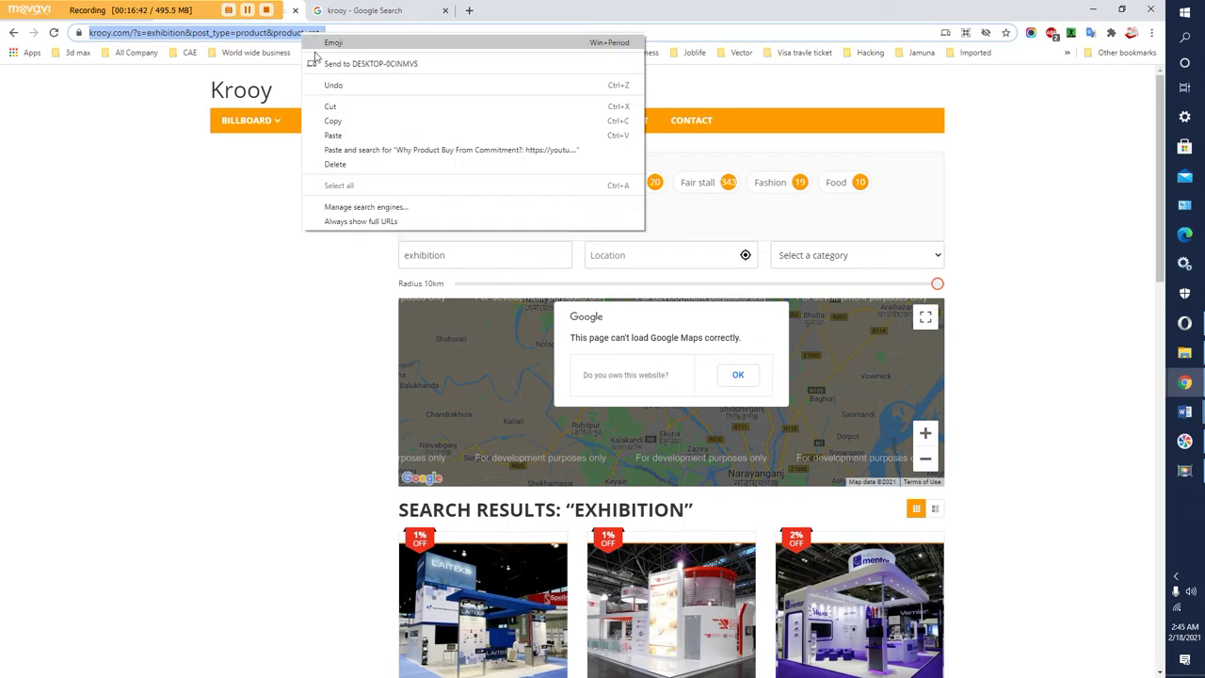
{"action": "left_click", "coordinate": [333, 120]}
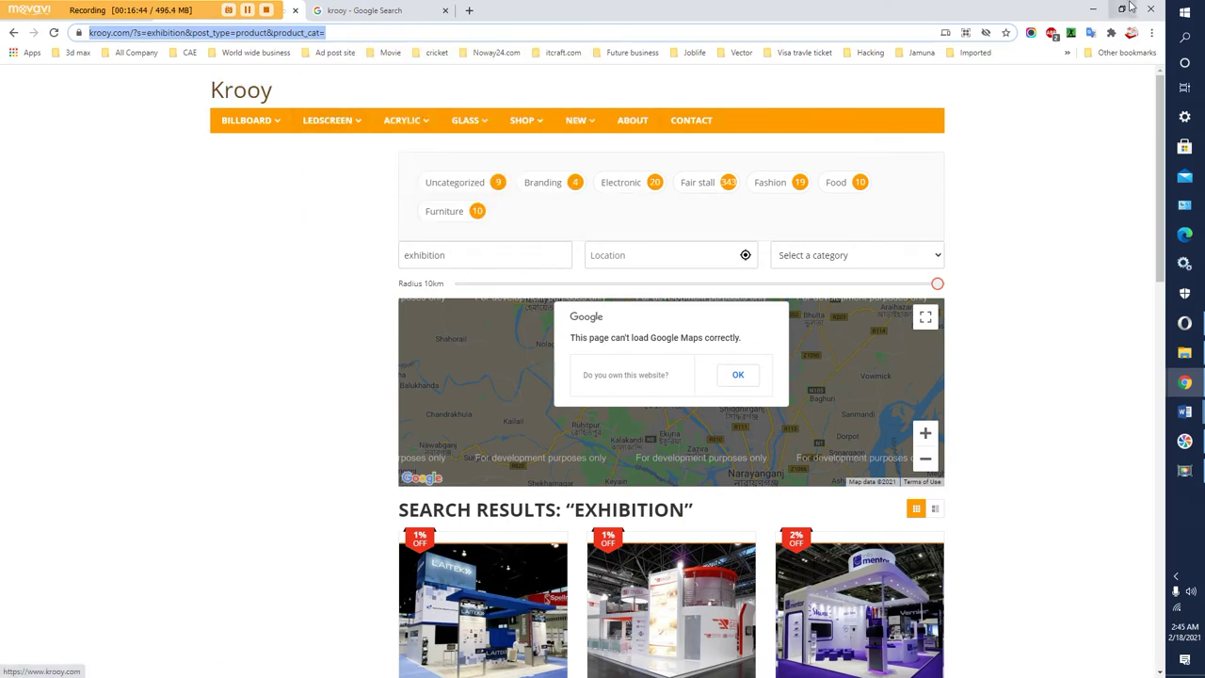
- Back in the product description, link "Exhibits For Trade Shows" above the Budget line to the copied krooy.com exhibition search address
{"action": "left_click", "coordinate": [1097, 9]}
{"action": "scroll", "coordinate": [263, 475], "scroll_direction": "down", "scroll_amount": 3}
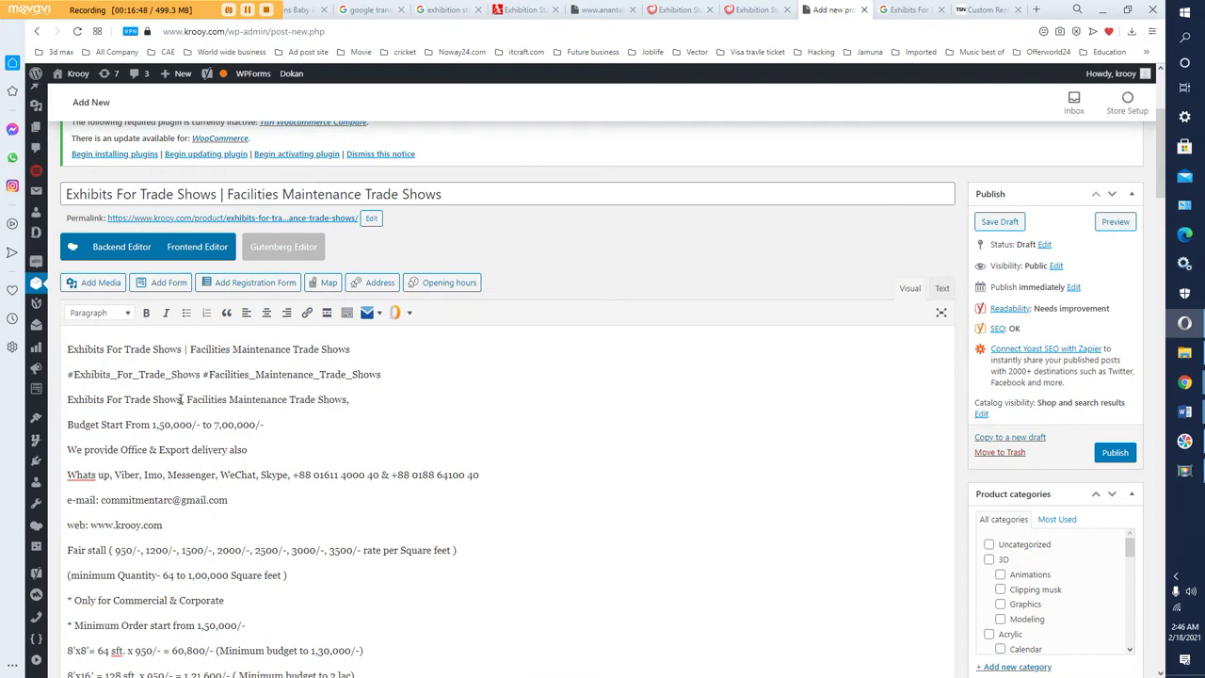
{"action": "left_click_drag", "start_coordinate": [181, 399], "coordinate": [73, 399]}
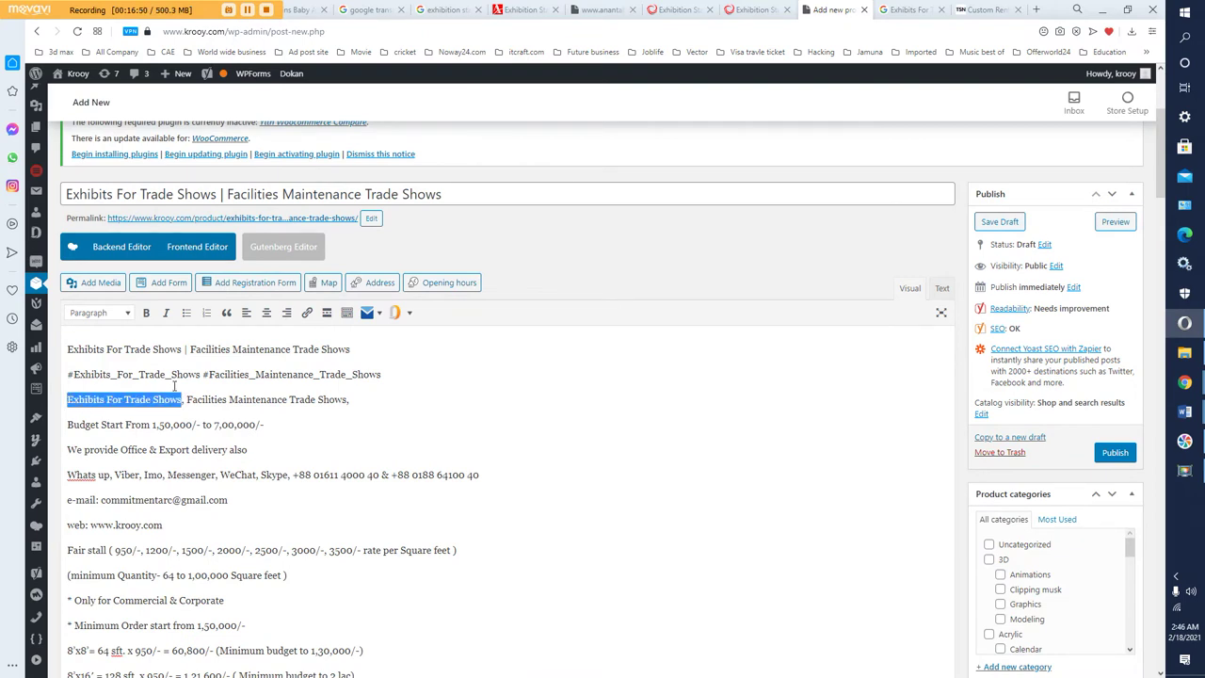
{"action": "left_click", "coordinate": [307, 315]}
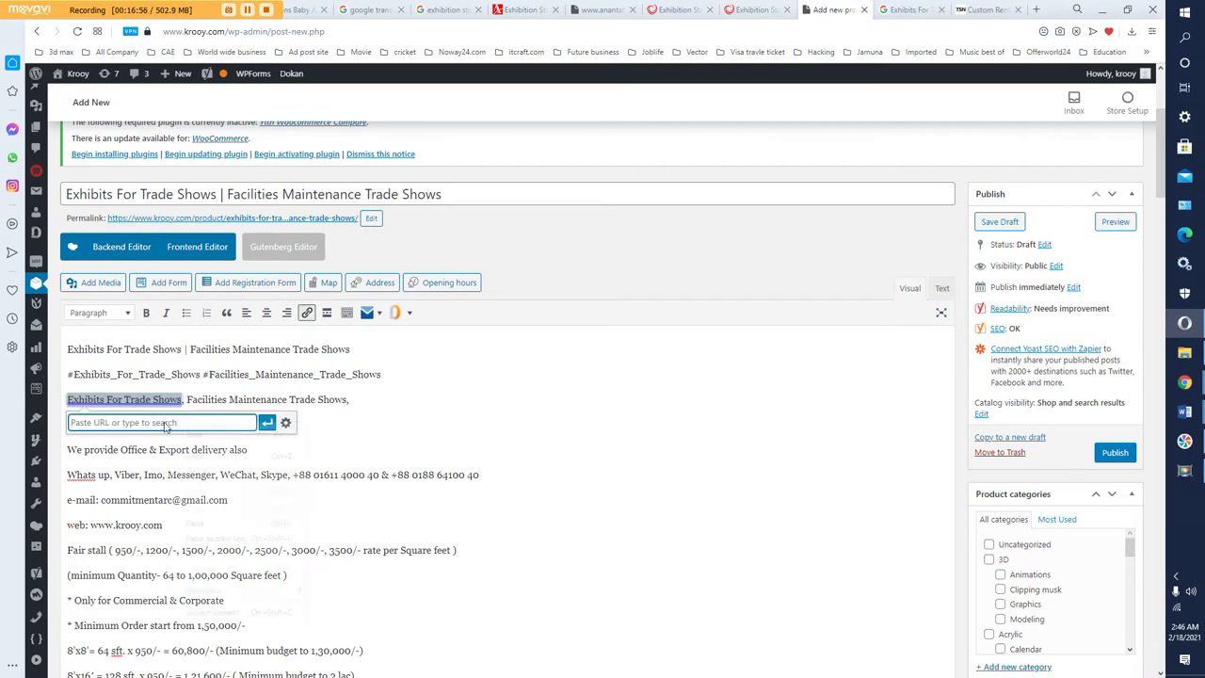
{"action": "right_click", "coordinate": [163, 421]}
{"action": "left_click", "coordinate": [203, 524]}
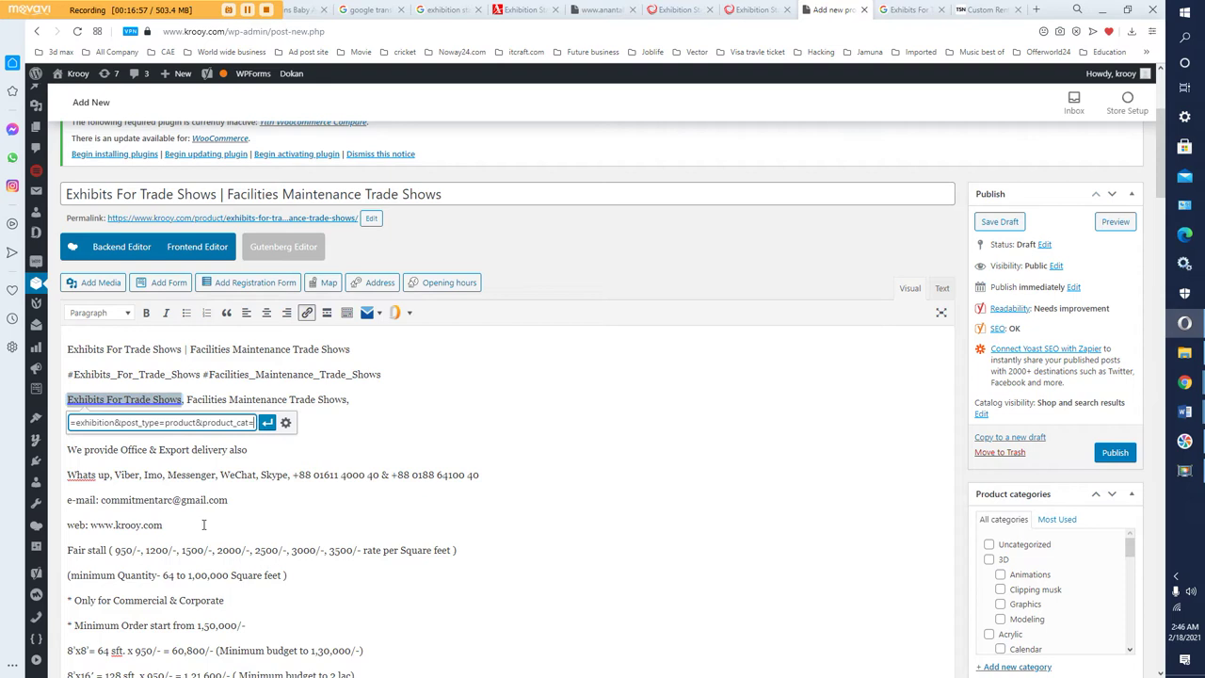
{"action": "left_click", "coordinate": [268, 422]}
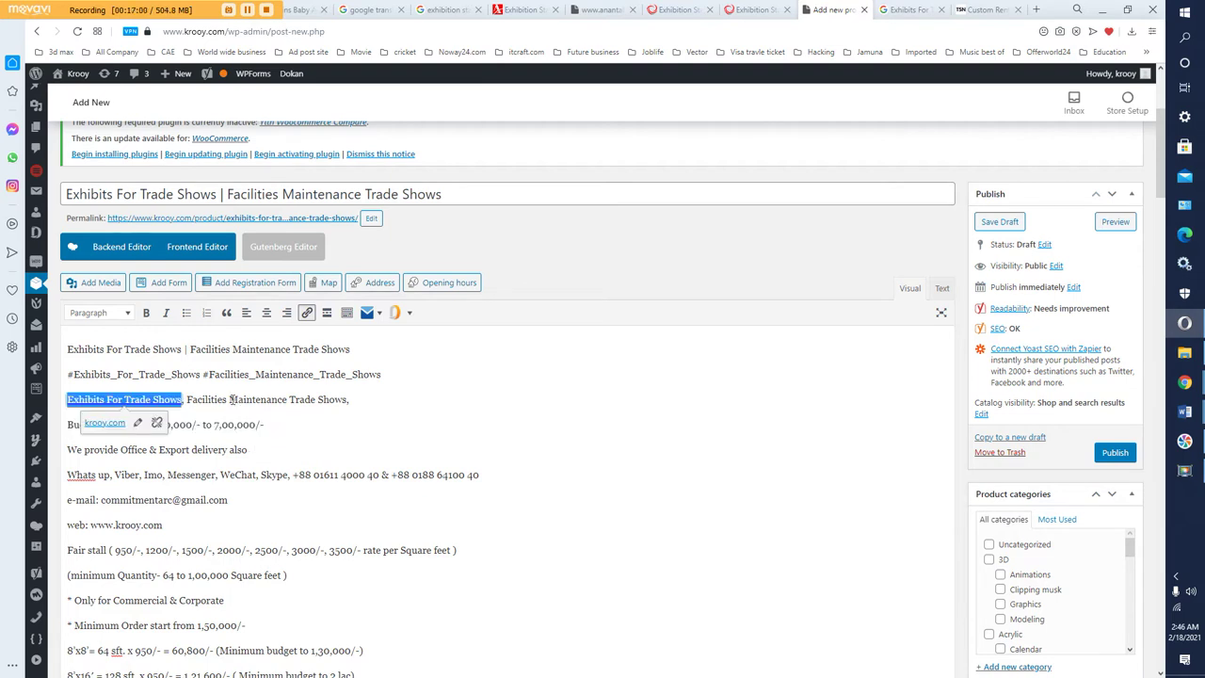
{"action": "left_click", "coordinate": [231, 399]}
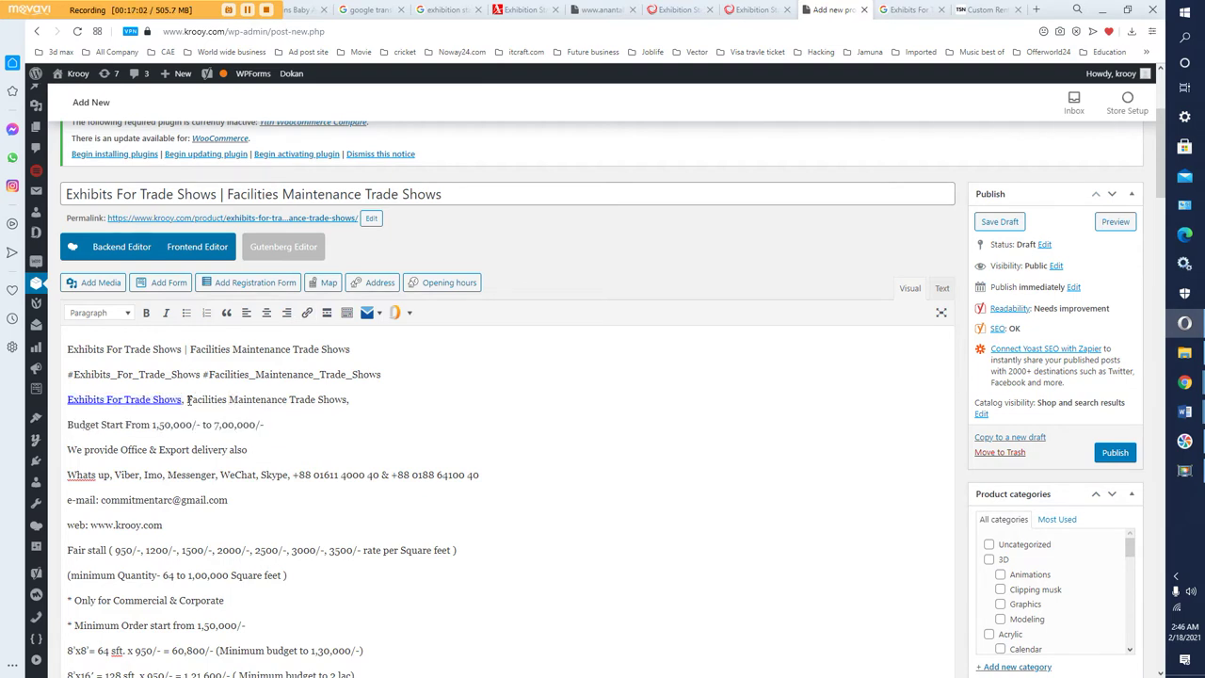
- Start a link on "Facilities Maintenance Trade Shows" above the Budget line, and copy the channel address from the description's Youtube line
{"action": "left_click_drag", "start_coordinate": [187, 399], "coordinate": [335, 396]}
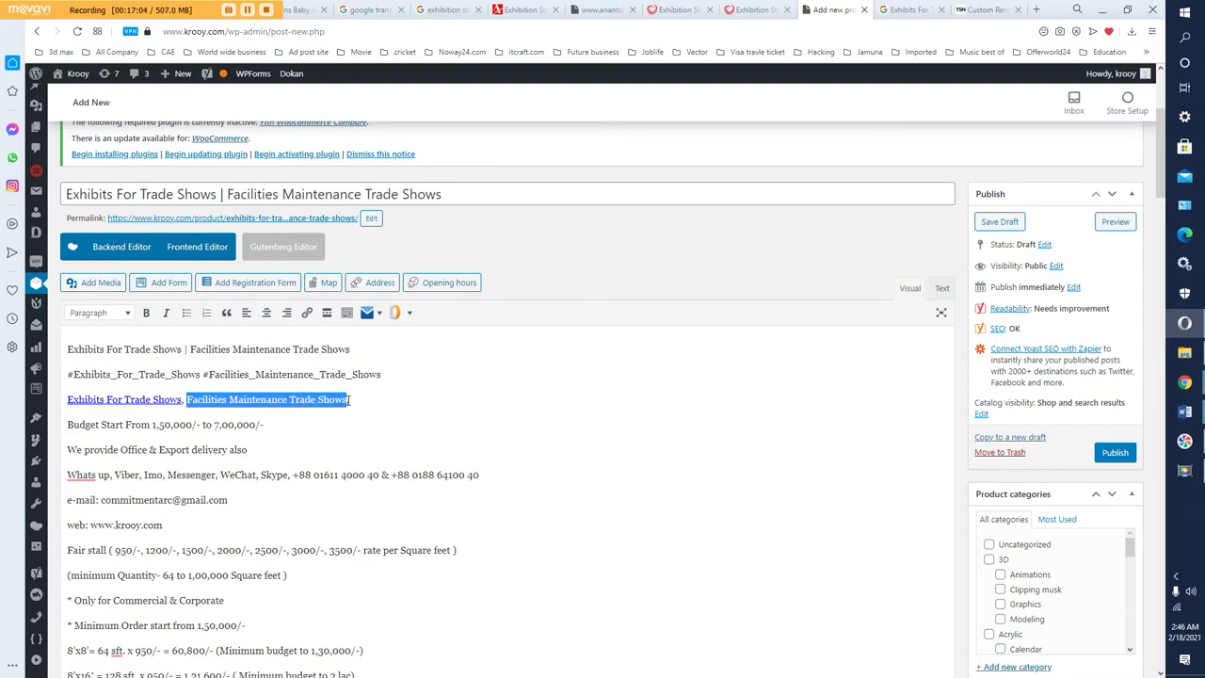
{"action": "left_click", "coordinate": [307, 313]}
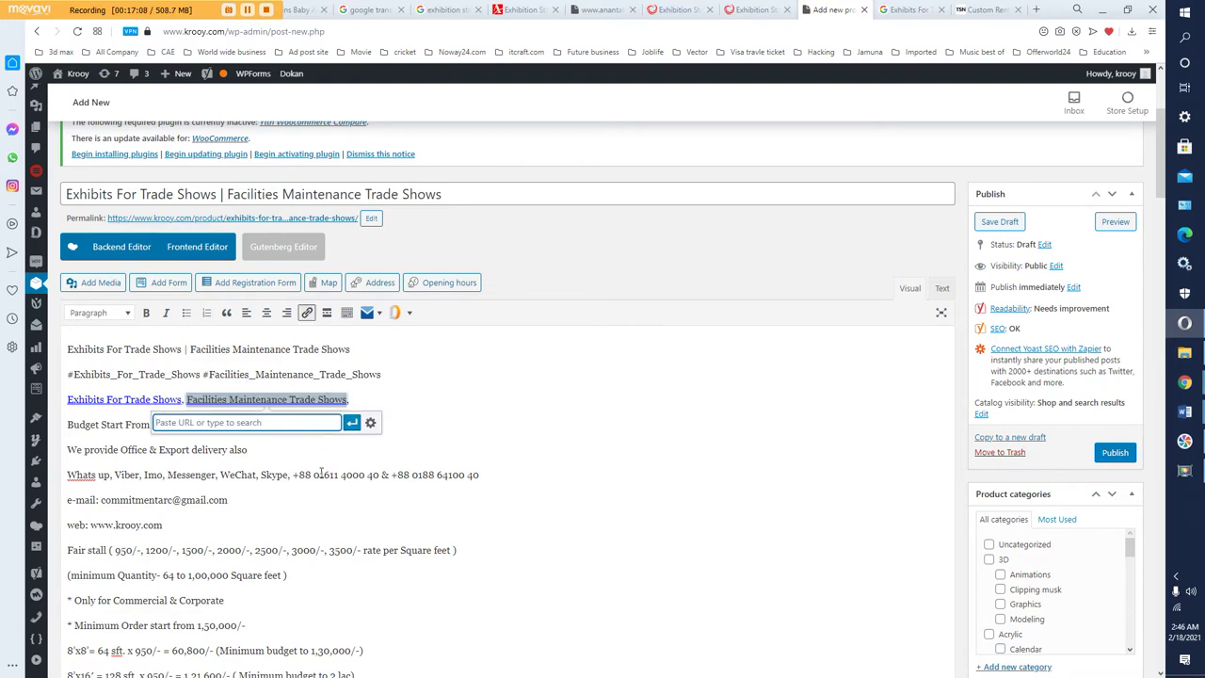
{"action": "scroll", "coordinate": [321, 472], "scroll_direction": "down", "scroll_amount": 6}
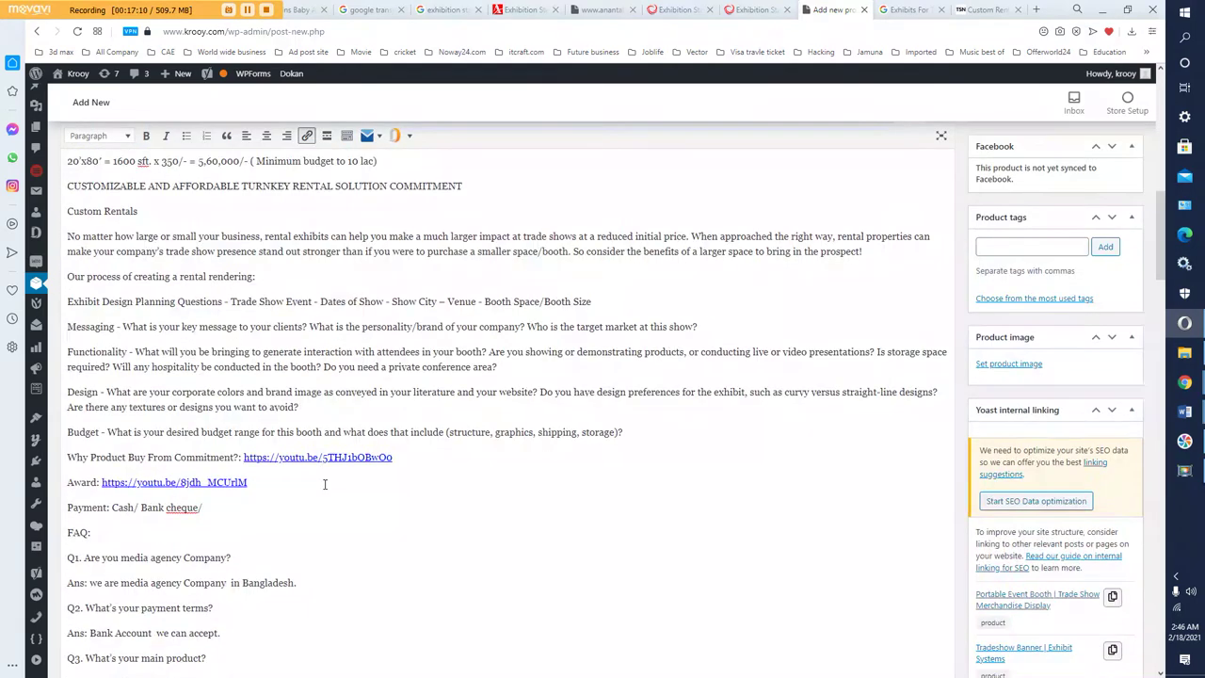
{"action": "scroll", "coordinate": [325, 483], "scroll_direction": "down", "scroll_amount": 3}
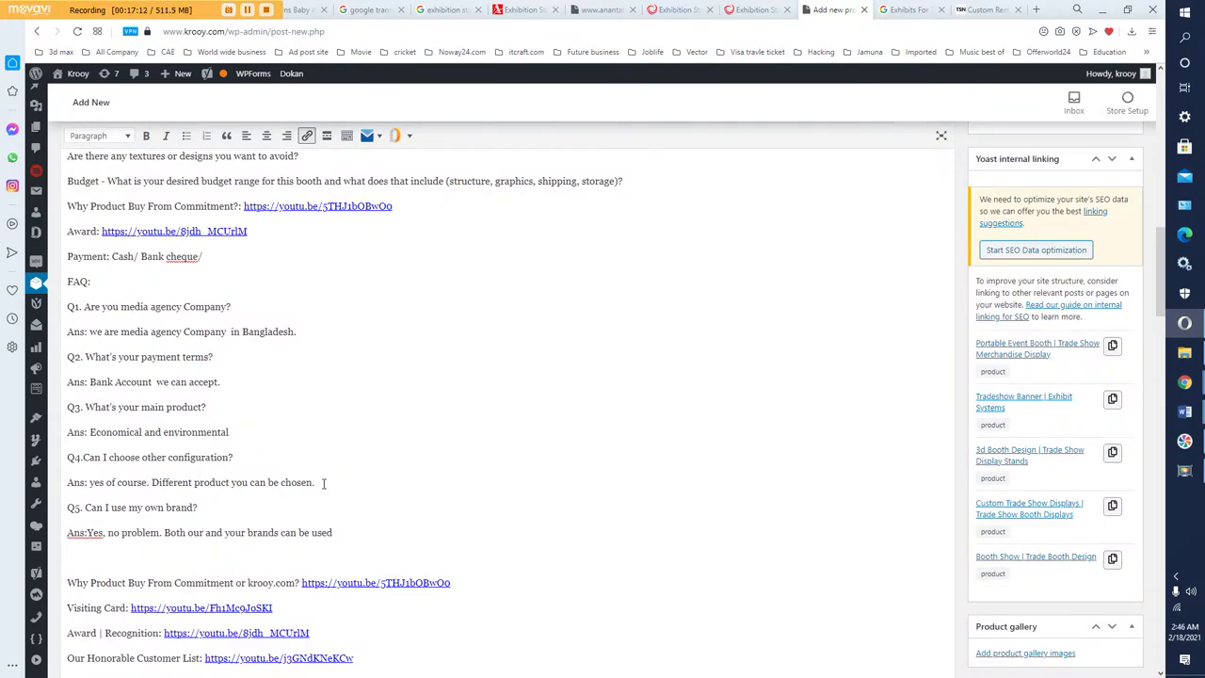
{"action": "scroll", "coordinate": [323, 483], "scroll_direction": "down", "scroll_amount": 2}
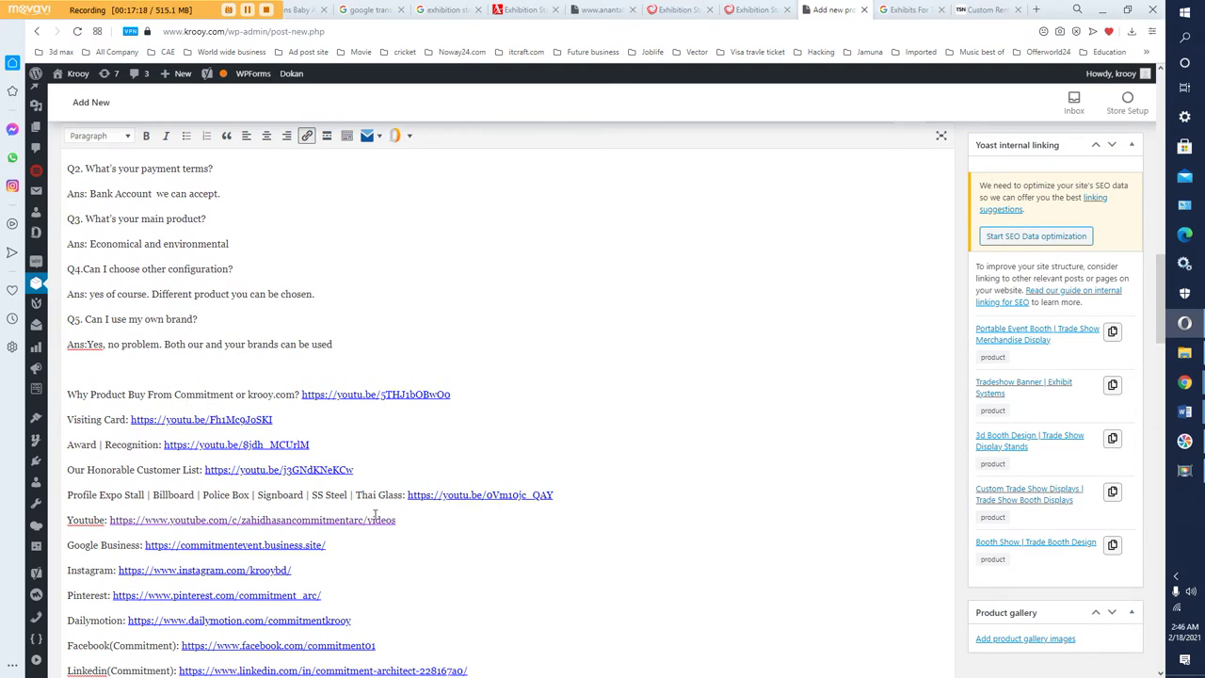
{"action": "left_click", "coordinate": [339, 519]}
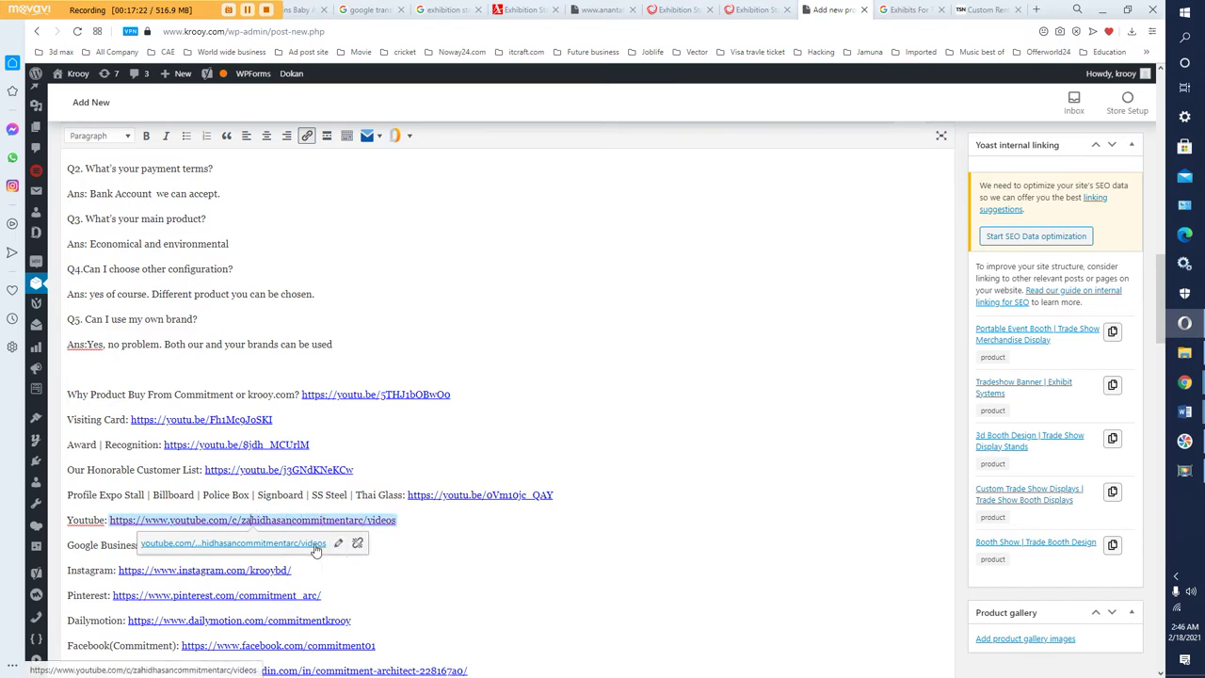
{"action": "left_click", "coordinate": [410, 535]}
{"action": "left_click", "coordinate": [397, 519]}
{"action": "left_click_drag", "start_coordinate": [397, 519], "coordinate": [110, 520]}
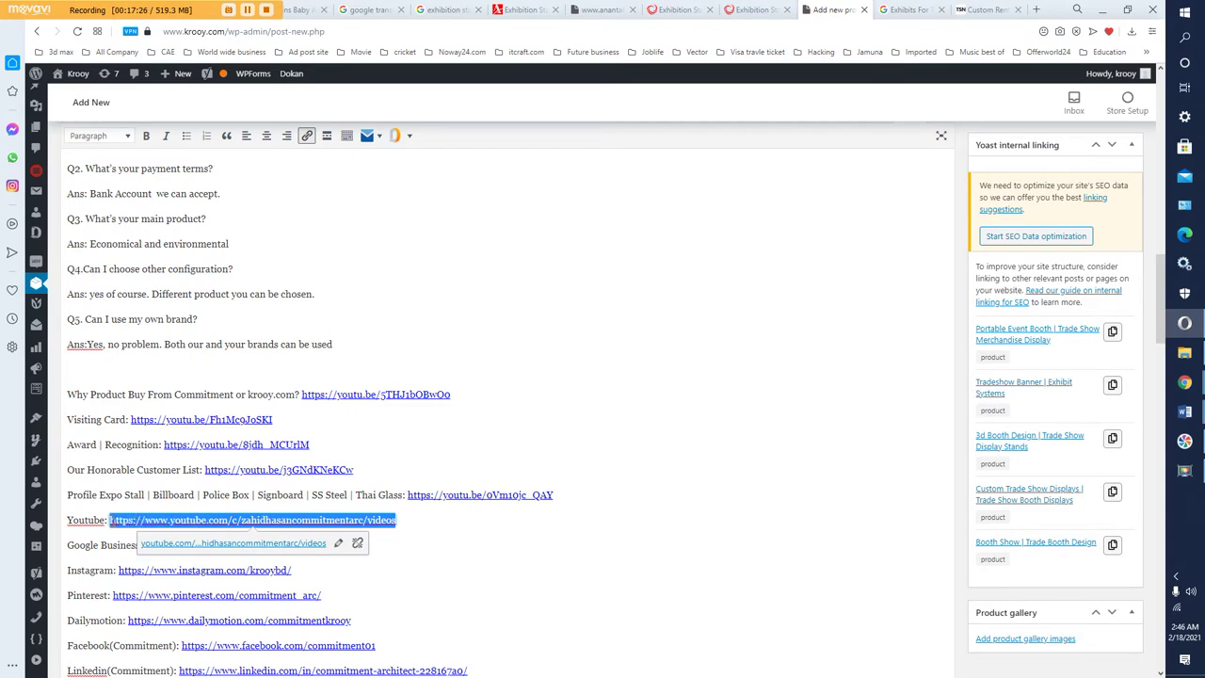
{"action": "right_click", "coordinate": [113, 525]}
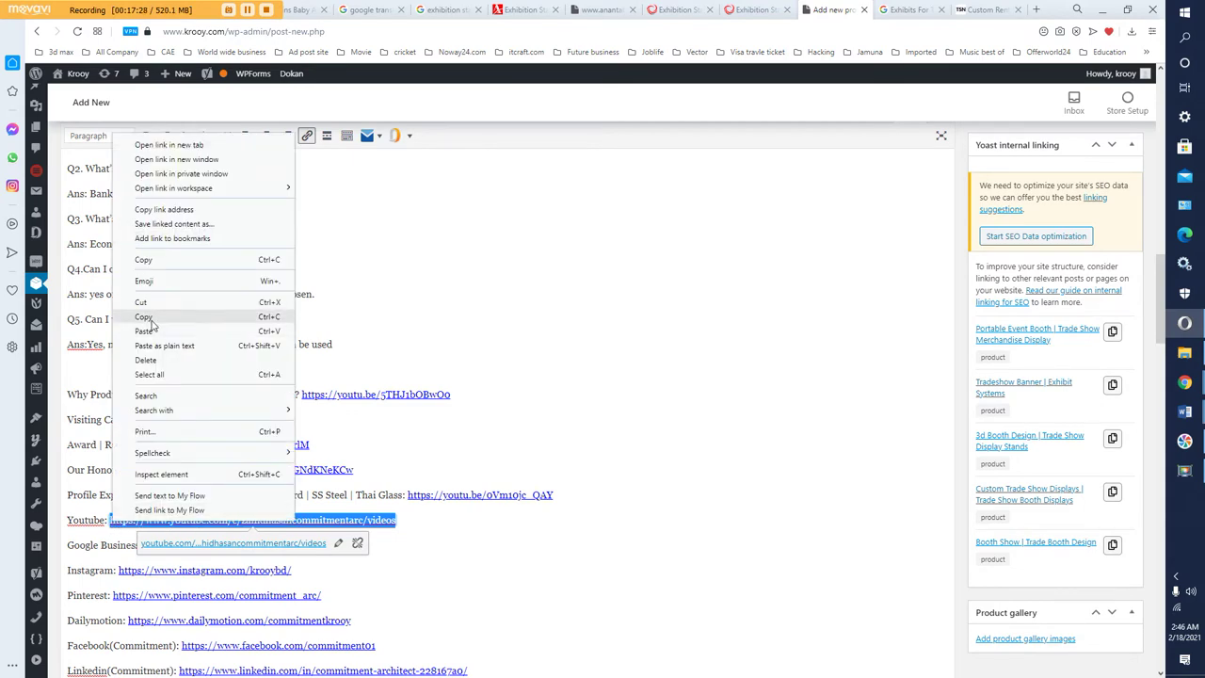
{"action": "left_click", "coordinate": [271, 317]}
- Link "Facilities Maintenance Trade Shows" above the Budget line to the copied YouTube channel videos address
{"action": "scroll", "coordinate": [271, 317], "scroll_direction": "up", "scroll_amount": 15}
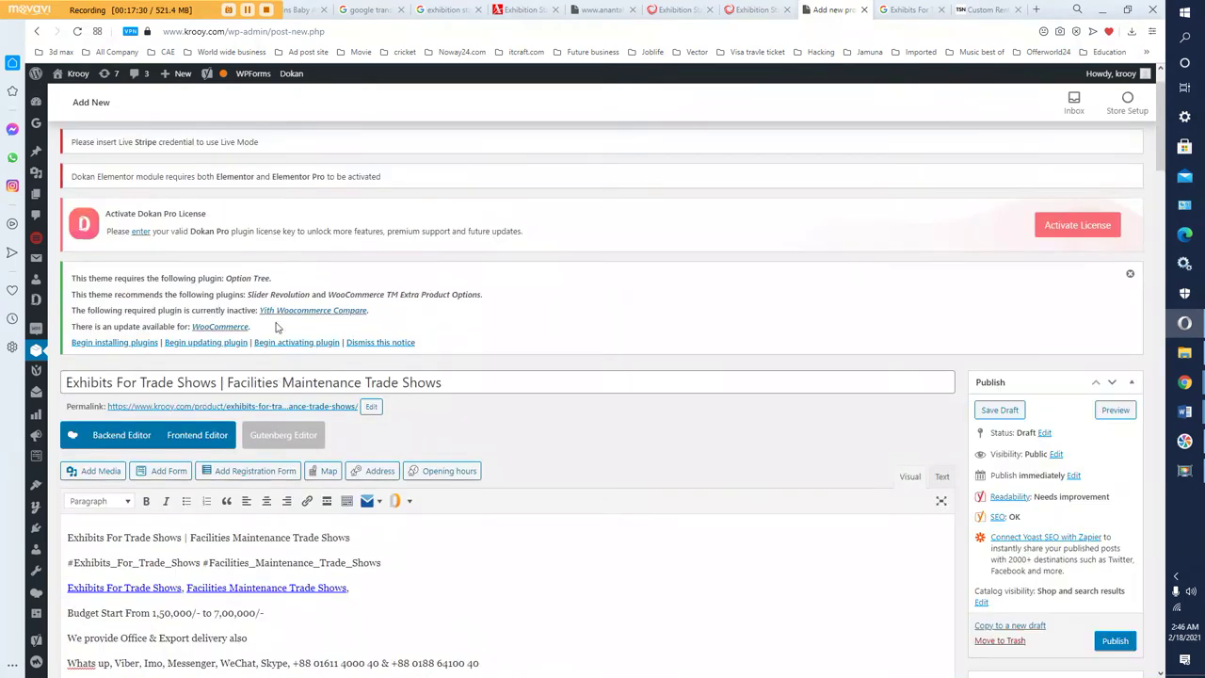
{"action": "scroll", "coordinate": [274, 329], "scroll_direction": "down", "scroll_amount": 1}
{"action": "scroll", "coordinate": [274, 328], "scroll_direction": "down", "scroll_amount": 2}
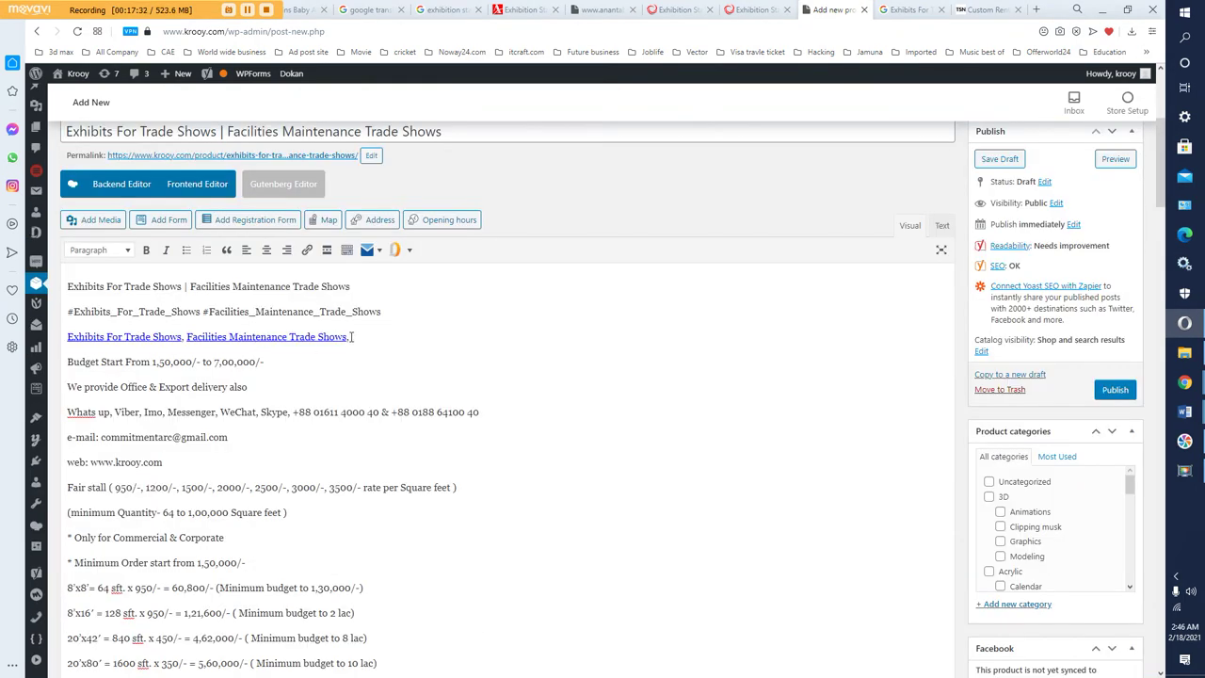
{"action": "key", "text": "ctrl+k"}
{"action": "left_click_drag", "start_coordinate": [349, 336], "coordinate": [196, 341]}
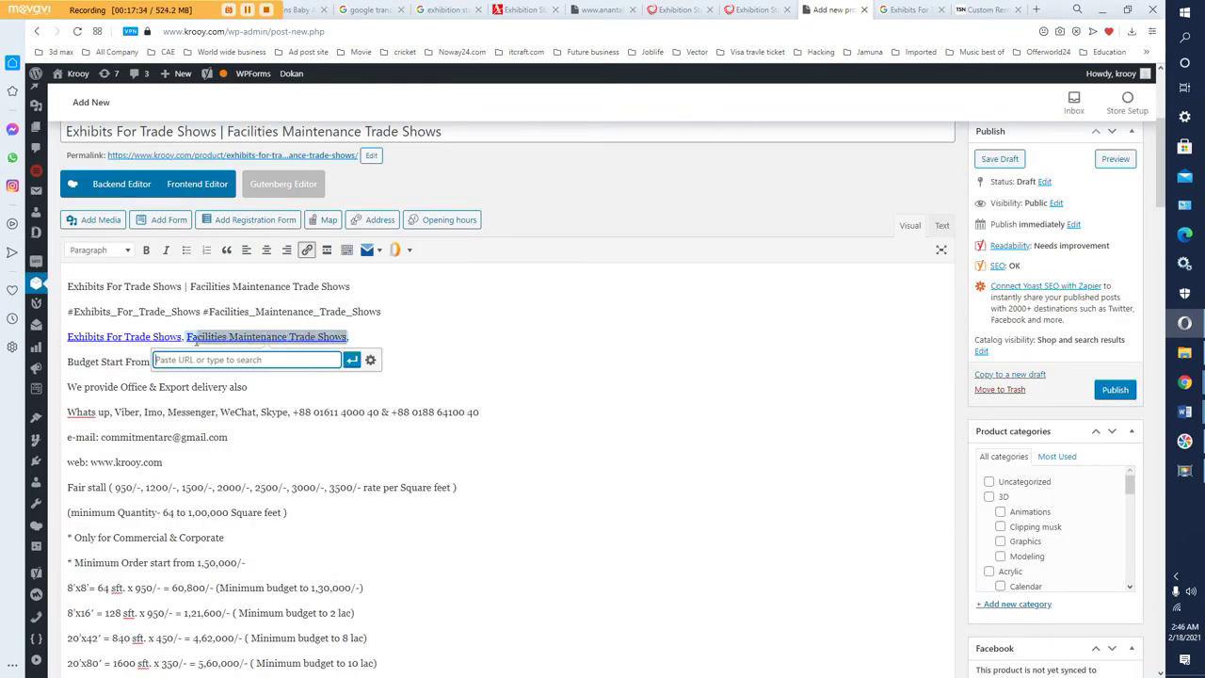
{"action": "right_click", "coordinate": [183, 362]}
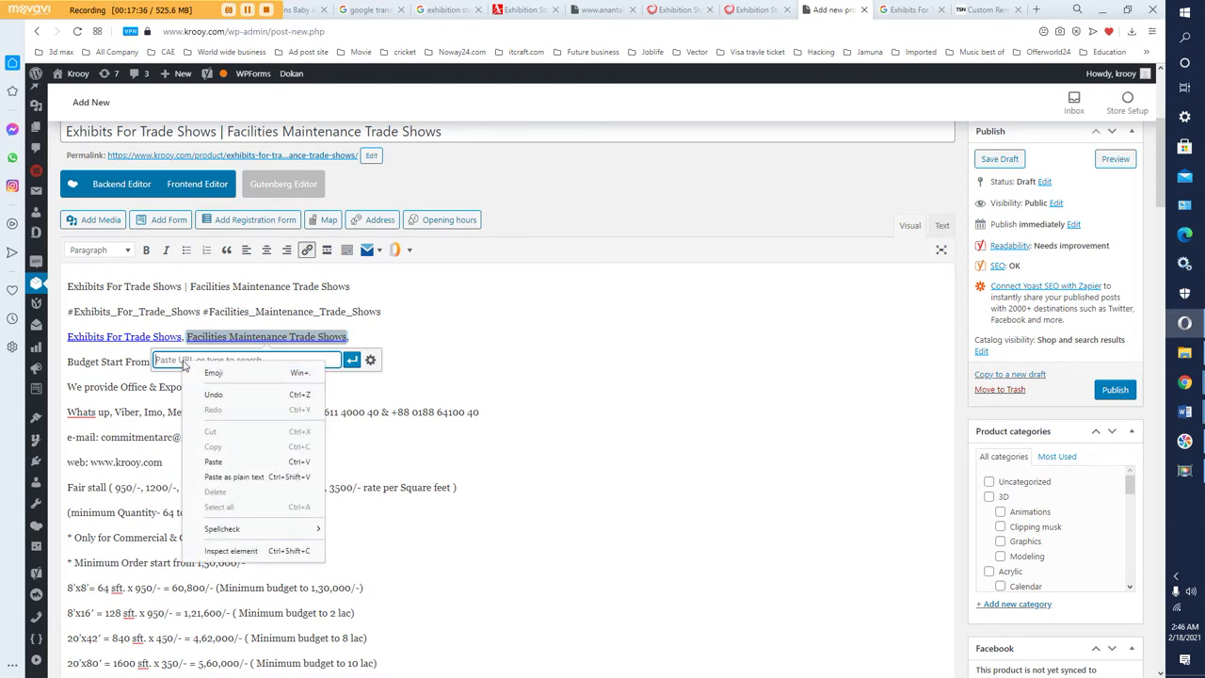
{"action": "left_click", "coordinate": [216, 460]}
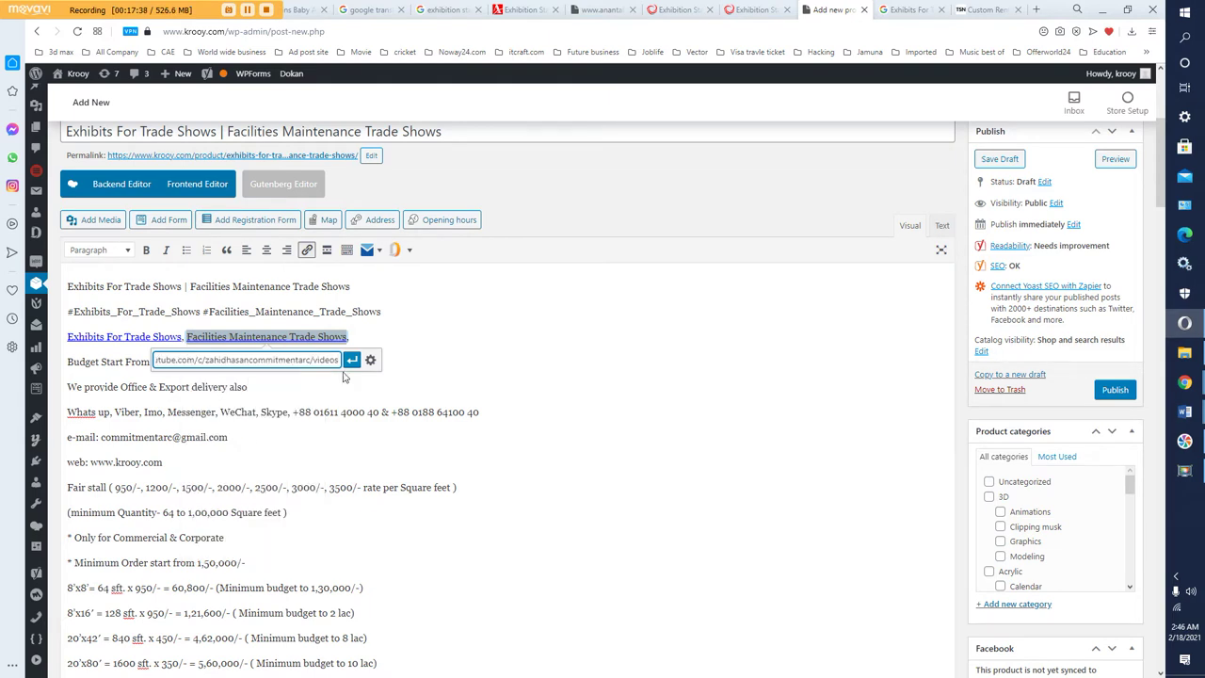
{"action": "left_click", "coordinate": [351, 360]}
{"action": "left_click", "coordinate": [381, 324]}
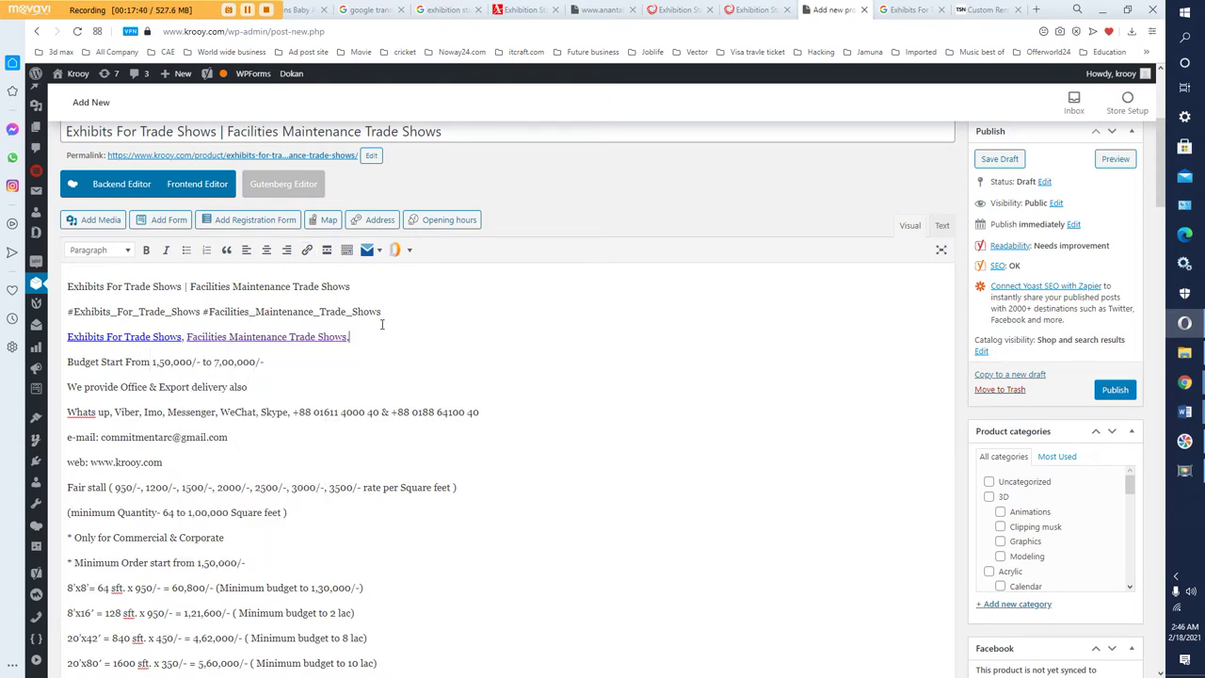
- Return to the product's Yoast SEO analysis and check the remaining problems listed there
{"action": "scroll", "coordinate": [343, 397], "scroll_direction": "down", "scroll_amount": 20}
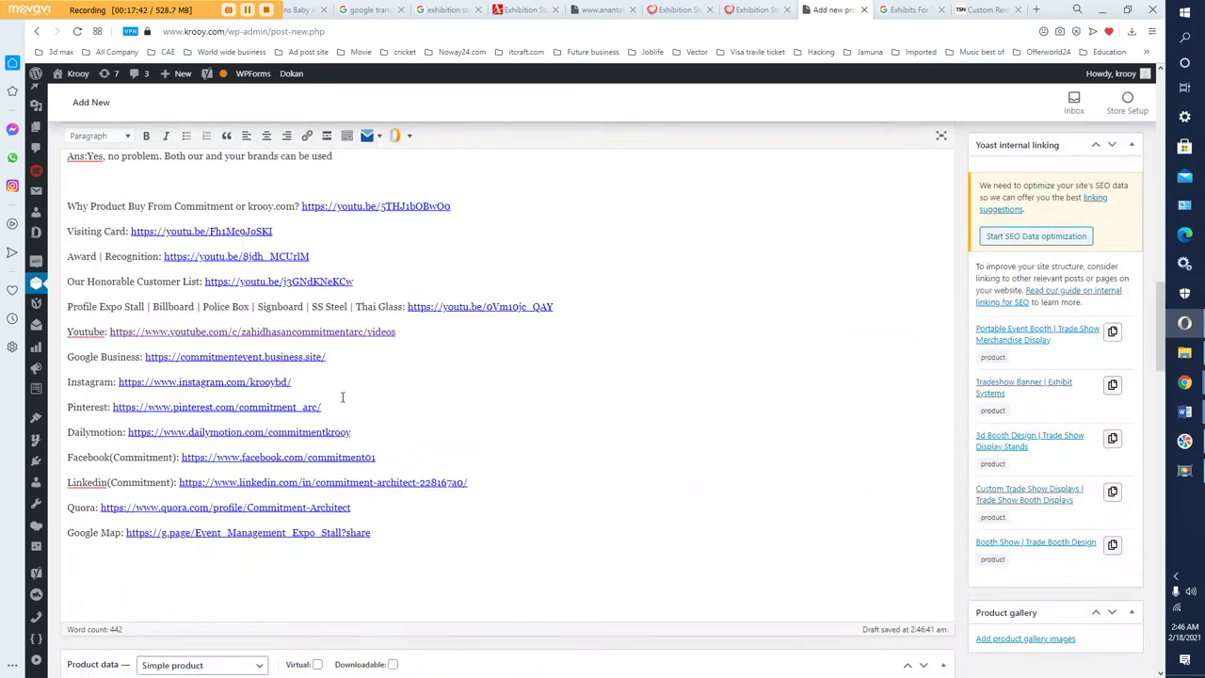
{"action": "scroll", "coordinate": [343, 396], "scroll_direction": "down", "scroll_amount": 20}
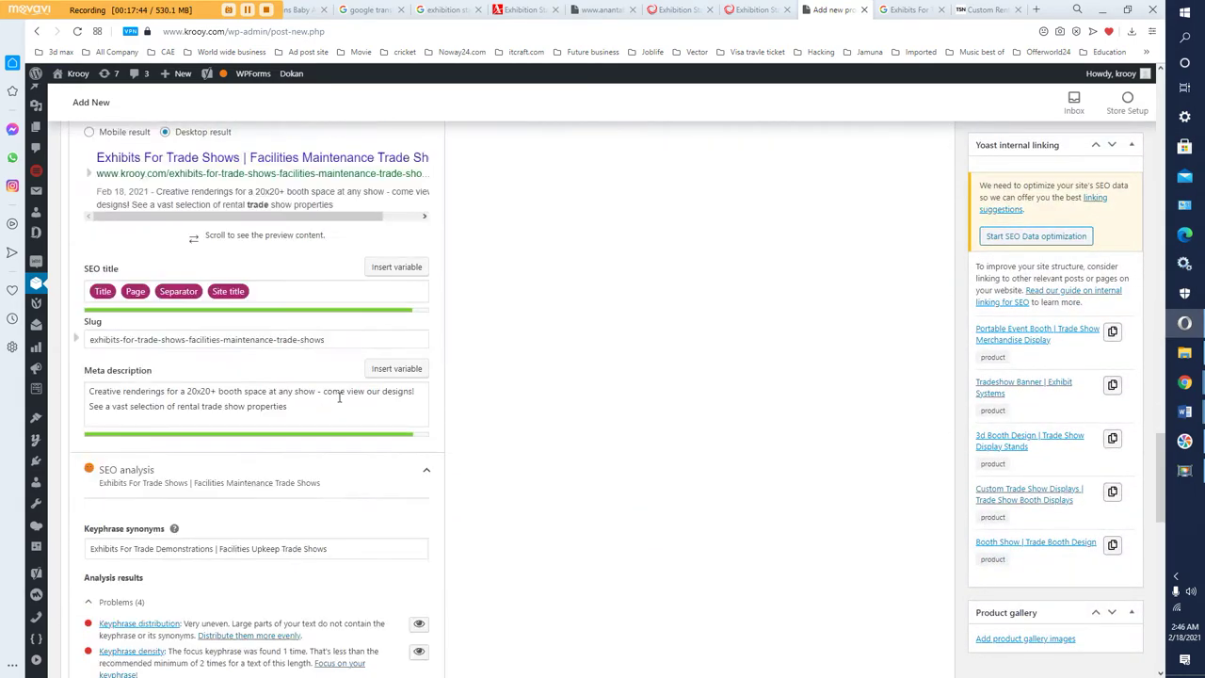
- Assign the product to the Fair stall category and its 3x15 meter, 3x3 meter and 3x6 meter subcategories
{"action": "scroll", "coordinate": [338, 397], "scroll_direction": "down", "scroll_amount": 2}
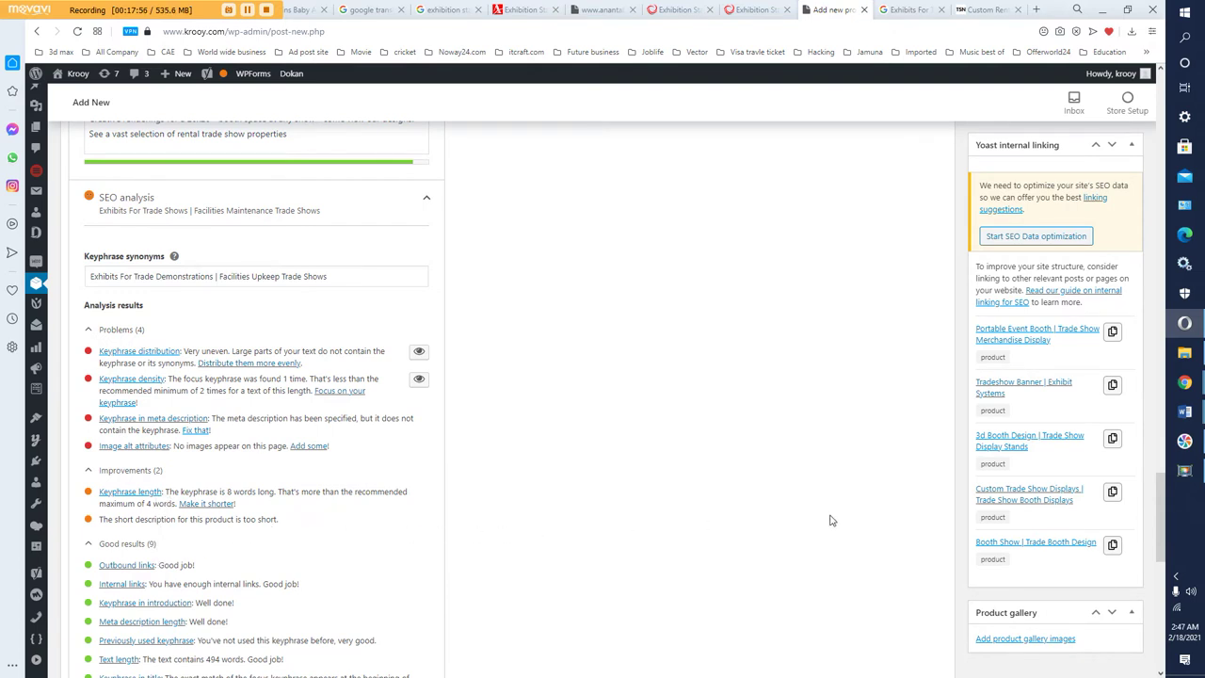
{"action": "scroll", "coordinate": [948, 559], "scroll_direction": "up", "scroll_amount": 10}
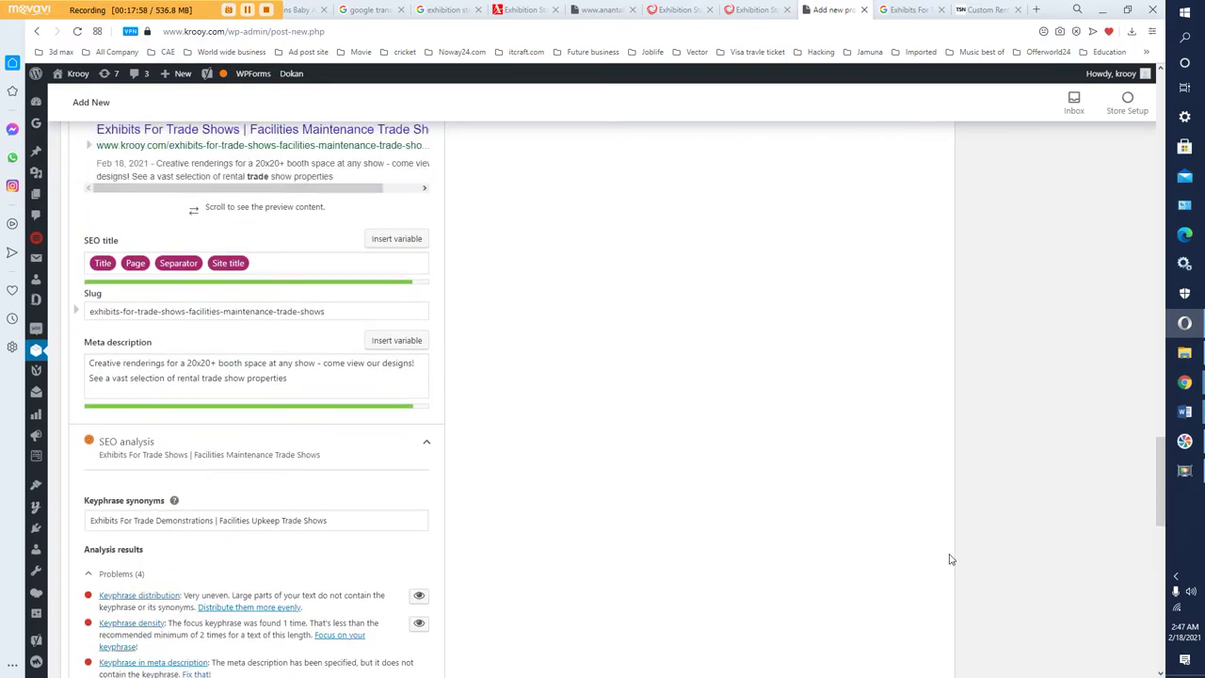
{"action": "scroll", "coordinate": [949, 559], "scroll_direction": "up", "scroll_amount": 15}
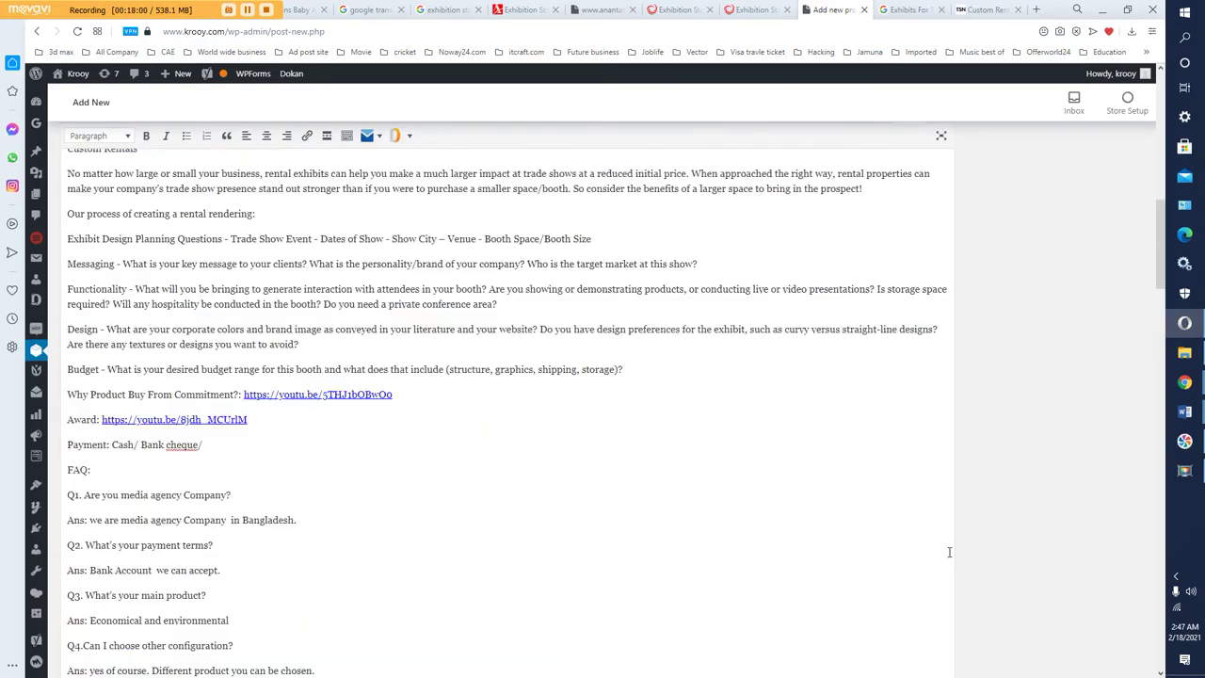
{"action": "scroll", "coordinate": [946, 551], "scroll_direction": "up", "scroll_amount": 10}
{"action": "scroll", "coordinate": [953, 536], "scroll_direction": "down", "scroll_amount": 5}
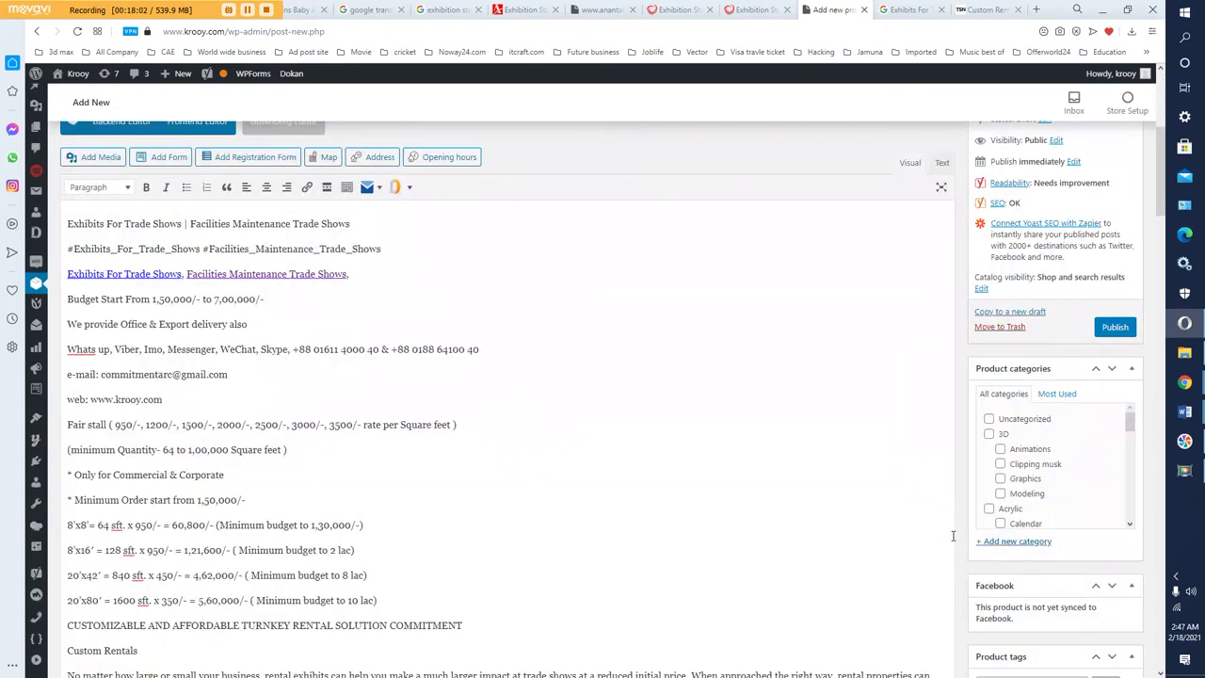
{"action": "scroll", "coordinate": [1080, 482], "scroll_direction": "down", "scroll_amount": 5}
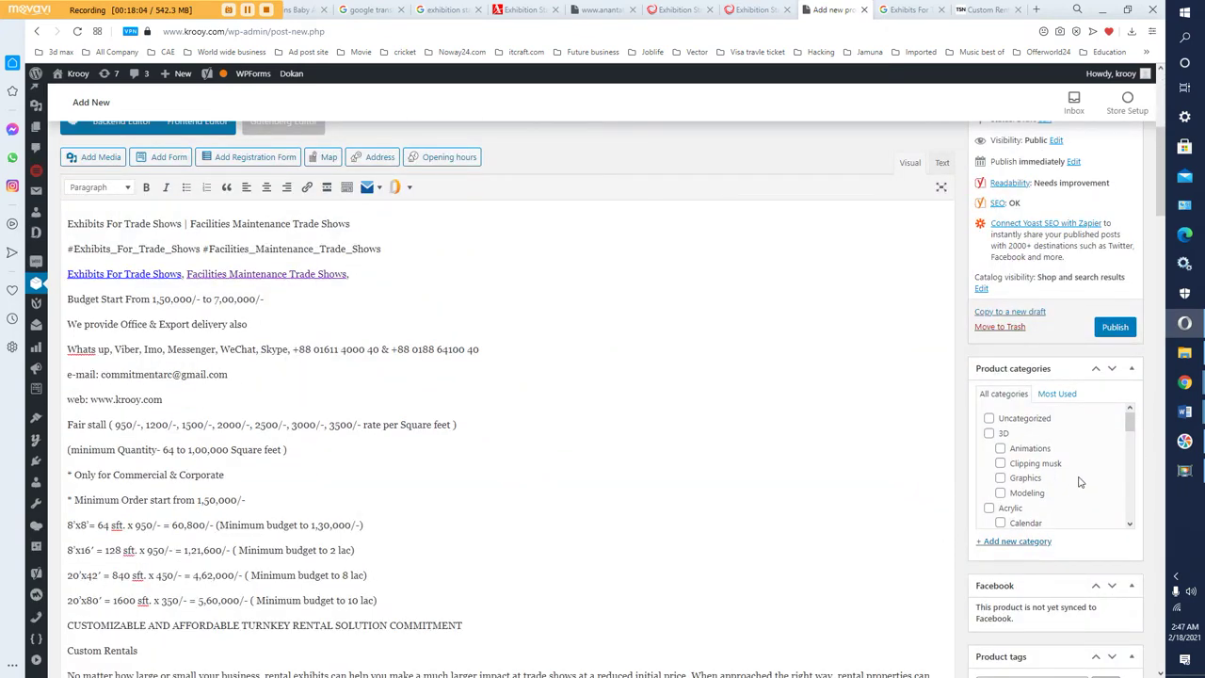
{"action": "scroll", "coordinate": [1081, 482], "scroll_direction": "down", "scroll_amount": 5}
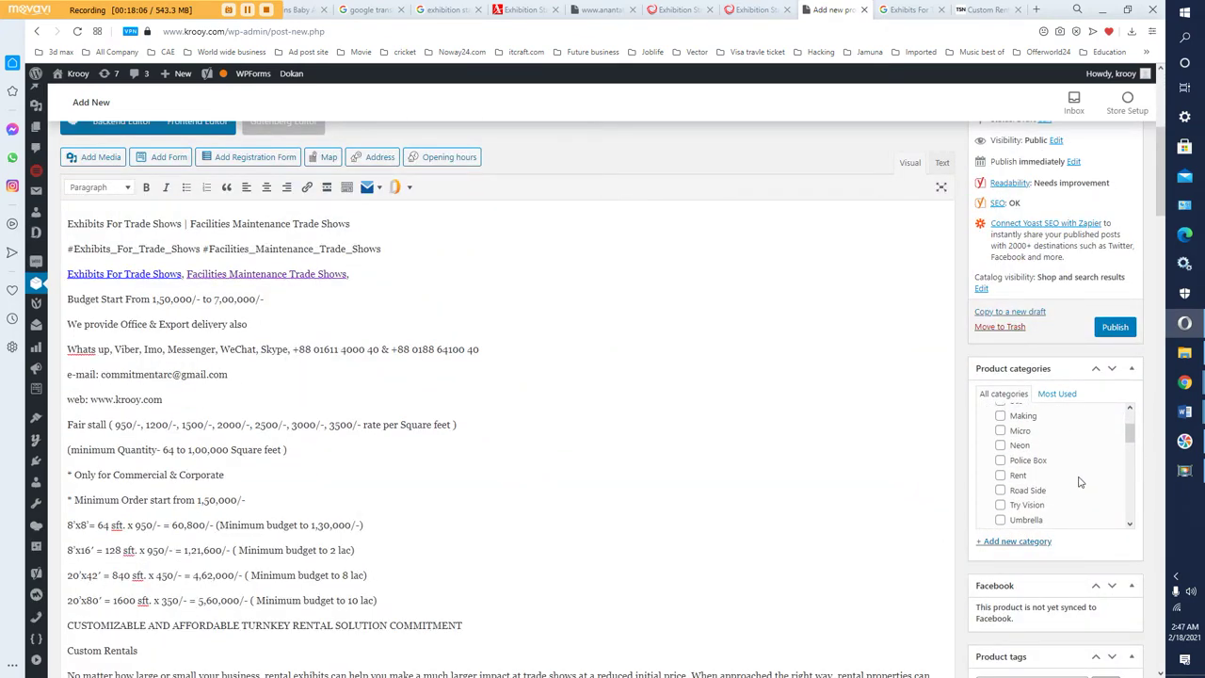
{"action": "scroll", "coordinate": [1080, 482], "scroll_direction": "down", "scroll_amount": 5}
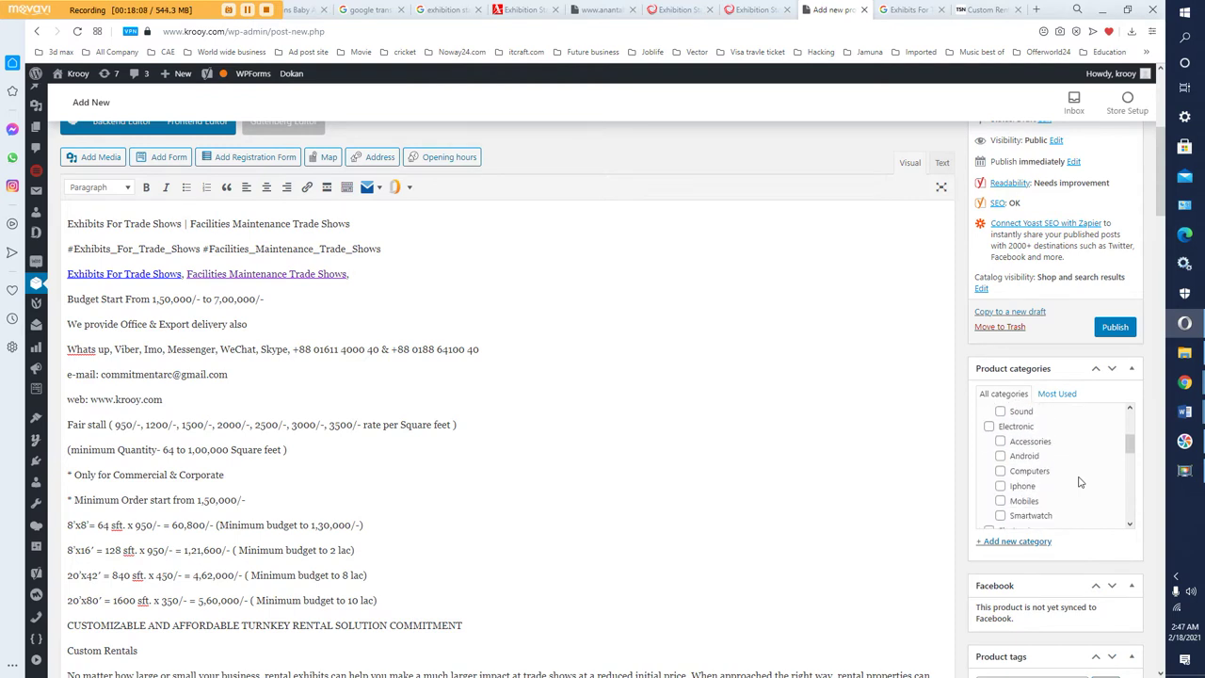
{"action": "scroll", "coordinate": [1081, 482], "scroll_direction": "up", "scroll_amount": 2}
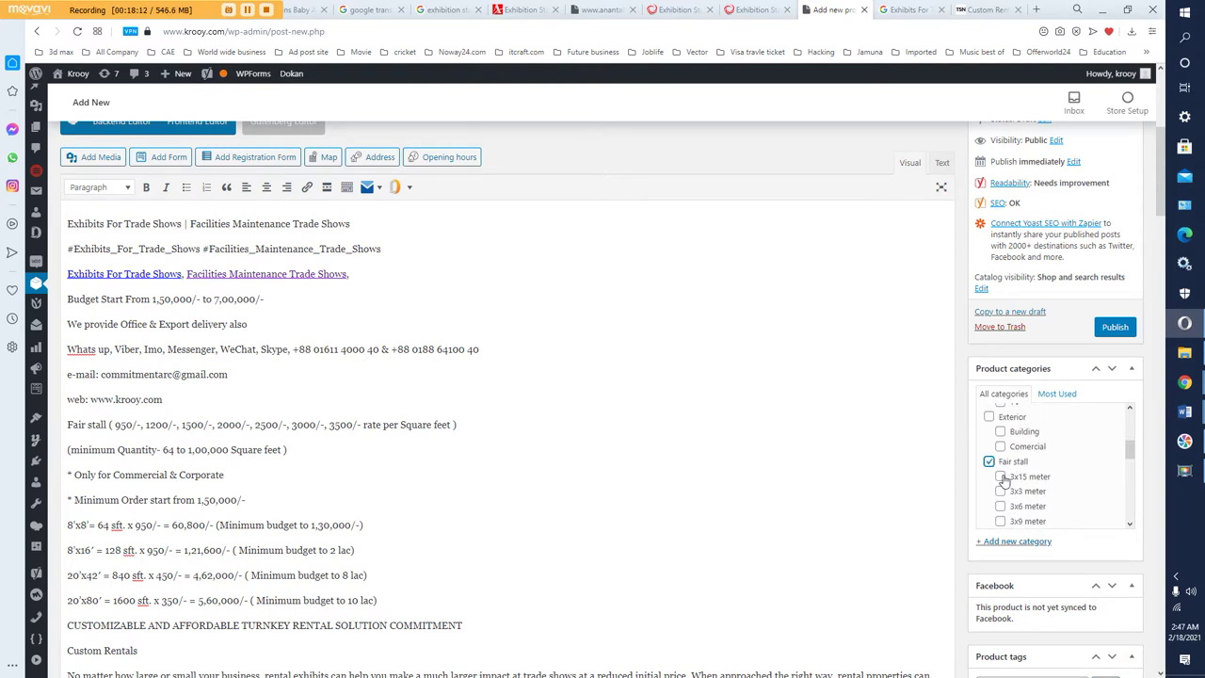
{"action": "left_click", "coordinate": [1000, 476]}
{"action": "left_click", "coordinate": [999, 490]}
{"action": "left_click", "coordinate": [999, 506]}
- Add the Fair stall subcategories 3x9 meter, 6x15 meter, 6x30 meter, 6x9 meter and 9x9 meter to the product
{"action": "scroll", "coordinate": [1005, 465], "scroll_direction": "down", "scroll_amount": 1}
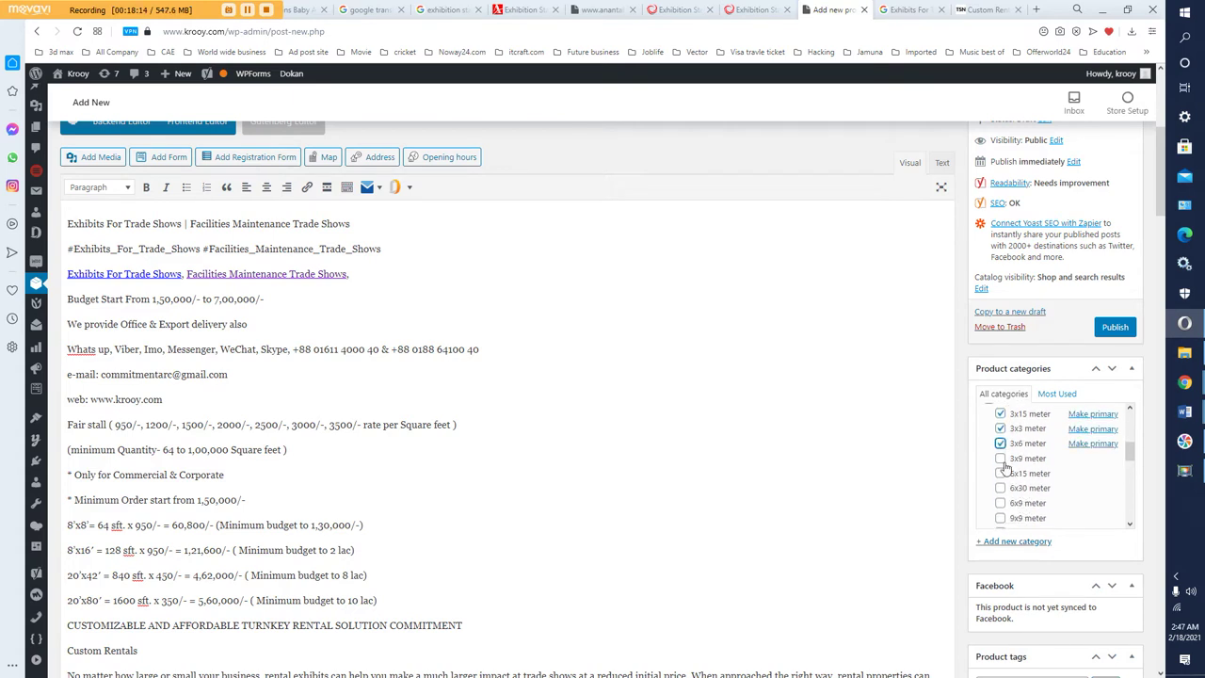
{"action": "left_click", "coordinate": [999, 459]}
{"action": "left_click", "coordinate": [1000, 473]}
{"action": "left_click", "coordinate": [1000, 488]}
{"action": "scroll", "coordinate": [1005, 470], "scroll_direction": "down", "scroll_amount": 2}
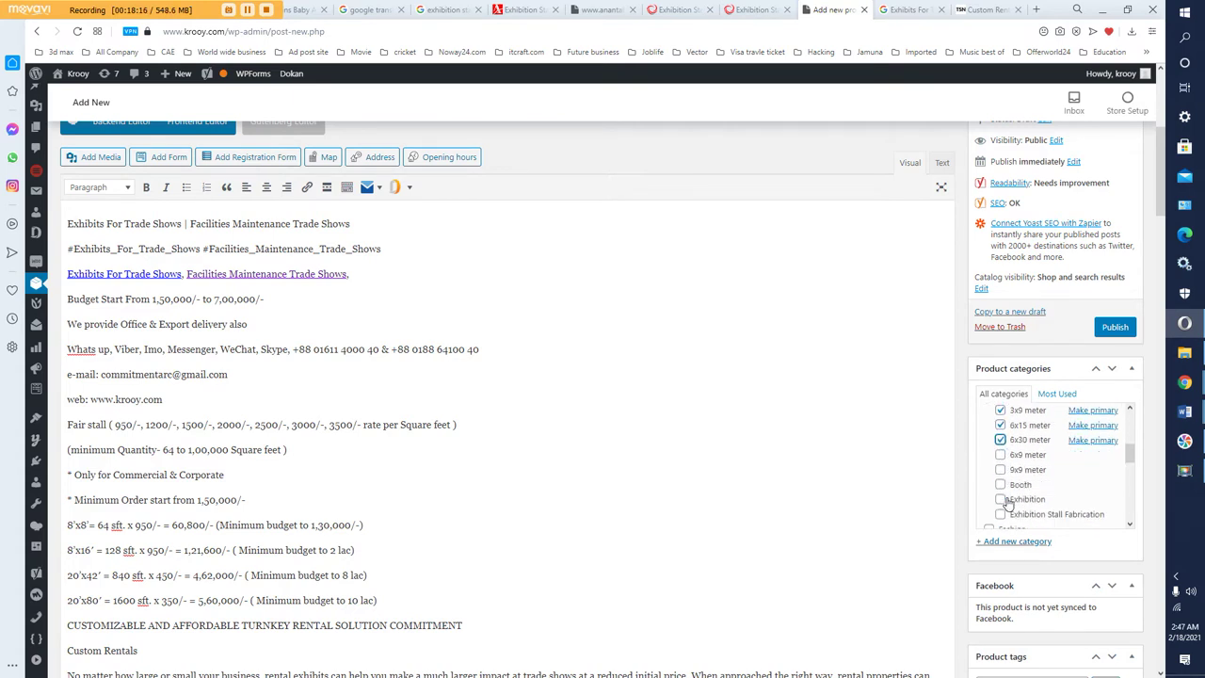
{"action": "left_click", "coordinate": [1000, 441]}
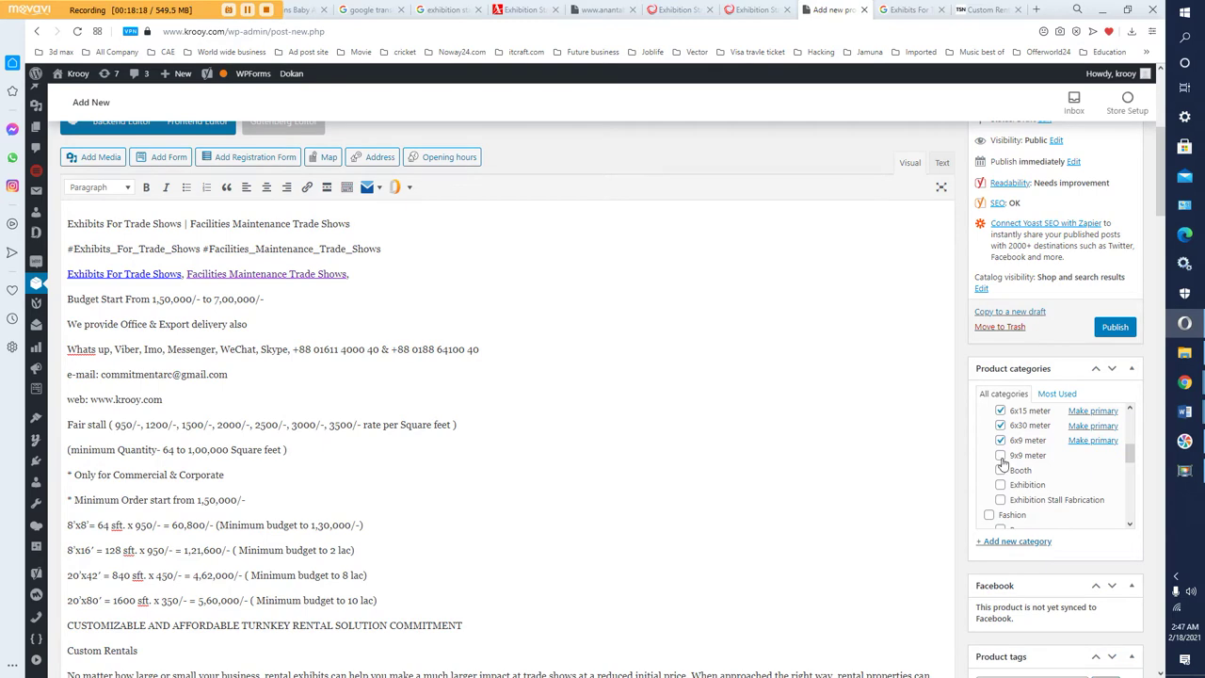
{"action": "left_click", "coordinate": [1000, 455]}
- Add the Booth, Exhibition and Exhibition Stall Fabrication subcategories to the product
{"action": "left_click", "coordinate": [1001, 469]}
{"action": "left_click", "coordinate": [1000, 485]}
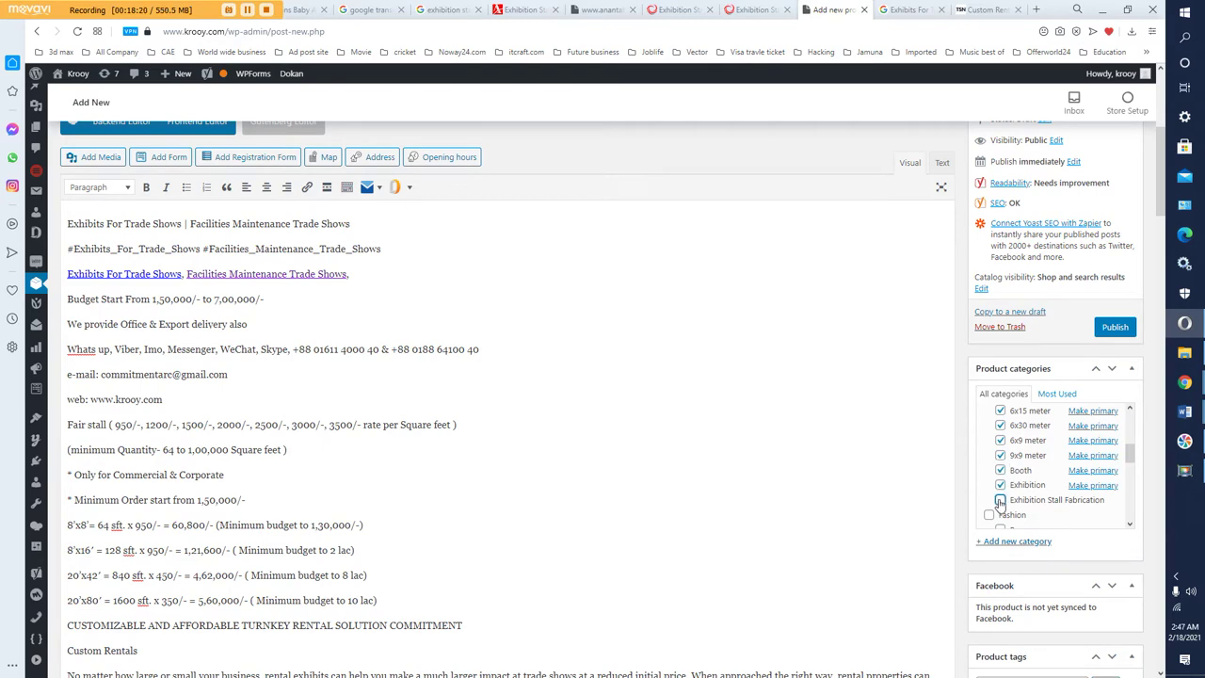
{"action": "left_click", "coordinate": [1000, 500]}
- Copy "Exhibits For Trade Shows" from the description's first line and add it as a product tag
{"action": "scroll", "coordinate": [1149, 502], "scroll_direction": "down", "scroll_amount": 3}
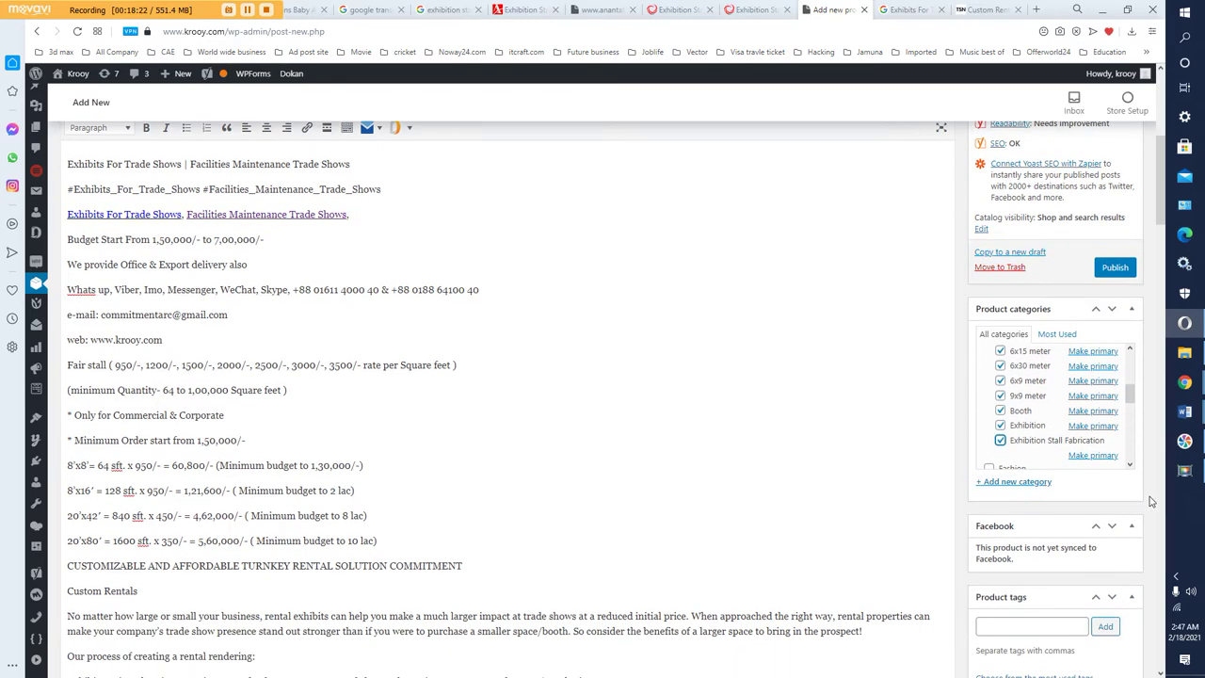
{"action": "left_click", "coordinate": [1031, 436]}
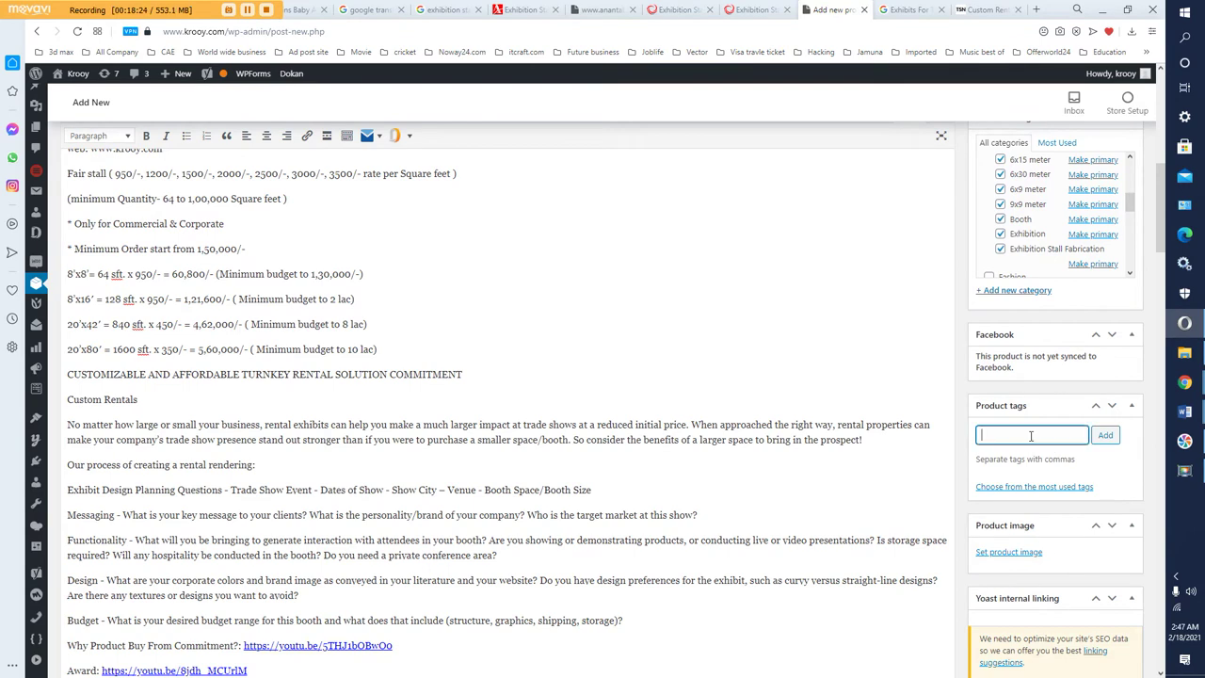
{"action": "scroll", "coordinate": [625, 397], "scroll_direction": "up", "scroll_amount": 2}
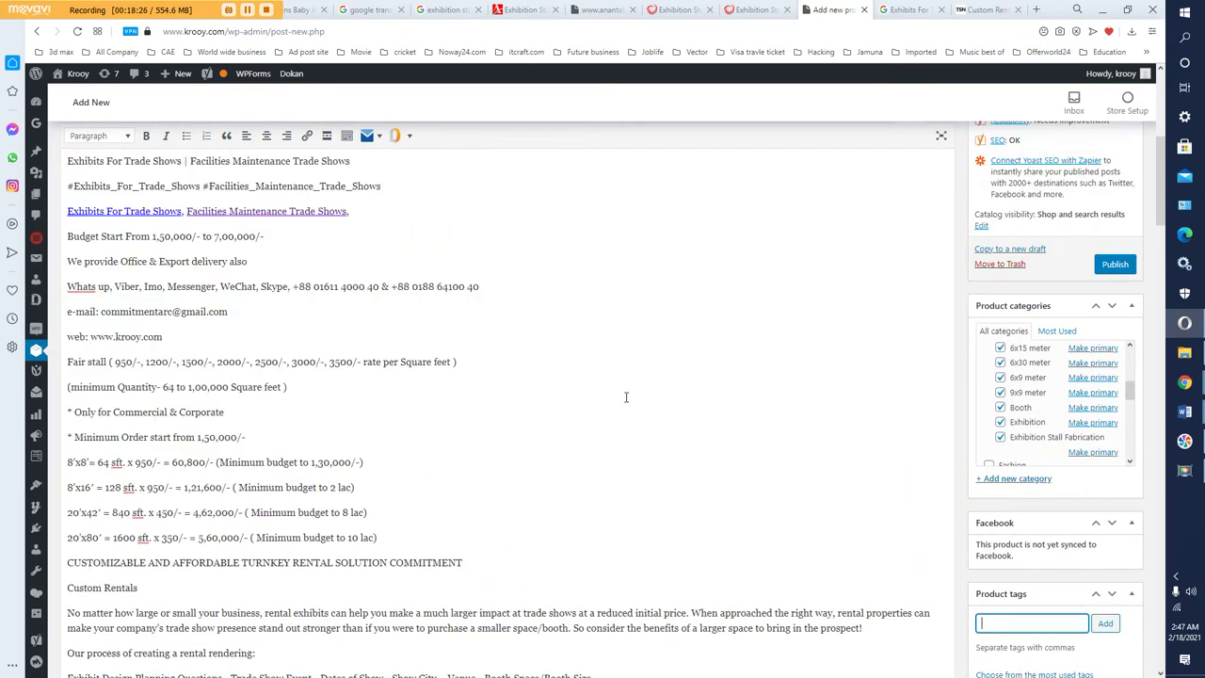
{"action": "scroll", "coordinate": [484, 377], "scroll_direction": "up", "scroll_amount": 1}
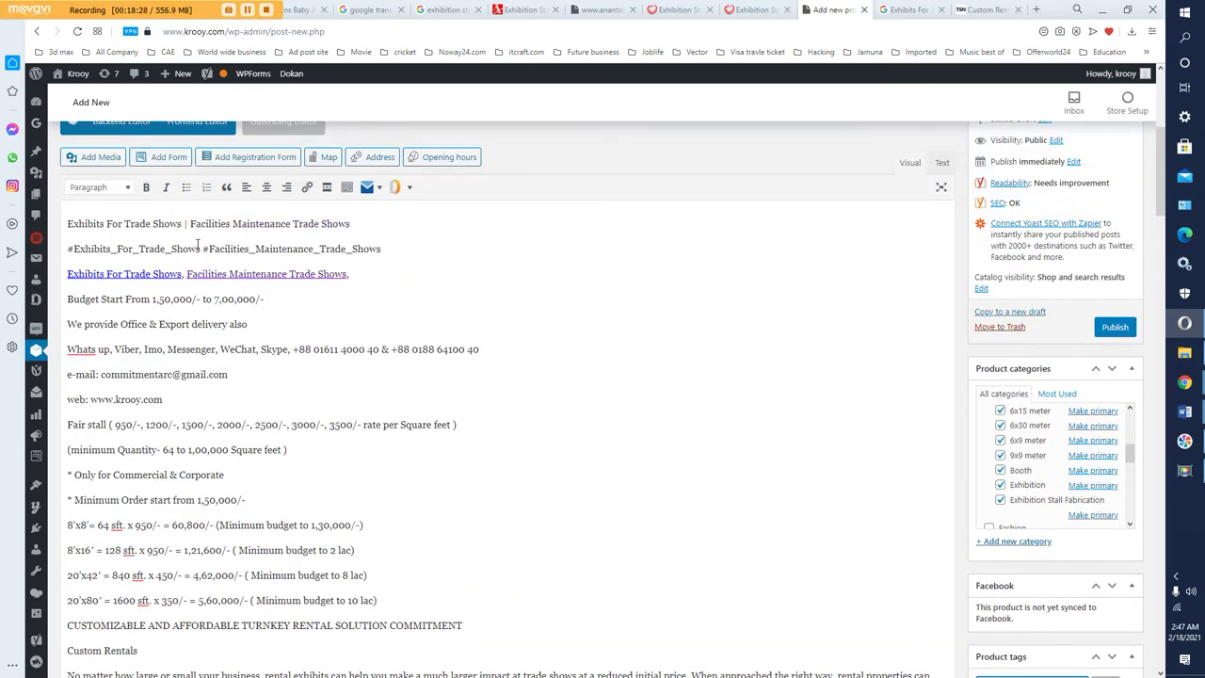
{"action": "left_click_drag", "start_coordinate": [181, 223], "coordinate": [68, 227]}
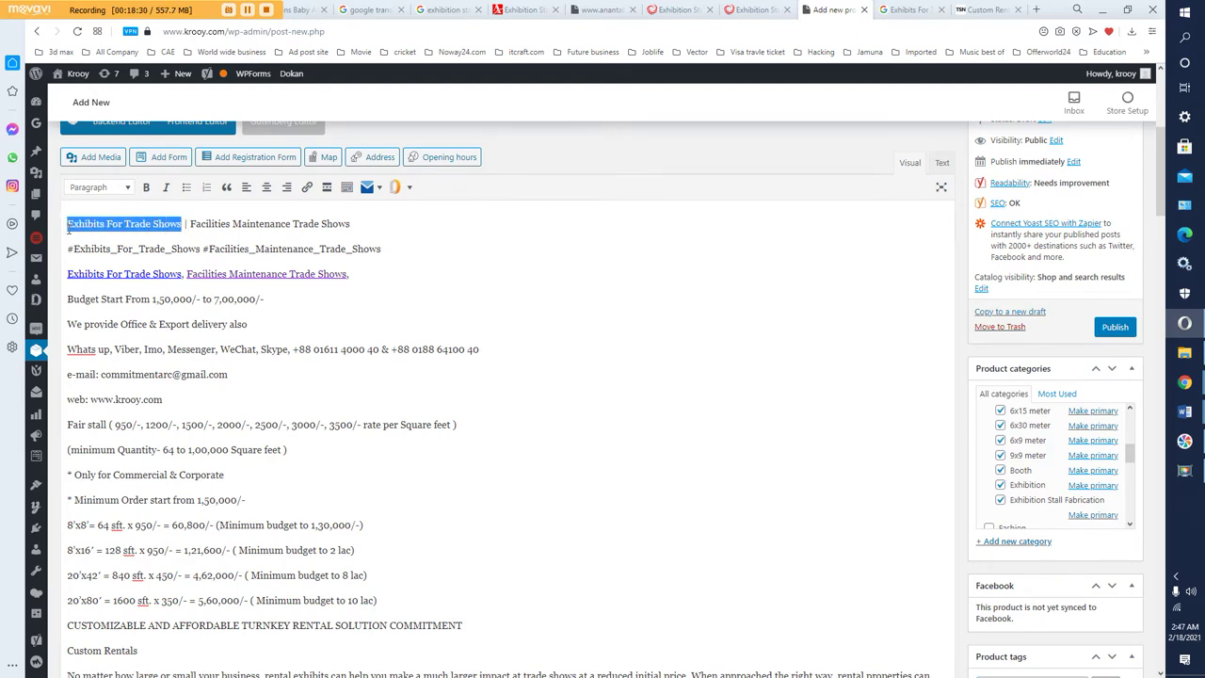
{"action": "right_click", "coordinate": [79, 224]}
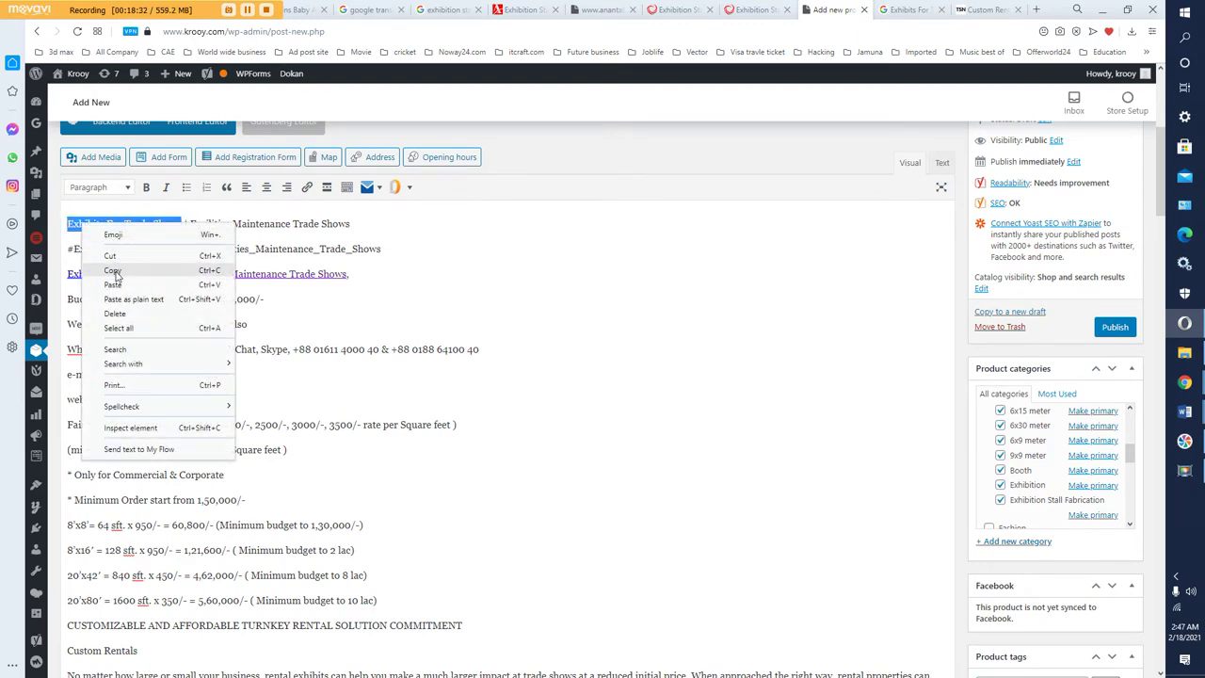
{"action": "left_click", "coordinate": [118, 277]}
{"action": "scroll", "coordinate": [750, 502], "scroll_direction": "down", "scroll_amount": 1}
{"action": "scroll", "coordinate": [750, 503], "scroll_direction": "down", "scroll_amount": 3}
{"action": "right_click", "coordinate": [987, 436]}
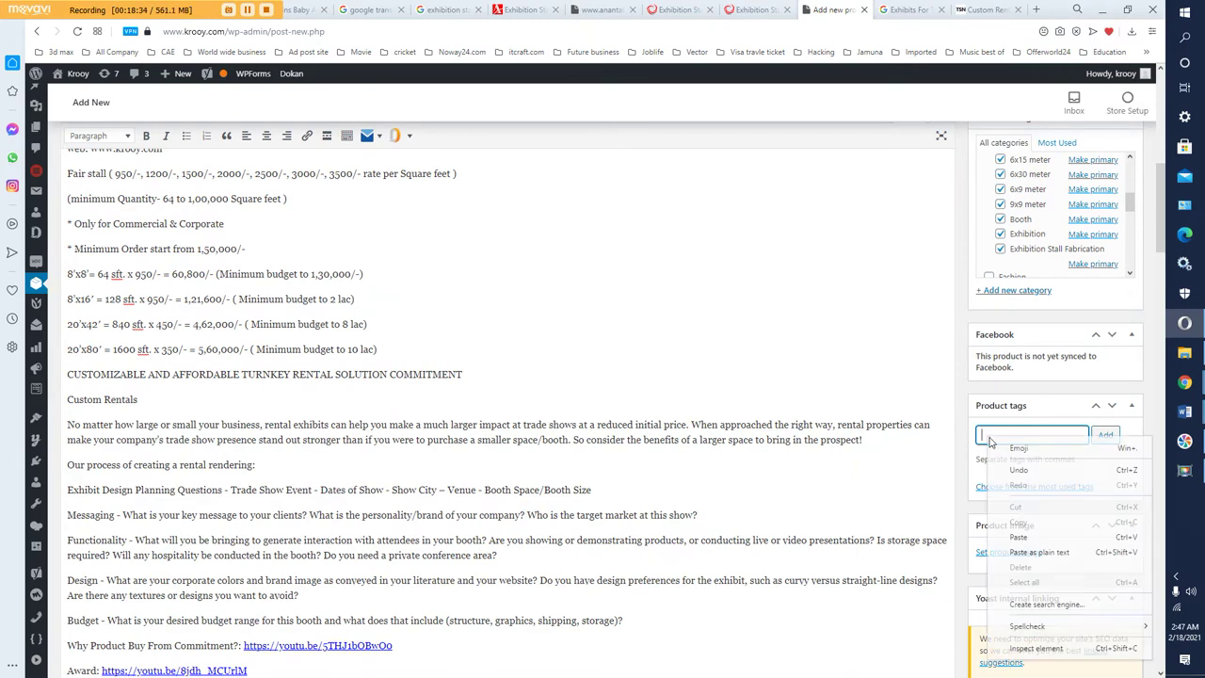
{"action": "left_click", "coordinate": [1022, 535]}
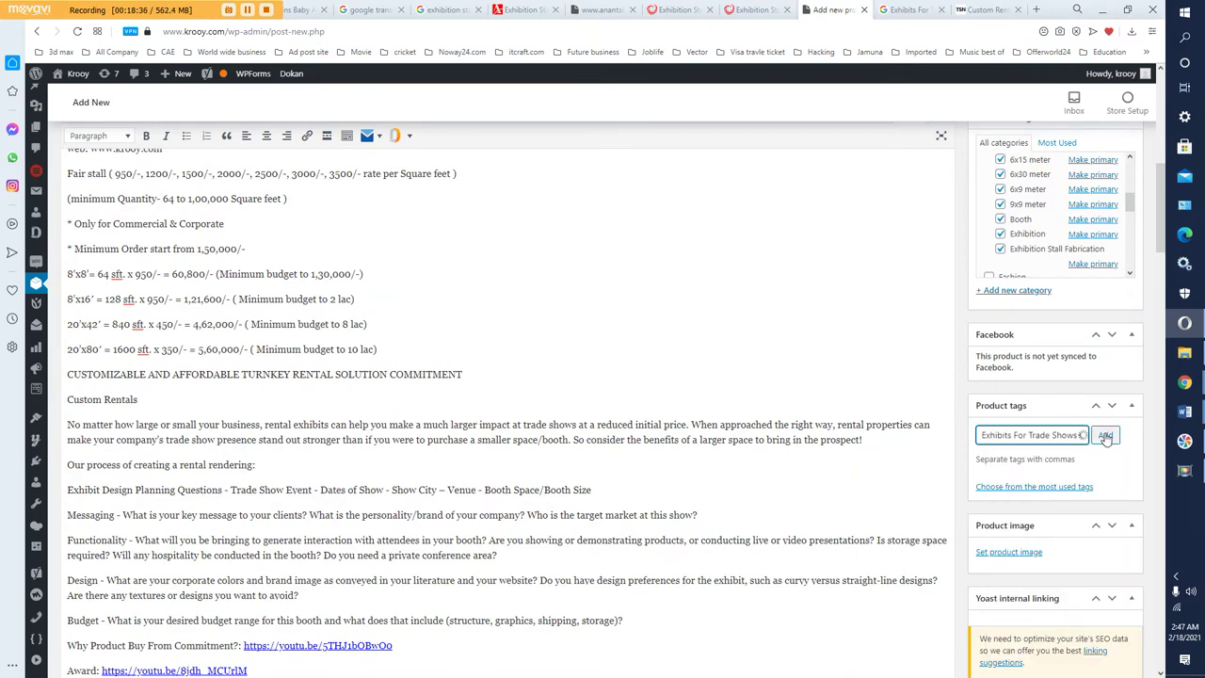
{"action": "left_click", "coordinate": [1106, 437]}
- Copy "Facilities Maintenance Trade Shows" from the description's first line and add it as a second product tag
{"action": "scroll", "coordinate": [599, 430], "scroll_direction": "up", "scroll_amount": 3}
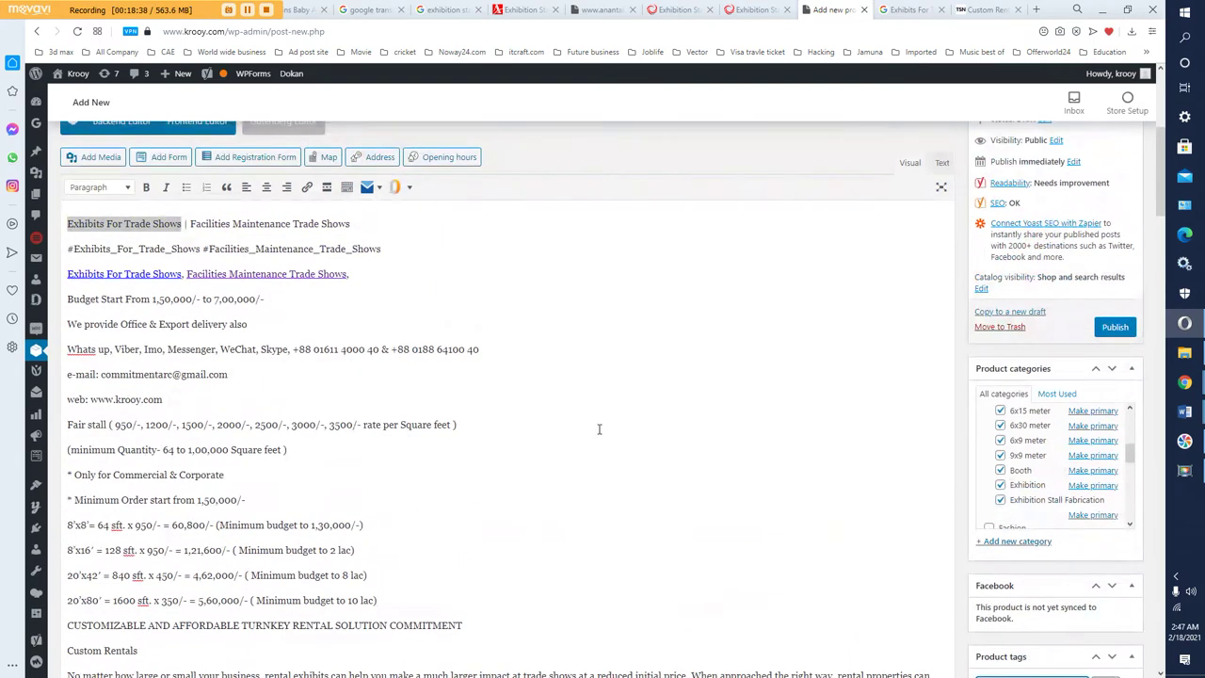
{"action": "left_click_drag", "start_coordinate": [191, 224], "coordinate": [366, 225]}
{"action": "right_click", "coordinate": [317, 222]}
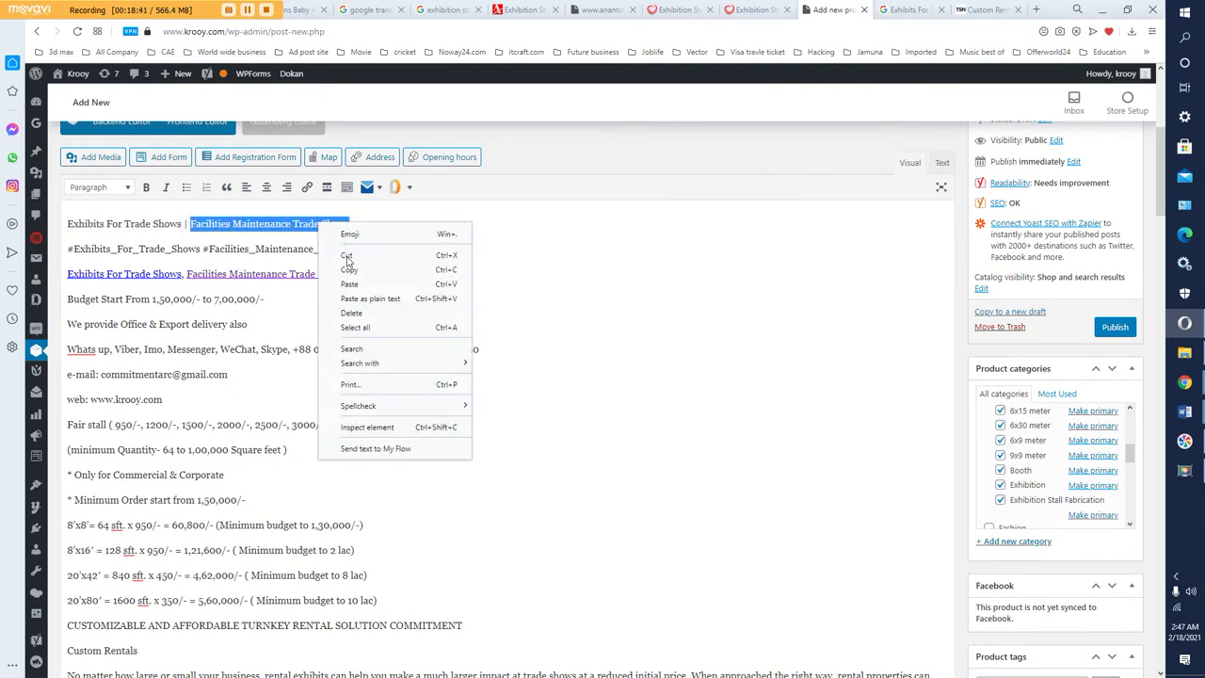
{"action": "left_click", "coordinate": [344, 268]}
{"action": "scroll", "coordinate": [685, 424], "scroll_direction": "down", "scroll_amount": 3}
{"action": "left_click", "coordinate": [996, 439]}
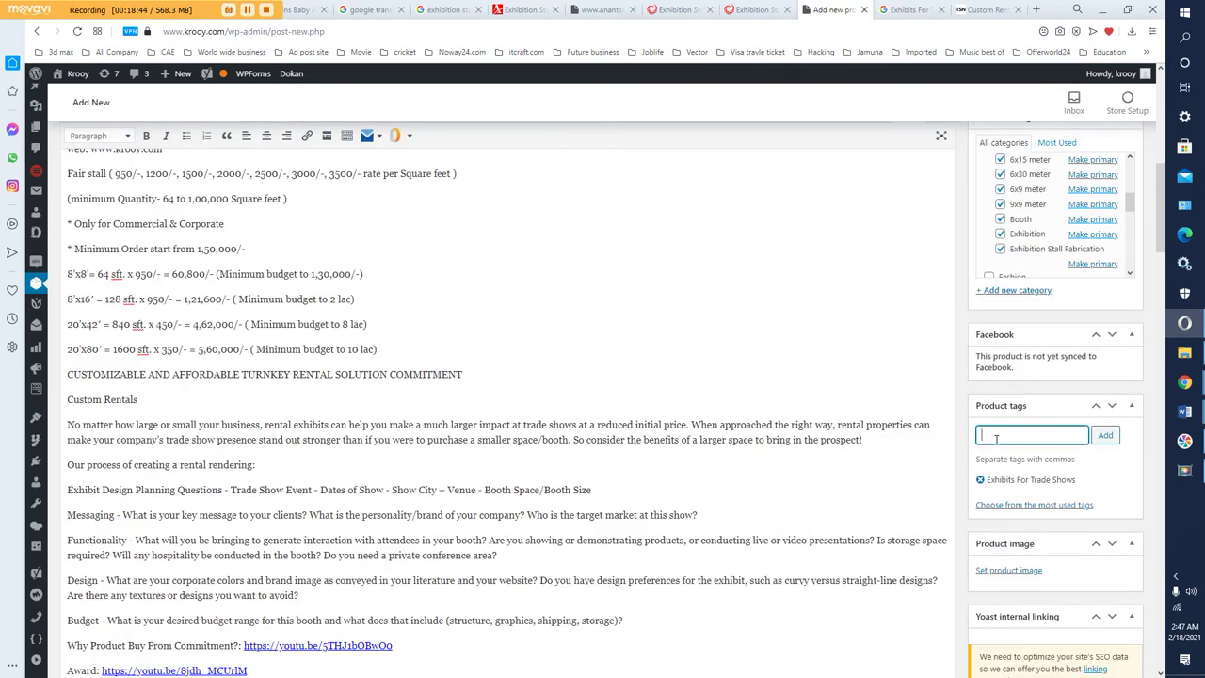
{"action": "right_click", "coordinate": [998, 438]}
{"action": "left_click", "coordinate": [1042, 538]}
{"action": "left_click", "coordinate": [1107, 437]}
- Start setting the product image by uploading a file and open the full file chooser
{"action": "scroll", "coordinate": [1082, 452], "scroll_direction": "down", "scroll_amount": 2}
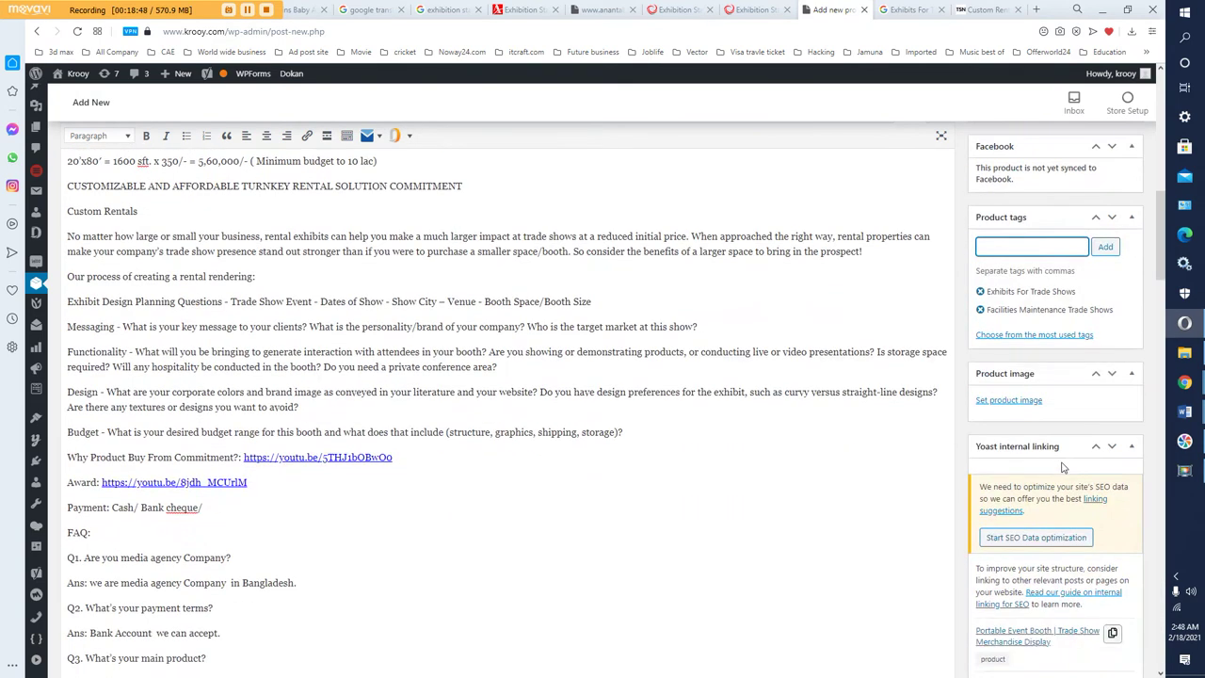
{"action": "left_click", "coordinate": [1006, 401]}
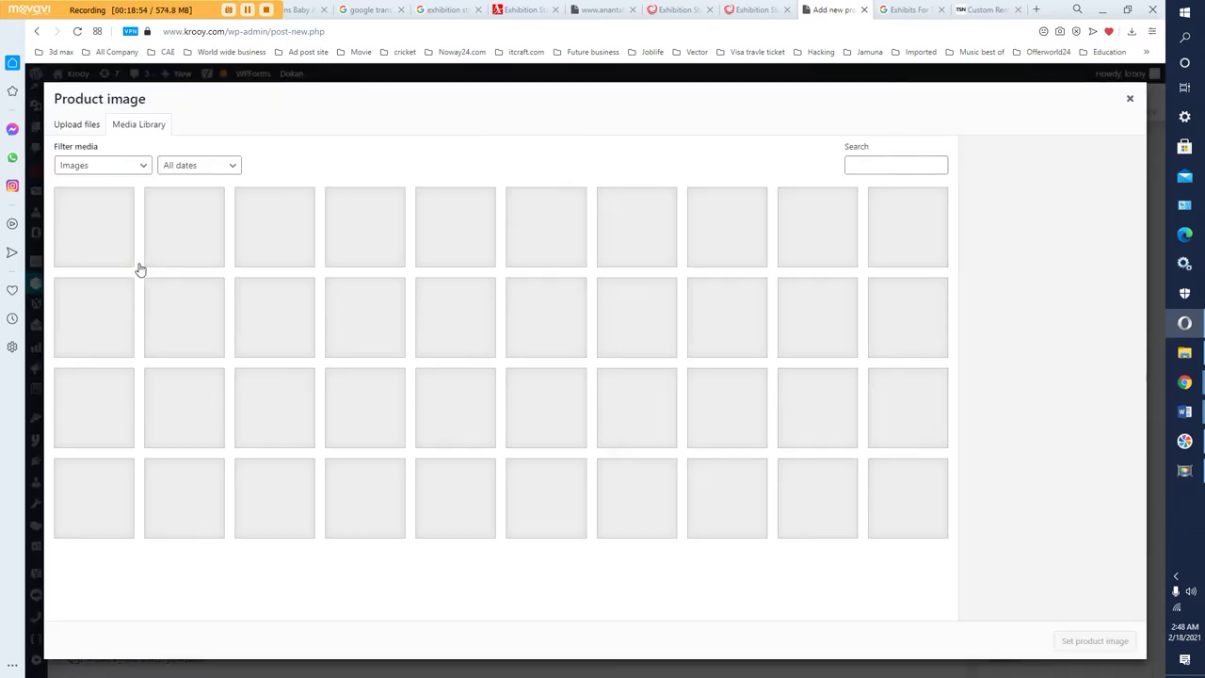
{"action": "left_click", "coordinate": [74, 126]}
{"action": "left_click", "coordinate": [596, 349]}
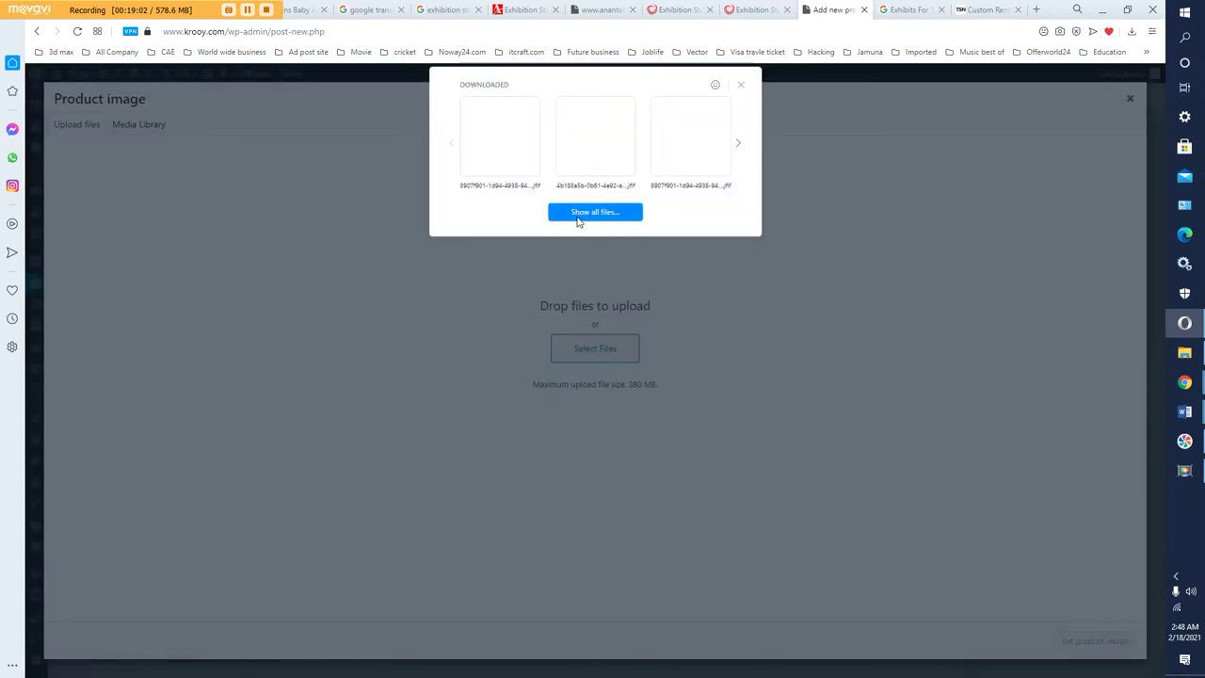
{"action": "left_click", "coordinate": [578, 213]}
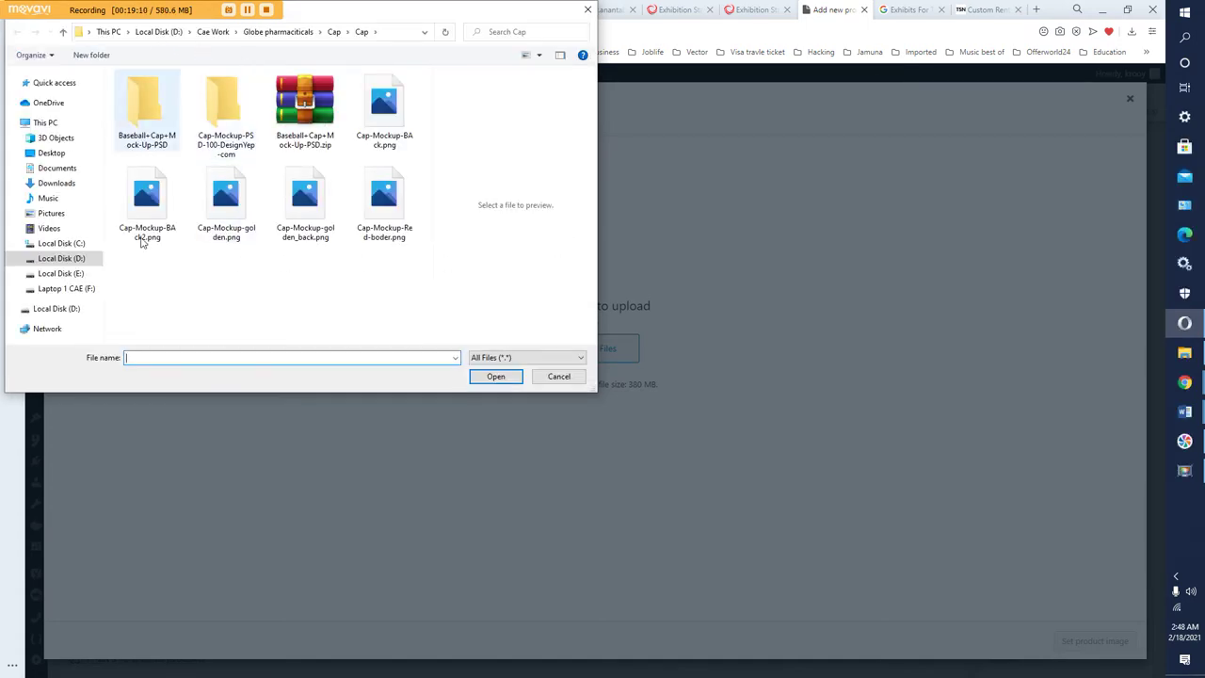
- Browse on Local Disk (D:) through Company, krooy.com, Product krooy.com and bikroy to the "1 Exhibition Stall Fabrication Kiosk Pavilion Trade Fair Stall" folder
{"action": "left_click", "coordinate": [58, 307]}
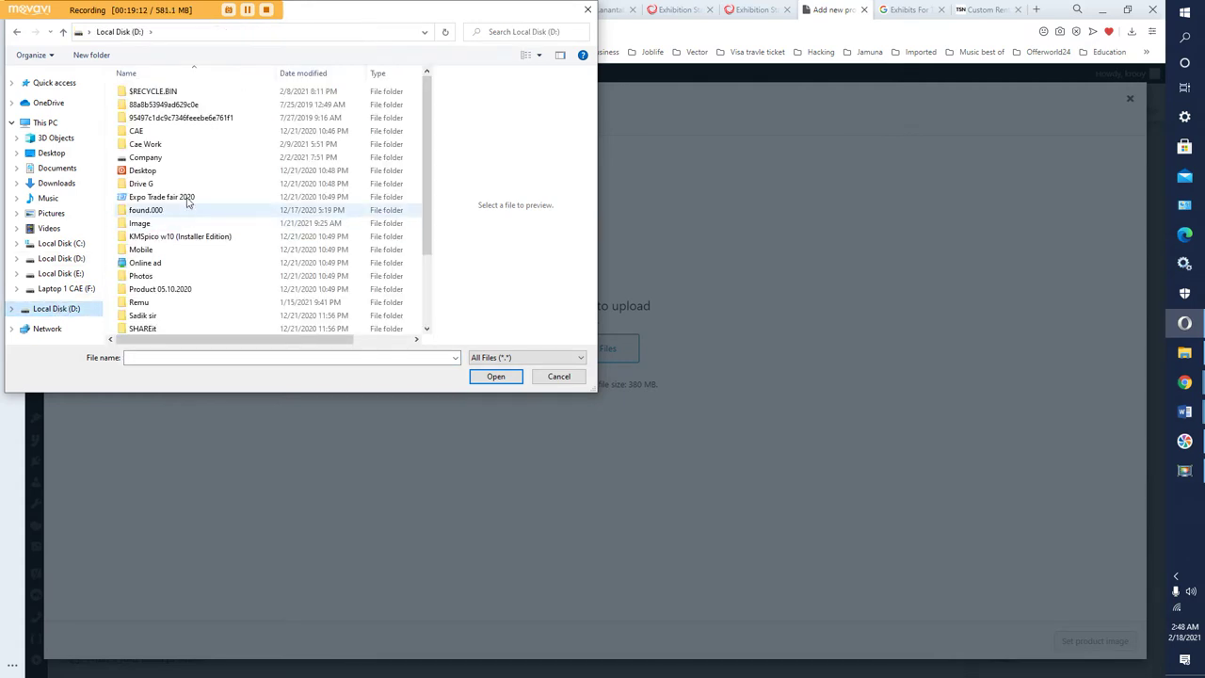
{"action": "double_click", "coordinate": [155, 157]}
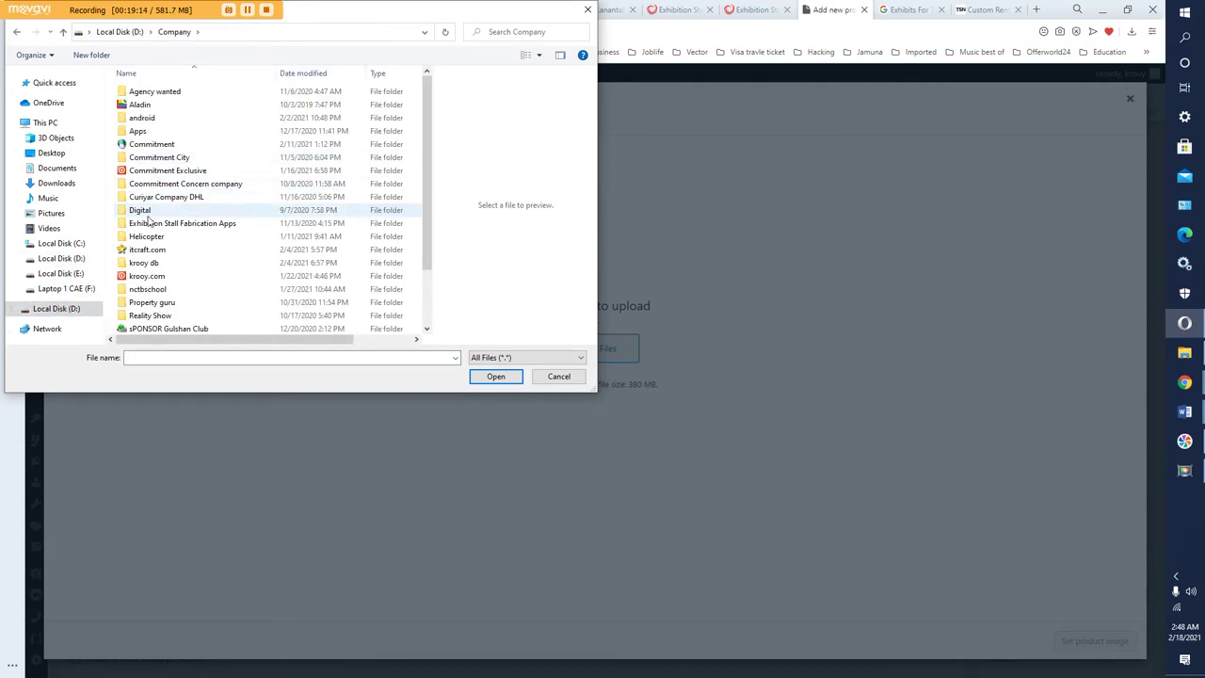
{"action": "double_click", "coordinate": [141, 275]}
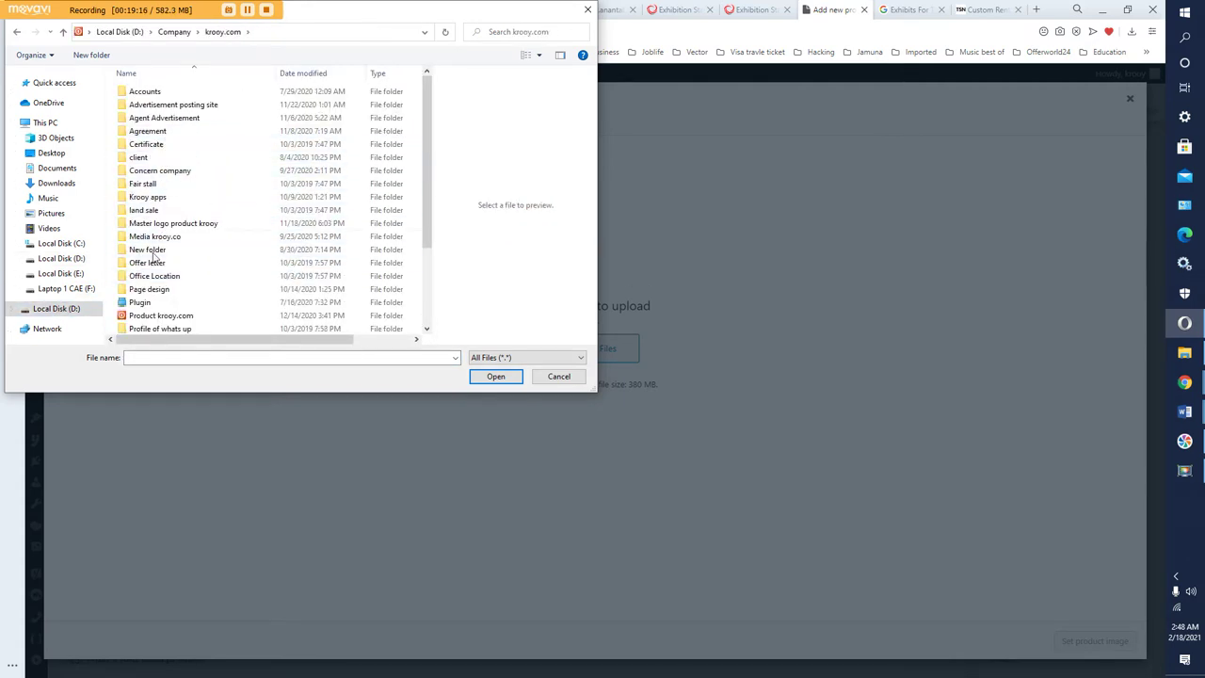
{"action": "double_click", "coordinate": [144, 317]}
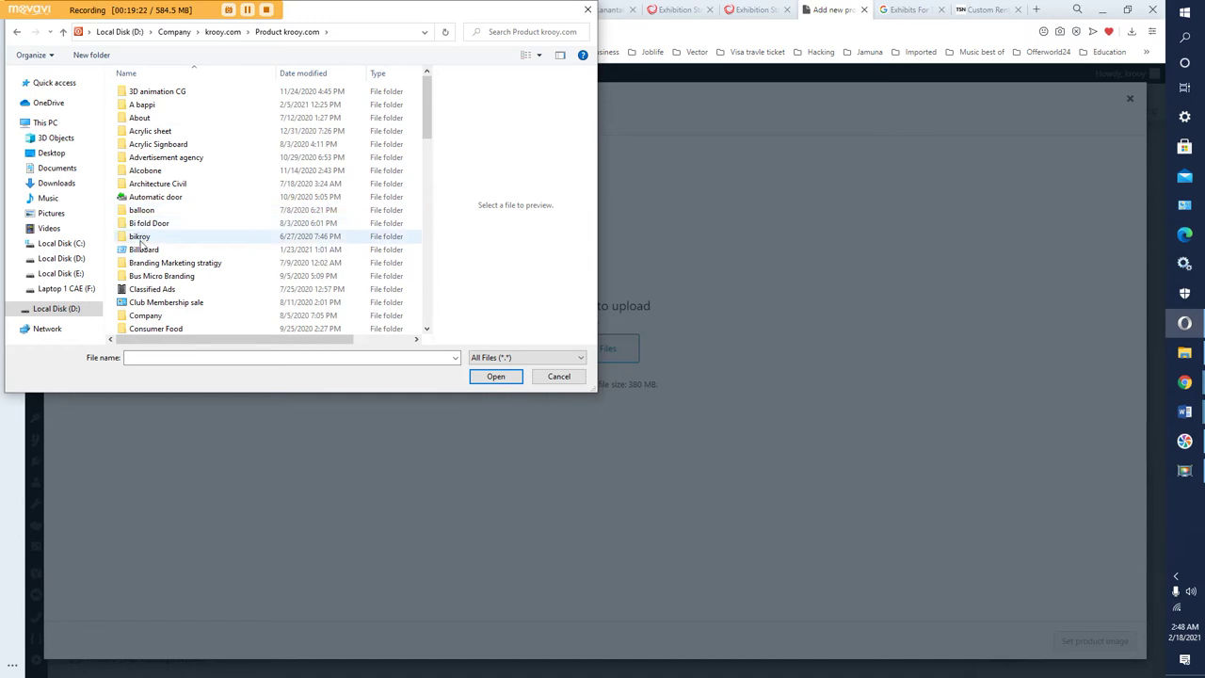
{"action": "double_click", "coordinate": [141, 236]}
{"action": "double_click", "coordinate": [147, 95]}
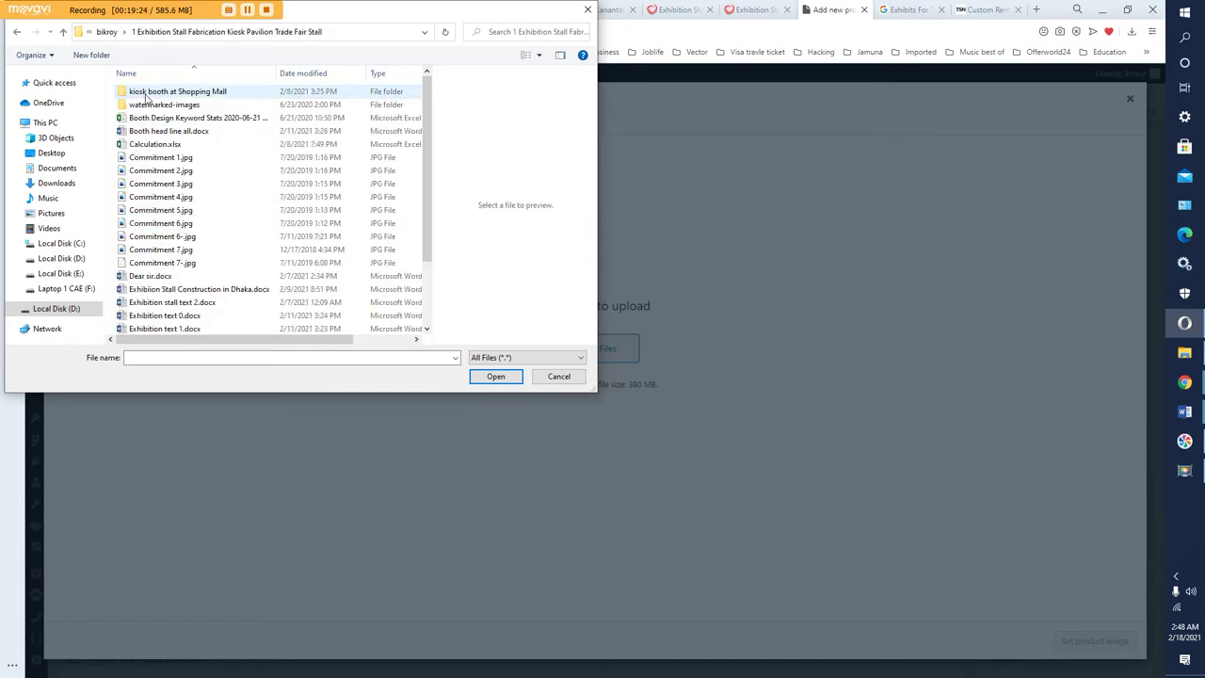
- Upload Slide1.JPG from the "kiosk booth at Shopping Mall" folder as the product image file
{"action": "scroll", "coordinate": [175, 243], "scroll_direction": "down", "scroll_amount": 2}
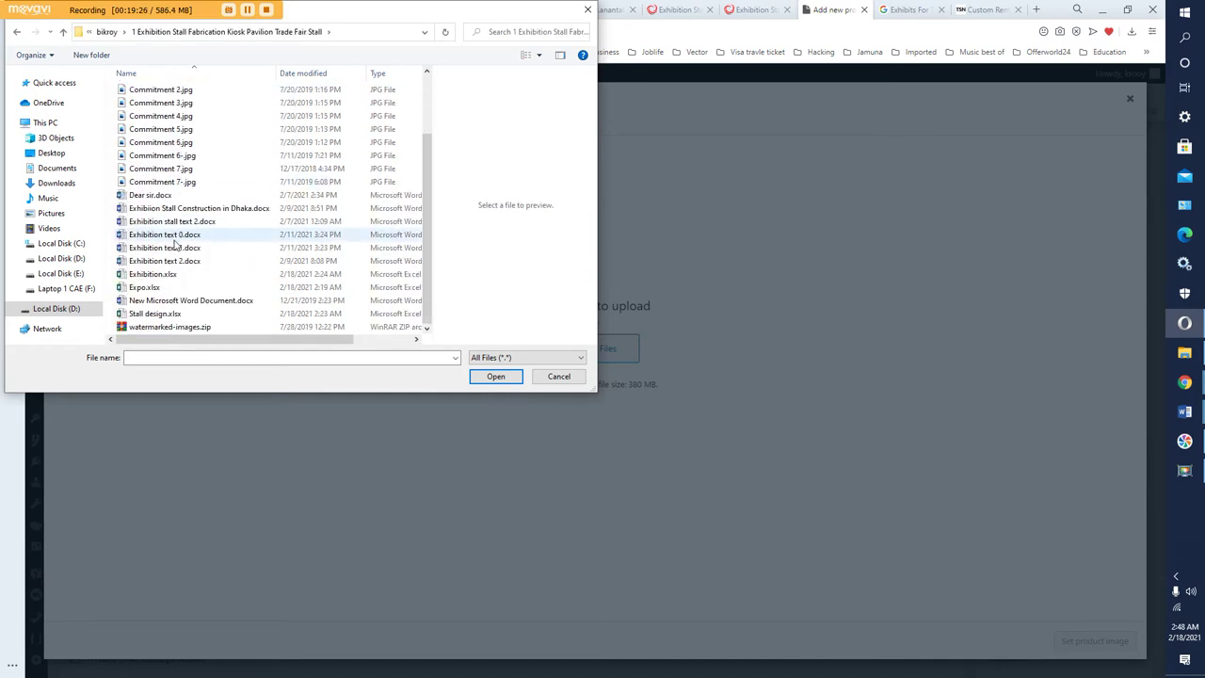
{"action": "scroll", "coordinate": [175, 243], "scroll_direction": "up", "scroll_amount": 3}
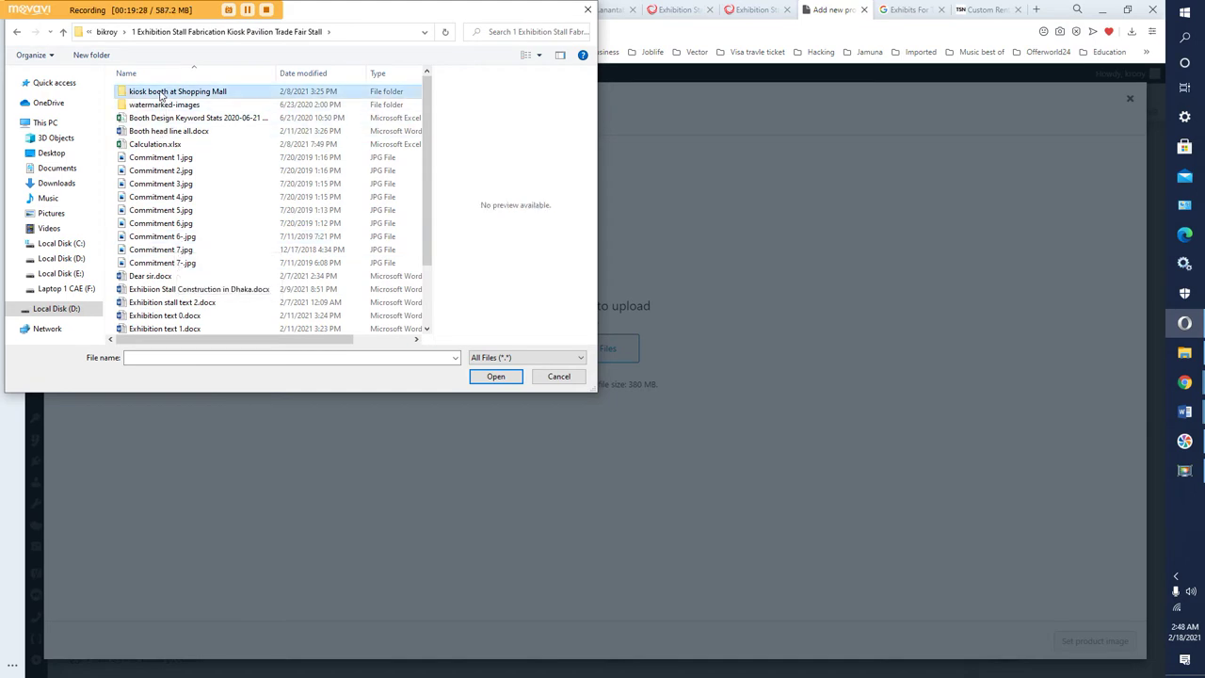
{"action": "double_click", "coordinate": [158, 90]}
{"action": "scroll", "coordinate": [282, 236], "scroll_direction": "down", "scroll_amount": 4}
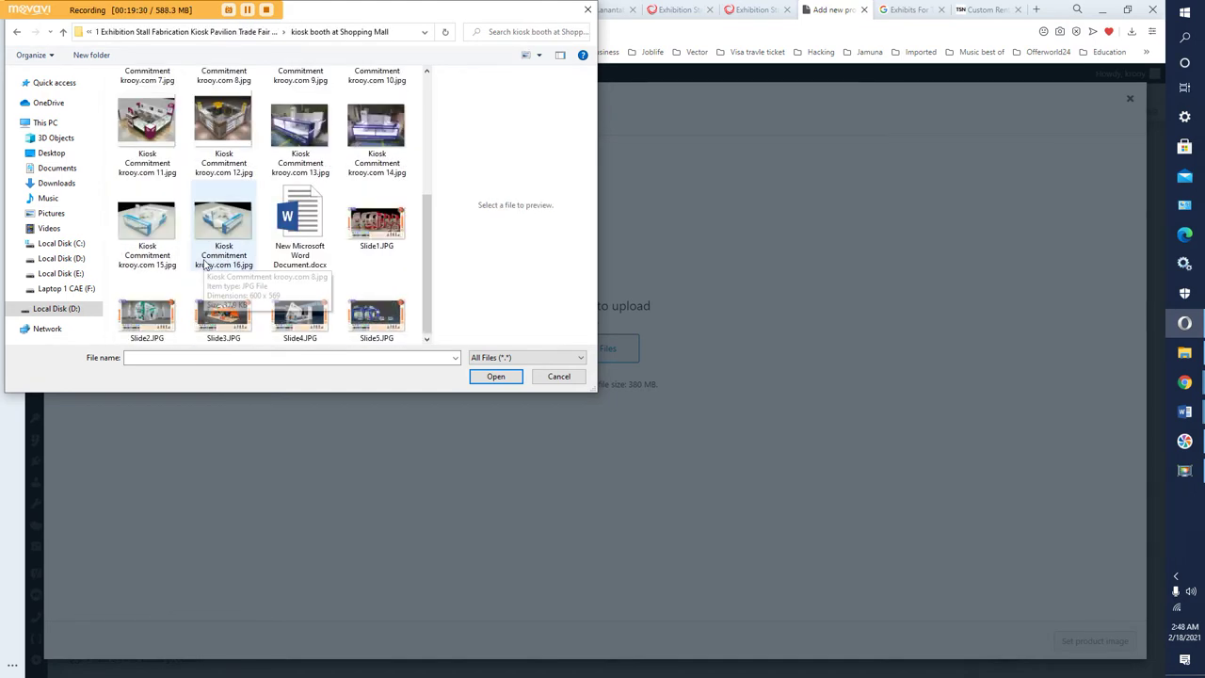
{"action": "left_click", "coordinate": [367, 234]}
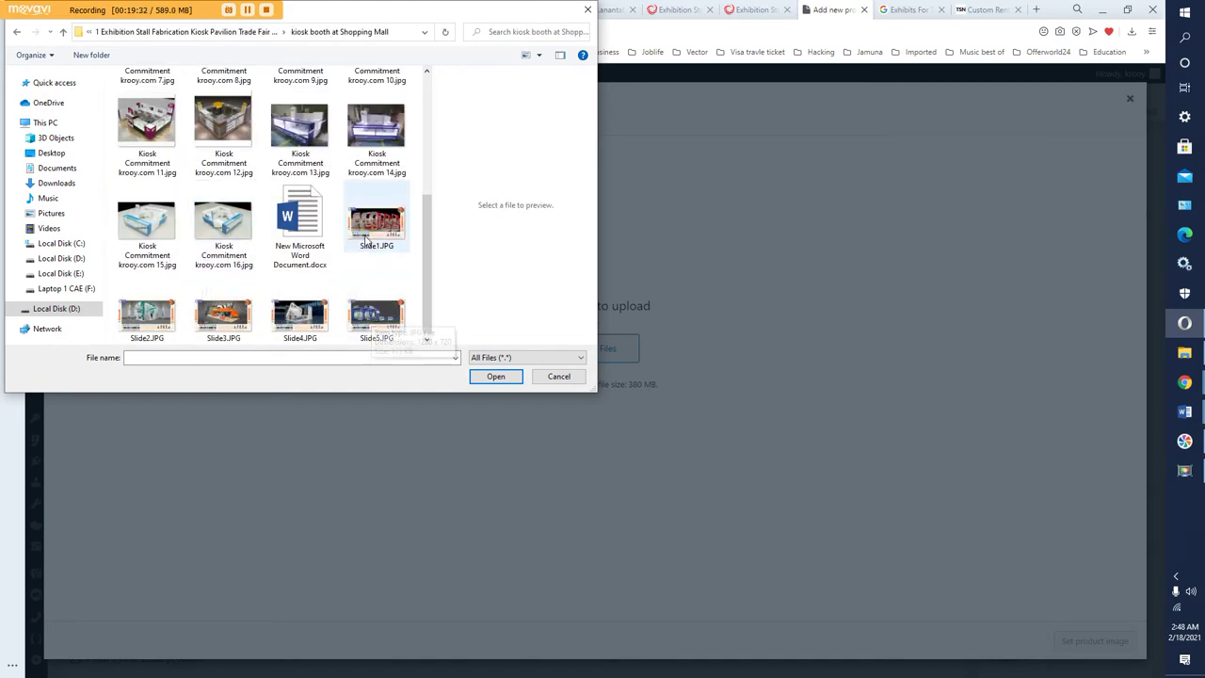
{"action": "left_click", "coordinate": [498, 377]}
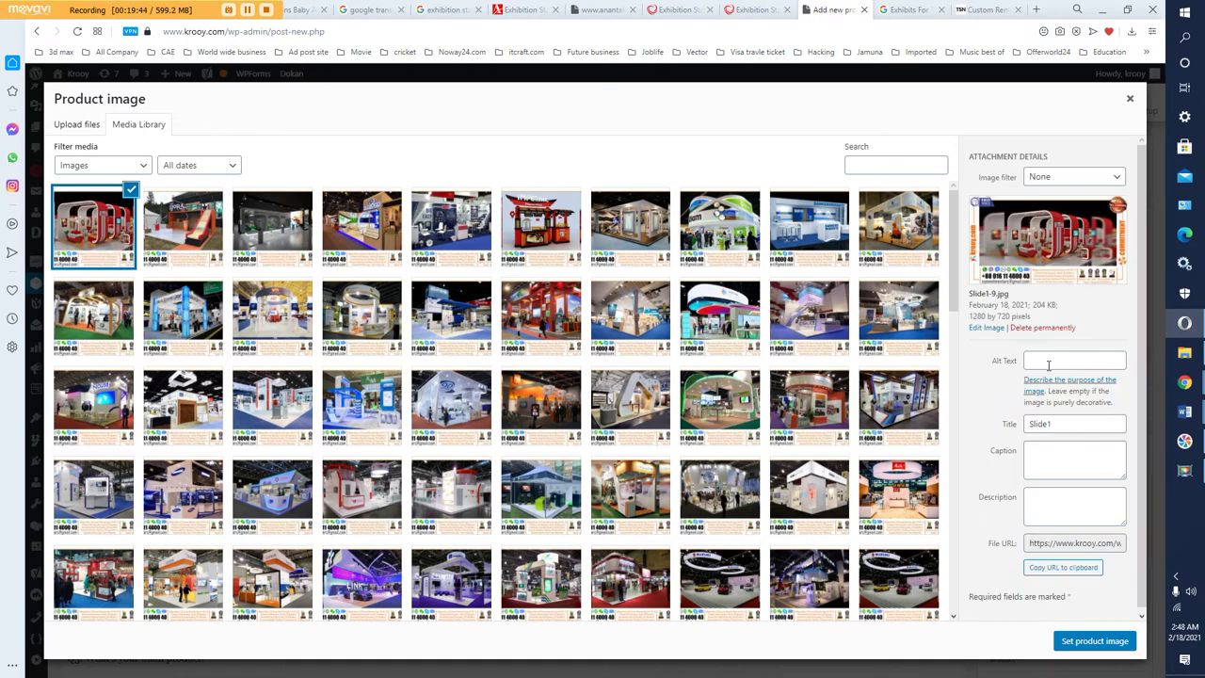
- Set the uploaded image's alt text and title to "Facilities Maintenance Trade Shows"
{"action": "left_click", "coordinate": [1046, 360]}
{"action": "right_click", "coordinate": [1047, 363]}
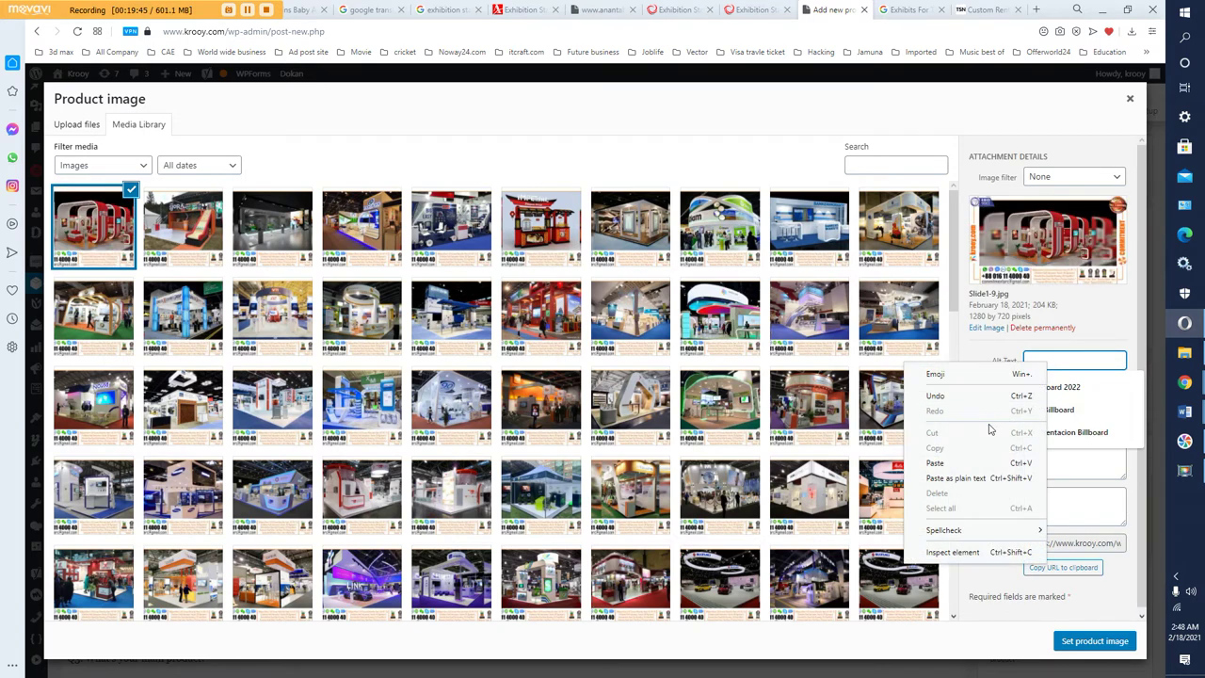
{"action": "left_click", "coordinate": [950, 460]}
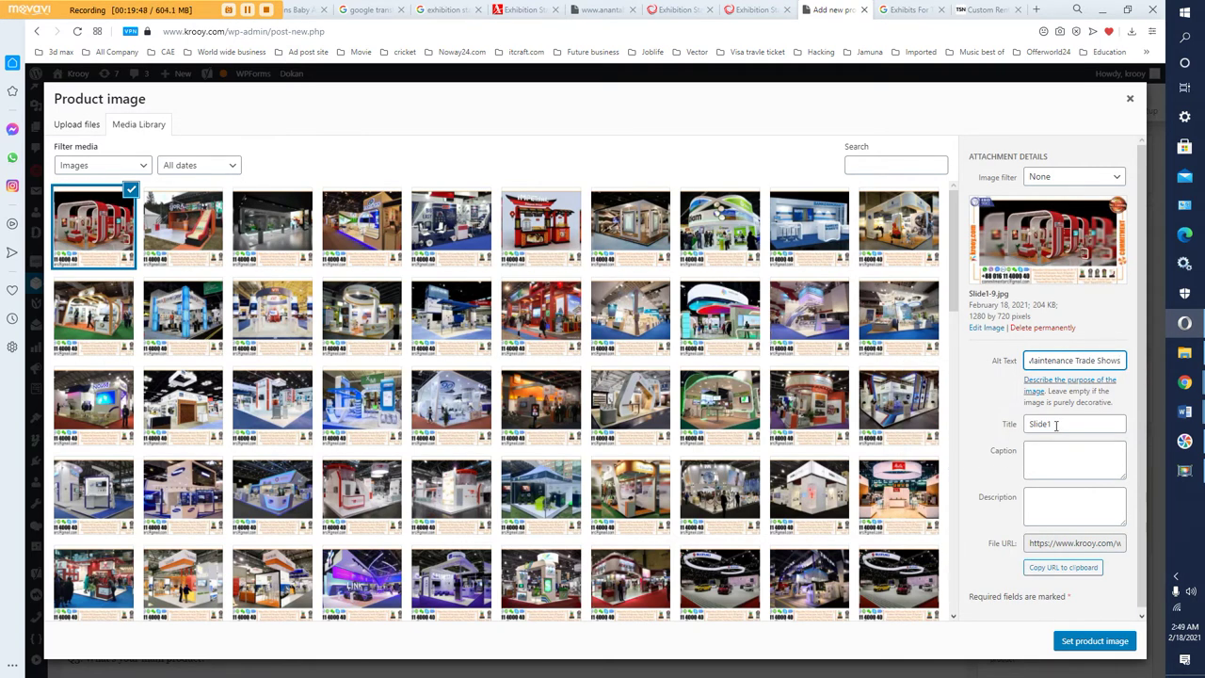
{"action": "left_click_drag", "start_coordinate": [1057, 426], "coordinate": [960, 436]}
{"action": "key", "text": "ctrl+v"}
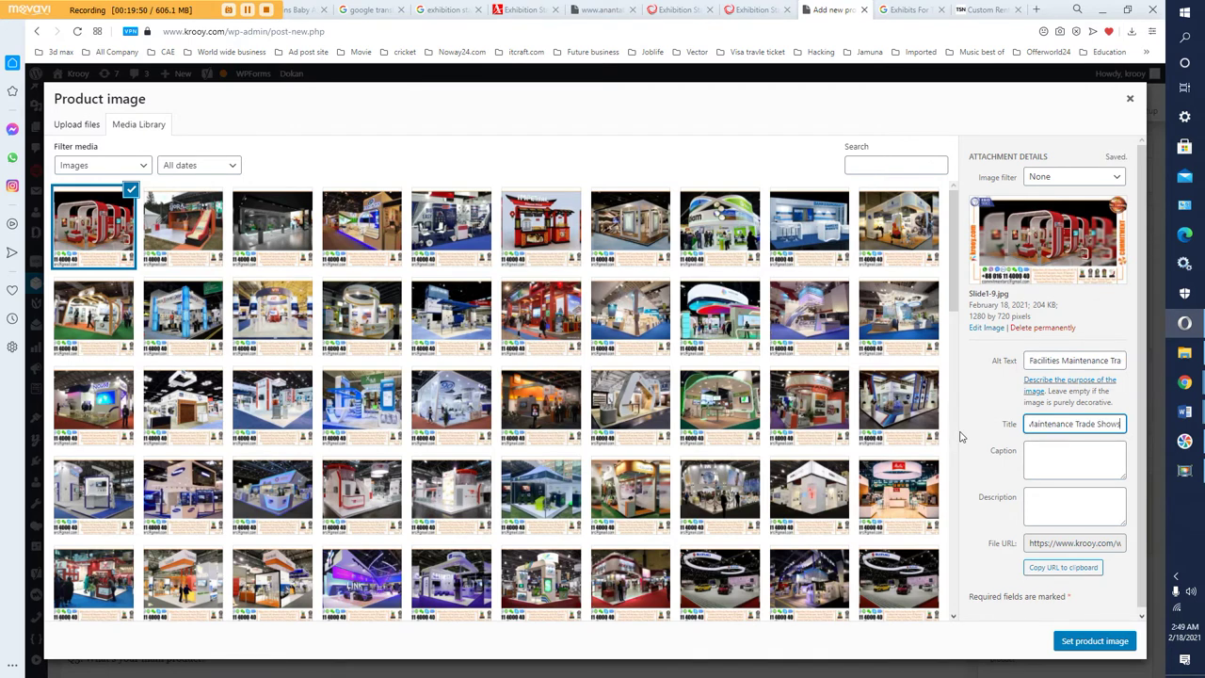
- Fill the image's caption and description with "Facilities Maintenance Trade Shows" and set it as the product image
{"action": "left_click", "coordinate": [1067, 455]}
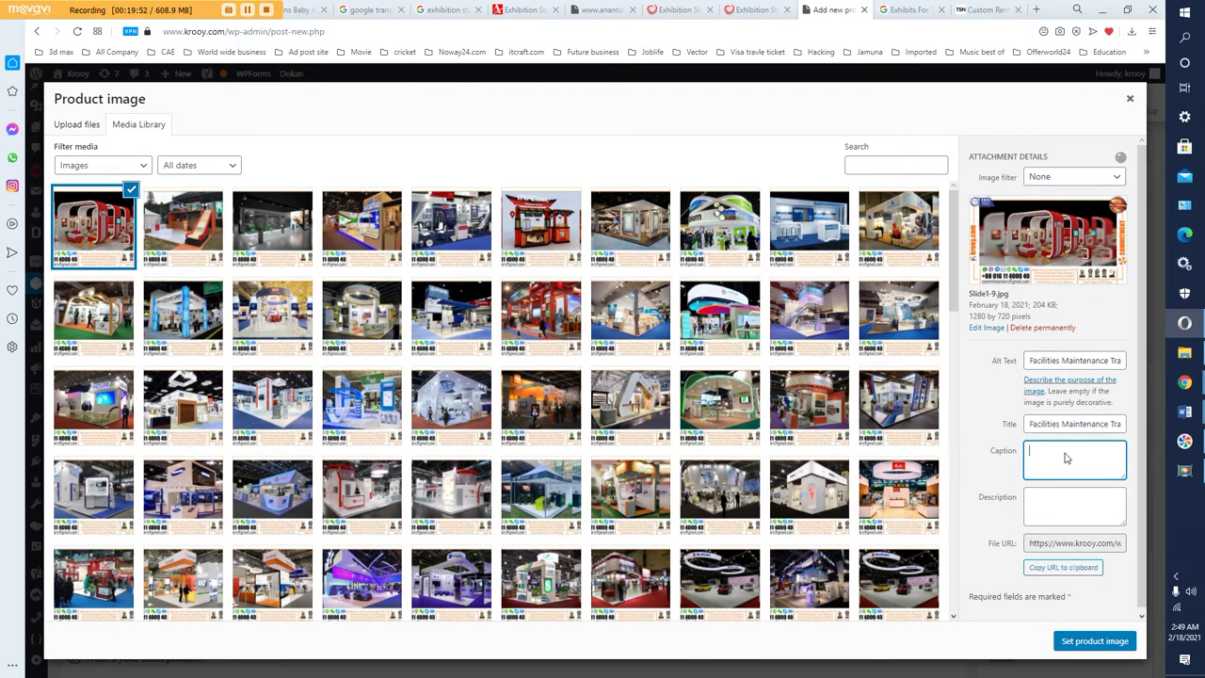
{"action": "right_click", "coordinate": [1067, 457]}
{"action": "left_click", "coordinate": [955, 555]}
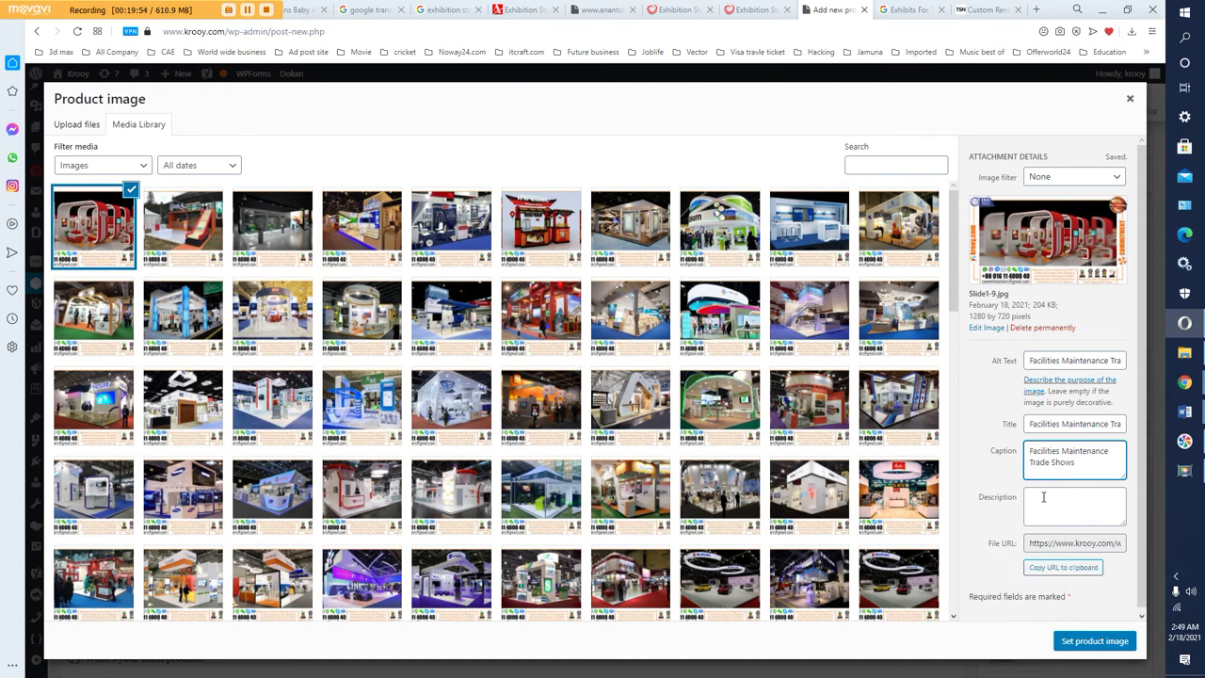
{"action": "left_click", "coordinate": [1047, 503]}
{"action": "right_click", "coordinate": [1043, 497]}
{"action": "left_click", "coordinate": [970, 396]}
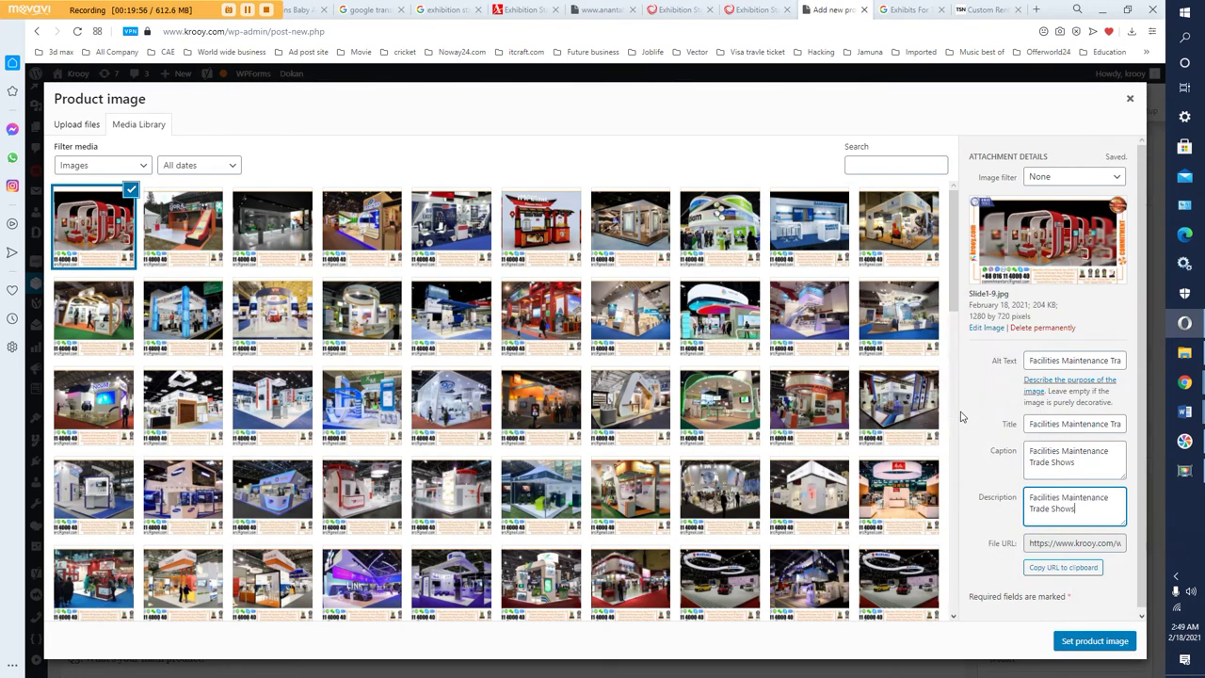
{"action": "left_click", "coordinate": [1078, 642]}
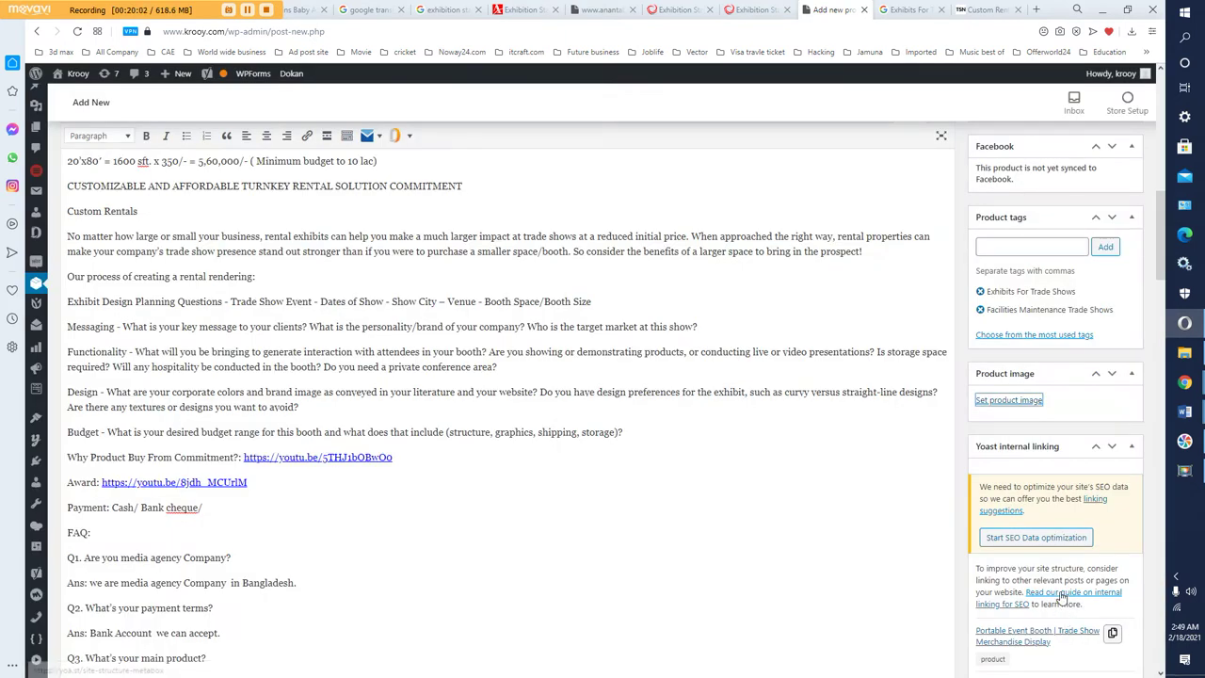
- Add the existing red booth image Slide1-9.jpg from the media library to the product gallery
{"action": "scroll", "coordinate": [1061, 598], "scroll_direction": "down", "scroll_amount": 2}
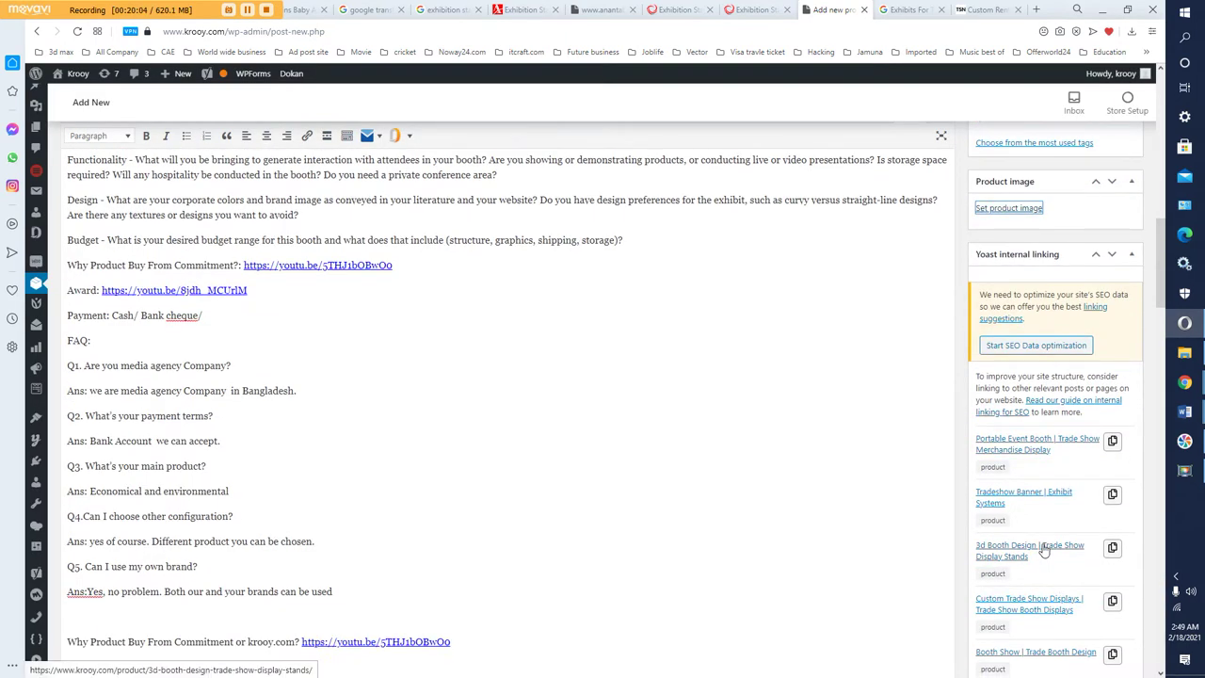
{"action": "scroll", "coordinate": [1043, 551], "scroll_direction": "down", "scroll_amount": 5}
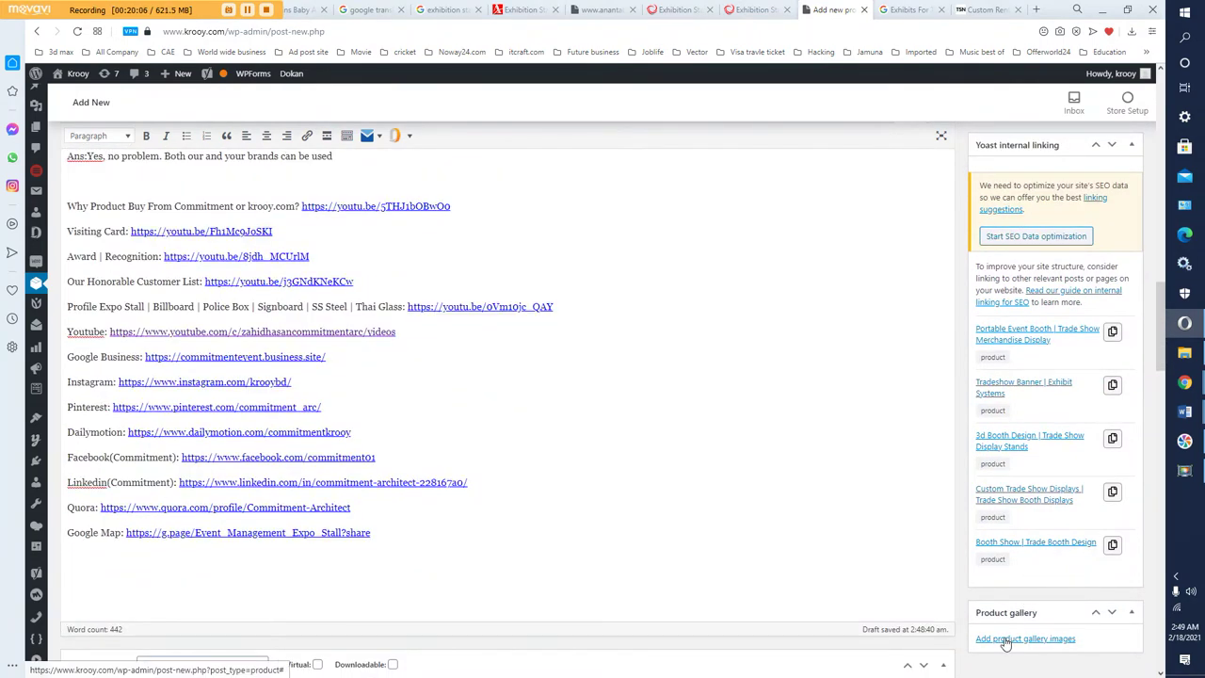
{"action": "left_click", "coordinate": [1006, 640]}
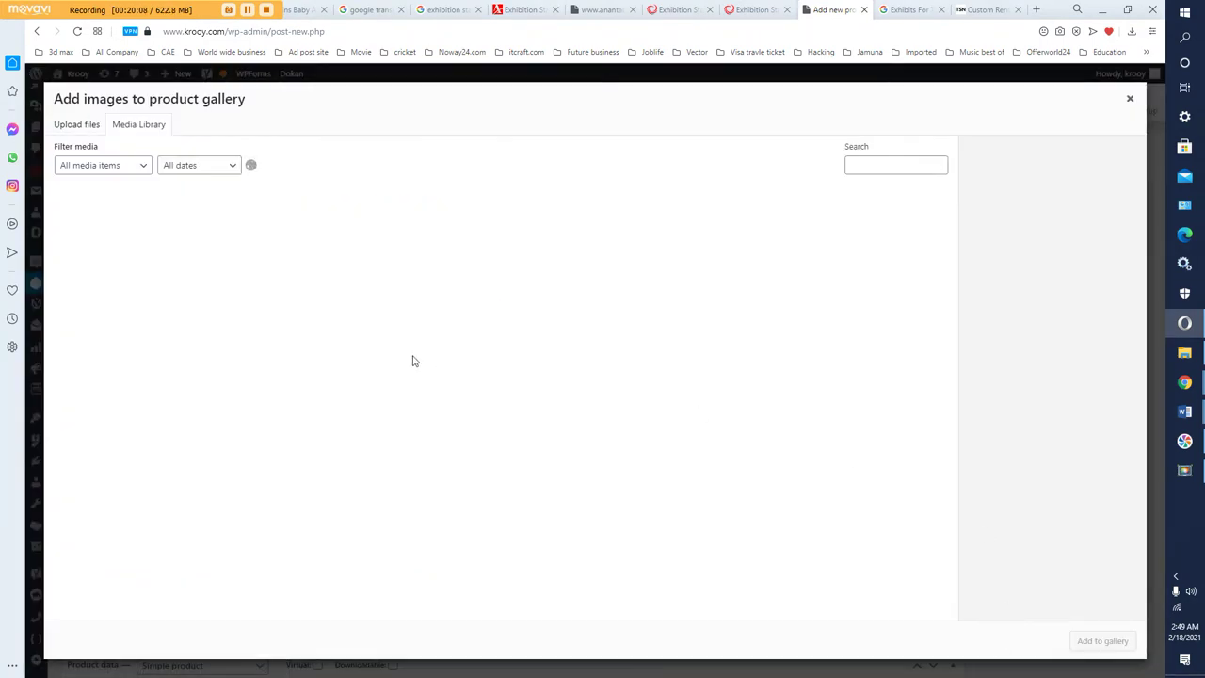
{"action": "left_click", "coordinate": [118, 228]}
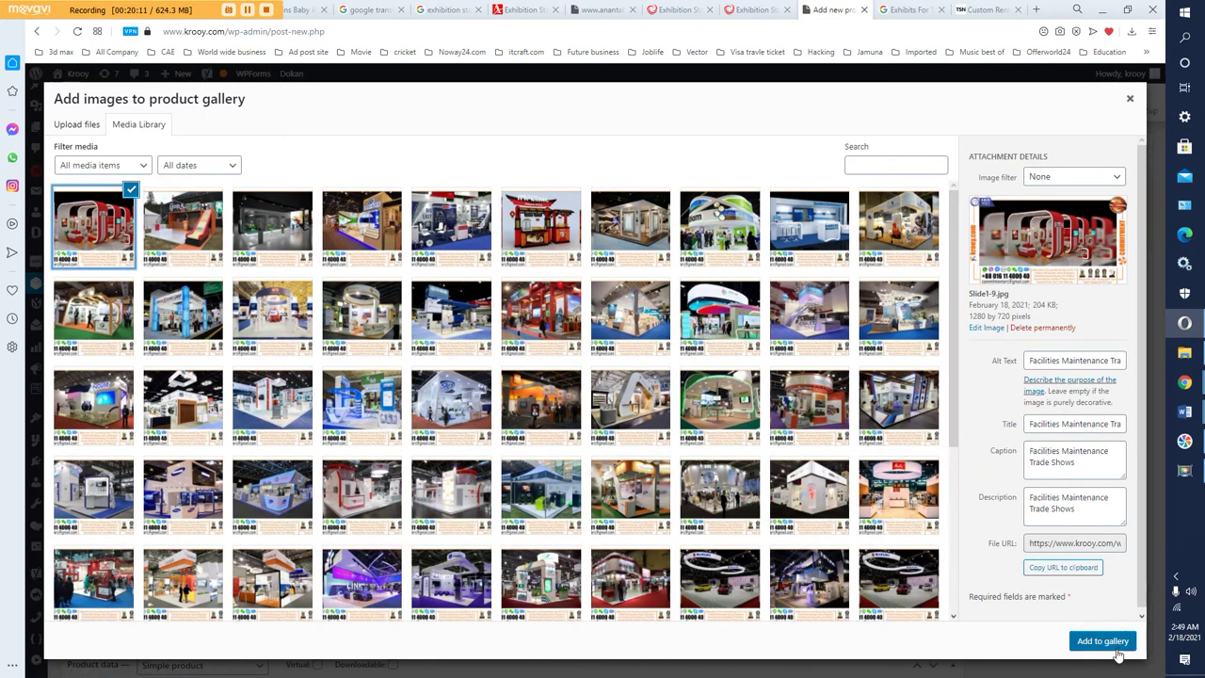
{"action": "left_click", "coordinate": [1117, 650]}
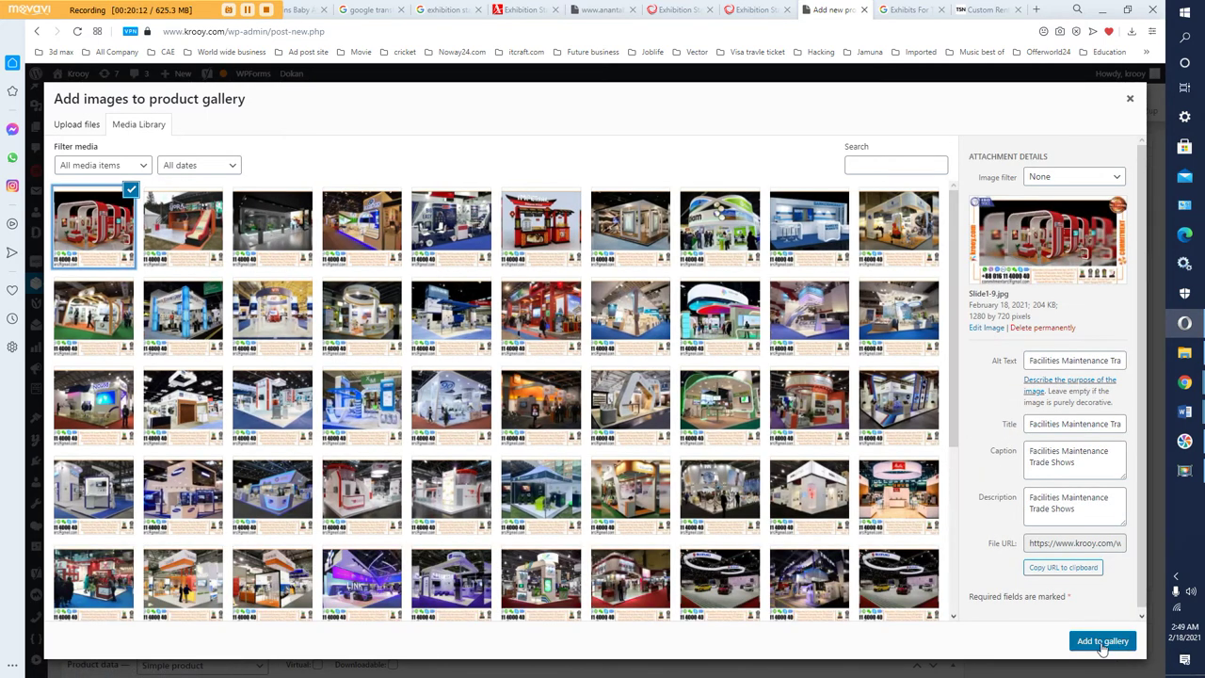
- Upload Slide2.JPG from the "kiosk booth at Shopping Mall" folder as another product gallery image
{"action": "scroll", "coordinate": [1040, 608], "scroll_direction": "down", "scroll_amount": 3}
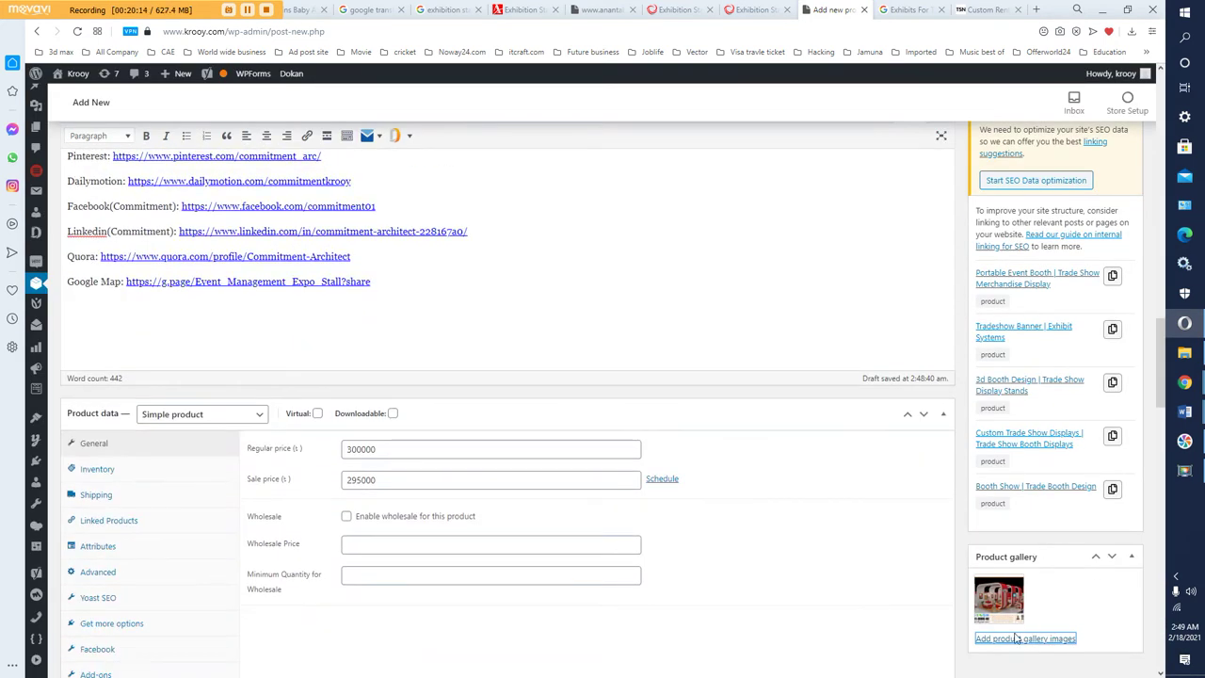
{"action": "left_click", "coordinate": [998, 640]}
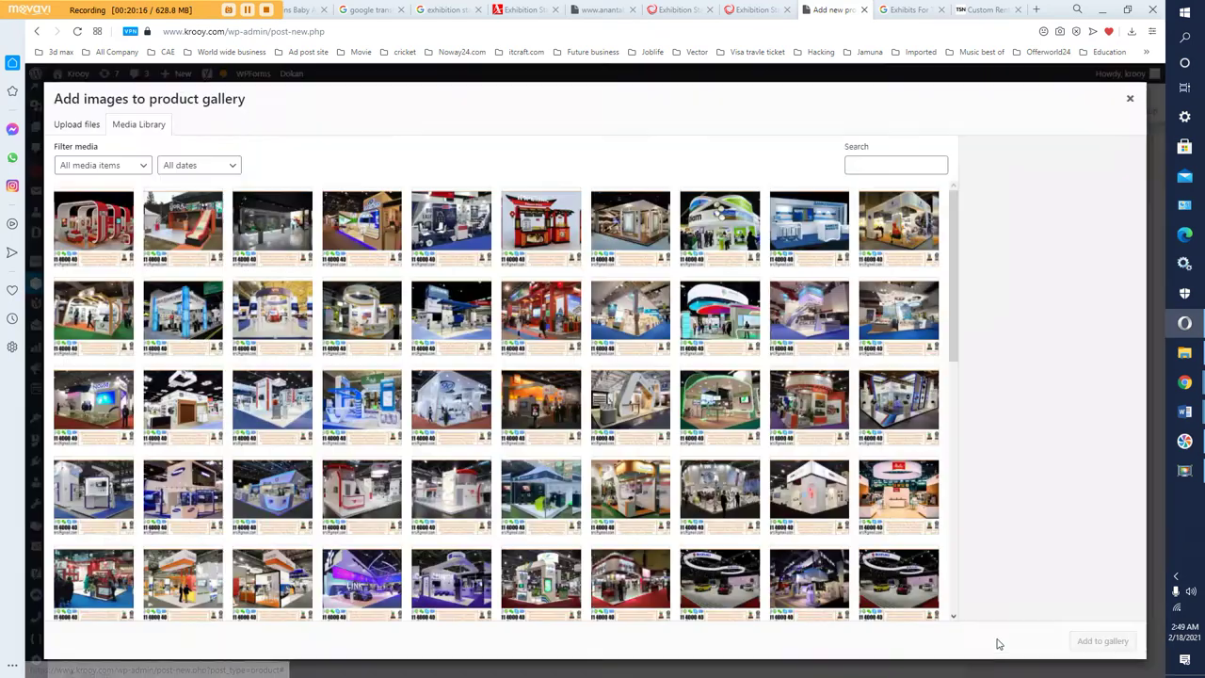
{"action": "left_click", "coordinate": [63, 129]}
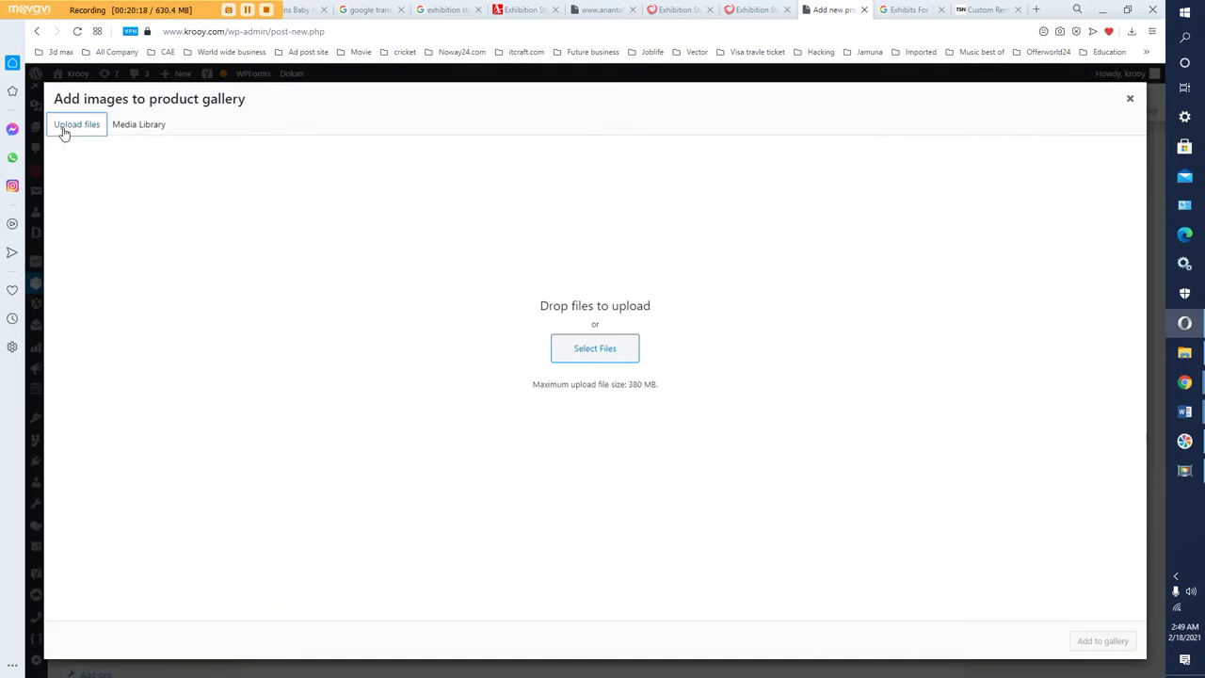
{"action": "left_click", "coordinate": [594, 361]}
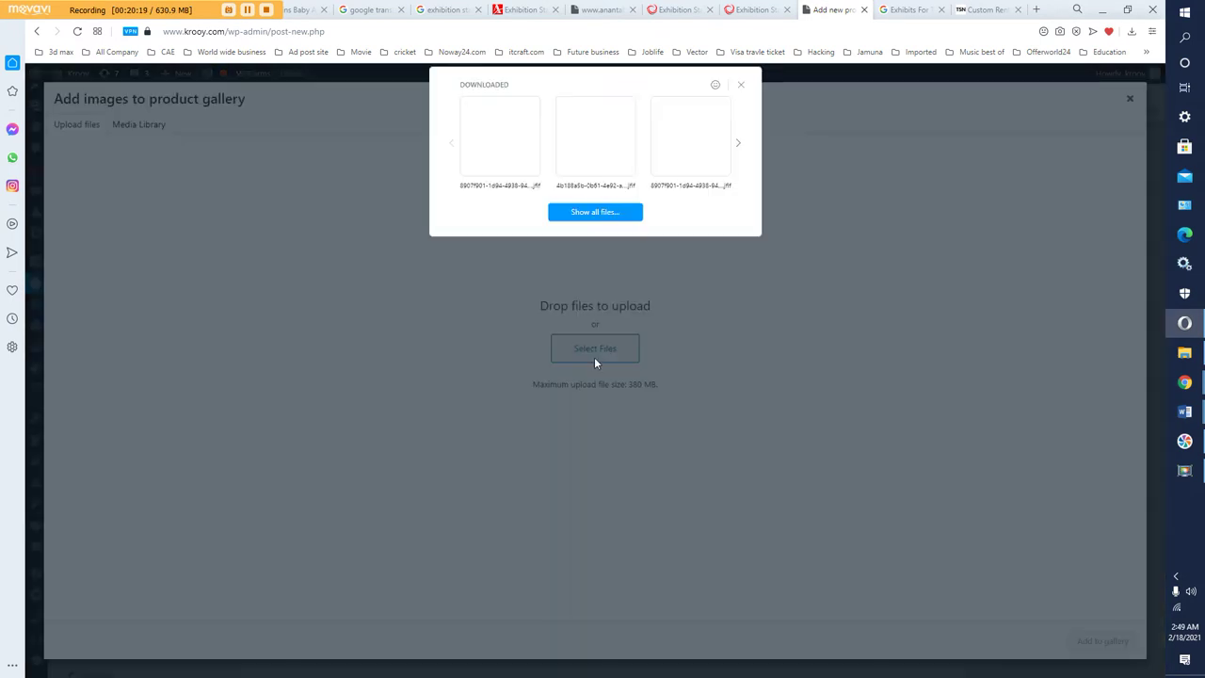
{"action": "left_click", "coordinate": [581, 212]}
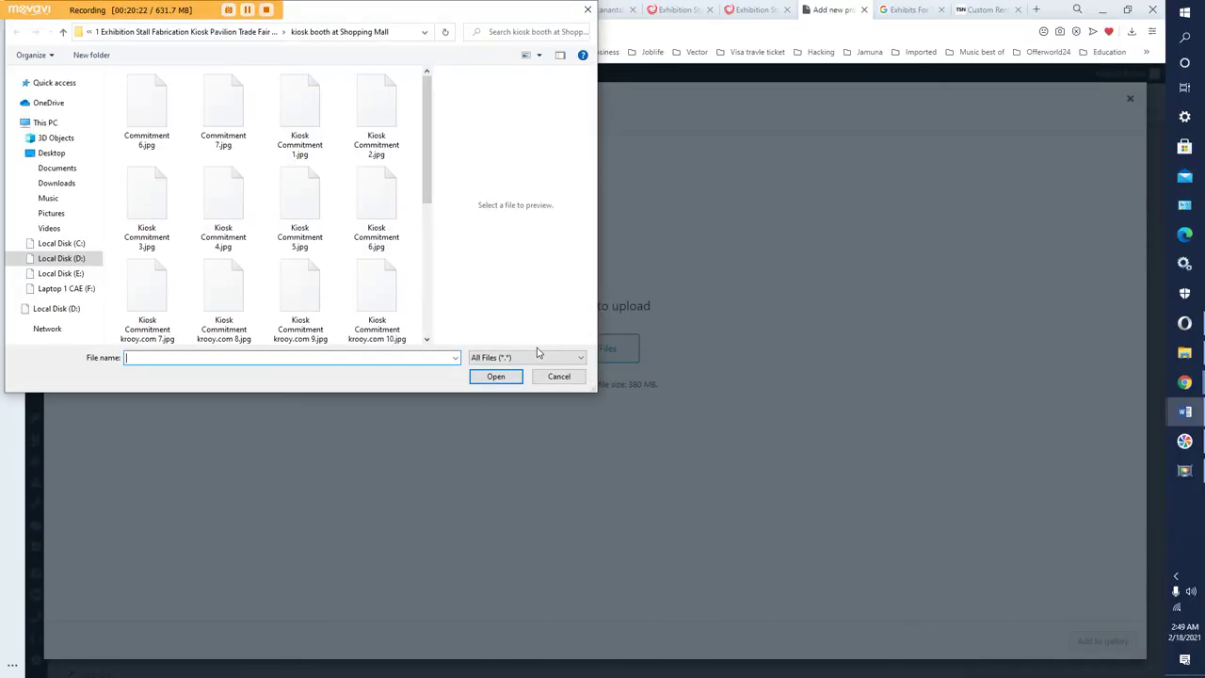
{"action": "scroll", "coordinate": [390, 313], "scroll_direction": "down", "scroll_amount": 4}
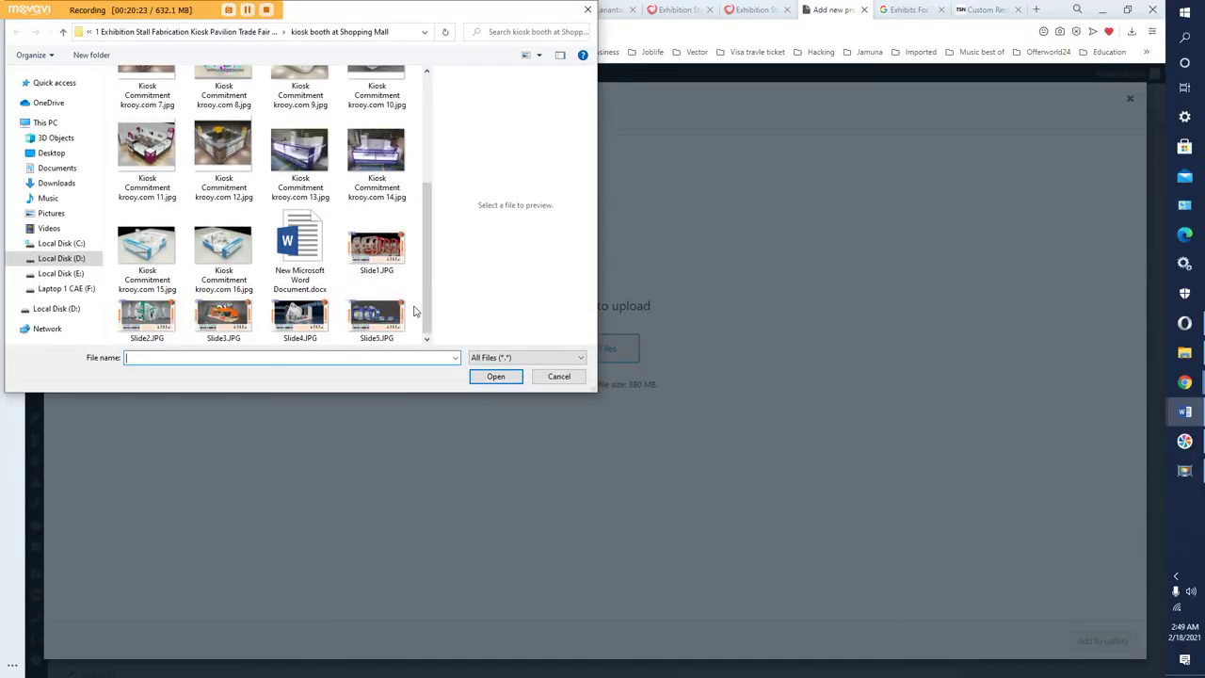
{"action": "left_click", "coordinate": [153, 325]}
{"action": "left_click", "coordinate": [496, 377]}
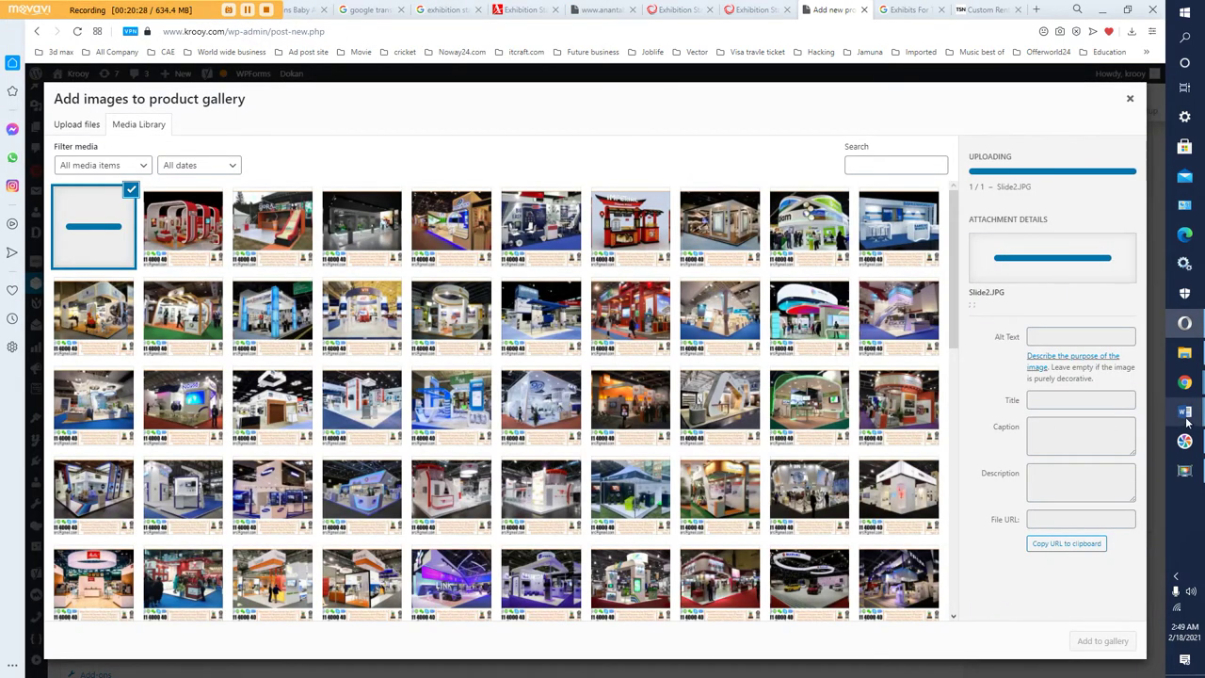
- Switch to the Word document "Booth head line all.docx" and undo the last two wording changes in headline 459
{"action": "mouse_move", "coordinate": [1183, 420]}
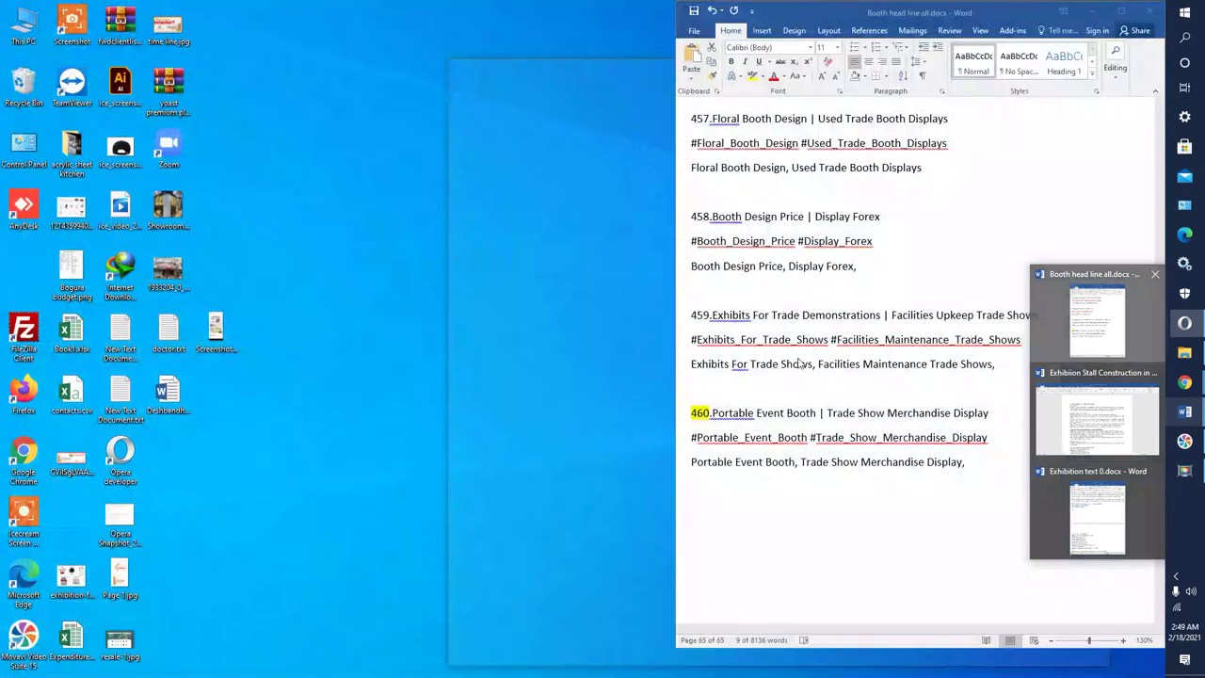
{"action": "left_click", "coordinate": [1097, 324]}
{"action": "left_click", "coordinate": [753, 315]}
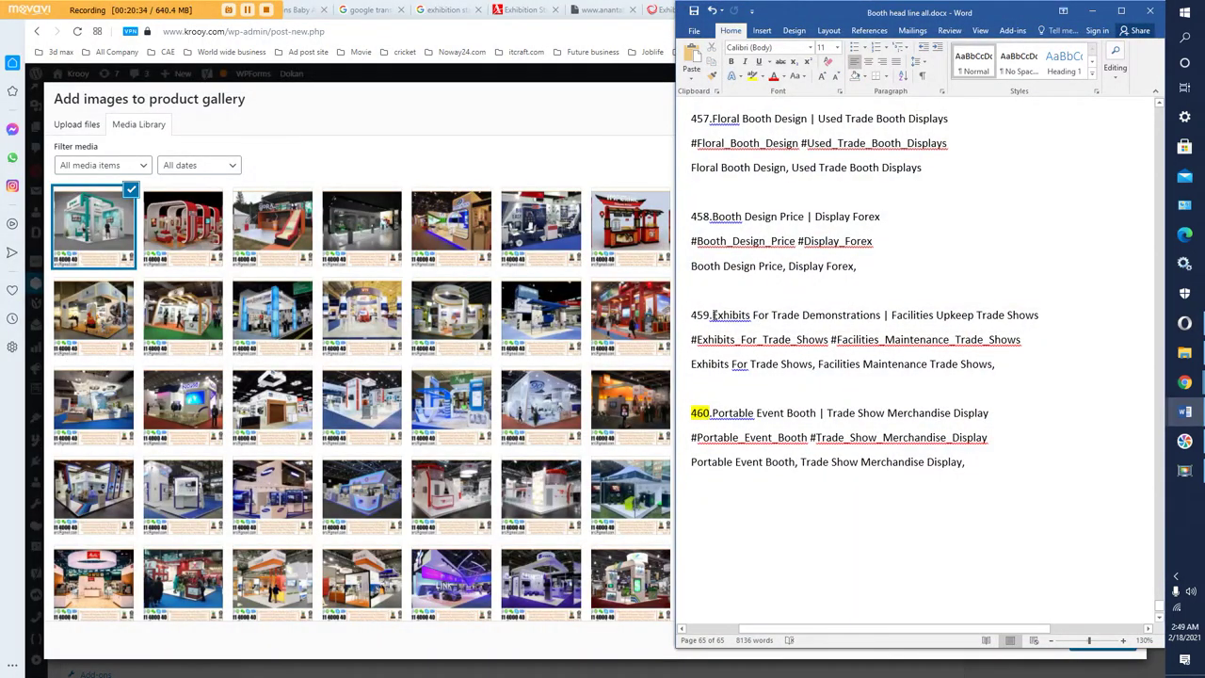
{"action": "left_click_drag", "start_coordinate": [712, 315], "coordinate": [852, 319]}
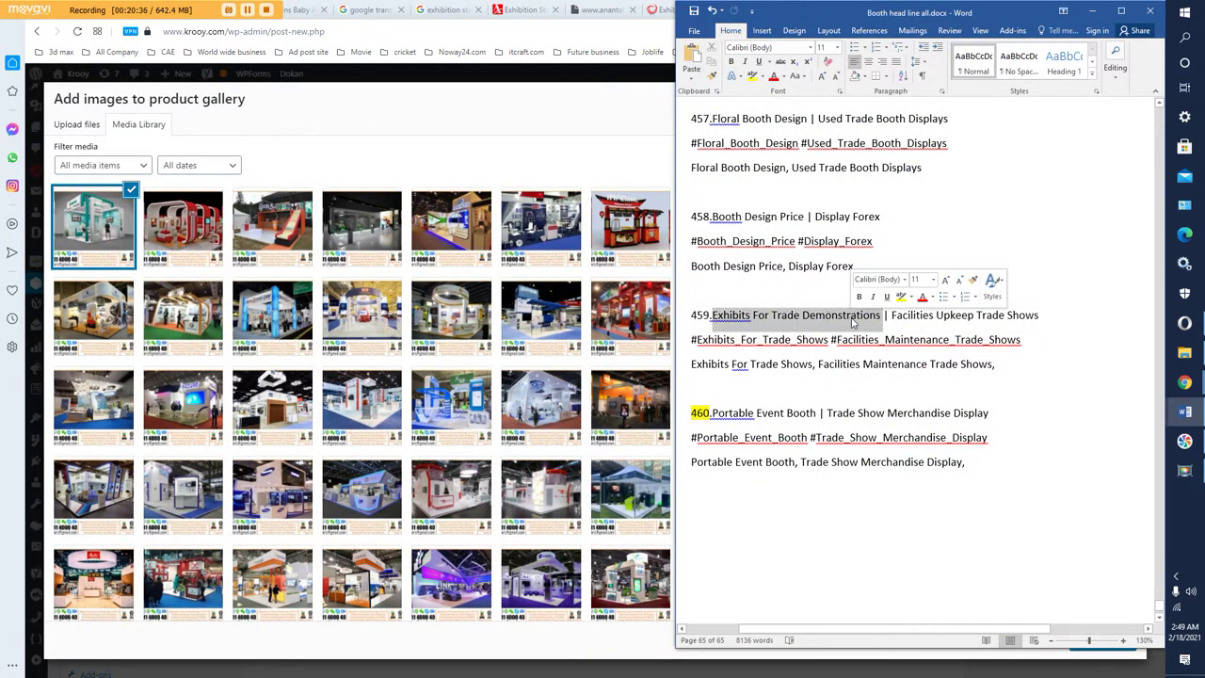
{"action": "left_click", "coordinate": [841, 318]}
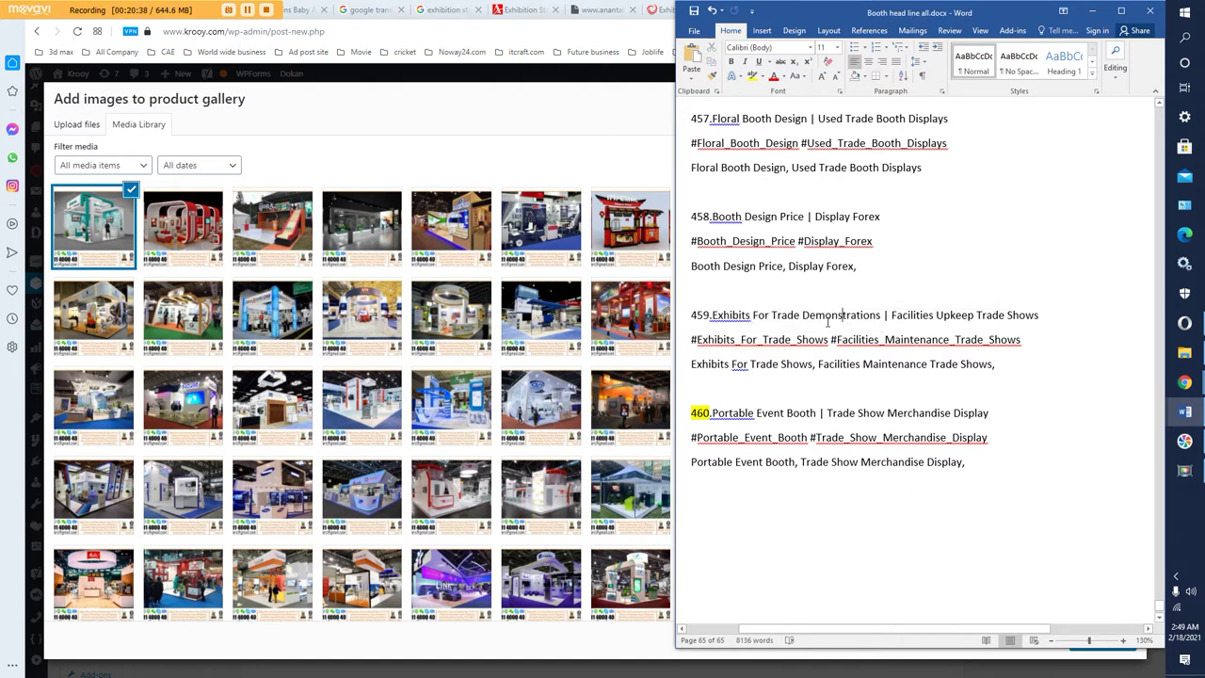
{"action": "key", "text": "ctrl+z"}
{"action": "key", "text": "ctrl+z"}
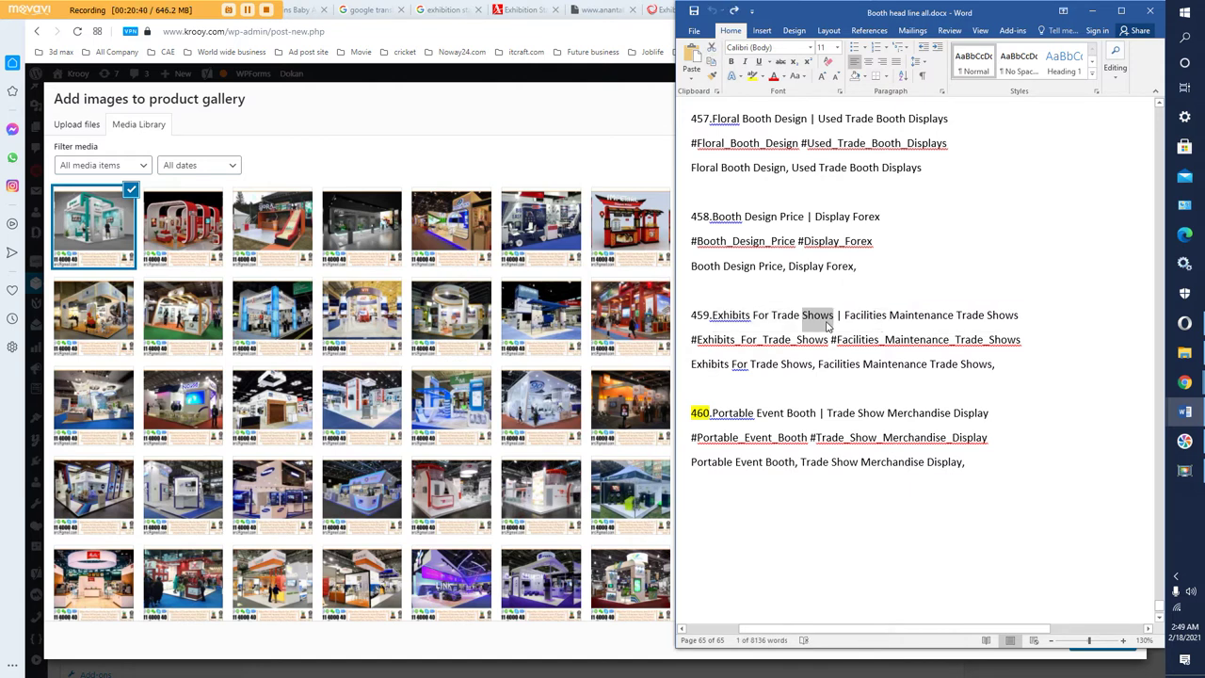
- Copy "Exhibits For Trade Shows" from headline 459 of the Word document
{"action": "left_click_drag", "start_coordinate": [713, 314], "coordinate": [833, 314]}
{"action": "right_click", "coordinate": [816, 318]}
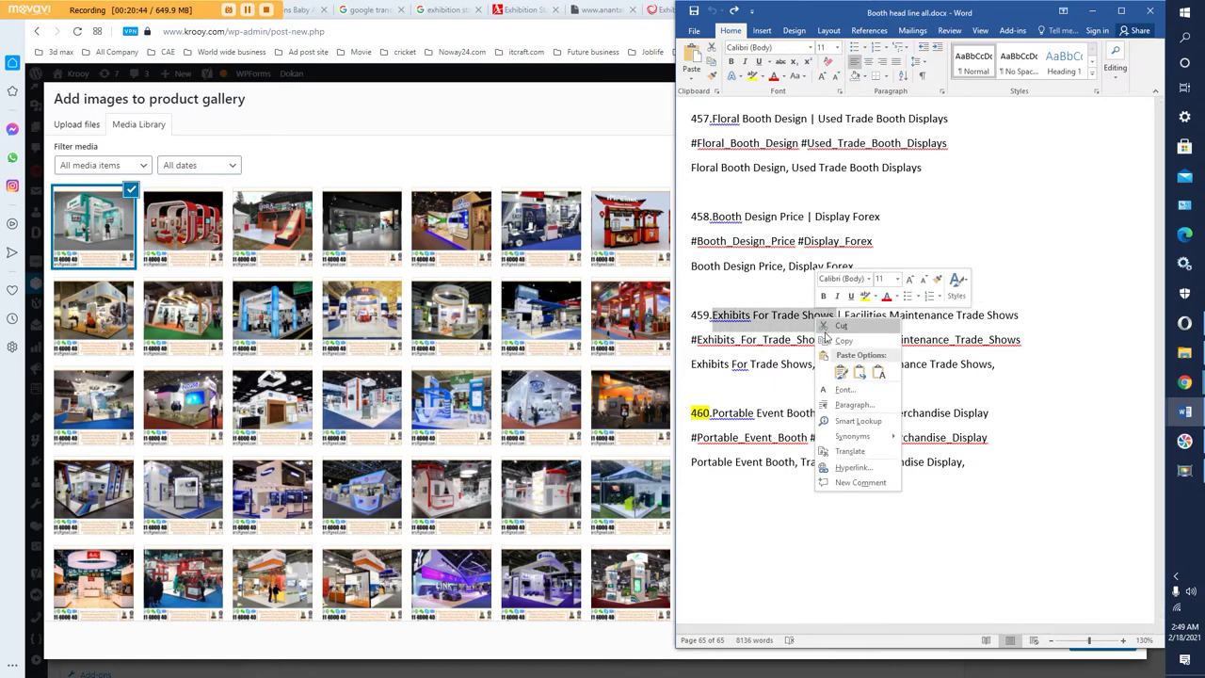
{"action": "left_click", "coordinate": [831, 337]}
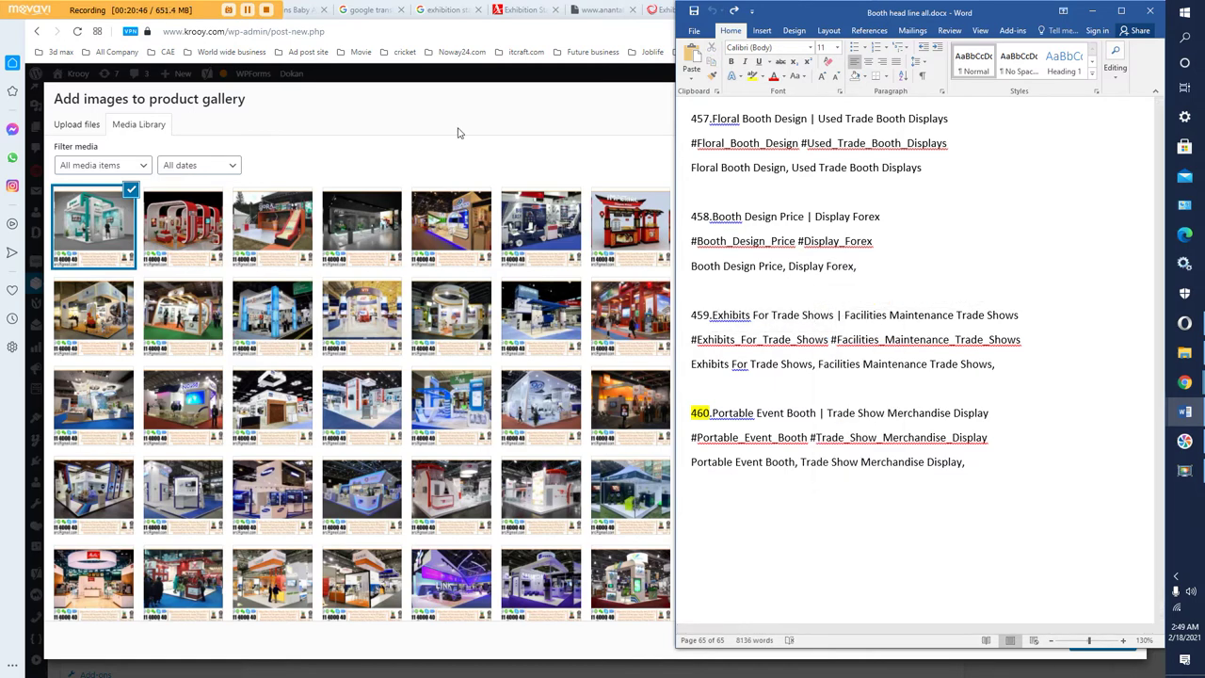
- Return to the product gallery dialog in the browser and set the Slide2 image's alt text and title to "Exhibits For Trade Shows"
{"action": "left_click", "coordinate": [461, 133]}
{"action": "left_click", "coordinate": [1035, 361]}
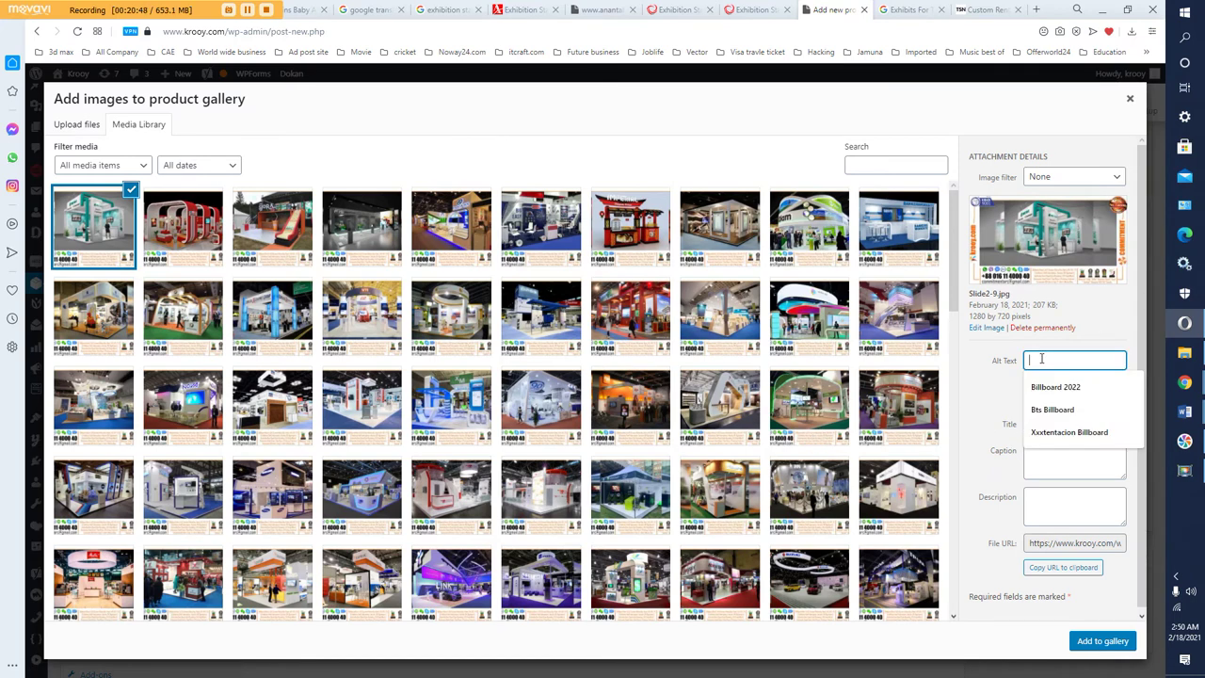
{"action": "right_click", "coordinate": [1041, 360]}
{"action": "left_click", "coordinate": [947, 461]}
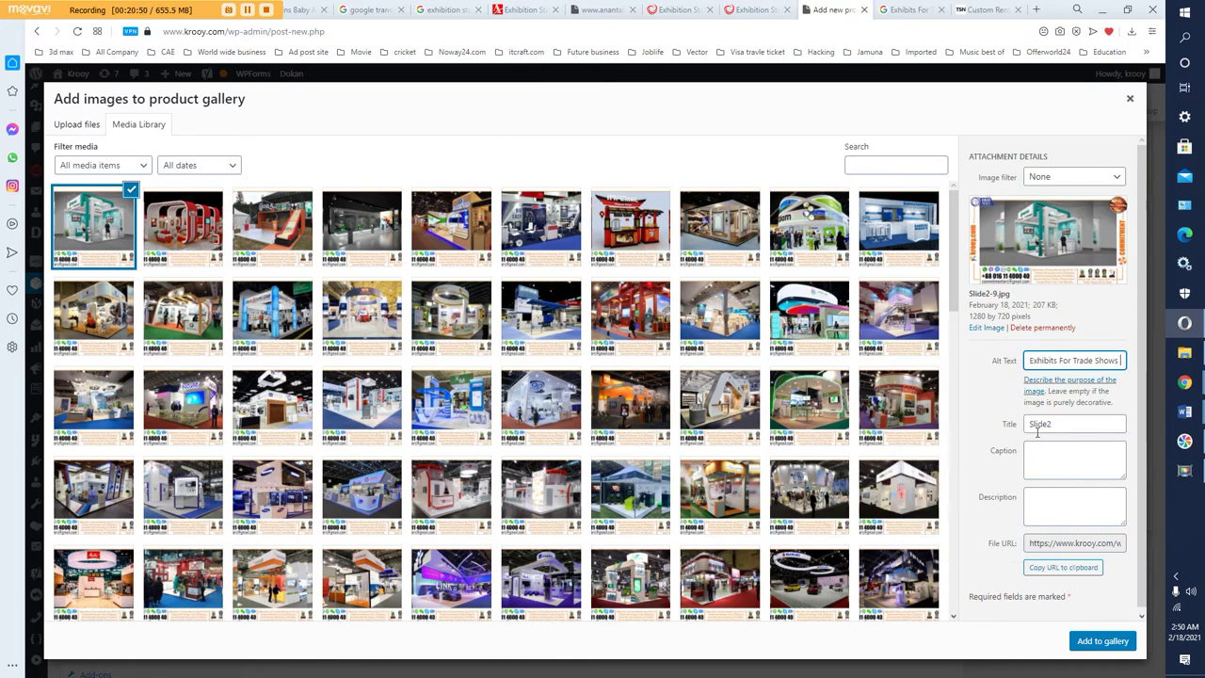
{"action": "key", "text": "Tab"}
{"action": "key", "text": "Tab"}
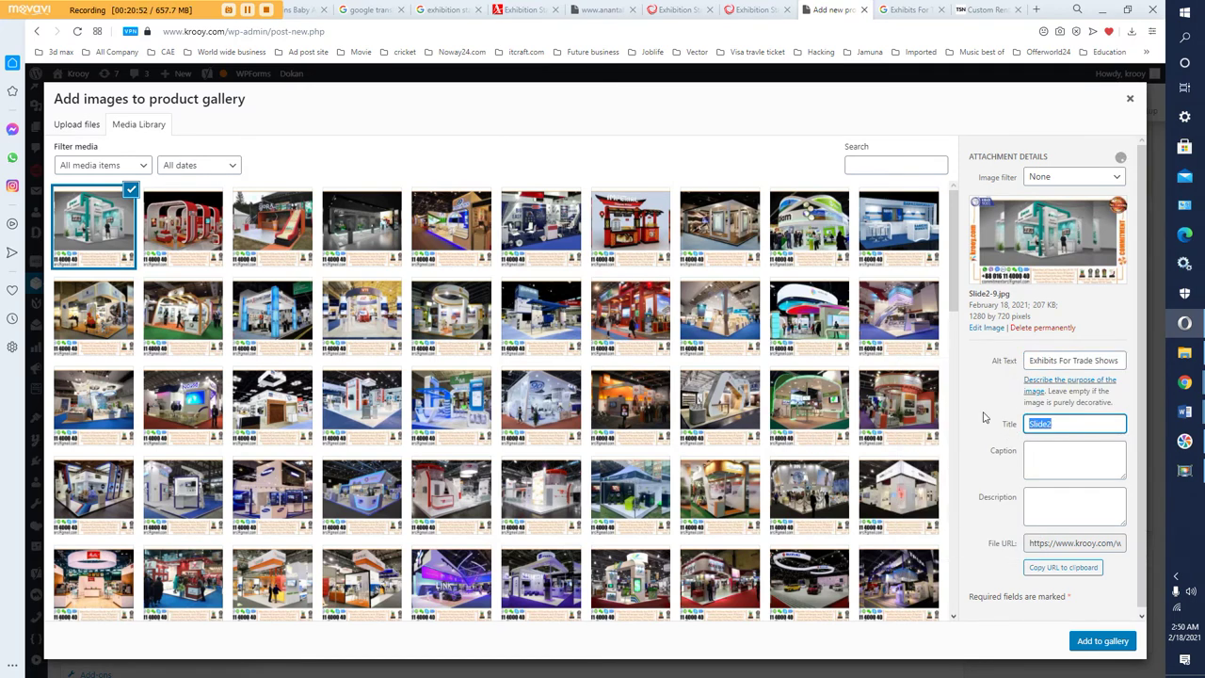
{"action": "key", "text": "ctrl+v"}
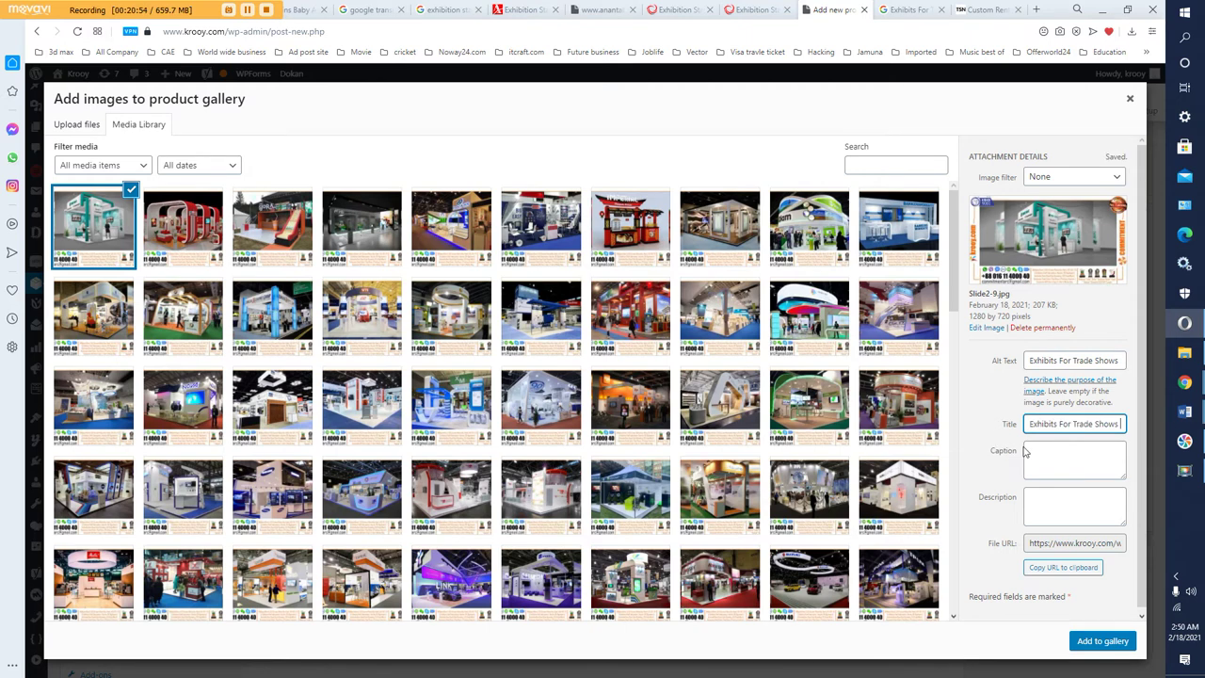
- Set the Slide2 image's caption and description to "Exhibits For Trade Shows" and add the image to the product gallery
{"action": "left_click", "coordinate": [1051, 450]}
{"action": "right_click", "coordinate": [1054, 450]}
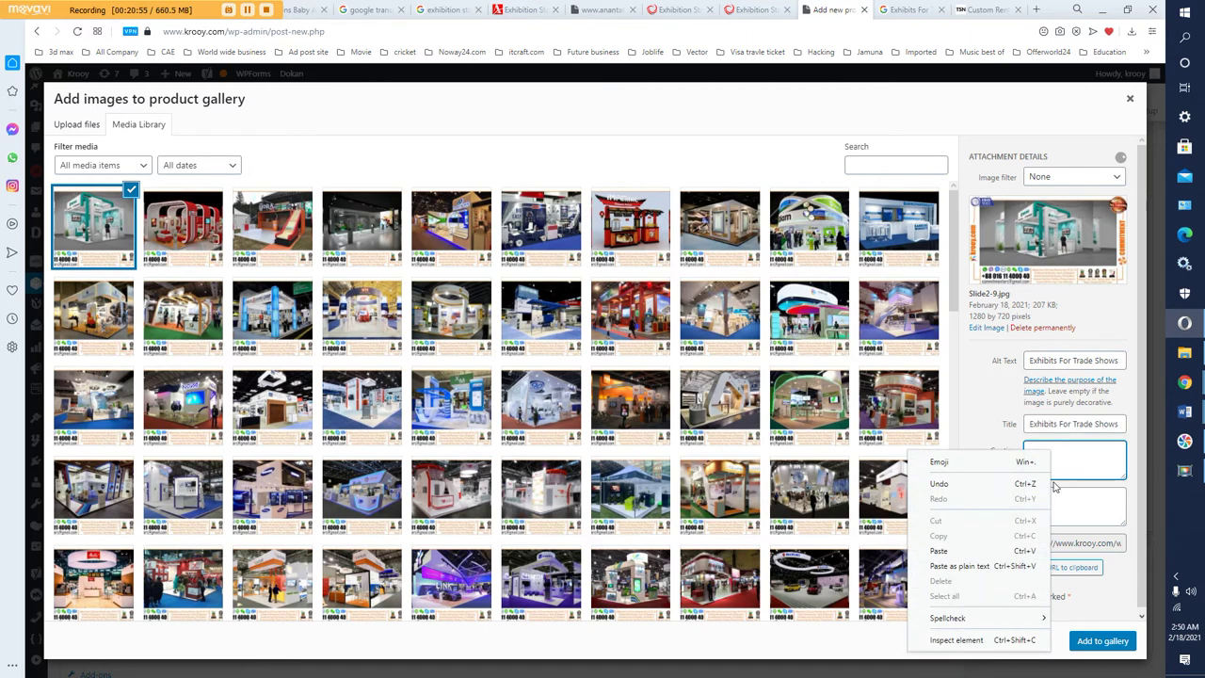
{"action": "left_click", "coordinate": [988, 552]}
{"action": "left_click", "coordinate": [1043, 500]}
{"action": "right_click", "coordinate": [1043, 499]}
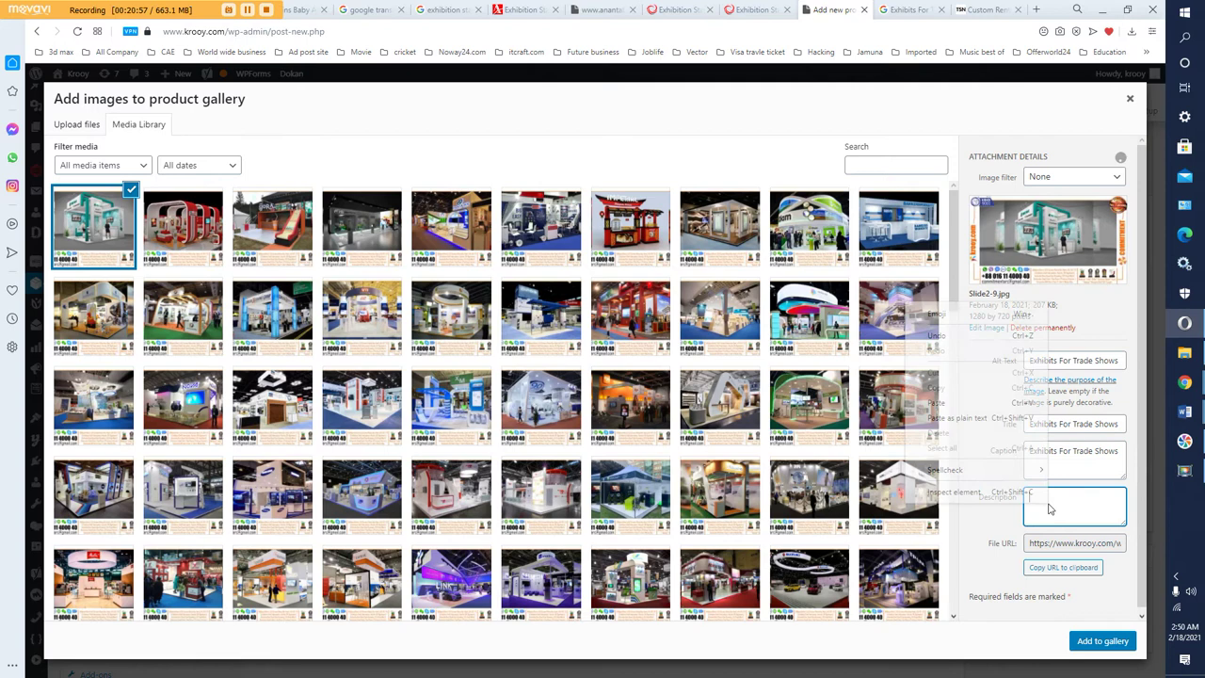
{"action": "left_click", "coordinate": [942, 402]}
{"action": "left_click", "coordinate": [1109, 646]}
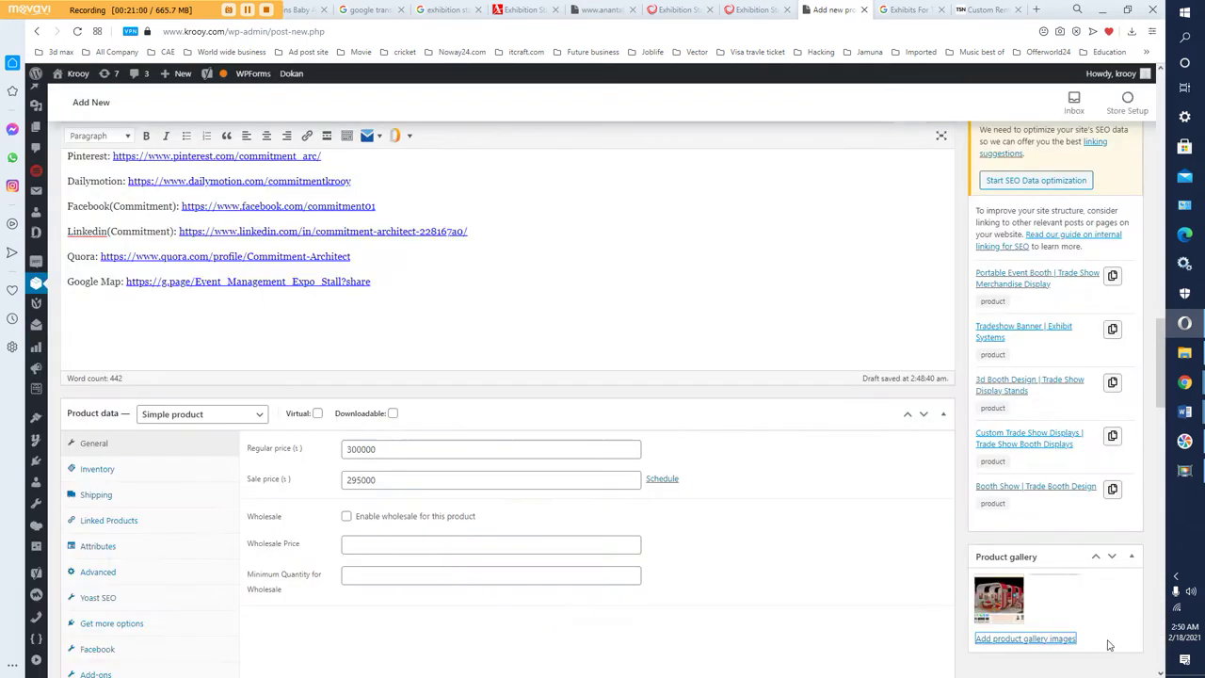
- Examine the Yoast SEO analysis results for the product, including the short description remark, and locate the Product short description field
{"action": "scroll", "coordinate": [907, 549], "scroll_direction": "down", "scroll_amount": 6}
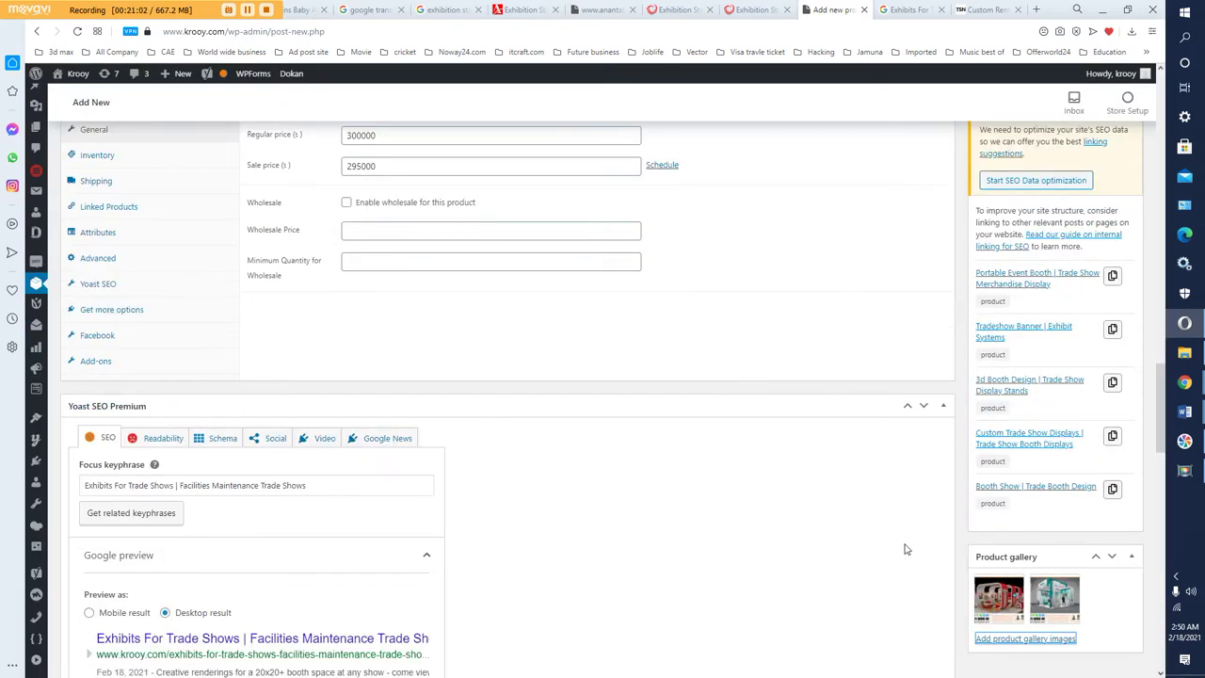
{"action": "scroll", "coordinate": [897, 548], "scroll_direction": "down", "scroll_amount": 5}
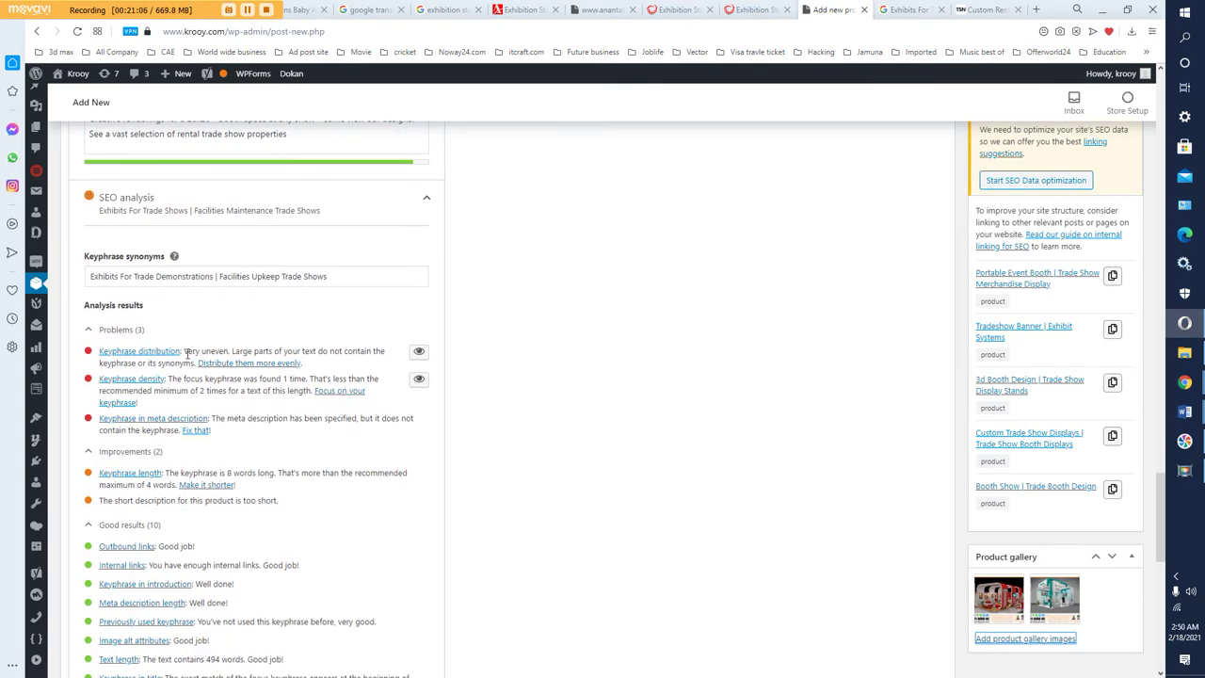
{"action": "scroll", "coordinate": [148, 349], "scroll_direction": "down", "scroll_amount": 1}
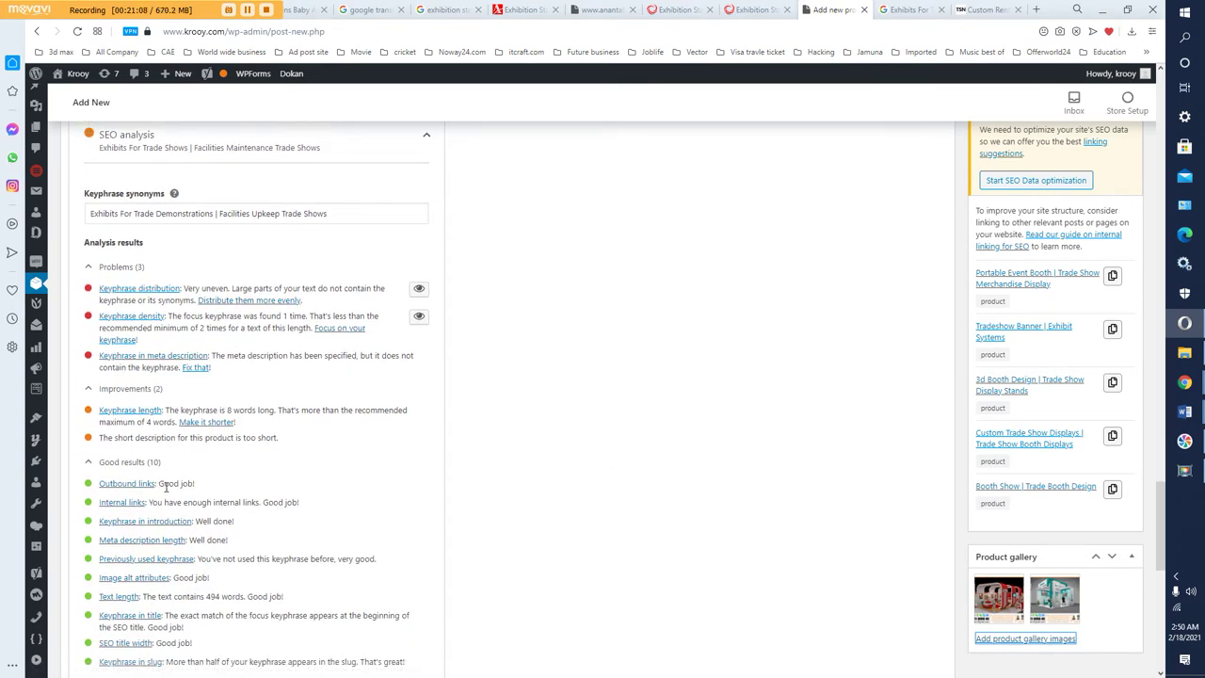
{"action": "scroll", "coordinate": [160, 485], "scroll_direction": "down", "scroll_amount": 2}
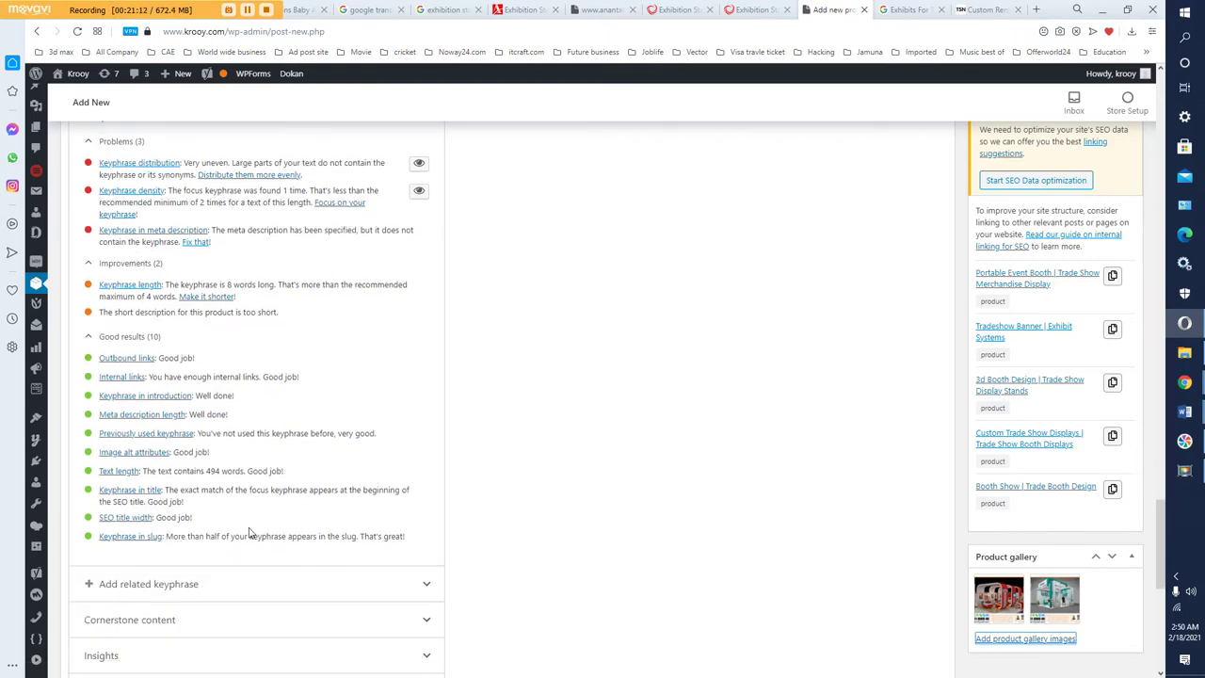
{"action": "scroll", "coordinate": [250, 532], "scroll_direction": "up", "scroll_amount": 1}
{"action": "scroll", "coordinate": [249, 533], "scroll_direction": "up", "scroll_amount": 1}
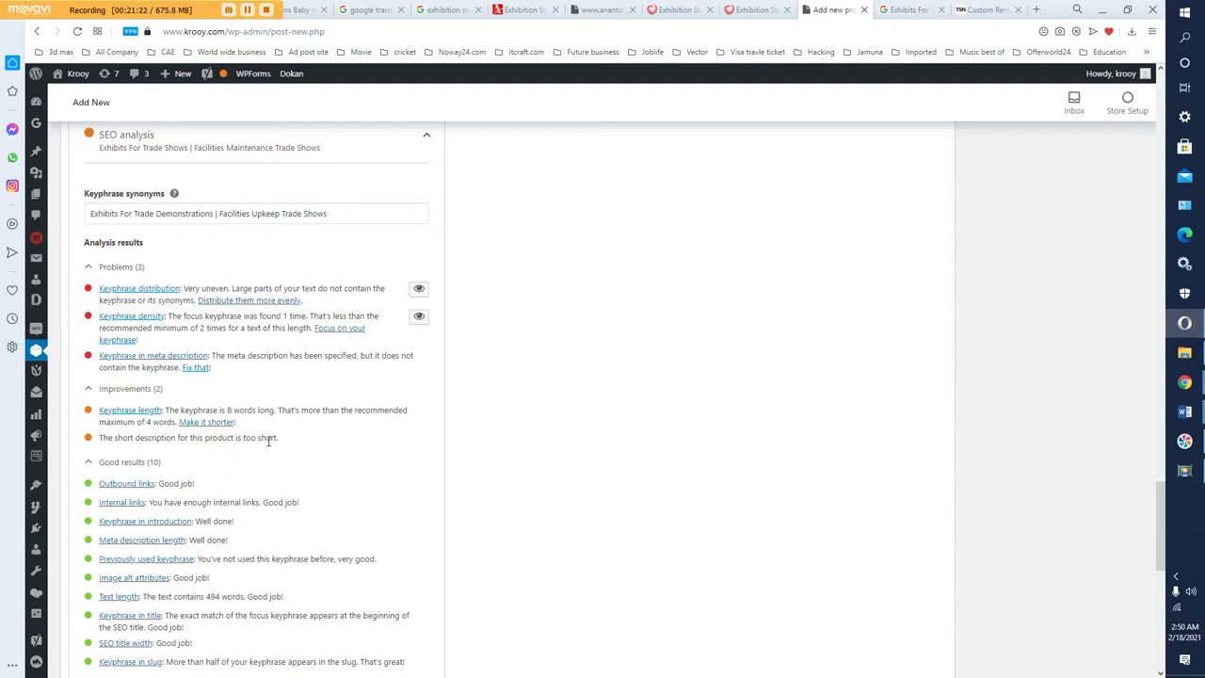
{"action": "scroll", "coordinate": [328, 455], "scroll_direction": "up", "scroll_amount": 3}
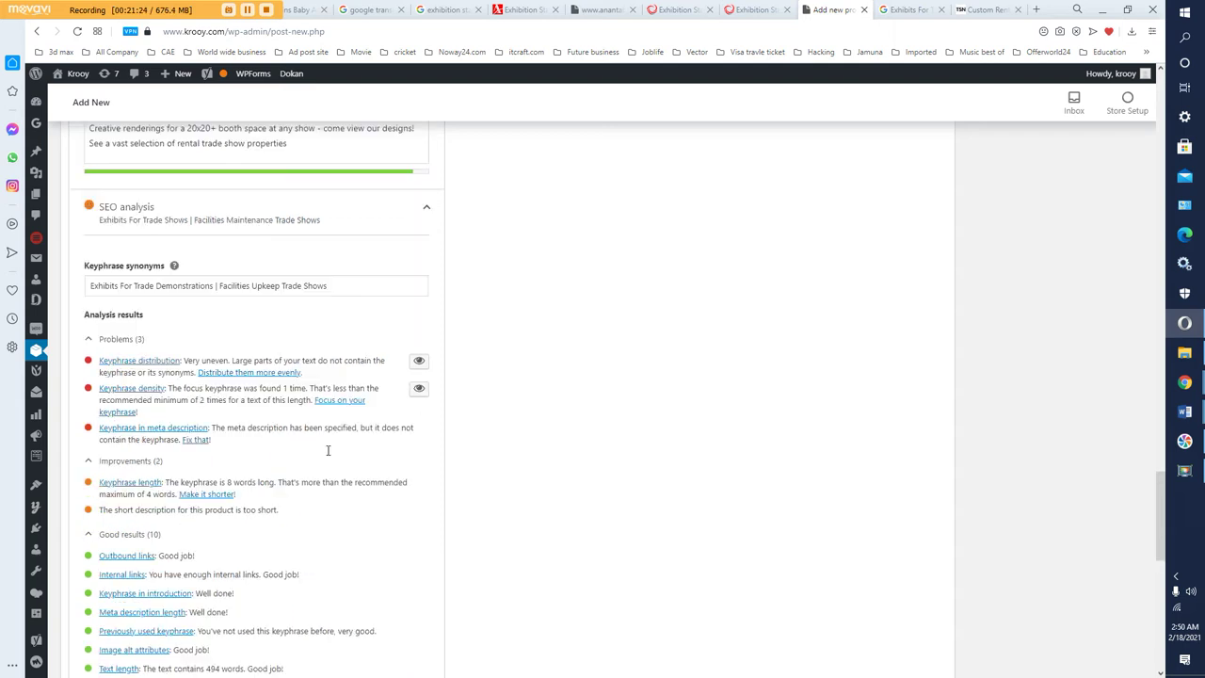
{"action": "scroll", "coordinate": [328, 455], "scroll_direction": "down", "scroll_amount": 3}
{"action": "scroll", "coordinate": [410, 459], "scroll_direction": "down", "scroll_amount": 7}
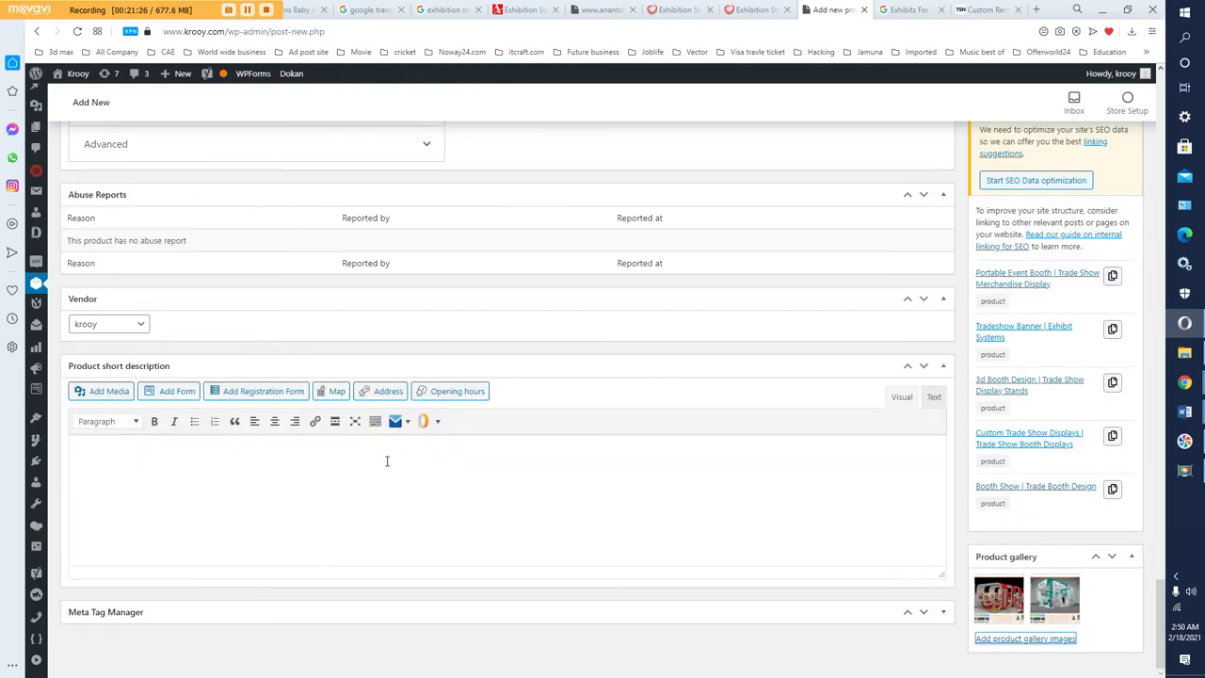
- Copy the full Yoast meta description, starting "Creative renderings for a 20x20+ booth space", into the product short description
{"action": "scroll", "coordinate": [274, 532], "scroll_direction": "up", "scroll_amount": 10}
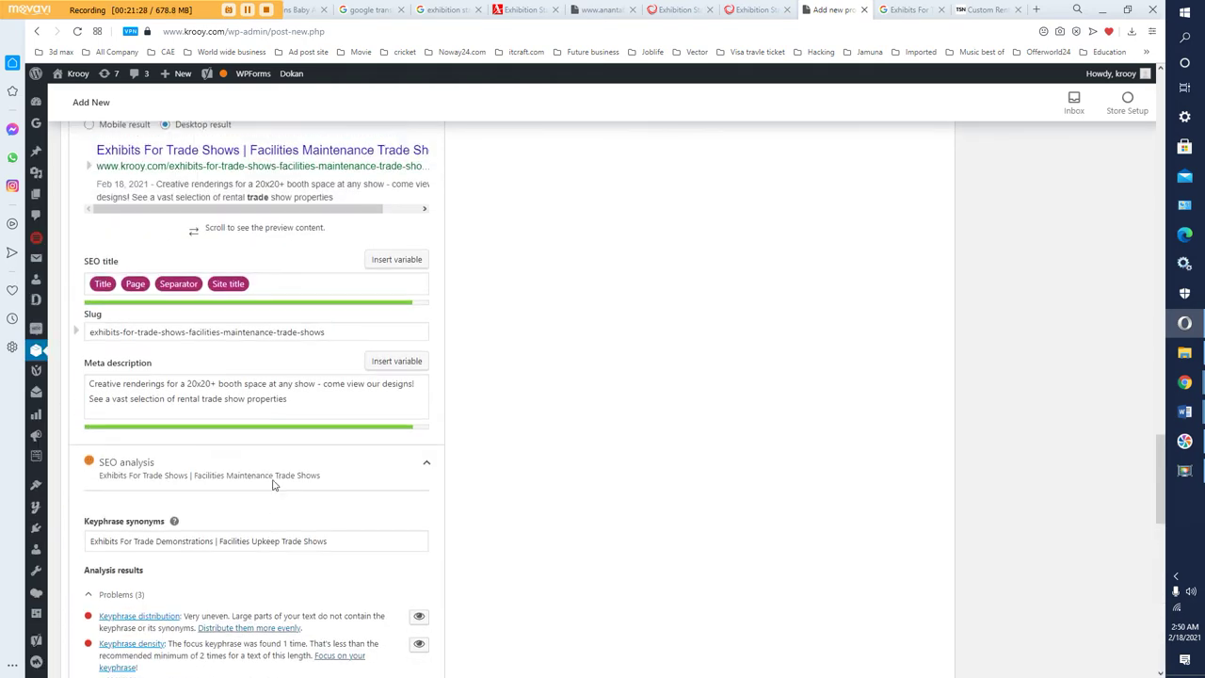
{"action": "left_click_drag", "start_coordinate": [305, 407], "coordinate": [86, 386]}
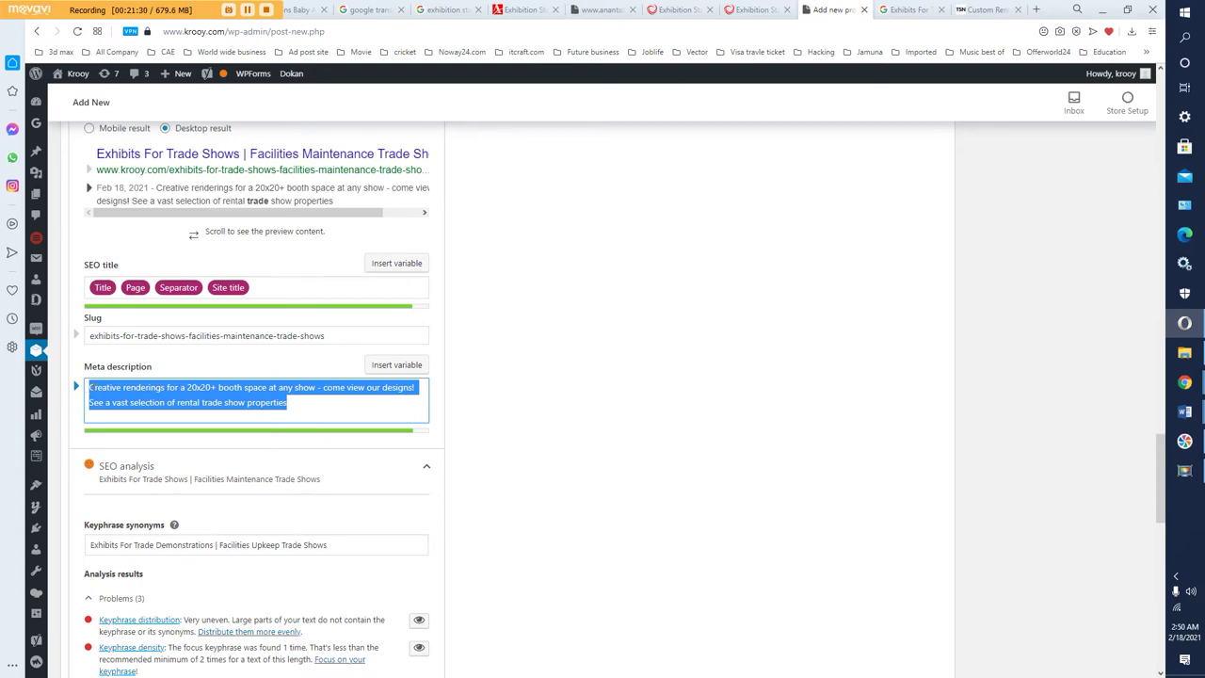
{"action": "right_click", "coordinate": [94, 393]}
{"action": "left_click", "coordinate": [123, 438]}
{"action": "scroll", "coordinate": [538, 528], "scroll_direction": "down", "scroll_amount": 1}
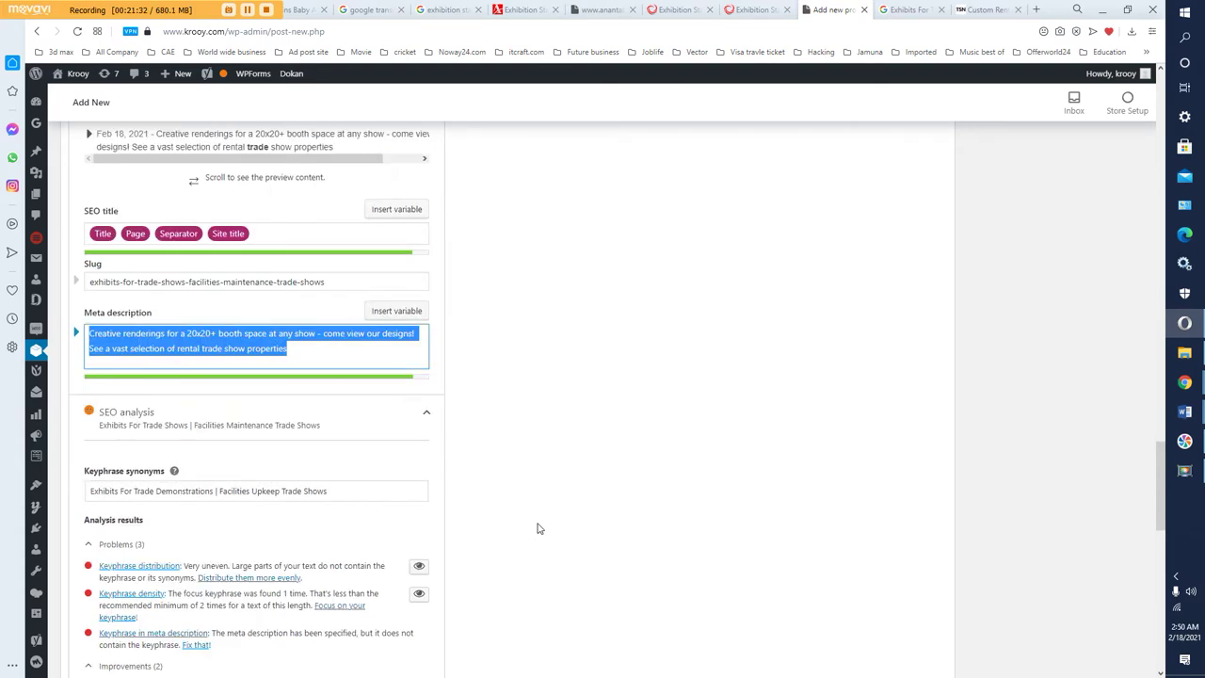
{"action": "scroll", "coordinate": [538, 528], "scroll_direction": "down", "scroll_amount": 10}
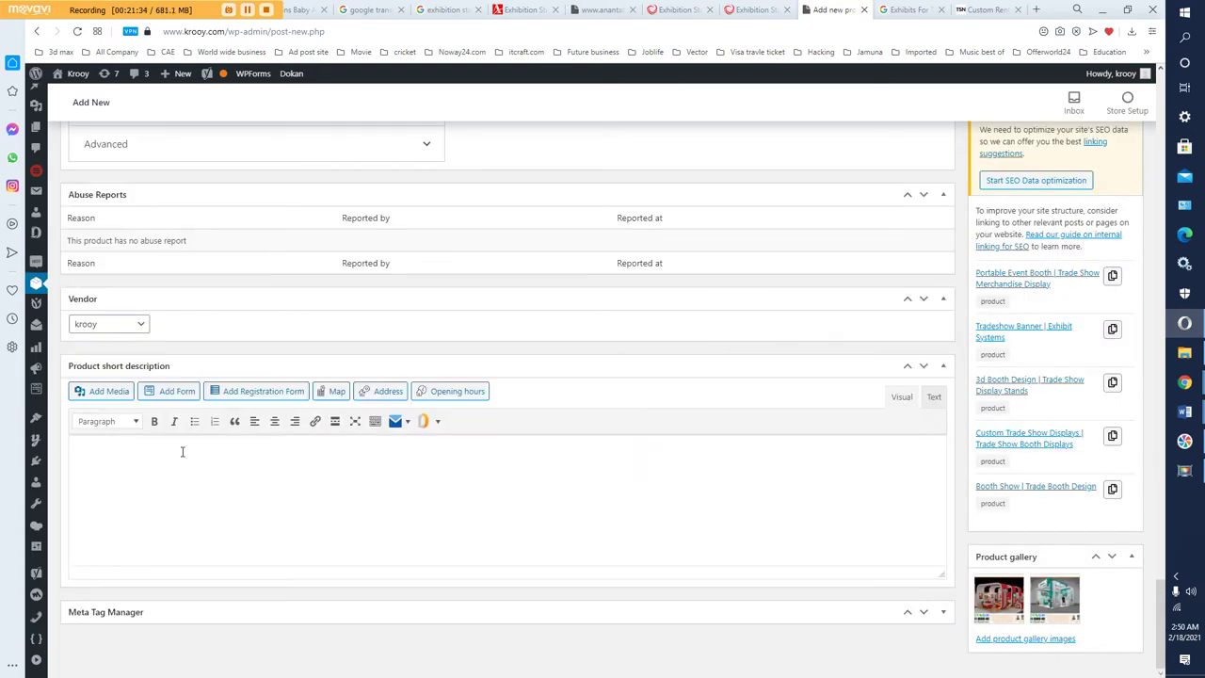
{"action": "right_click", "coordinate": [184, 457]}
{"action": "left_click", "coordinate": [224, 552]}
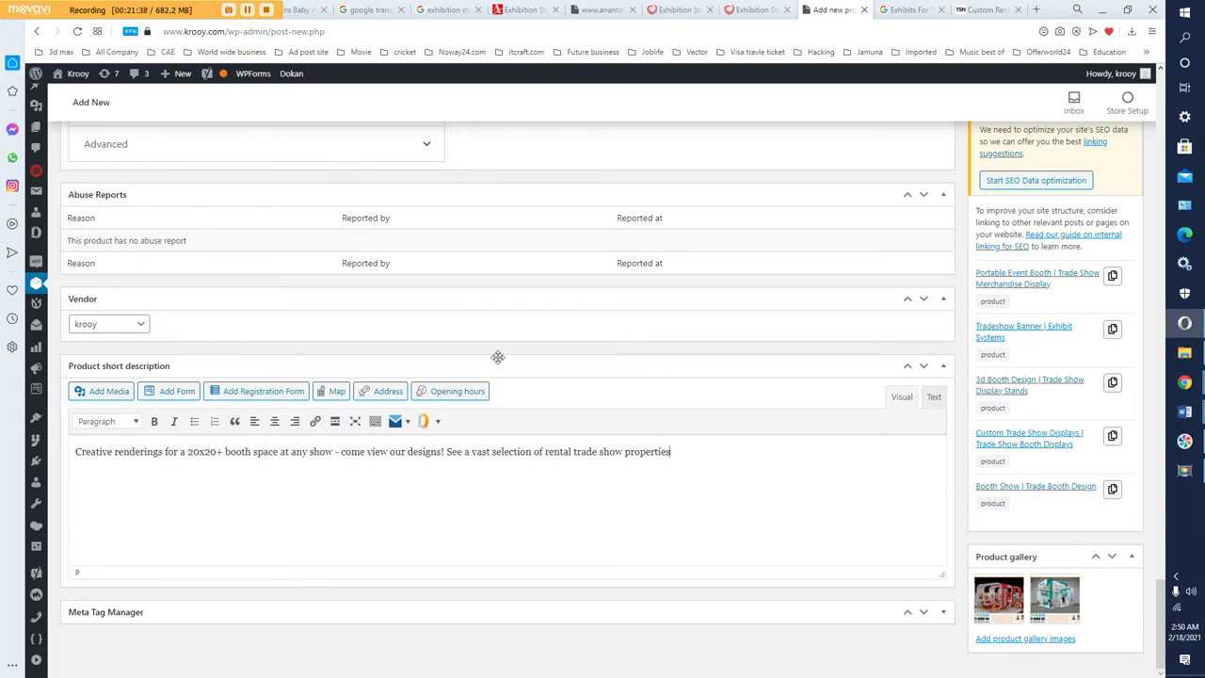
- Review the Yoast SEO analysis results again and copy the explanation of the keyphrase density problem
{"action": "scroll", "coordinate": [503, 358], "scroll_direction": "up", "scroll_amount": 5}
{"action": "scroll", "coordinate": [503, 358], "scroll_direction": "up", "scroll_amount": 1}
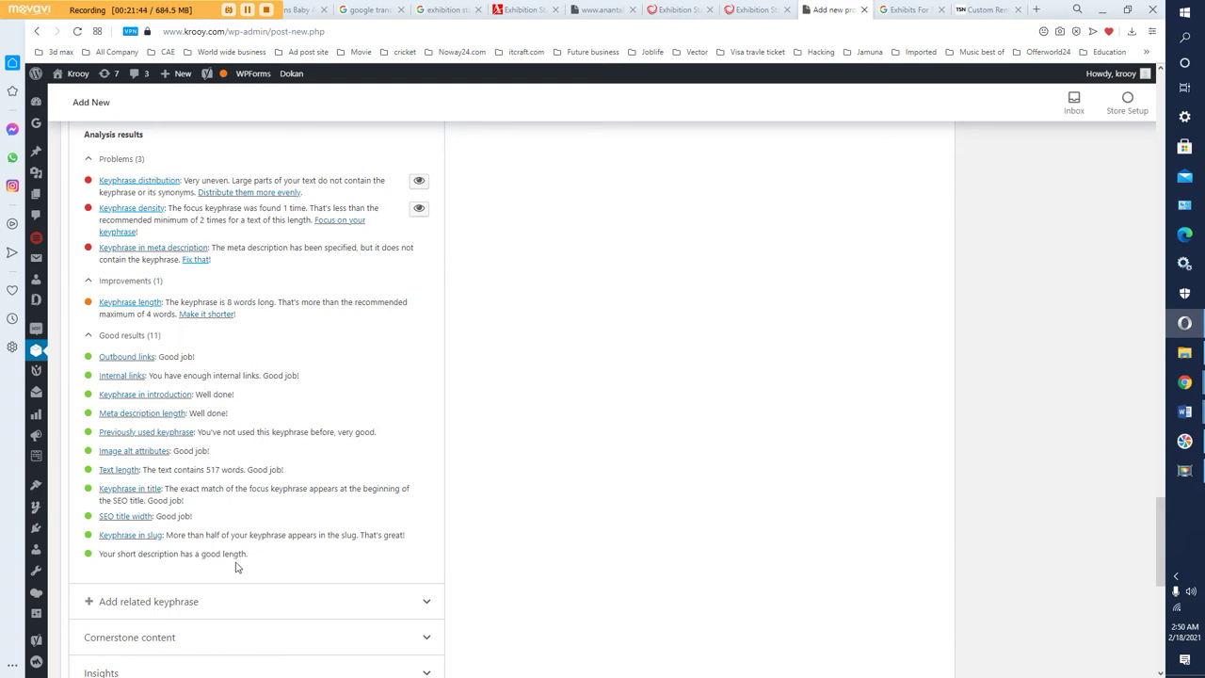
{"action": "scroll", "coordinate": [244, 548], "scroll_direction": "up", "scroll_amount": 1}
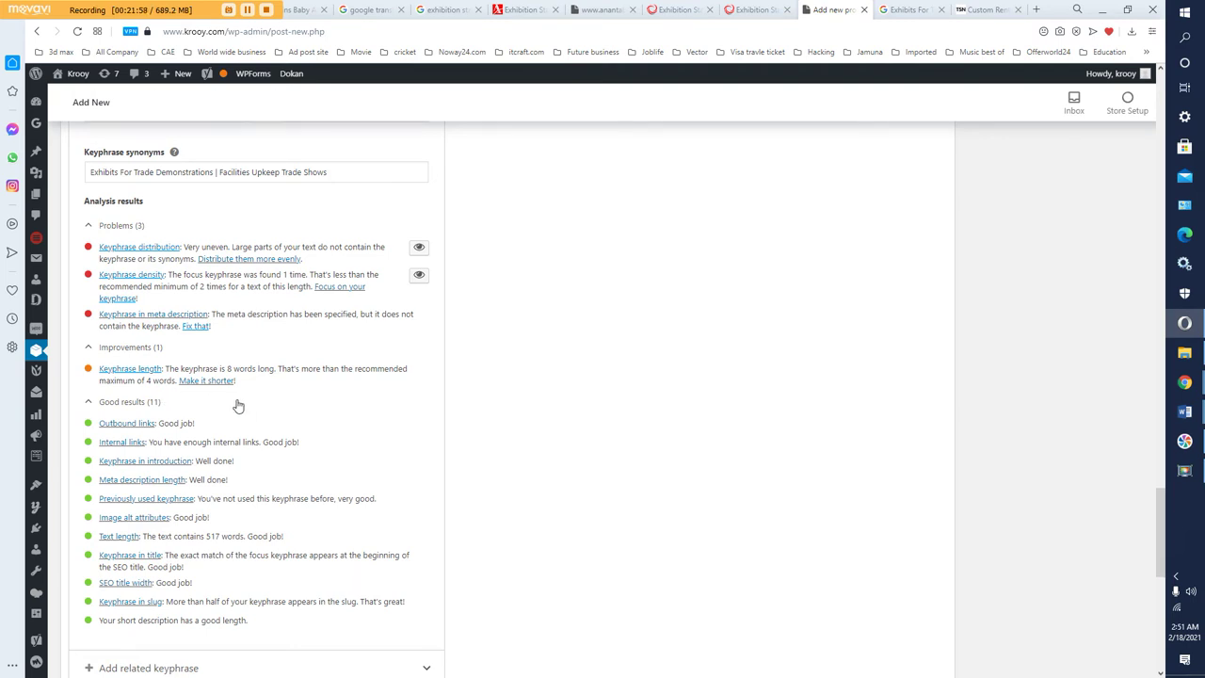
{"action": "scroll", "coordinate": [238, 406], "scroll_direction": "up", "scroll_amount": 1}
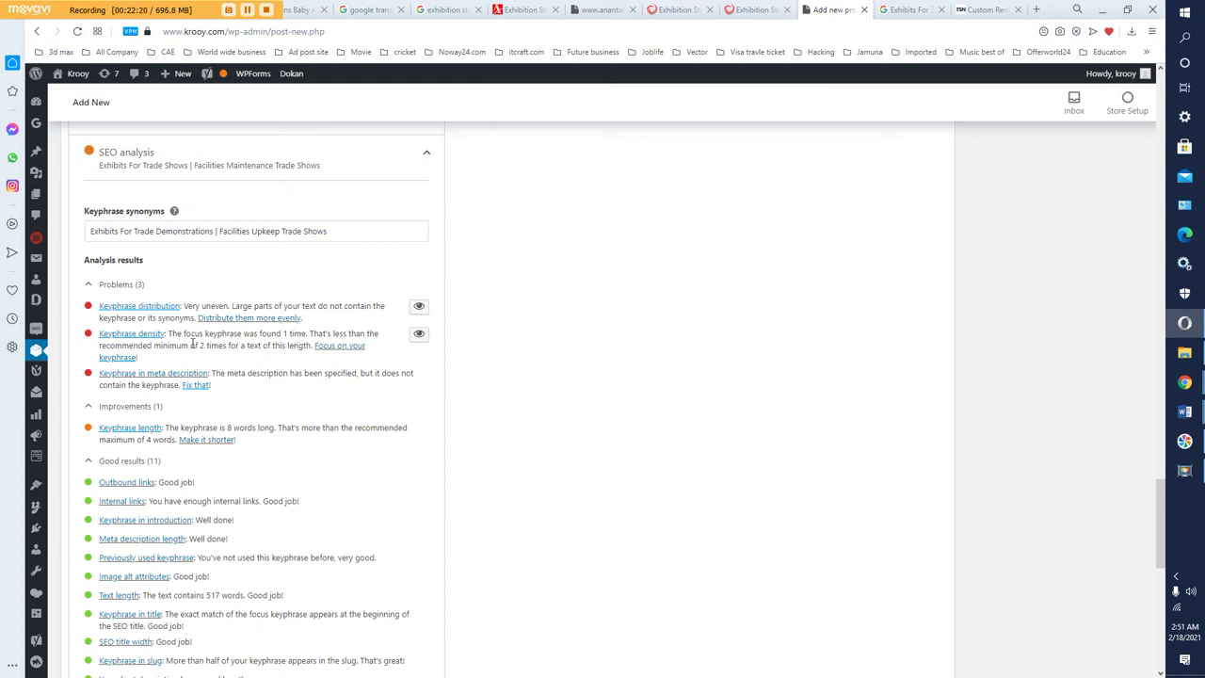
{"action": "left_click_drag", "start_coordinate": [168, 333], "coordinate": [310, 345]}
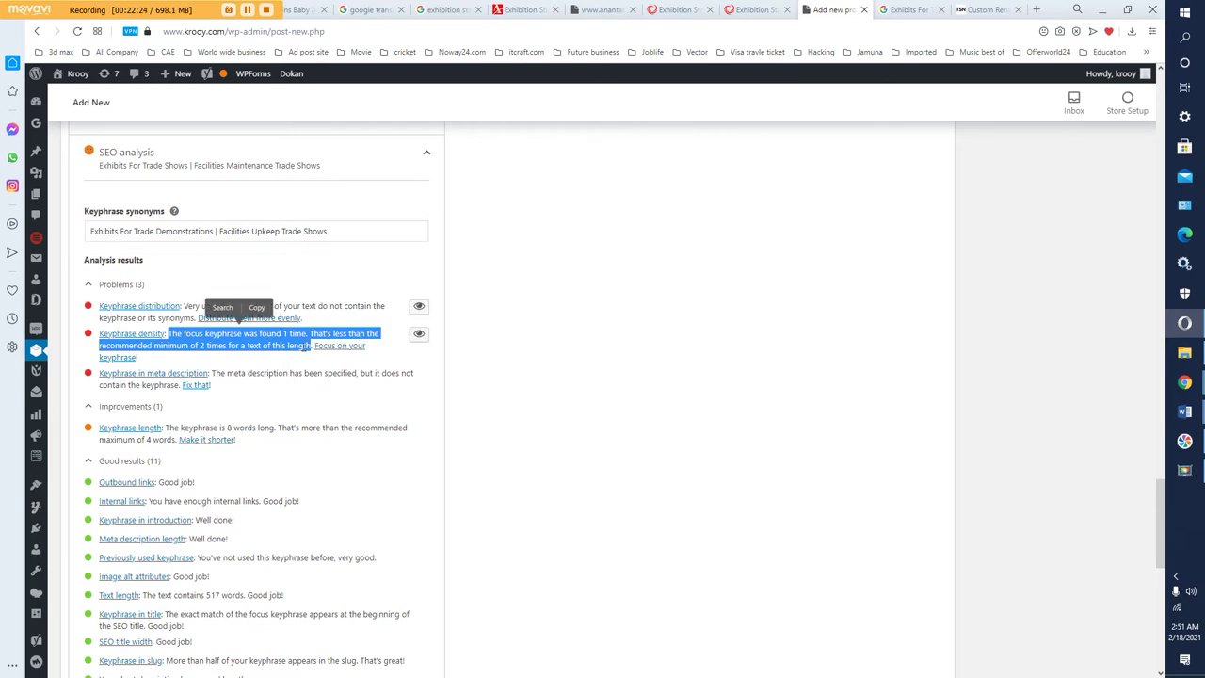
{"action": "left_click", "coordinate": [272, 346]}
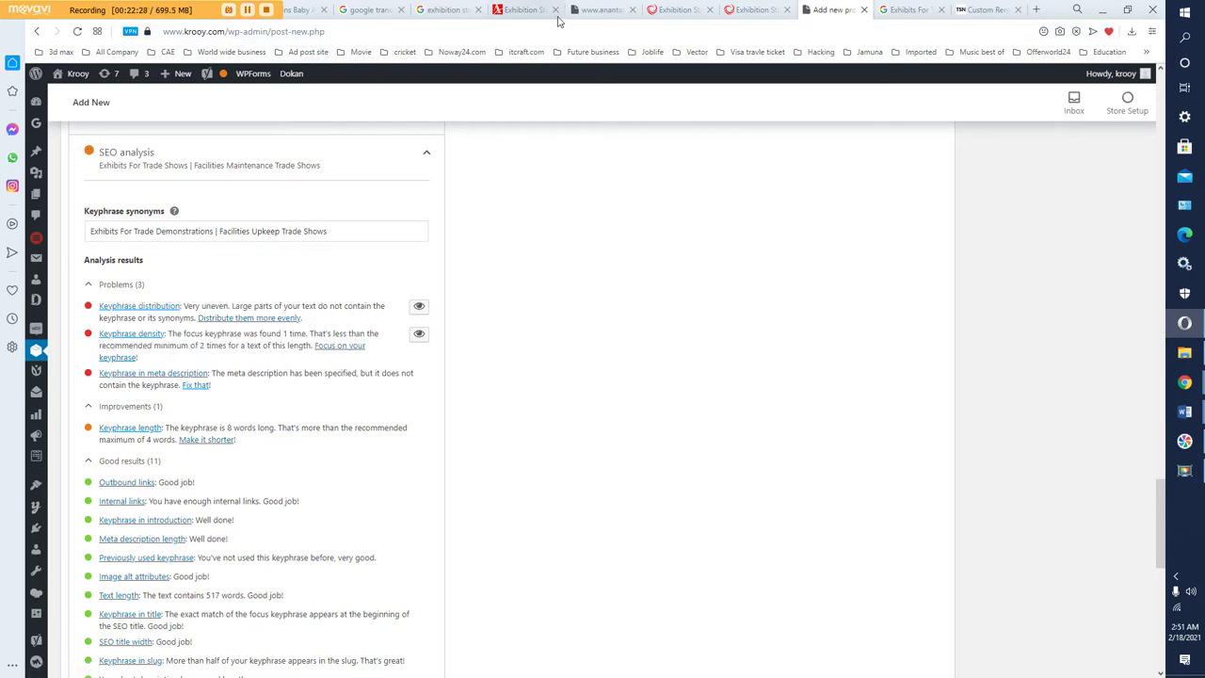
- Translate the copied keyphrase density explanation into Bangla on the open Google Translate page
{"action": "left_click", "coordinate": [379, 13]}
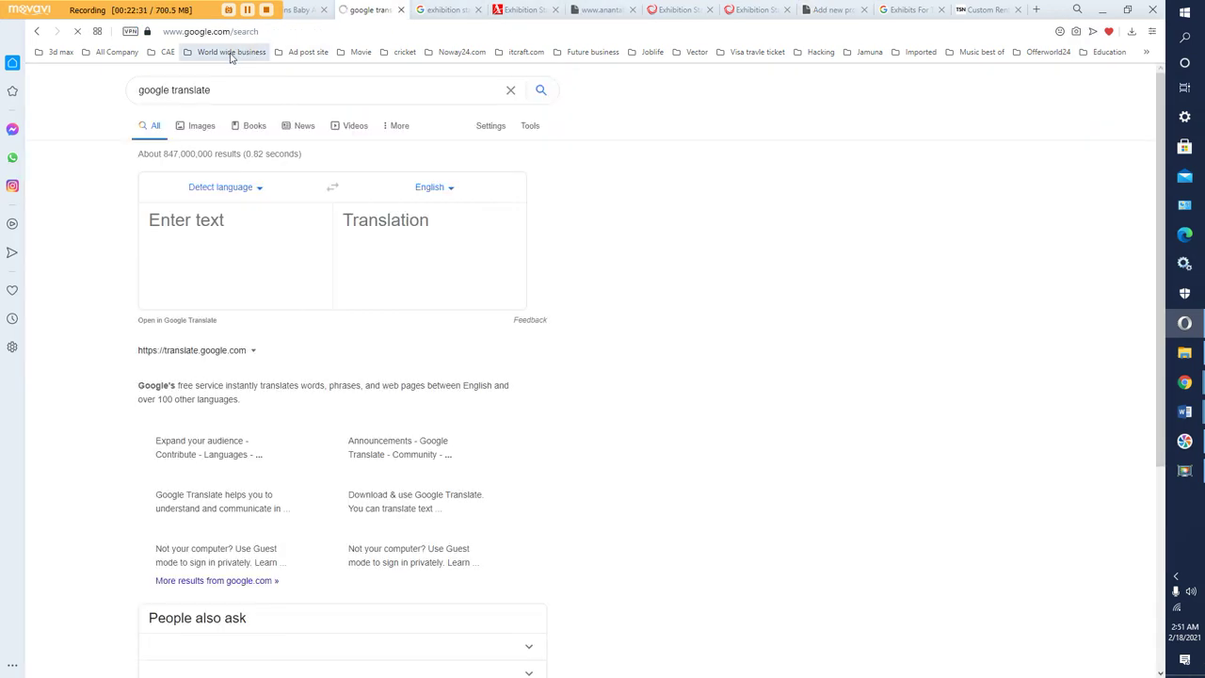
{"action": "left_click", "coordinate": [183, 224]}
{"action": "right_click", "coordinate": [183, 224]}
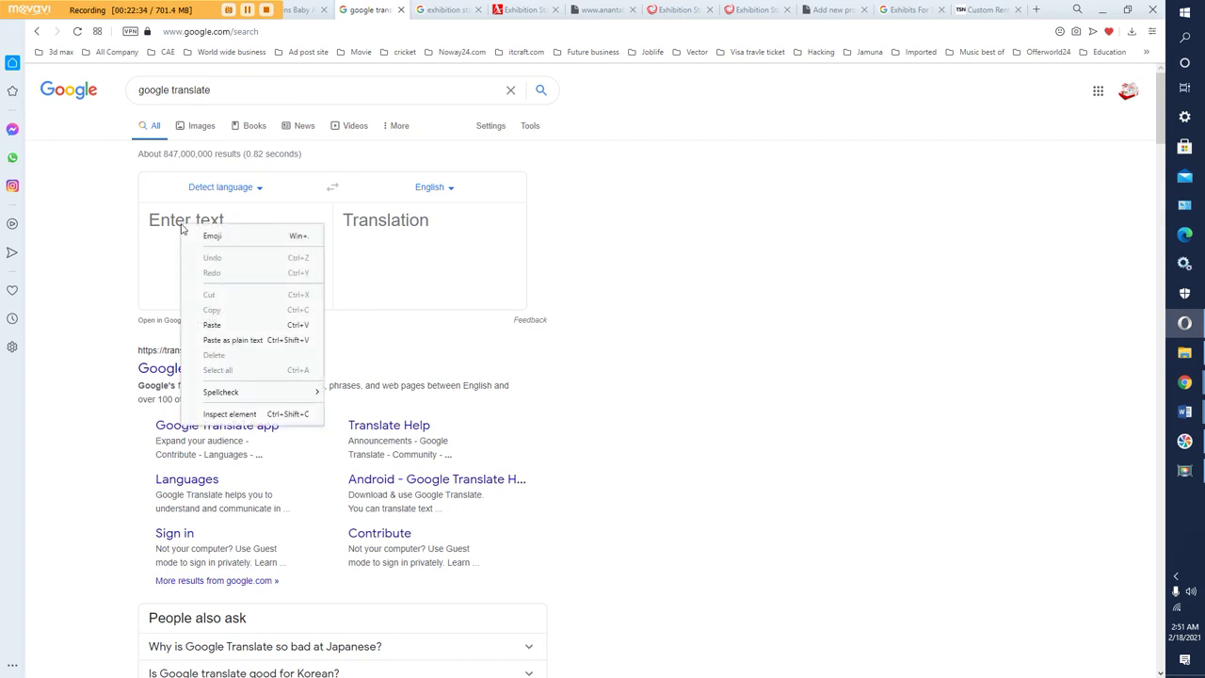
{"action": "left_click", "coordinate": [216, 322]}
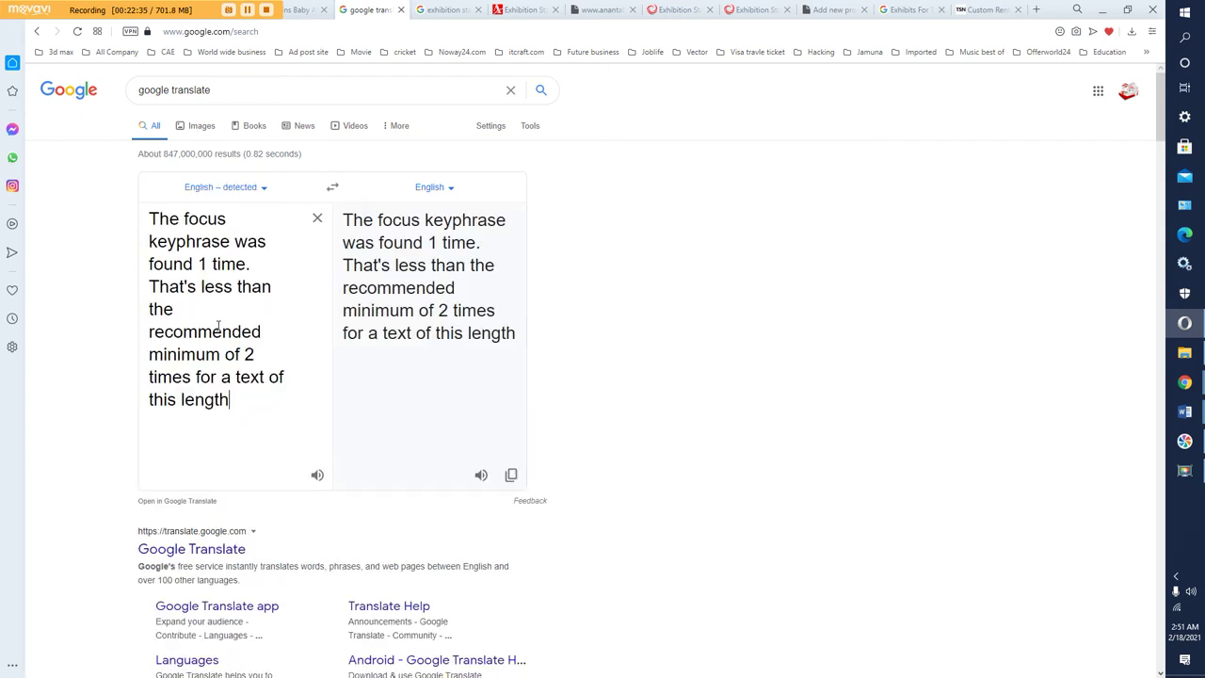
{"action": "left_click", "coordinate": [448, 193]}
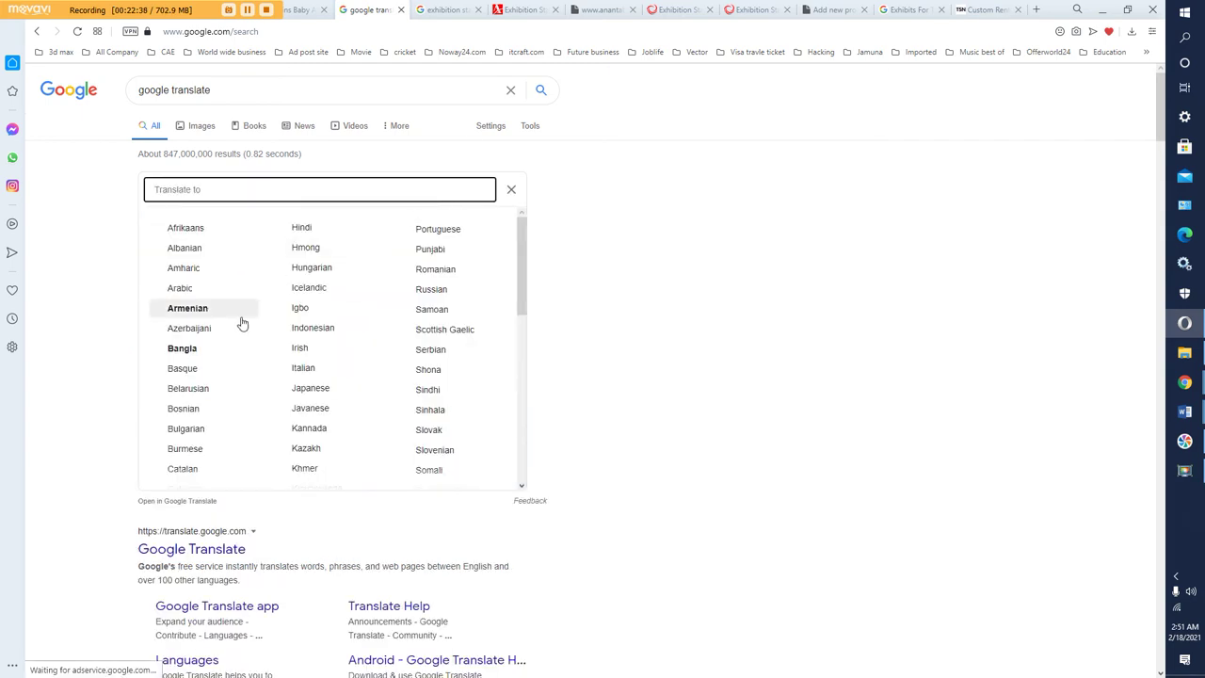
{"action": "left_click", "coordinate": [186, 349]}
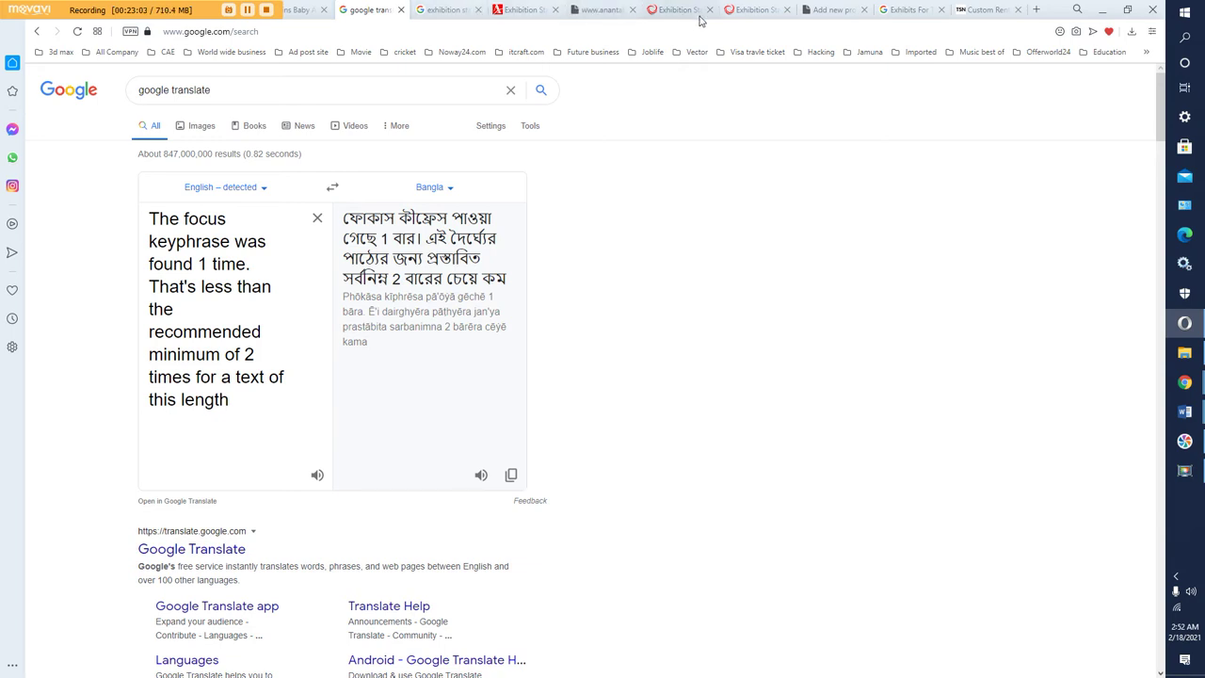
- Return to the product editing page and copy the first line of the description, "Exhibits For Trade Shows | Facilities Maintenance Trade Shows"
{"action": "left_click", "coordinate": [821, 12]}
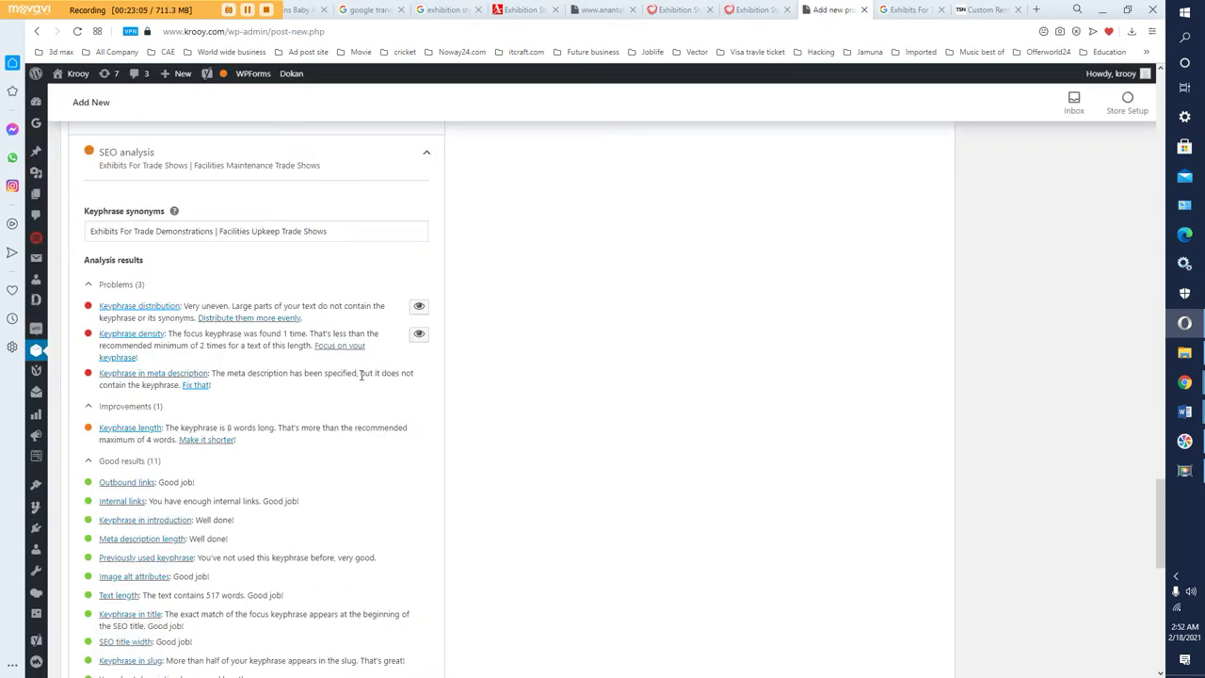
{"action": "scroll", "coordinate": [291, 386], "scroll_direction": "up", "scroll_amount": 6}
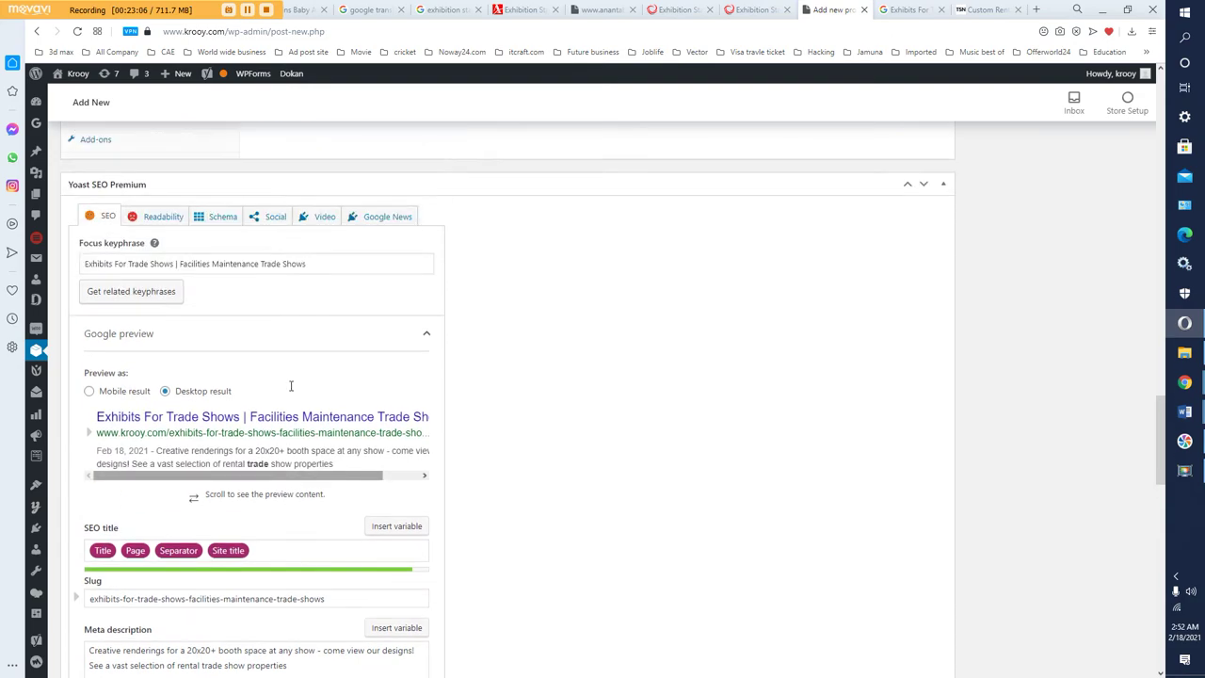
{"action": "scroll", "coordinate": [291, 386], "scroll_direction": "up", "scroll_amount": 20}
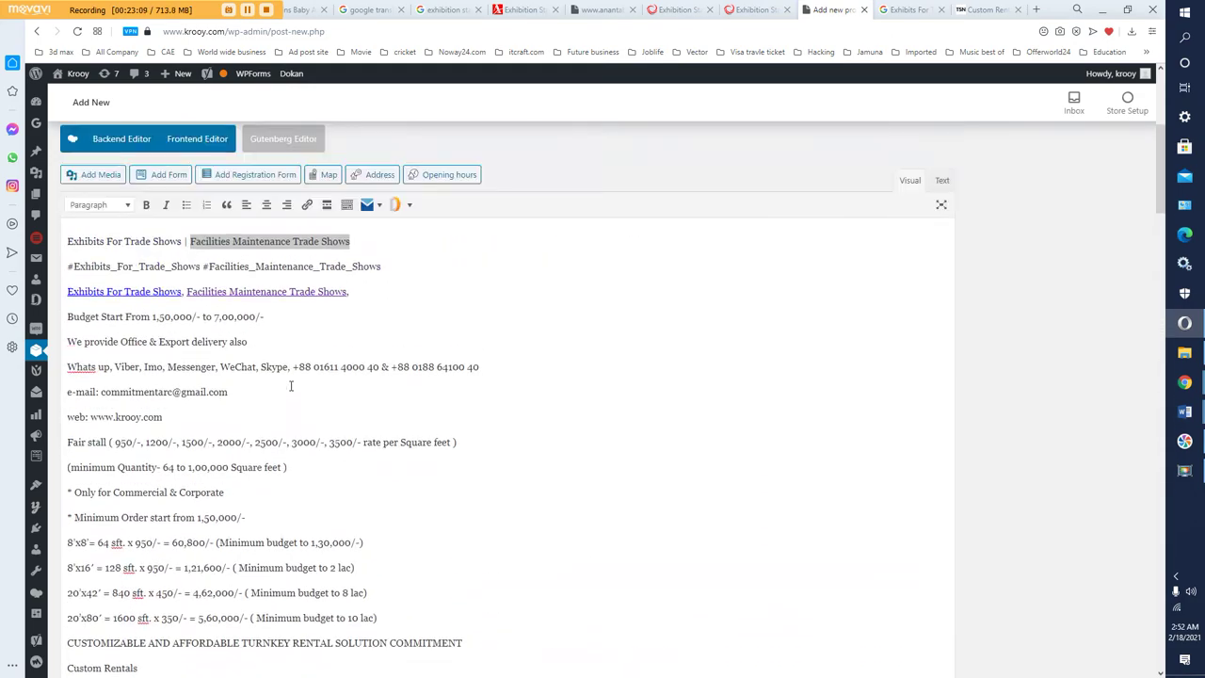
{"action": "scroll", "coordinate": [291, 386], "scroll_direction": "up", "scroll_amount": 5}
{"action": "scroll", "coordinate": [245, 386], "scroll_direction": "down", "scroll_amount": 5}
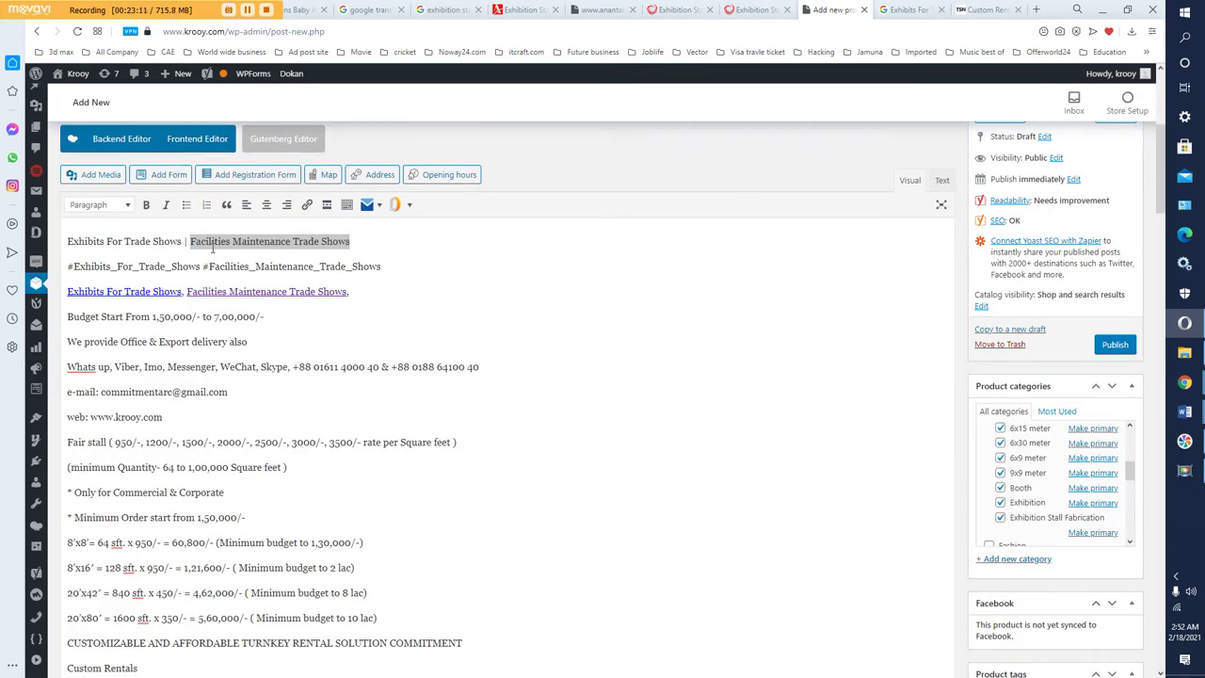
{"action": "left_click", "coordinate": [213, 247]}
{"action": "triple_click", "coordinate": [148, 241]}
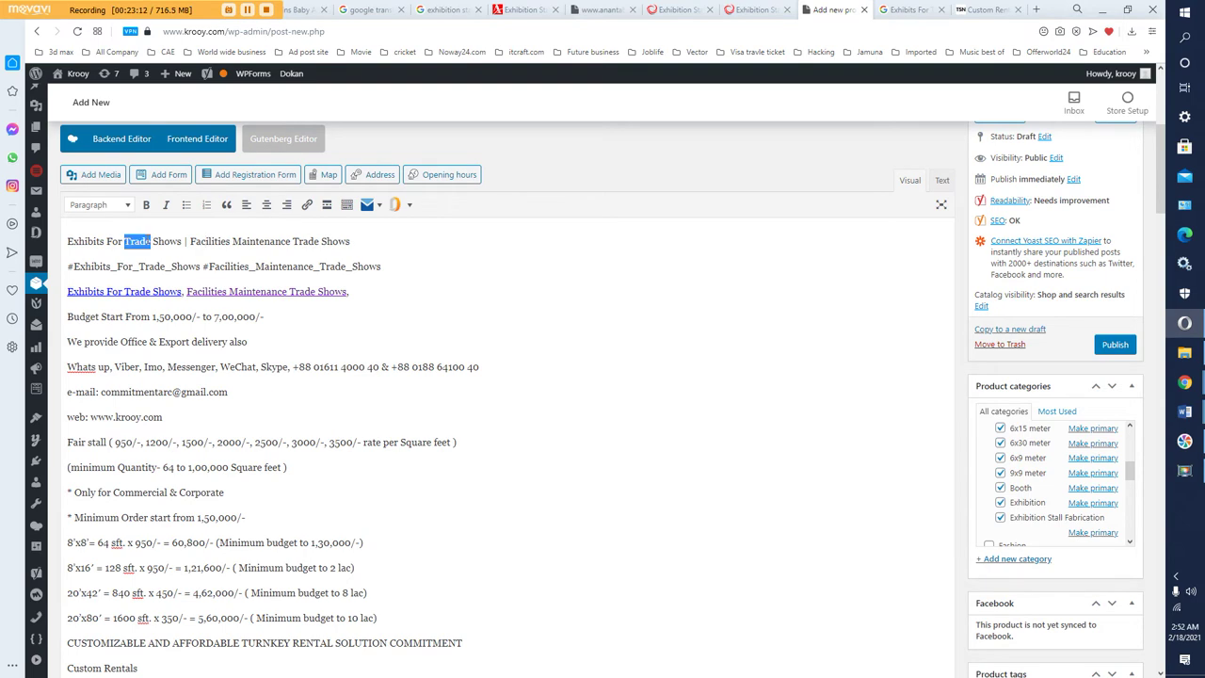
{"action": "right_click", "coordinate": [147, 241]}
{"action": "left_click", "coordinate": [186, 292]}
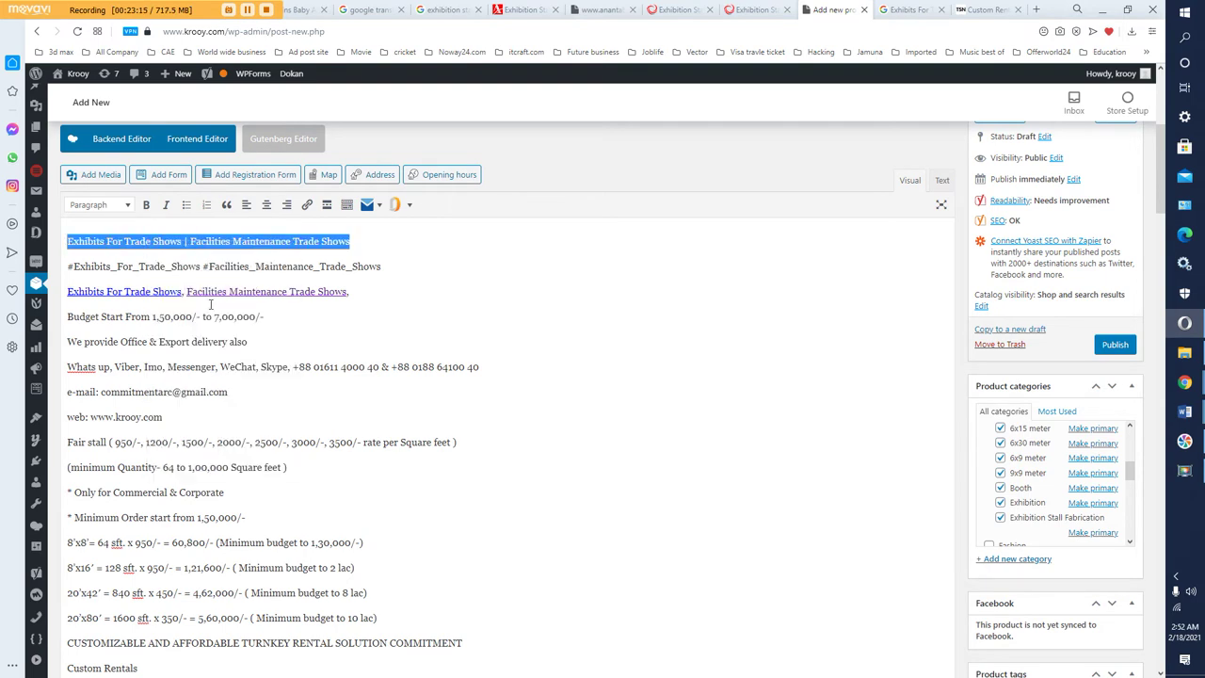
- Insert "Exhibits For Trade Shows | Facilities Maintenance Trade Shows" as a new paragraph below "Our process of creating a rental rendering:"
{"action": "scroll", "coordinate": [309, 342], "scroll_direction": "down", "scroll_amount": 2}
{"action": "scroll", "coordinate": [308, 342], "scroll_direction": "down", "scroll_amount": 4}
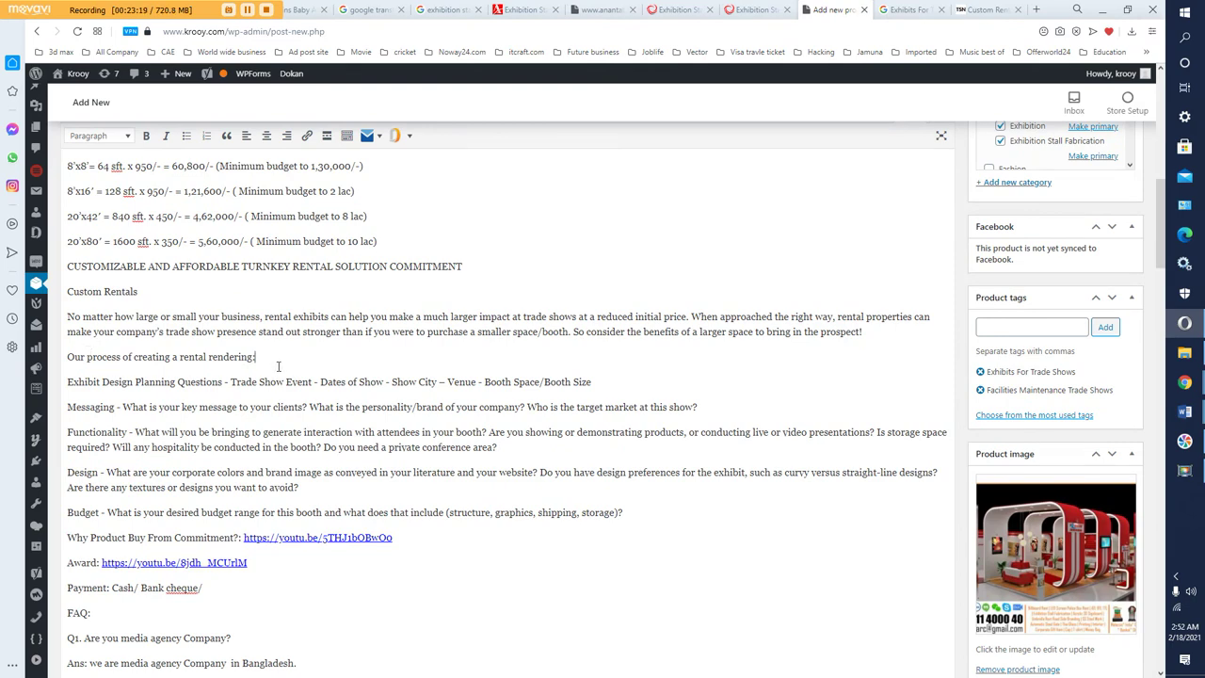
{"action": "key", "text": "Return"}
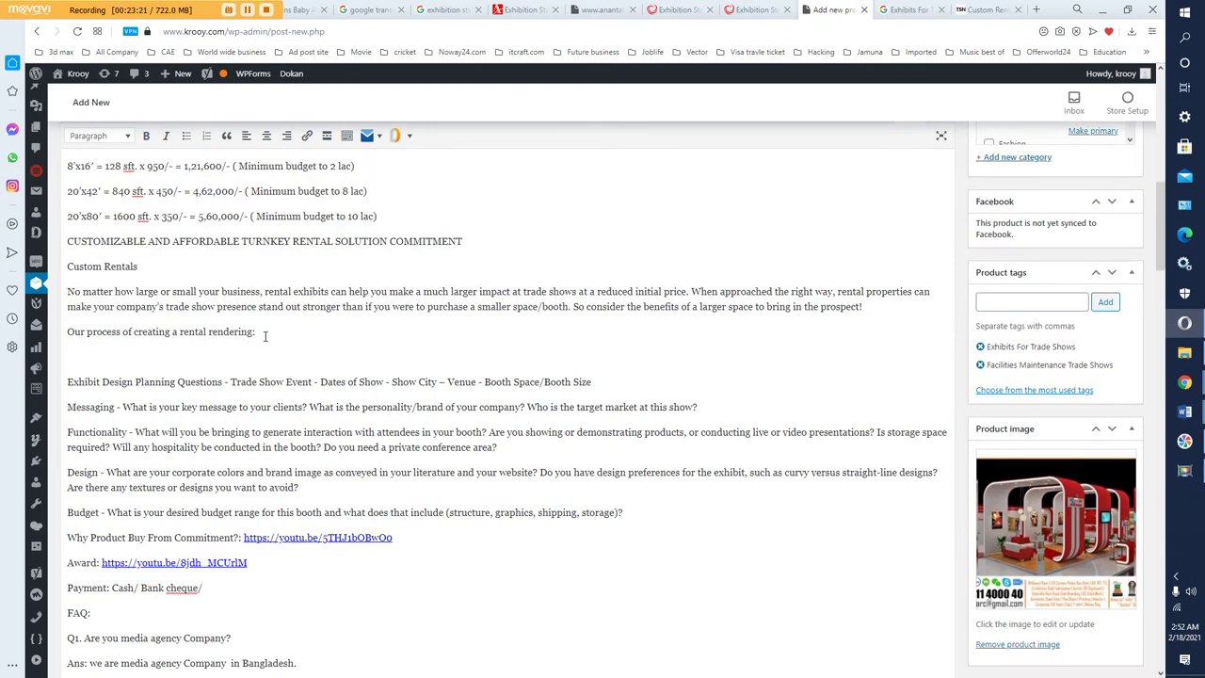
{"action": "key", "text": "ctrl+v"}
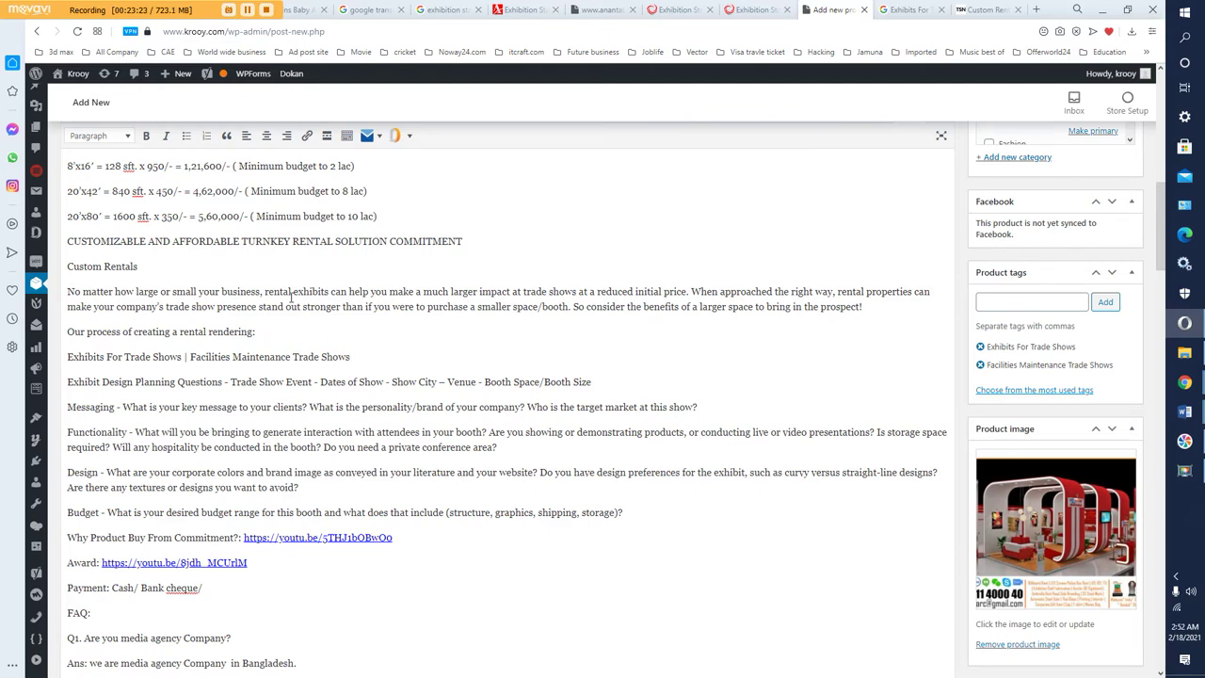
{"action": "scroll", "coordinate": [292, 298], "scroll_direction": "down", "scroll_amount": 5}
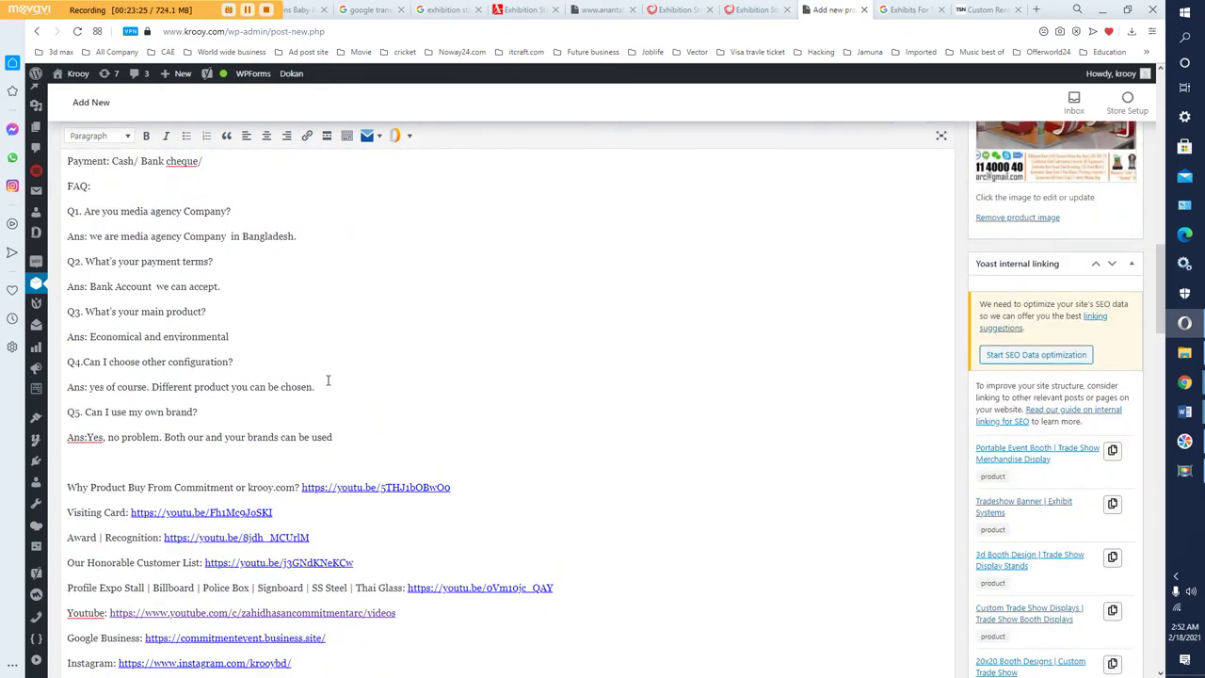
- Insert "Exhibits For Trade Shows | Facilities Maintenance Trade Shows" as a new paragraph between the Design and Budget paragraphs of the description
{"action": "scroll", "coordinate": [328, 380], "scroll_direction": "up", "scroll_amount": 3}
{"action": "key", "text": "Return"}
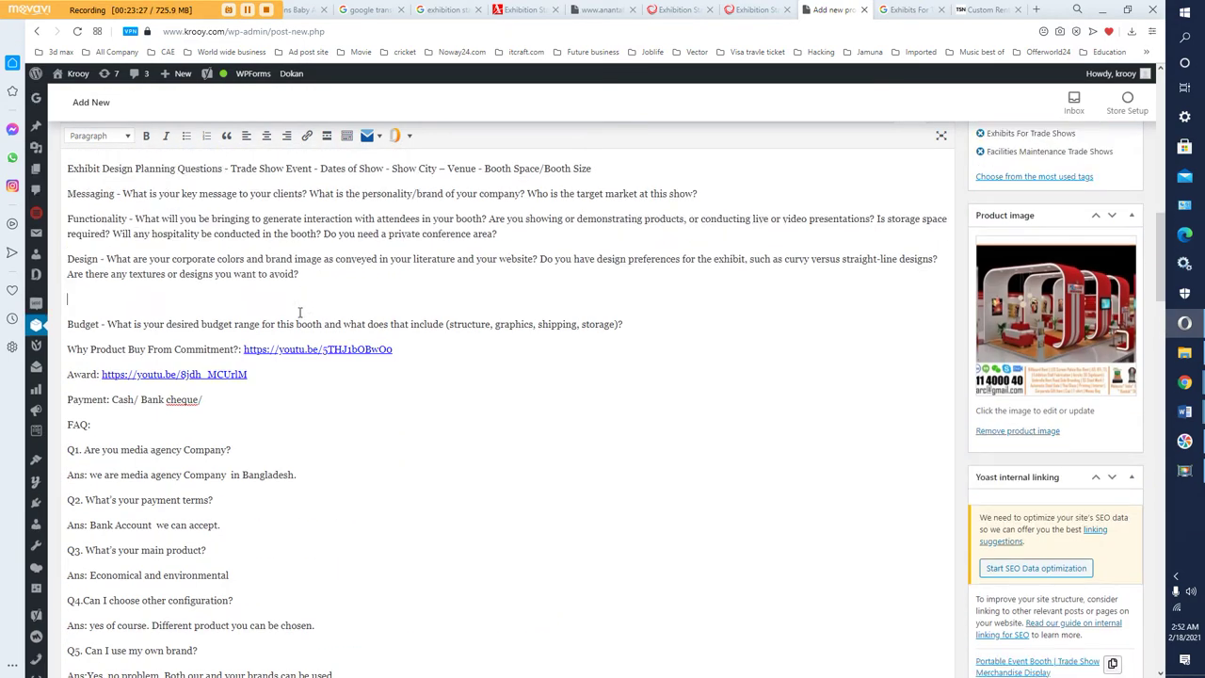
{"action": "key", "text": "ctrl+v"}
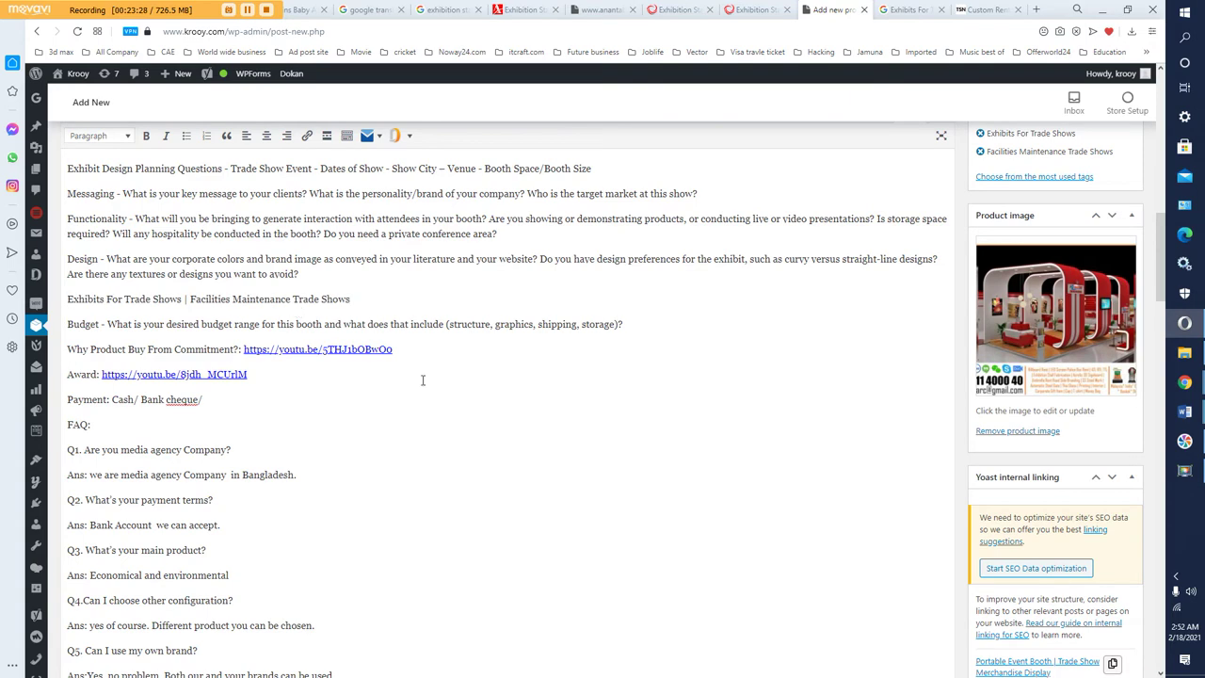
- Check the Yoast SEO analysis for remaining problems, improvements and good results after the keyphrase insertion
{"action": "scroll", "coordinate": [423, 379], "scroll_direction": "down", "scroll_amount": 10}
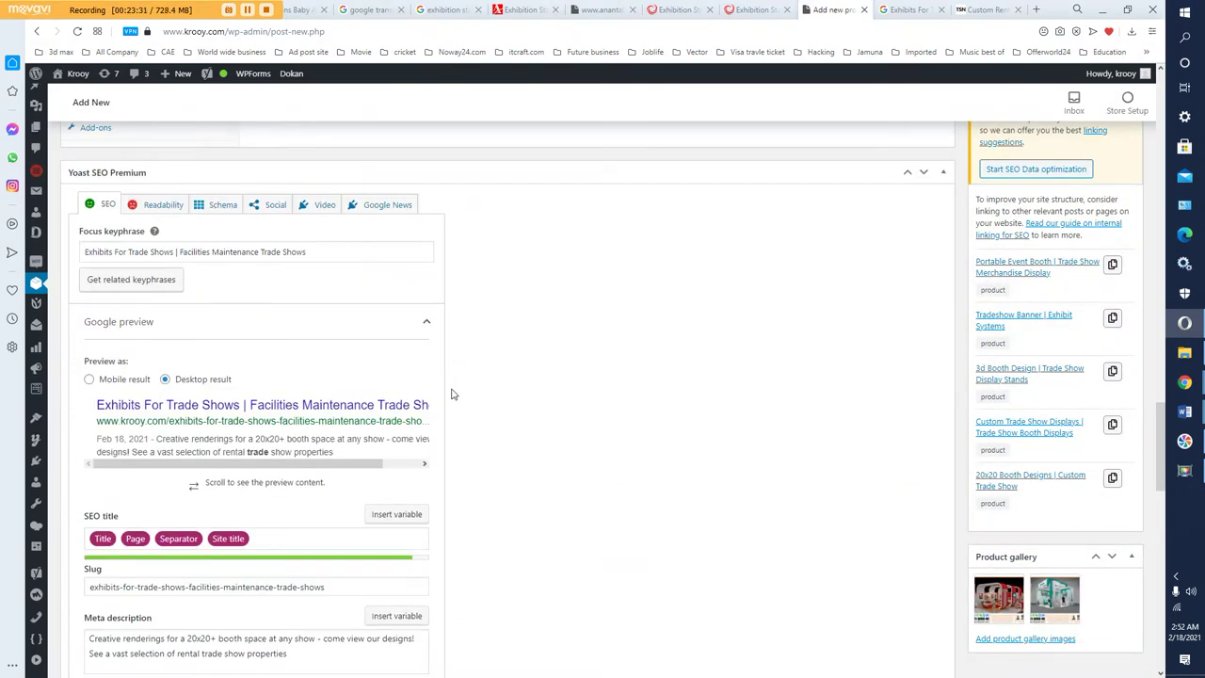
{"action": "scroll", "coordinate": [452, 390], "scroll_direction": "down", "scroll_amount": 2}
{"action": "scroll", "coordinate": [443, 387], "scroll_direction": "up", "scroll_amount": 3}
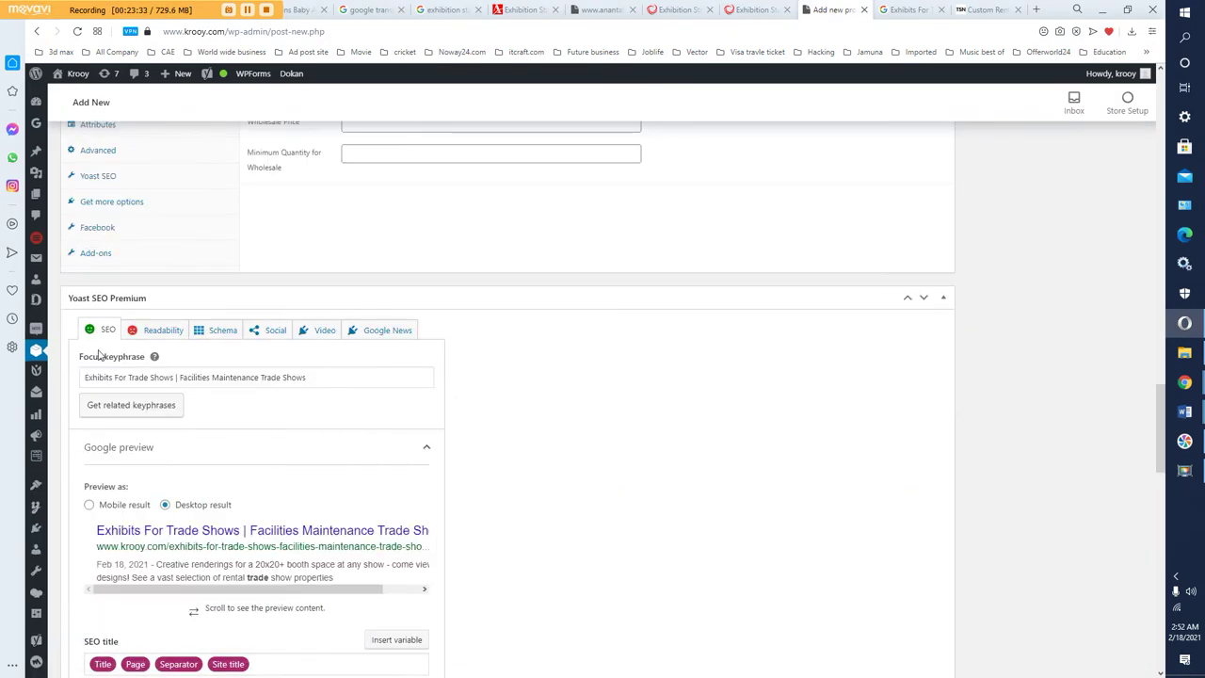
{"action": "scroll", "coordinate": [196, 369], "scroll_direction": "down", "scroll_amount": 6}
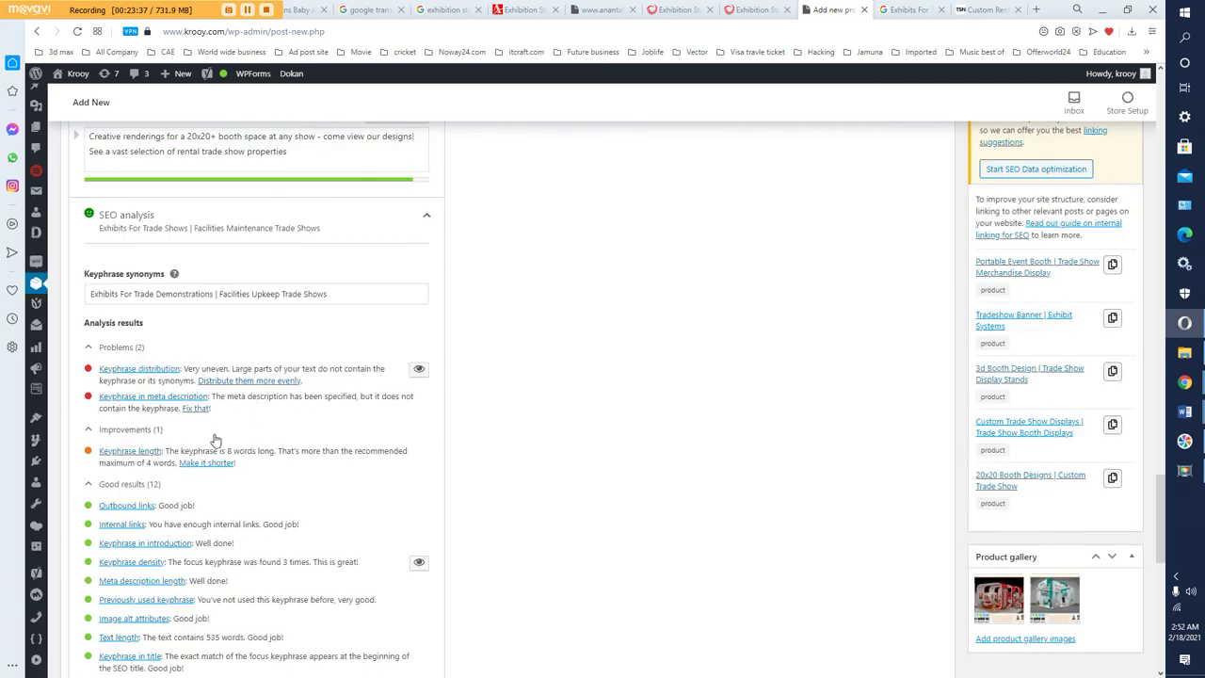
{"action": "scroll", "coordinate": [216, 438], "scroll_direction": "down", "scroll_amount": 1}
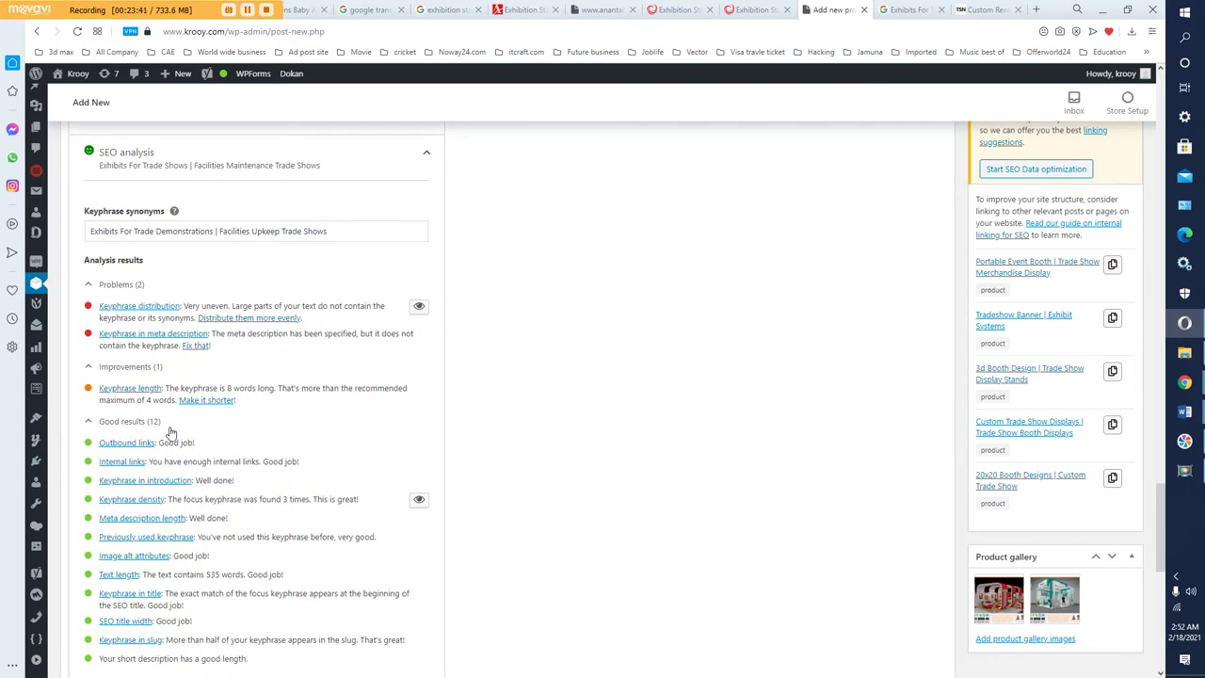
{"action": "scroll", "coordinate": [170, 432], "scroll_direction": "up", "scroll_amount": 3}
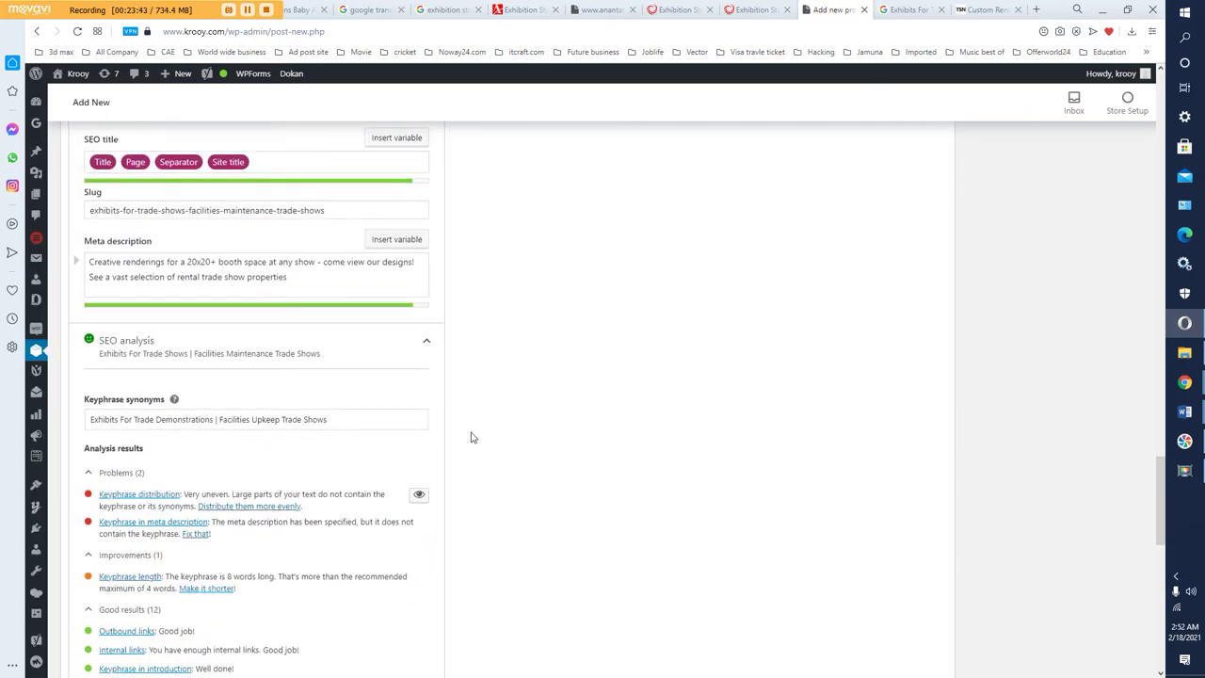
- Format the description's first line, "Exhibits For Trade Shows | Facilities Maintenance Trade Shows", as Heading 1
{"action": "scroll", "coordinate": [471, 436], "scroll_direction": "up", "scroll_amount": 12}
{"action": "scroll", "coordinate": [470, 433], "scroll_direction": "up", "scroll_amount": 15}
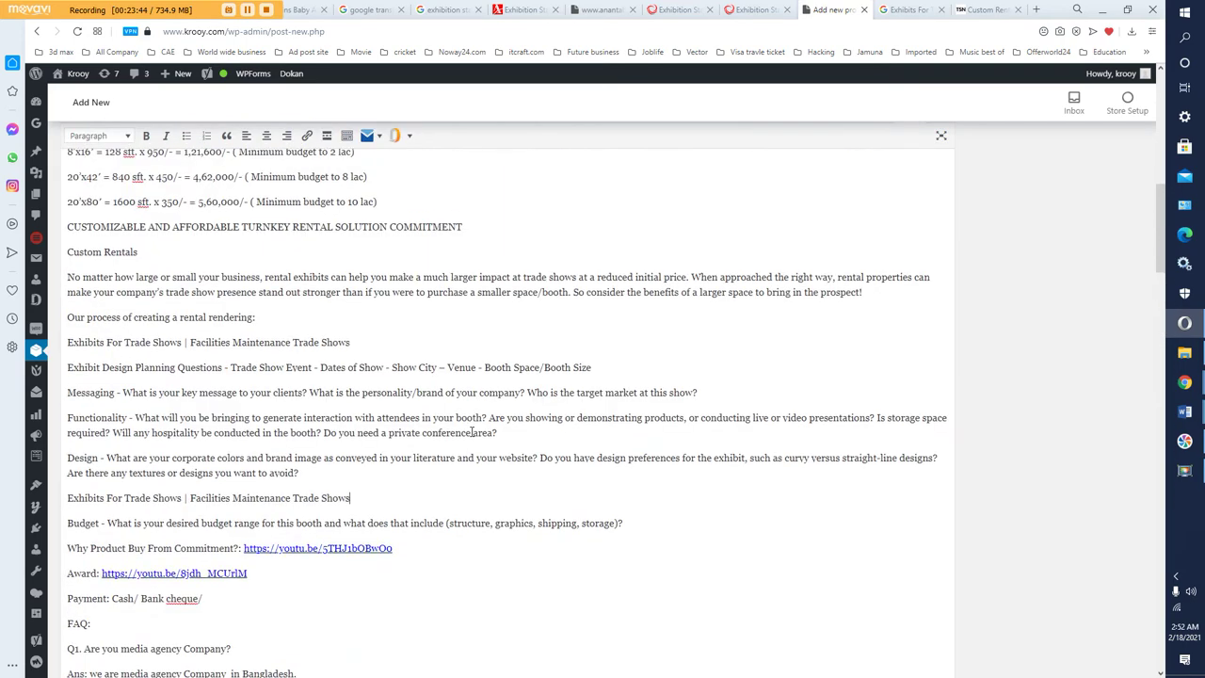
{"action": "scroll", "coordinate": [470, 438], "scroll_direction": "down", "scroll_amount": 4}
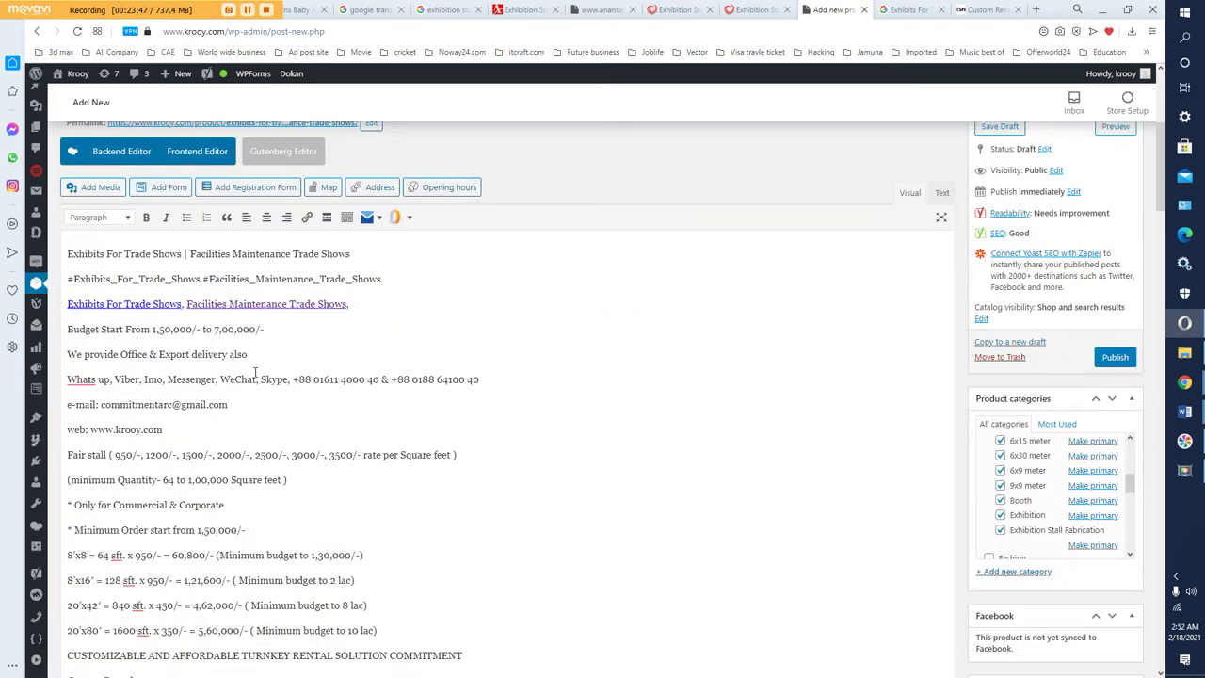
{"action": "double_click", "coordinate": [142, 254]}
{"action": "triple_click", "coordinate": [143, 254]}
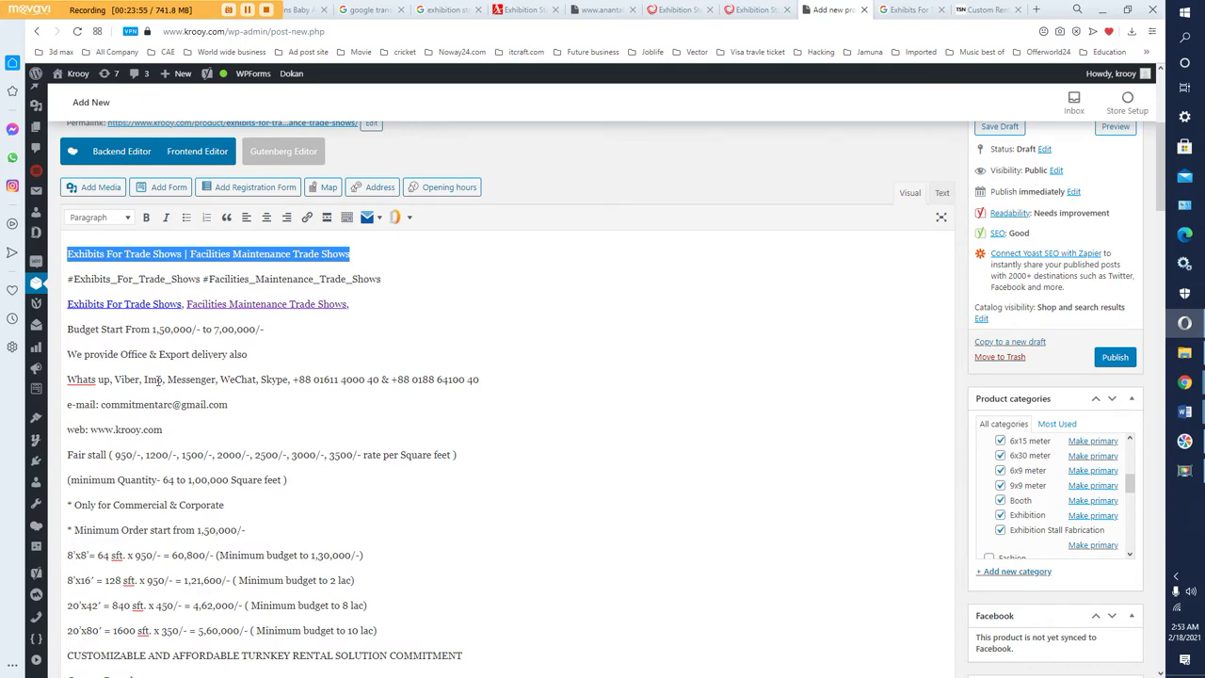
{"action": "left_click", "coordinate": [116, 222]}
{"action": "left_click", "coordinate": [111, 264]}
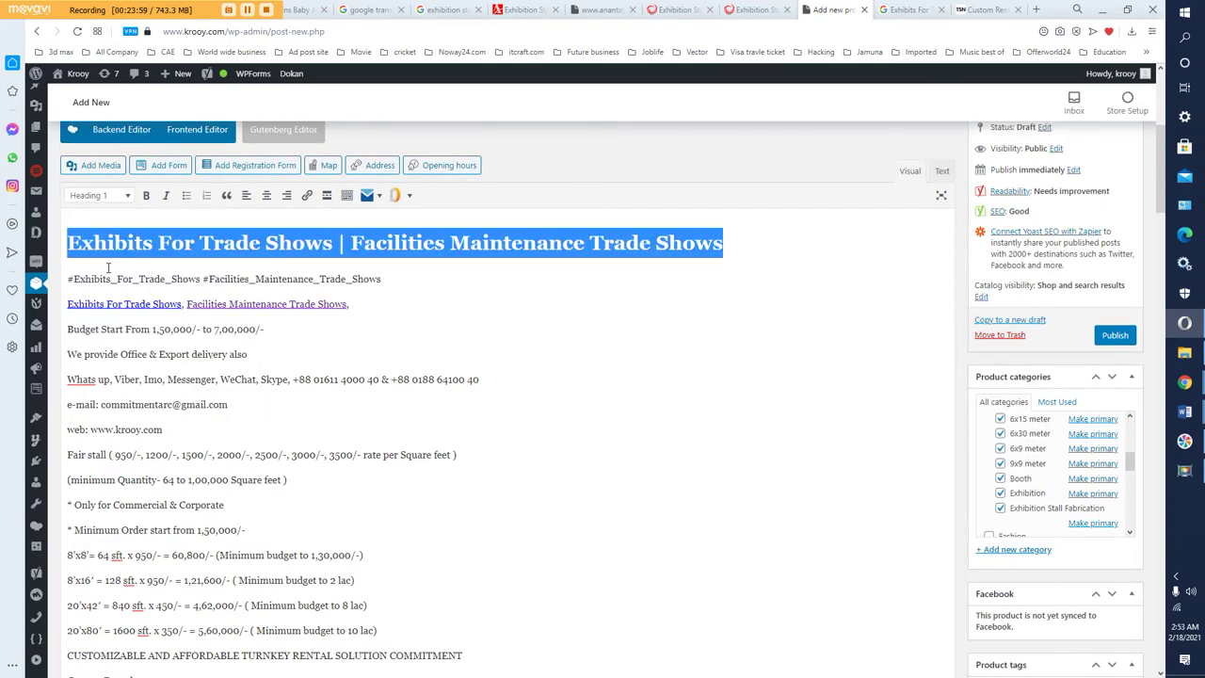
{"action": "left_click", "coordinate": [180, 245]}
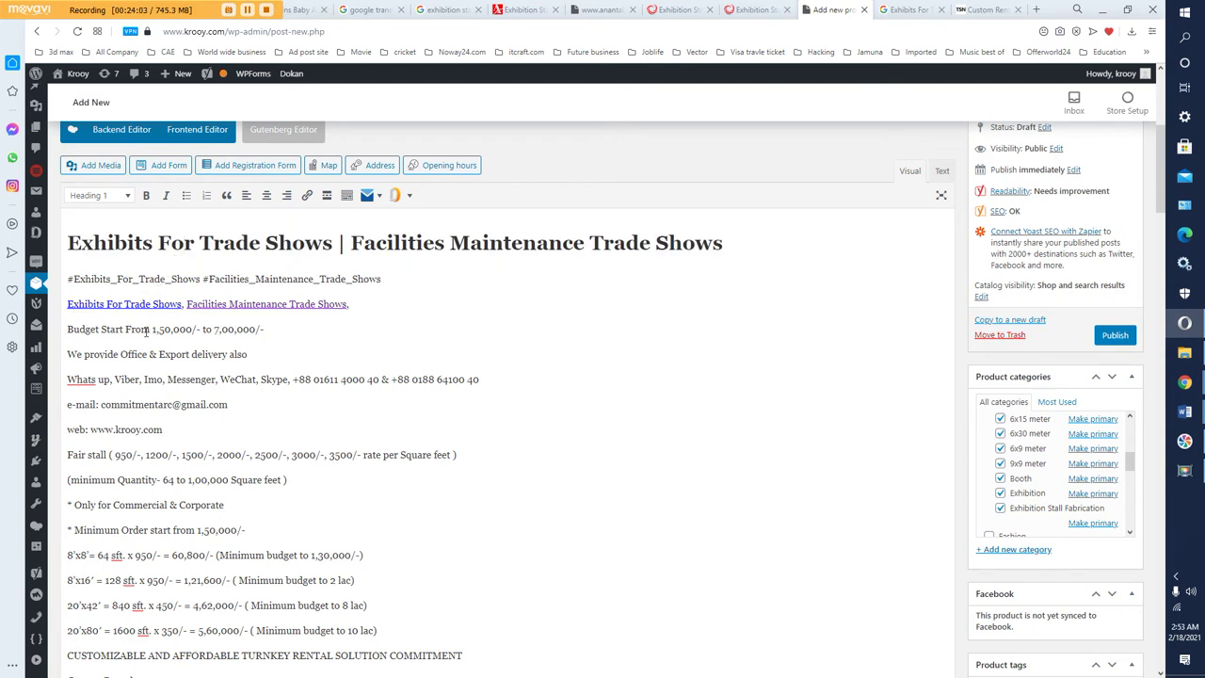
- Format the description's messenger and phone contact line, beginning with "Whats up, Viber, Imo", as Heading 2
{"action": "triple_click", "coordinate": [141, 380]}
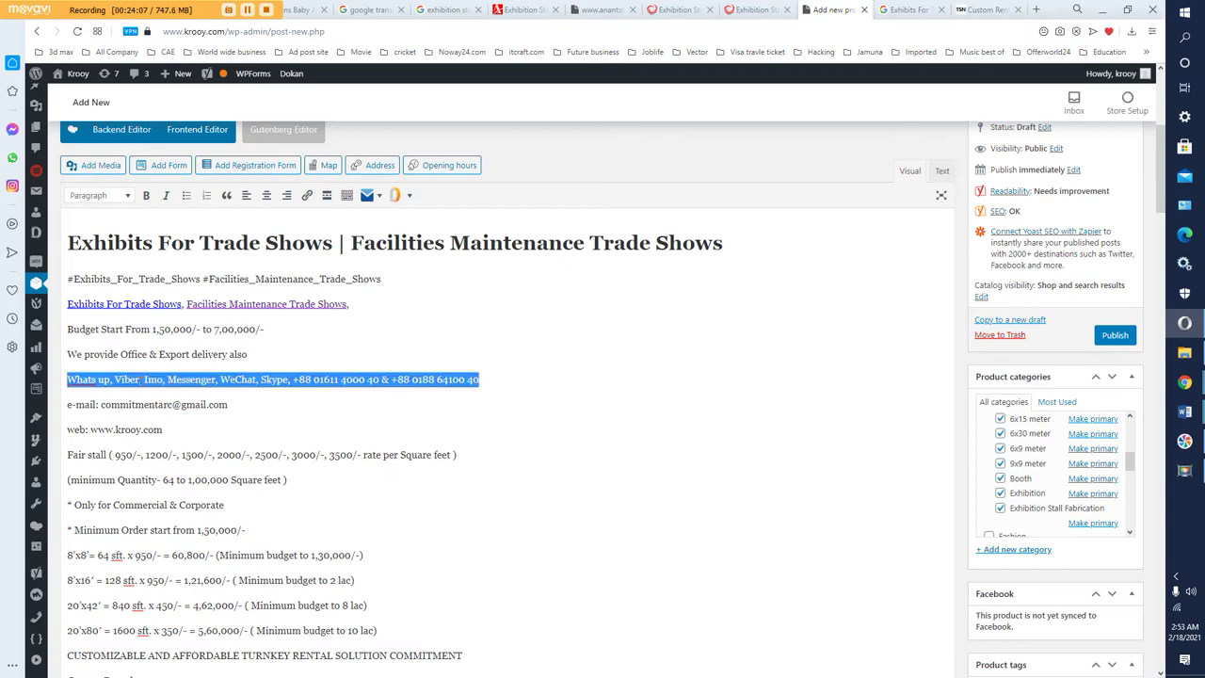
{"action": "left_click", "coordinate": [119, 196]}
{"action": "left_click", "coordinate": [114, 269]}
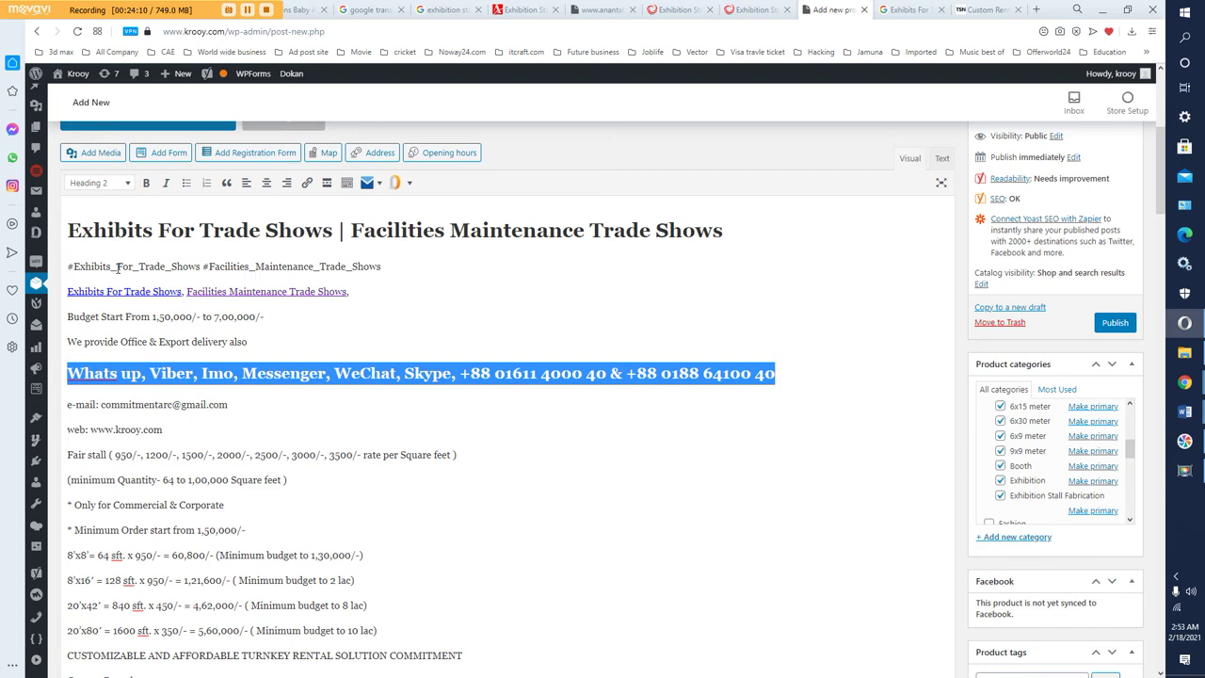
{"action": "left_click", "coordinate": [162, 374]}
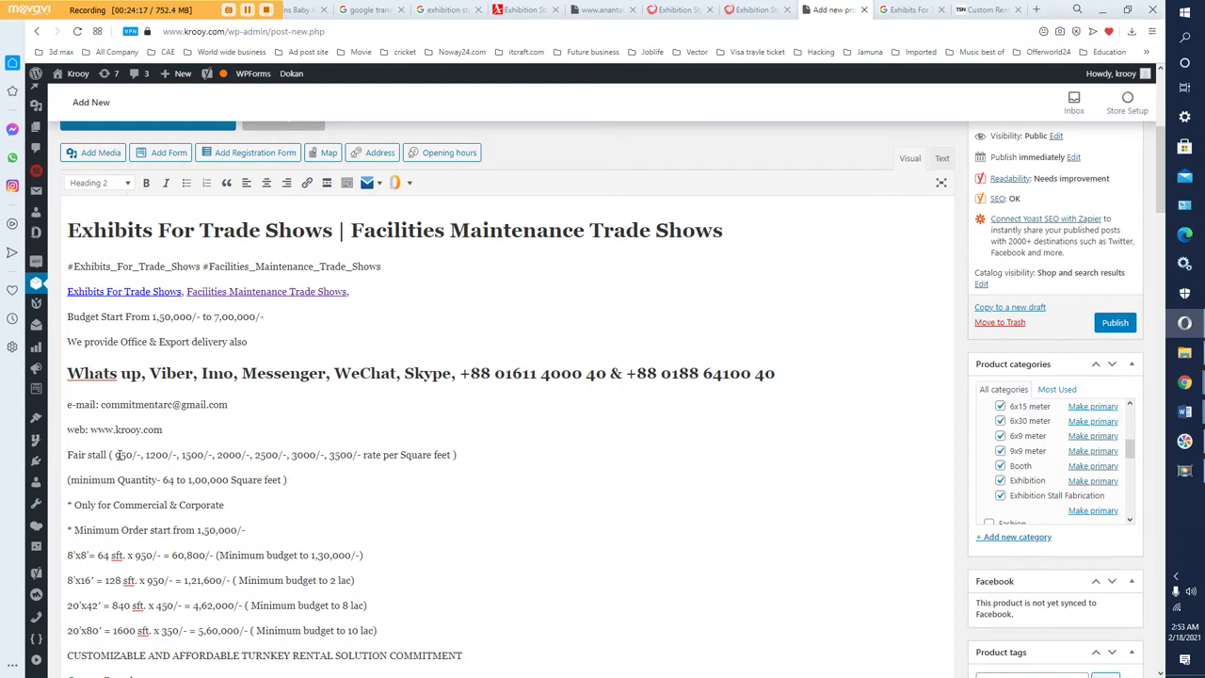
- Format the "Fair stall" line with the rates per square feet as Heading 3
{"action": "triple_click", "coordinate": [118, 454]}
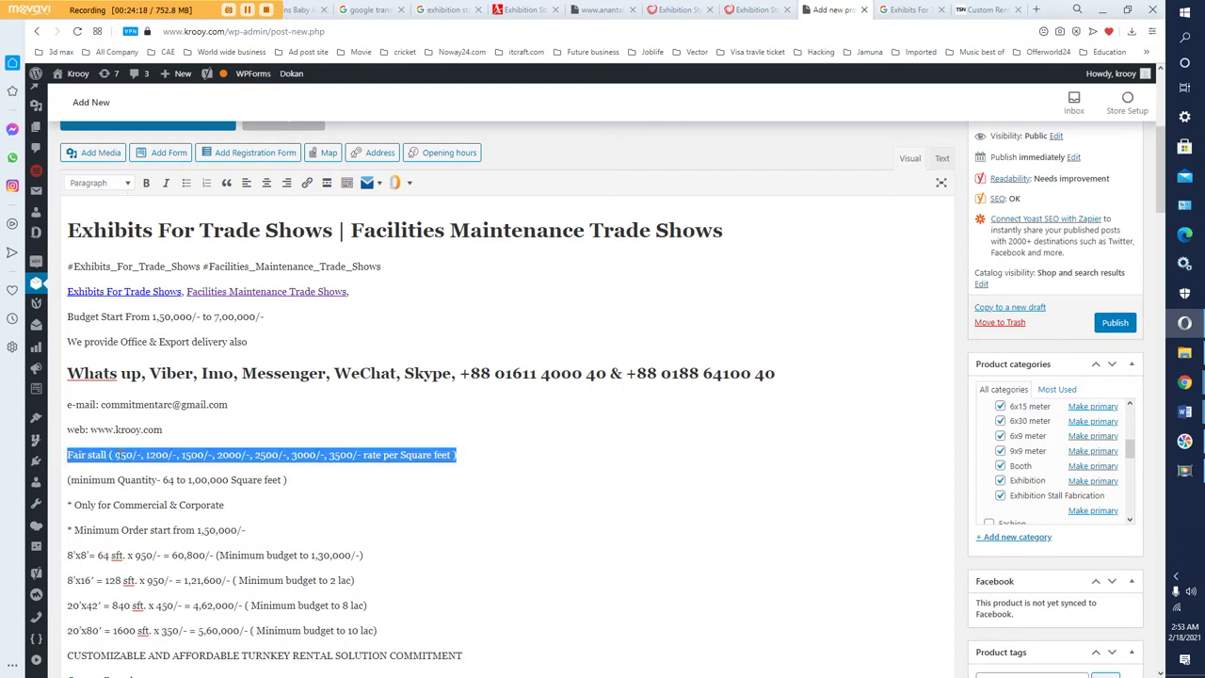
{"action": "left_click", "coordinate": [121, 185]}
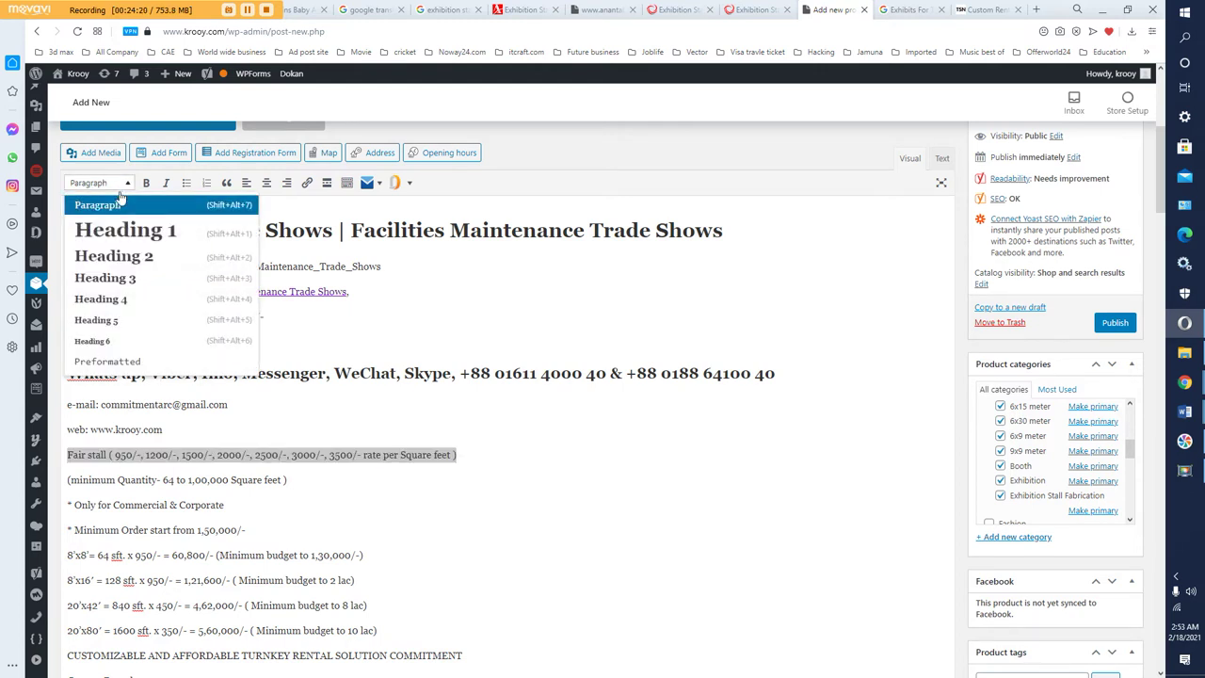
{"action": "left_click", "coordinate": [115, 279]}
{"action": "left_click", "coordinate": [178, 460]}
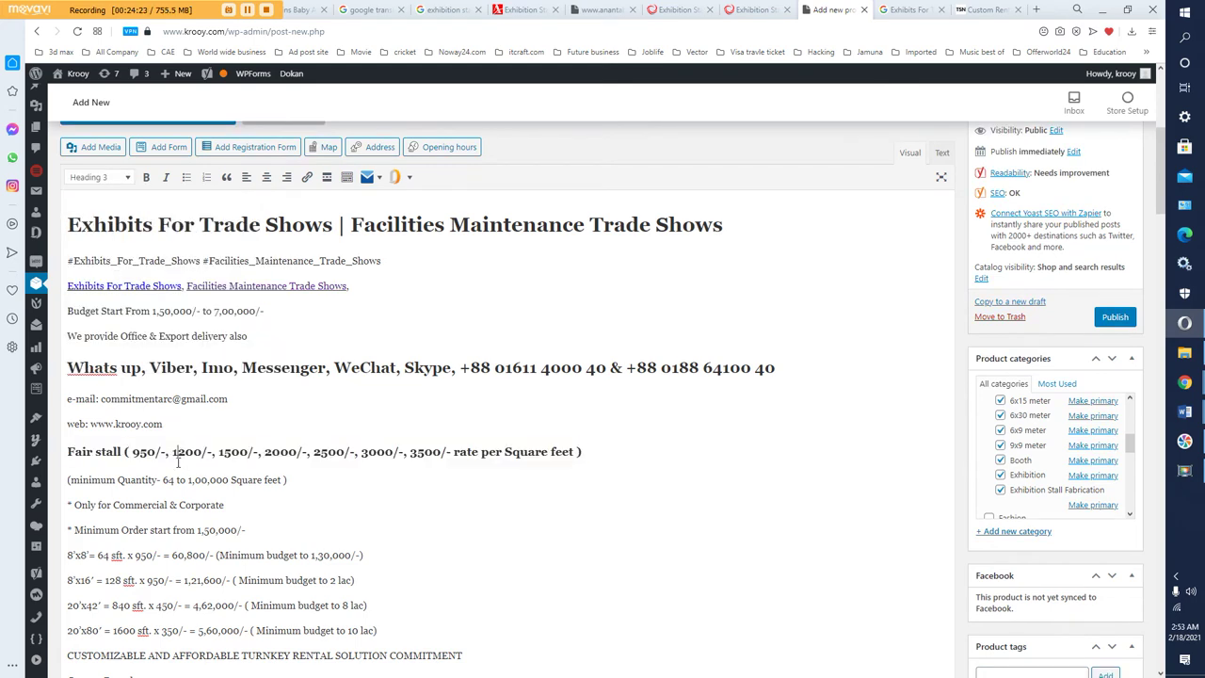
{"action": "key", "text": "Down"}
- Read through the rest of the description, examining the turnkey rental solution line, the rental rendering line and the inserted keyphrase paragraphs
{"action": "scroll", "coordinate": [245, 490], "scroll_direction": "down", "scroll_amount": 3}
{"action": "scroll", "coordinate": [248, 491], "scroll_direction": "up", "scroll_amount": 1}
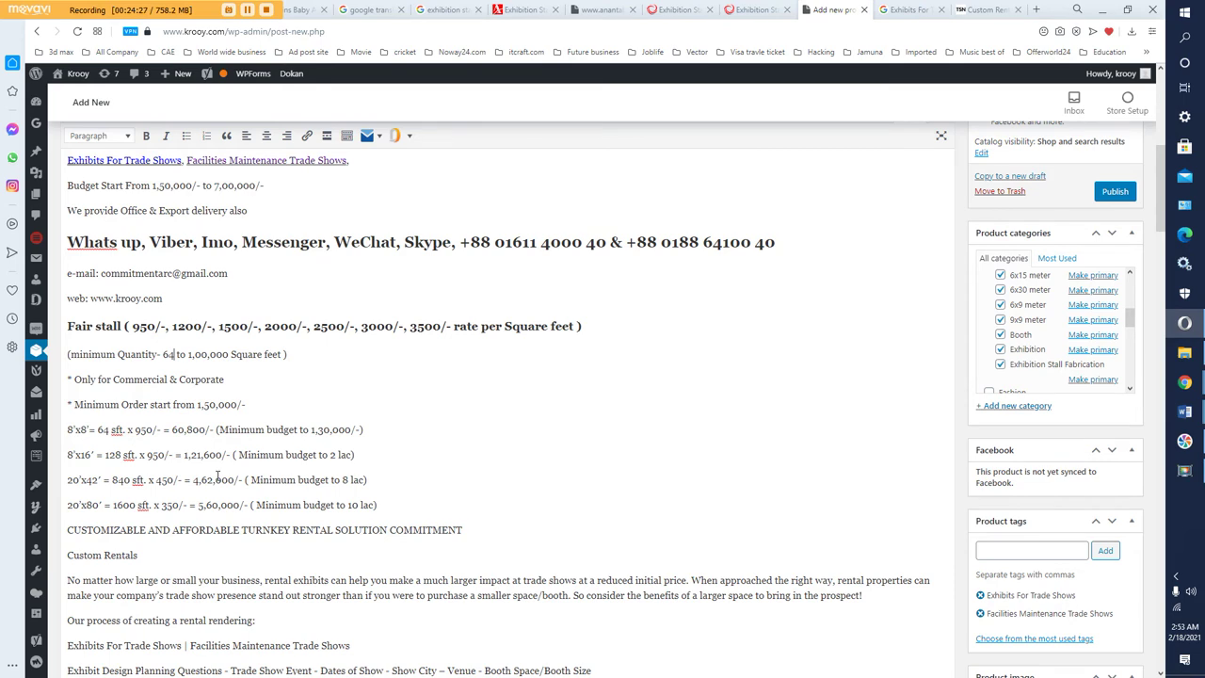
{"action": "scroll", "coordinate": [216, 475], "scroll_direction": "down", "scroll_amount": 2}
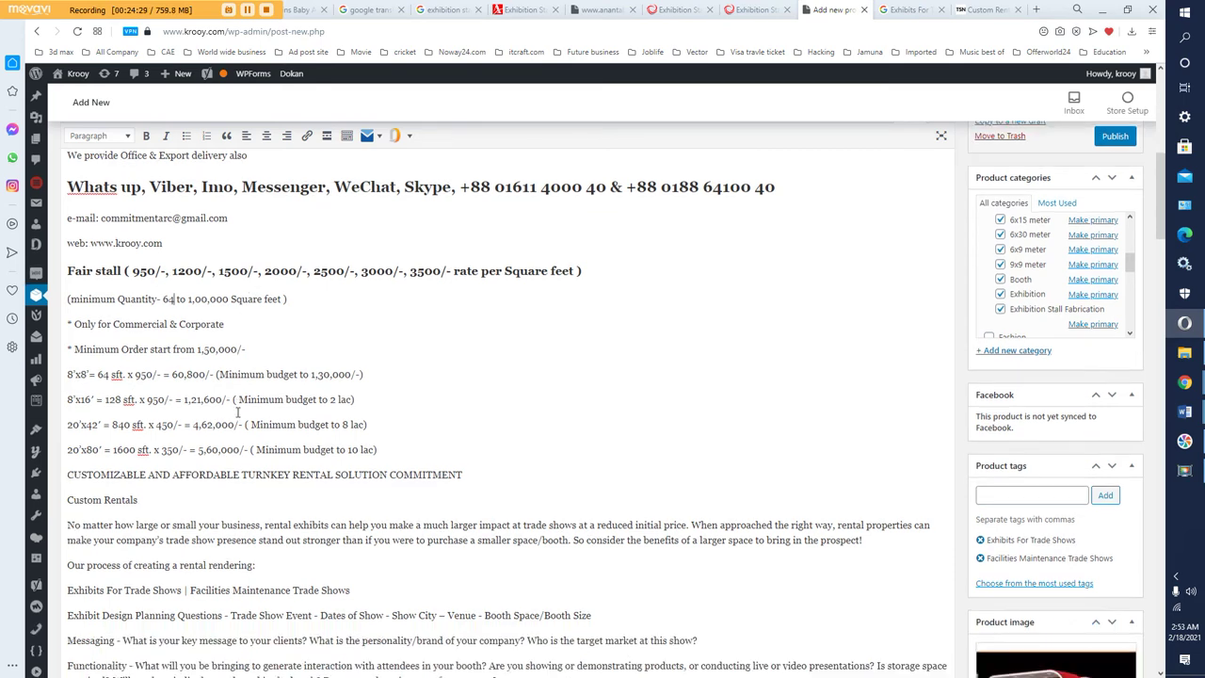
{"action": "scroll", "coordinate": [207, 406], "scroll_direction": "down", "scroll_amount": 5}
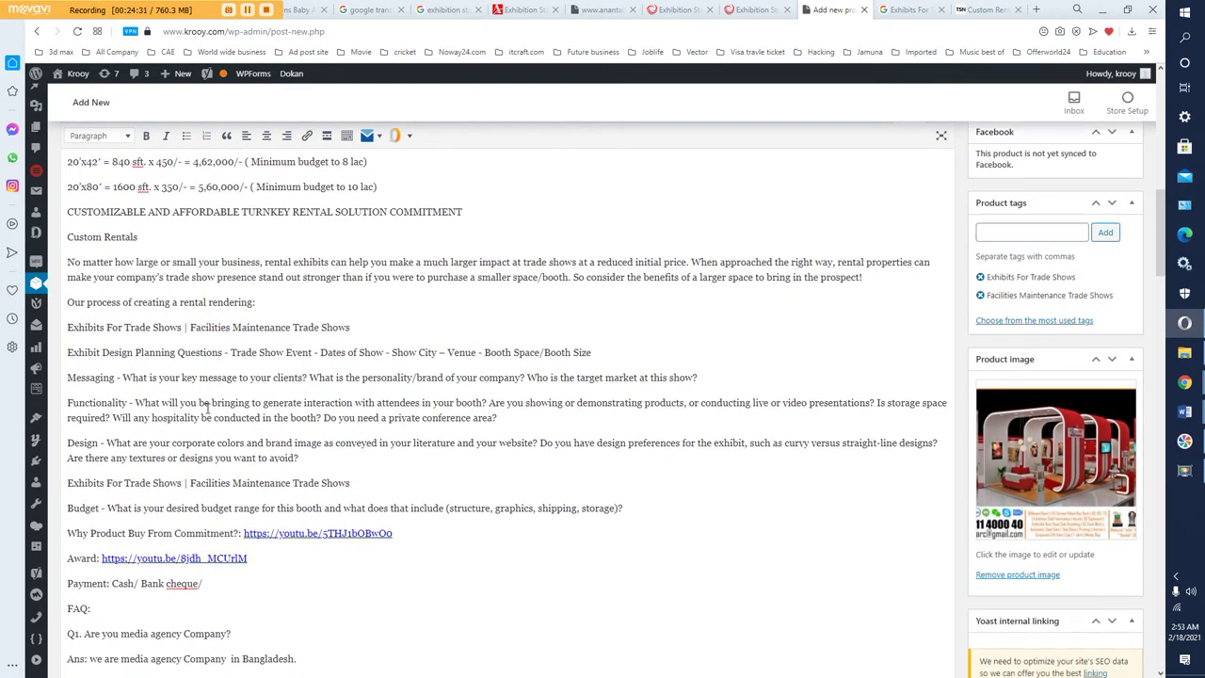
{"action": "scroll", "coordinate": [205, 406], "scroll_direction": "up", "scroll_amount": 6}
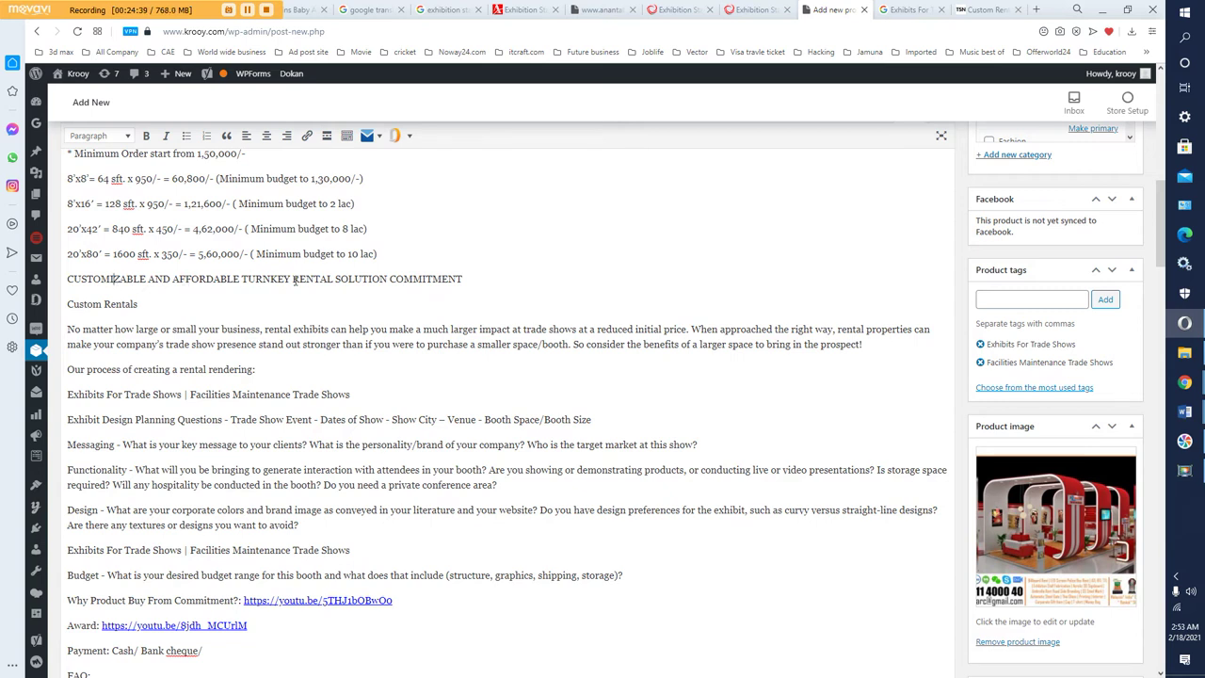
{"action": "left_click_drag", "start_coordinate": [474, 282], "coordinate": [67, 273]}
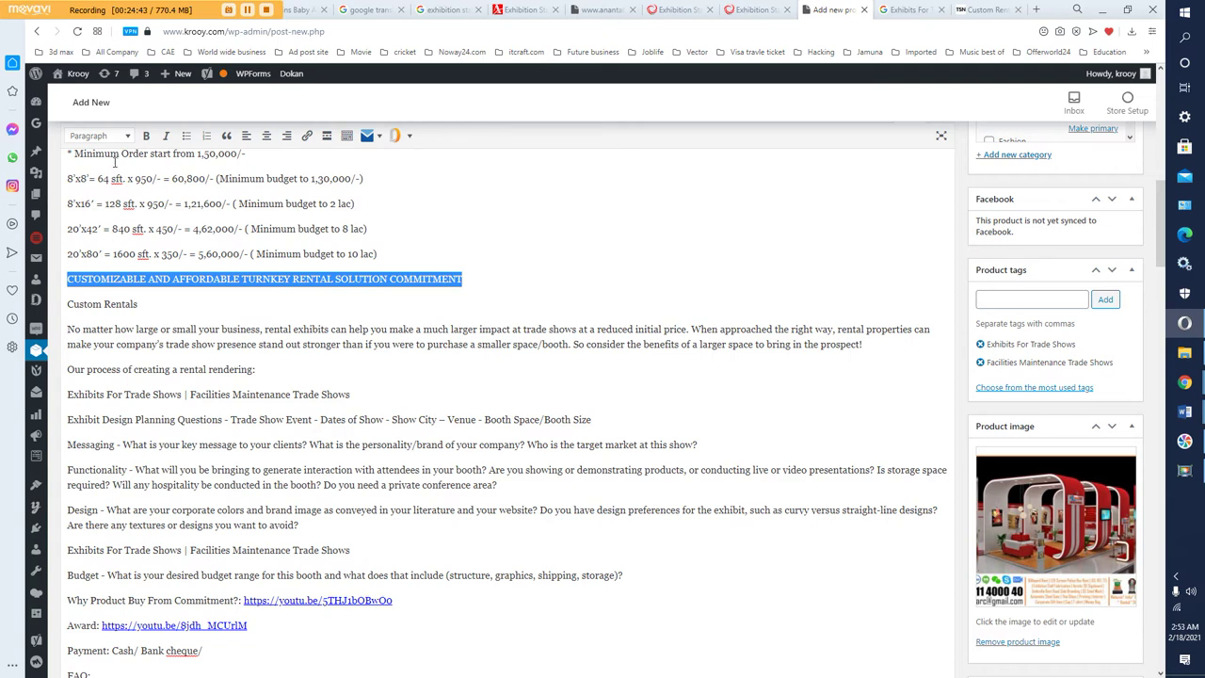
{"action": "left_click", "coordinate": [138, 367]}
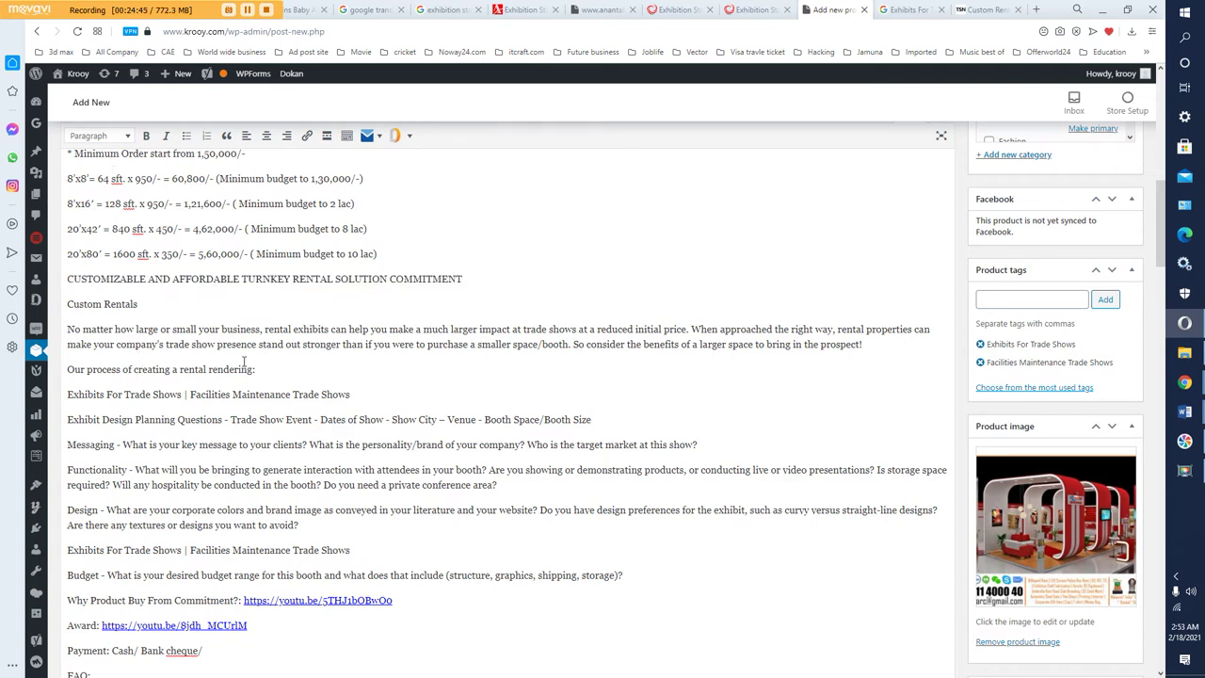
{"action": "left_click_drag", "start_coordinate": [256, 370], "coordinate": [71, 375]}
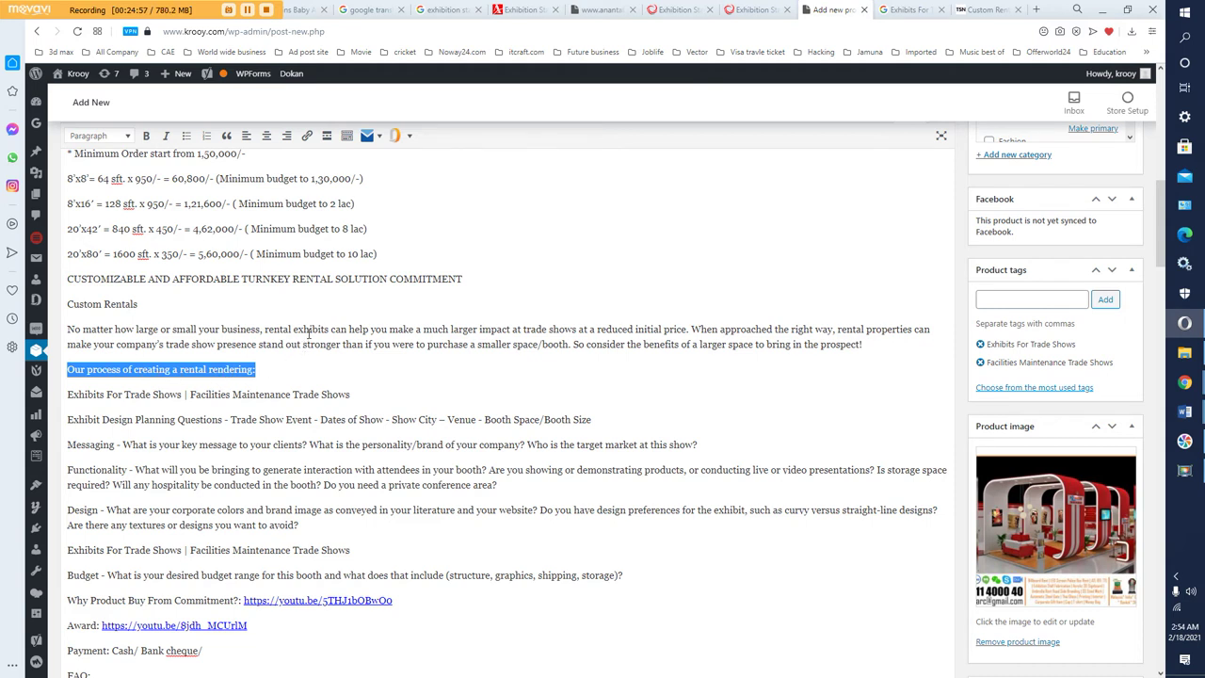
{"action": "left_click", "coordinate": [251, 419]}
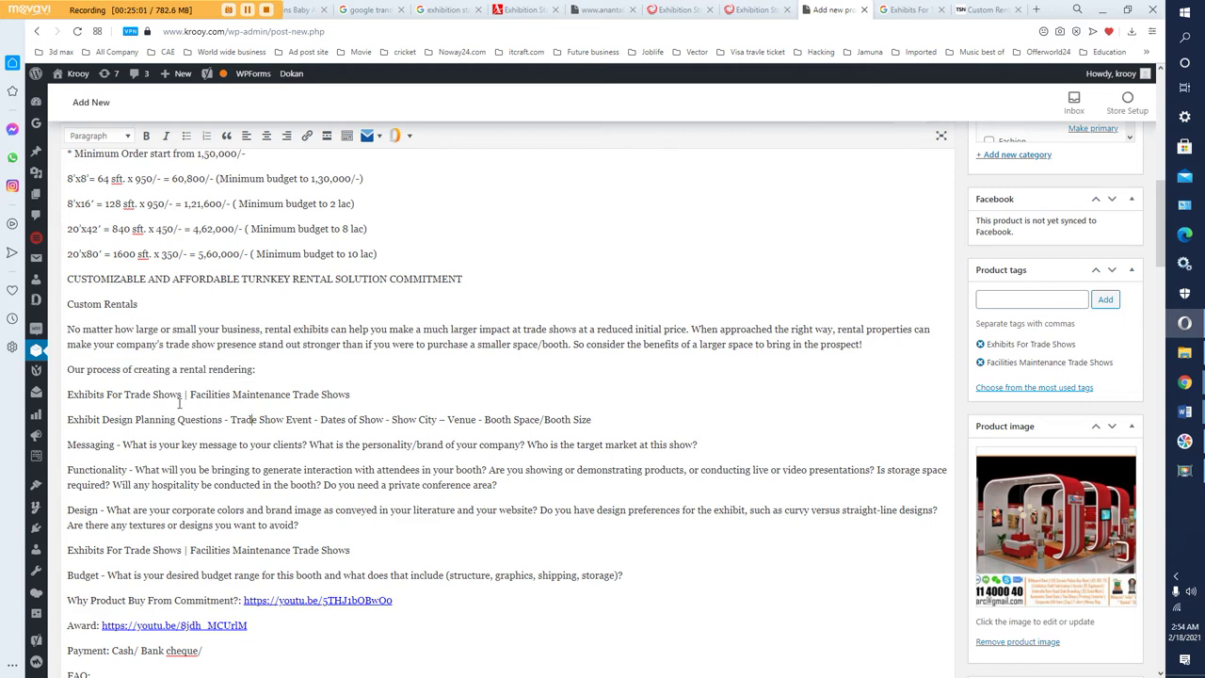
{"action": "left_click", "coordinate": [70, 395]}
{"action": "left_click_drag", "start_coordinate": [79, 394], "coordinate": [361, 395]}
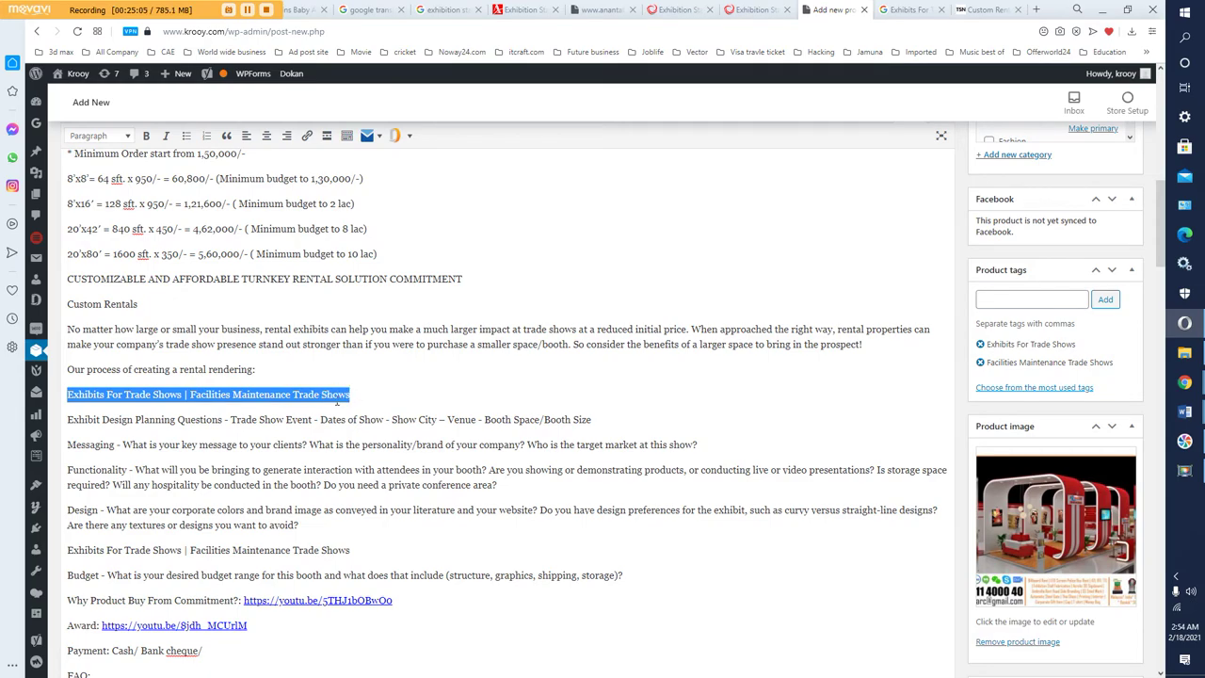
{"action": "left_click", "coordinate": [336, 401]}
{"action": "scroll", "coordinate": [315, 446], "scroll_direction": "down", "scroll_amount": 4}
{"action": "scroll", "coordinate": [310, 449], "scroll_direction": "up", "scroll_amount": 2}
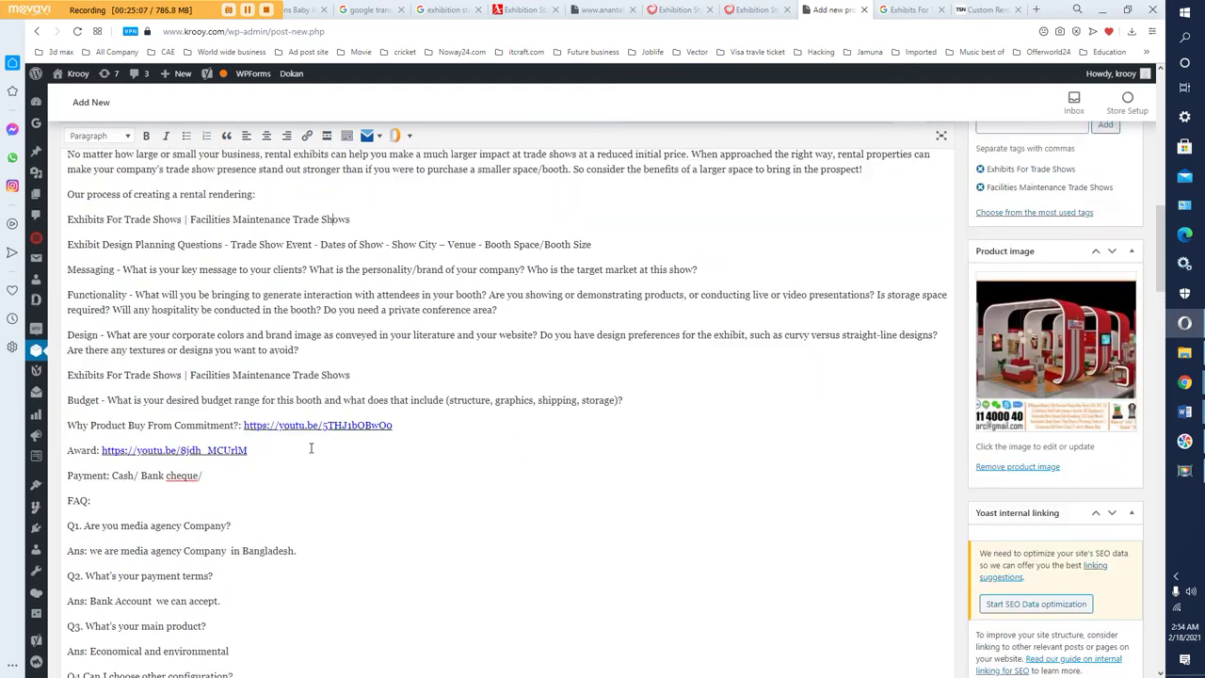
- Examine the problems and improvements listed in the Yoast SEO analysis for the focus keyphrase
{"action": "scroll", "coordinate": [311, 449], "scroll_direction": "up", "scroll_amount": 15}
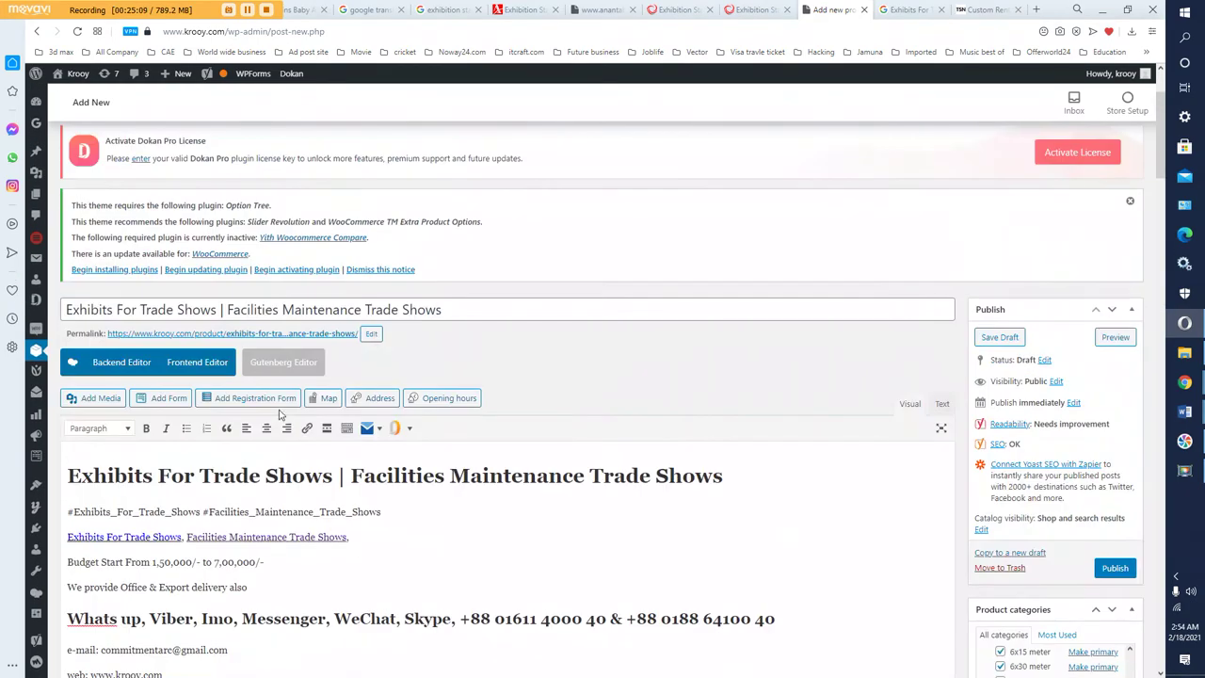
{"action": "scroll", "coordinate": [279, 414], "scroll_direction": "down", "scroll_amount": 2}
{"action": "scroll", "coordinate": [348, 429], "scroll_direction": "down", "scroll_amount": 5}
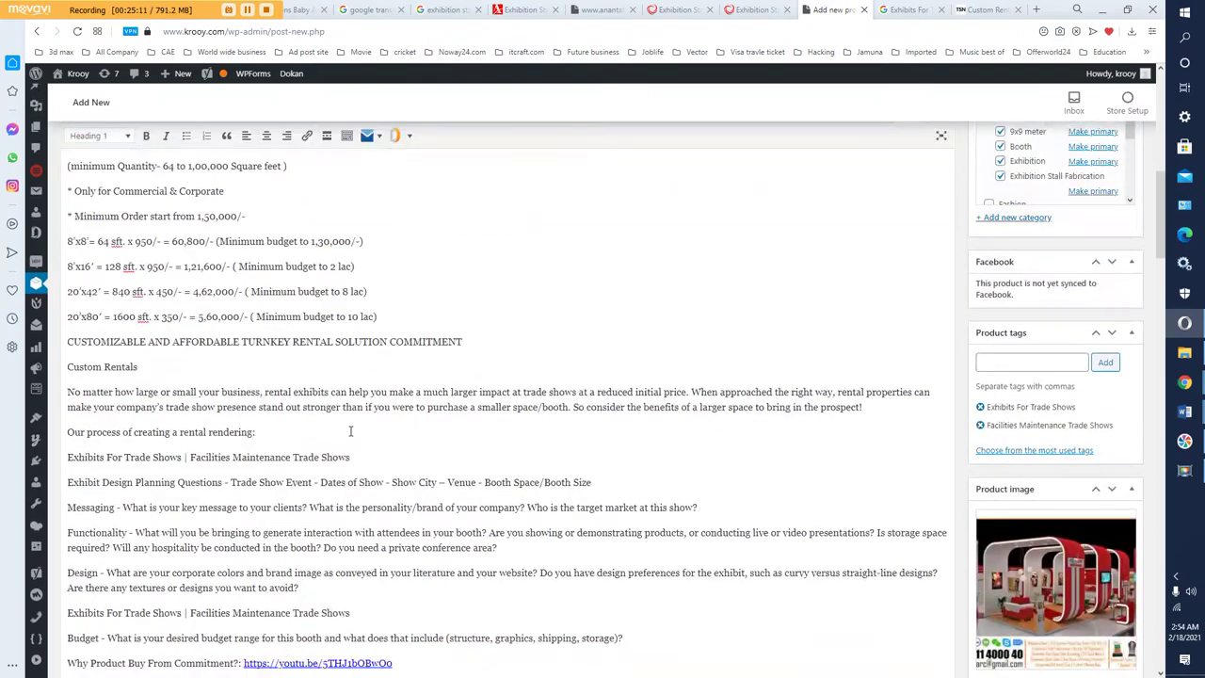
{"action": "scroll", "coordinate": [350, 431], "scroll_direction": "down", "scroll_amount": 15}
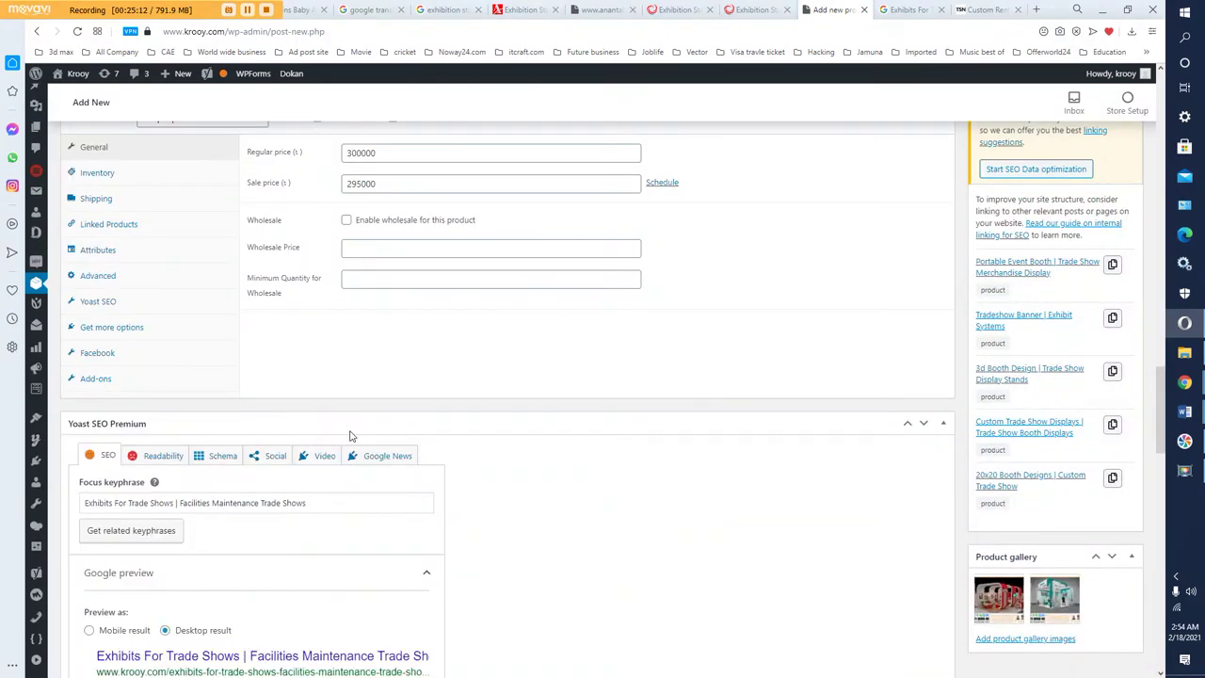
{"action": "scroll", "coordinate": [349, 435], "scroll_direction": "down", "scroll_amount": 2}
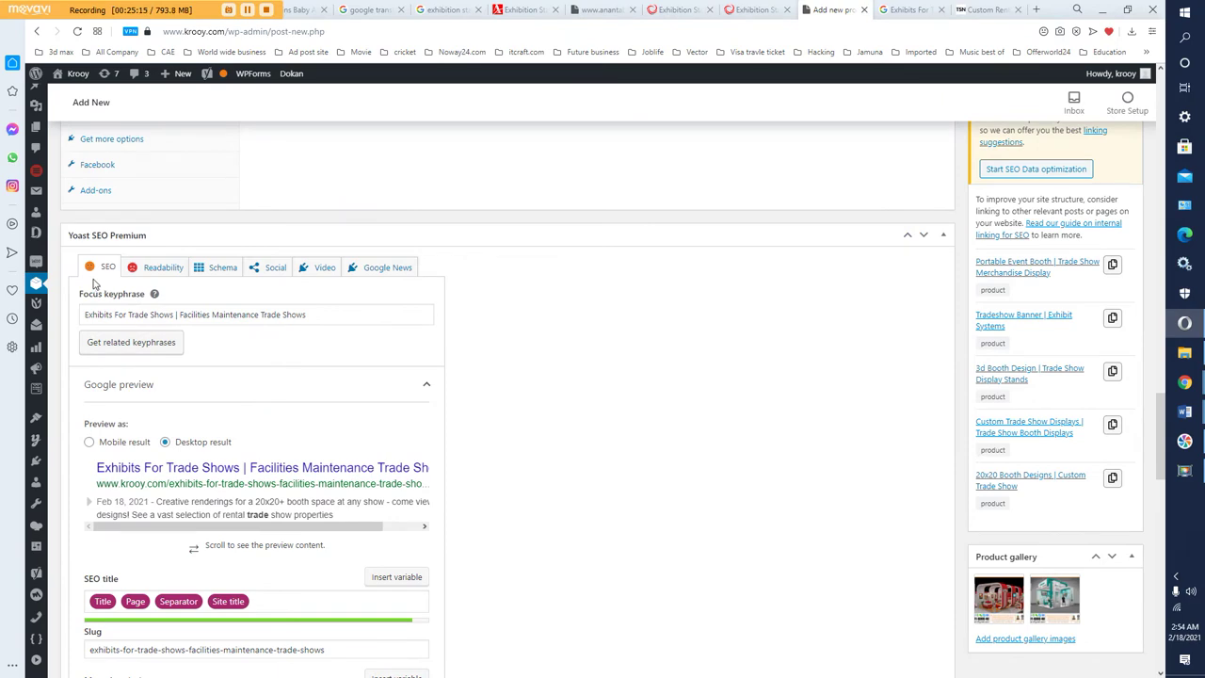
{"action": "scroll", "coordinate": [256, 398], "scroll_direction": "down", "scroll_amount": 5}
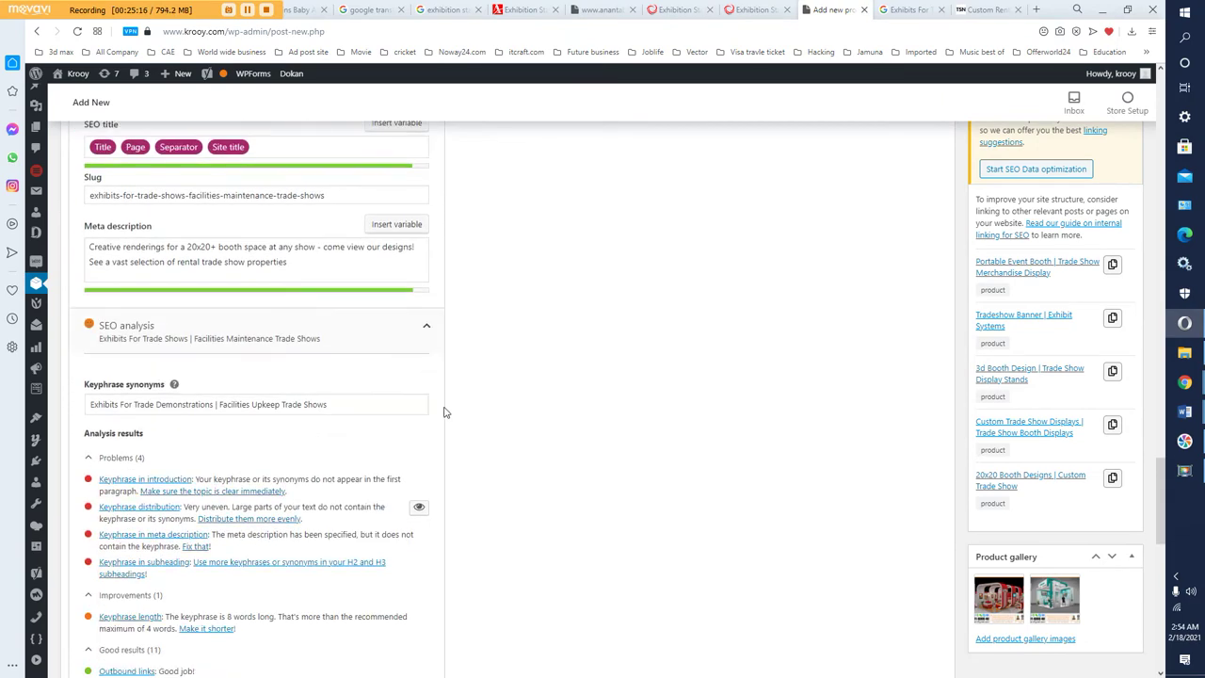
{"action": "scroll", "coordinate": [445, 411], "scroll_direction": "down", "scroll_amount": 1}
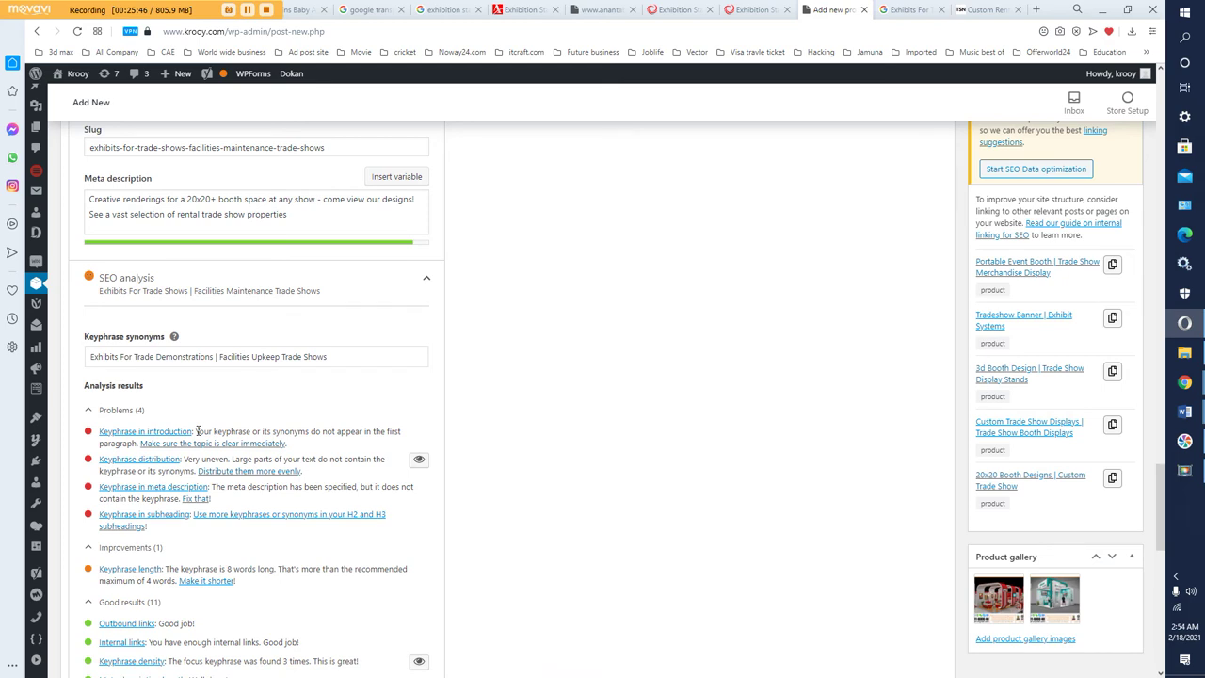
- Translate the Yoast "Keyphrase in introduction" message from English into Bangla in Google Translate
{"action": "left_click_drag", "start_coordinate": [196, 432], "coordinate": [139, 444]}
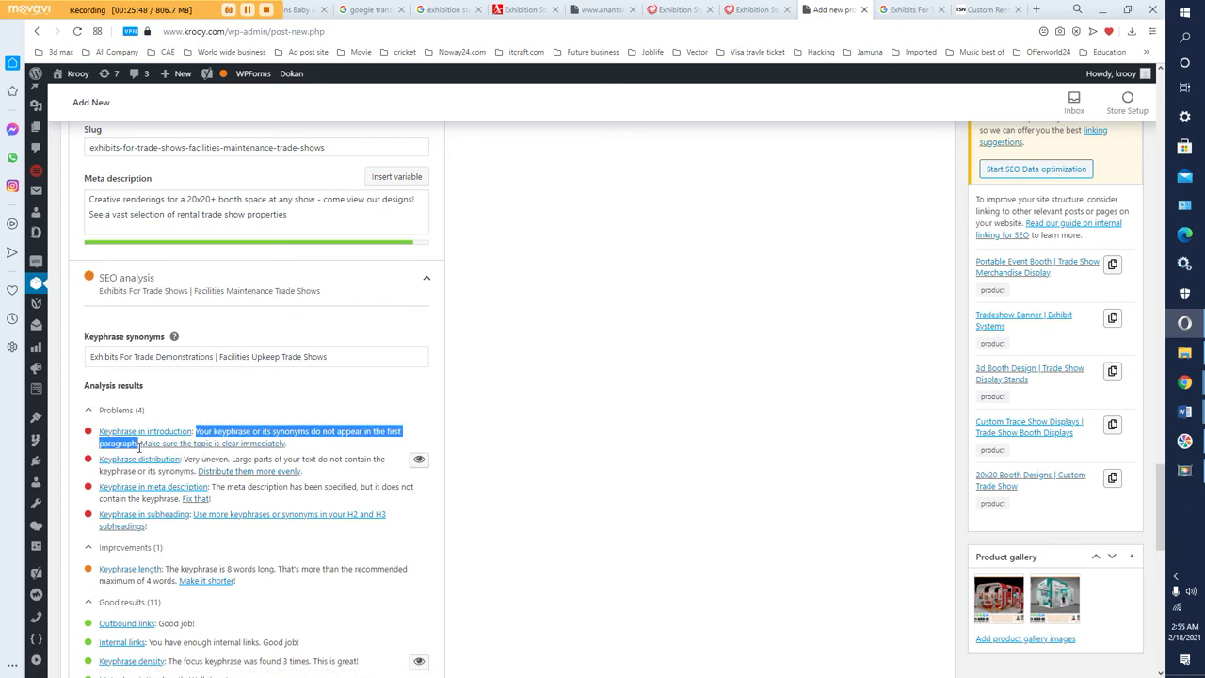
{"action": "left_click", "coordinate": [188, 406]}
{"action": "left_click", "coordinate": [380, 16]}
{"action": "left_click_drag", "start_coordinate": [239, 399], "coordinate": [150, 198]}
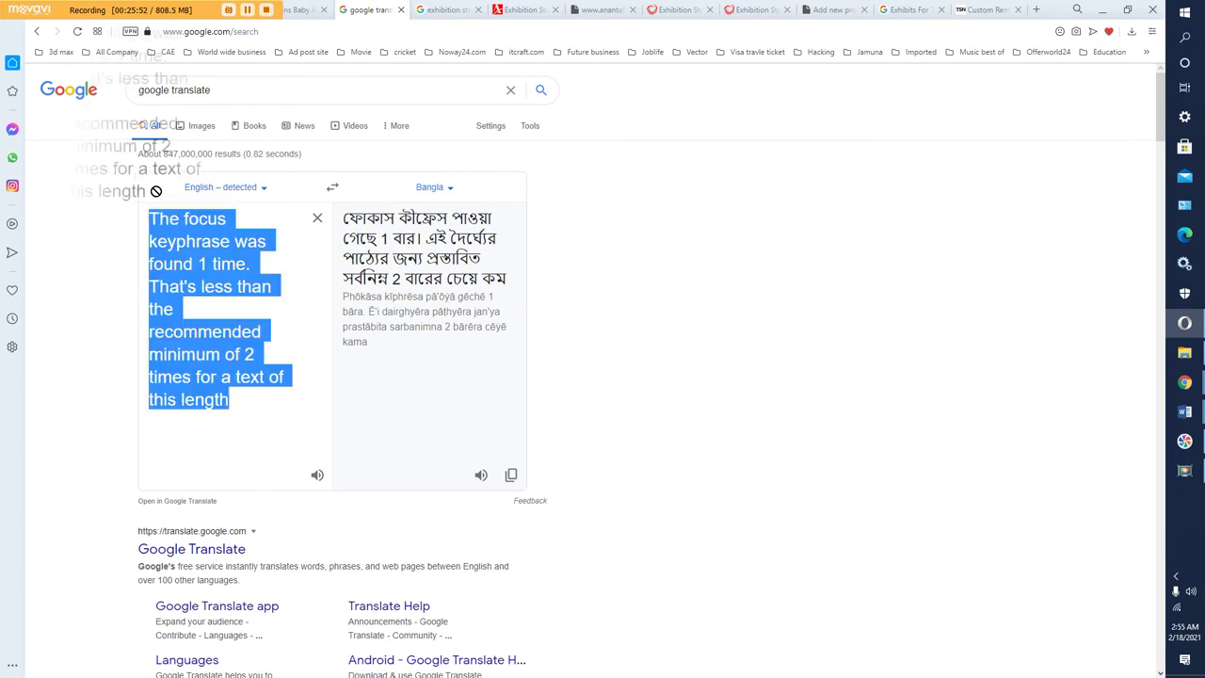
{"action": "key", "text": "ctrl+v"}
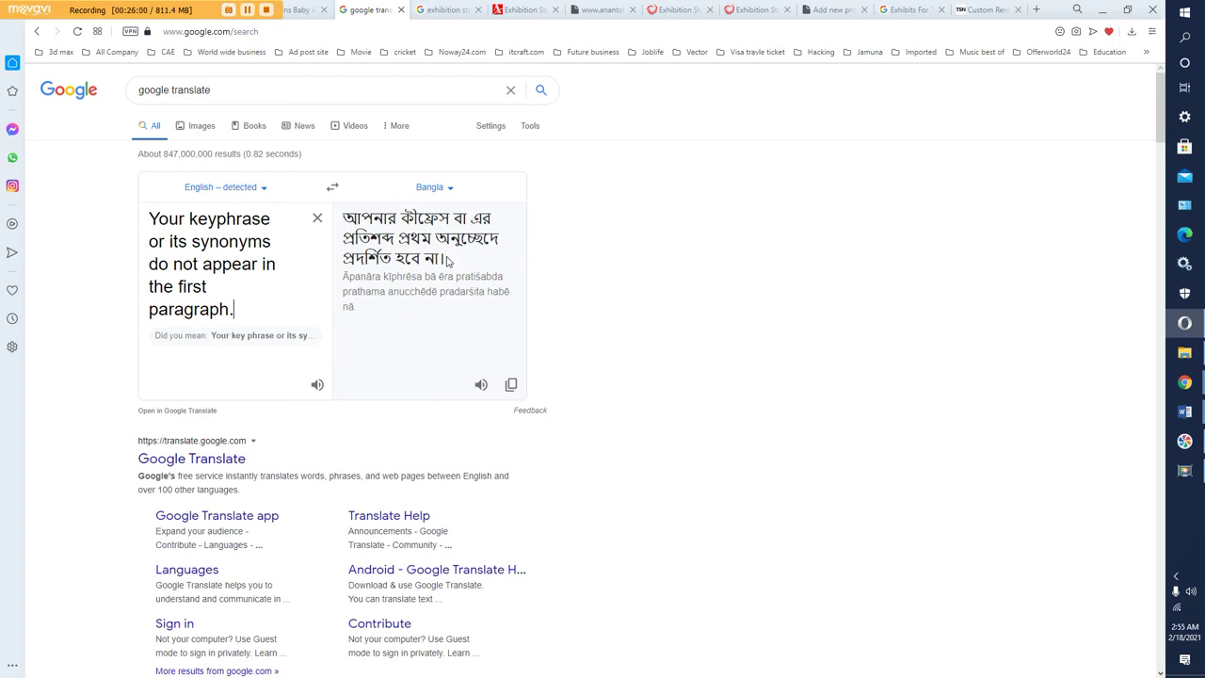
- Return to the product page and reset the description's messenger and phone contact line to Paragraph format
{"action": "left_click", "coordinate": [839, 16]}
{"action": "scroll", "coordinate": [486, 420], "scroll_direction": "up", "scroll_amount": 20}
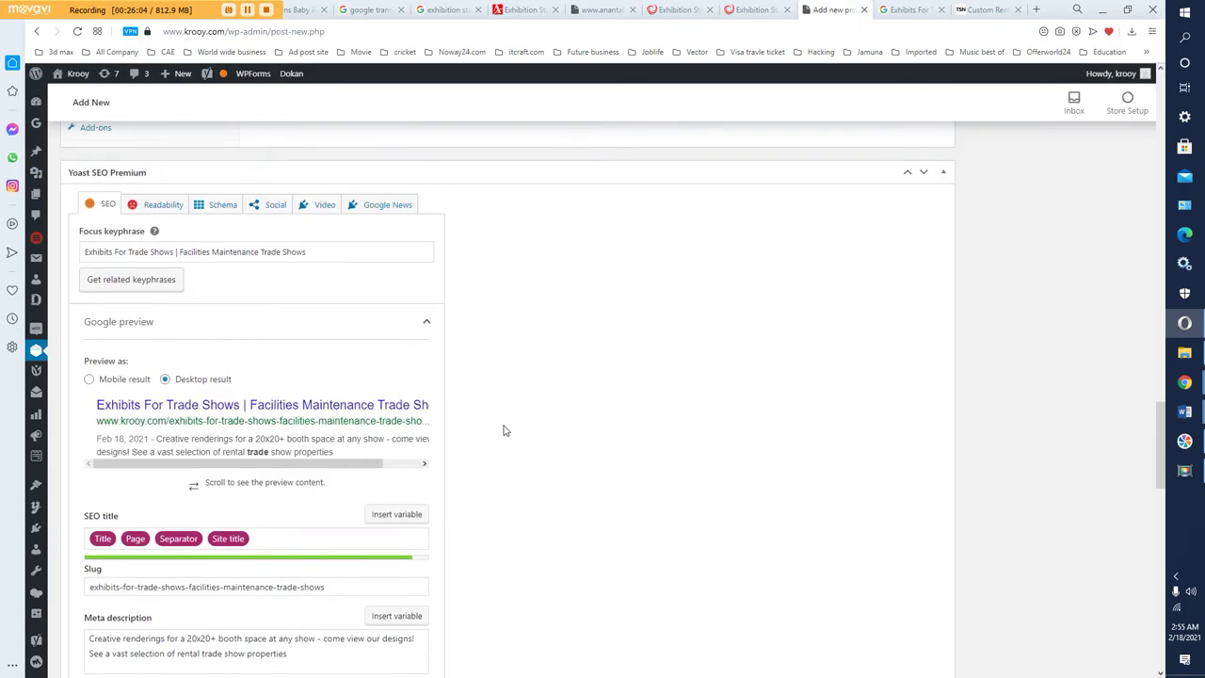
{"action": "scroll", "coordinate": [503, 425], "scroll_direction": "up", "scroll_amount": 15}
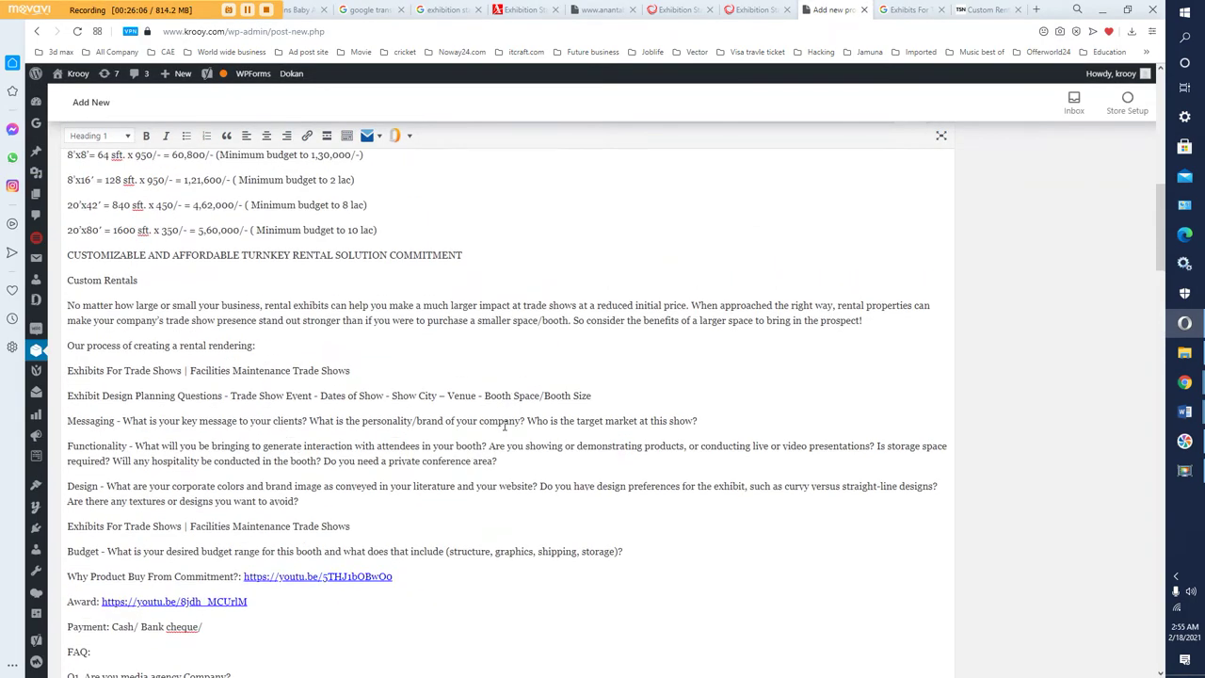
{"action": "scroll", "coordinate": [428, 433], "scroll_direction": "down", "scroll_amount": 2}
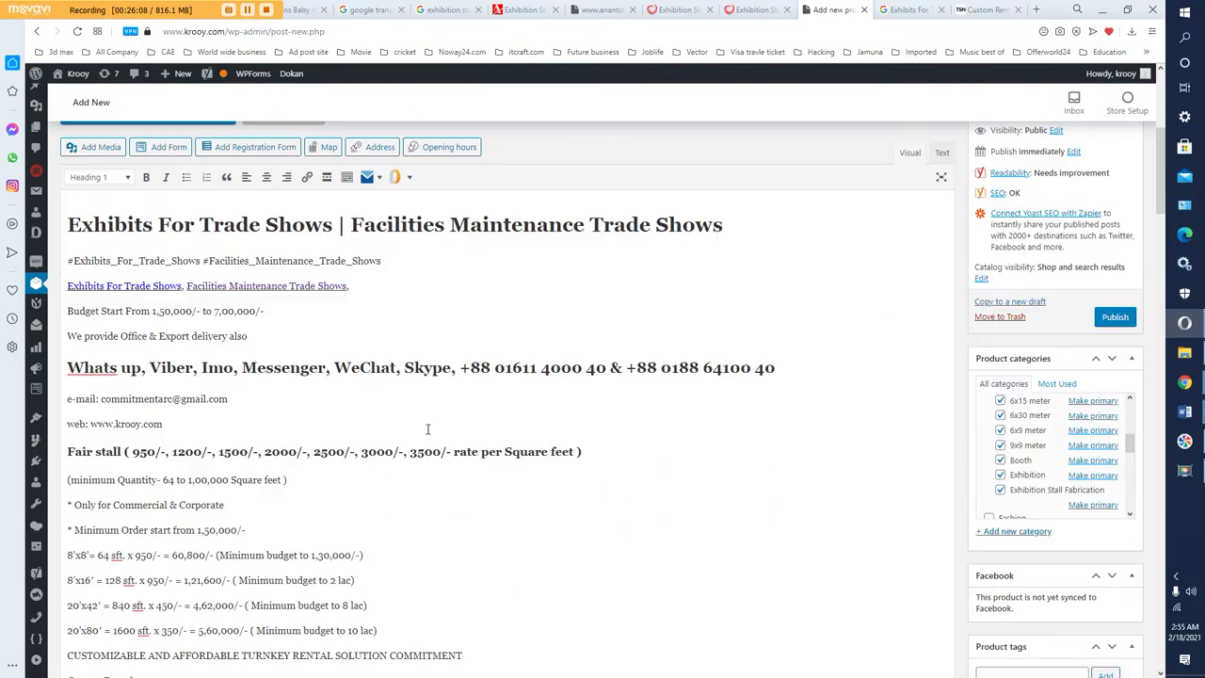
{"action": "triple_click", "coordinate": [311, 371]}
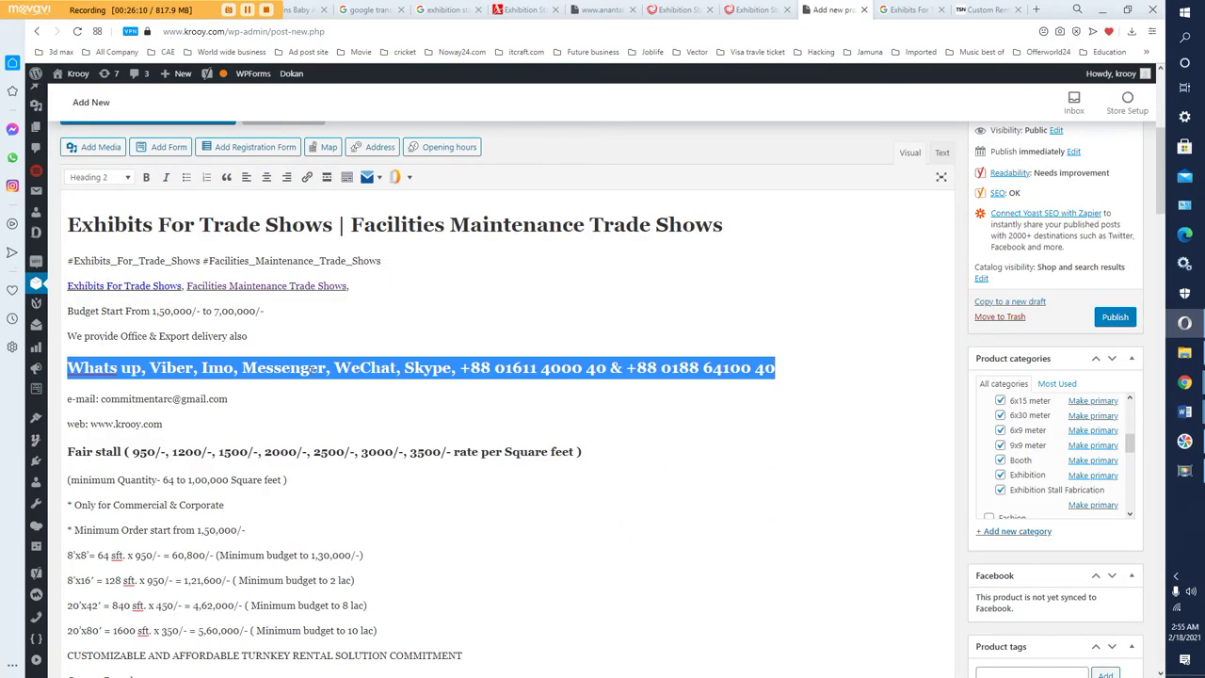
{"action": "left_click", "coordinate": [105, 177]}
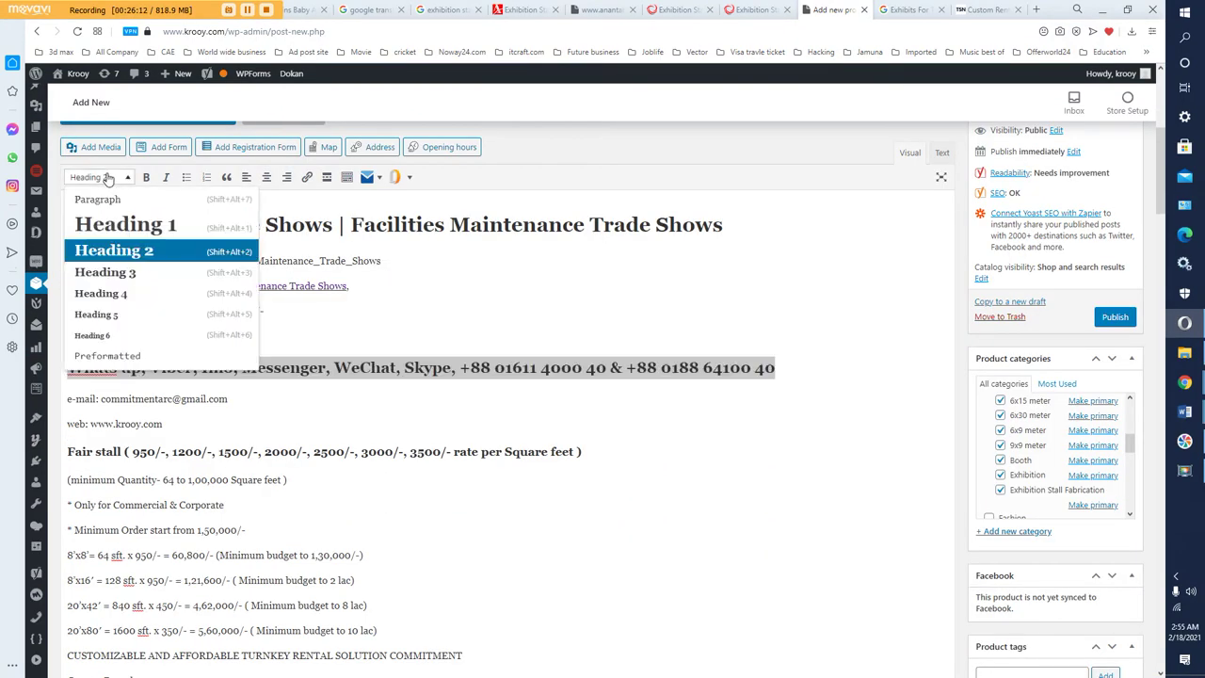
{"action": "left_click", "coordinate": [113, 200]}
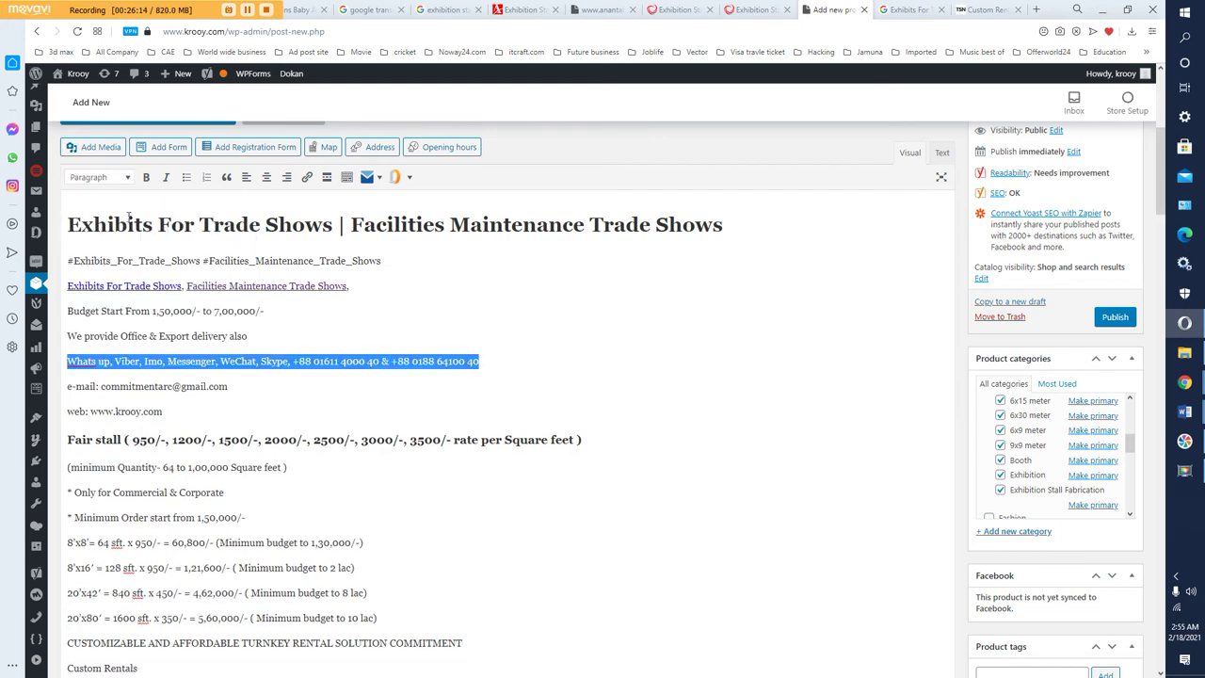
- Reset the "Fair stall" line with the rates per square feet to Paragraph format
{"action": "triple_click", "coordinate": [205, 433]}
{"action": "left_click", "coordinate": [106, 177]}
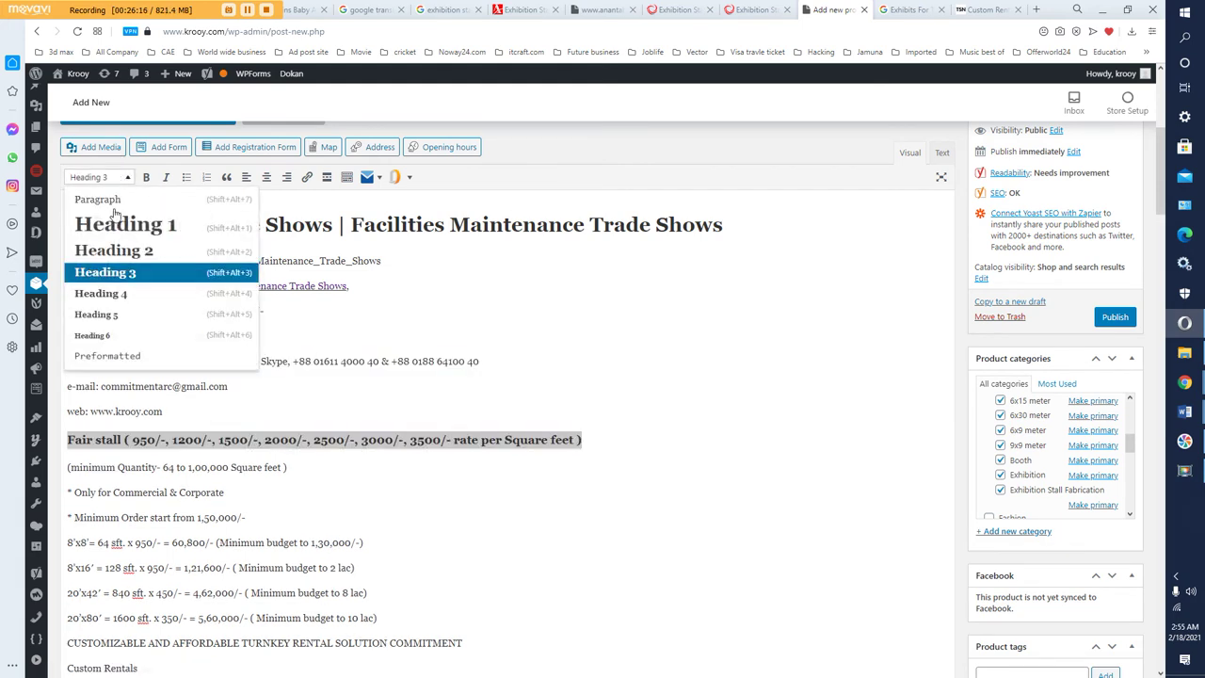
{"action": "left_click", "coordinate": [105, 200]}
{"action": "left_click", "coordinate": [182, 417]}
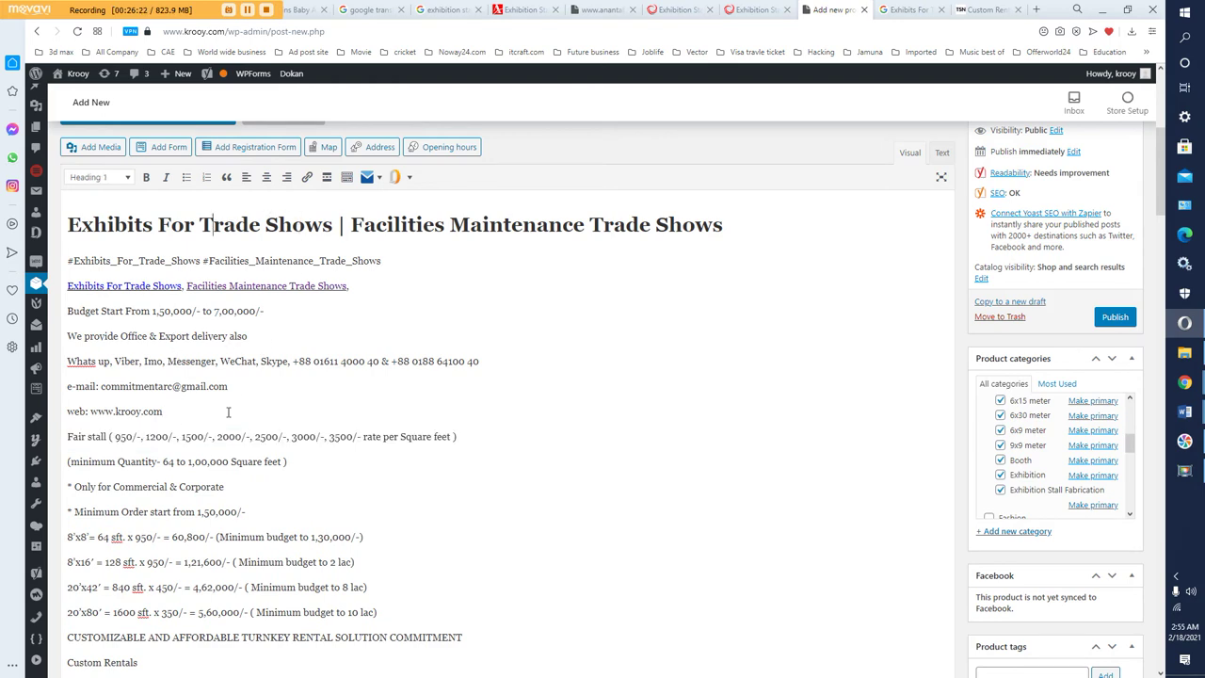
- Recheck the Yoast SEO analysis results after the two heading formats were removed
{"action": "scroll", "coordinate": [226, 421], "scroll_direction": "down", "scroll_amount": 2}
{"action": "scroll", "coordinate": [227, 421], "scroll_direction": "down", "scroll_amount": 2}
{"action": "scroll", "coordinate": [373, 244], "scroll_direction": "up", "scroll_amount": 3}
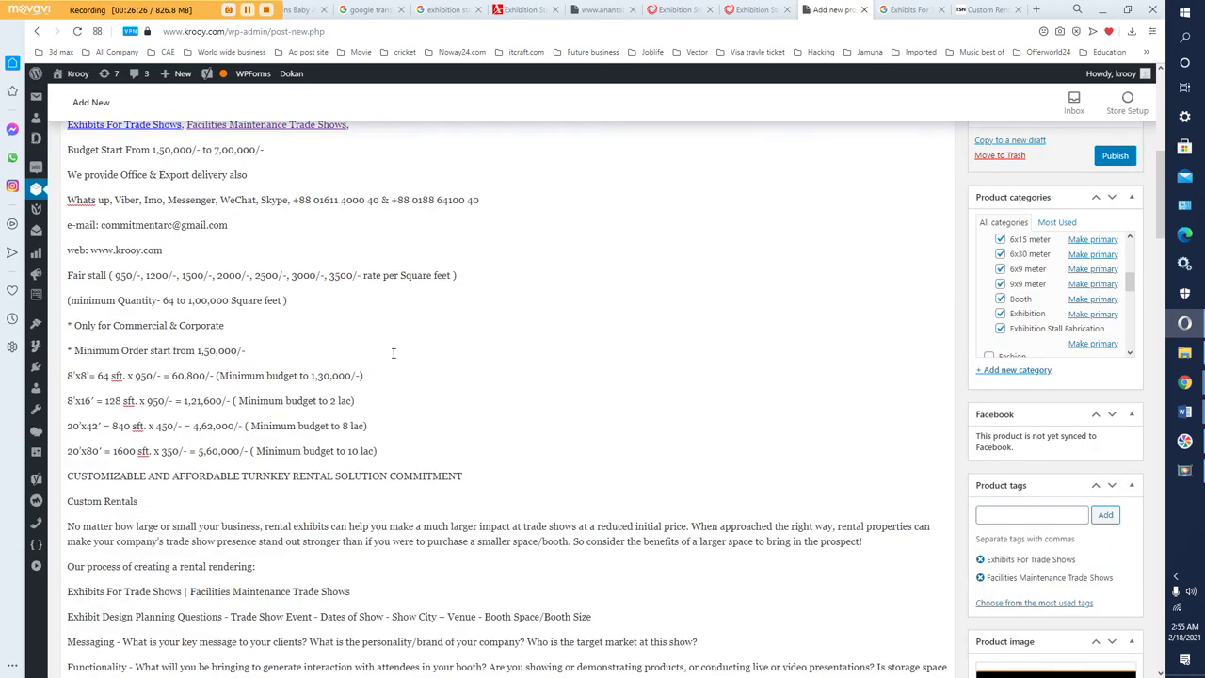
{"action": "scroll", "coordinate": [390, 352], "scroll_direction": "down", "scroll_amount": 10}
{"action": "scroll", "coordinate": [424, 383], "scroll_direction": "down", "scroll_amount": 15}
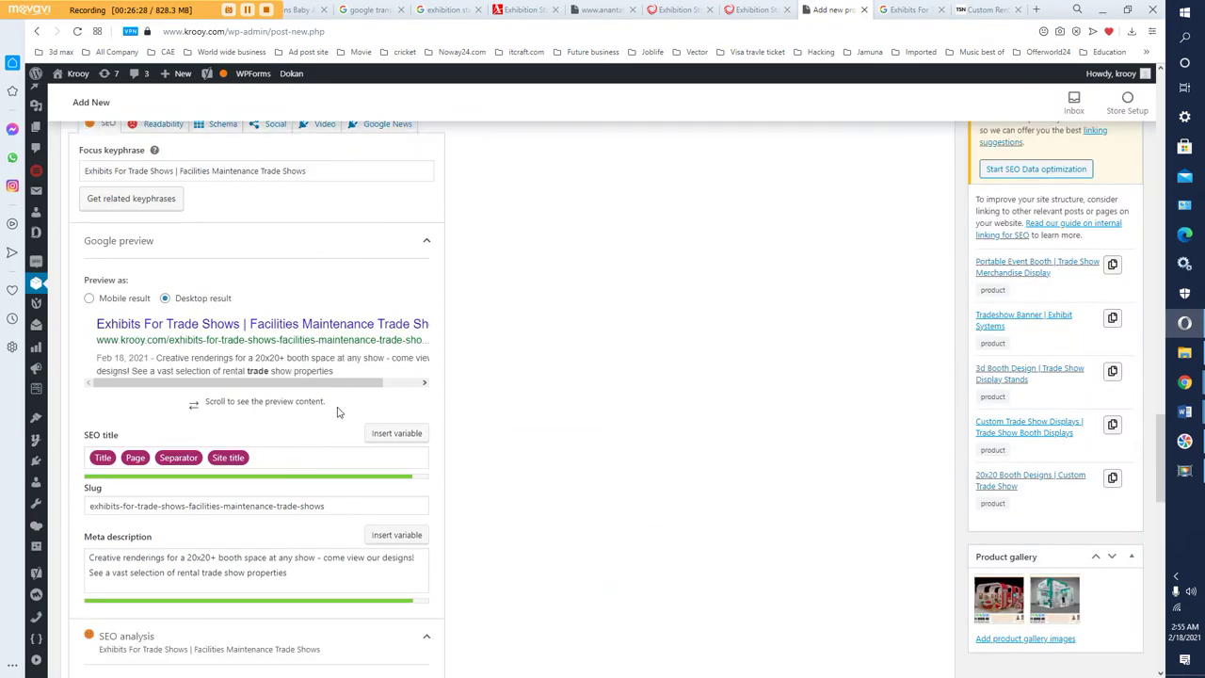
{"action": "scroll", "coordinate": [334, 425], "scroll_direction": "down", "scroll_amount": 4}
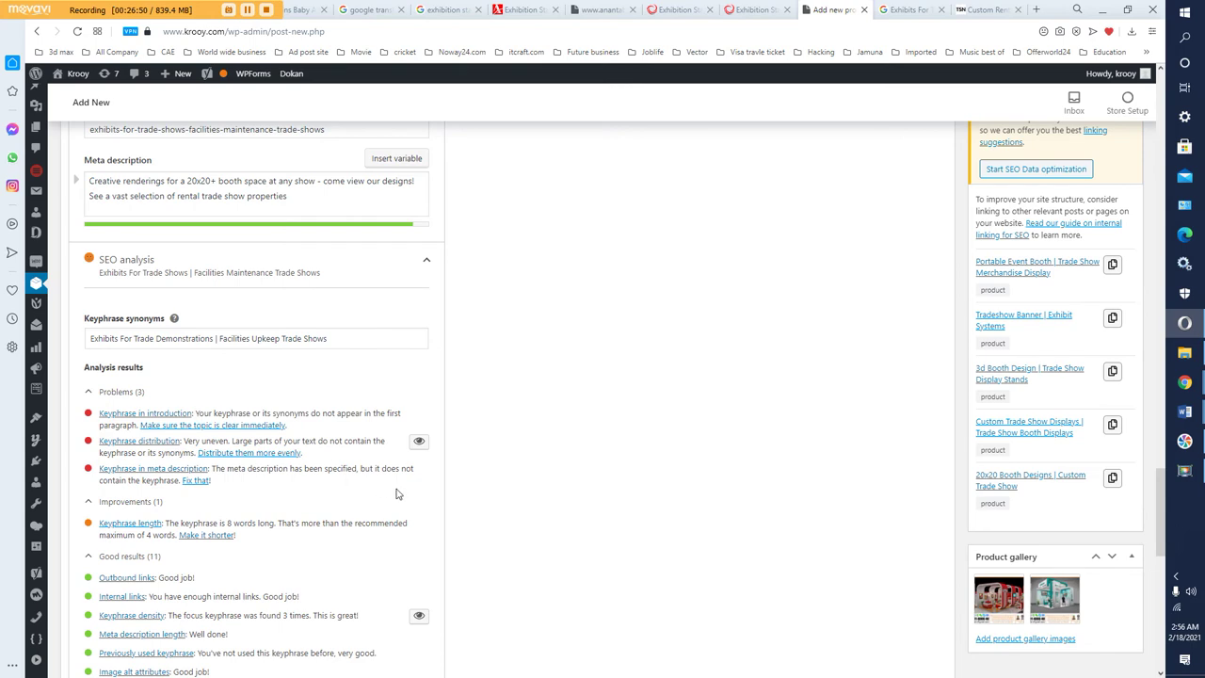
- Format the description line "CUSTOMIZABLE AND AFFORDABLE TURNKEY RENTAL SOLUTION COMMITMENT" as Heading 2
{"action": "scroll", "coordinate": [442, 497], "scroll_direction": "up", "scroll_amount": 15}
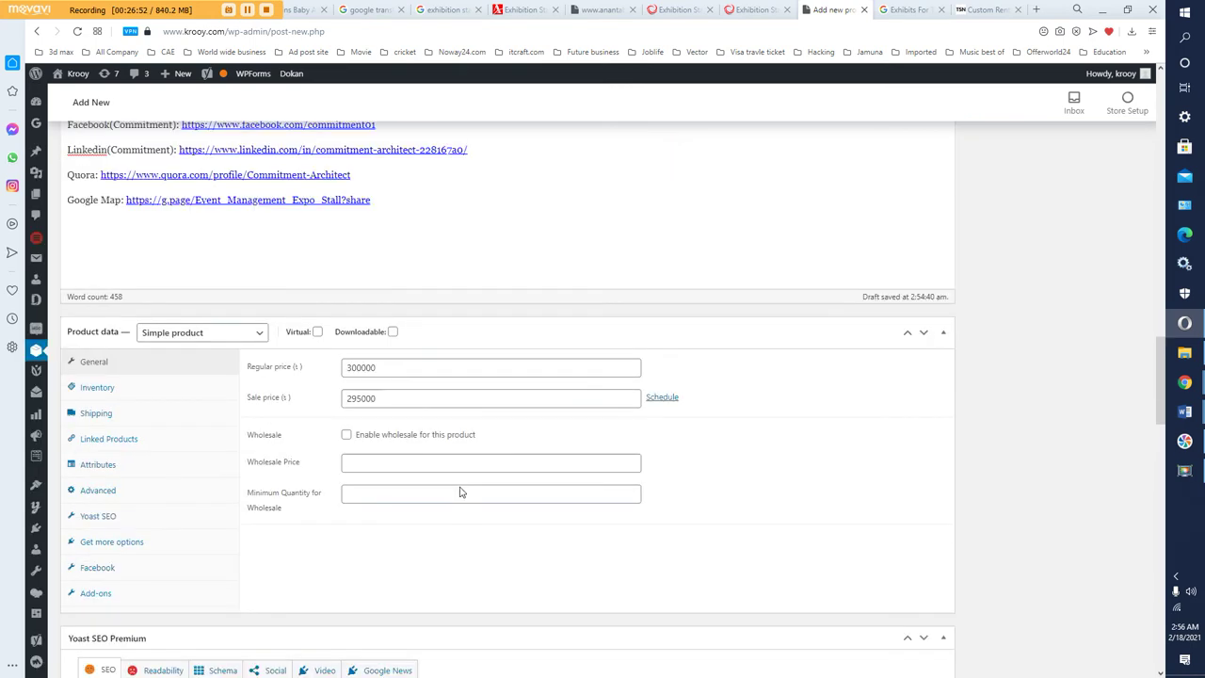
{"action": "scroll", "coordinate": [459, 492], "scroll_direction": "up", "scroll_amount": 15}
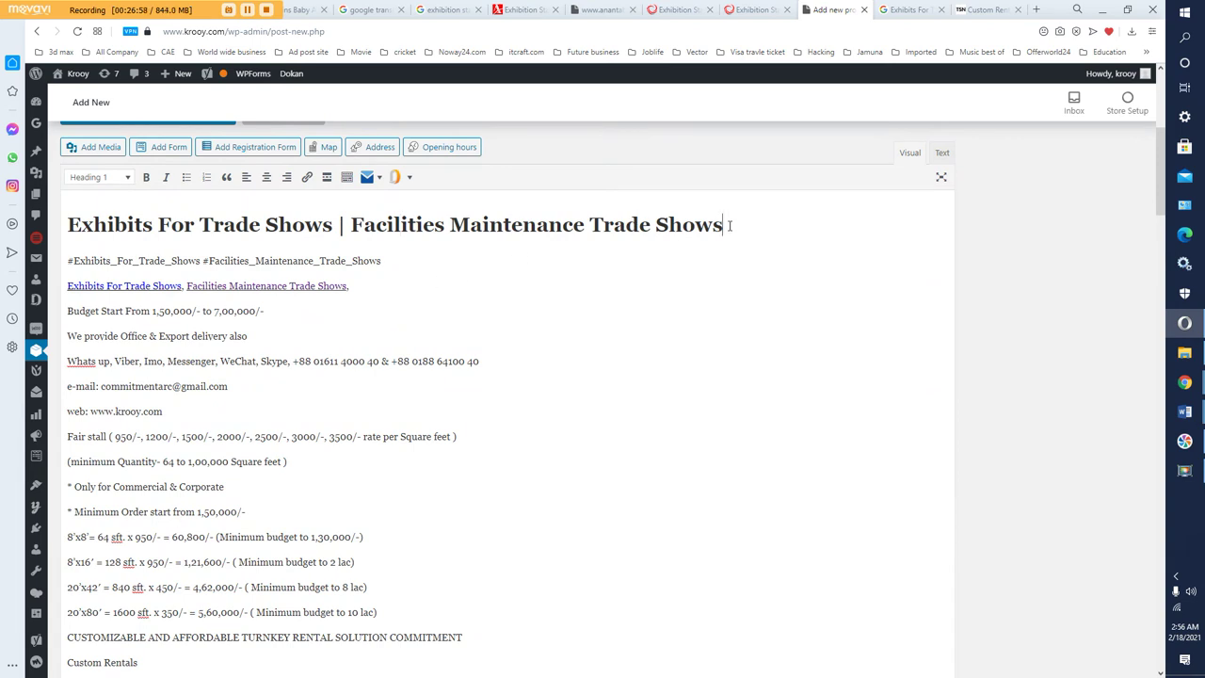
{"action": "mouse_move", "coordinate": [729, 225]}
{"action": "left_mouse_down"}
{"action": "mouse_move", "coordinate": [31, 213]}
{"action": "mouse_move", "coordinate": [488, 246]}
{"action": "mouse_move", "coordinate": [586, 226]}
{"action": "mouse_move", "coordinate": [723, 224]}
{"action": "left_mouse_up"}
{"action": "left_click", "coordinate": [158, 224]}
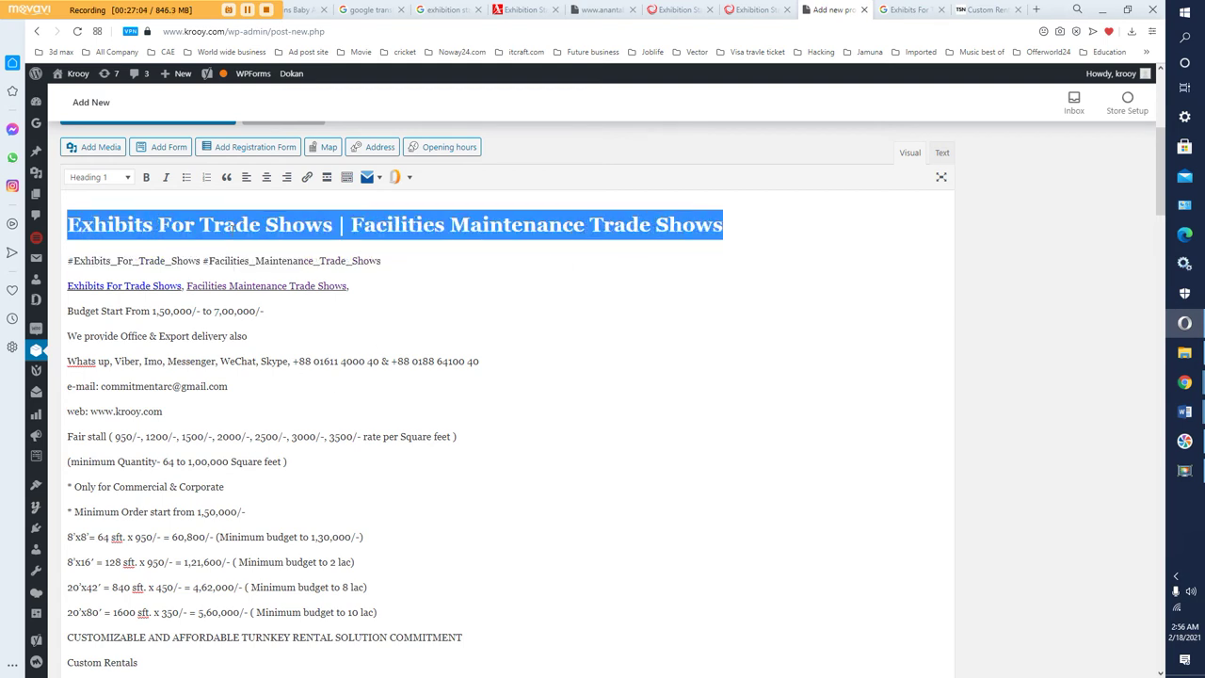
{"action": "left_click", "coordinate": [233, 229]}
{"action": "scroll", "coordinate": [235, 370], "scroll_direction": "down", "scroll_amount": 5}
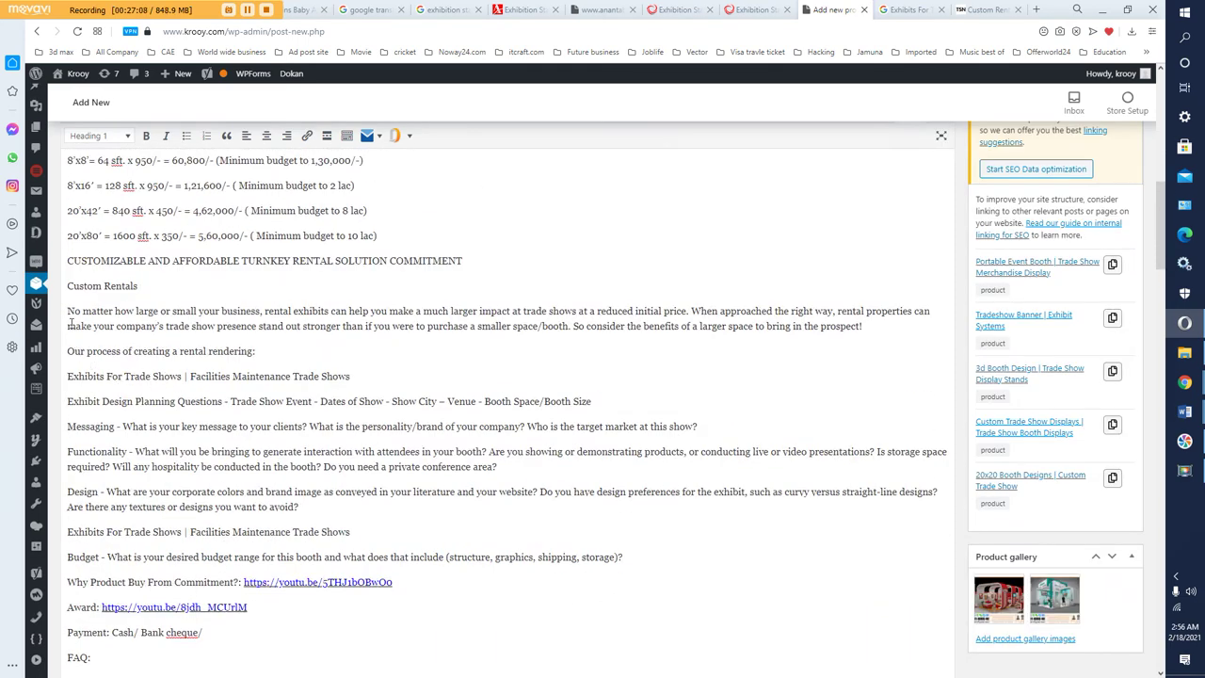
{"action": "left_click_drag", "start_coordinate": [69, 266], "coordinate": [465, 263]}
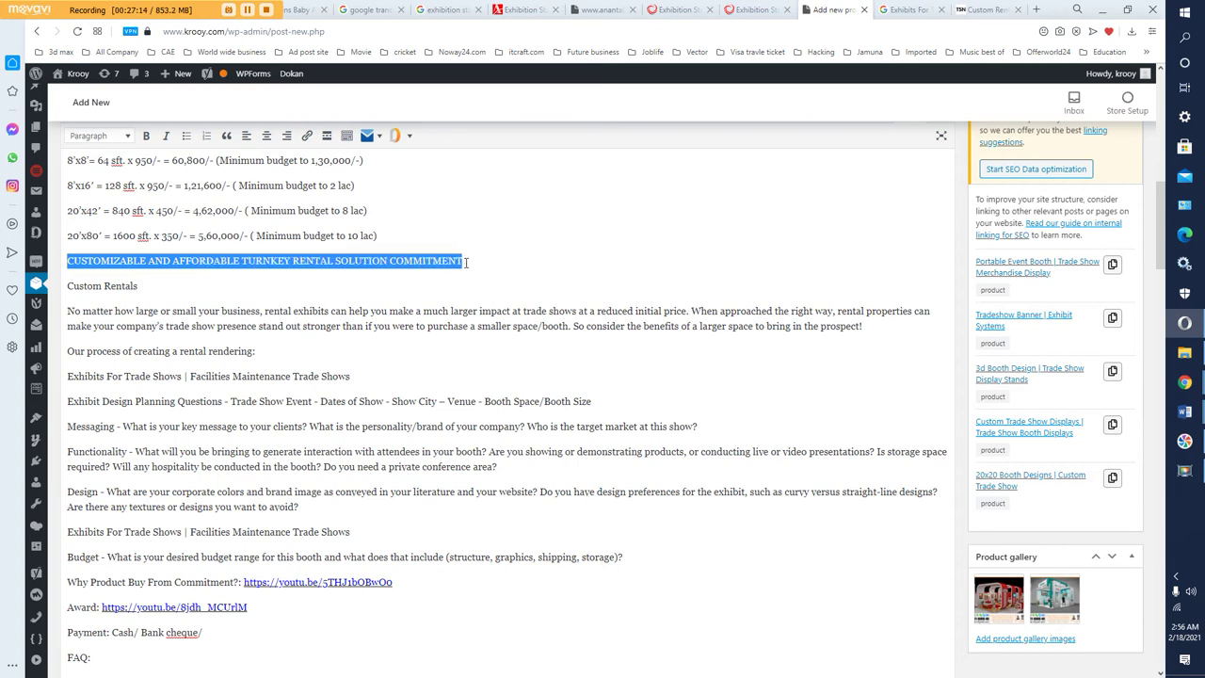
{"action": "left_click", "coordinate": [97, 138]}
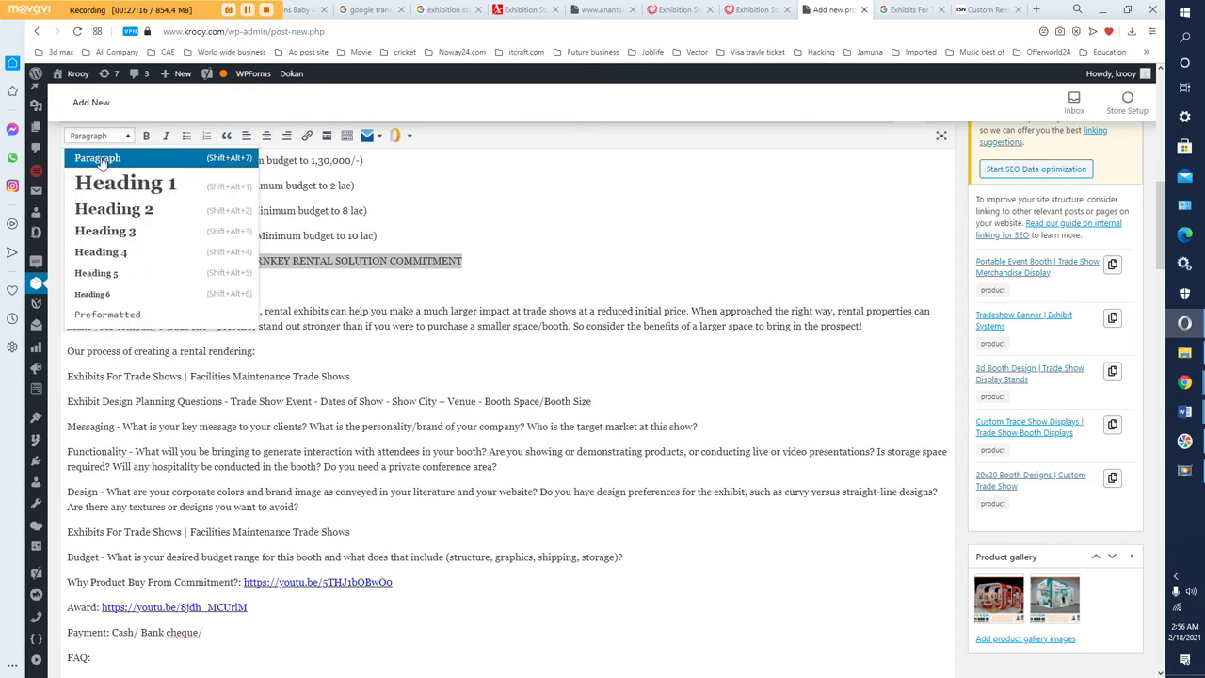
{"action": "left_click", "coordinate": [110, 208]}
{"action": "left_click", "coordinate": [116, 310]}
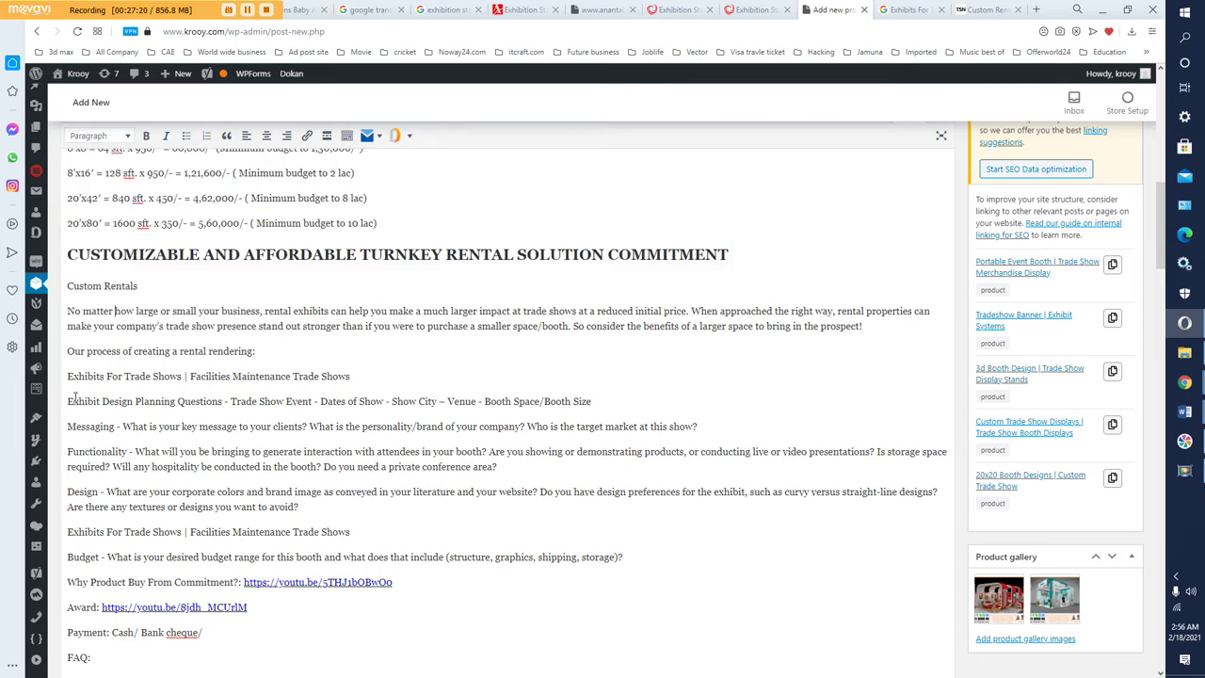
- Format the description line beginning "Exhibit Design Planning Questions" as Heading 3
{"action": "left_click_drag", "start_coordinate": [69, 402], "coordinate": [220, 402]}
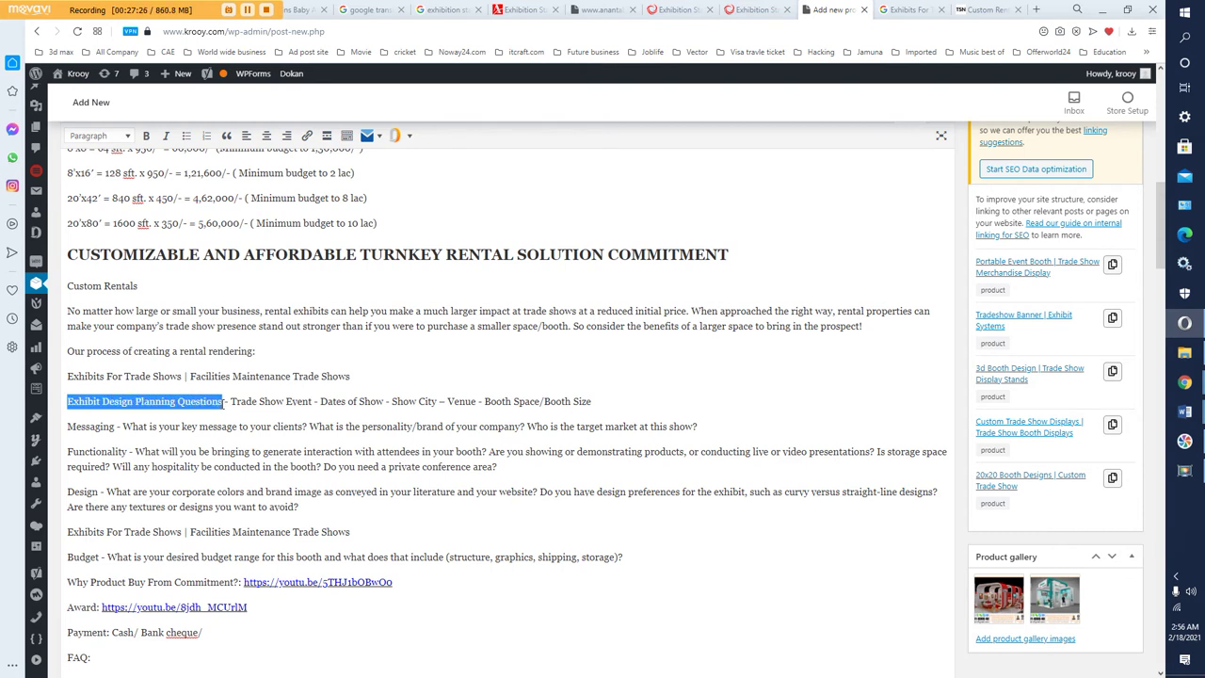
{"action": "left_click", "coordinate": [115, 137]}
{"action": "left_click", "coordinate": [113, 232]}
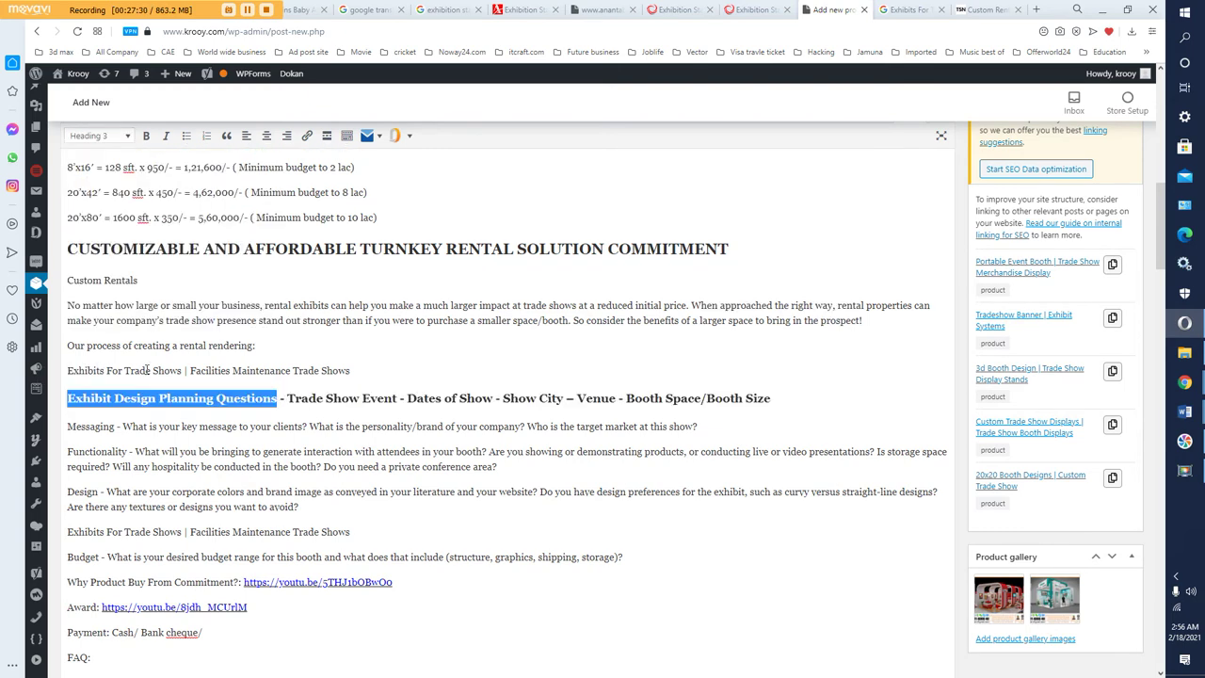
- Review the description's Heading 1, Heading 2 and Heading 3 lines, from the title line through the exhibit design planning line
{"action": "left_click", "coordinate": [189, 248]}
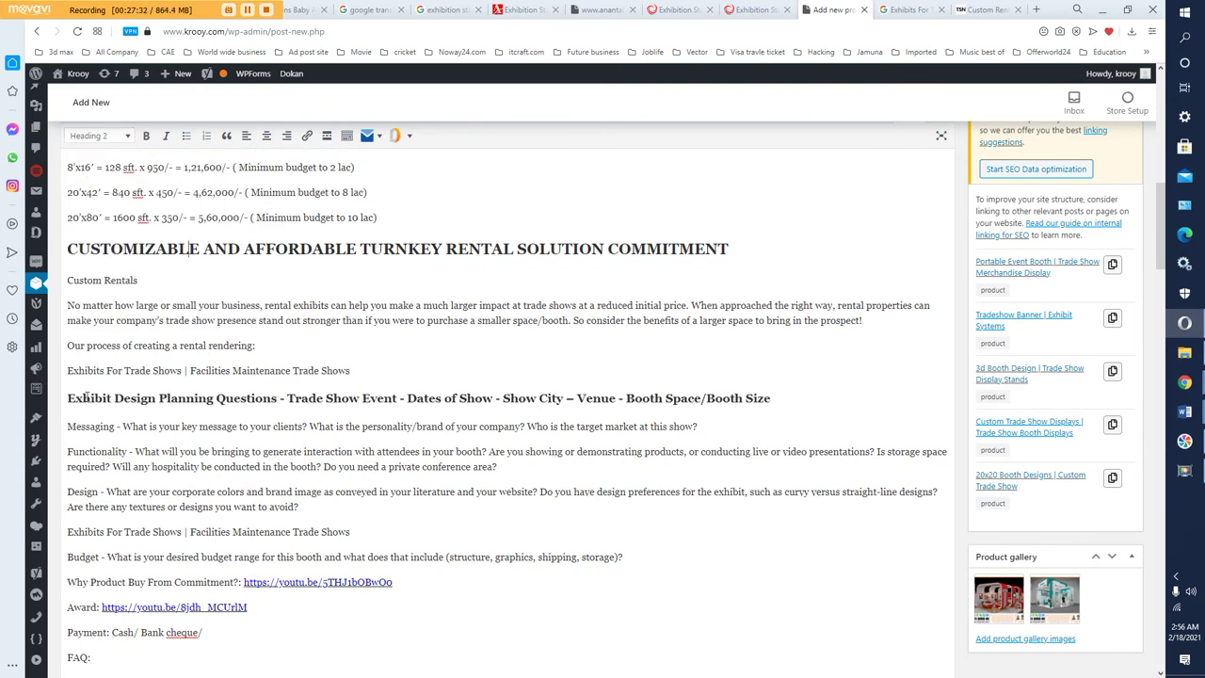
{"action": "left_click_drag", "start_coordinate": [68, 398], "coordinate": [156, 398]}
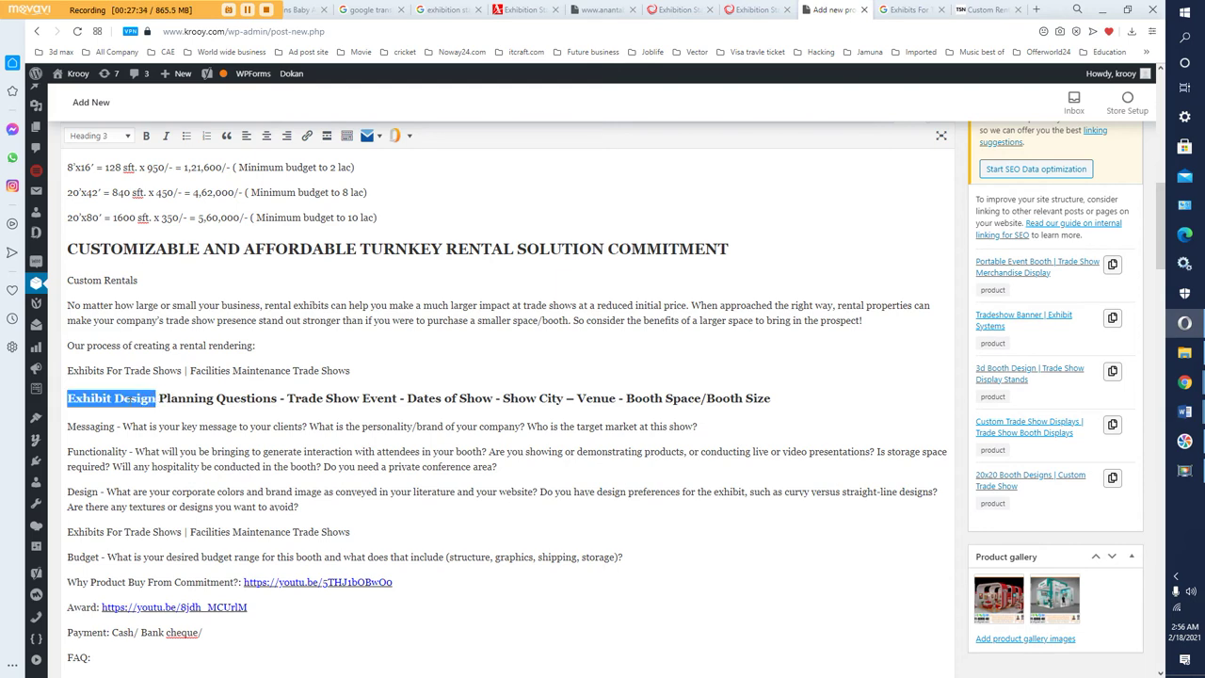
{"action": "left_click", "coordinate": [128, 398]}
{"action": "scroll", "coordinate": [174, 403], "scroll_direction": "up", "scroll_amount": 8}
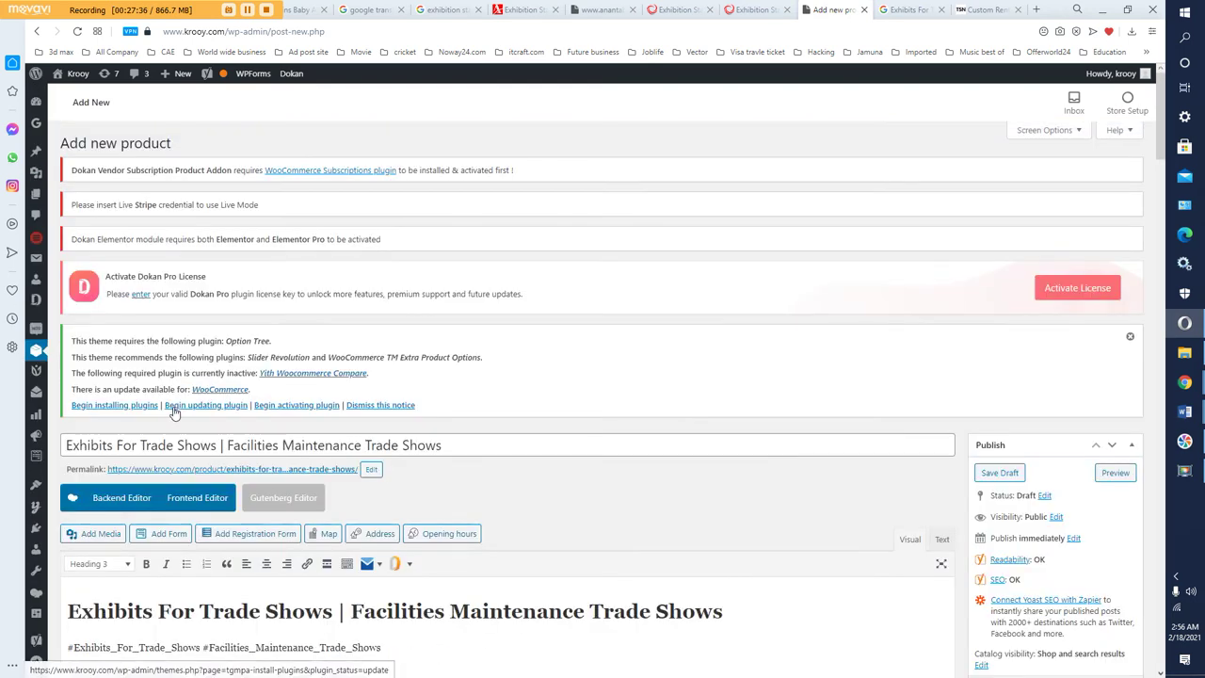
{"action": "scroll", "coordinate": [110, 300], "scroll_direction": "down", "scroll_amount": 3}
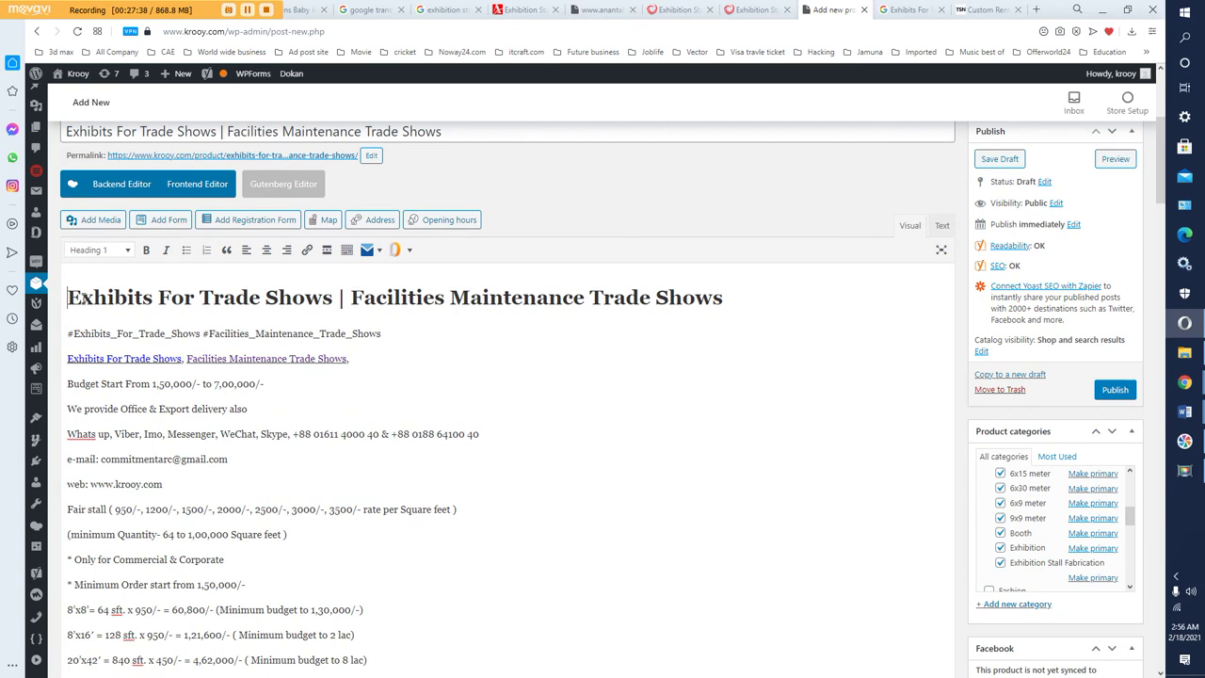
{"action": "left_click_drag", "start_coordinate": [69, 297], "coordinate": [214, 297]}
{"action": "left_click", "coordinate": [215, 344]}
{"action": "scroll", "coordinate": [221, 376], "scroll_direction": "down", "scroll_amount": 3}
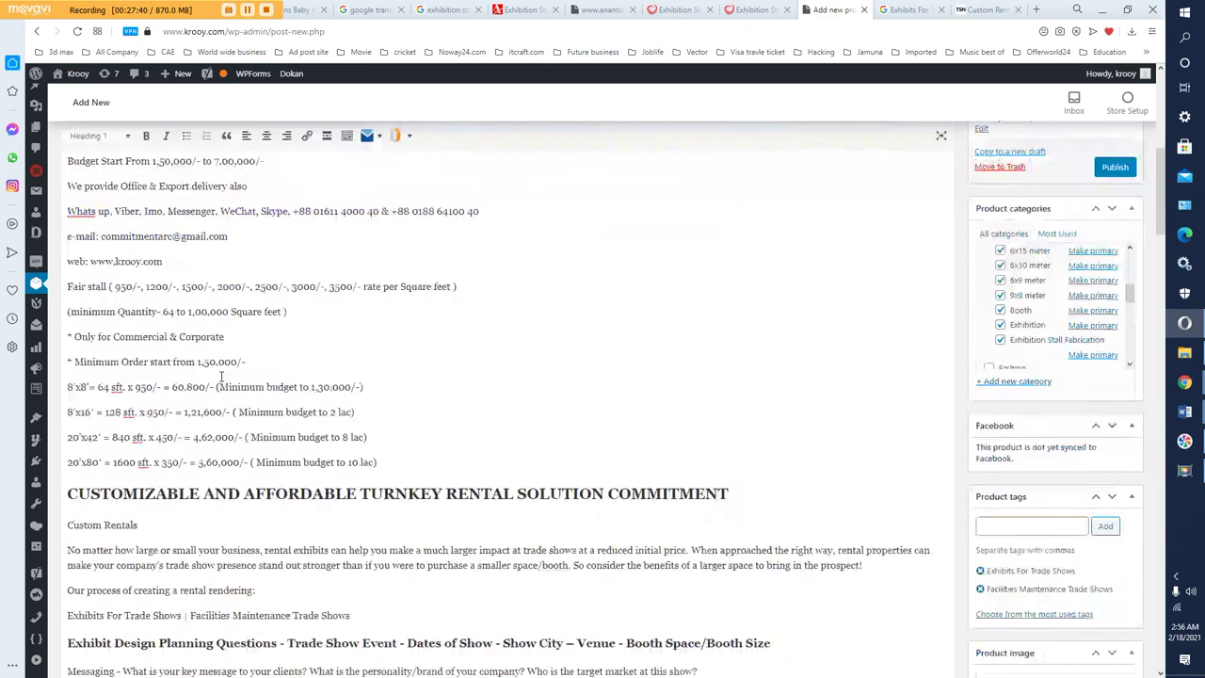
{"action": "scroll", "coordinate": [222, 376], "scroll_direction": "down", "scroll_amount": 3}
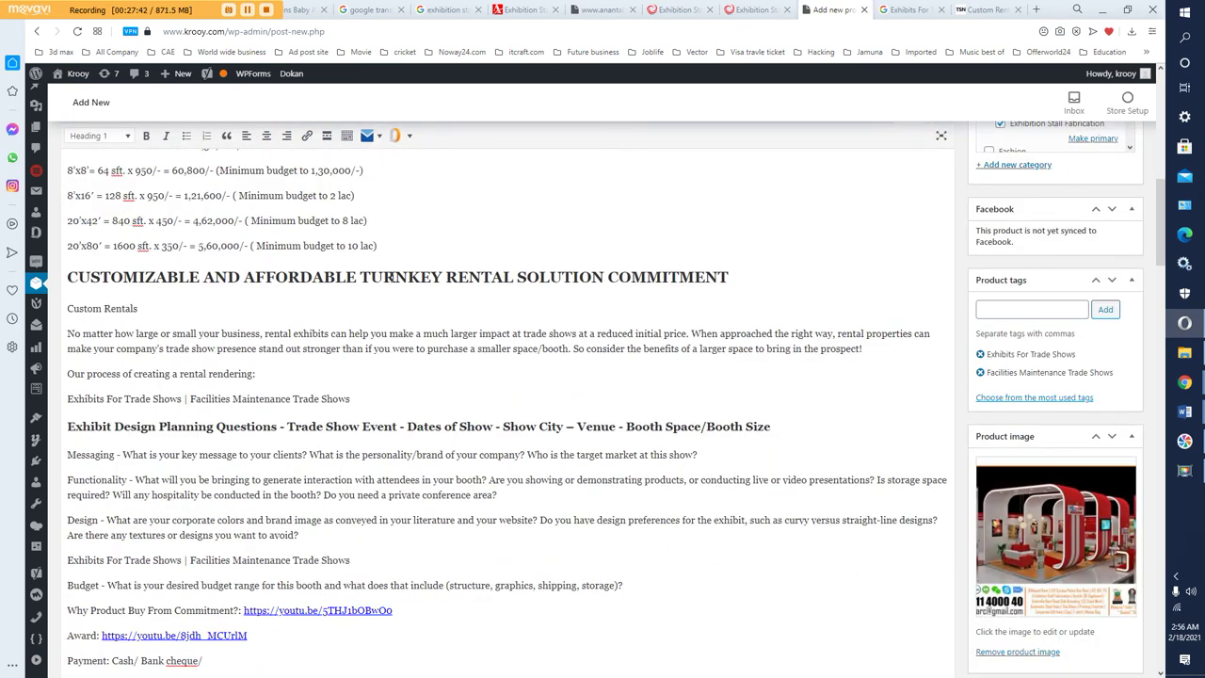
- Check the Yoast SEO analysis results for the description with its Heading 1, Heading 2 and Heading 3 lines
{"action": "scroll", "coordinate": [273, 400], "scroll_direction": "down", "scroll_amount": 10}
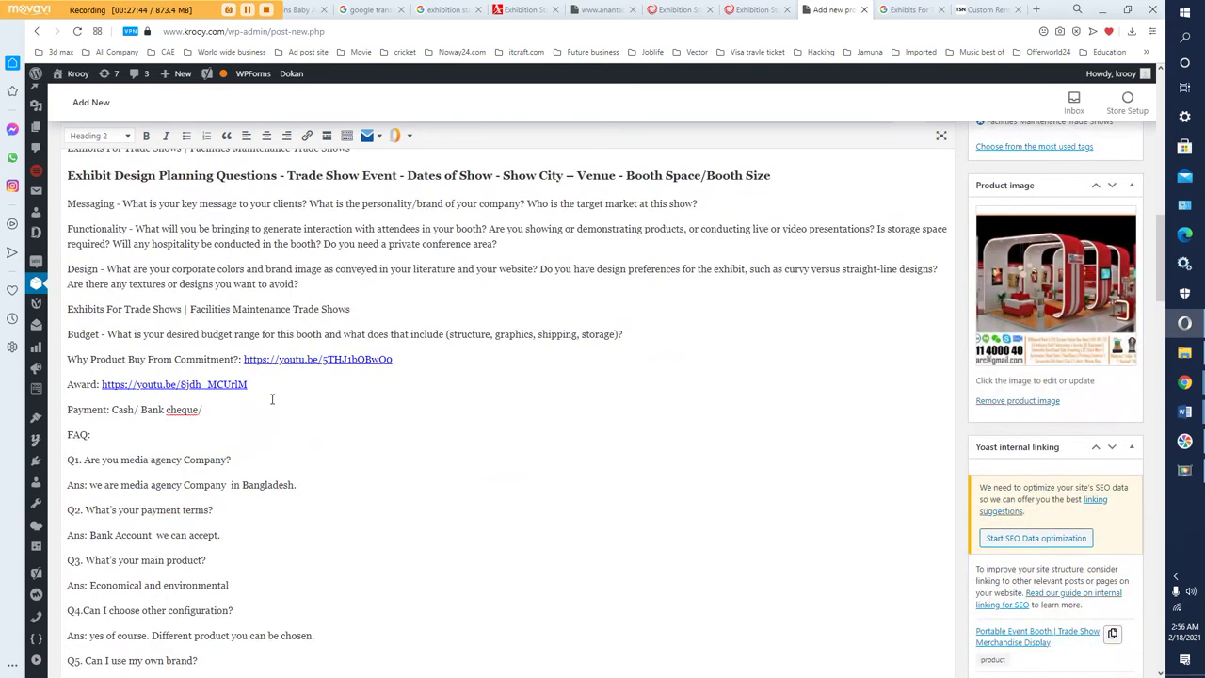
{"action": "scroll", "coordinate": [276, 407], "scroll_direction": "down", "scroll_amount": 8}
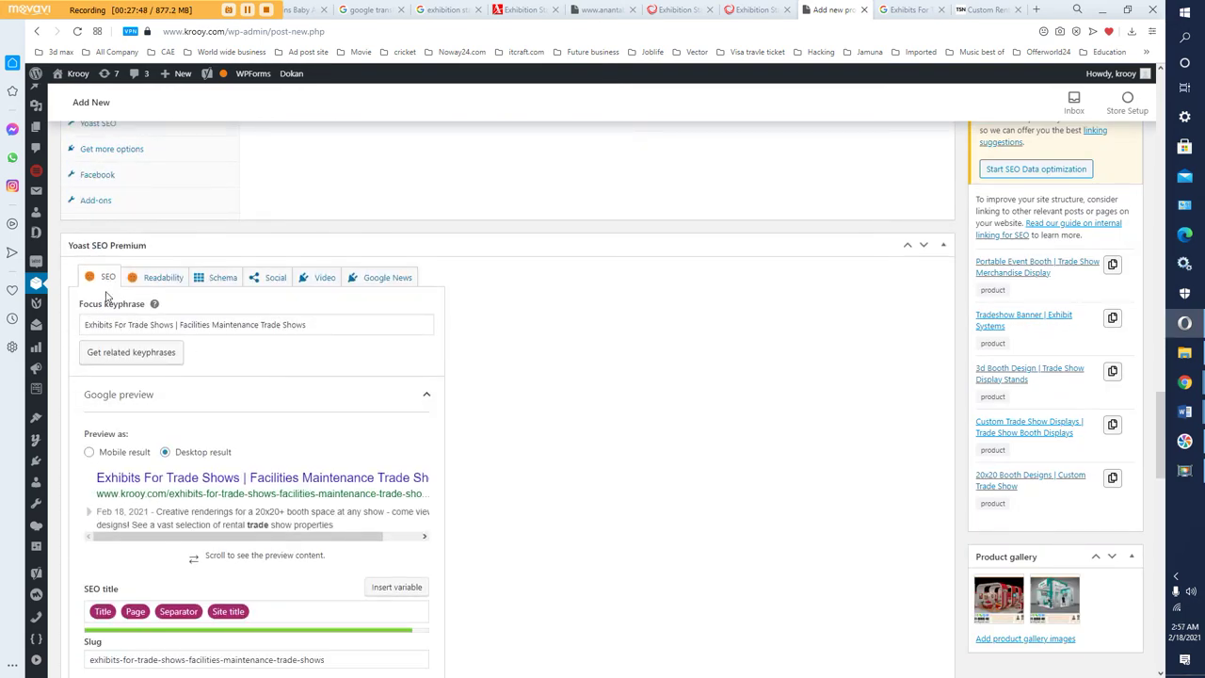
{"action": "scroll", "coordinate": [452, 403], "scroll_direction": "down", "scroll_amount": 3}
{"action": "scroll", "coordinate": [461, 426], "scroll_direction": "down", "scroll_amount": 2}
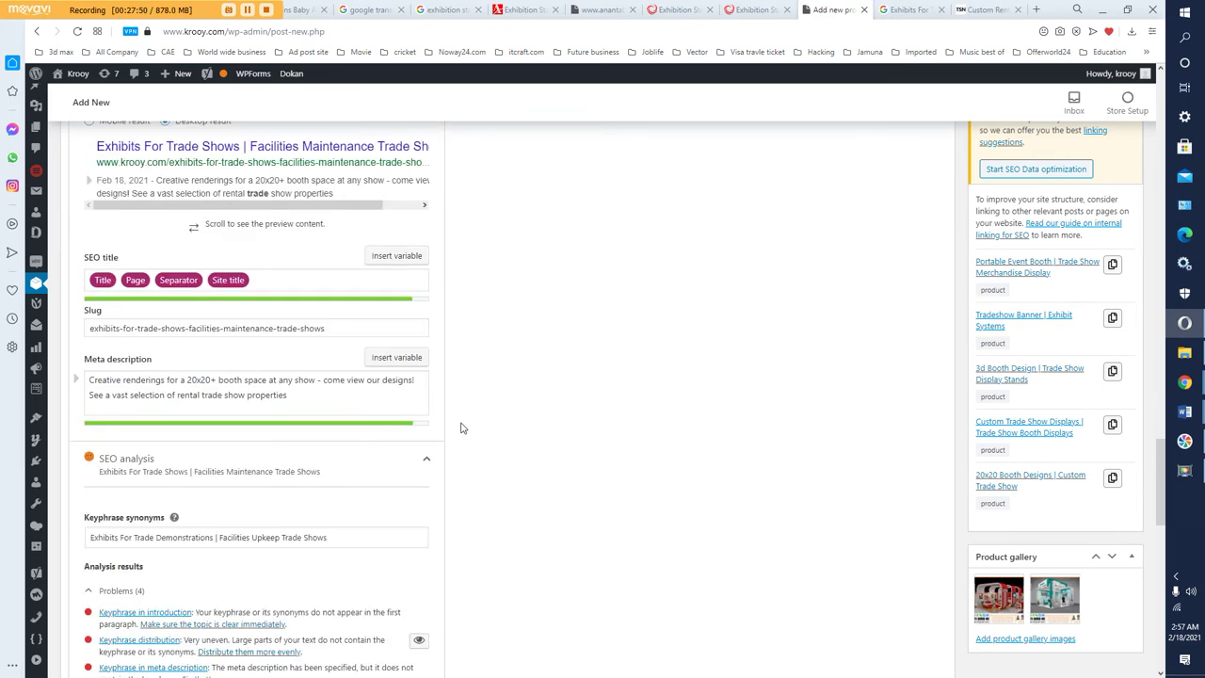
{"action": "scroll", "coordinate": [461, 429], "scroll_direction": "down", "scroll_amount": 3}
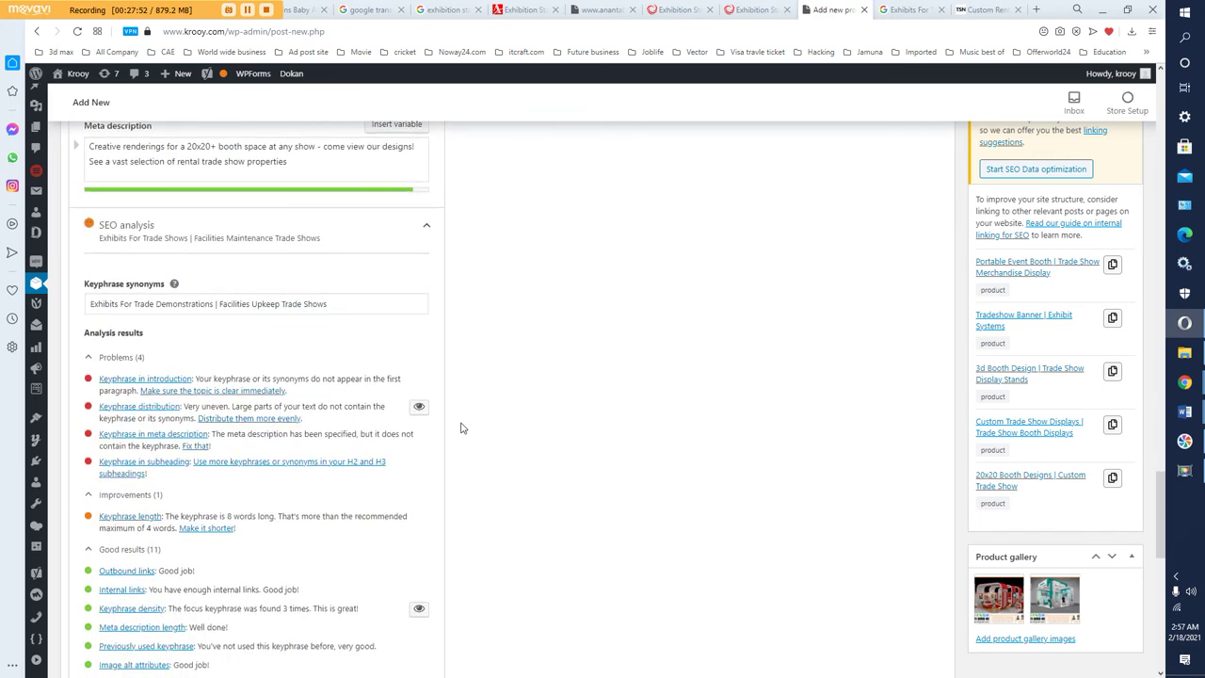
{"action": "scroll", "coordinate": [462, 428], "scroll_direction": "down", "scroll_amount": 1}
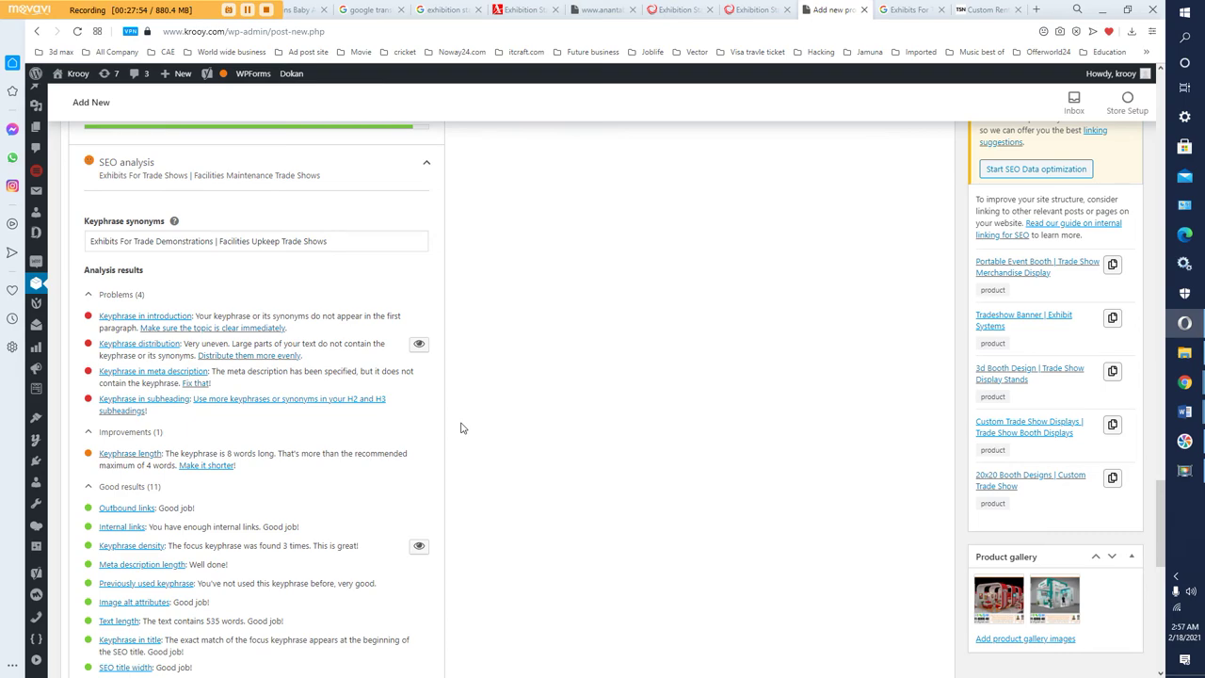
- Set the description's opening line "Exhibits For Trade Shows | Facilities Maintenance Trade Shows" back to Paragraph format
{"action": "scroll", "coordinate": [462, 429], "scroll_direction": "up", "scroll_amount": 20}
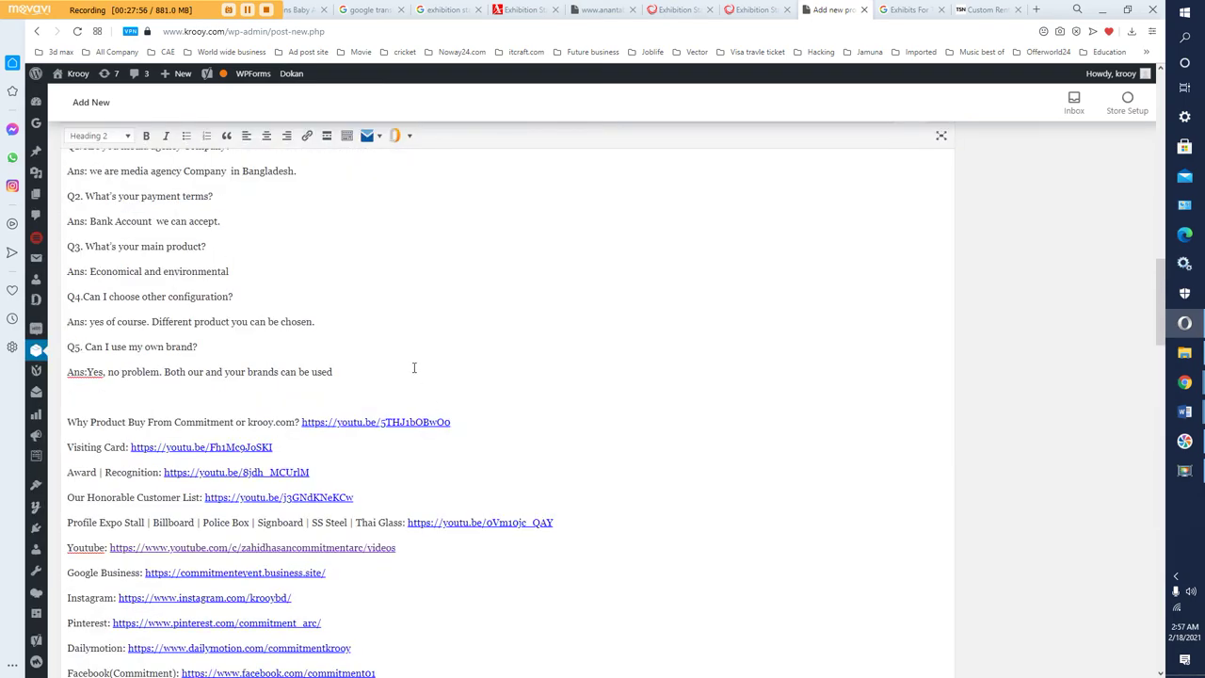
{"action": "scroll", "coordinate": [413, 367], "scroll_direction": "up", "scroll_amount": 15}
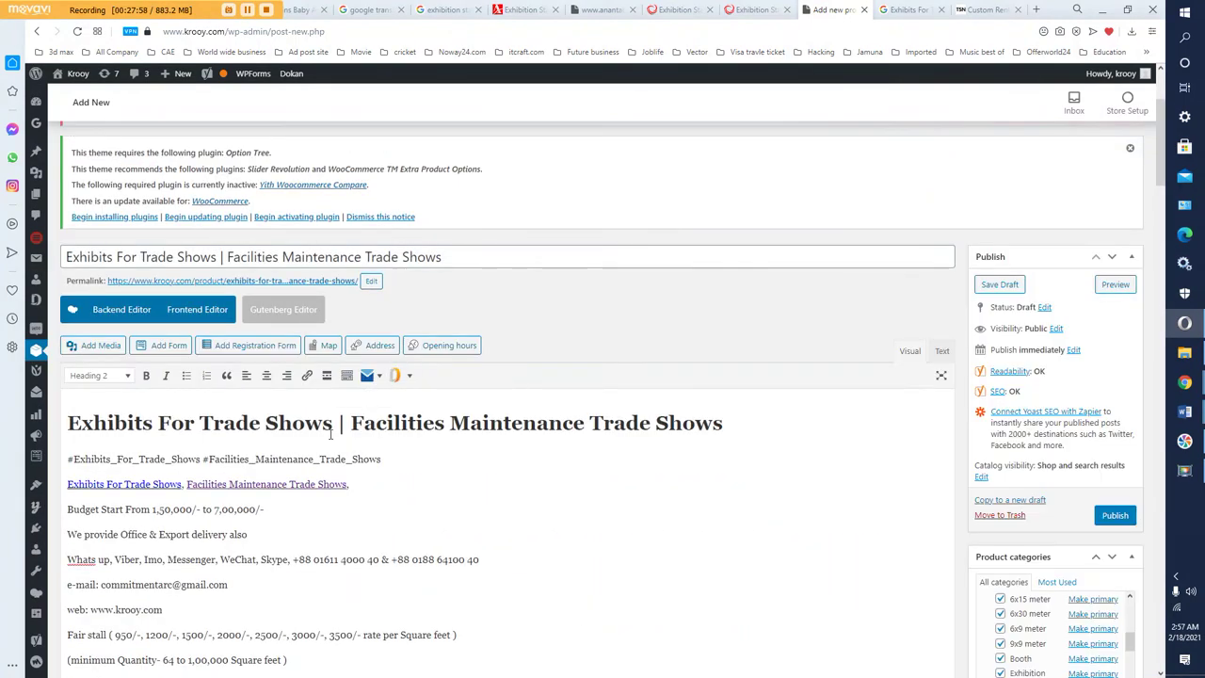
{"action": "left_click", "coordinate": [330, 431]}
{"action": "key", "text": "shift+Home"}
{"action": "key", "text": "shift+End"}
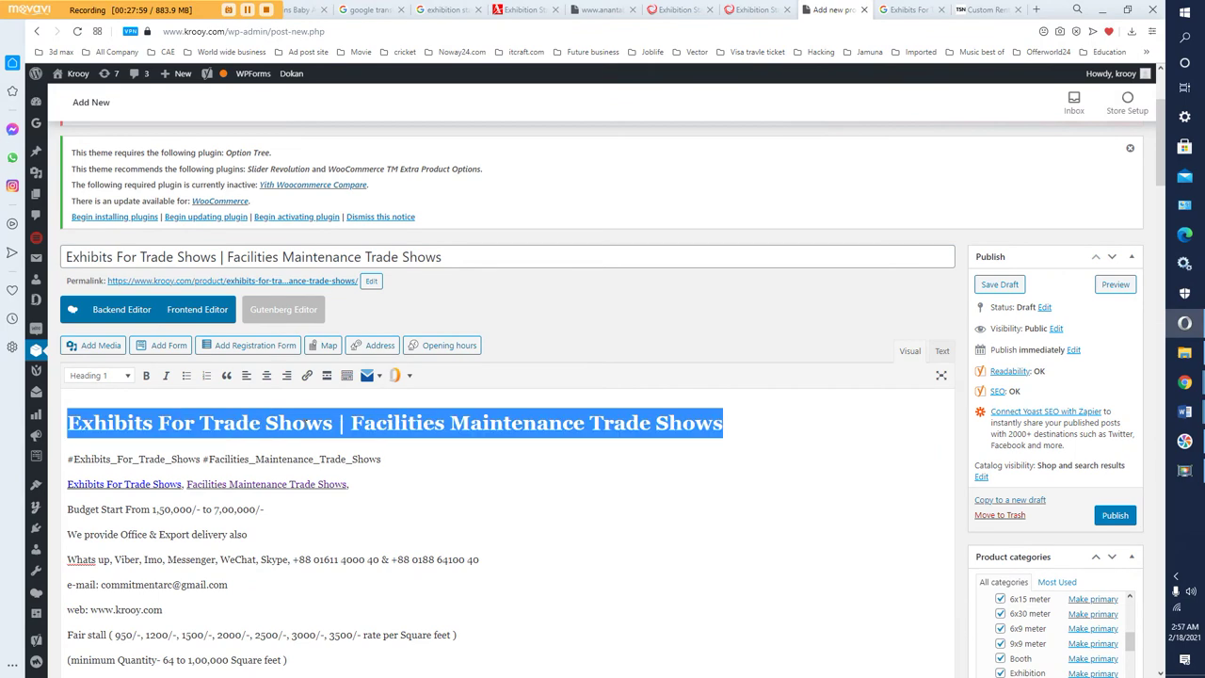
{"action": "left_click", "coordinate": [96, 375]}
{"action": "left_click", "coordinate": [94, 398]}
- Set the description line "CUSTOMIZABLE AND AFFORDABLE TURNKEY RENTAL SOLUTION COMMITMENT" back to Paragraph format
{"action": "scroll", "coordinate": [236, 462], "scroll_direction": "down", "scroll_amount": 4}
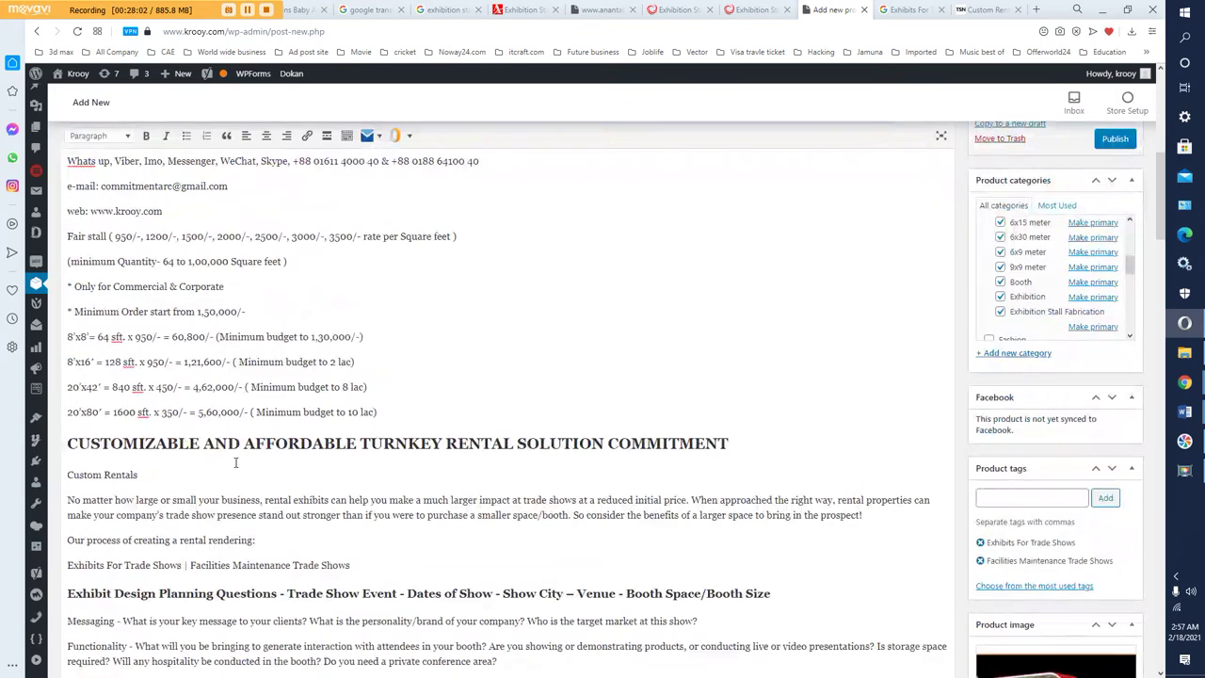
{"action": "triple_click", "coordinate": [207, 379]}
{"action": "scroll", "coordinate": [221, 415], "scroll_direction": "up", "scroll_amount": 3}
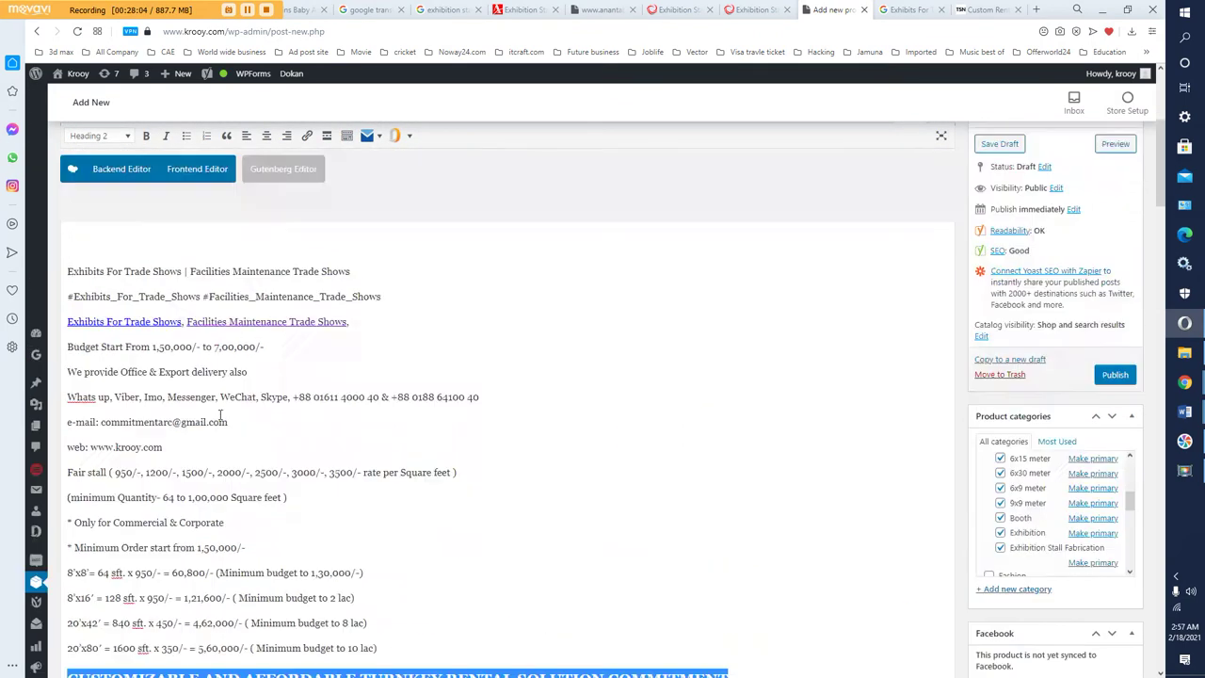
{"action": "scroll", "coordinate": [220, 415], "scroll_direction": "up", "scroll_amount": 3}
{"action": "left_click", "coordinate": [99, 376]}
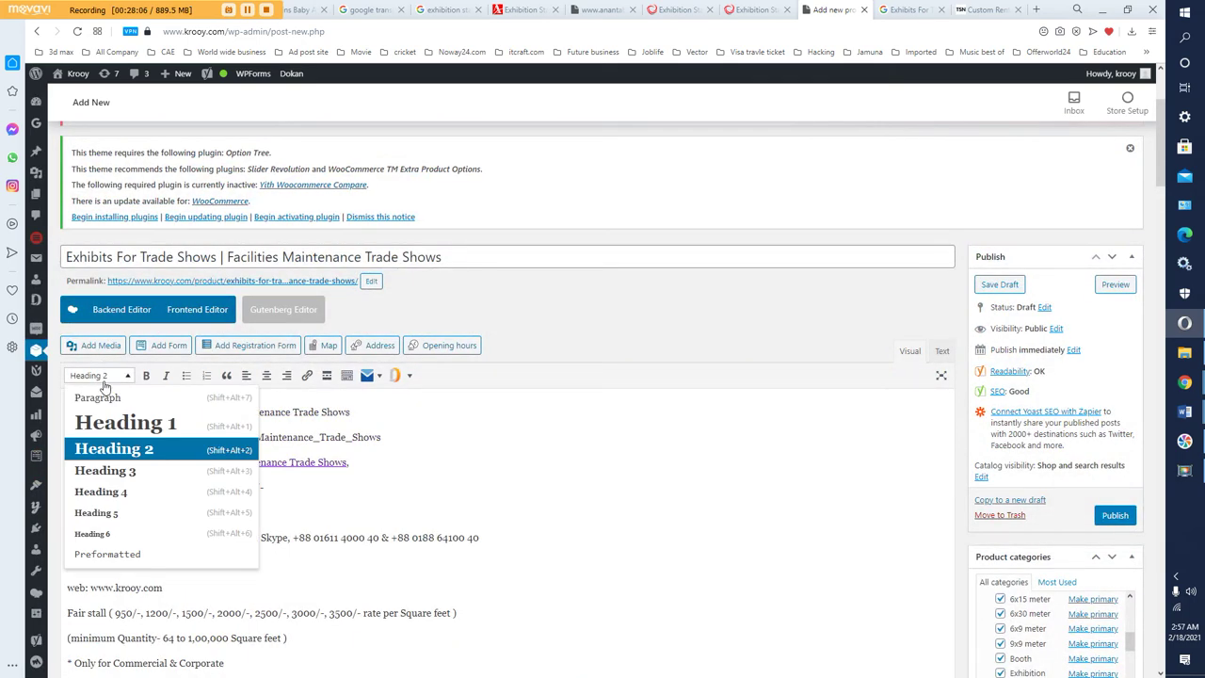
{"action": "left_click", "coordinate": [97, 398]}
- Set the description line beginning "Exhibit Design Planning Questions" back to Paragraph format
{"action": "scroll", "coordinate": [240, 542], "scroll_direction": "down", "scroll_amount": 5}
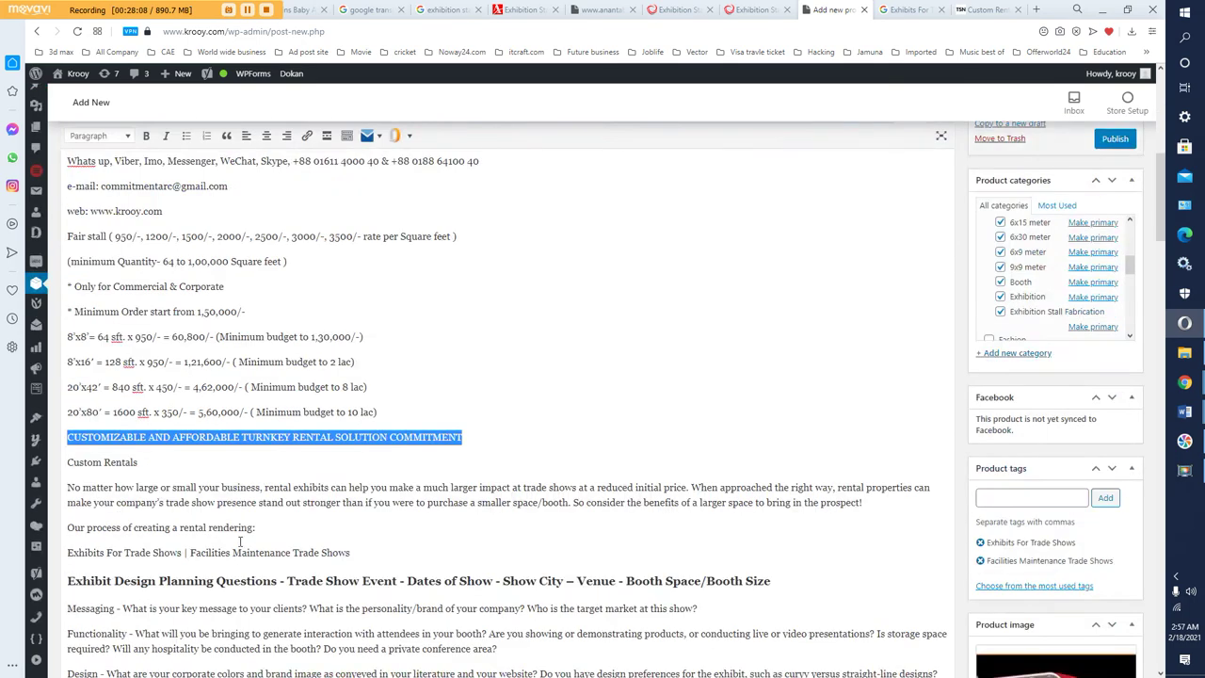
{"action": "triple_click", "coordinate": [240, 579]}
{"action": "scroll", "coordinate": [235, 527], "scroll_direction": "up", "scroll_amount": 5}
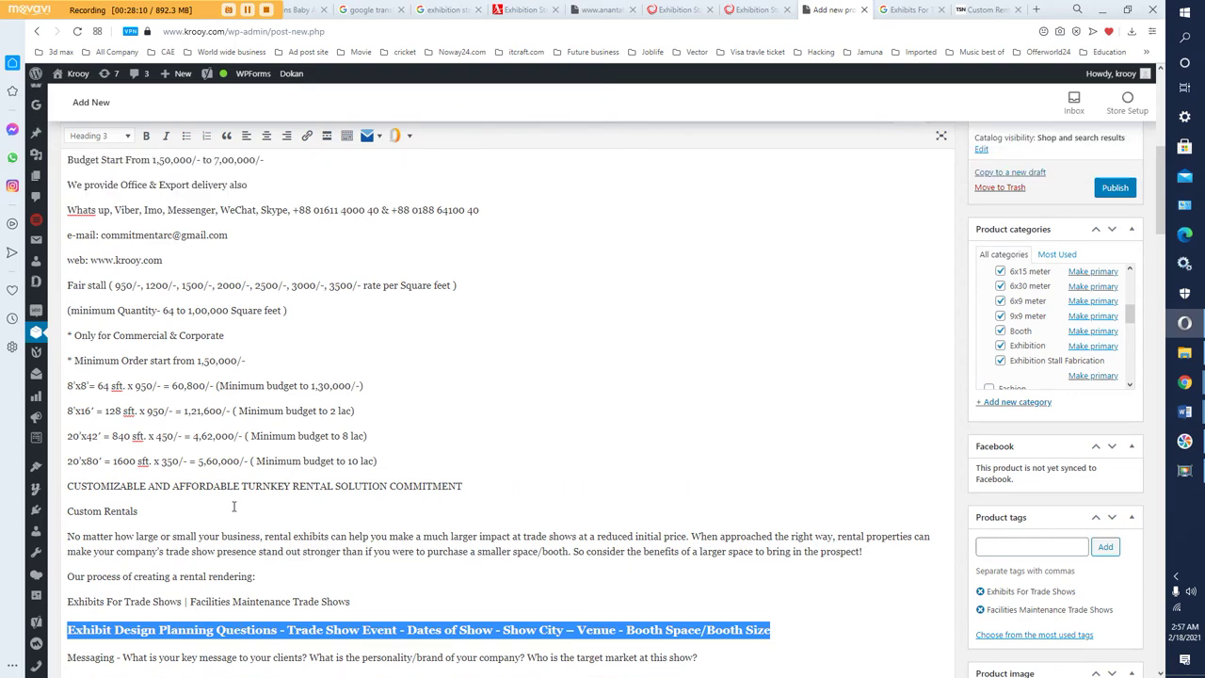
{"action": "left_click", "coordinate": [120, 377]}
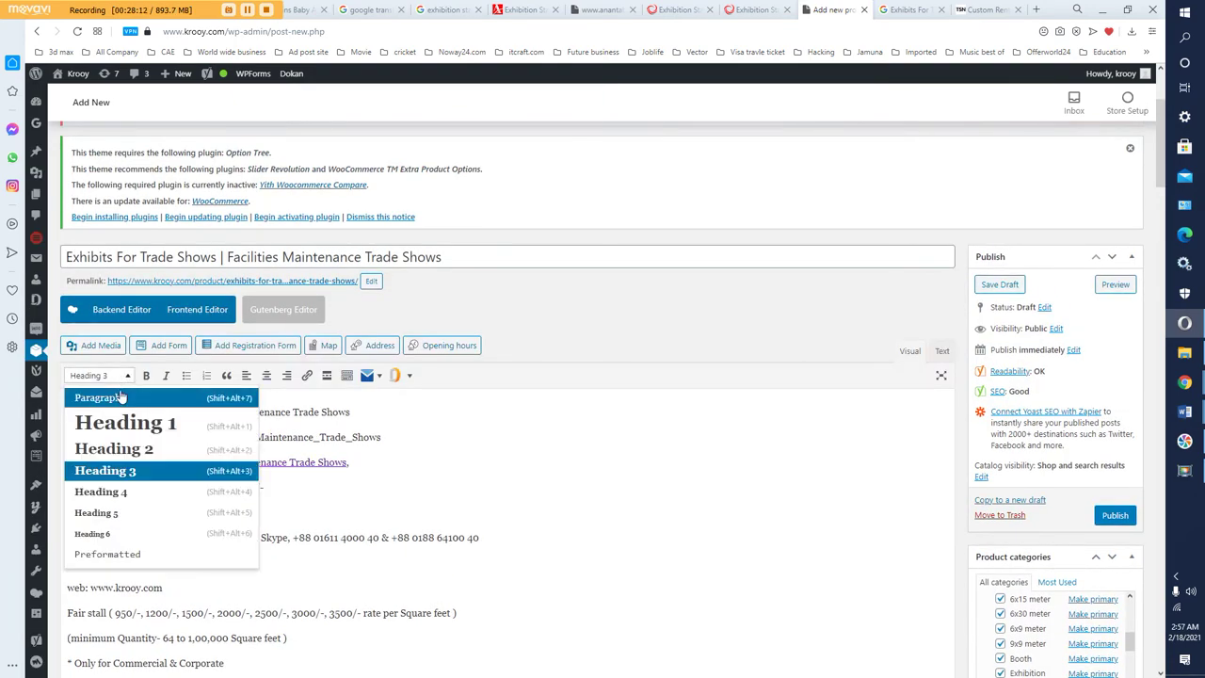
{"action": "left_click", "coordinate": [120, 399]}
- Review the Yoast SEO problems, improvements and good results with all three heading formats removed
{"action": "scroll", "coordinate": [546, 484], "scroll_direction": "down", "scroll_amount": 20}
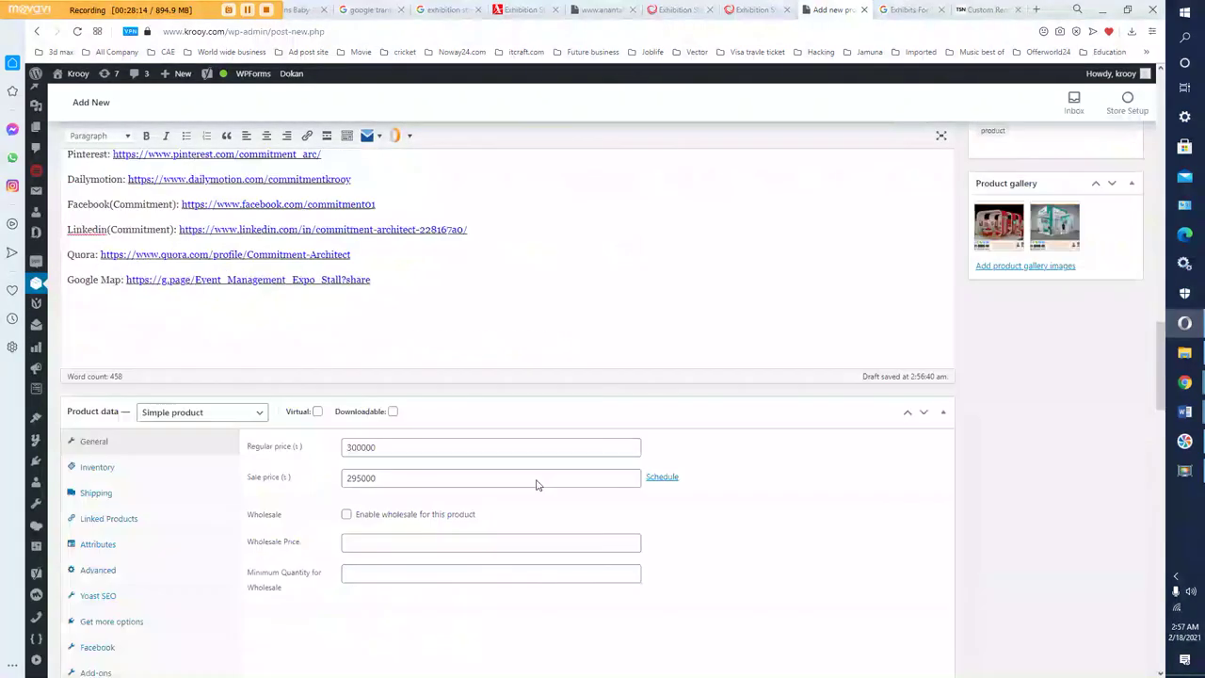
{"action": "scroll", "coordinate": [538, 484], "scroll_direction": "down", "scroll_amount": 3}
{"action": "scroll", "coordinate": [242, 368], "scroll_direction": "up", "scroll_amount": 2}
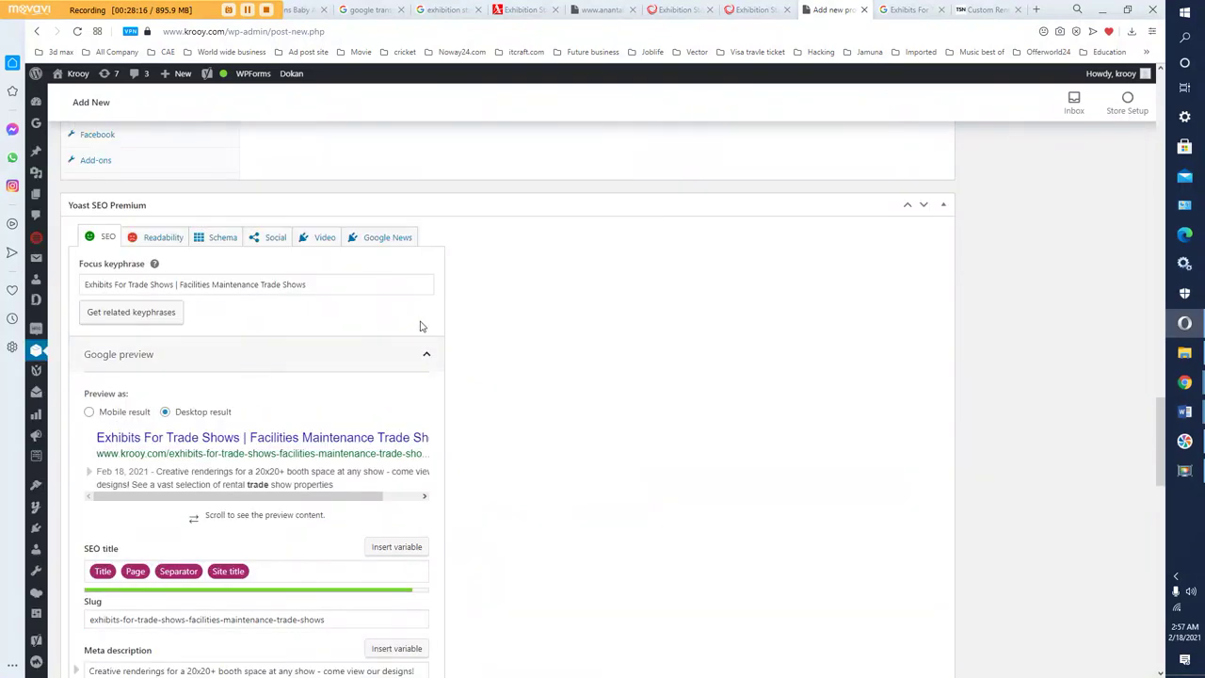
{"action": "left_click", "coordinate": [406, 284]}
{"action": "left_click", "coordinate": [513, 297]}
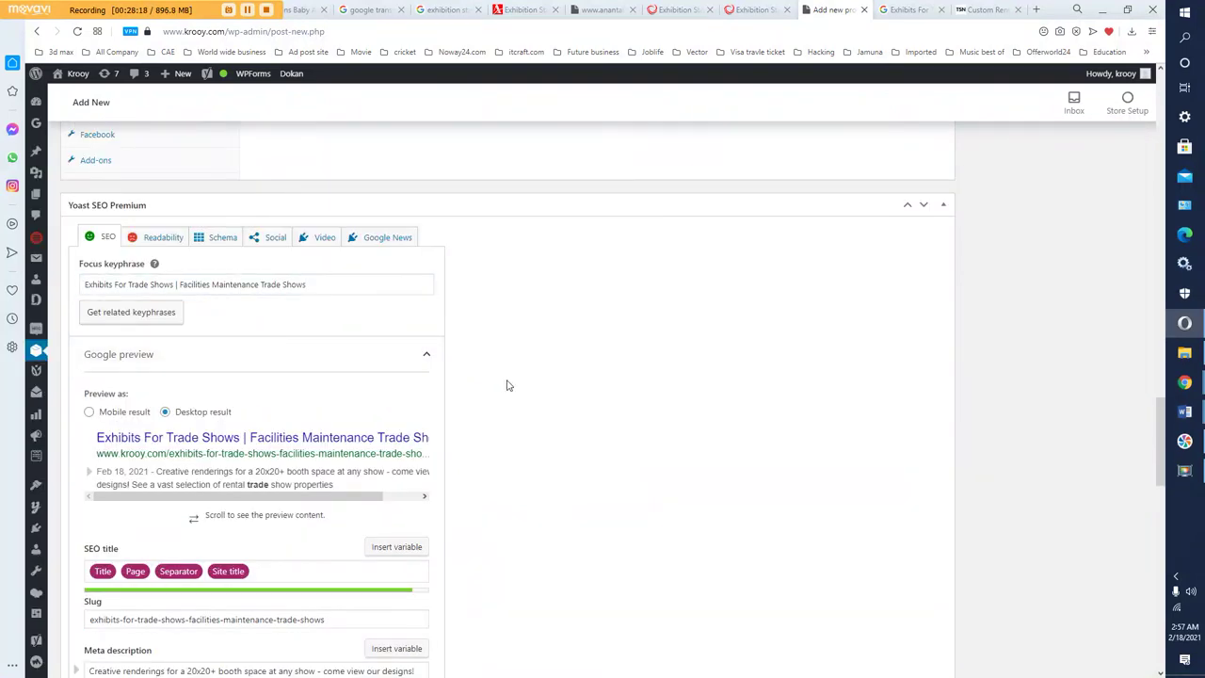
{"action": "scroll", "coordinate": [508, 383], "scroll_direction": "down", "scroll_amount": 3}
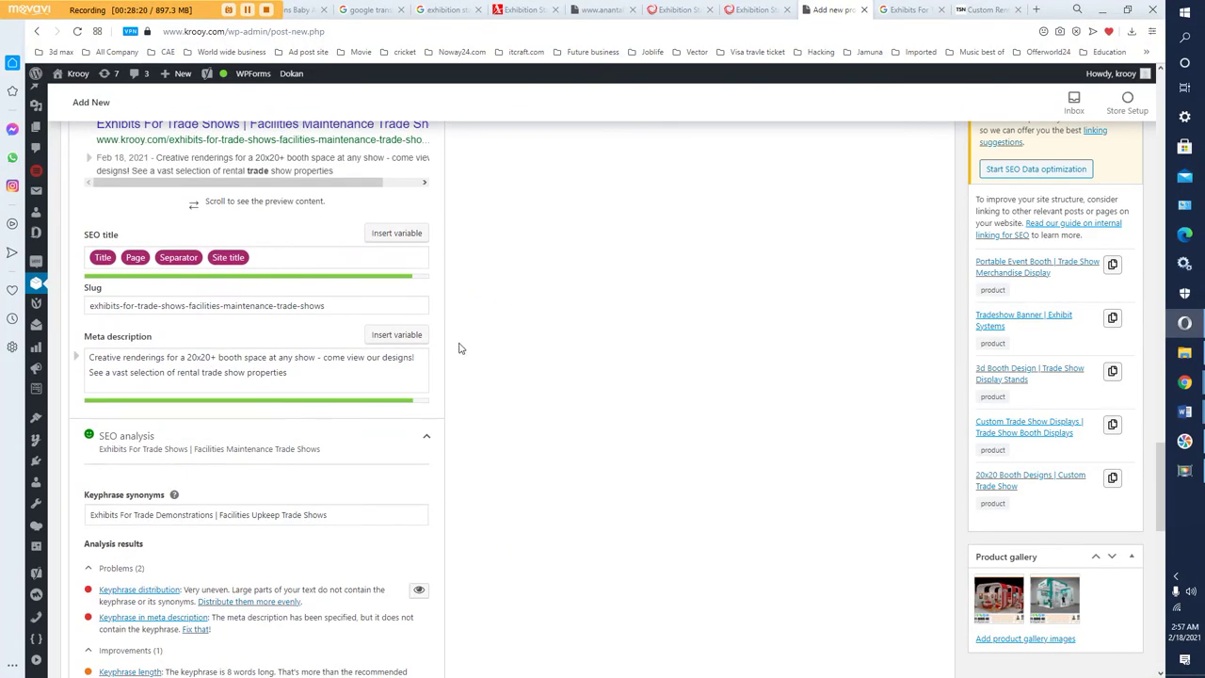
{"action": "scroll", "coordinate": [510, 388], "scroll_direction": "down", "scroll_amount": 3}
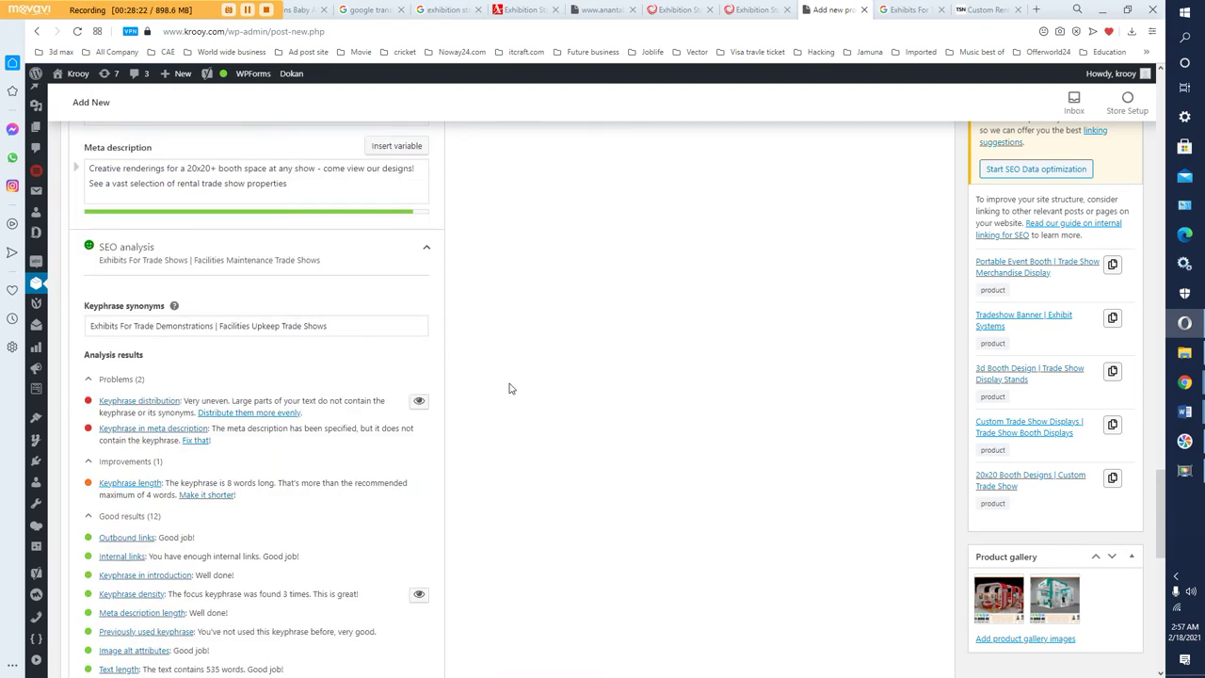
{"action": "scroll", "coordinate": [509, 388], "scroll_direction": "up", "scroll_amount": 8}
{"action": "scroll", "coordinate": [509, 388], "scroll_direction": "up", "scroll_amount": 15}
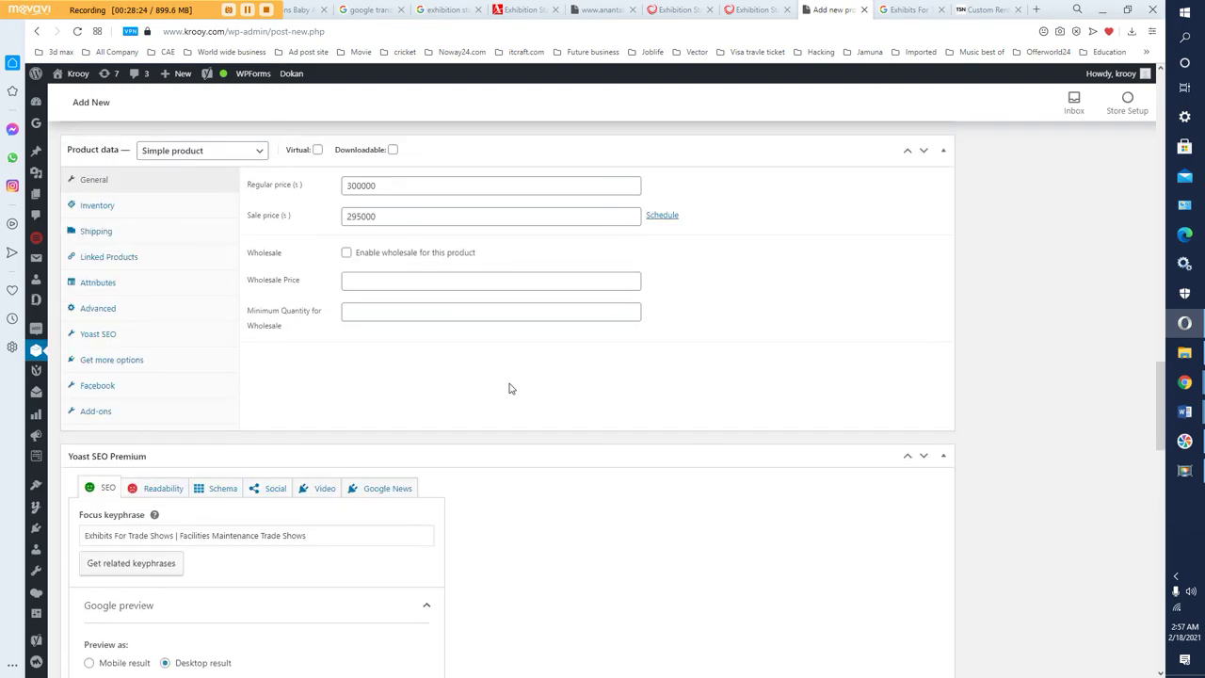
{"action": "scroll", "coordinate": [555, 373], "scroll_direction": "up", "scroll_amount": 15}
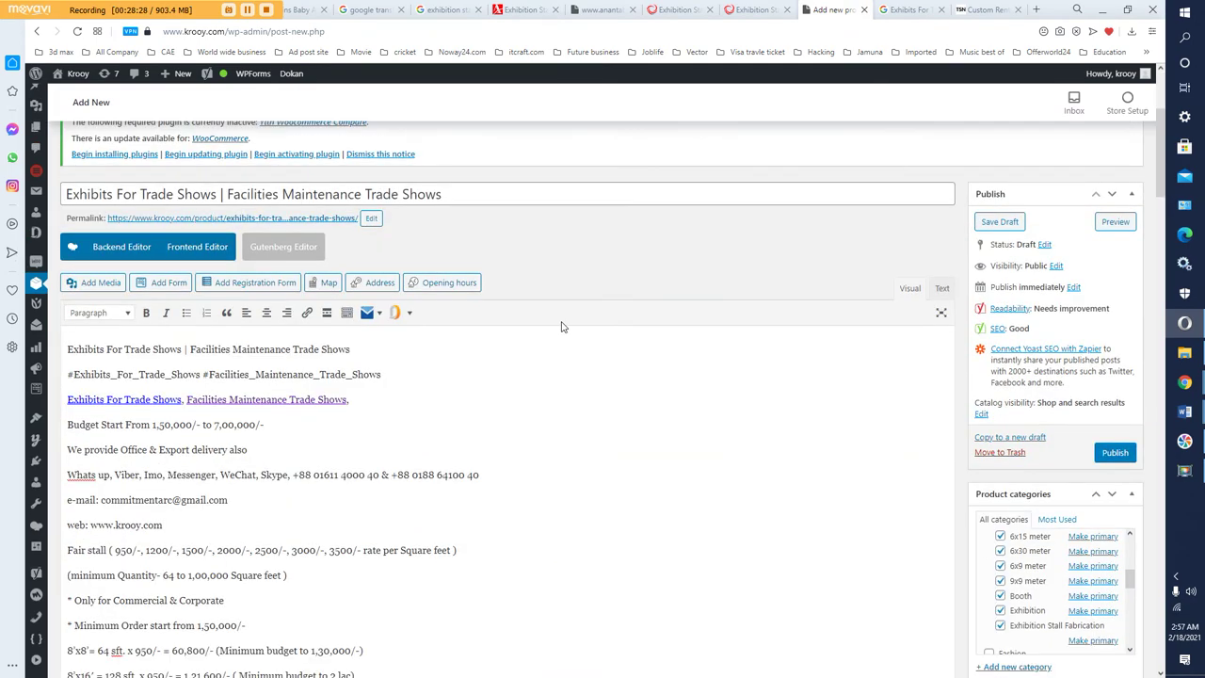
- Start inserting a Google map on the blank line below the description's Google Map link, with width 800 and height 800
{"action": "scroll", "coordinate": [643, 449], "scroll_direction": "down", "scroll_amount": 15}
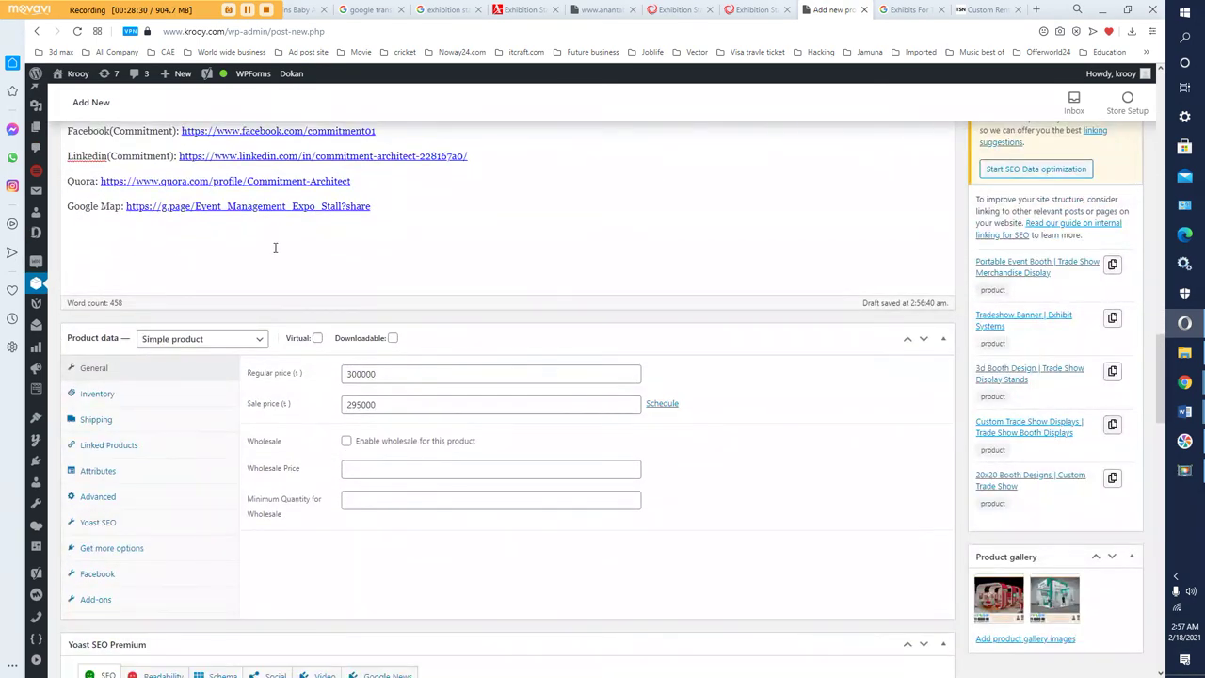
{"action": "scroll", "coordinate": [616, 328], "scroll_direction": "up", "scroll_amount": 3}
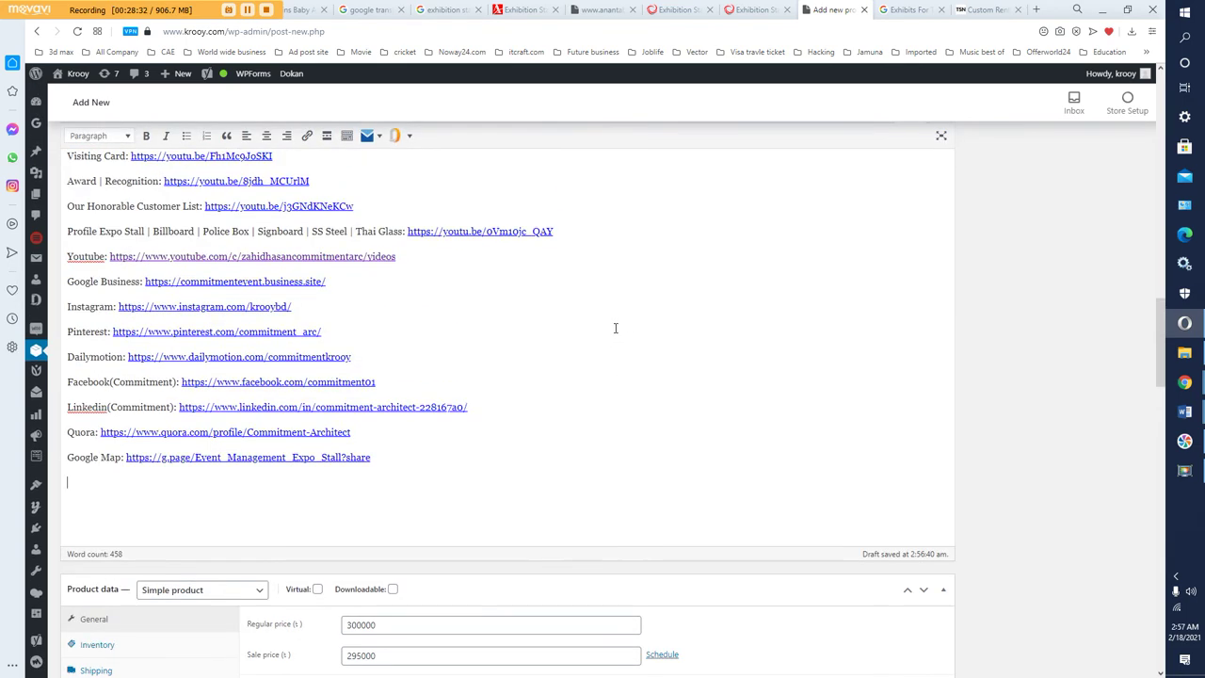
{"action": "scroll", "coordinate": [588, 363], "scroll_direction": "up", "scroll_amount": 15}
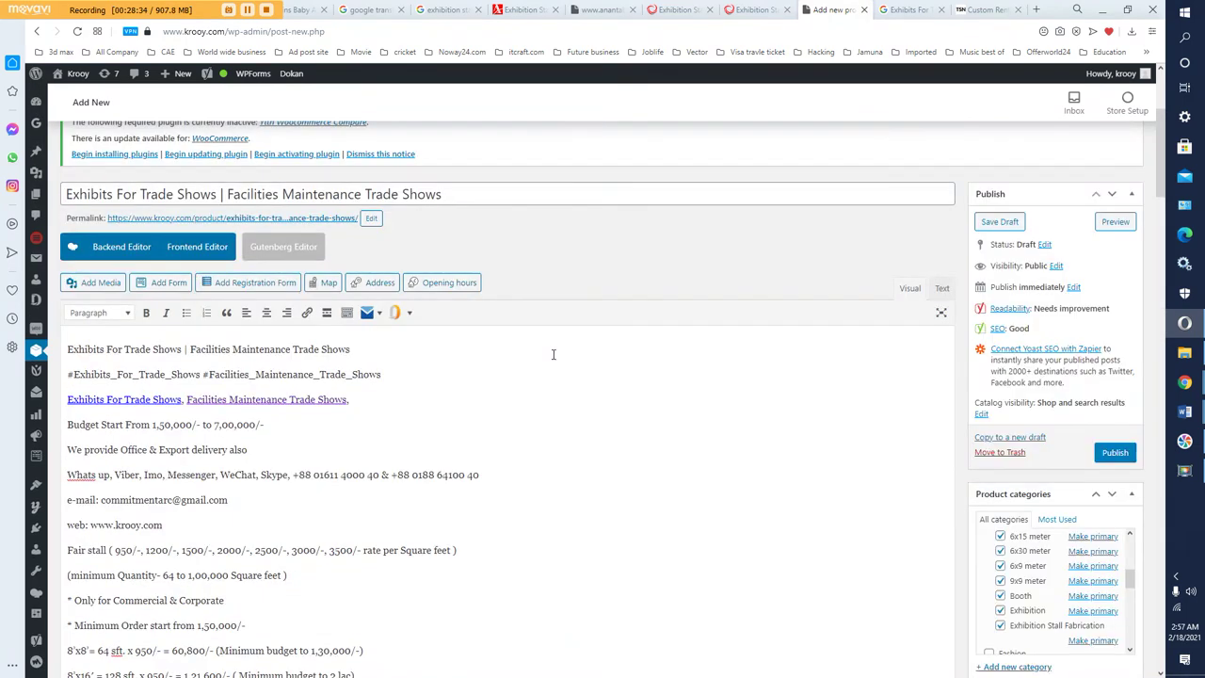
{"action": "left_click", "coordinate": [327, 282]}
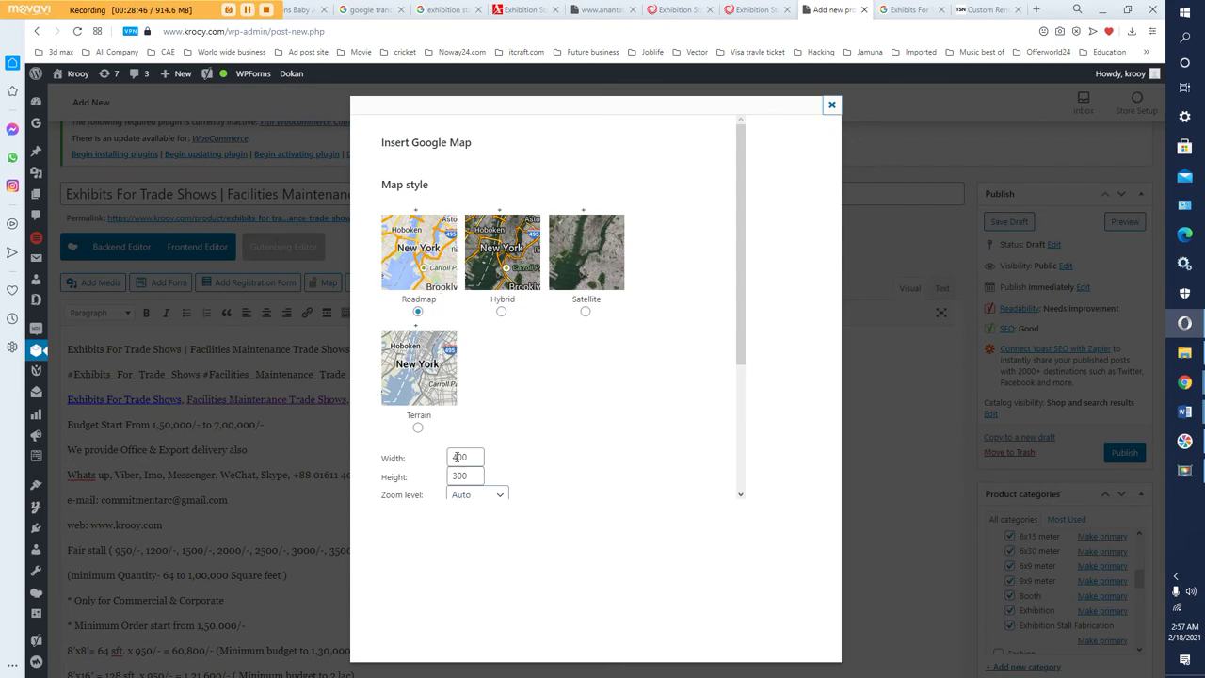
{"action": "left_click", "coordinate": [457, 457]}
{"action": "left_click_drag", "start_coordinate": [458, 474], "coordinate": [452, 496]}
{"action": "scroll", "coordinate": [593, 460], "scroll_direction": "down", "scroll_amount": 3}
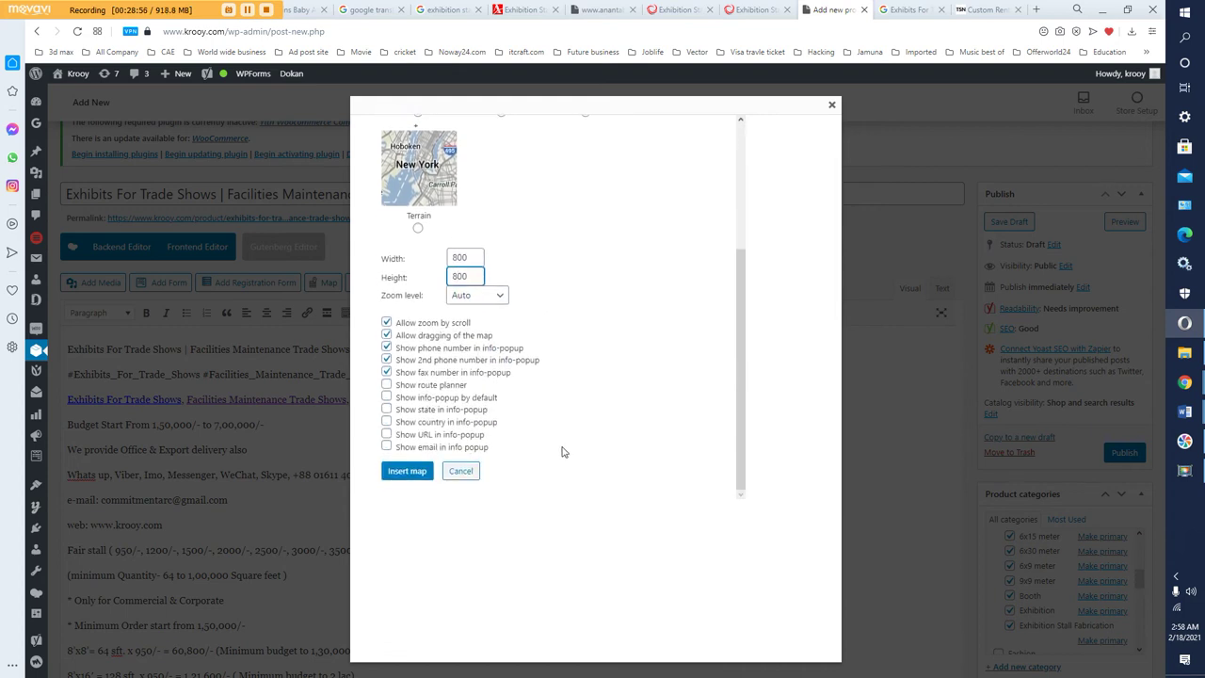
- Enable the map's route planner, default info-popup, state, country, URL and email options, and insert the map
{"action": "left_click", "coordinate": [413, 388]}
{"action": "left_click", "coordinate": [405, 398]}
{"action": "left_click", "coordinate": [403, 411]}
{"action": "left_click", "coordinate": [403, 423]}
{"action": "left_click", "coordinate": [402, 429]}
{"action": "left_click", "coordinate": [406, 435]}
{"action": "left_click", "coordinate": [405, 422]}
{"action": "left_click", "coordinate": [403, 447]}
{"action": "left_click", "coordinate": [408, 471]}
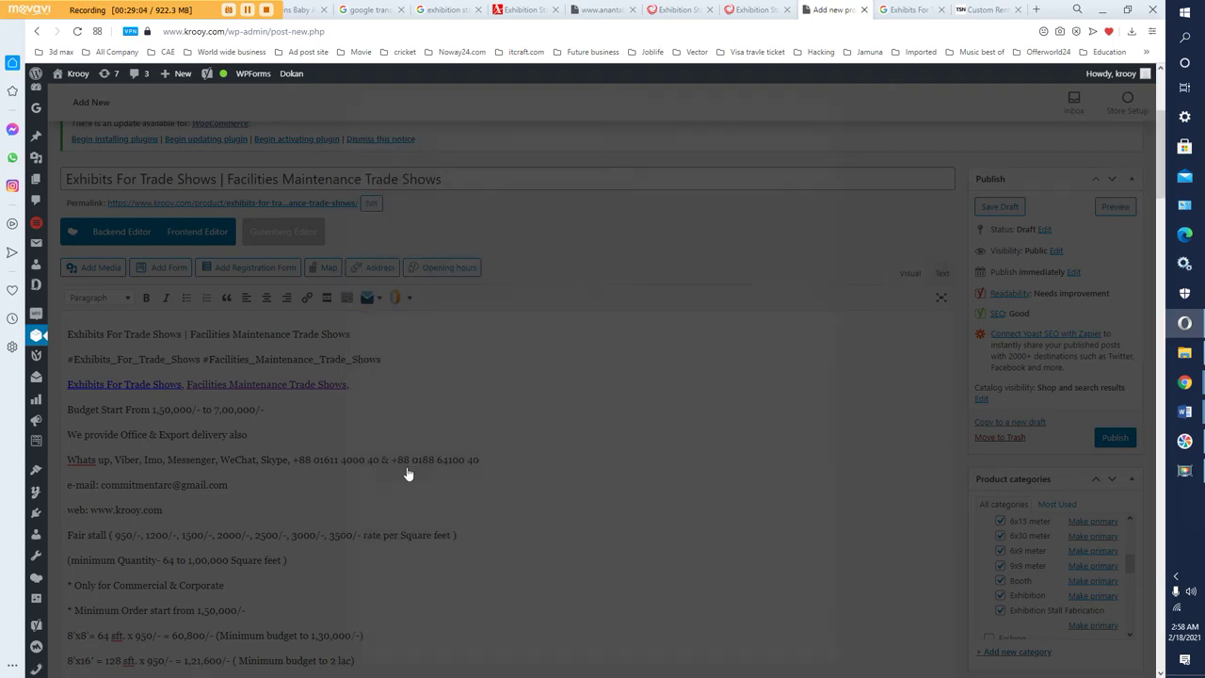
- Add a new line below the inserted map shortcode at the end of the description
{"action": "scroll", "coordinate": [442, 493], "scroll_direction": "down", "scroll_amount": 20}
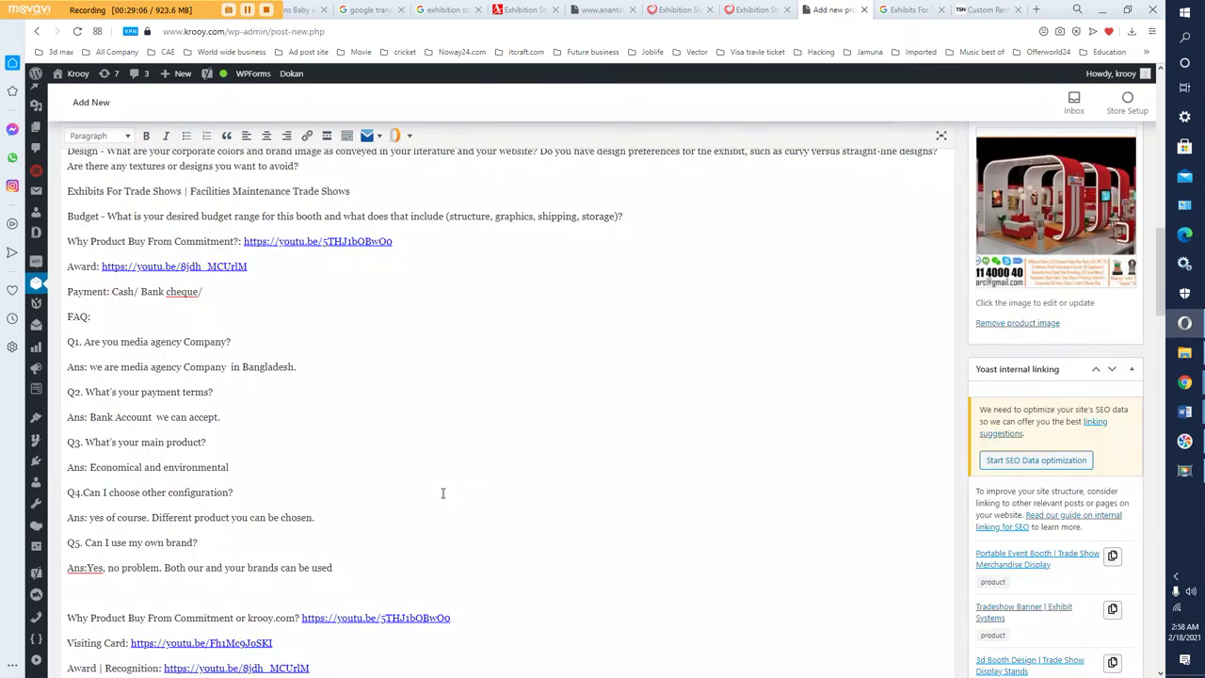
{"action": "scroll", "coordinate": [442, 492], "scroll_direction": "up", "scroll_amount": 3}
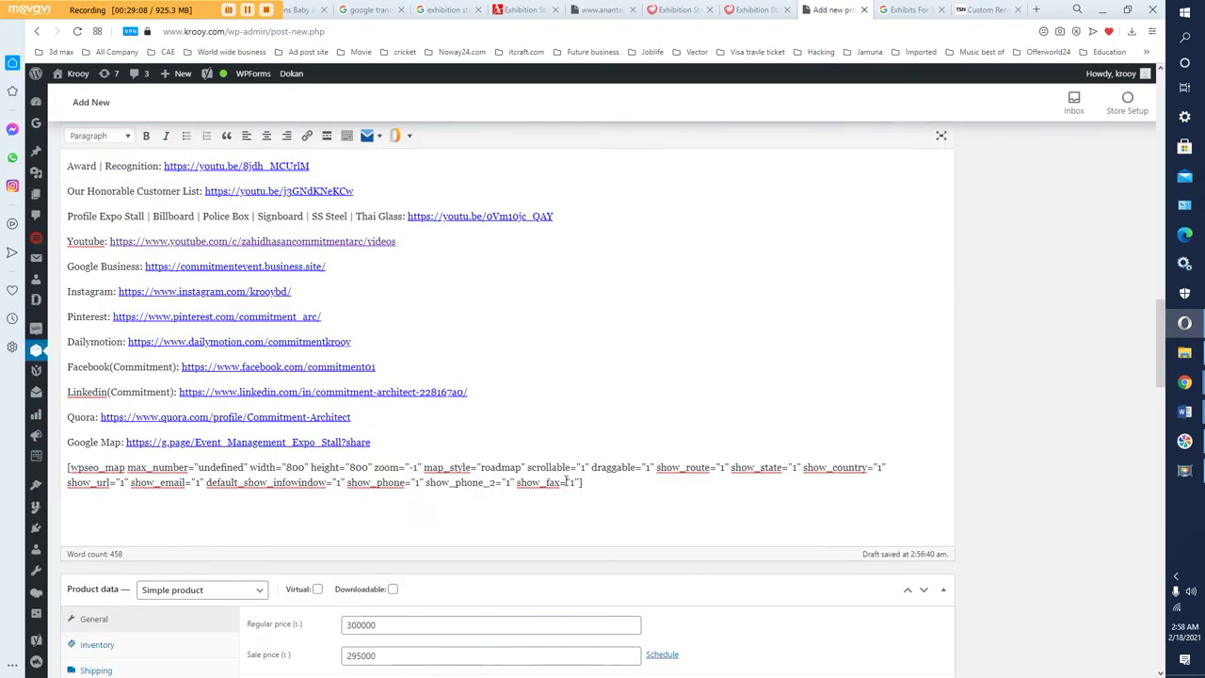
{"action": "key", "text": "Return"}
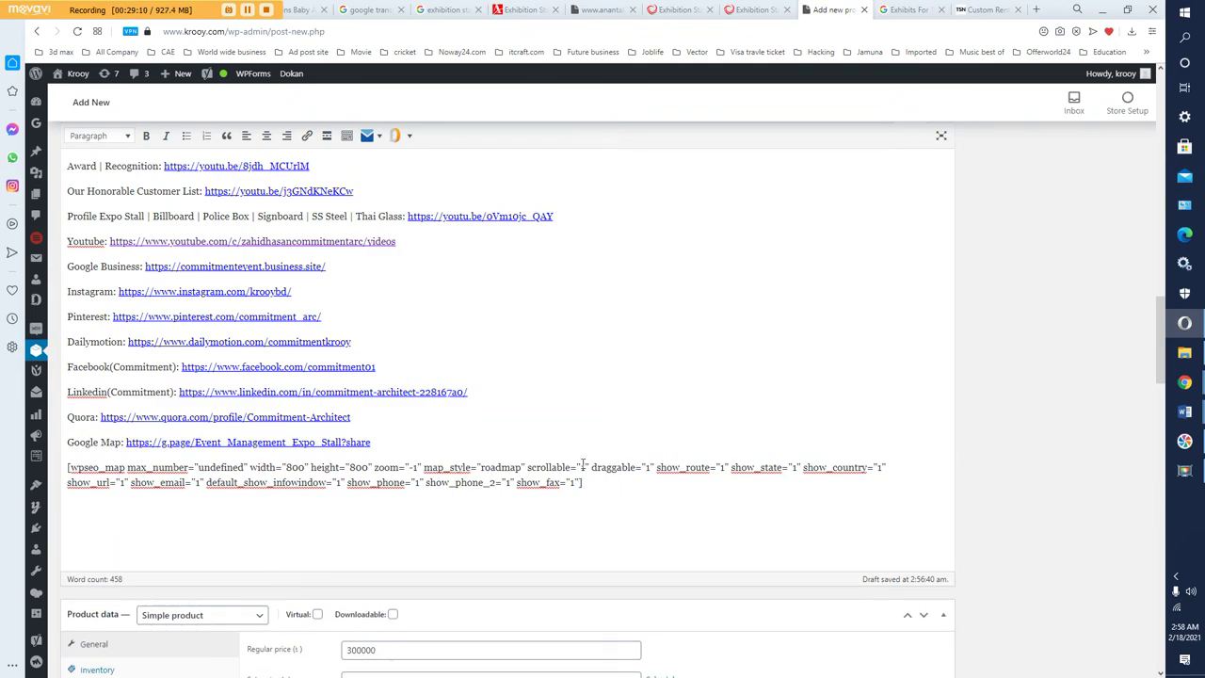
- Insert an address block at the end of the description, also showing the address on one line, URL, logo, price indication and opening hours
{"action": "scroll", "coordinate": [989, 399], "scroll_direction": "up", "scroll_amount": 20}
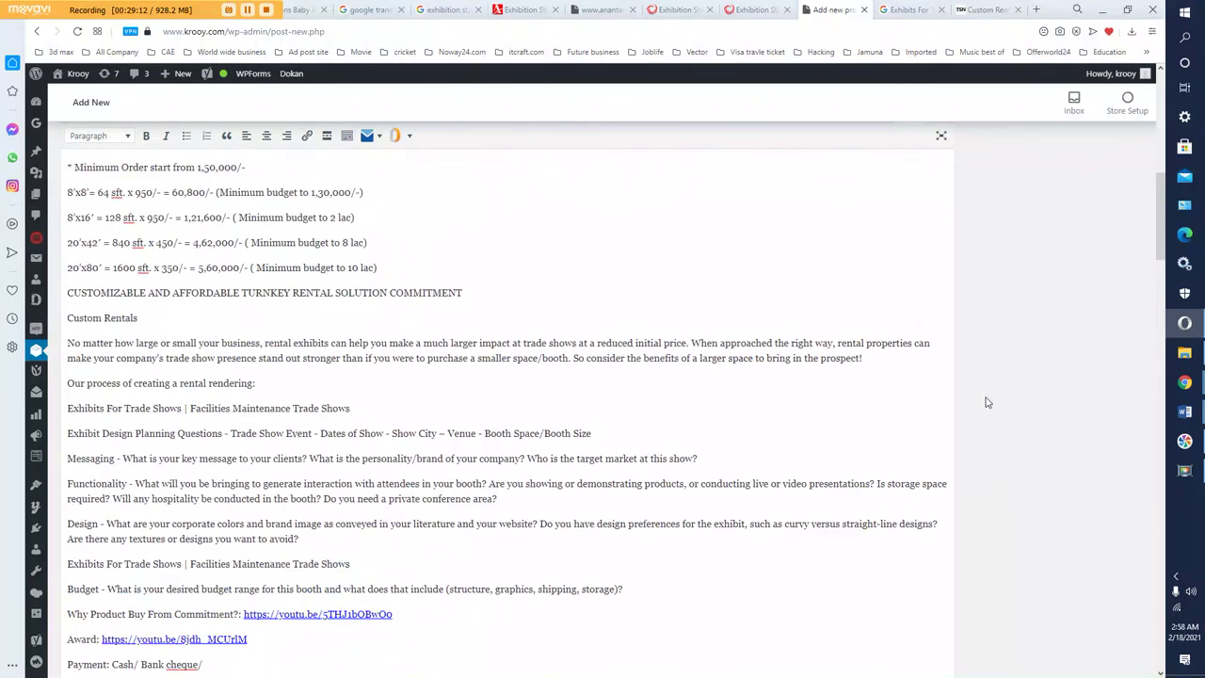
{"action": "scroll", "coordinate": [809, 364], "scroll_direction": "down", "scroll_amount": 3}
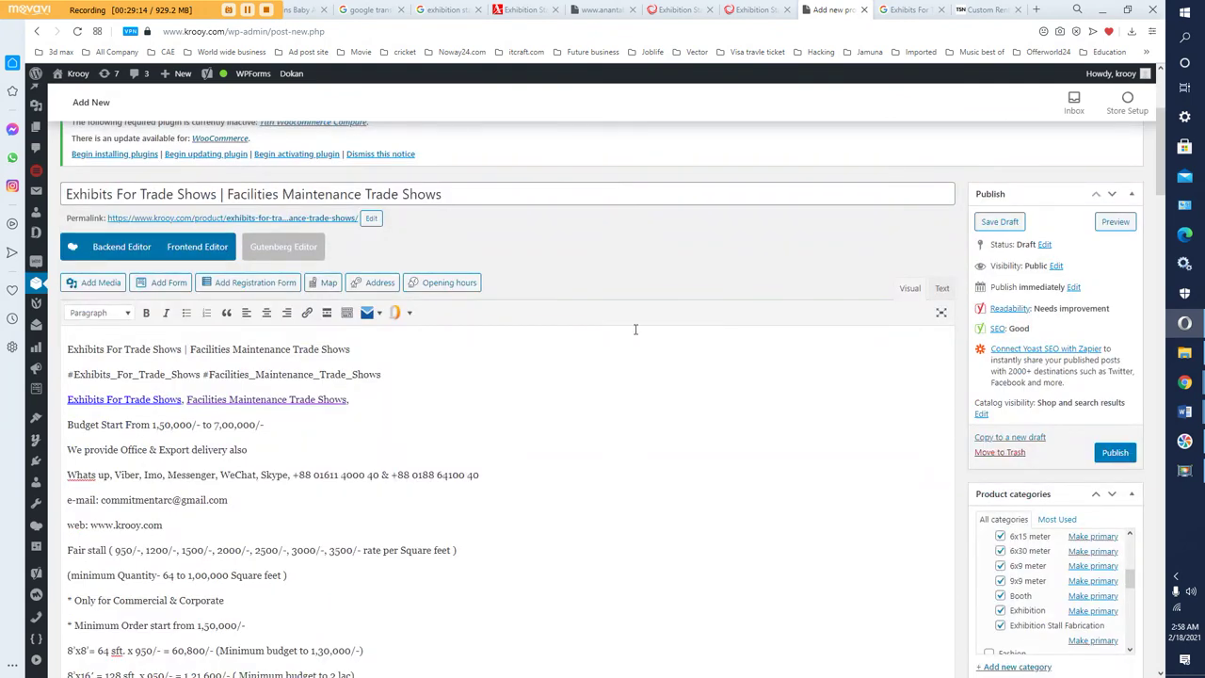
{"action": "left_click", "coordinate": [376, 284]}
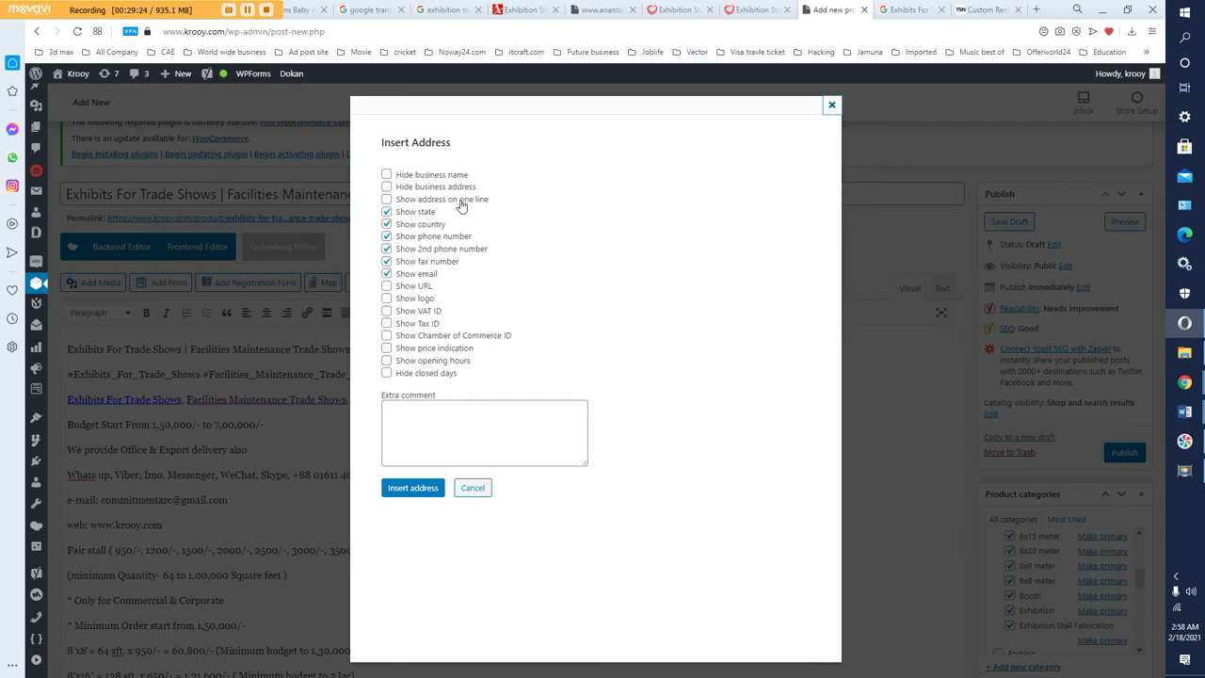
{"action": "left_click", "coordinate": [410, 288]}
{"action": "left_click", "coordinate": [412, 299]}
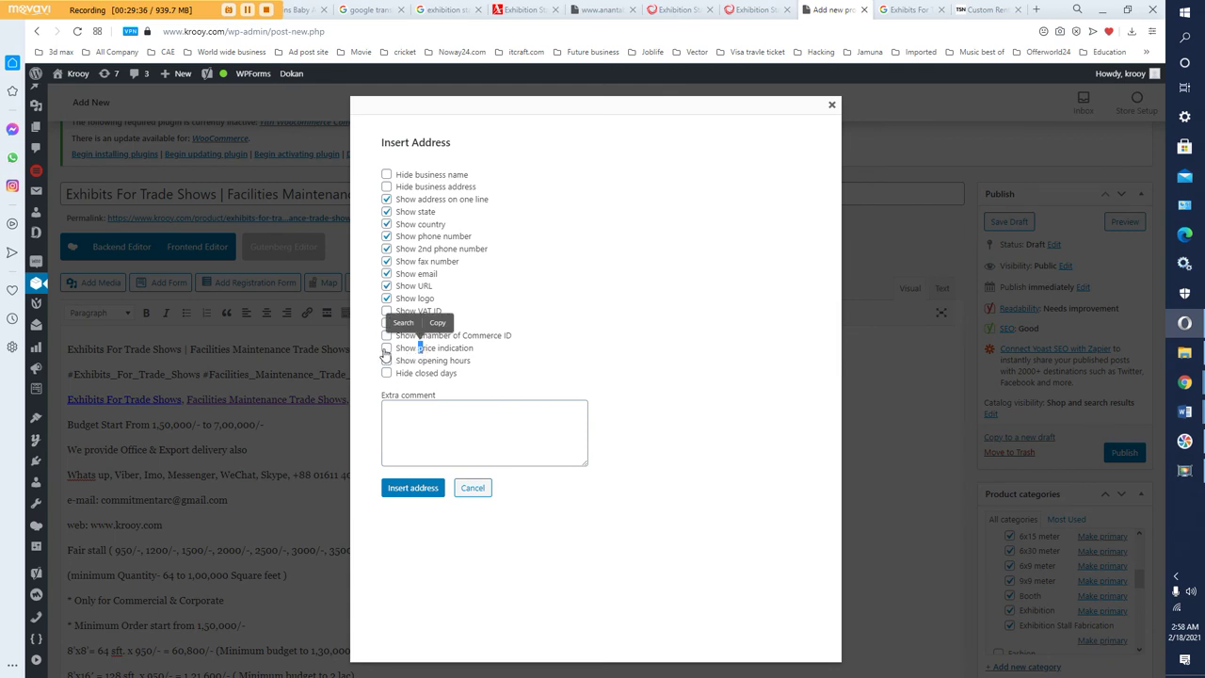
{"action": "left_click", "coordinate": [386, 349]}
{"action": "left_click", "coordinate": [386, 361]}
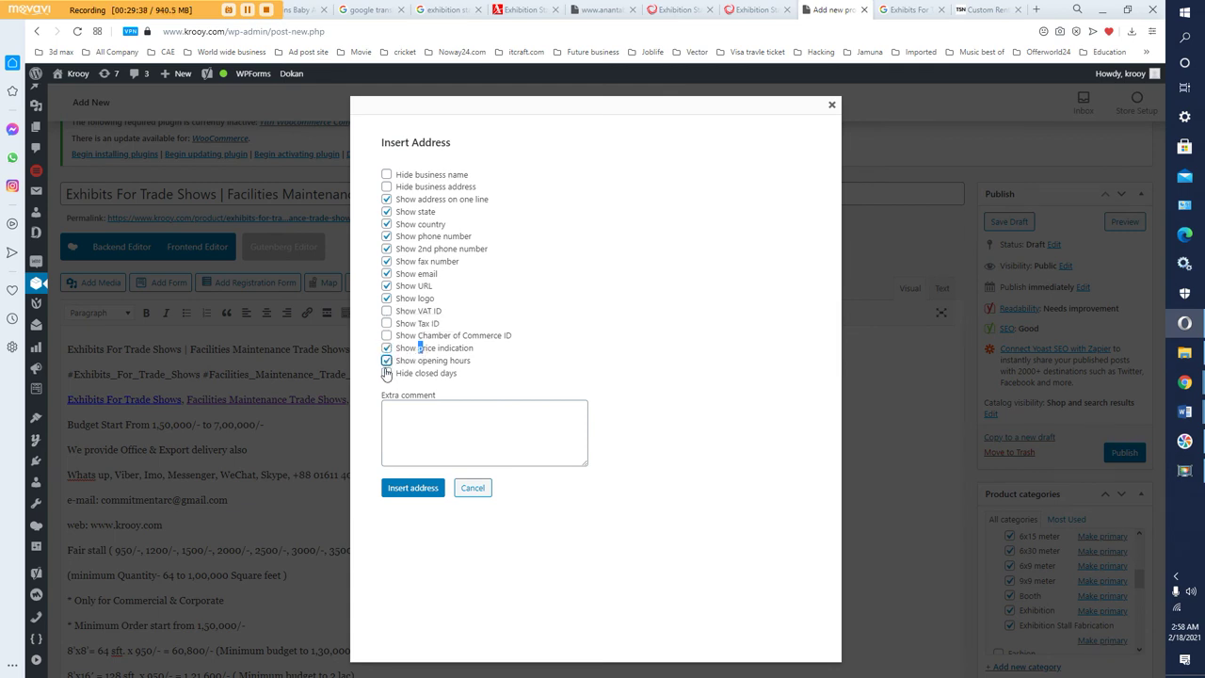
{"action": "left_click", "coordinate": [411, 336]}
{"action": "left_click", "coordinate": [392, 340]}
{"action": "left_click", "coordinate": [411, 488]}
- Add a new line below the address shortcode and insert an opening hours block showing all seven days, Sunday to Saturday
{"action": "scroll", "coordinate": [430, 483], "scroll_direction": "down", "scroll_amount": 5}
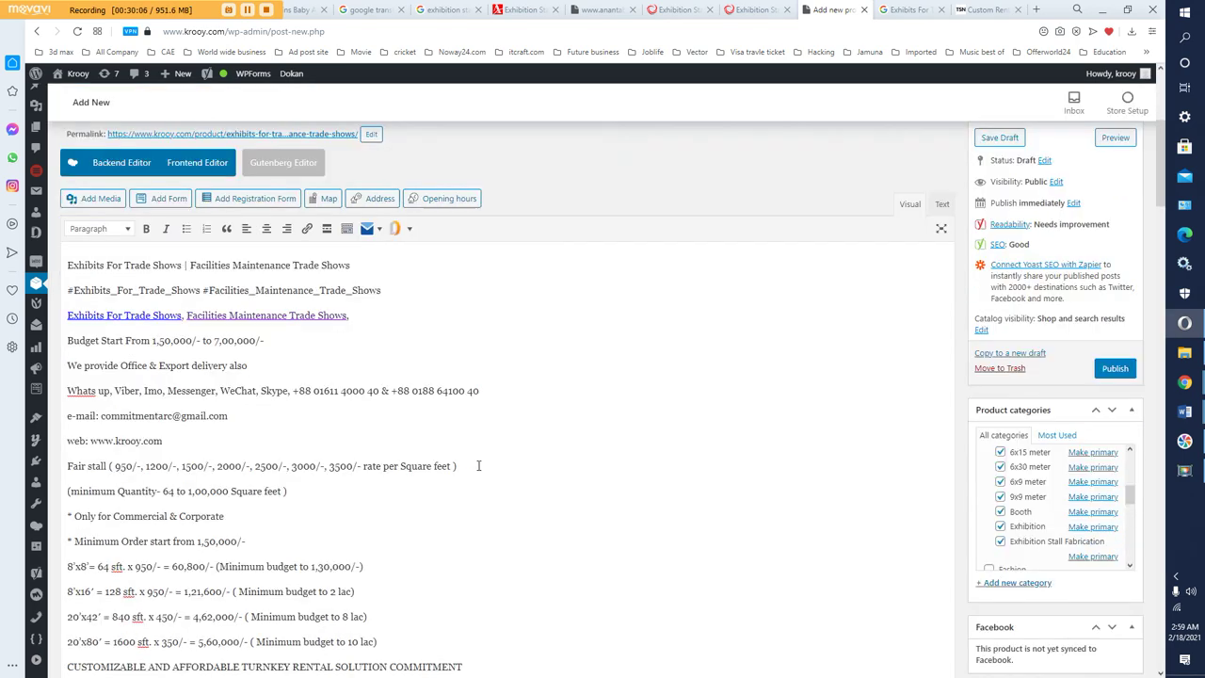
{"action": "scroll", "coordinate": [478, 456], "scroll_direction": "down", "scroll_amount": 15}
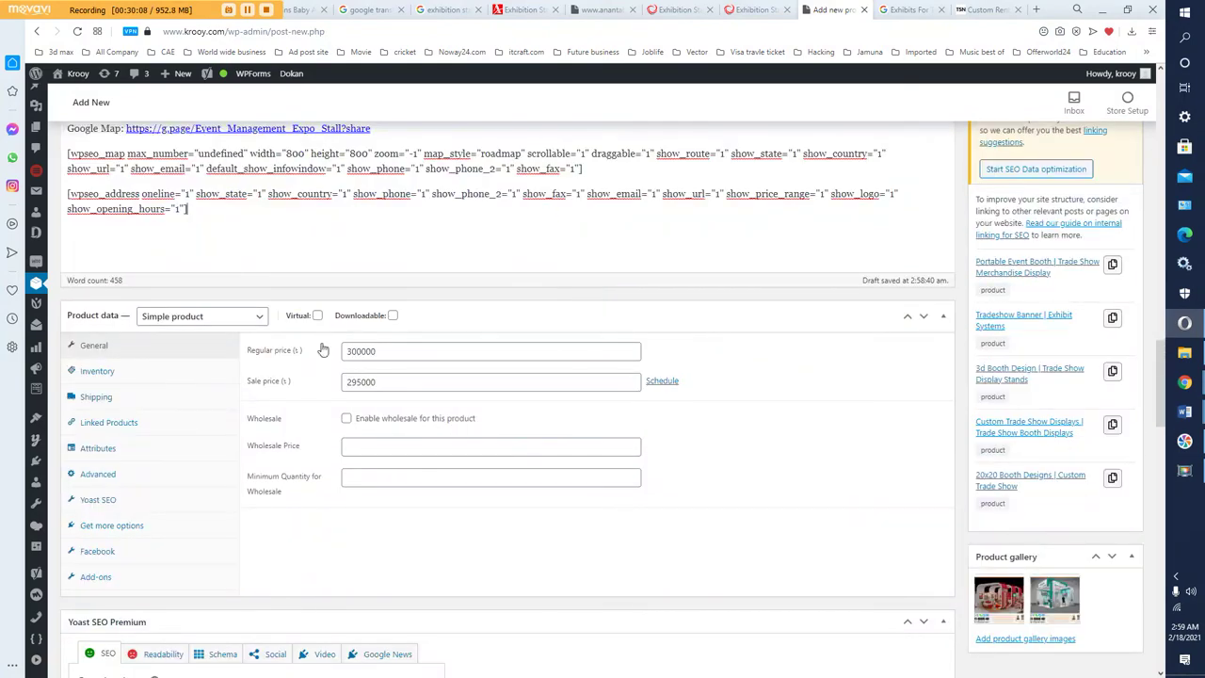
{"action": "scroll", "coordinate": [303, 327], "scroll_direction": "up", "scroll_amount": 1}
{"action": "scroll", "coordinate": [303, 328], "scroll_direction": "up", "scroll_amount": 2}
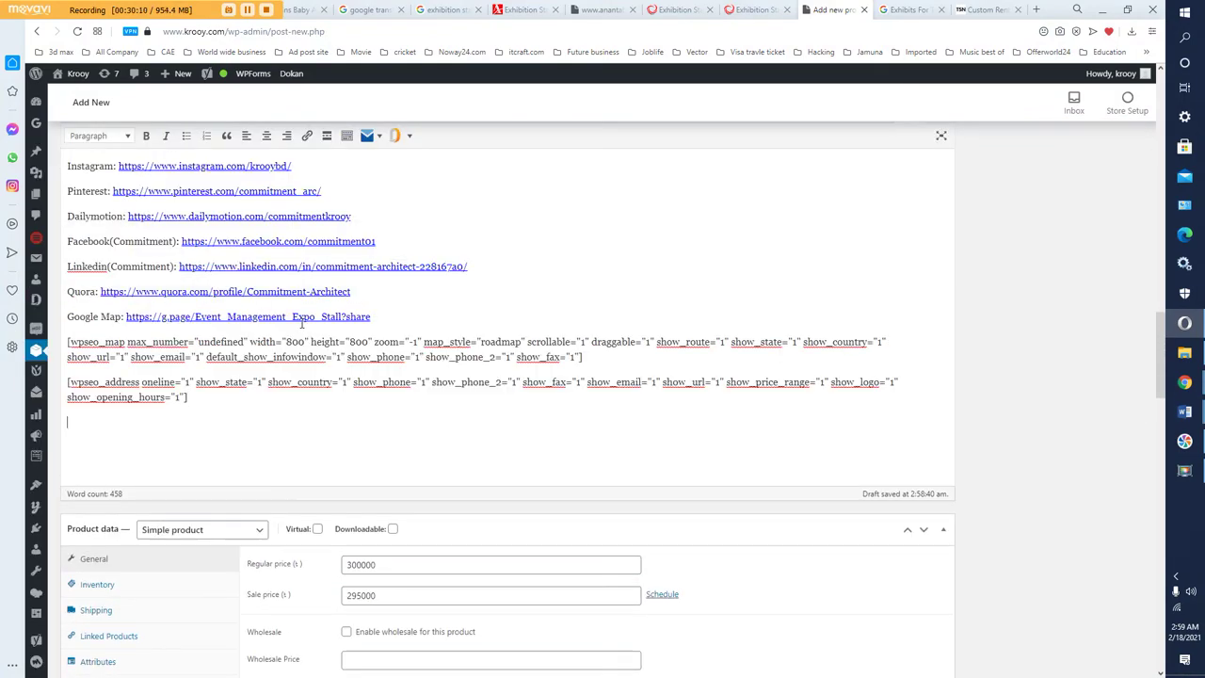
{"action": "scroll", "coordinate": [413, 358], "scroll_direction": "up", "scroll_amount": 5}
{"action": "scroll", "coordinate": [413, 358], "scroll_direction": "up", "scroll_amount": 10}
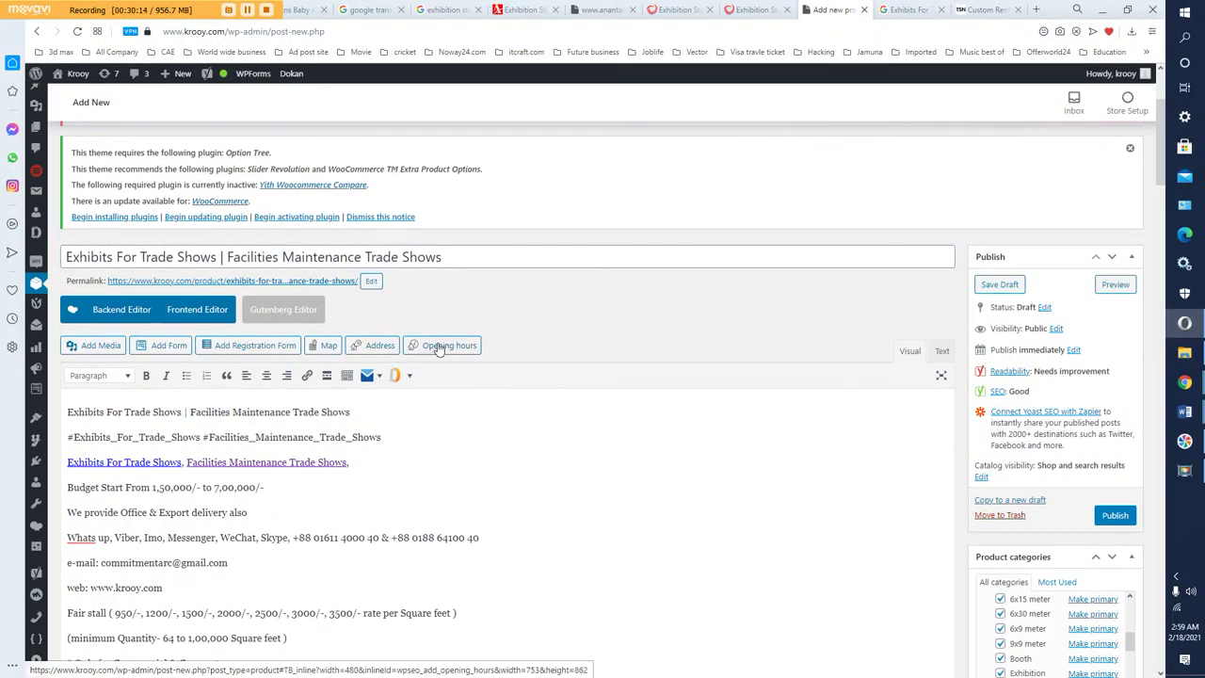
{"action": "left_click", "coordinate": [439, 347]}
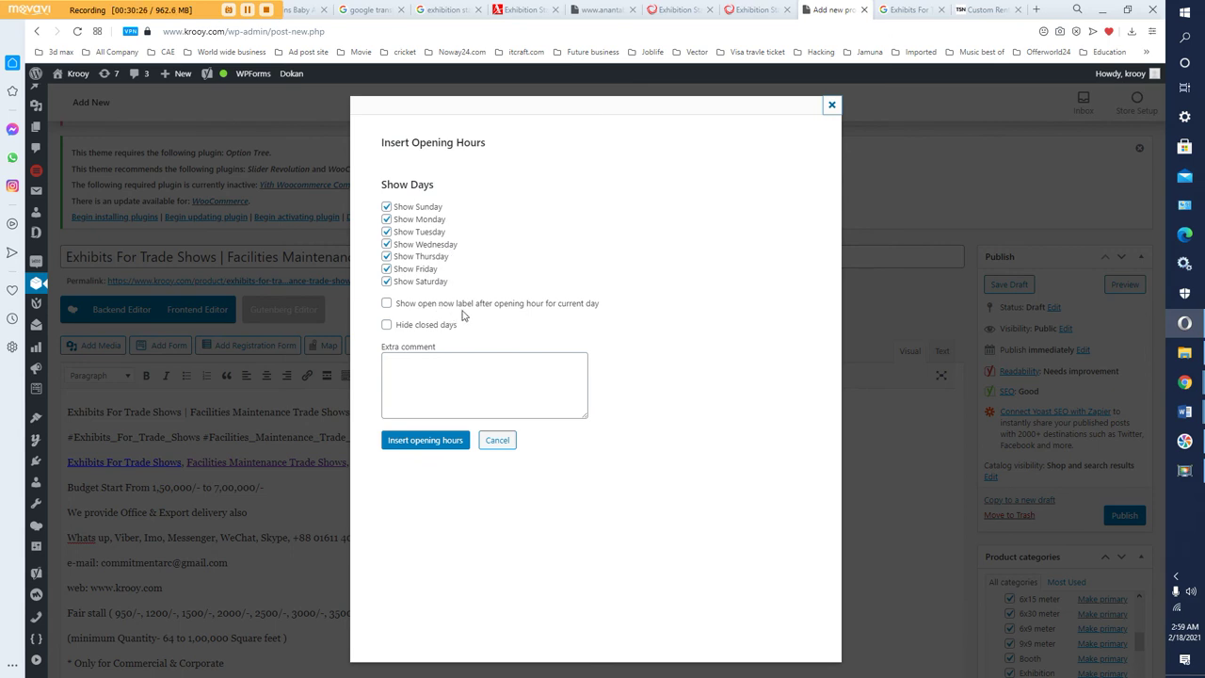
{"action": "left_click", "coordinate": [419, 440]}
{"action": "scroll", "coordinate": [442, 443], "scroll_direction": "down", "scroll_amount": 15}
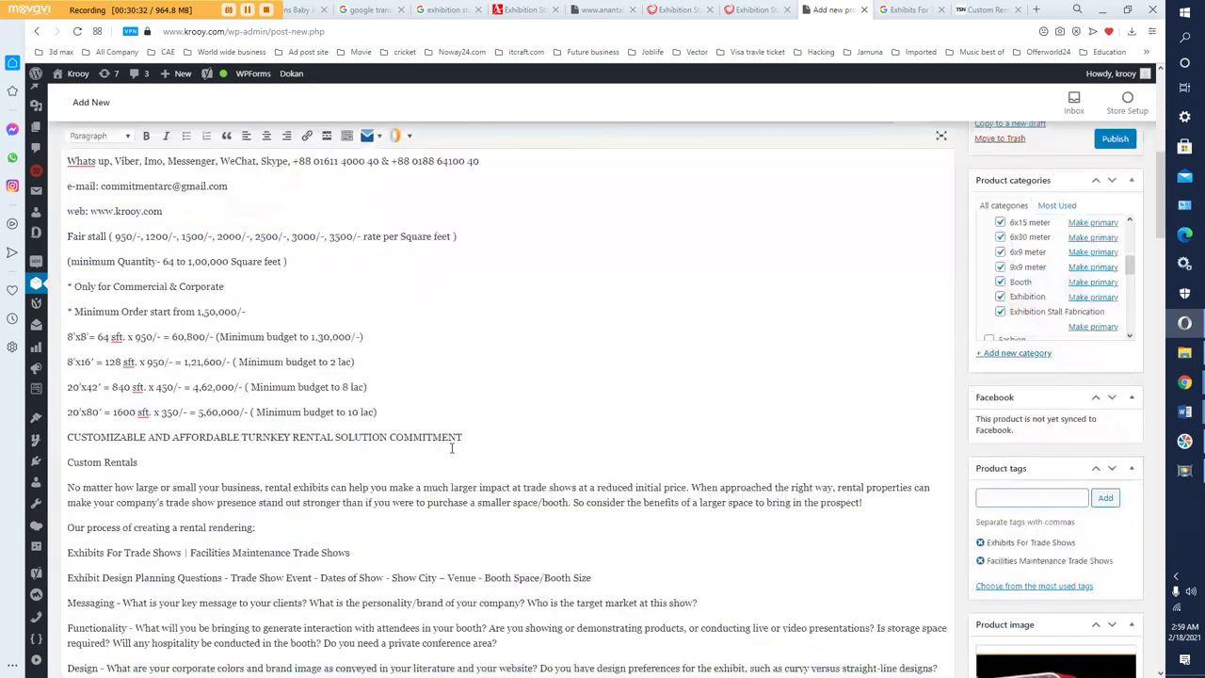
{"action": "scroll", "coordinate": [452, 442], "scroll_direction": "down", "scroll_amount": 5}
{"action": "scroll", "coordinate": [450, 446], "scroll_direction": "up", "scroll_amount": 8}
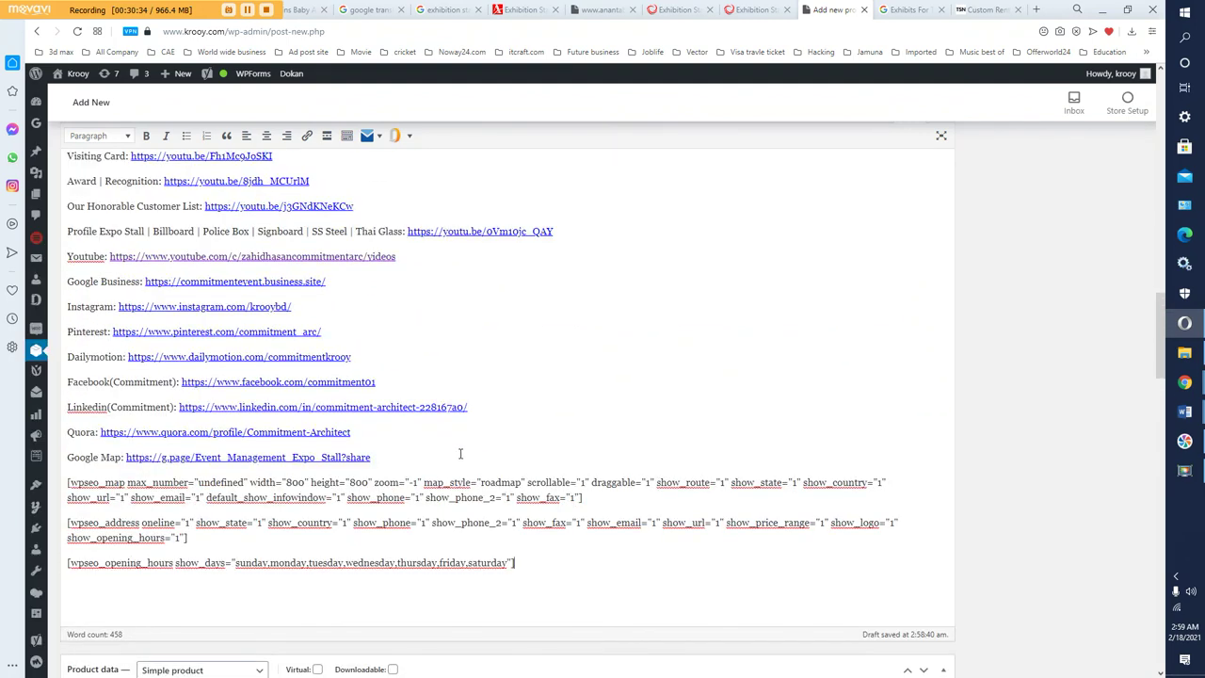
- Review the Yoast readability problems and good results, and the page types offered in the product's schema settings
{"action": "scroll", "coordinate": [483, 449], "scroll_direction": "up", "scroll_amount": 15}
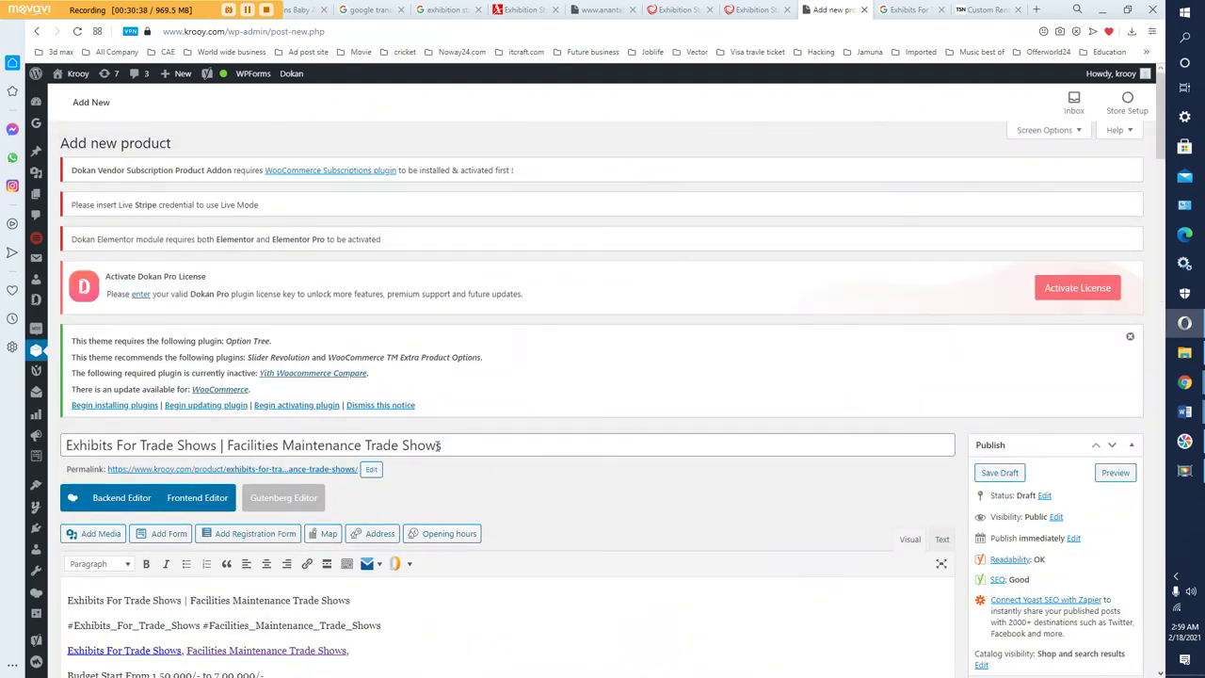
{"action": "scroll", "coordinate": [441, 448], "scroll_direction": "down", "scroll_amount": 1}
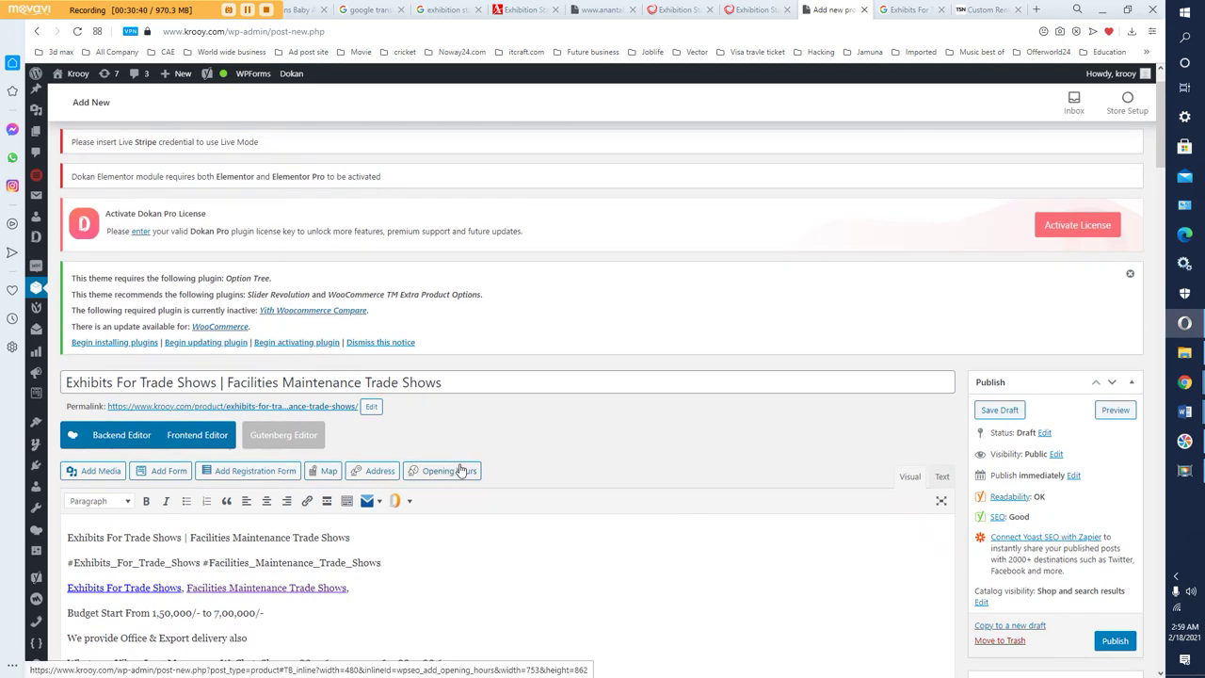
{"action": "scroll", "coordinate": [883, 525], "scroll_direction": "down", "scroll_amount": 8}
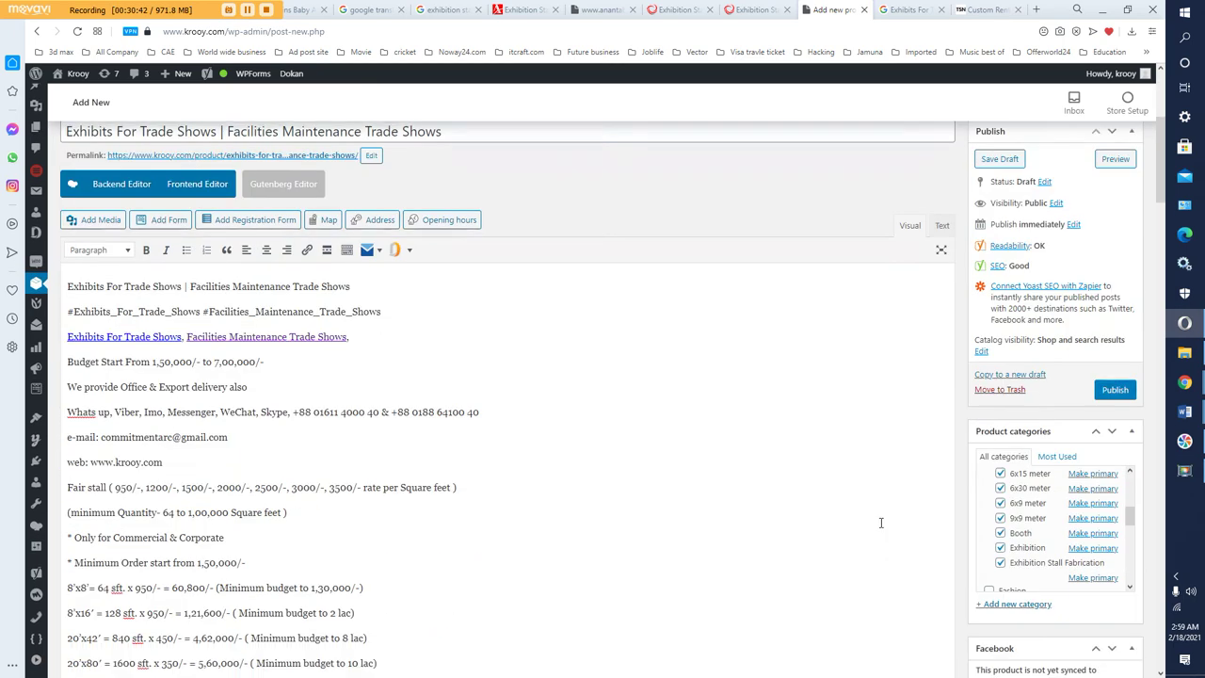
{"action": "scroll", "coordinate": [919, 534], "scroll_direction": "down", "scroll_amount": 12}
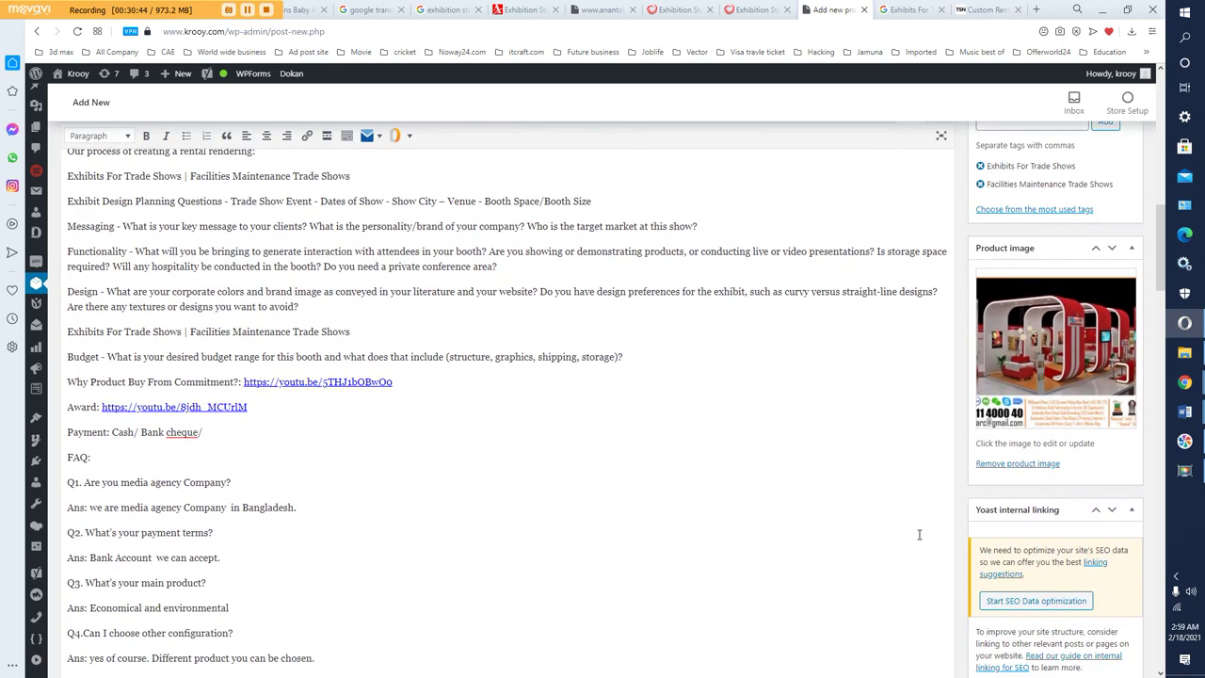
{"action": "scroll", "coordinate": [918, 540], "scroll_direction": "down", "scroll_amount": 3}
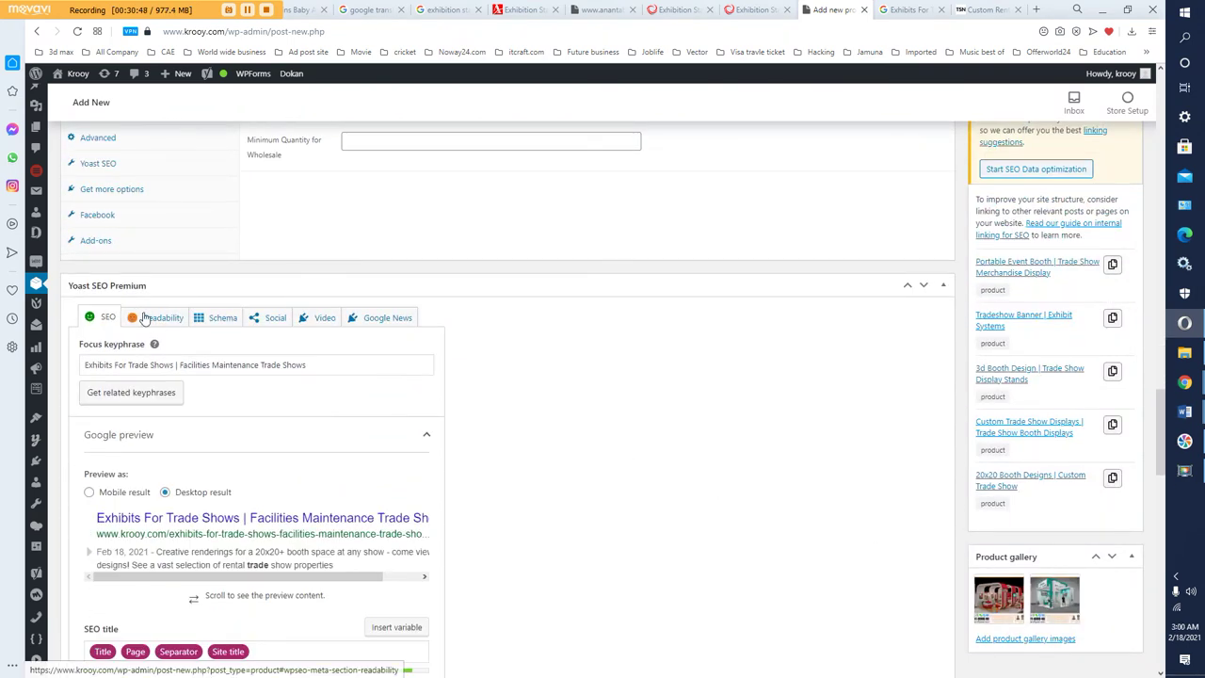
{"action": "left_click", "coordinate": [144, 319]}
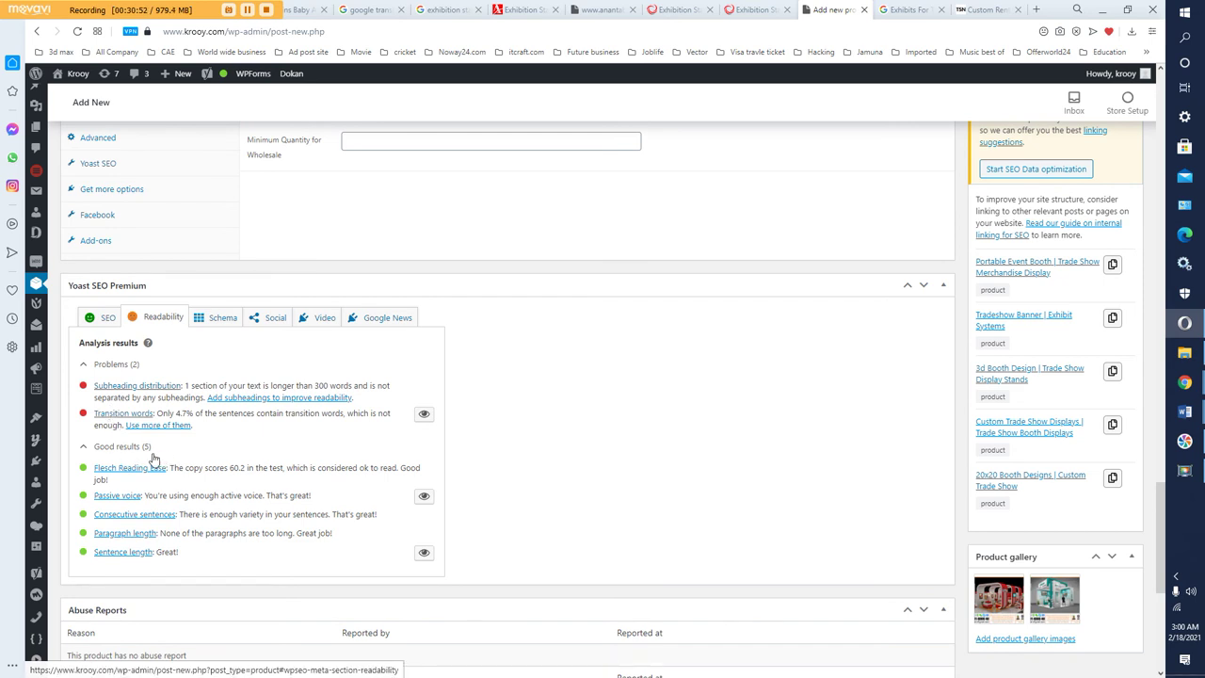
{"action": "left_click", "coordinate": [219, 320]}
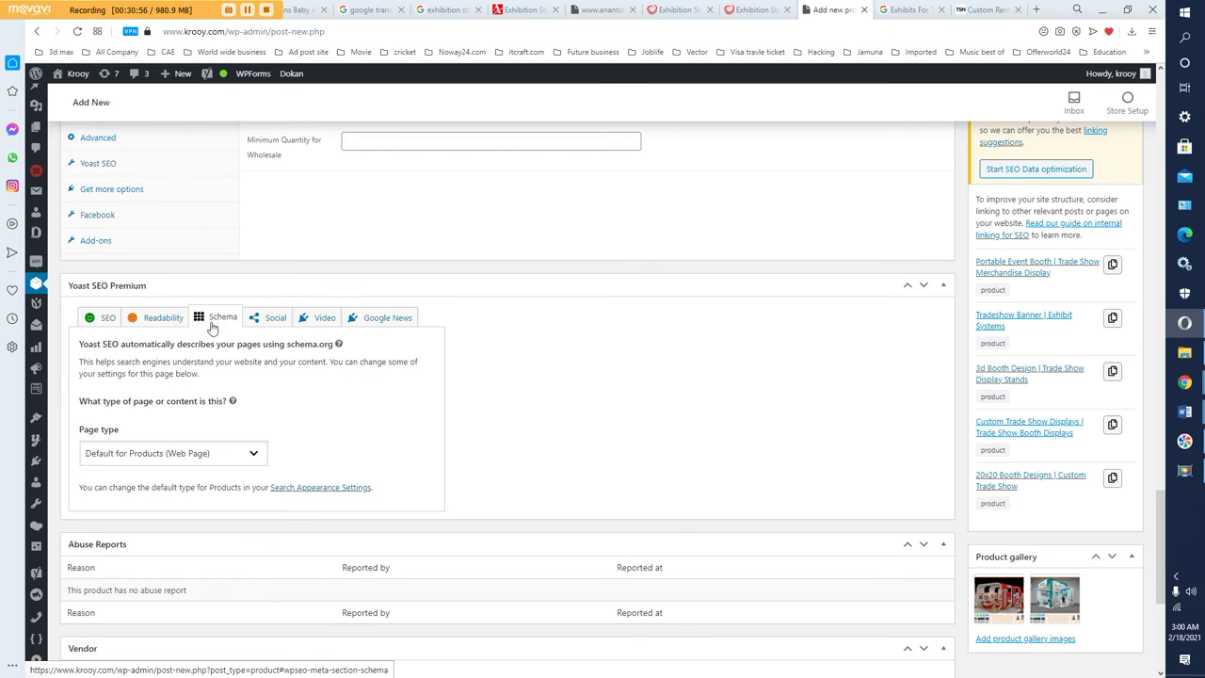
{"action": "left_click", "coordinate": [224, 456]}
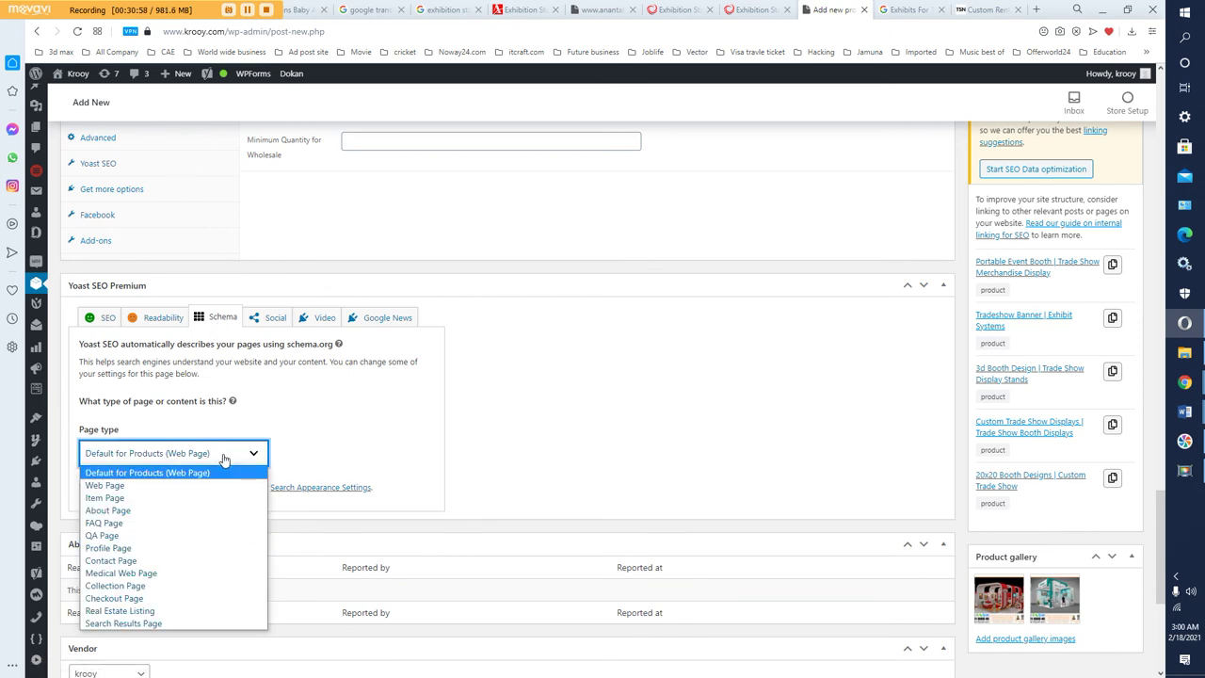
{"action": "left_click", "coordinate": [245, 423]}
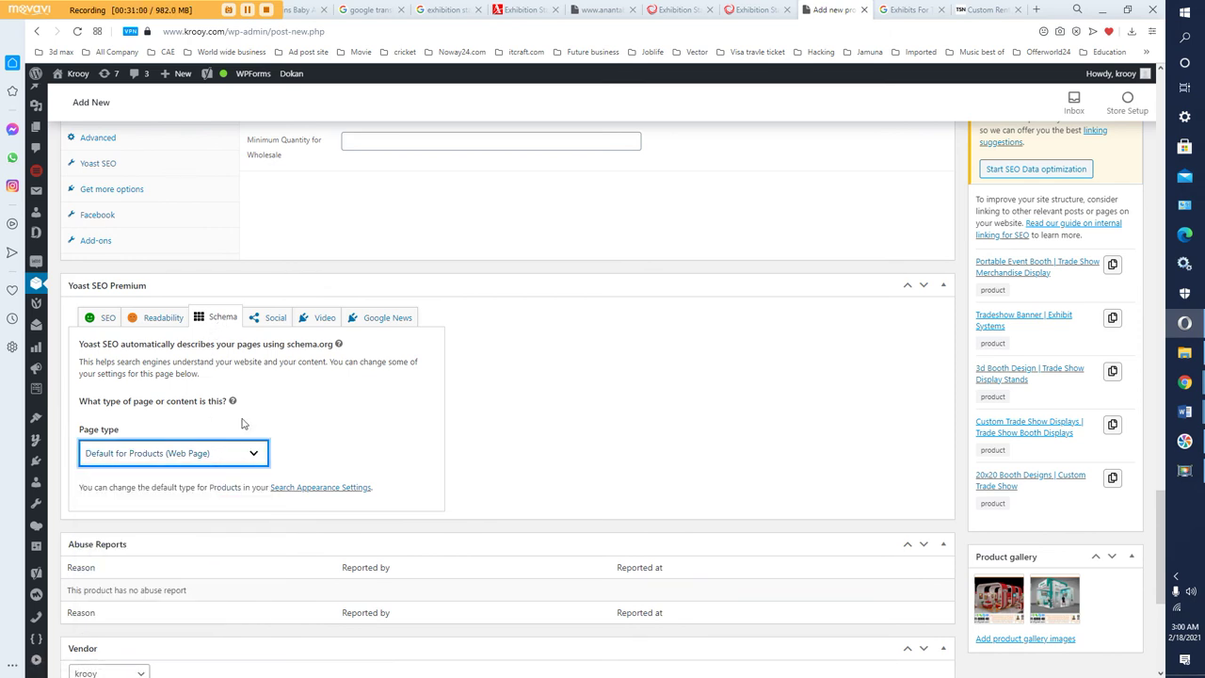
- Show the Yoast social settings and copy heading 459, "Exhibits For Trade Shows | Facilities Maintenance Trade Shows", from the Word document Booth head line all.docx
{"action": "left_click", "coordinate": [263, 322]}
{"action": "scroll", "coordinate": [298, 439], "scroll_direction": "down", "scroll_amount": 3}
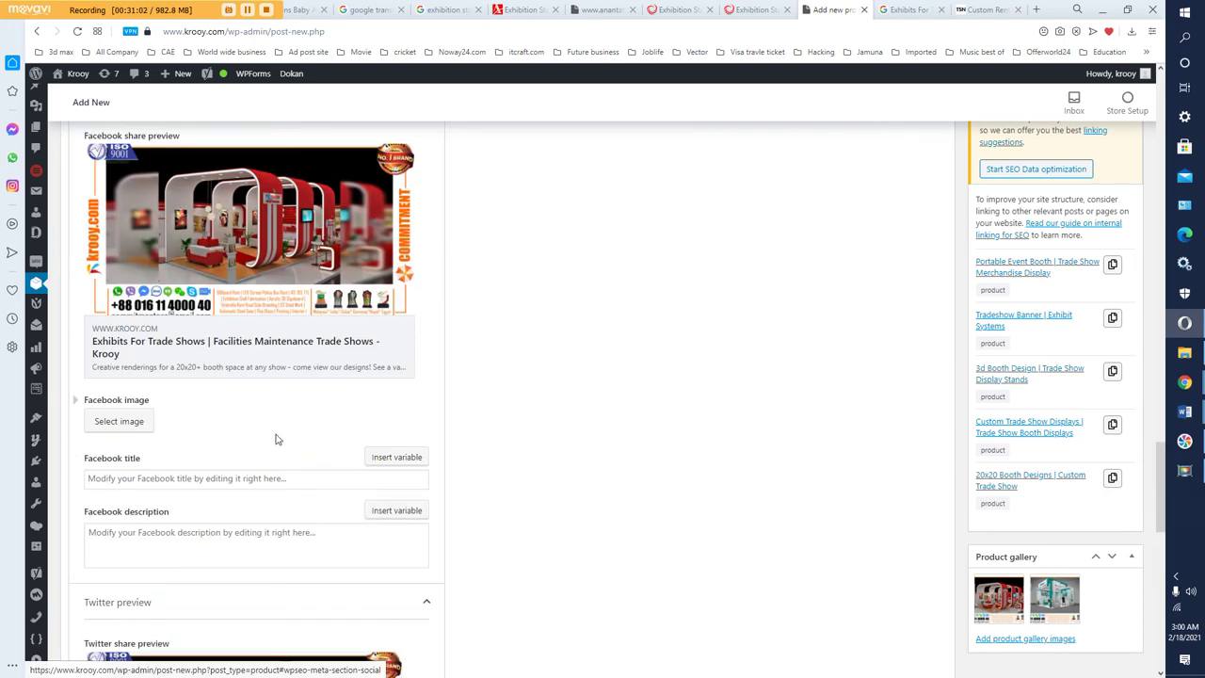
{"action": "scroll", "coordinate": [273, 435], "scroll_direction": "down", "scroll_amount": 1}
{"action": "left_click", "coordinate": [198, 356]}
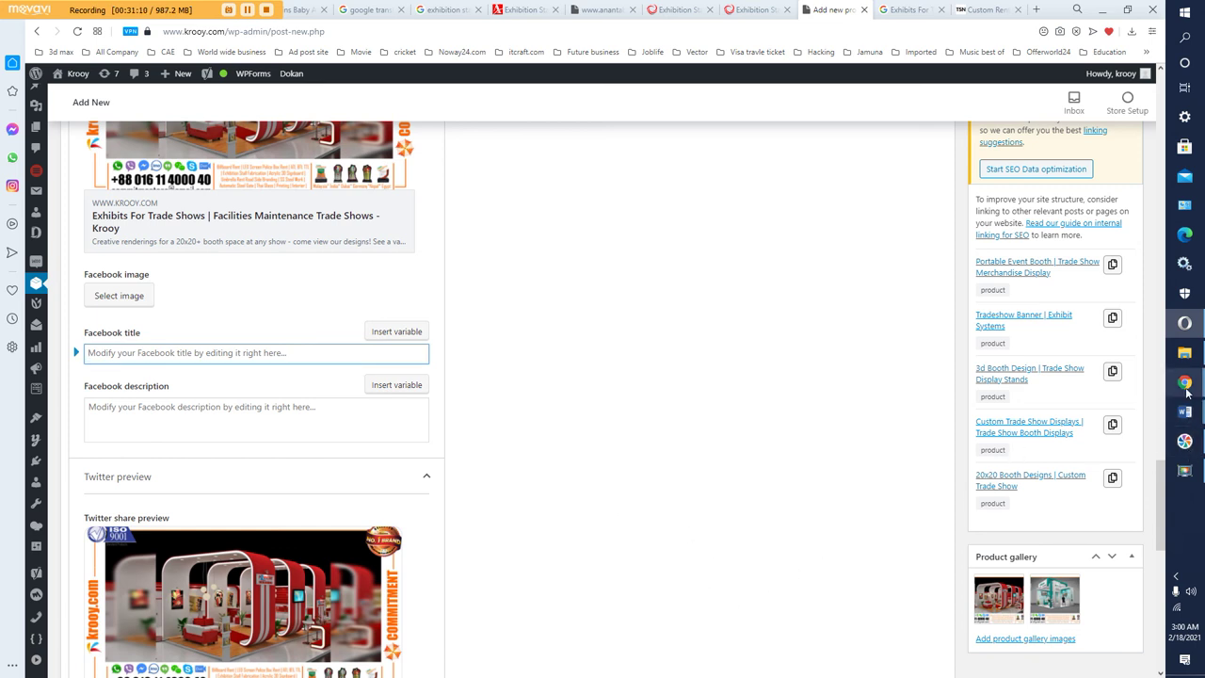
{"action": "mouse_move", "coordinate": [1186, 394]}
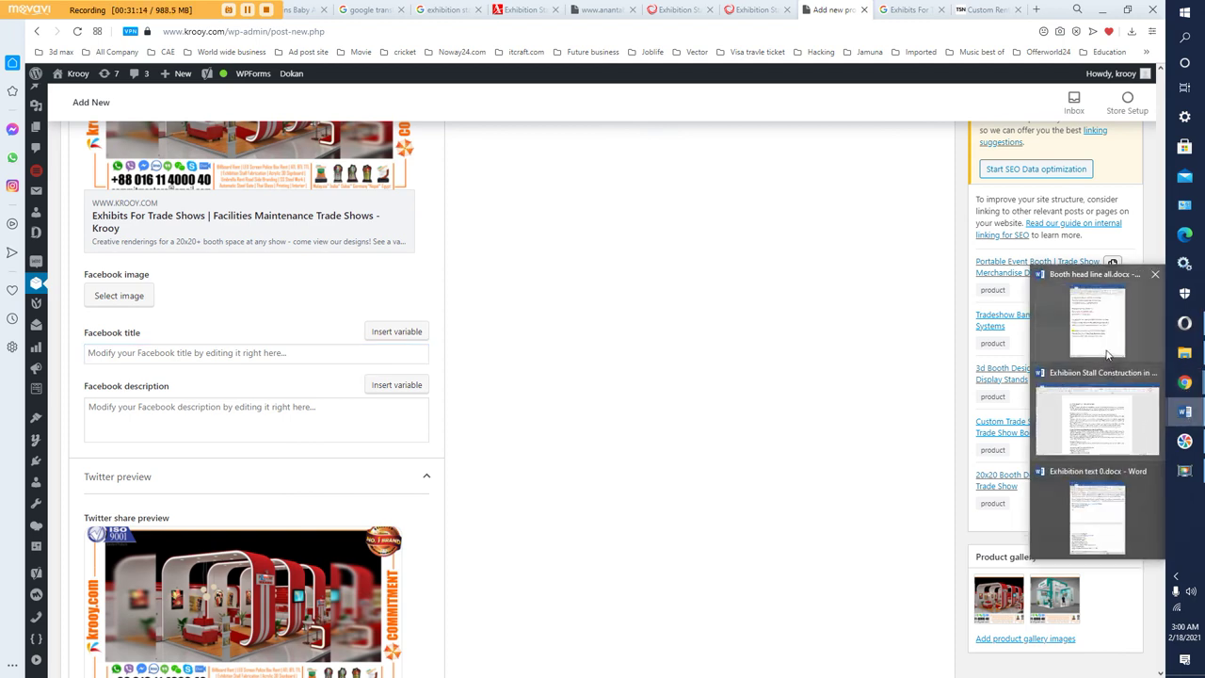
{"action": "left_click", "coordinate": [1066, 356]}
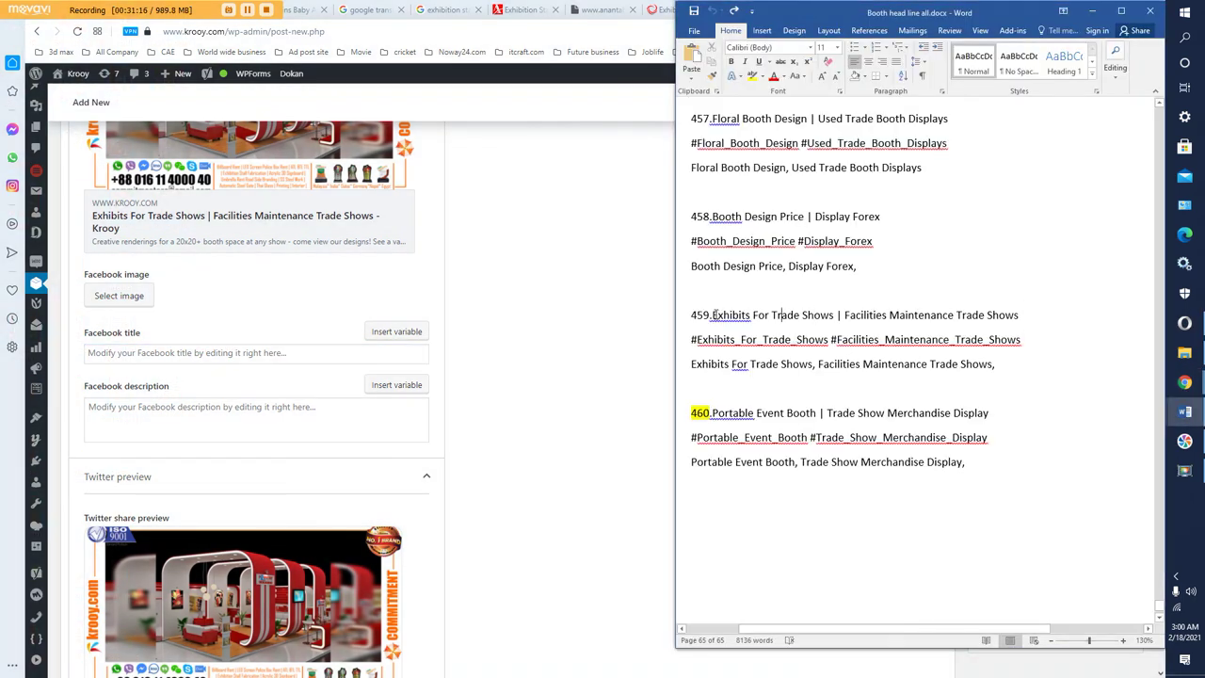
{"action": "left_click_drag", "start_coordinate": [712, 314], "coordinate": [1014, 309]}
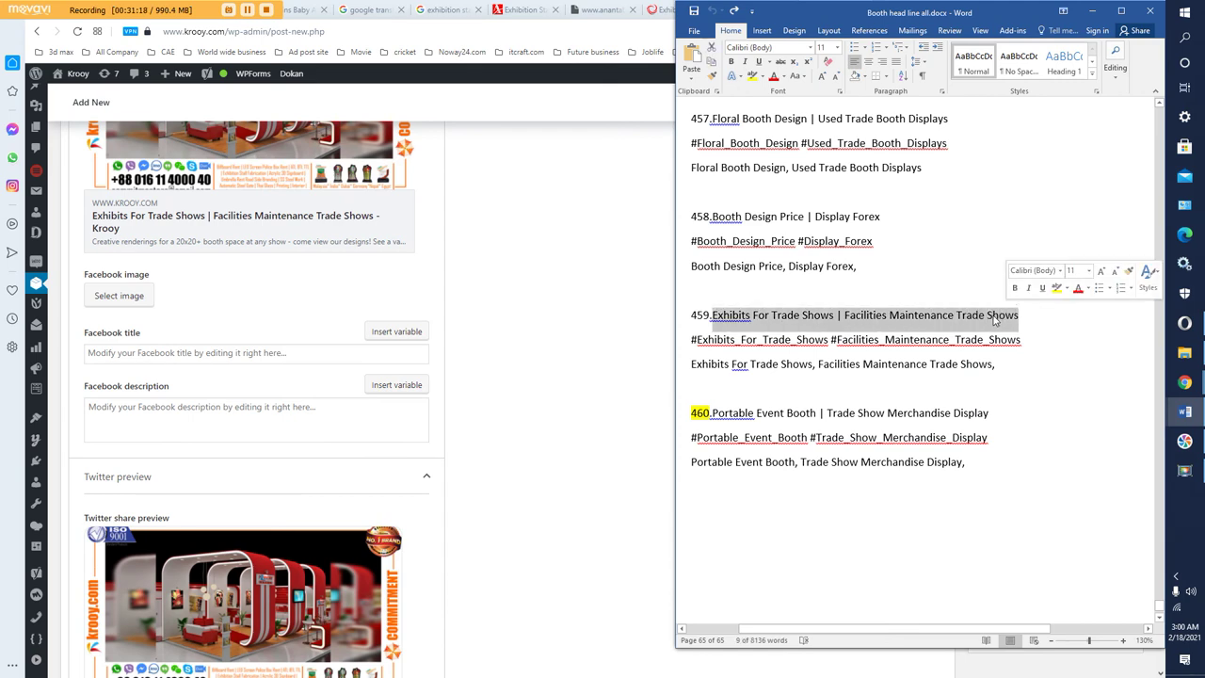
{"action": "right_click", "coordinate": [993, 317]}
{"action": "left_click", "coordinate": [1009, 342]}
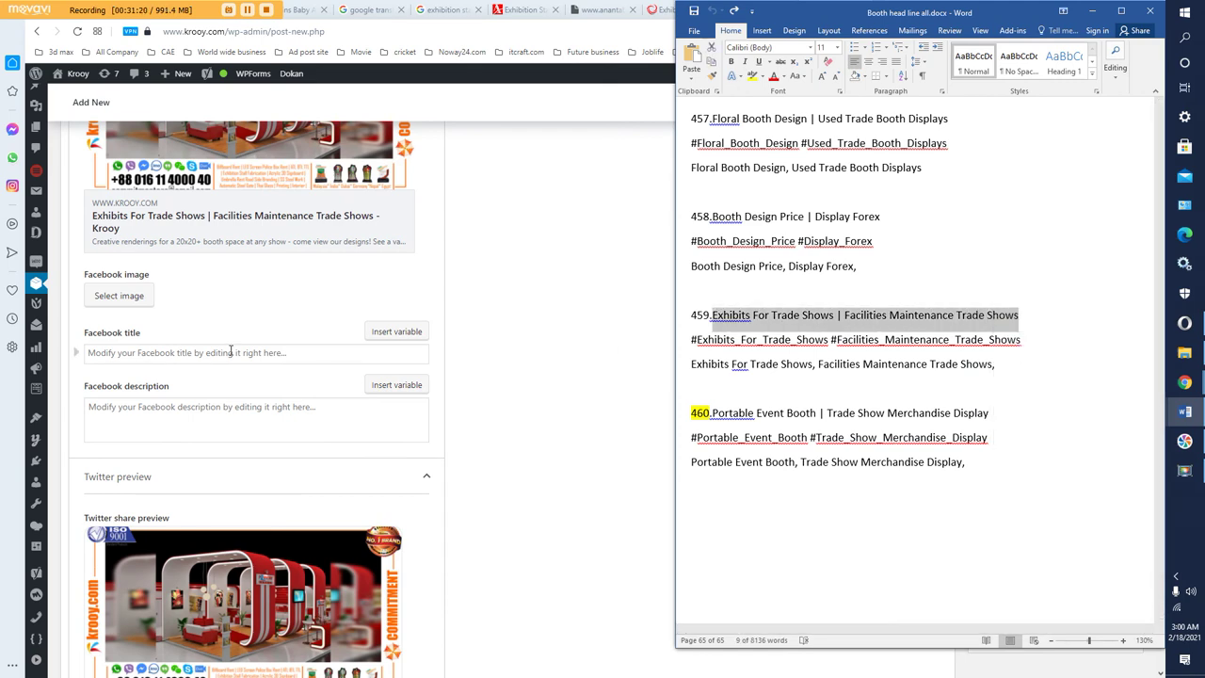
- Set both the Facebook title and the Twitter title to "Exhibits For Trade Shows | Facilities Maintenance Trade Shows"
{"action": "left_click", "coordinate": [229, 351]}
{"action": "right_click", "coordinate": [230, 351]}
{"action": "left_click", "coordinate": [263, 452]}
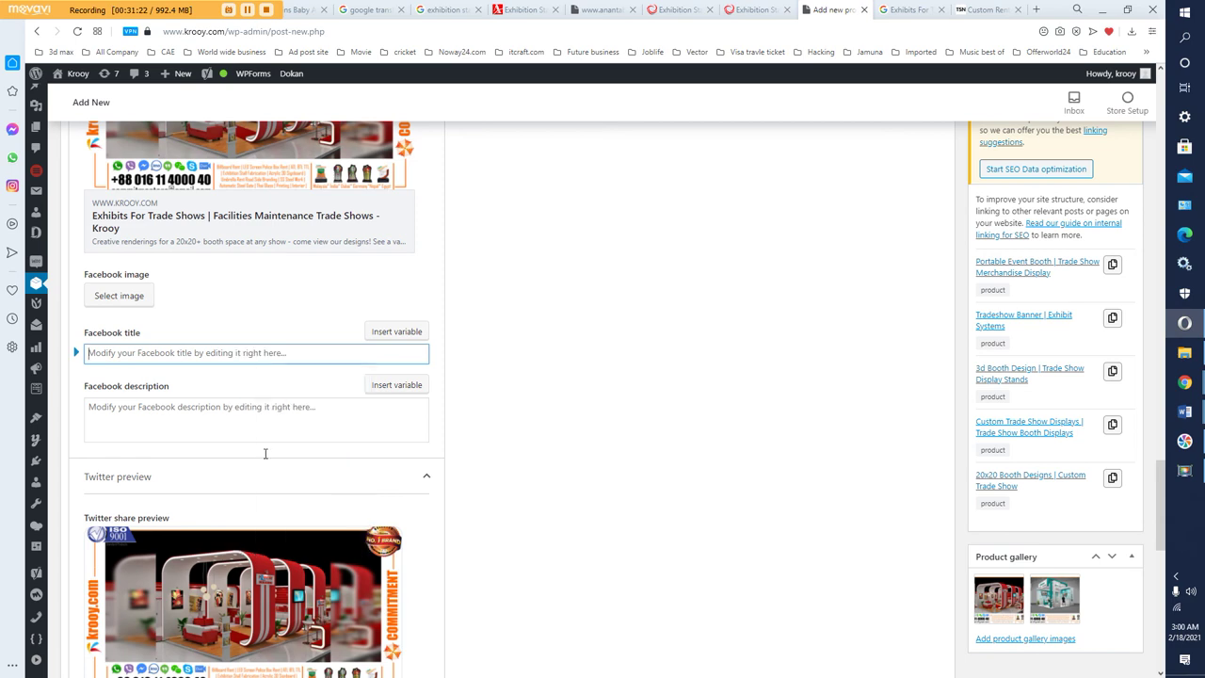
{"action": "scroll", "coordinate": [377, 461], "scroll_direction": "down", "scroll_amount": 3}
{"action": "scroll", "coordinate": [310, 471], "scroll_direction": "down", "scroll_amount": 1}
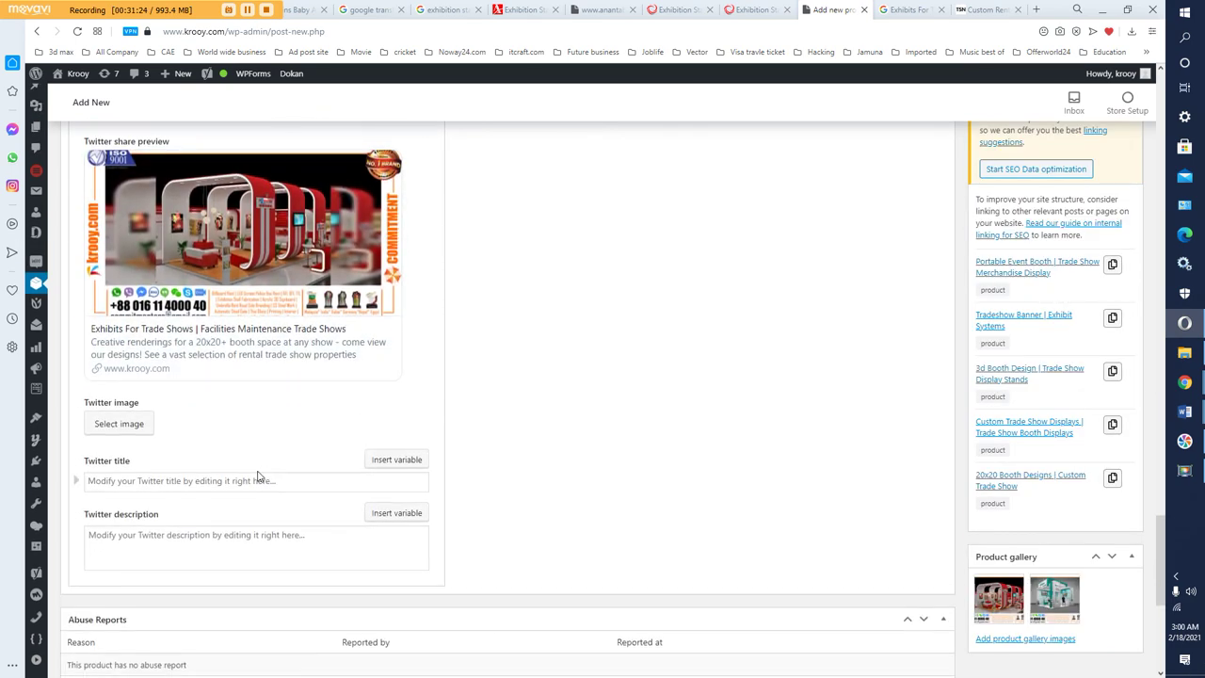
{"action": "left_click", "coordinate": [248, 480]}
{"action": "right_click", "coordinate": [244, 480]}
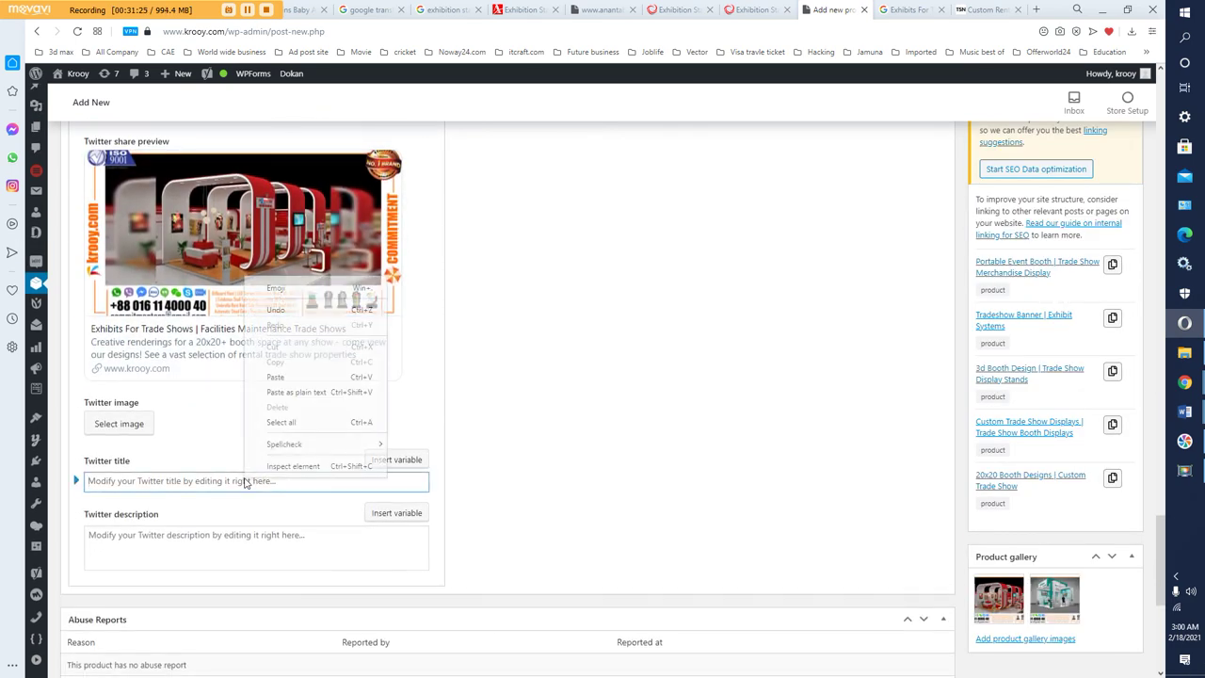
{"action": "left_click", "coordinate": [304, 376]}
- Check the Facebook title entry, and examine the Yoast SEO analysis for remaining problems, improvements and good results
{"action": "scroll", "coordinate": [457, 436], "scroll_direction": "up", "scroll_amount": 10}
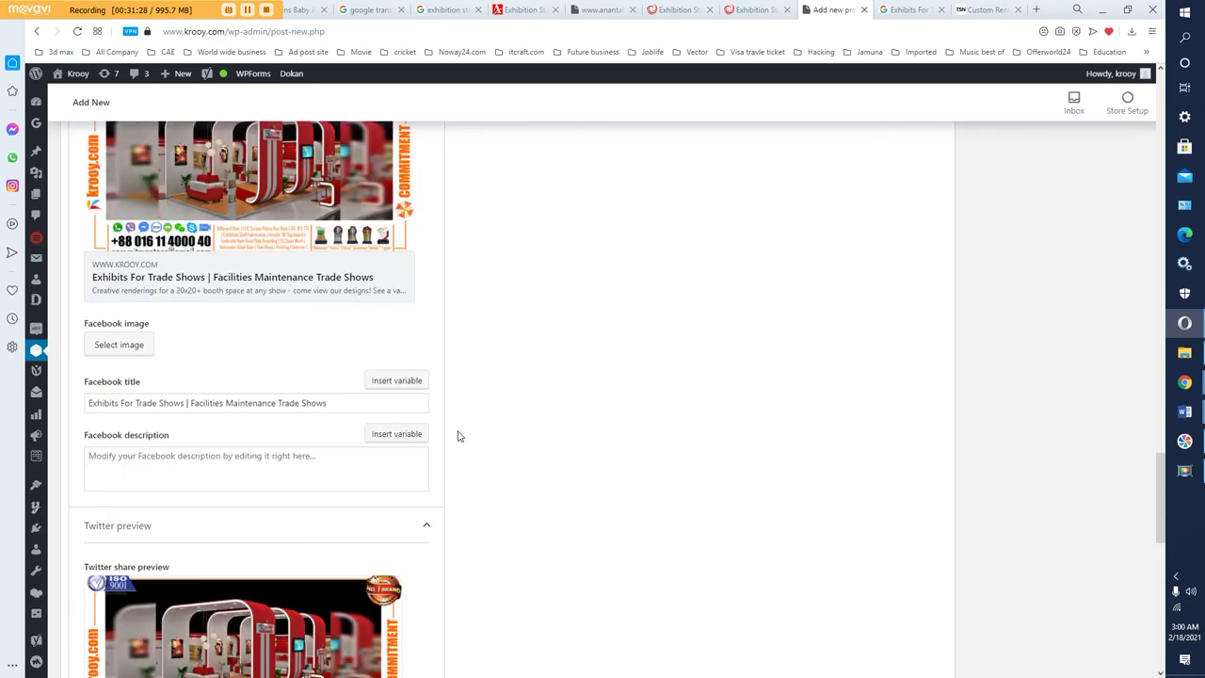
{"action": "scroll", "coordinate": [405, 377], "scroll_direction": "up", "scroll_amount": 4}
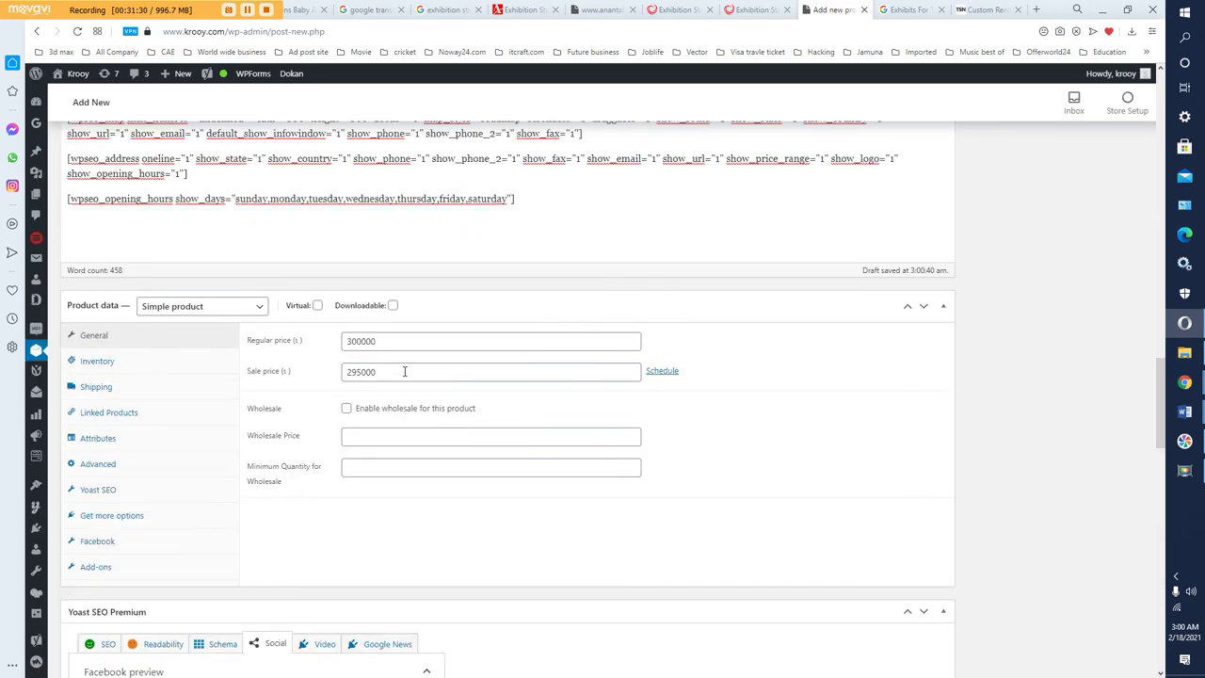
{"action": "scroll", "coordinate": [84, 386], "scroll_direction": "down", "scroll_amount": 4}
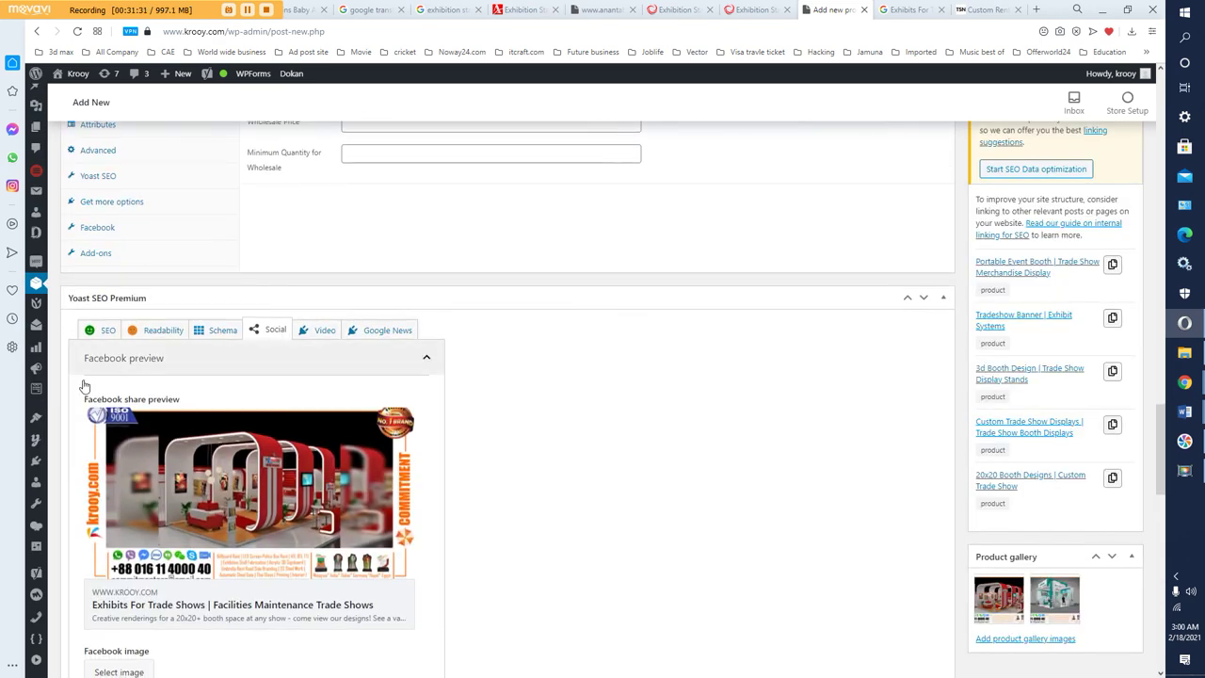
{"action": "left_click", "coordinate": [106, 331]}
{"action": "scroll", "coordinate": [443, 466], "scroll_direction": "down", "scroll_amount": 3}
{"action": "scroll", "coordinate": [442, 466], "scroll_direction": "down", "scroll_amount": 5}
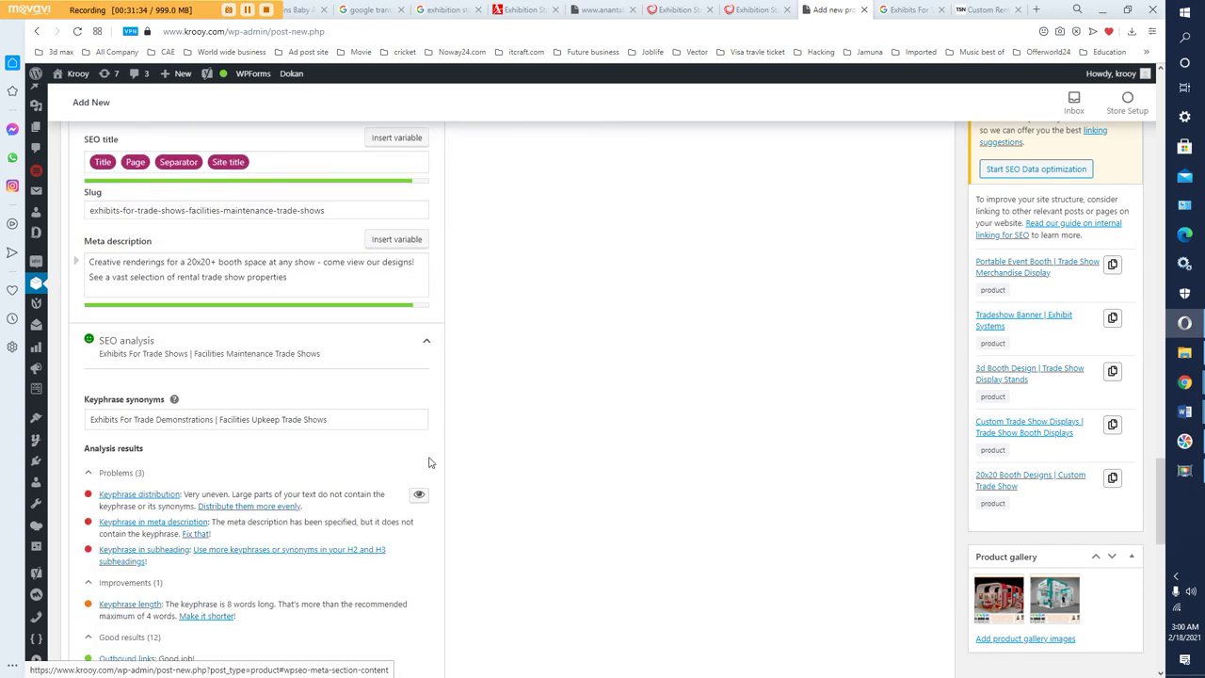
{"action": "scroll", "coordinate": [424, 462], "scroll_direction": "up", "scroll_amount": 3}
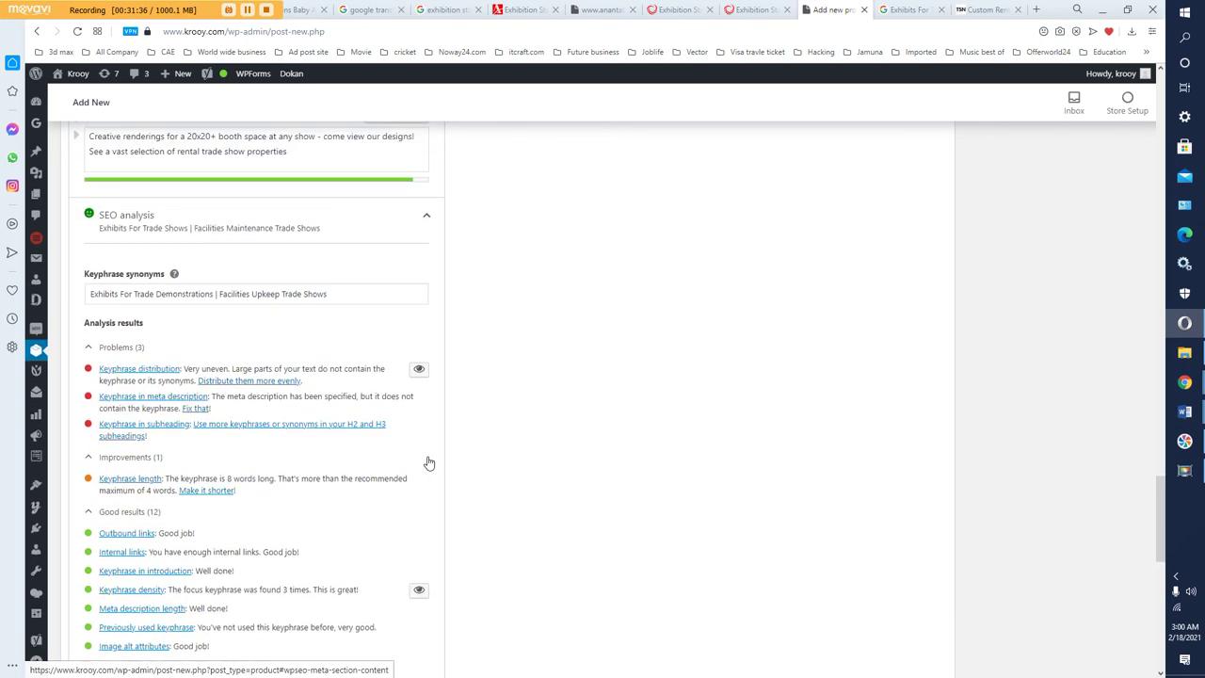
- Copy the Yoast meta description beginning "Creative renderings for a 20x20+ booth space at any show" into the Facebook description
{"action": "left_click_drag", "start_coordinate": [304, 272], "coordinate": [91, 255]}
{"action": "right_click", "coordinate": [116, 264]}
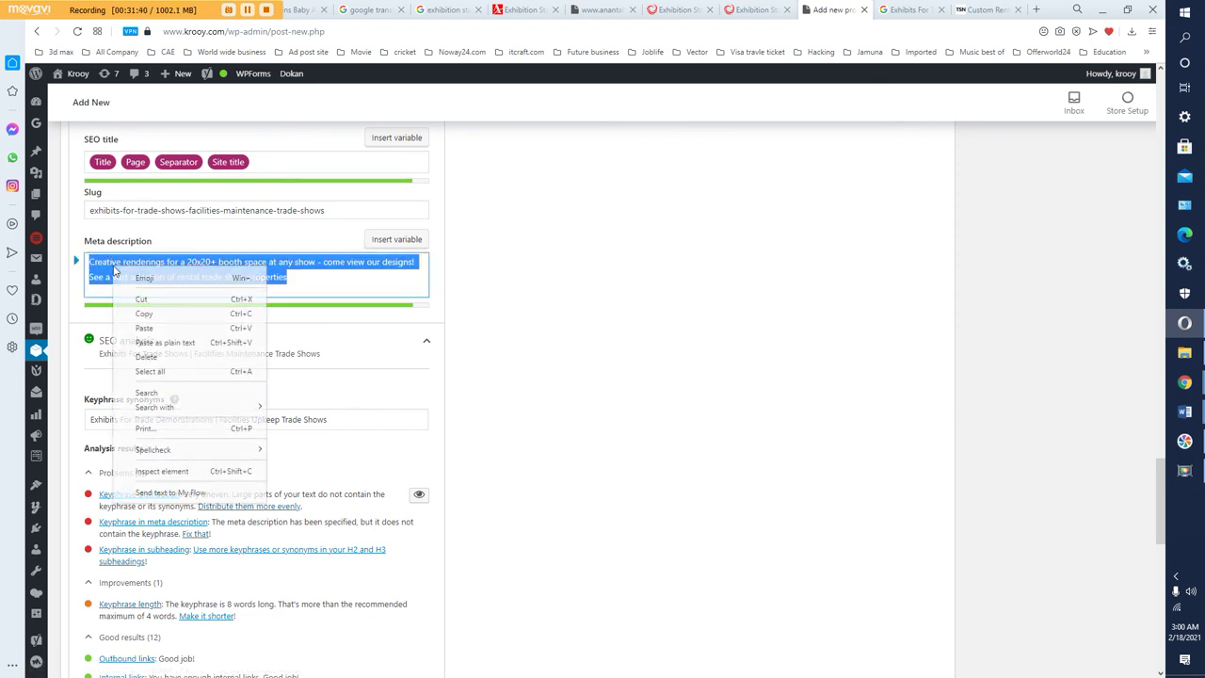
{"action": "left_click", "coordinate": [150, 312]}
{"action": "scroll", "coordinate": [424, 386], "scroll_direction": "up", "scroll_amount": 3}
{"action": "scroll", "coordinate": [424, 386], "scroll_direction": "up", "scroll_amount": 1}
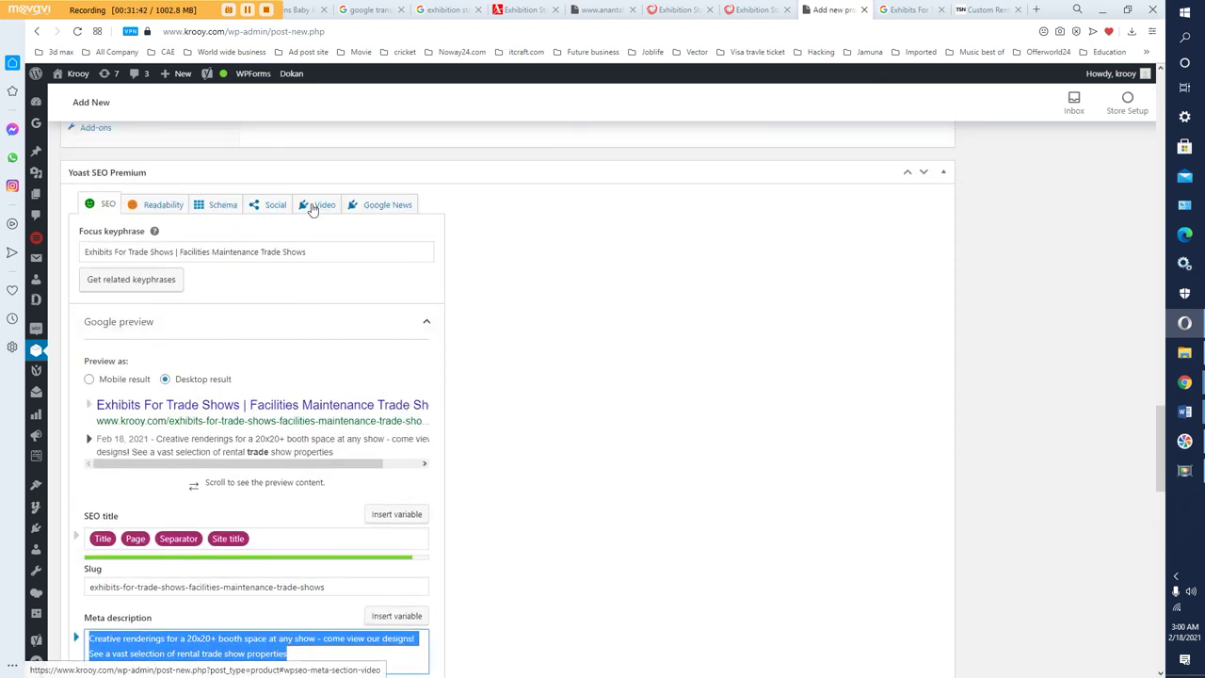
{"action": "left_click", "coordinate": [271, 206]}
{"action": "scroll", "coordinate": [208, 391], "scroll_direction": "down", "scroll_amount": 4}
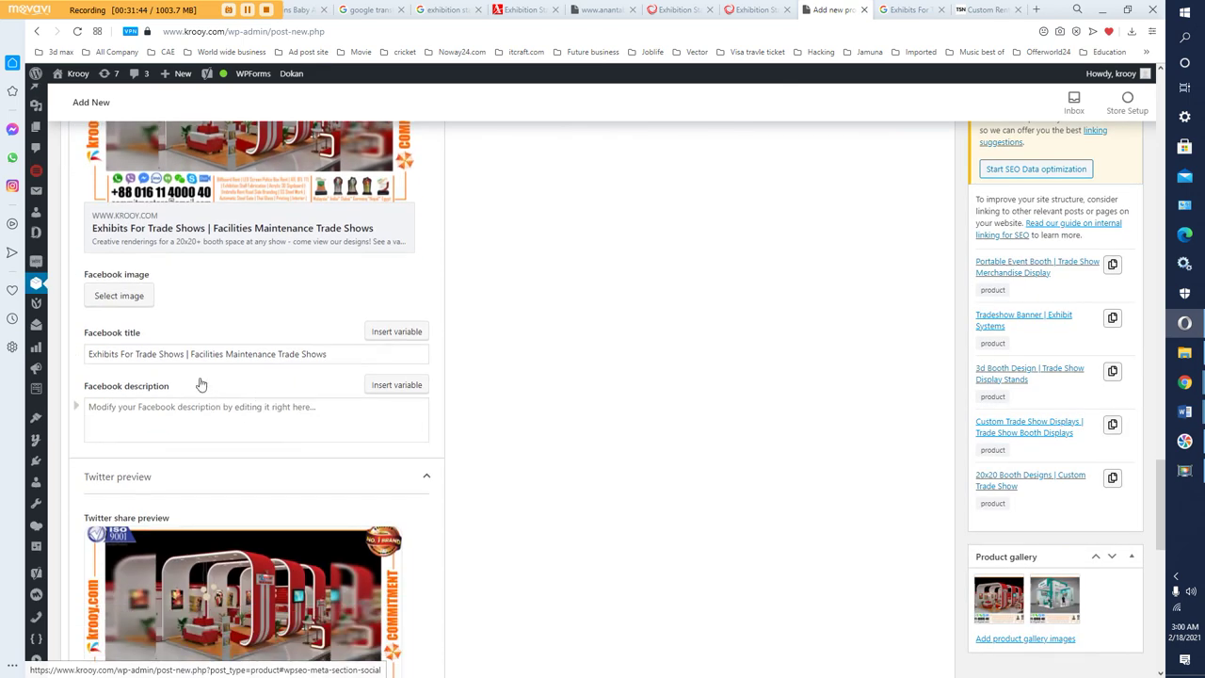
{"action": "scroll", "coordinate": [161, 358], "scroll_direction": "up", "scroll_amount": 3}
{"action": "scroll", "coordinate": [165, 376], "scroll_direction": "down", "scroll_amount": 3}
{"action": "left_click", "coordinate": [166, 407]}
{"action": "right_click", "coordinate": [163, 408]}
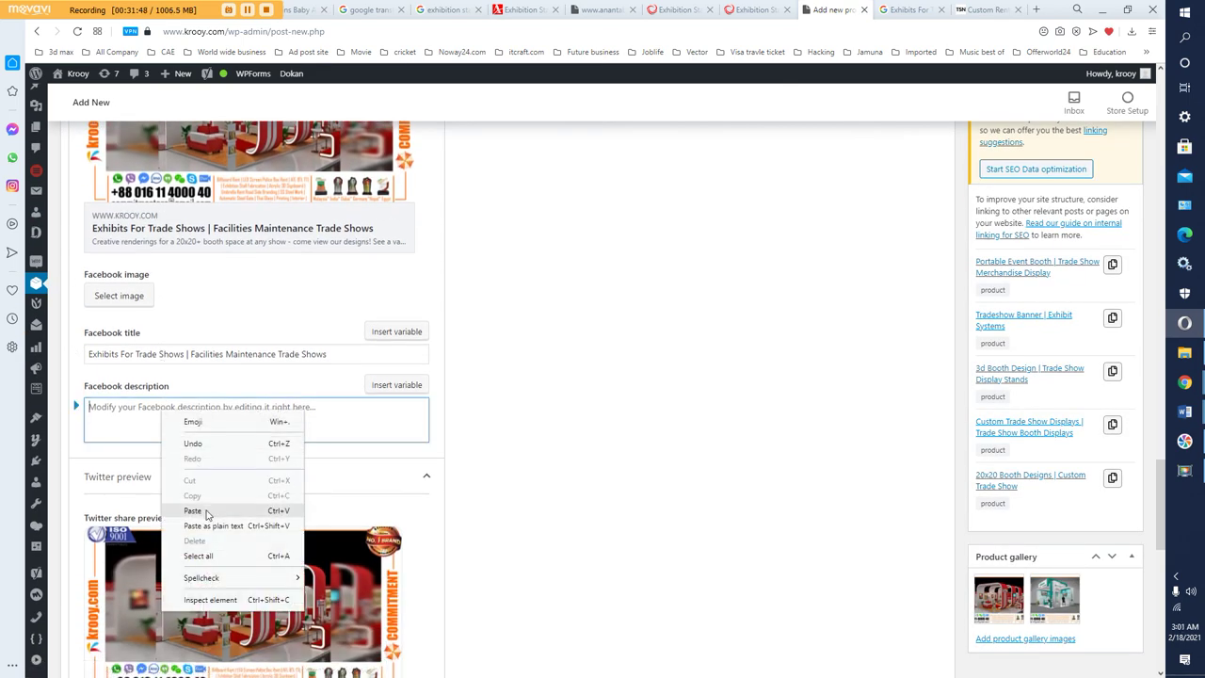
{"action": "left_click", "coordinate": [206, 508]}
- Set the Twitter description to the same copied text, "Creative renderings for a 20x20+ booth space at any show - come view our designs!..."
{"action": "scroll", "coordinate": [279, 499], "scroll_direction": "down", "scroll_amount": 3}
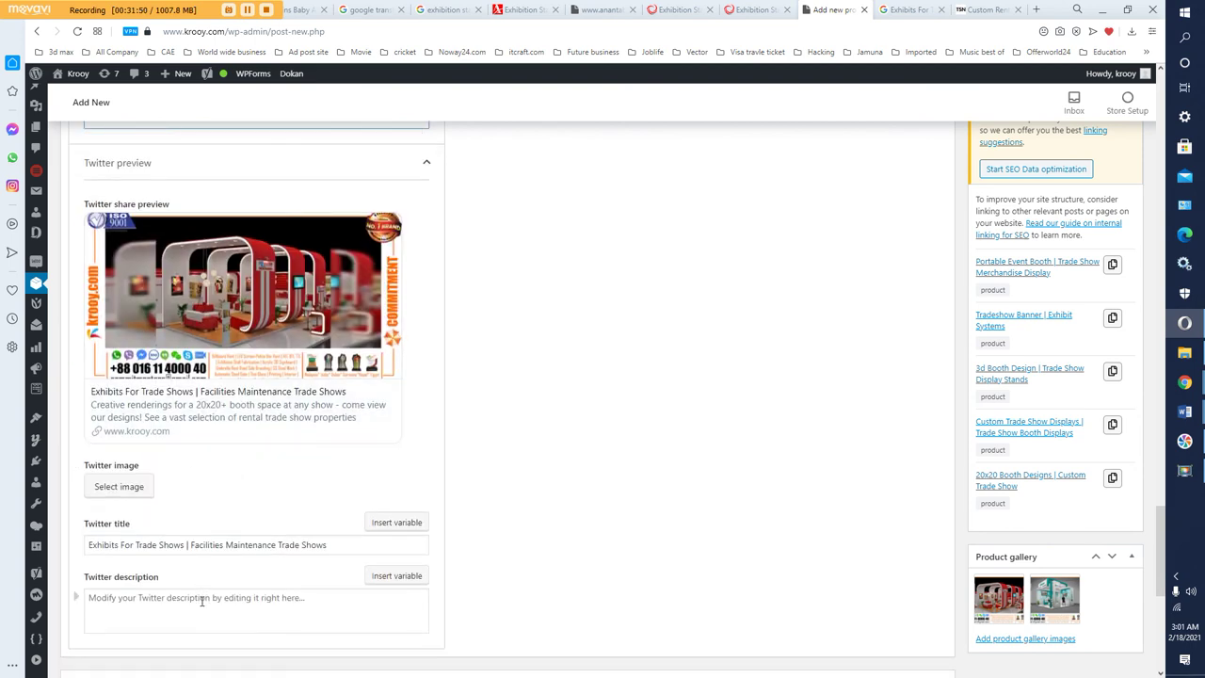
{"action": "left_click", "coordinate": [202, 601]}
{"action": "right_click", "coordinate": [203, 600]}
{"action": "left_click", "coordinate": [231, 506]}
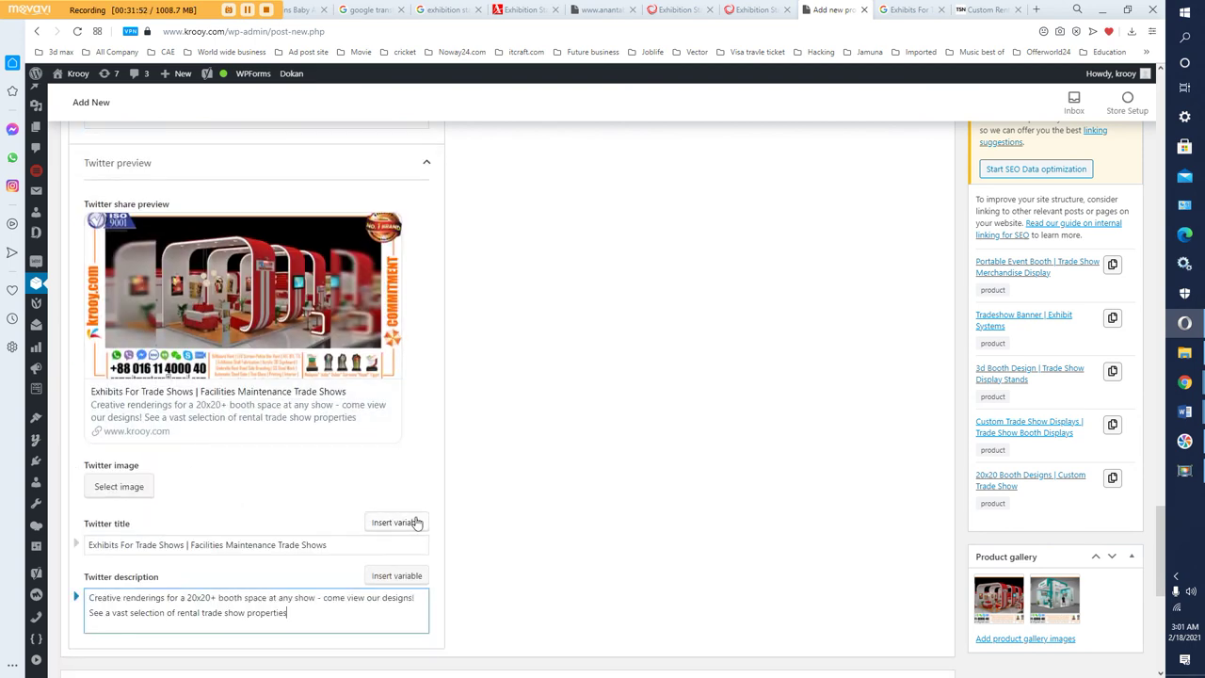
- Check the Yoast video and Google News settings of the product, and return to its SEO settings
{"action": "scroll", "coordinate": [489, 503], "scroll_direction": "up", "scroll_amount": 5}
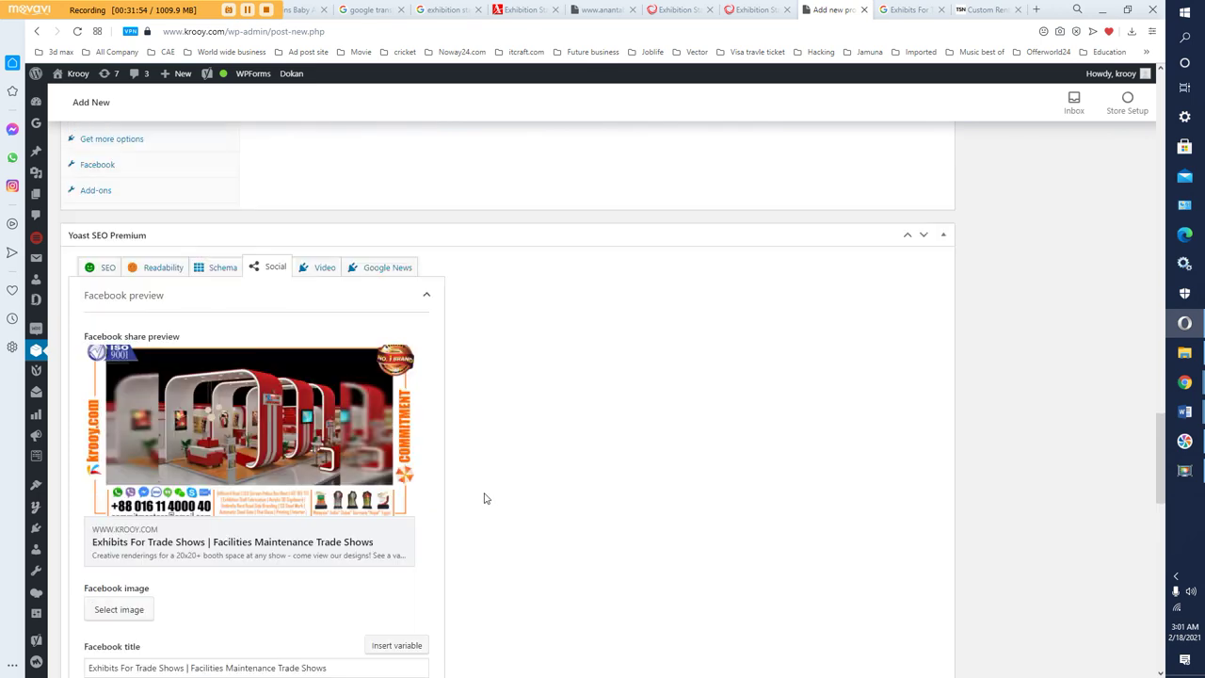
{"action": "left_click", "coordinate": [324, 269]}
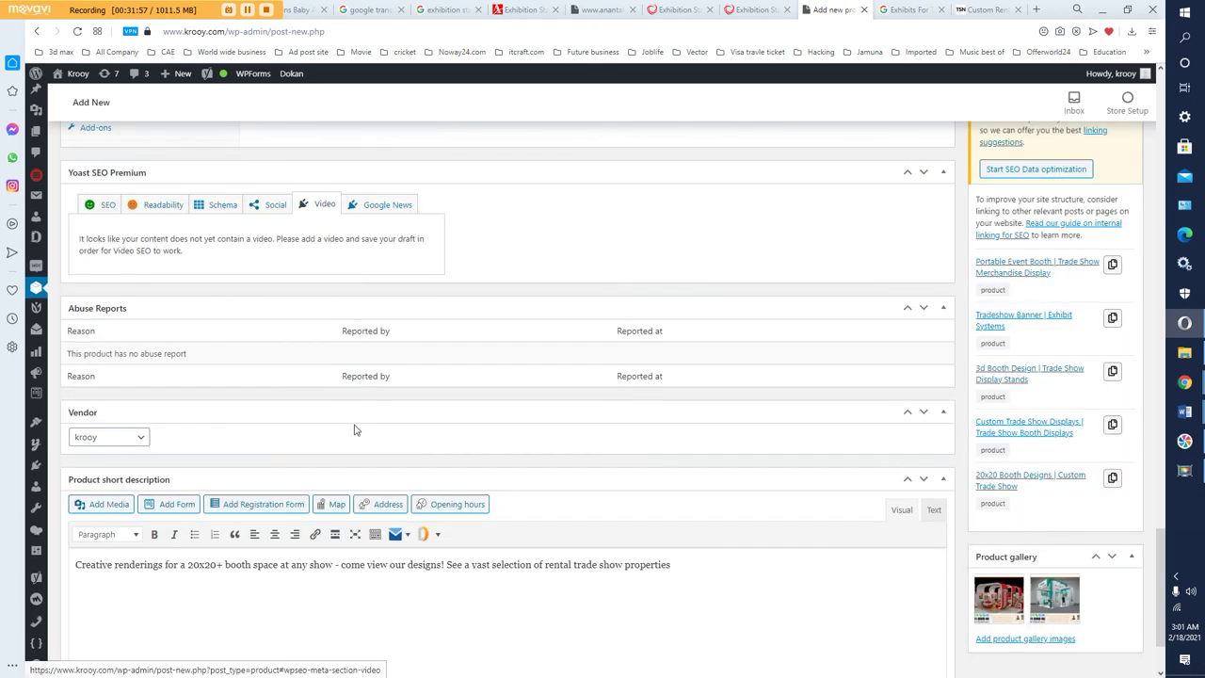
{"action": "left_click", "coordinate": [367, 204]}
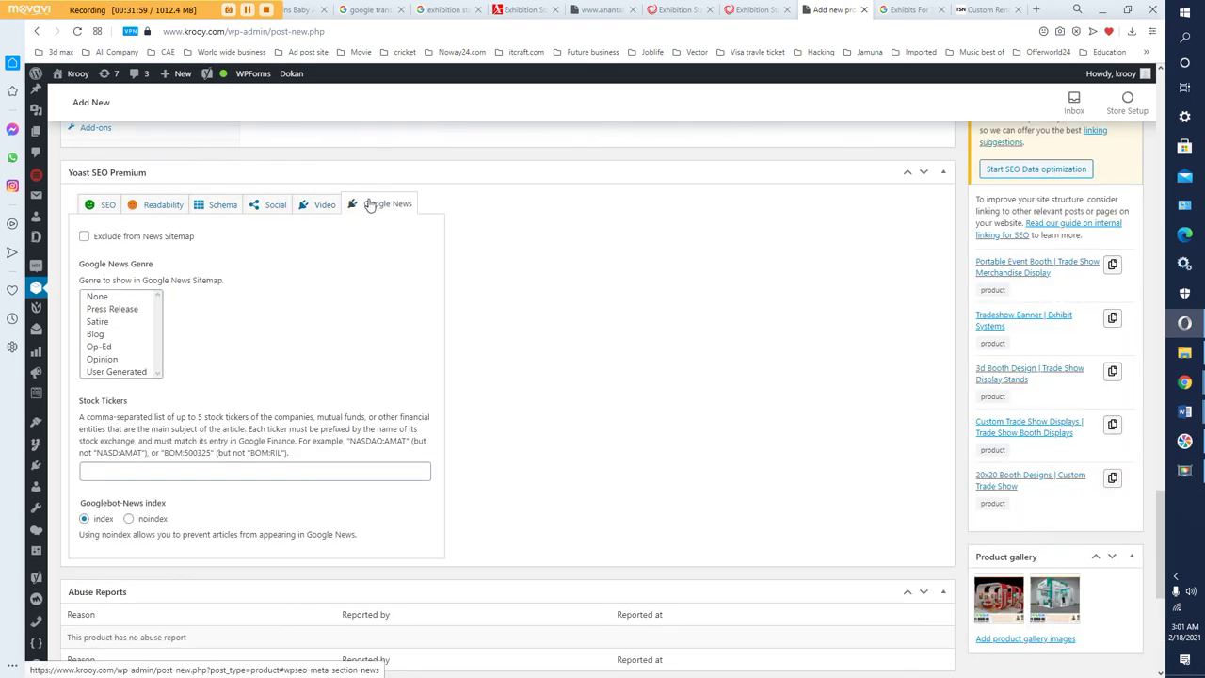
{"action": "left_click", "coordinate": [97, 204]}
- Publish the product "Exhibits For Trade Shows | Facilities Maintenance Trade Shows"
{"action": "scroll", "coordinate": [956, 527], "scroll_direction": "up", "scroll_amount": 20}
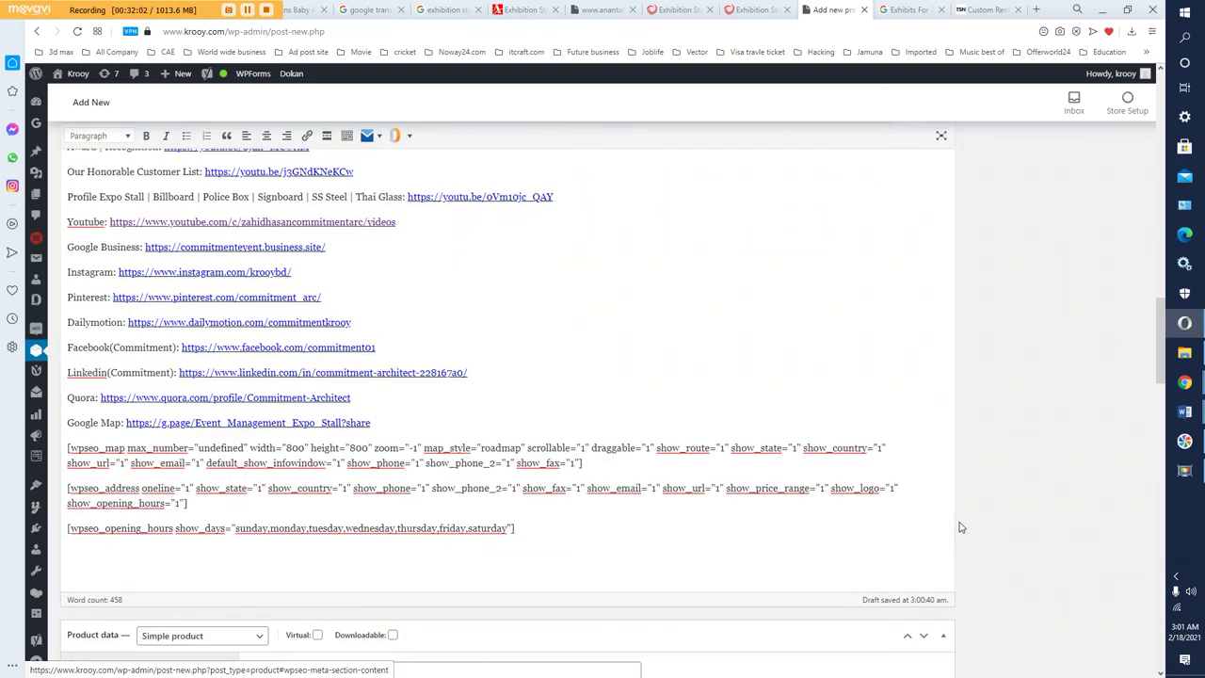
{"action": "scroll", "coordinate": [960, 519], "scroll_direction": "up", "scroll_amount": 4}
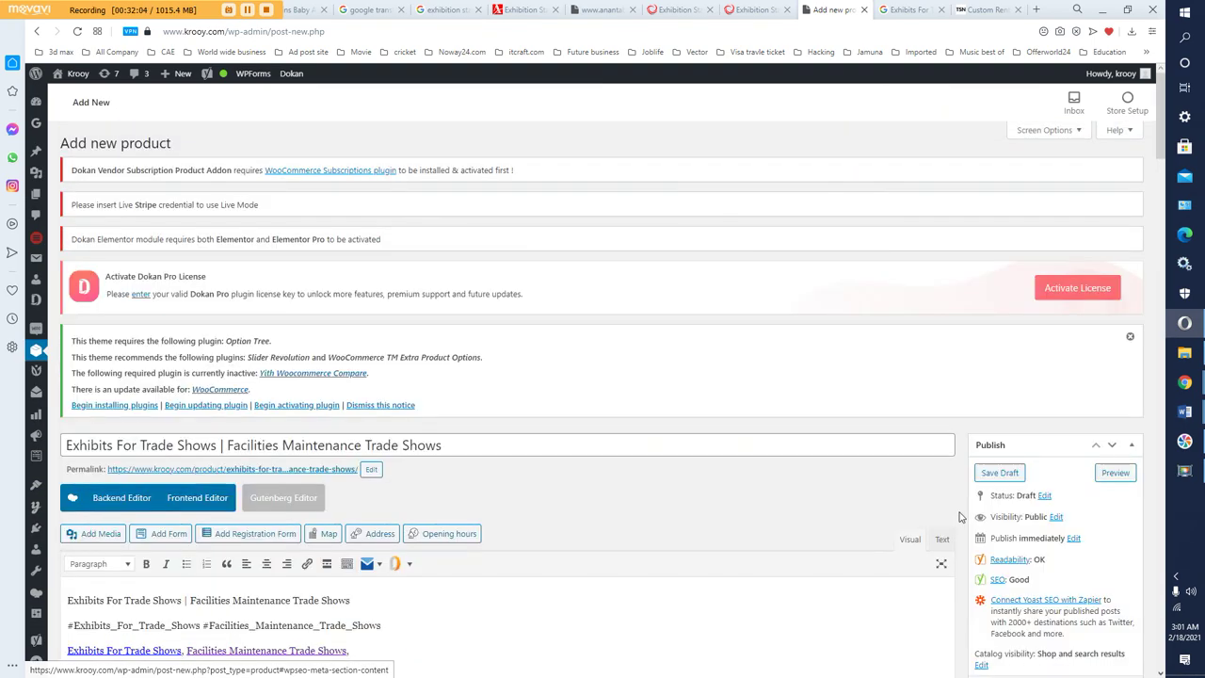
{"action": "scroll", "coordinate": [960, 517], "scroll_direction": "down", "scroll_amount": 2}
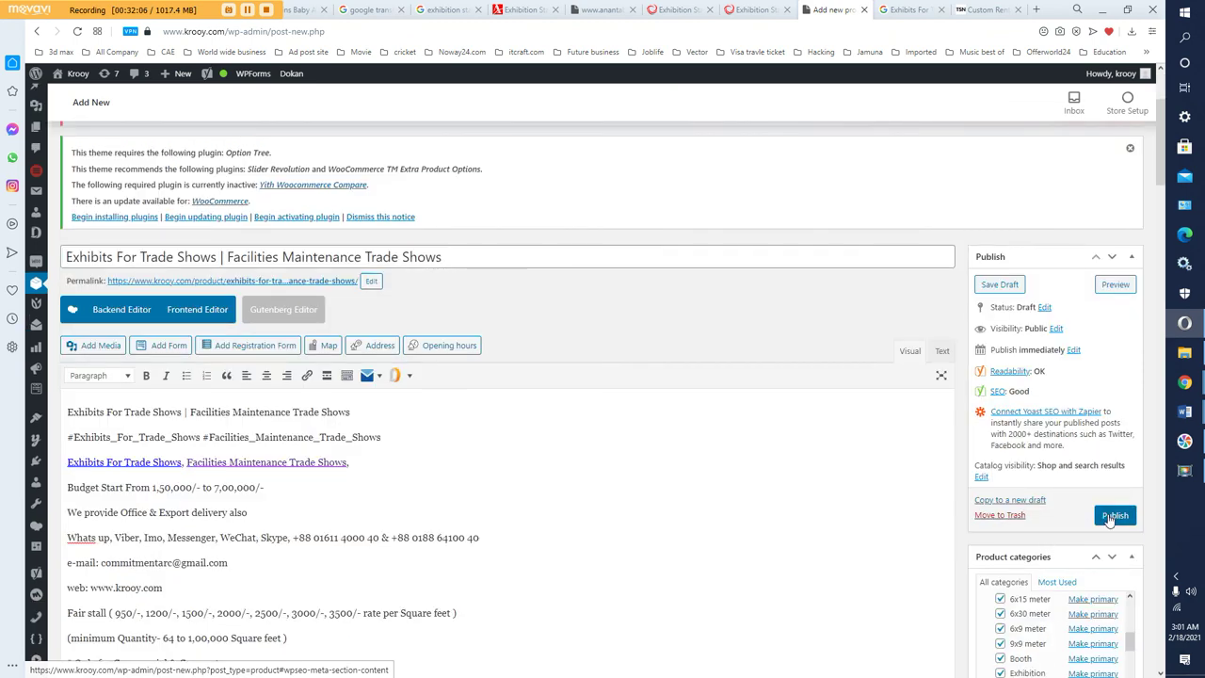
{"action": "left_click", "coordinate": [1113, 518]}
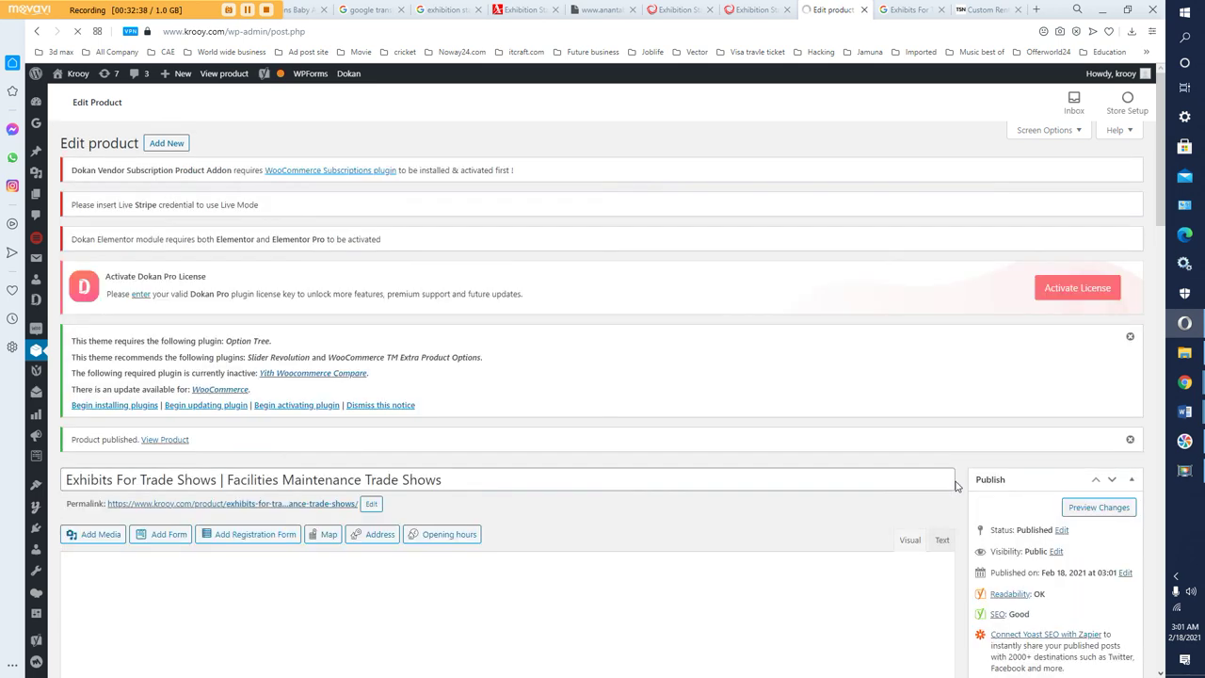
- Look over the published product's edit page and open its live page on the shop site
{"action": "scroll", "coordinate": [955, 486], "scroll_direction": "down", "scroll_amount": 3}
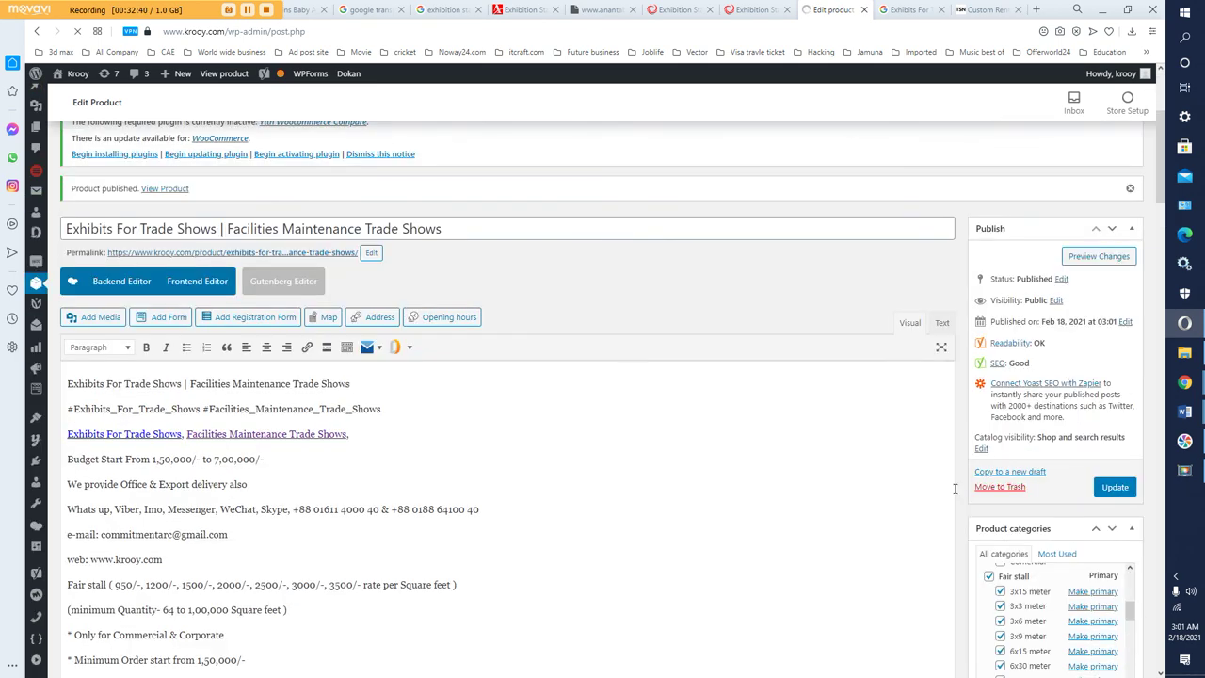
{"action": "scroll", "coordinate": [747, 499], "scroll_direction": "down", "scroll_amount": 2}
{"action": "scroll", "coordinate": [705, 501], "scroll_direction": "down", "scroll_amount": 2}
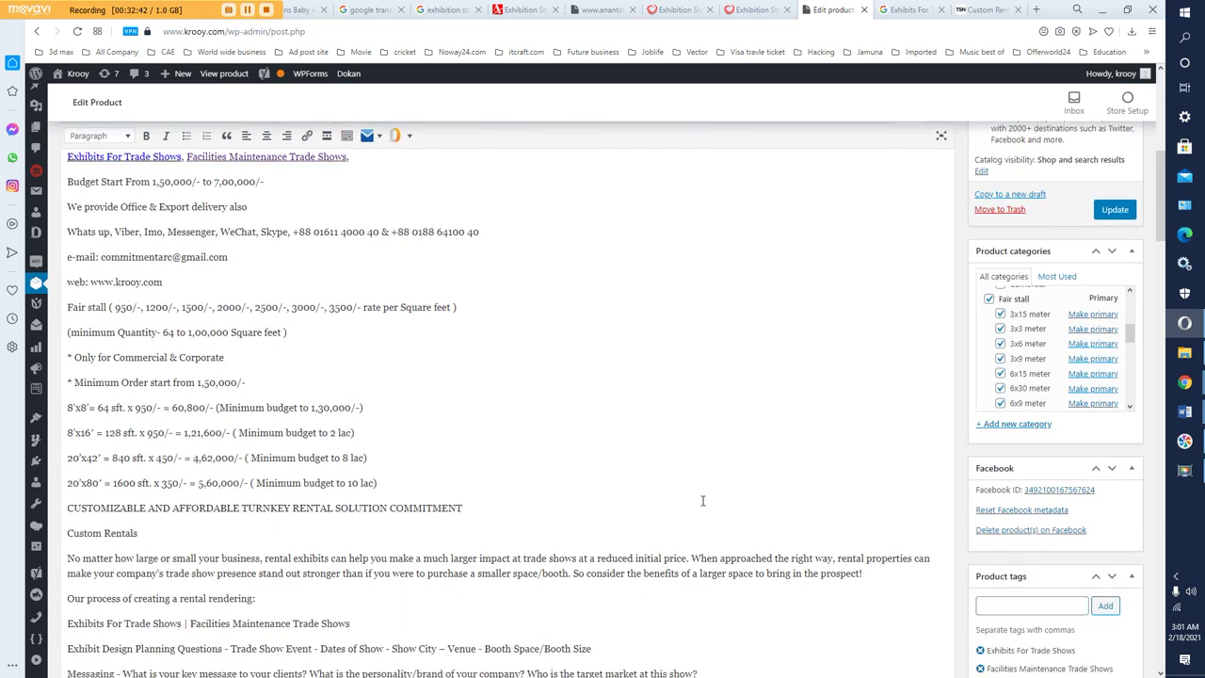
{"action": "scroll", "coordinate": [703, 501], "scroll_direction": "up", "scroll_amount": 4}
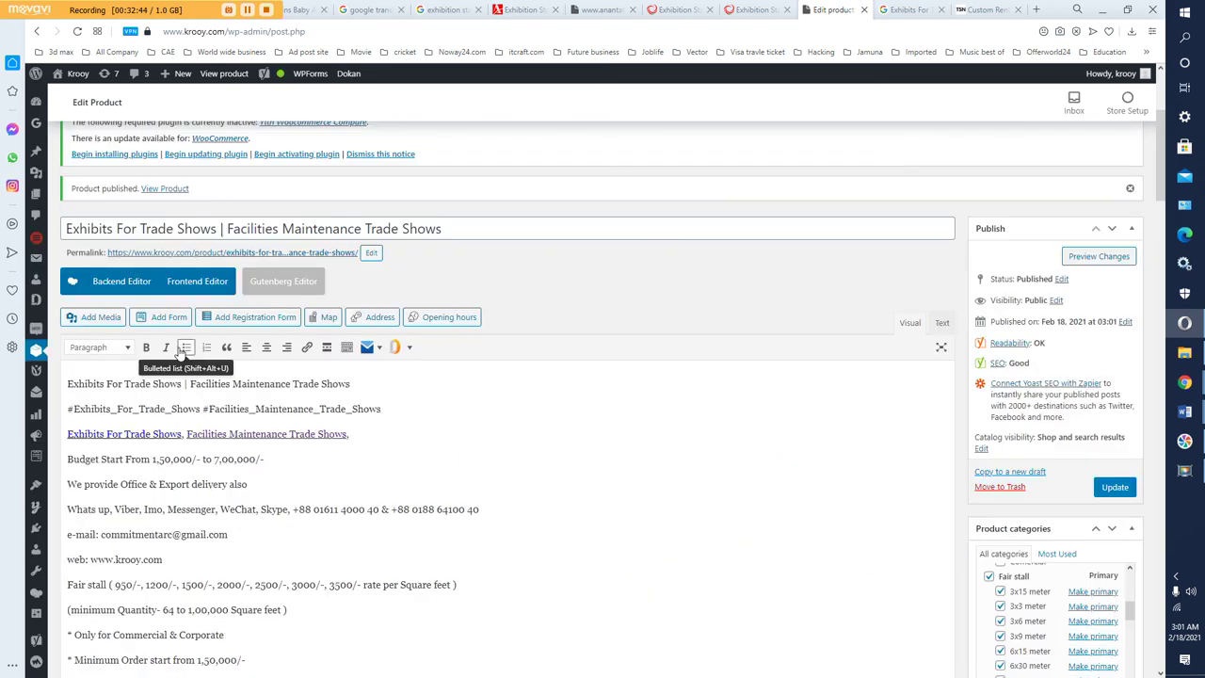
{"action": "left_click", "coordinate": [166, 189]}
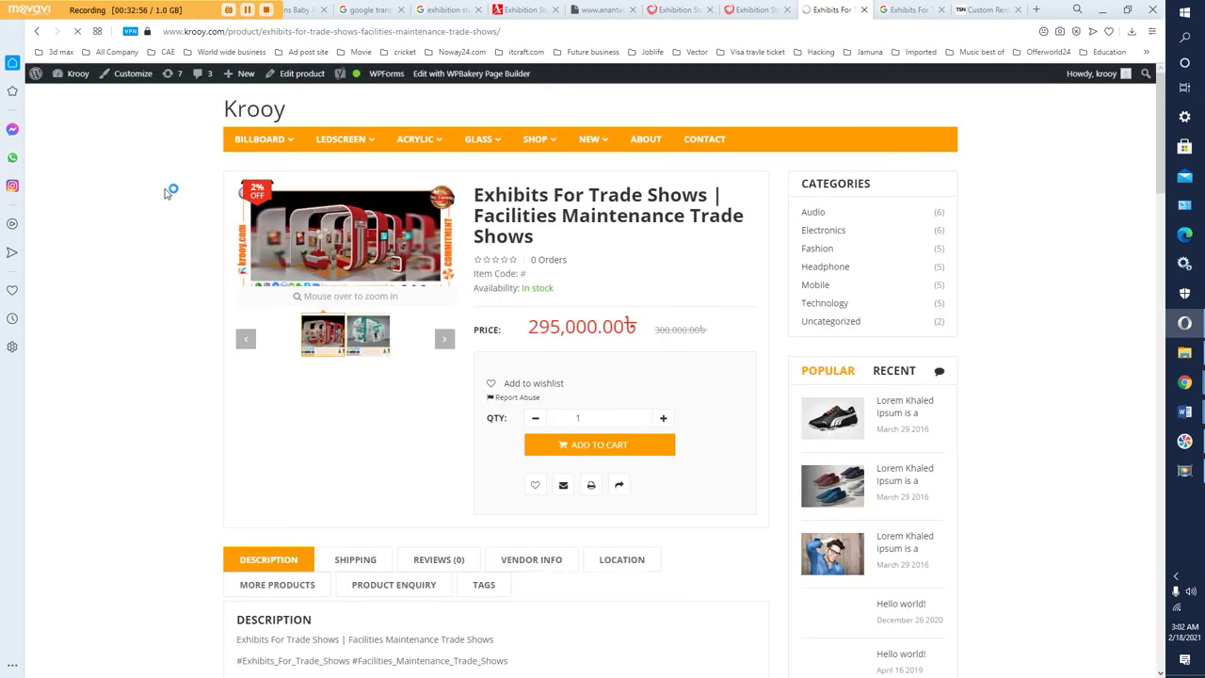
- View both product gallery images enlarged on the live page and close the image viewer
{"action": "left_click", "coordinate": [328, 245]}
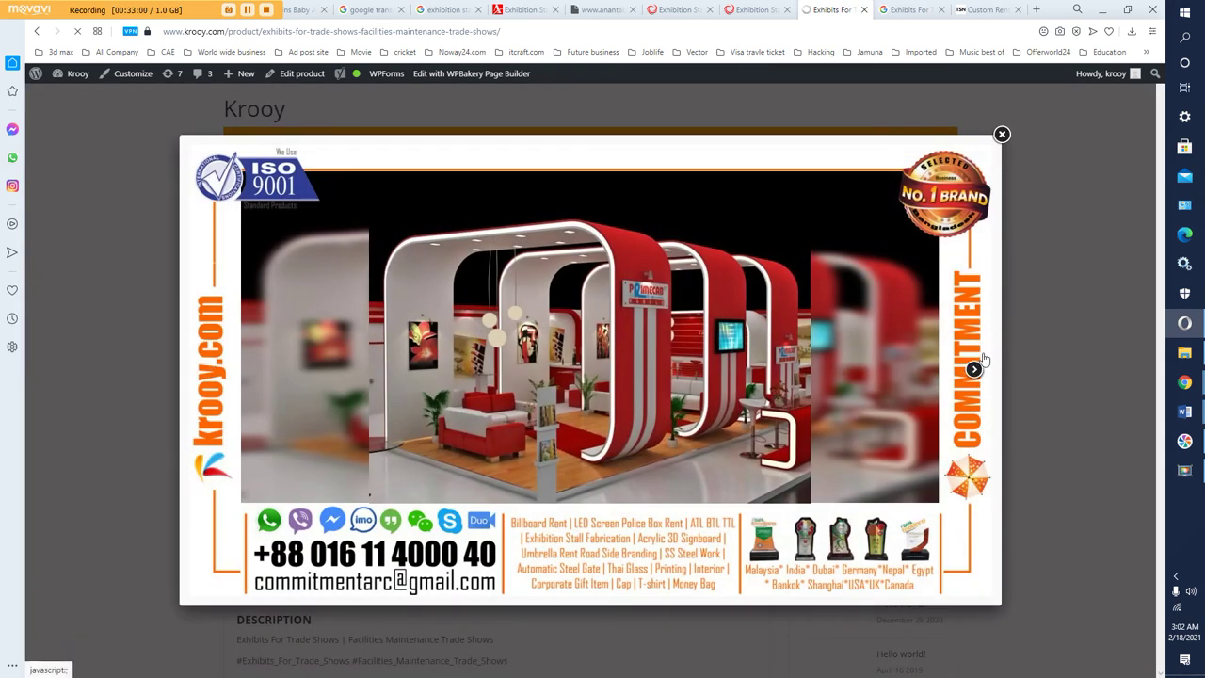
{"action": "left_click", "coordinate": [975, 368]}
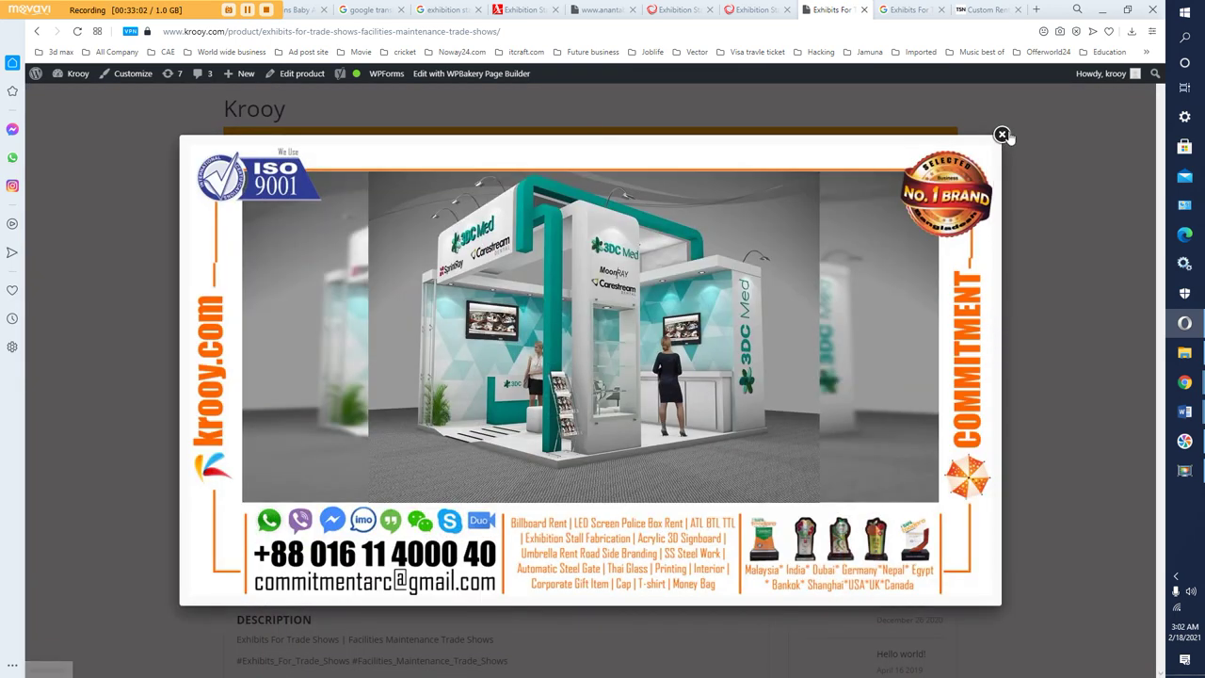
{"action": "left_click", "coordinate": [1002, 135]}
- Review the live product description, from the prices and booth sizes through the FAQ and links to the map
{"action": "scroll", "coordinate": [565, 452], "scroll_direction": "down", "scroll_amount": 3}
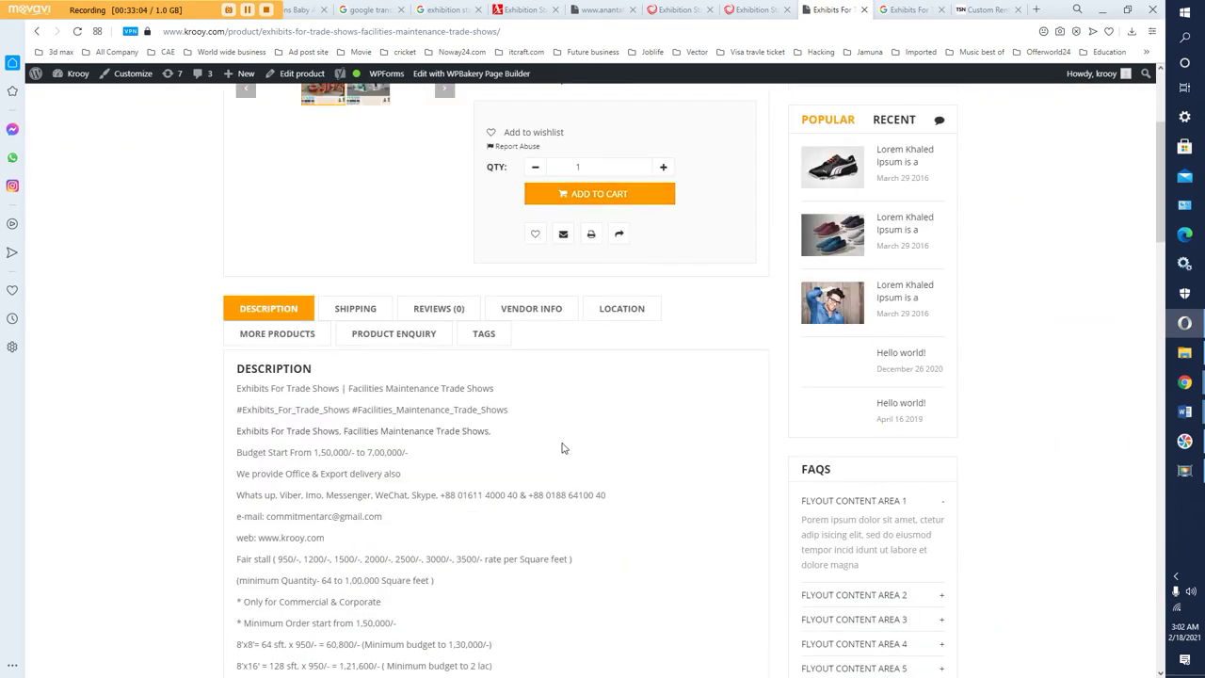
{"action": "scroll", "coordinate": [345, 464], "scroll_direction": "down", "scroll_amount": 4}
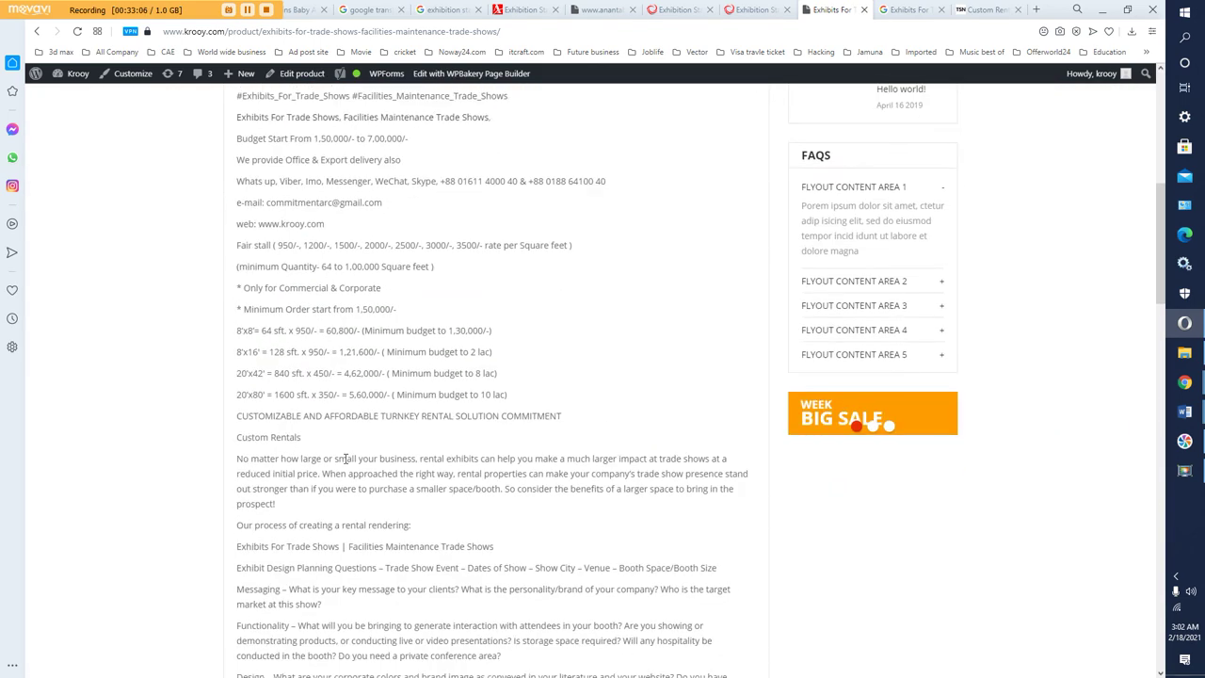
{"action": "scroll", "coordinate": [349, 461], "scroll_direction": "down", "scroll_amount": 3}
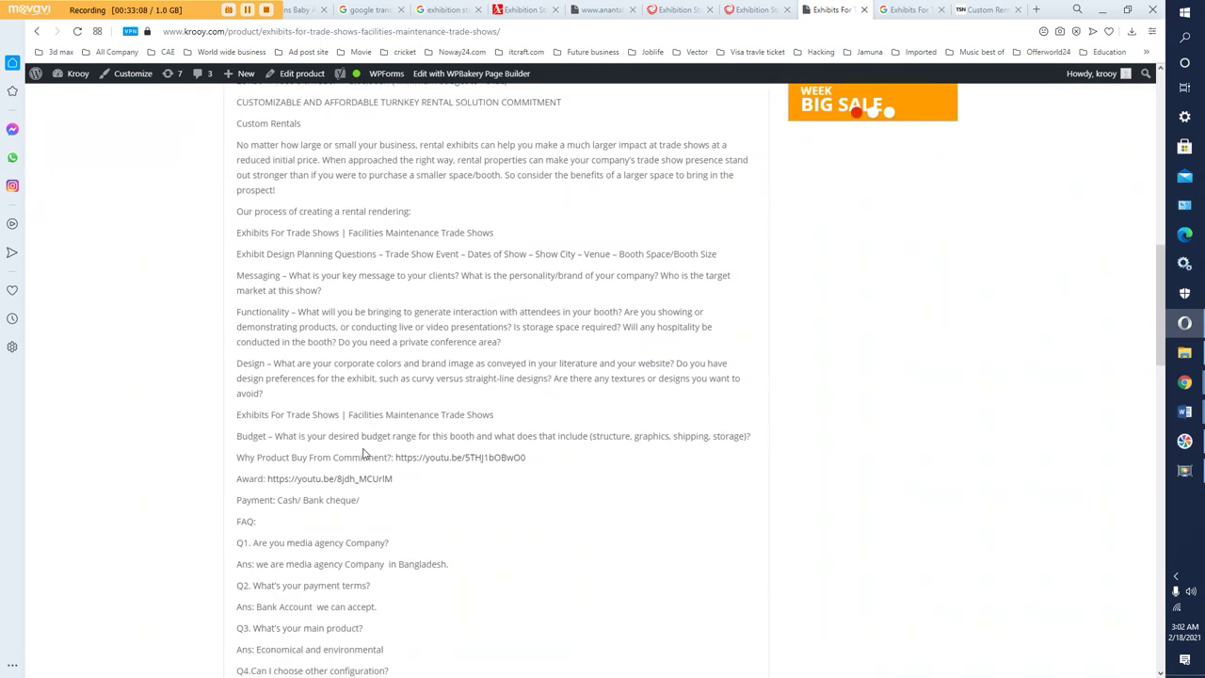
{"action": "scroll", "coordinate": [363, 454], "scroll_direction": "down", "scroll_amount": 6}
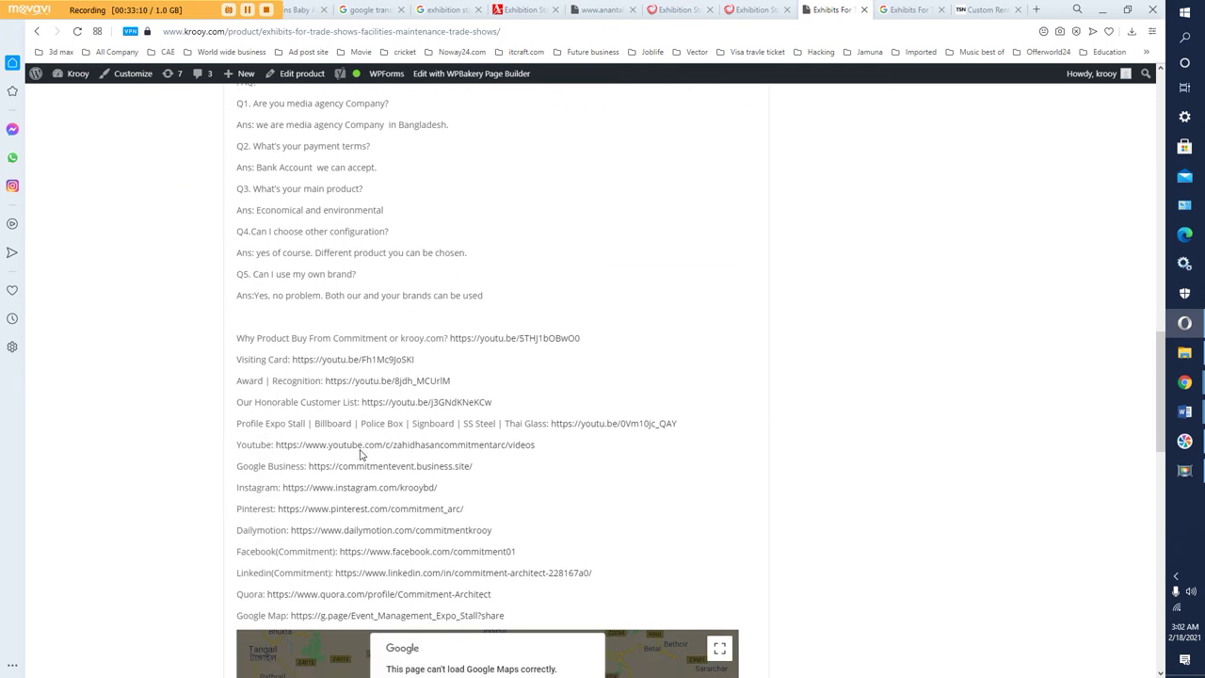